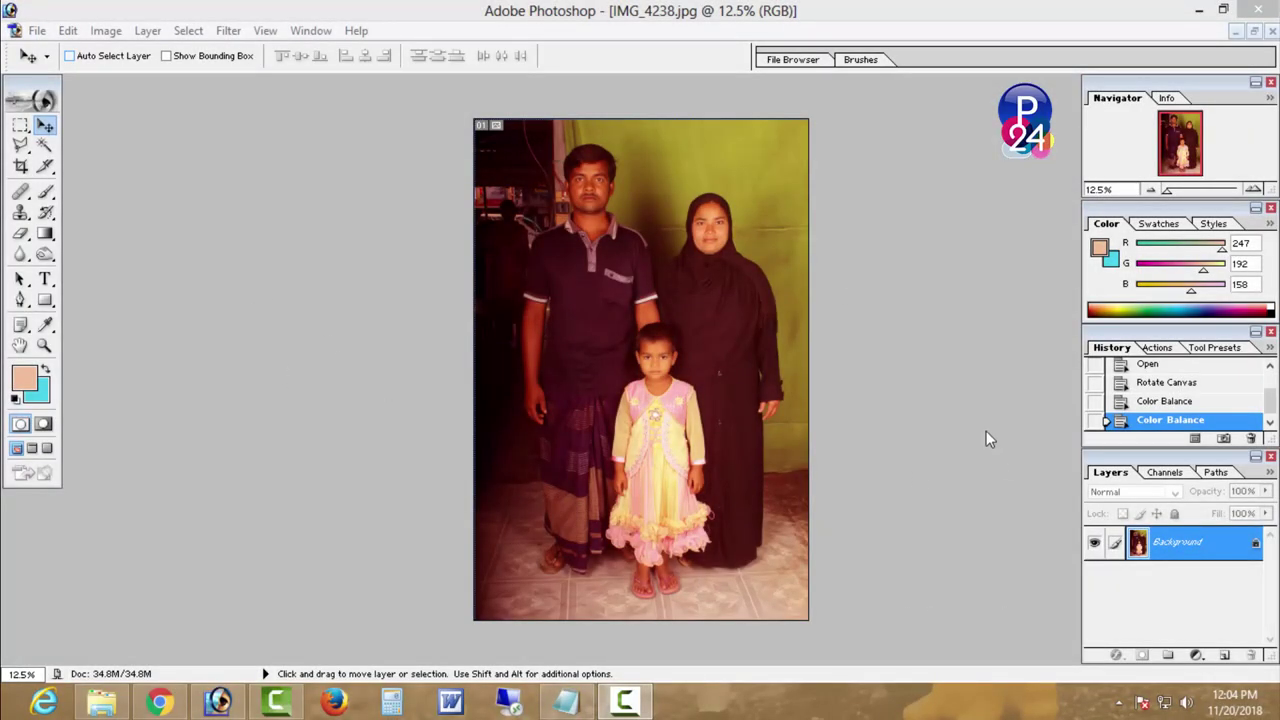
# - Open Color Balance and push the midtones toward cyan, trying level values of 50
pyautogui.click(106, 30)
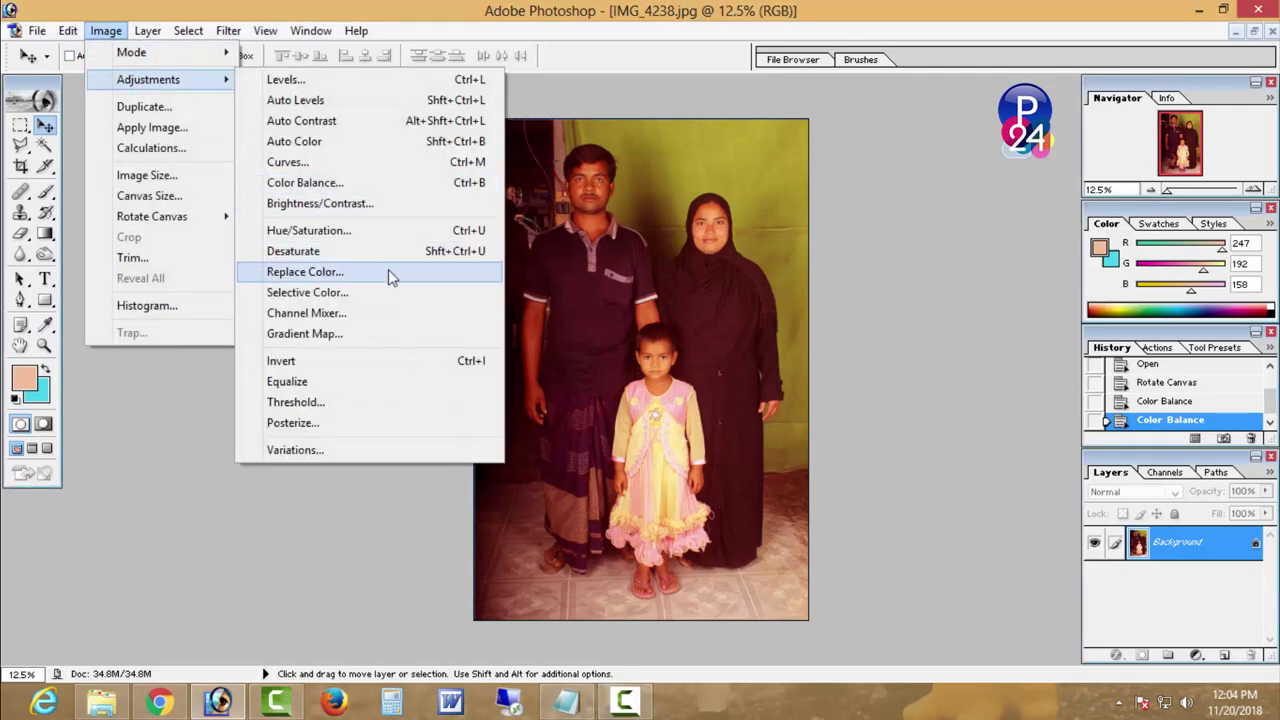
pyautogui.click(378, 182)
pyautogui.moveTo(1065, 240); pyautogui.dragTo(1081, 235)
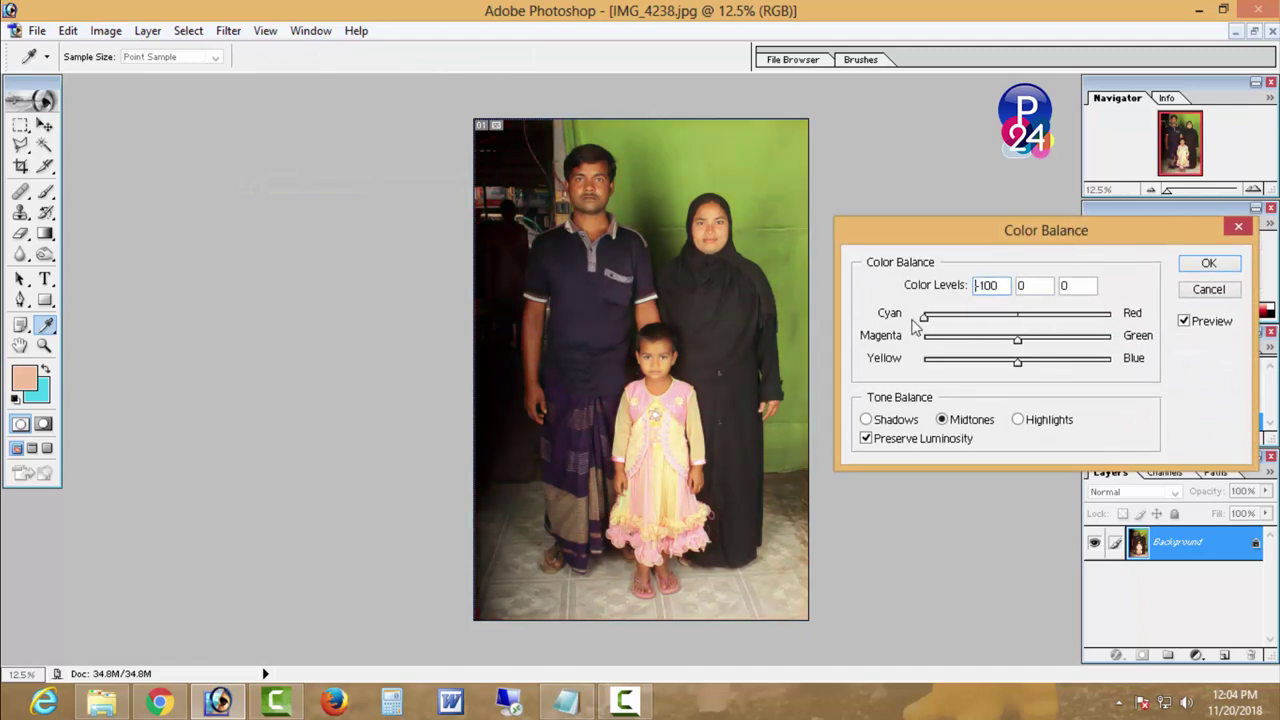
pyautogui.moveTo(1017, 318); pyautogui.dragTo(968, 318)
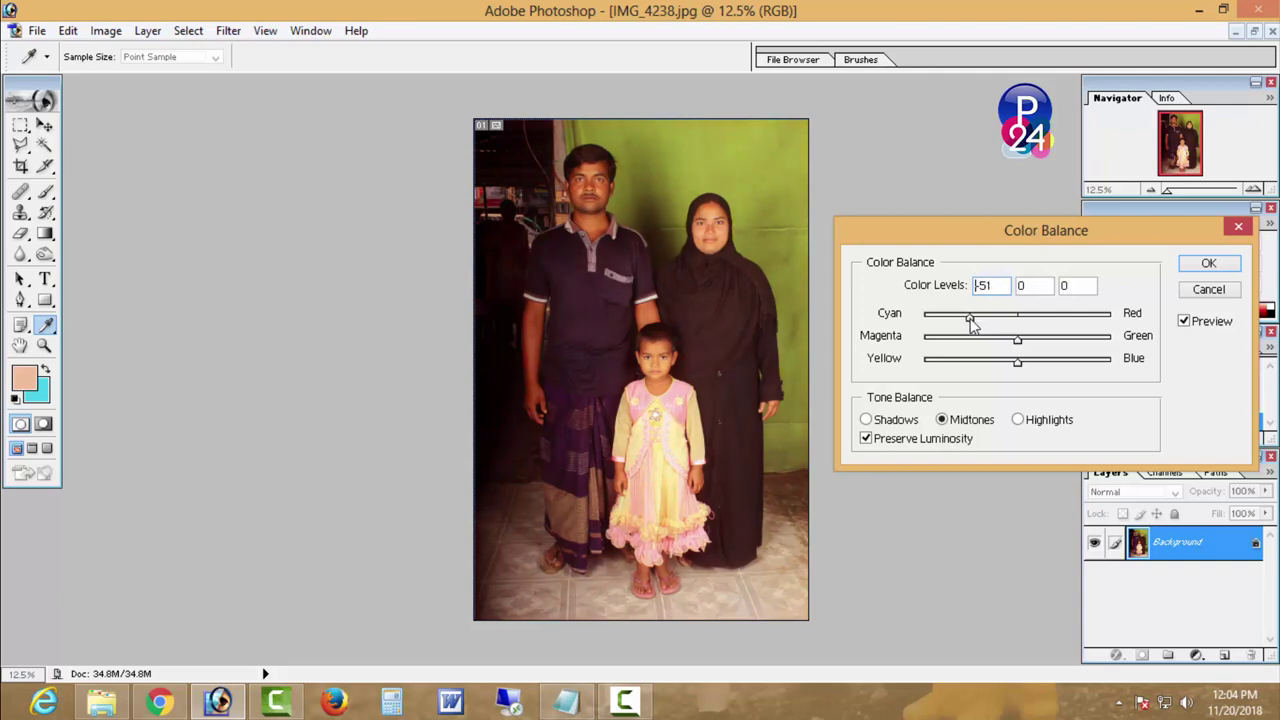
pyautogui.press('Return')
pyautogui.click(219, 702)
pyautogui.write('50')
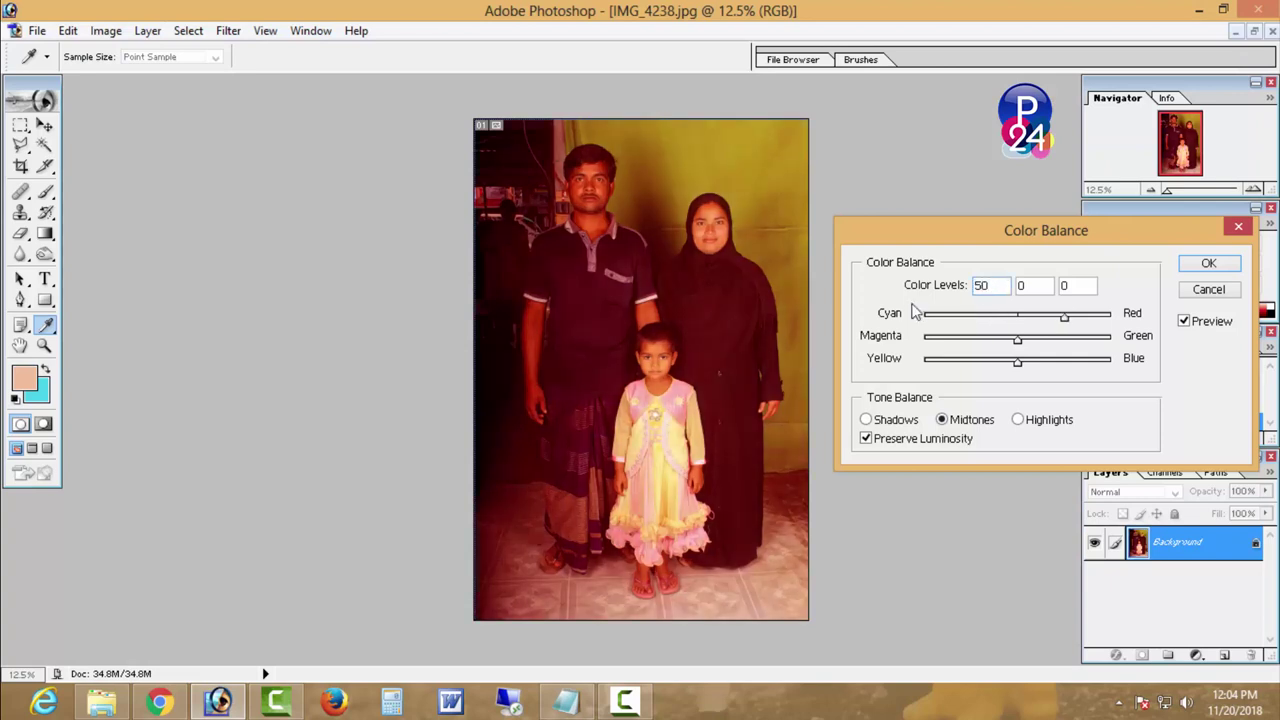
pyautogui.press('Tab')
pyautogui.write('50')
# - Reset the cyan/red, magenta/green and yellow/blue levels to 0
pyautogui.doubleClick(993, 287)
pyautogui.write('0')
pyautogui.doubleClick(1080, 287)
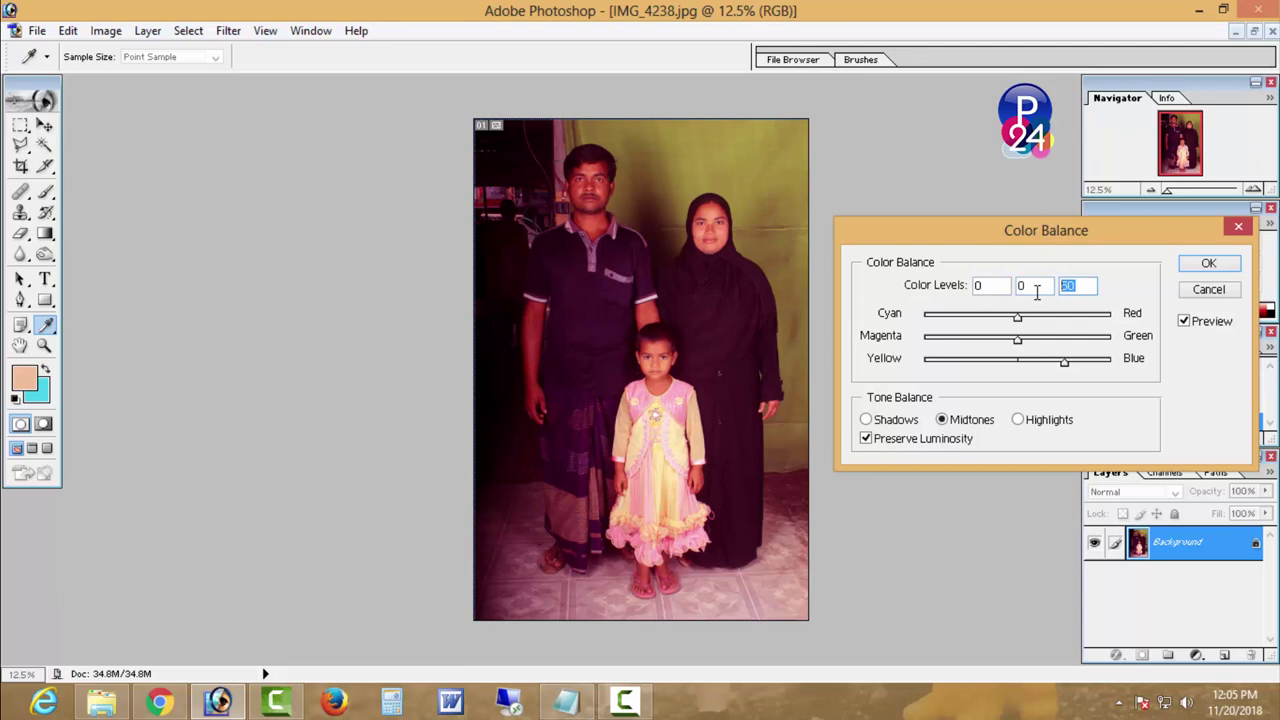
pyautogui.write('0')
pyautogui.doubleClick(1022, 287)
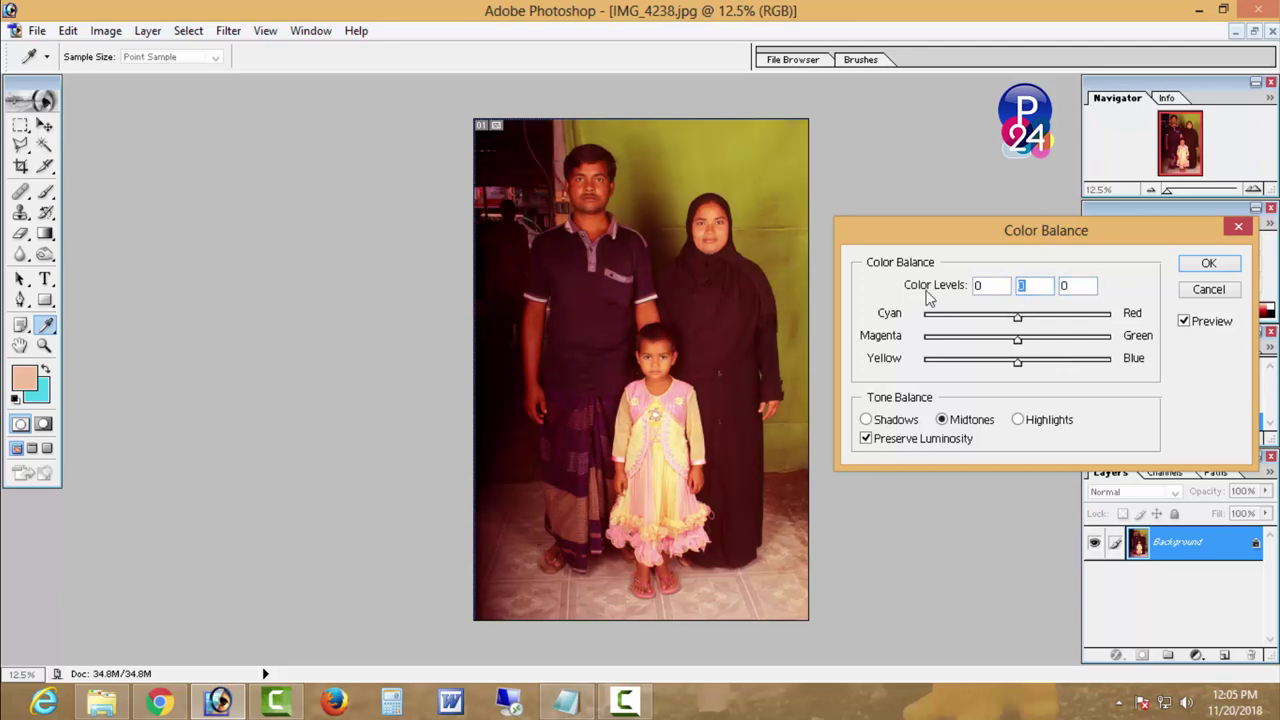
pyautogui.write('50')
# - Set midtones to cyan -100 and green +5, then apply the Color Balance
pyautogui.moveTo(1017, 323); pyautogui.dragTo(1000, 320)
pyautogui.moveTo(989, 316); pyautogui.dragTo(948, 318)
pyautogui.click(660, 279)
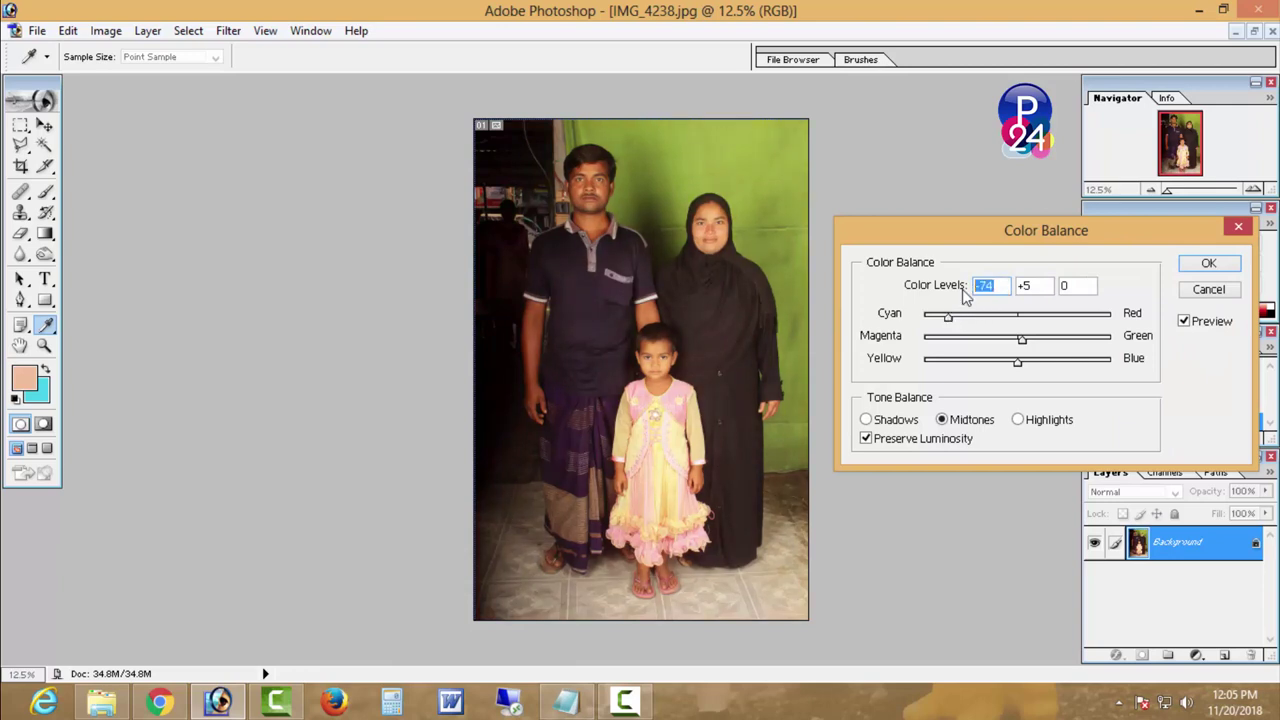
pyautogui.write('100')
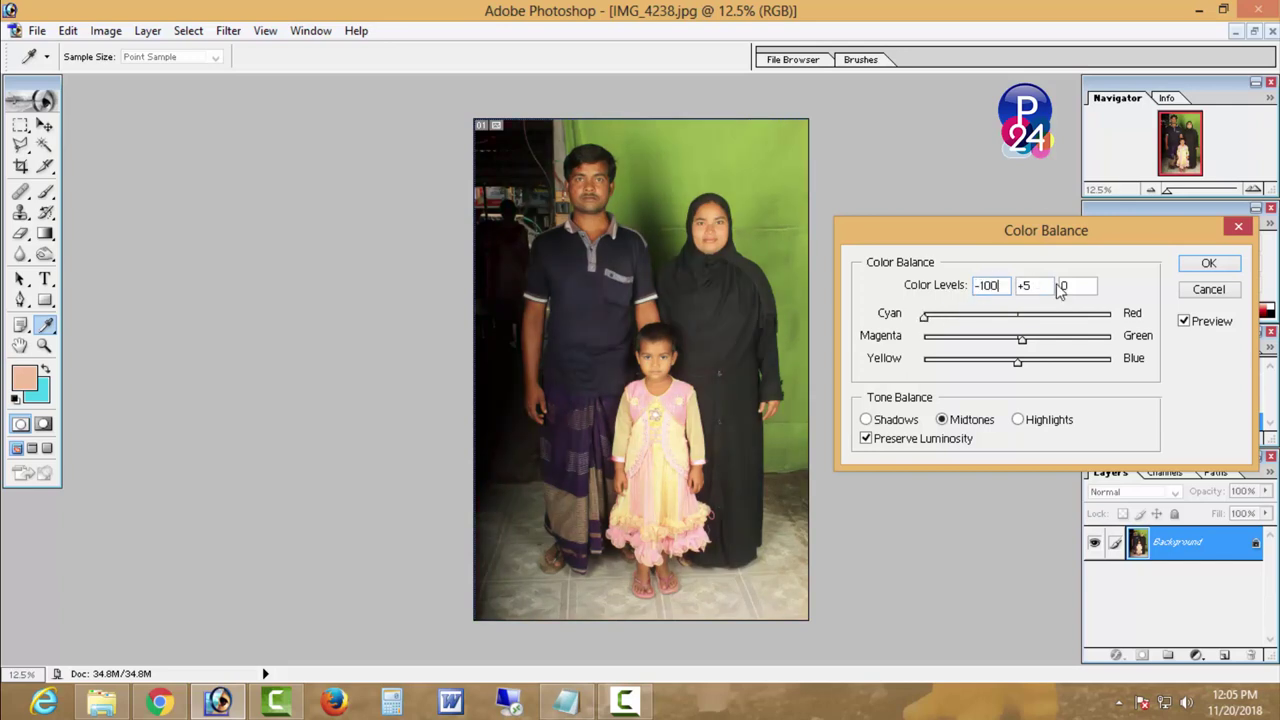
pyautogui.click(1205, 264)
# - Zoom in on the family photo until the man's face fills the view
pyautogui.keyDown('ctrl'); pyautogui.click(700, 275); pyautogui.keyUp('ctrl')
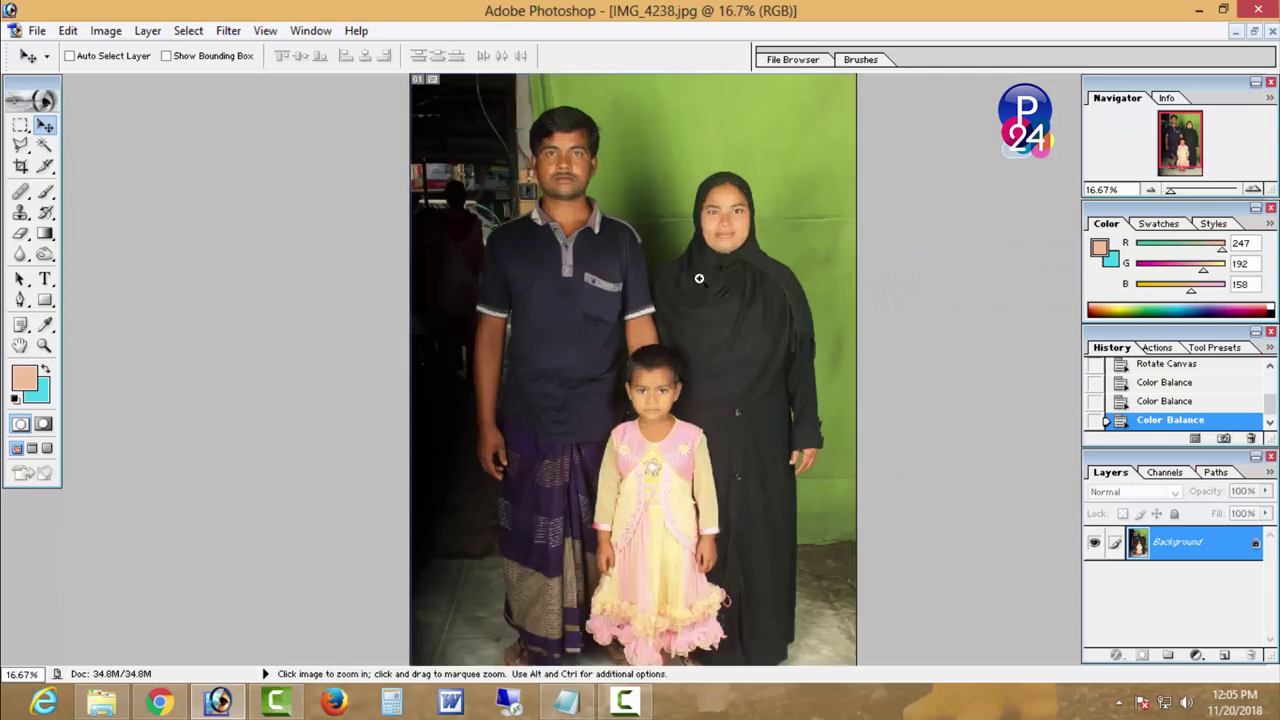
pyautogui.keyDown('ctrl'); pyautogui.click(703, 283); pyautogui.keyUp('ctrl')
pyautogui.moveTo(806, 298); pyautogui.dragTo(615, 322)
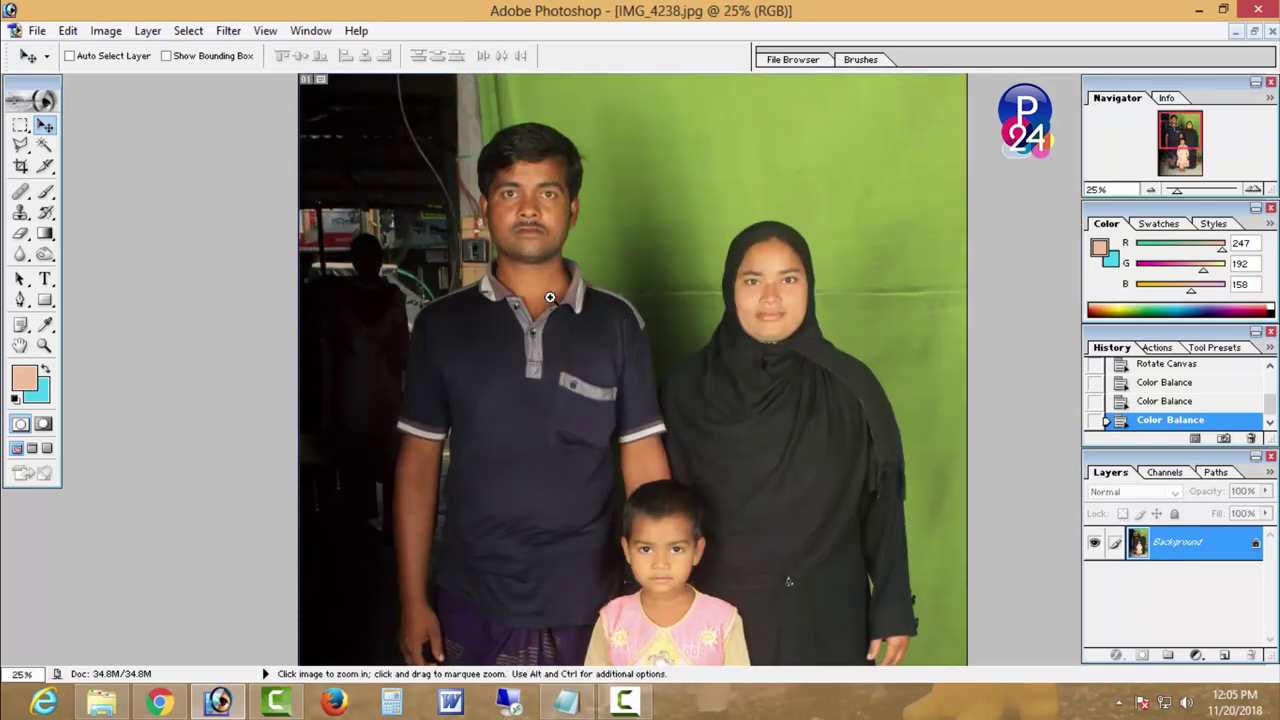
pyautogui.keyDown('ctrl'); pyautogui.click(540, 328); pyautogui.keyUp('ctrl')
pyautogui.keyDown('ctrl'); pyautogui.click(540, 328); pyautogui.keyUp('ctrl')
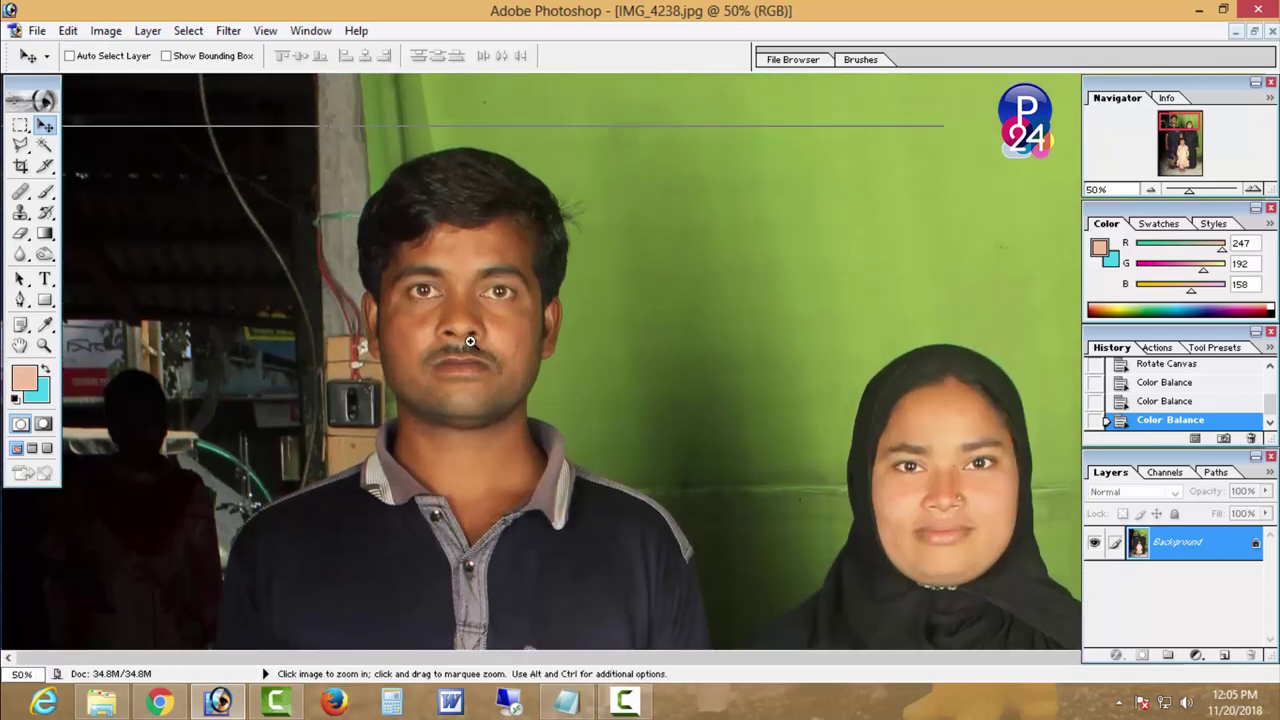
pyautogui.keyDown('ctrl'); pyautogui.click(574, 380); pyautogui.keyUp('ctrl')
pyautogui.keyDown('ctrl'); pyautogui.click(527, 402); pyautogui.keyUp('ctrl')
pyautogui.moveTo(527, 402); pyautogui.dragTo(520, 416)
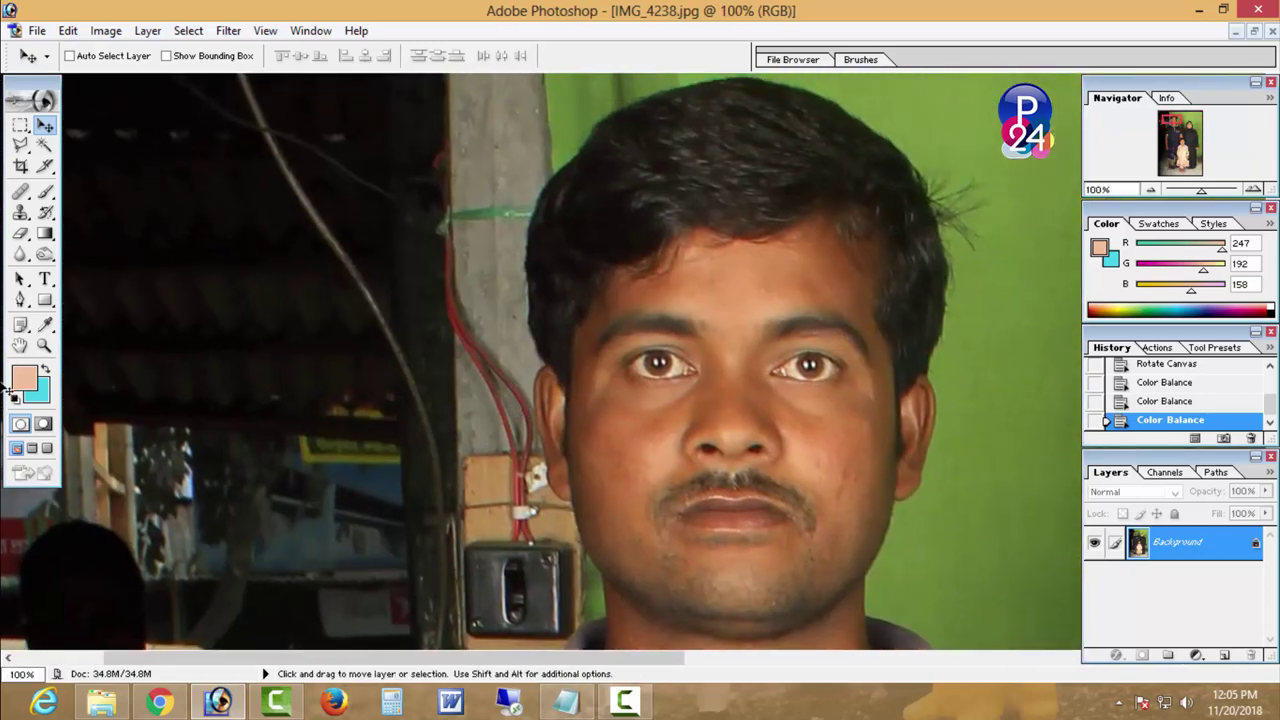
# - Start a Pen path at the man's forehead, tracing up the hair's edge
pyautogui.click(20, 300)
pyautogui.keyDown('ctrl'); pyautogui.click(550, 262); pyautogui.keyUp('ctrl')
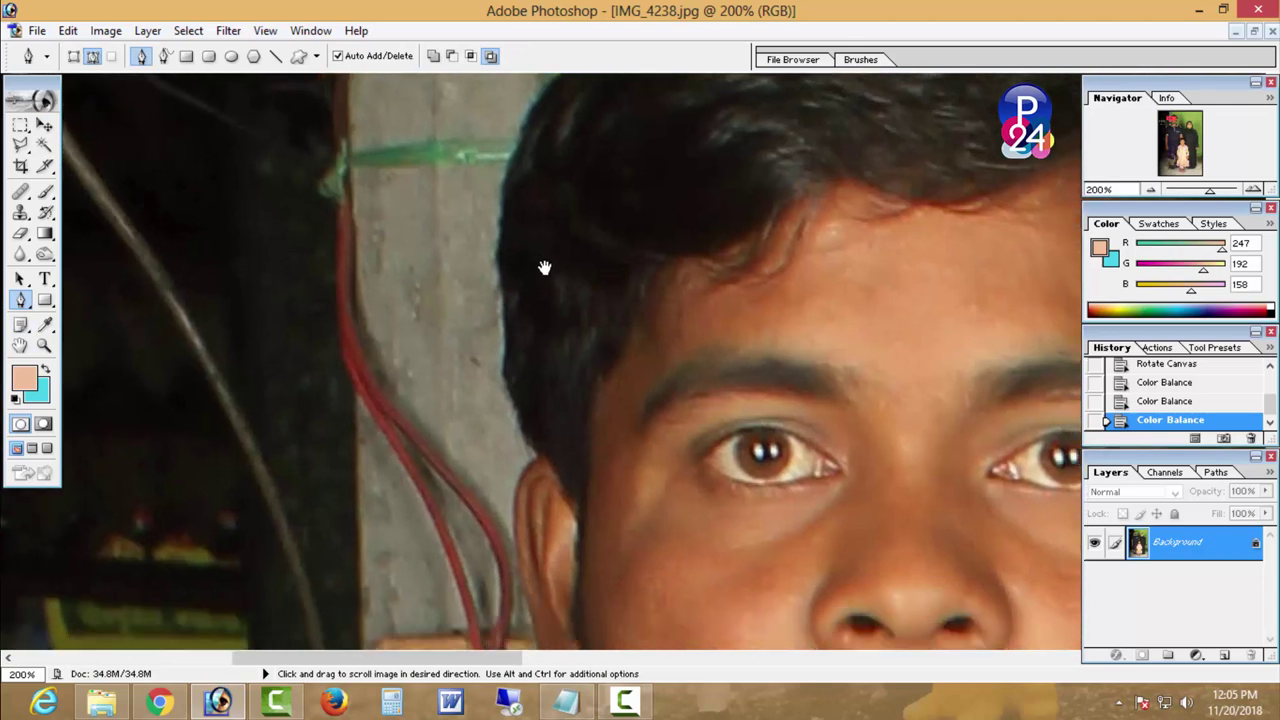
pyautogui.click(541, 472)
pyautogui.click(526, 444)
pyautogui.click(512, 412)
pyautogui.click(509, 380)
pyautogui.click(509, 350)
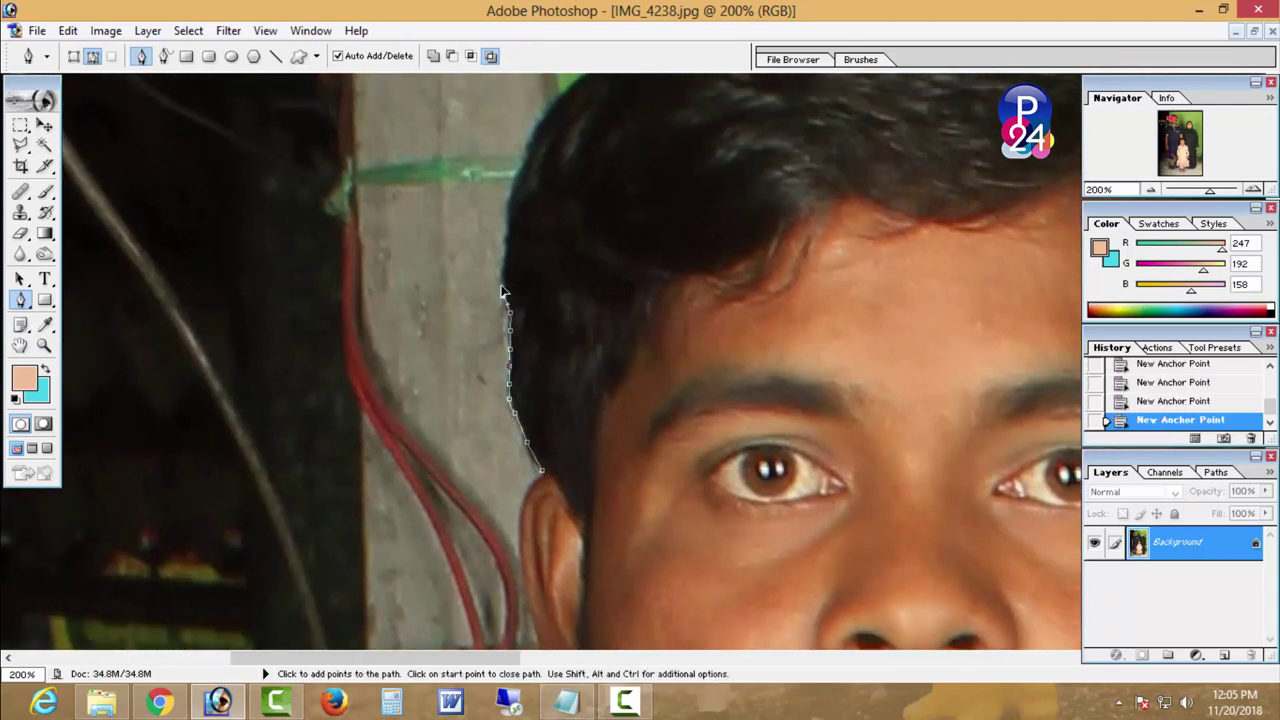
pyautogui.hotkey('ctrl', '-')
# - Curve the path over the top of the hair down to its right edge
pyautogui.click(658, 318)
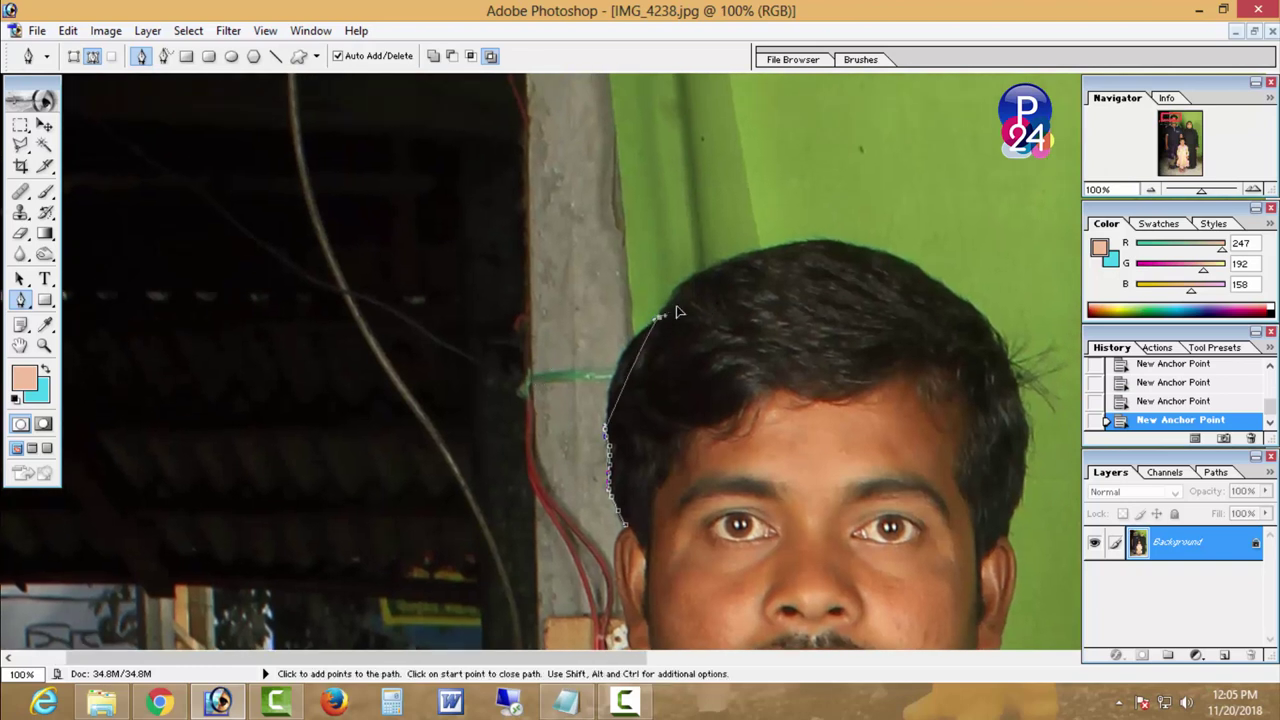
pyautogui.moveTo(659, 319); pyautogui.dragTo(716, 288)
pyautogui.moveTo(874, 250); pyautogui.dragTo(1040, 272)
pyautogui.moveTo(885, 260); pyautogui.dragTo(733, 193)
pyautogui.moveTo(873, 372); pyautogui.dragTo(883, 505)
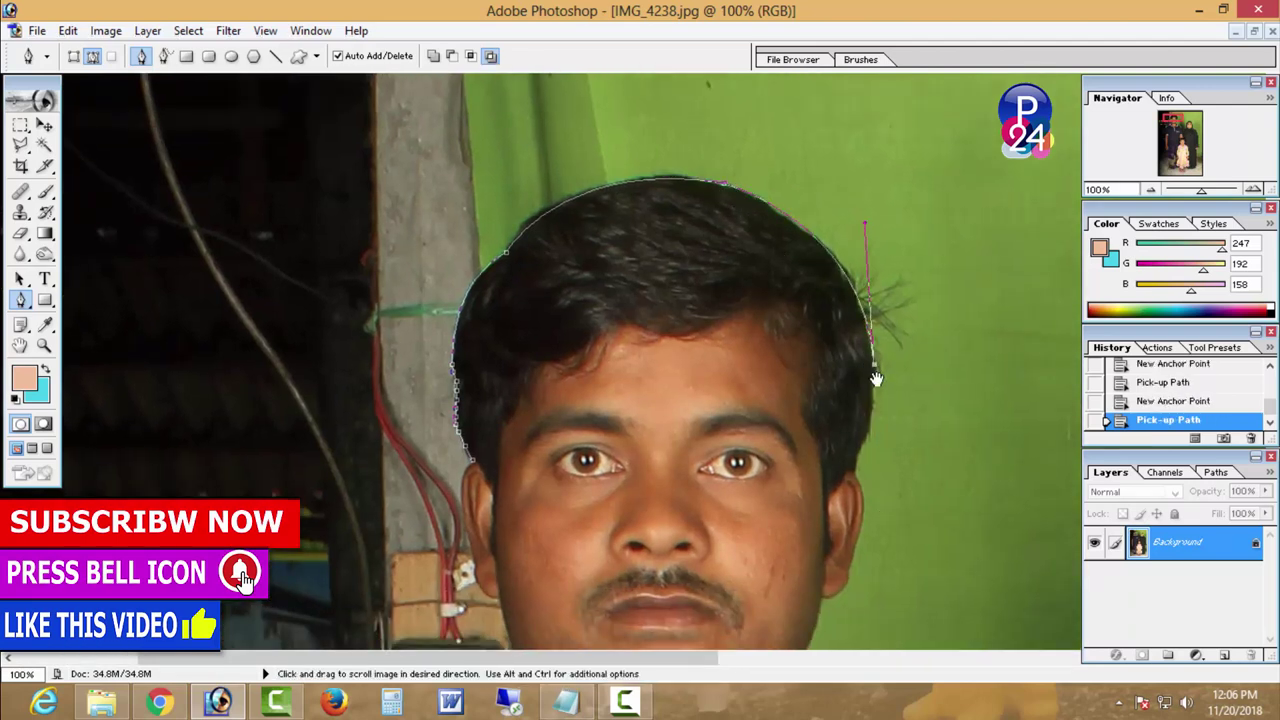
pyautogui.moveTo(876, 372); pyautogui.dragTo(871, 288)
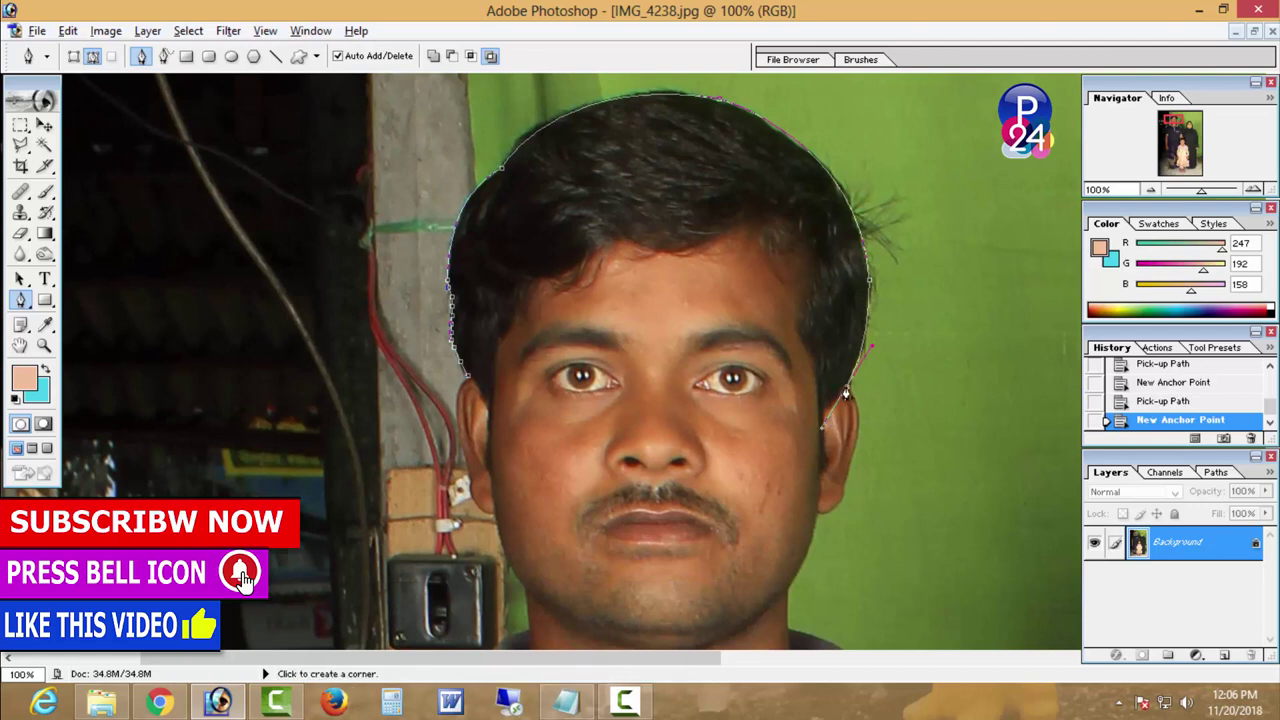
# - Trace the path past the ear and around the man's jaw
pyautogui.moveTo(852, 470); pyautogui.dragTo(842, 505)
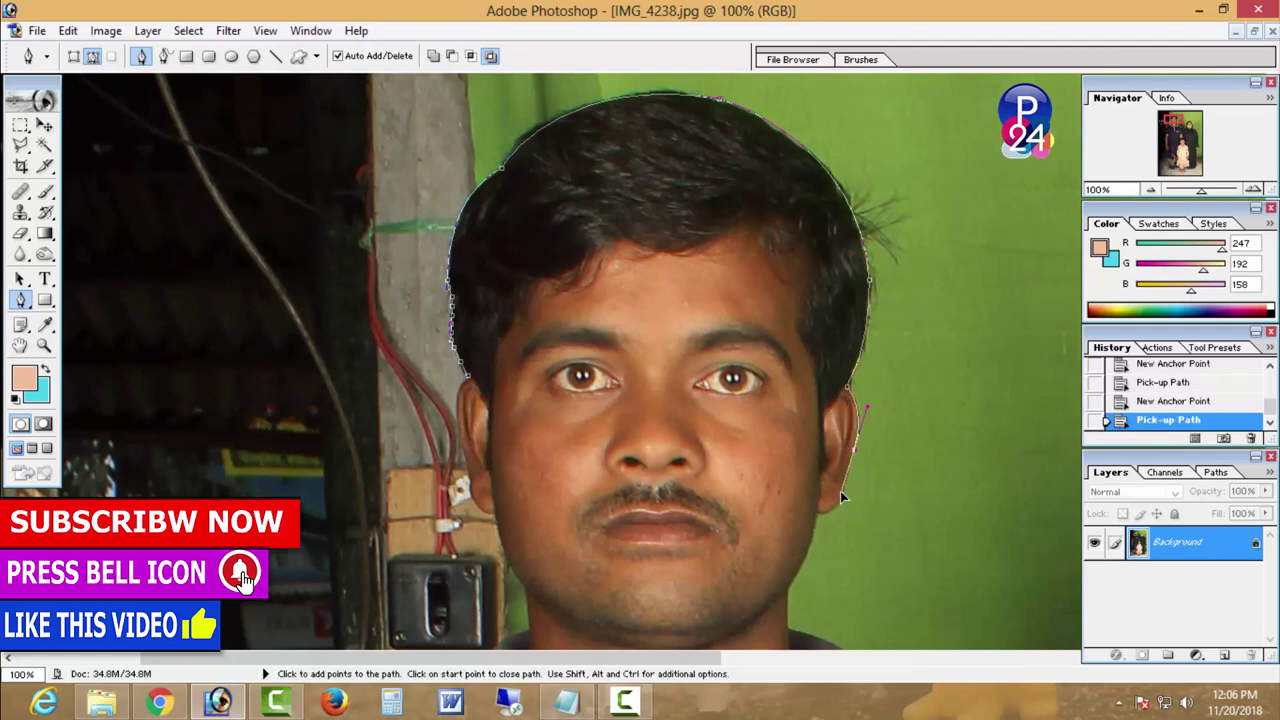
pyautogui.keyDown('alt'); pyautogui.click(852, 472); pyautogui.keyUp('alt')
pyautogui.click(848, 486)
pyautogui.scroll(-3, 838, 460)
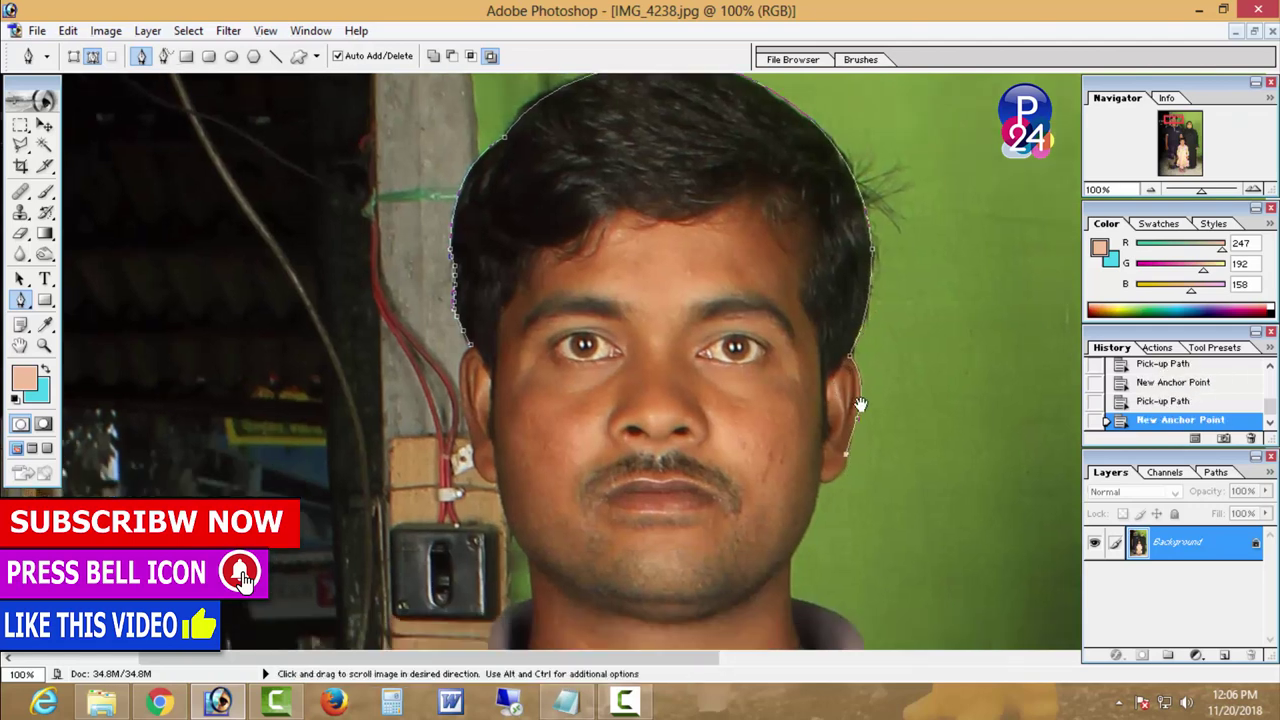
pyautogui.moveTo(822, 434); pyautogui.dragTo(790, 438)
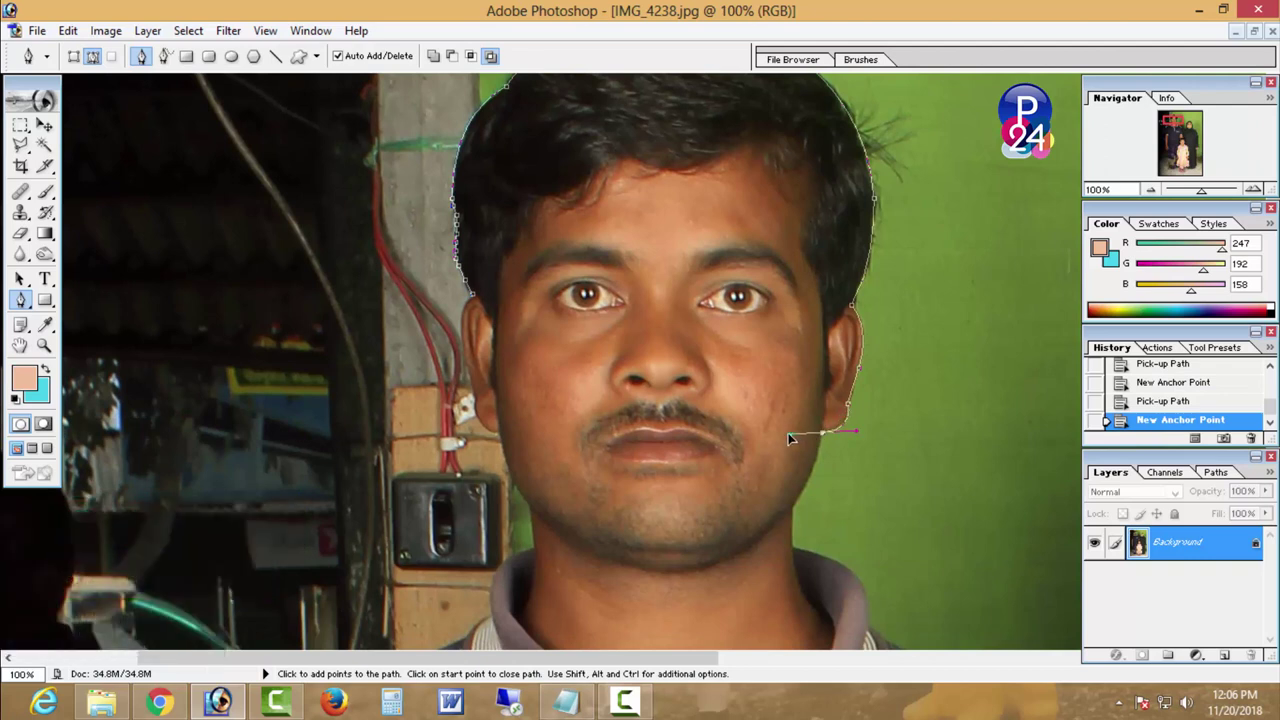
pyautogui.keyDown('alt'); pyautogui.click(822, 434); pyautogui.keyUp('alt')
pyautogui.scroll(-3, 794, 446)
pyautogui.click(794, 446)
pyautogui.moveTo(794, 446); pyautogui.dragTo(784, 456)
# - Continue the path down the neck and along the shirt collar
pyautogui.keyDown('alt'); pyautogui.click(794, 439); pyautogui.keyUp('alt')
pyautogui.click(792, 484)
pyautogui.click(830, 494)
pyautogui.click(858, 512)
pyautogui.click(868, 542)
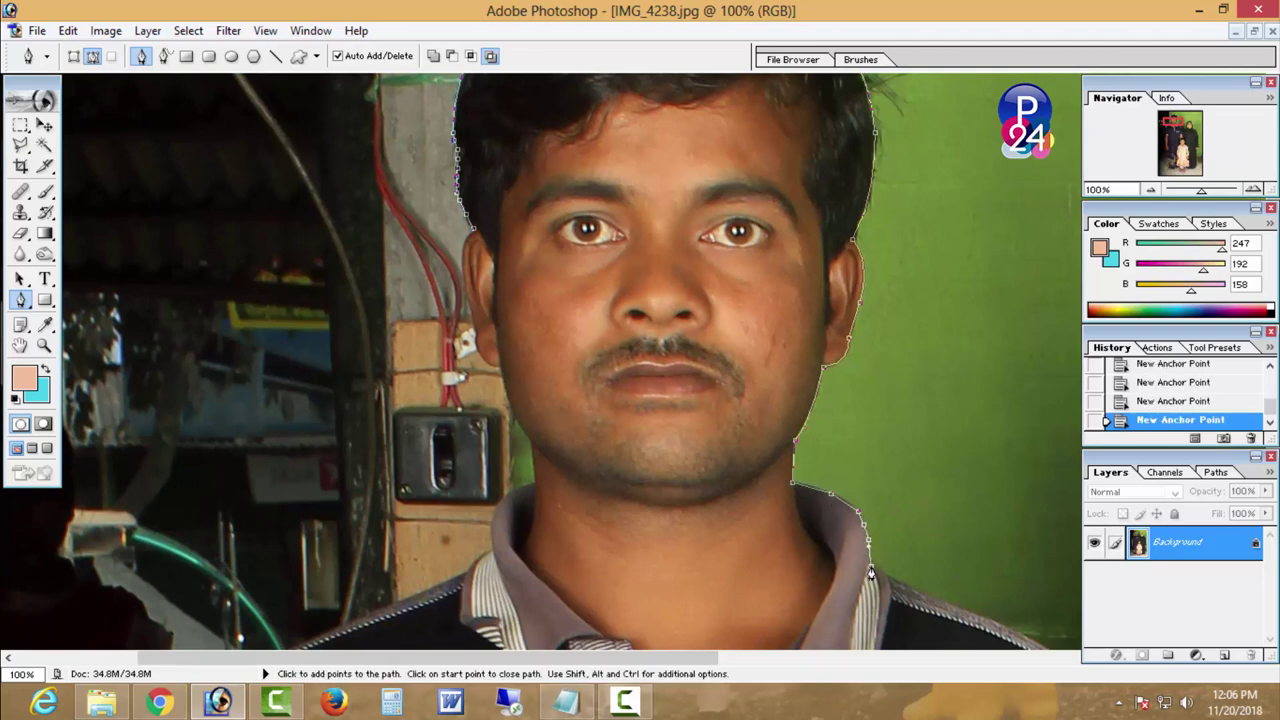
pyautogui.hotkey('ctrl', '-')
# - Trace the path along the man's shoulder, down his arm and up the hijab's edge
pyautogui.click(470, 301)
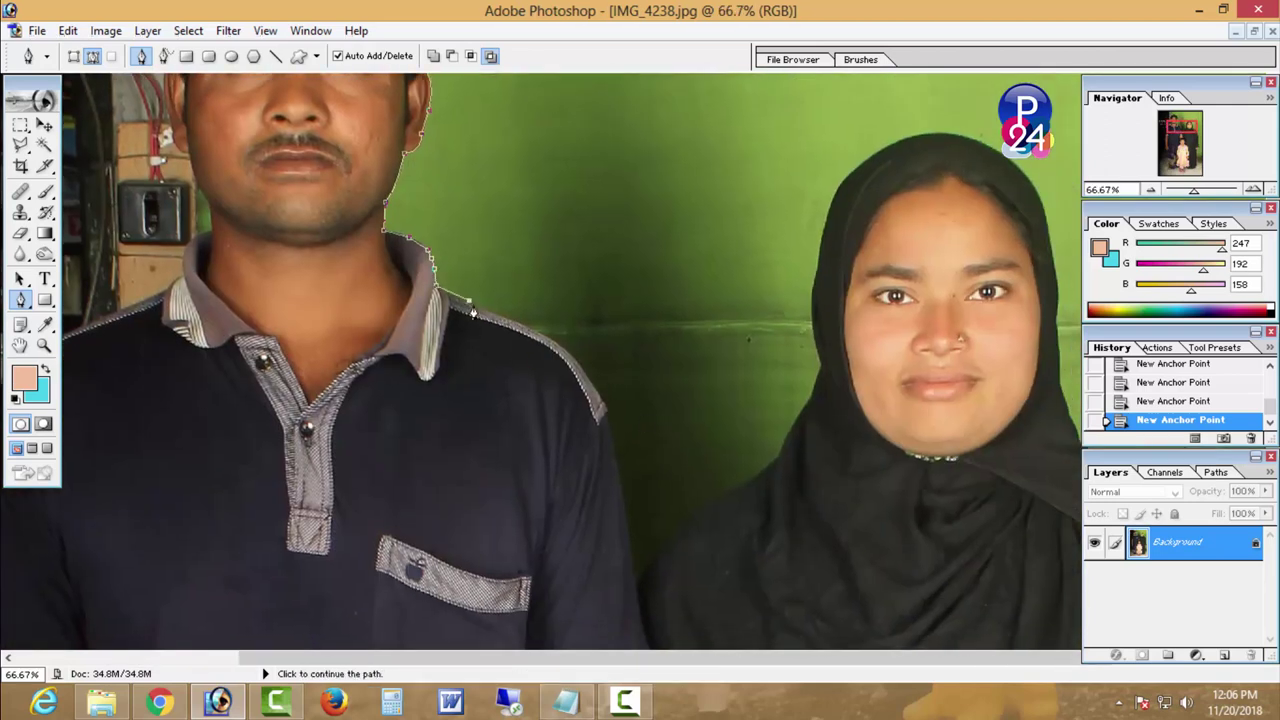
pyautogui.click(558, 344)
pyautogui.click(590, 391)
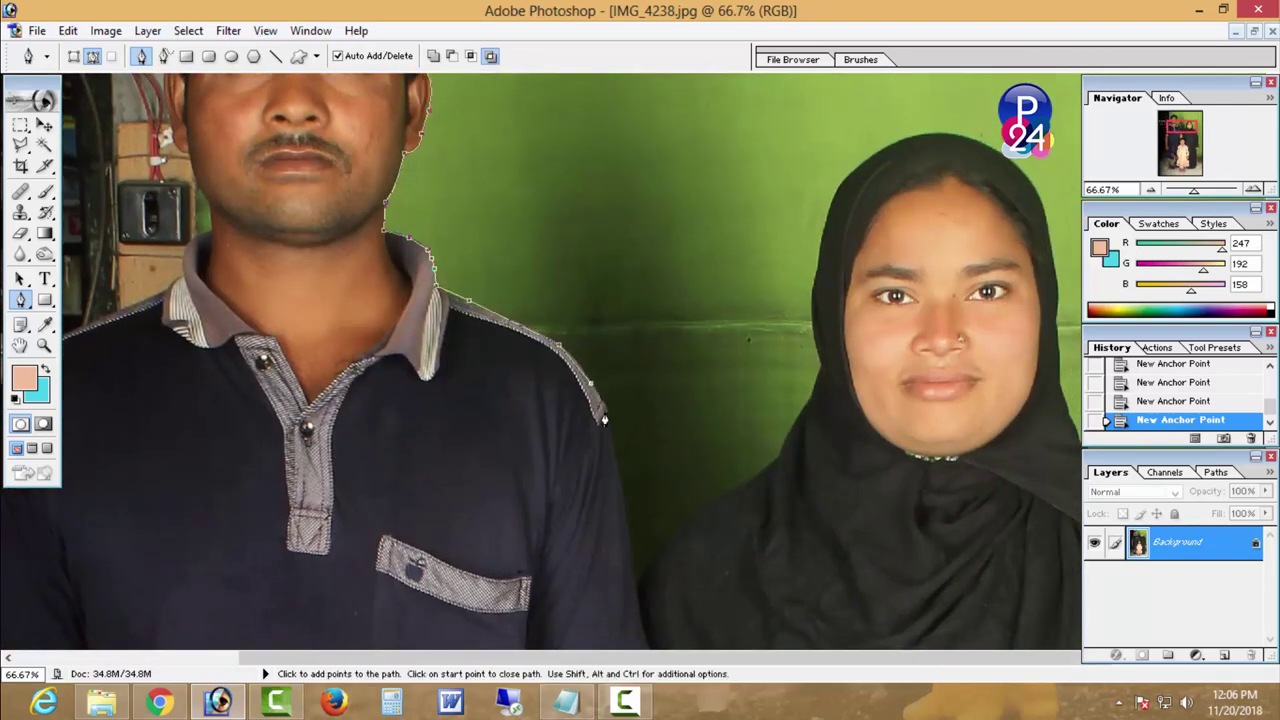
pyautogui.click(624, 505)
pyautogui.click(678, 523)
pyautogui.click(734, 491)
pyautogui.click(780, 457)
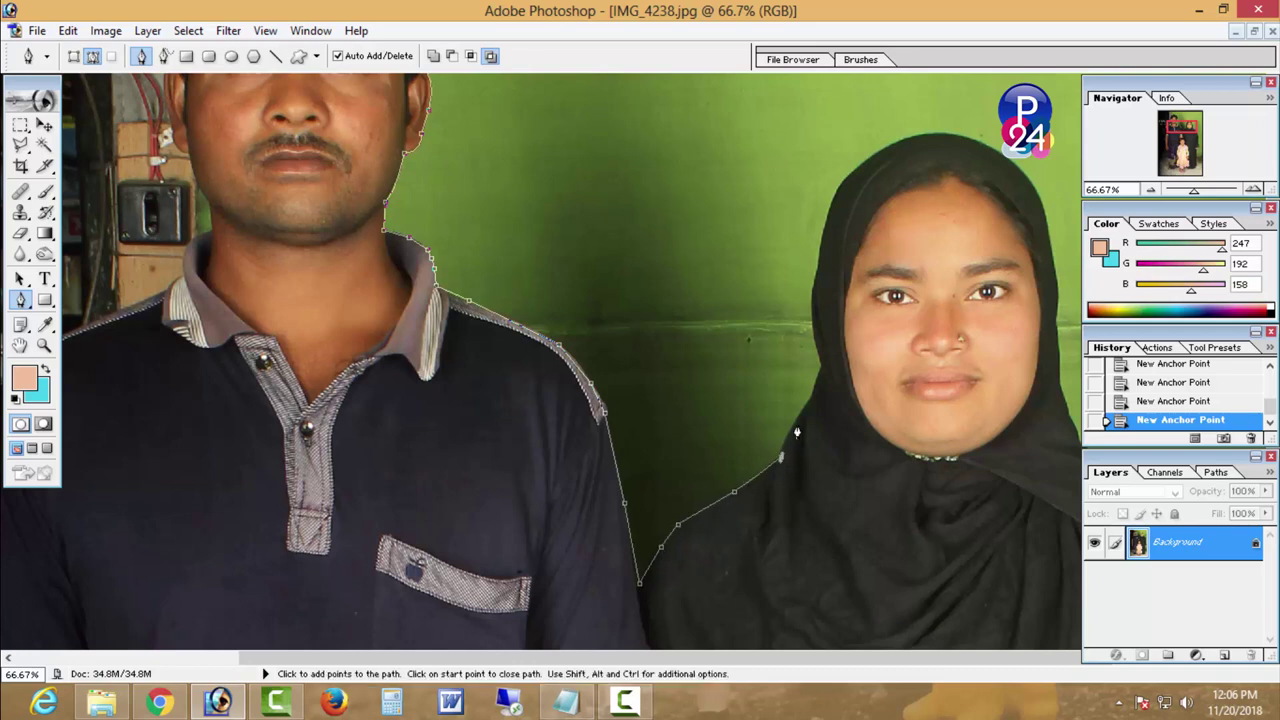
# - Curve the path over the top of the hijab and down its right edge
pyautogui.moveTo(820, 379); pyautogui.dragTo(704, 427)
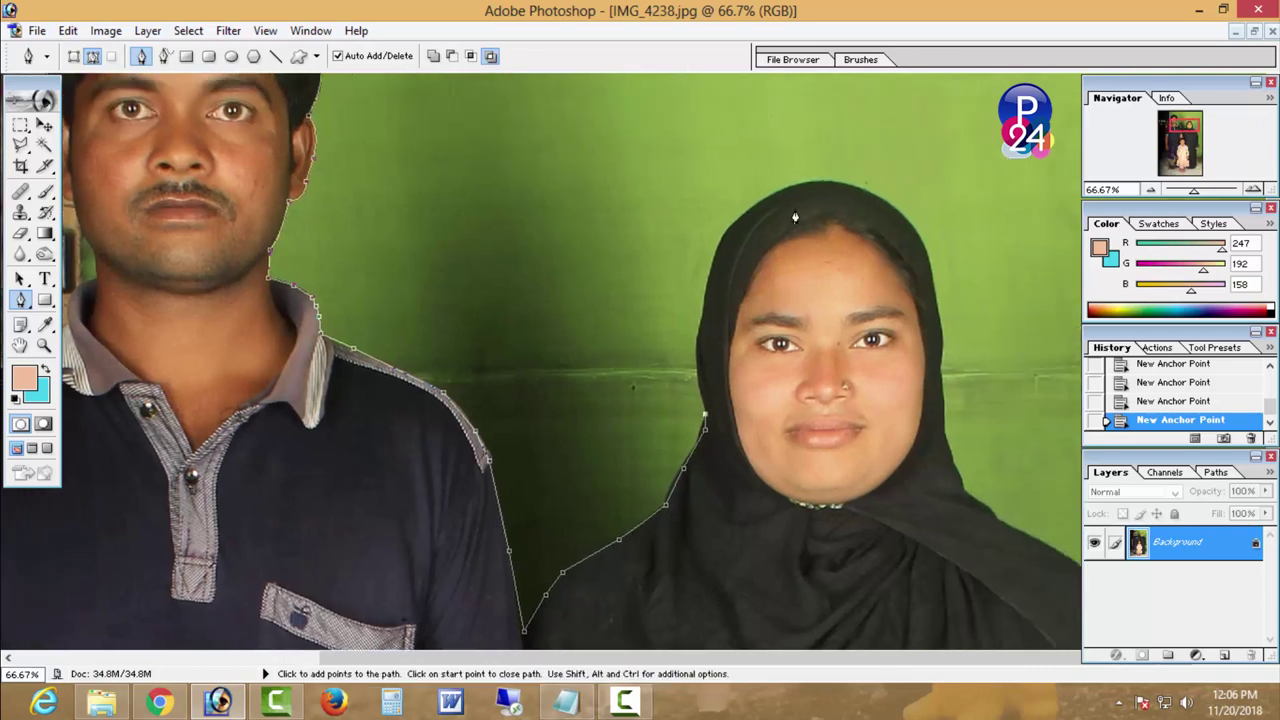
pyautogui.moveTo(816, 186); pyautogui.dragTo(970, 158)
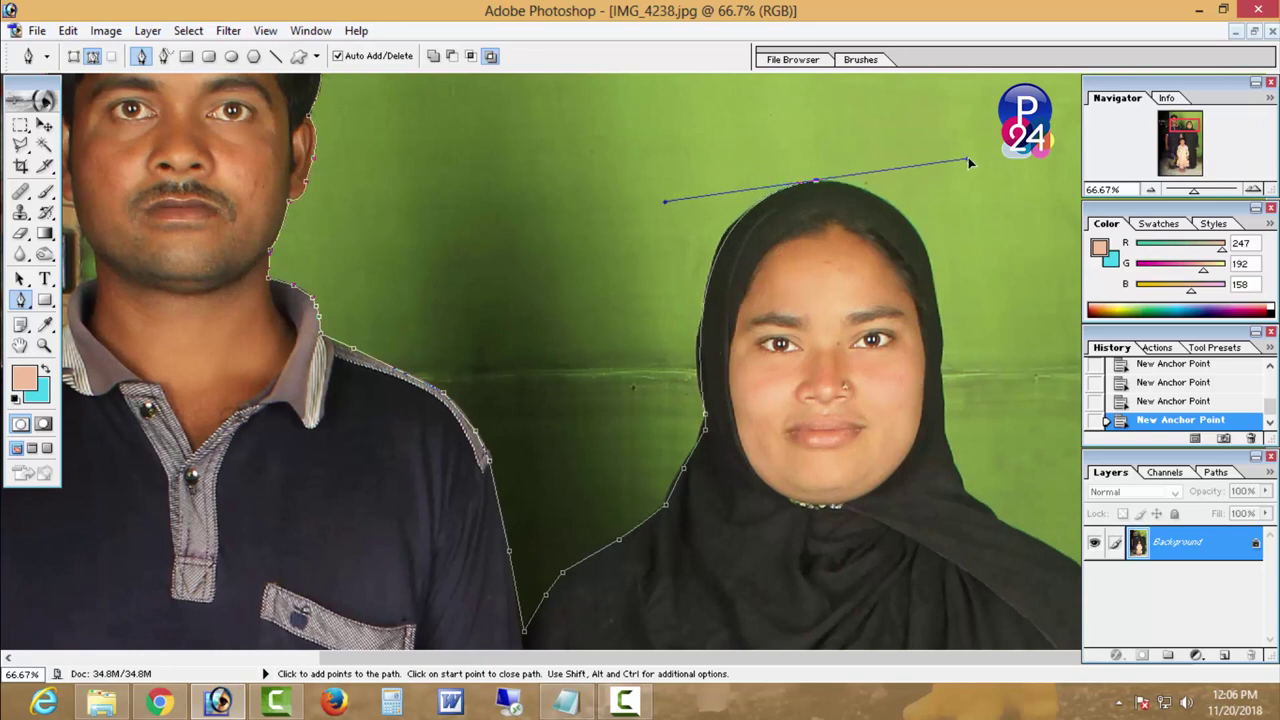
pyautogui.moveTo(938, 314); pyautogui.dragTo(952, 462)
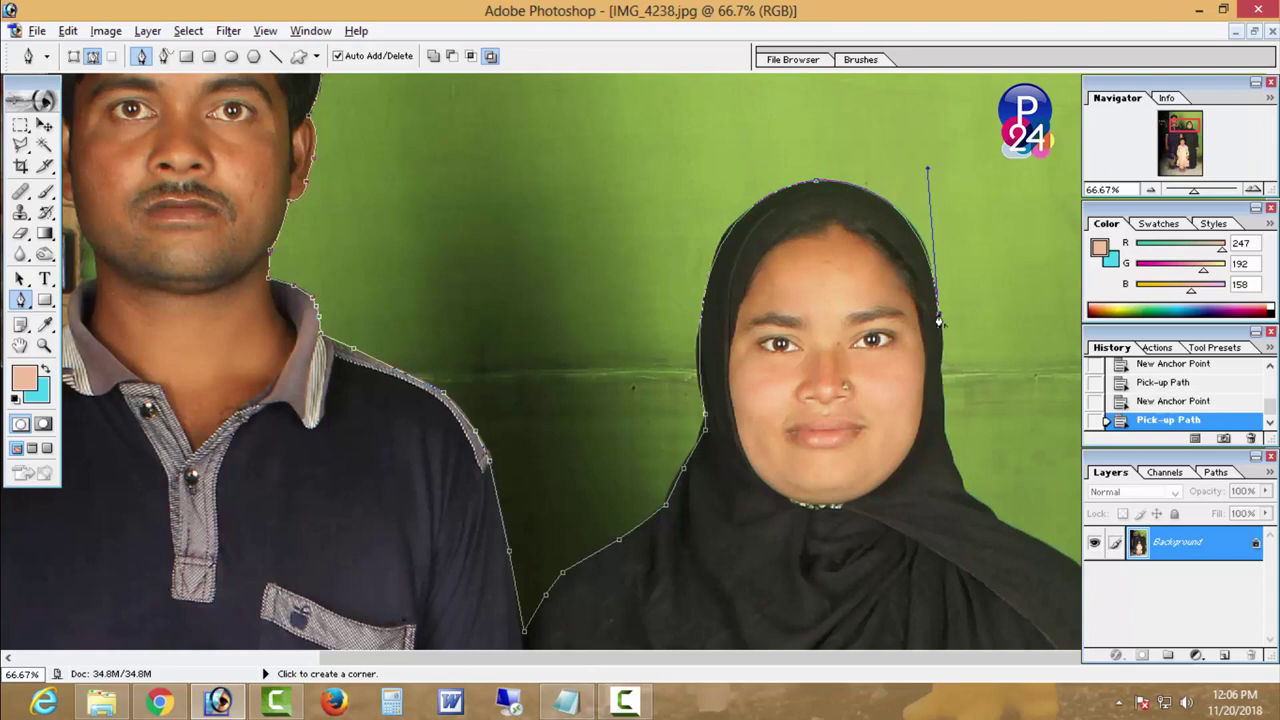
pyautogui.click(944, 432)
pyautogui.click(958, 488)
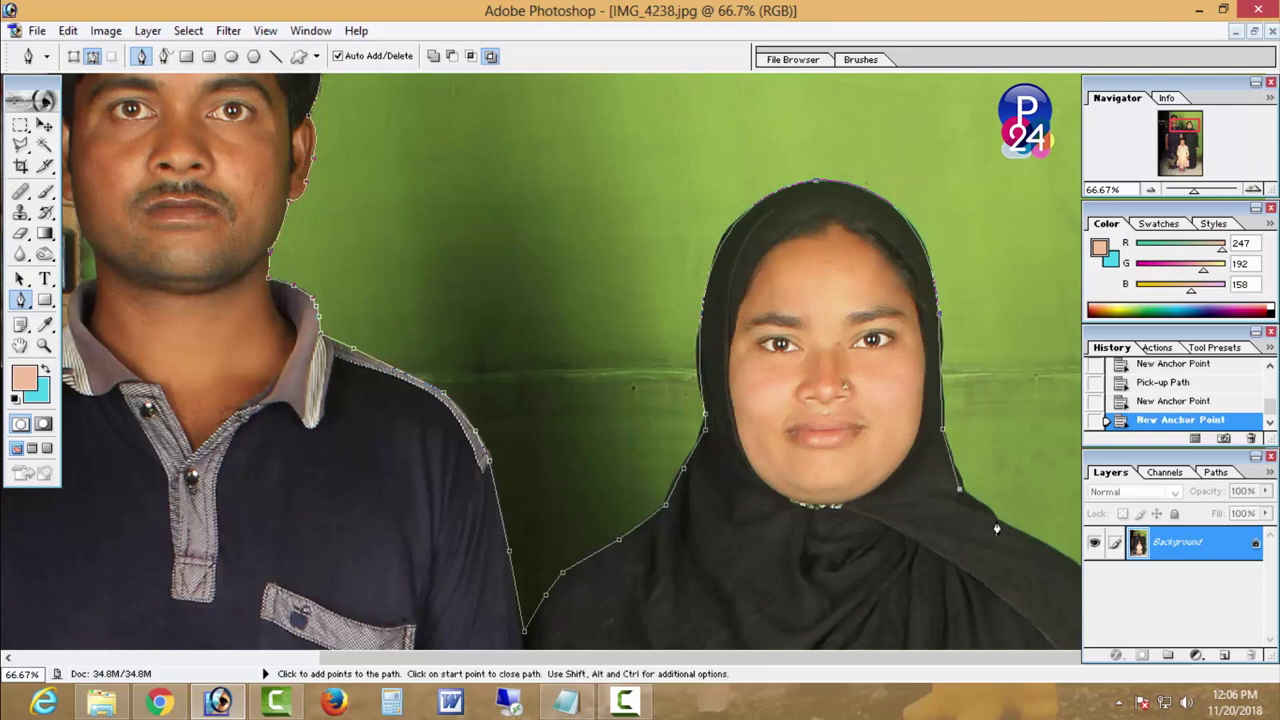
pyautogui.click(995, 518)
pyautogui.moveTo(995, 518); pyautogui.dragTo(913, 250)
pyautogui.click(1027, 338)
pyautogui.hotkey('ctrl', '-')
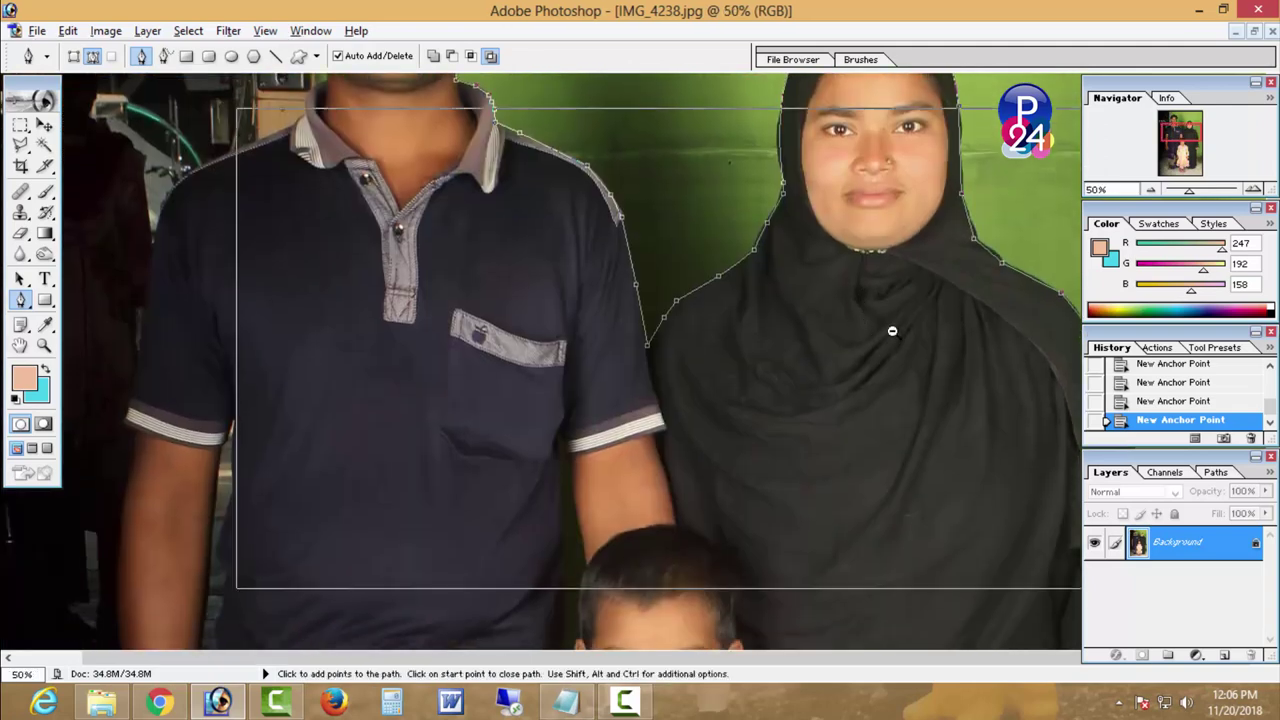
pyautogui.hotkey('ctrl', '-')
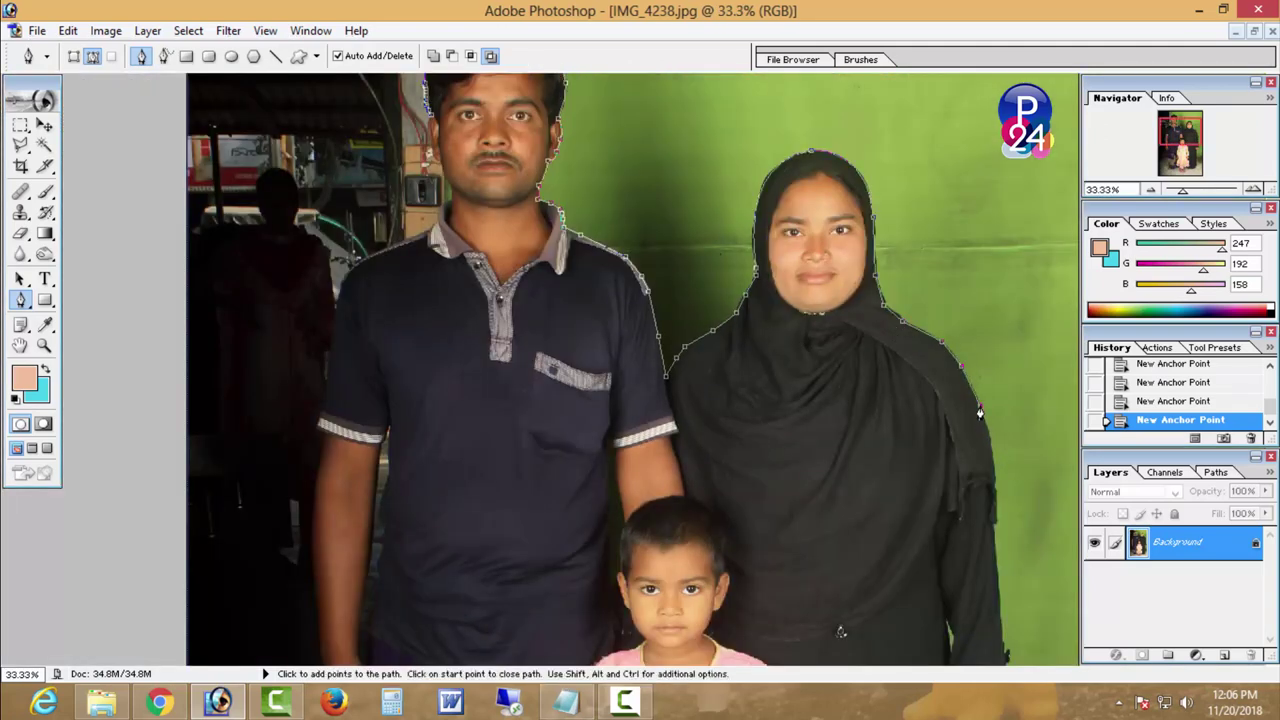
pyautogui.click(992, 485)
# - Zoom in and trace the path around the sleeve buttons to the sleeve corner
pyautogui.scroll(-5, 1000, 628)
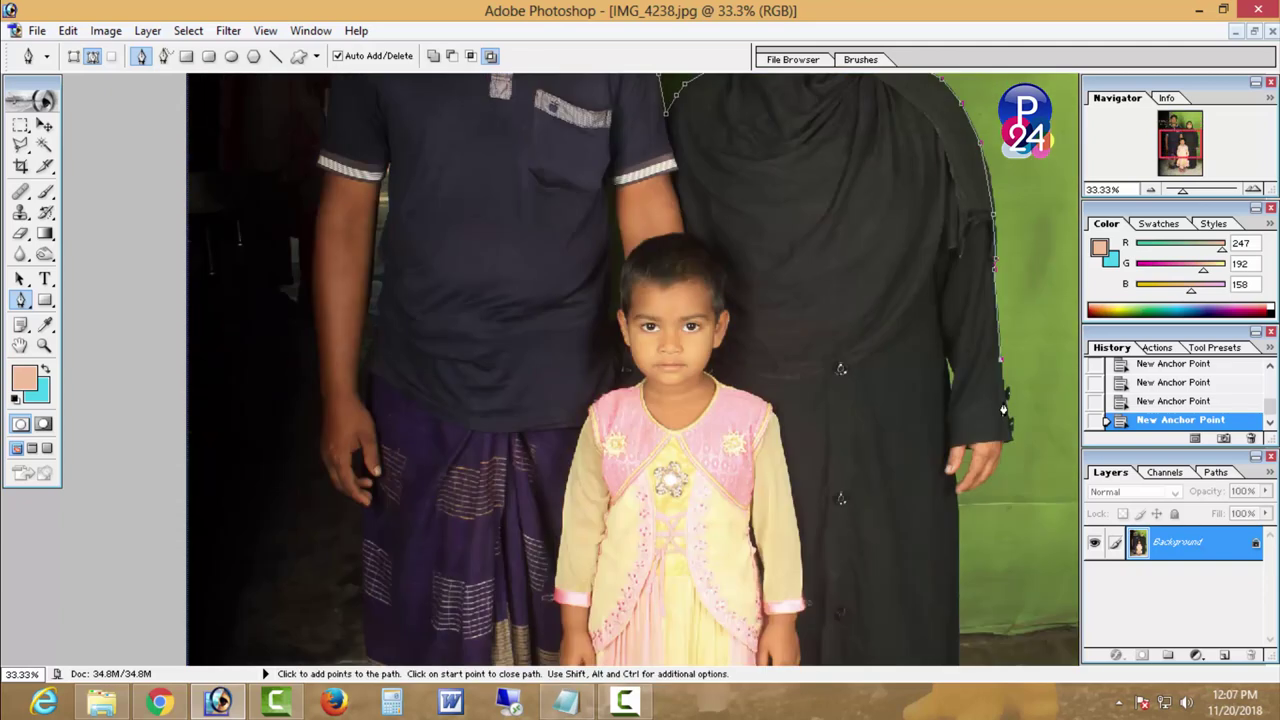
pyautogui.keyDown('ctrl'); pyautogui.click(930, 394); pyautogui.keyUp('ctrl')
pyautogui.keyDown('ctrl'); pyautogui.click(930, 394); pyautogui.keyUp('ctrl')
pyautogui.keyDown('ctrl'); pyautogui.click(930, 394); pyautogui.keyUp('ctrl')
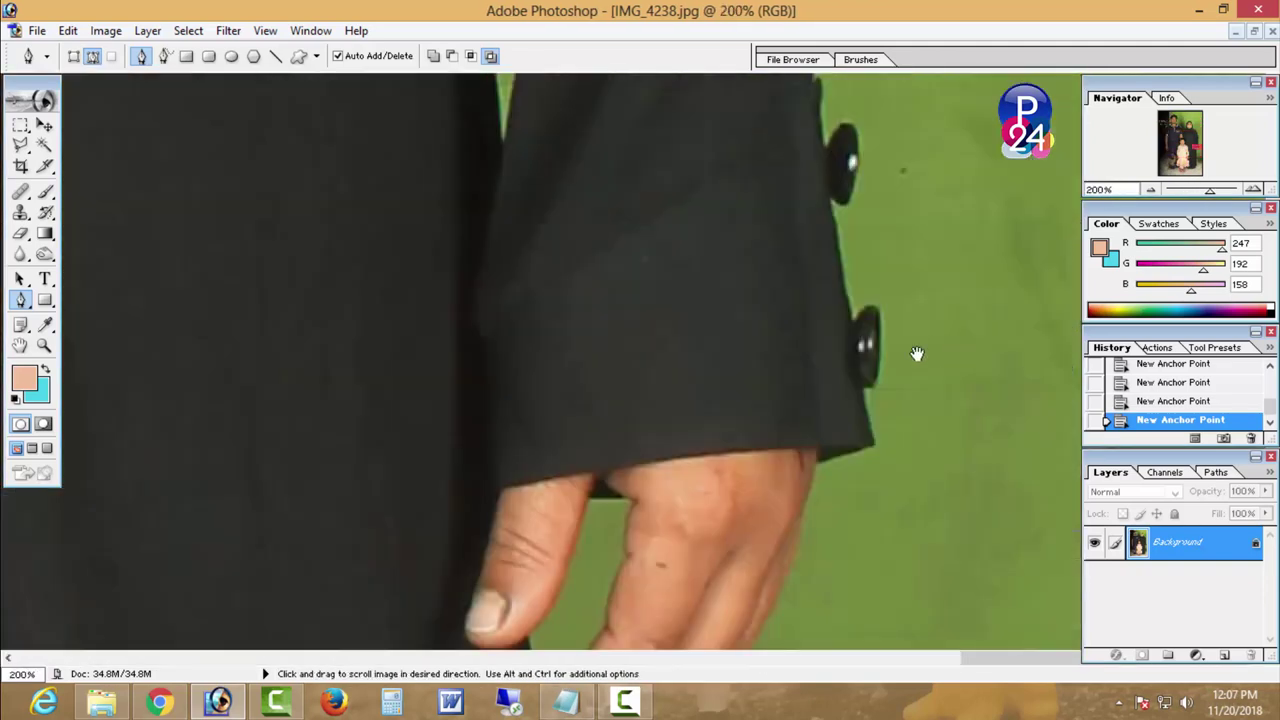
pyautogui.moveTo(914, 352); pyautogui.dragTo(905, 575)
pyautogui.moveTo(824, 378); pyautogui.dragTo(840, 358)
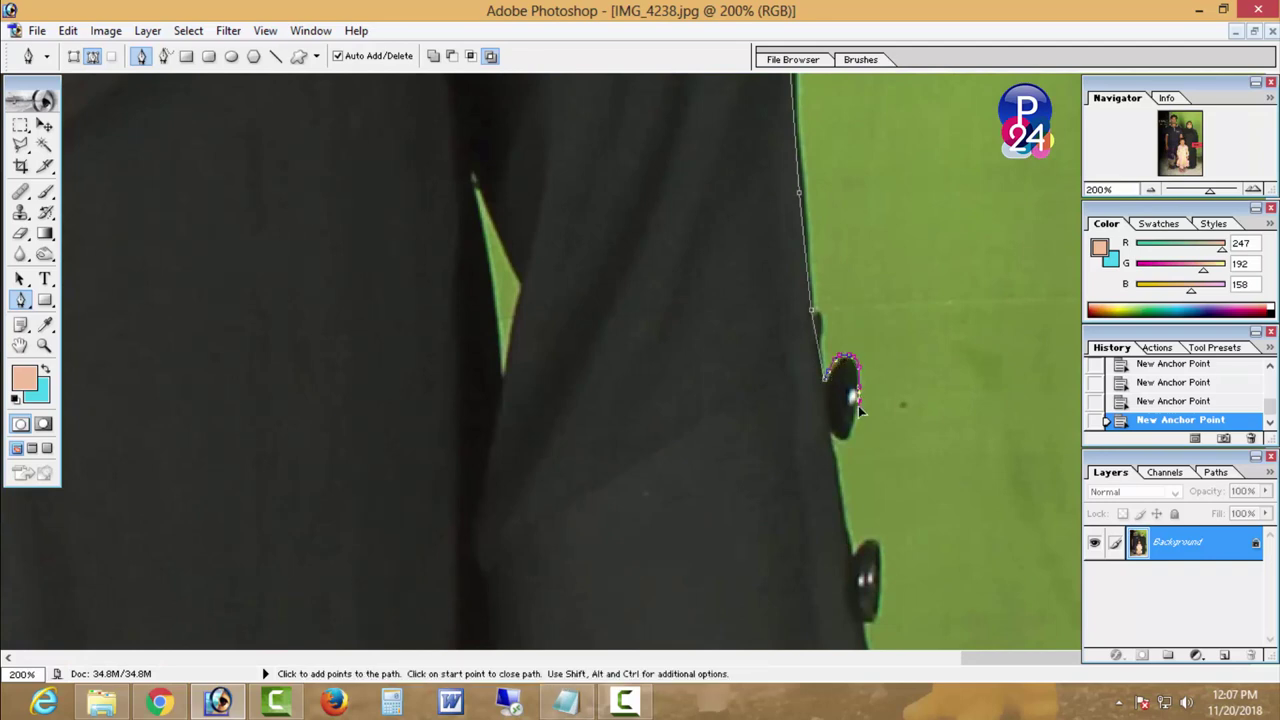
pyautogui.click(844, 514)
pyautogui.scroll(-3, 840, 400)
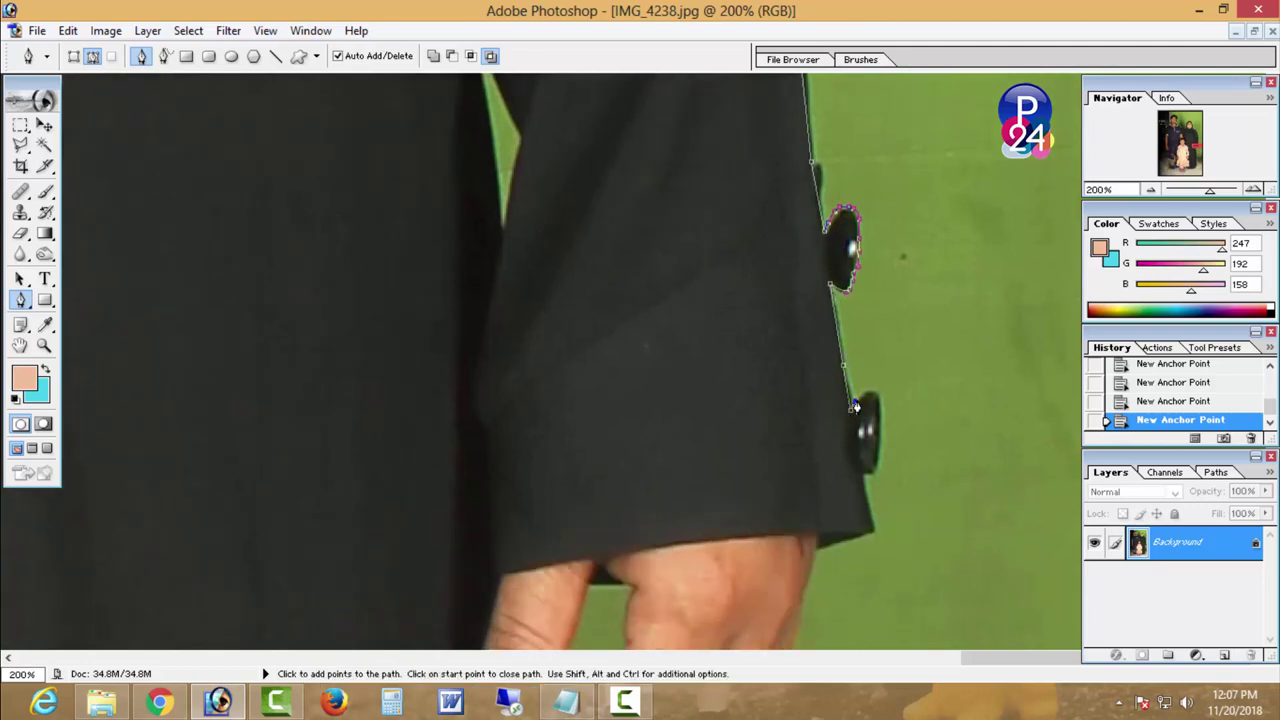
pyautogui.moveTo(871, 390); pyautogui.dragTo(876, 400)
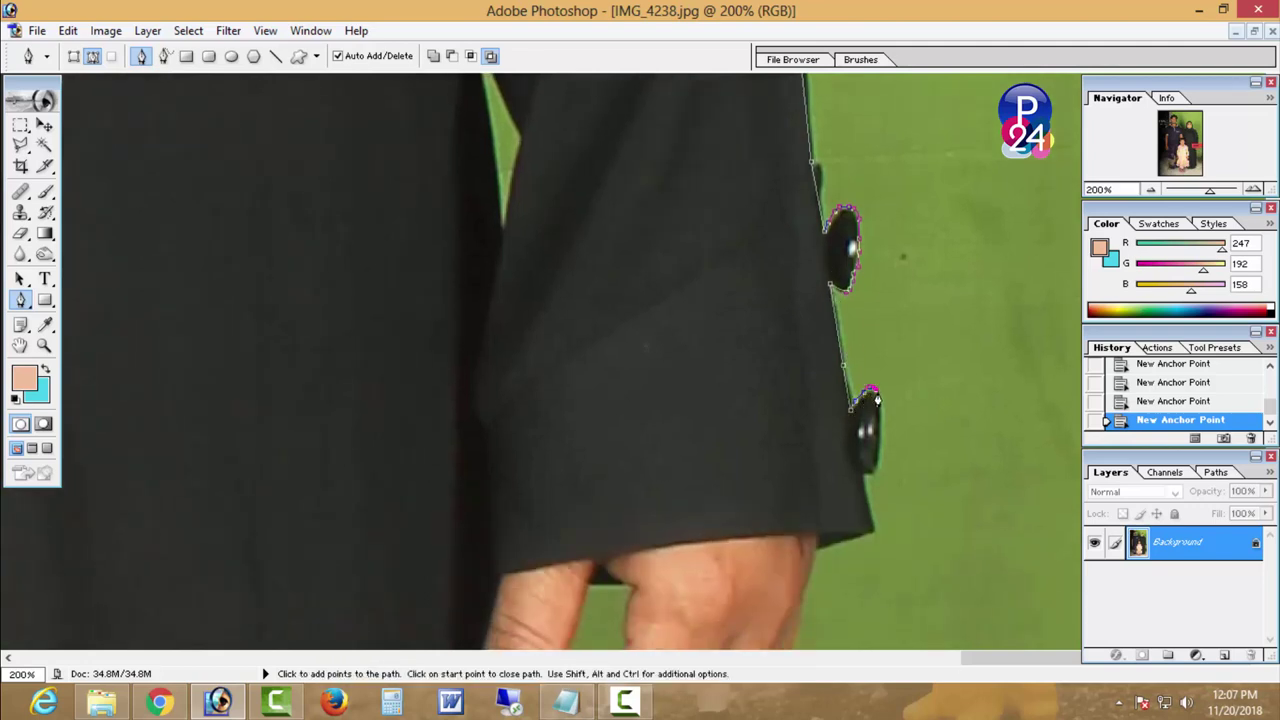
pyautogui.click(870, 472)
pyautogui.scroll(-3, 874, 470)
pyautogui.click(875, 422)
pyautogui.click(826, 437)
# - Trace the path down the hand's edge and along the fingers to the fingertip
pyautogui.moveTo(826, 419); pyautogui.dragTo(822, 220)
pyautogui.click(801, 316)
pyautogui.click(787, 354)
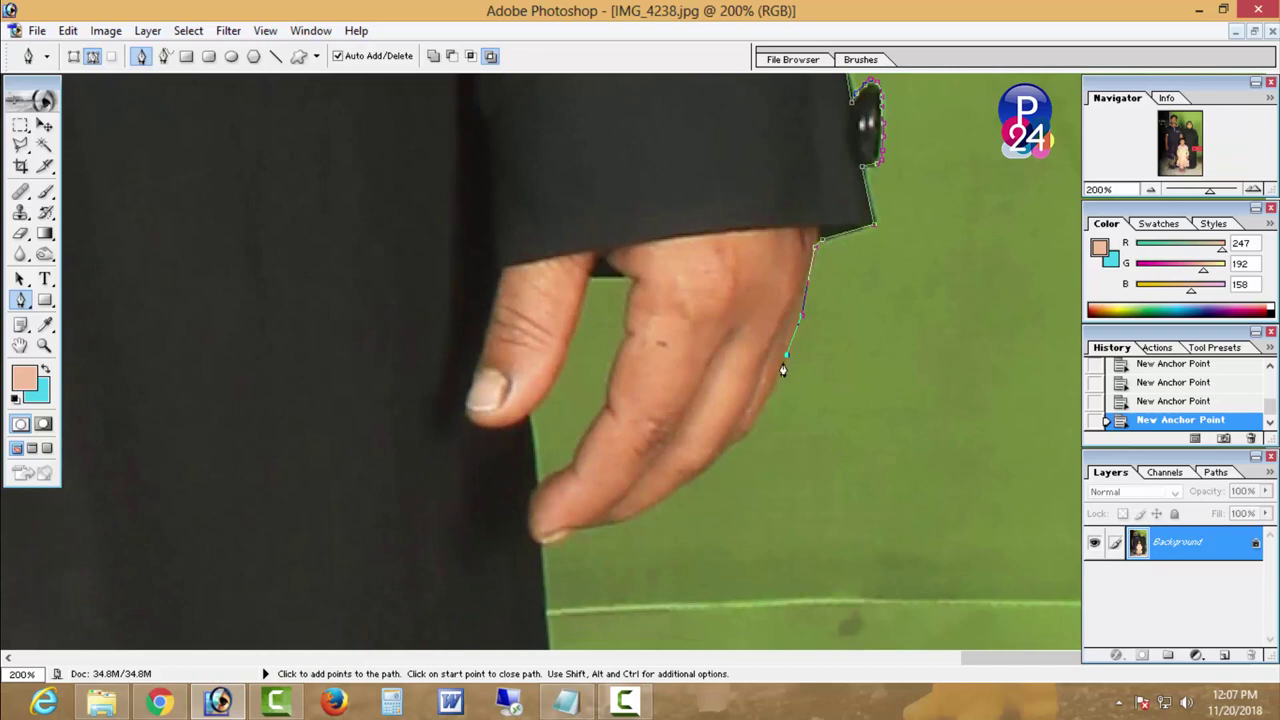
pyautogui.click(712, 463)
pyautogui.click(681, 487)
pyautogui.click(637, 515)
pyautogui.click(591, 527)
pyautogui.click(570, 532)
pyautogui.click(541, 548)
pyautogui.scroll(-3, 552, 437)
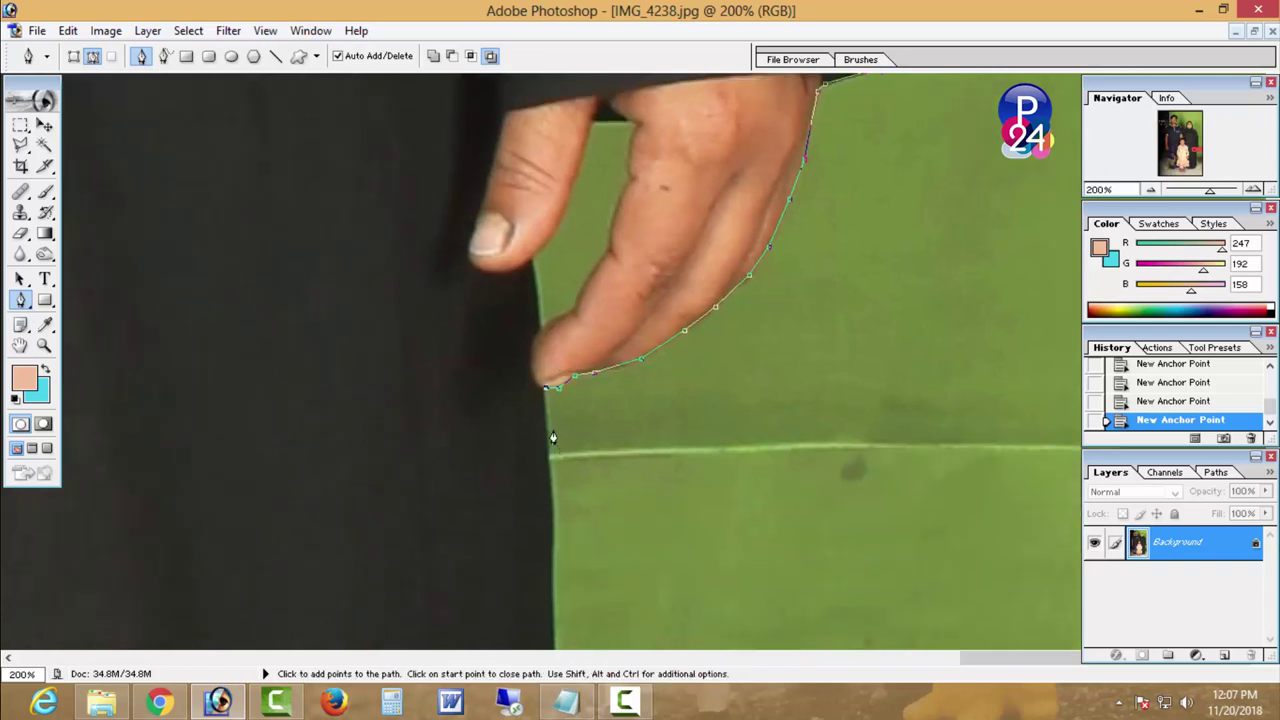
pyautogui.scroll(-3, 546, 348)
# - Zoom out and anchor the path down the coat's right edge to the hem corner
pyautogui.click(549, 392)
pyautogui.hotkey('ctrl', '-')
pyautogui.click(907, 465)
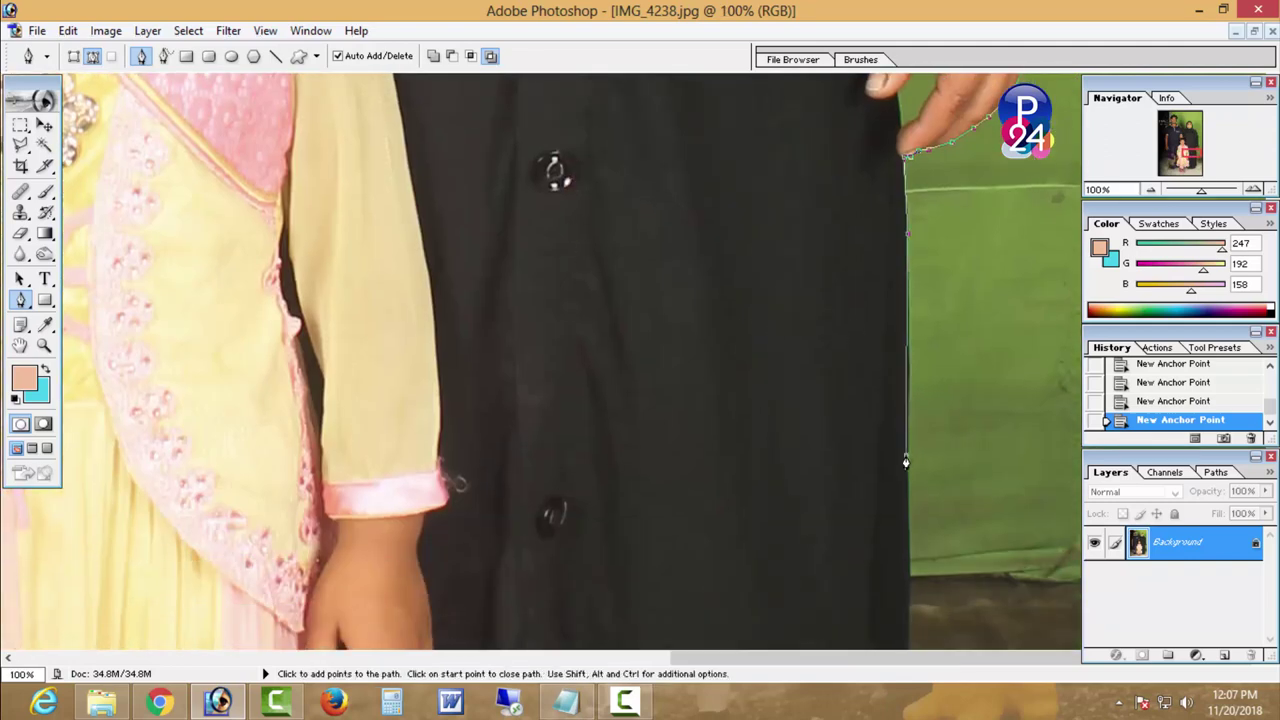
pyautogui.moveTo(907, 465); pyautogui.dragTo(914, 202)
pyautogui.click(913, 401)
pyautogui.scroll(-3, 913, 380)
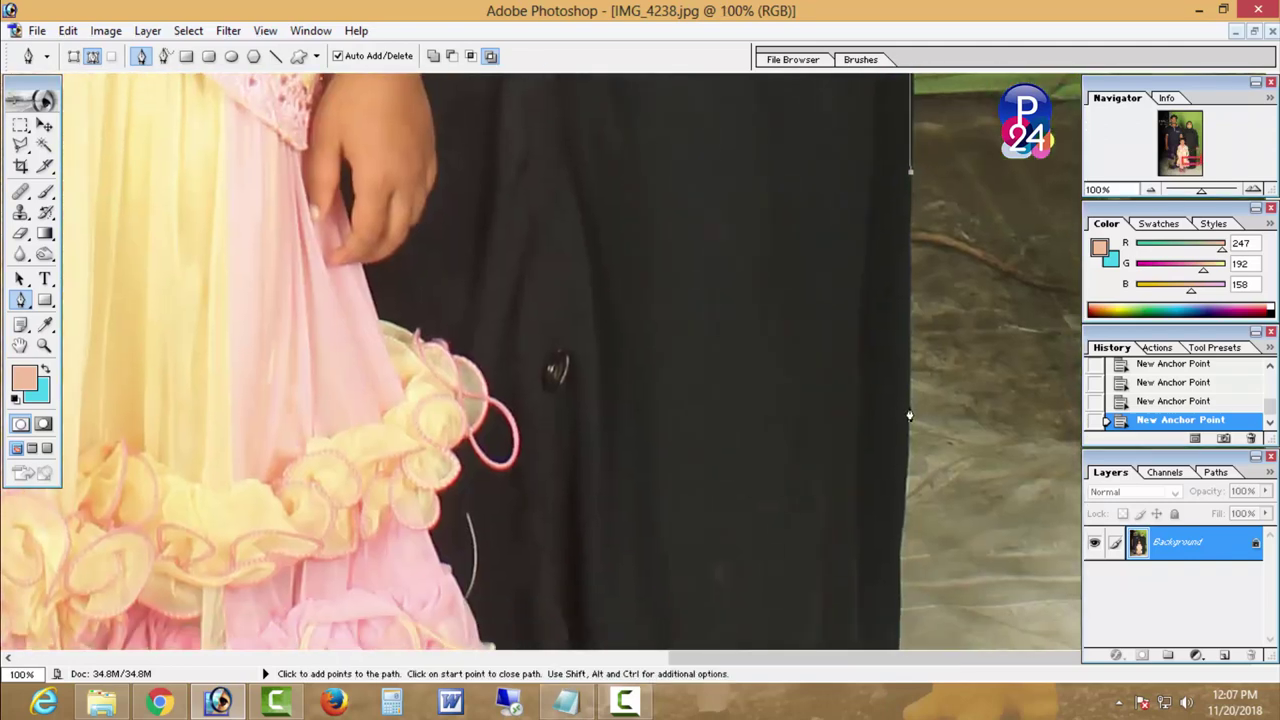
pyautogui.click(909, 415)
pyautogui.scroll(-3, 910, 400)
pyautogui.click(903, 440)
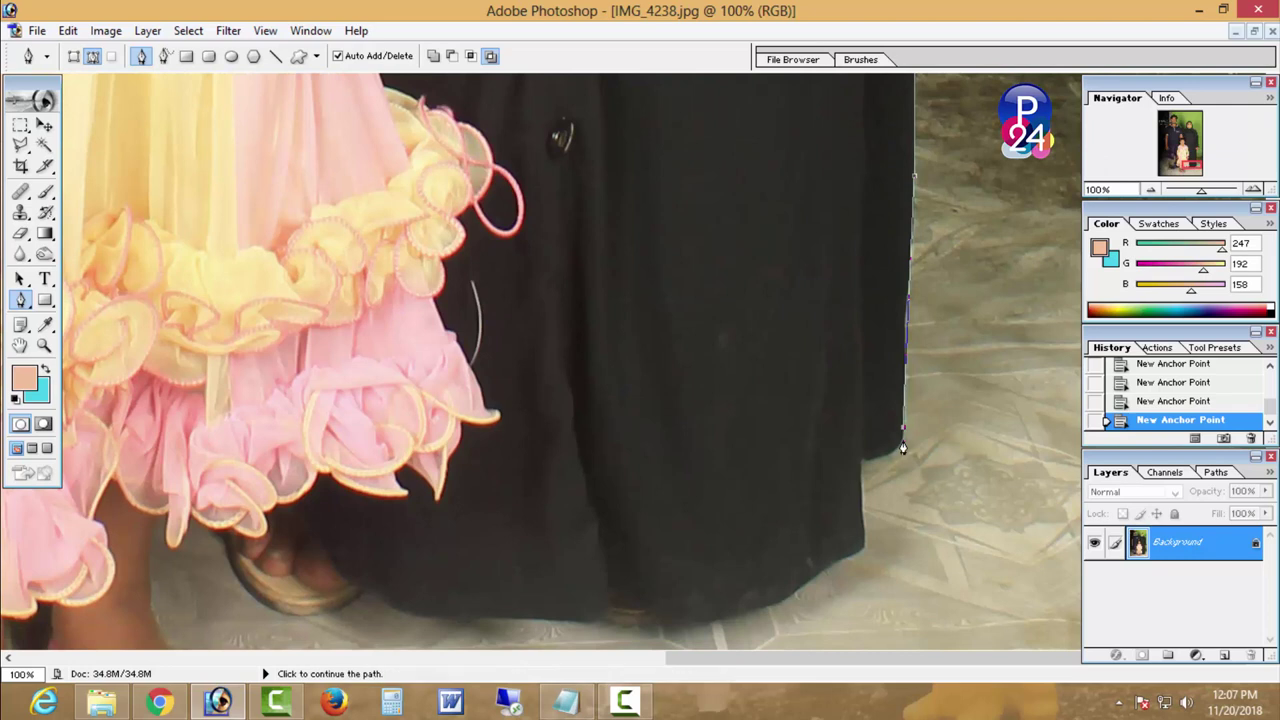
pyautogui.click(881, 457)
pyautogui.click(865, 461)
# - Undo a misplaced anchor, re-place it, and trace along the coat hem
pyautogui.scroll(-2, 862, 469)
pyautogui.click(863, 393)
pyautogui.hotkey('ctrl', 'z')
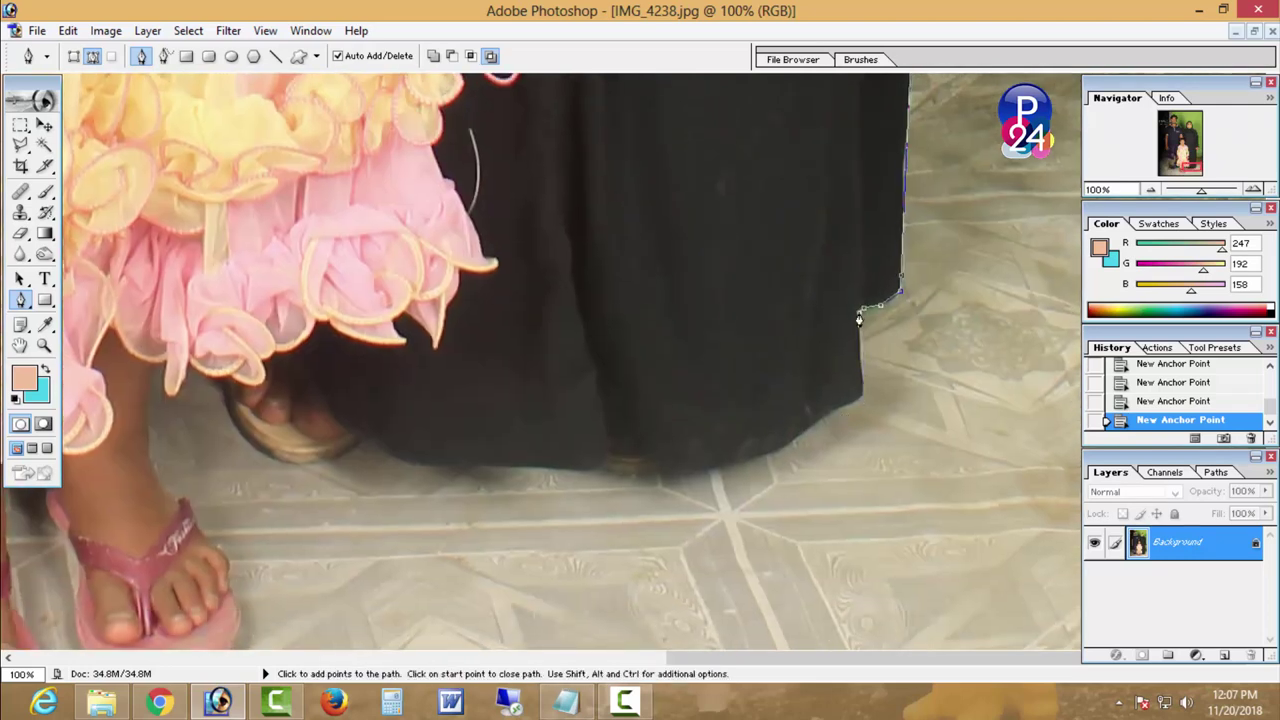
pyautogui.click(862, 391)
pyautogui.click(816, 419)
pyautogui.click(726, 466)
pyautogui.click(705, 471)
pyautogui.click(690, 473)
pyautogui.click(676, 474)
pyautogui.click(659, 474)
# - Continue the path left along the hem to its left end
pyautogui.click(598, 470)
pyautogui.click(582, 469)
pyautogui.click(533, 470)
pyautogui.click(450, 468)
pyautogui.click(418, 470)
pyautogui.click(366, 449)
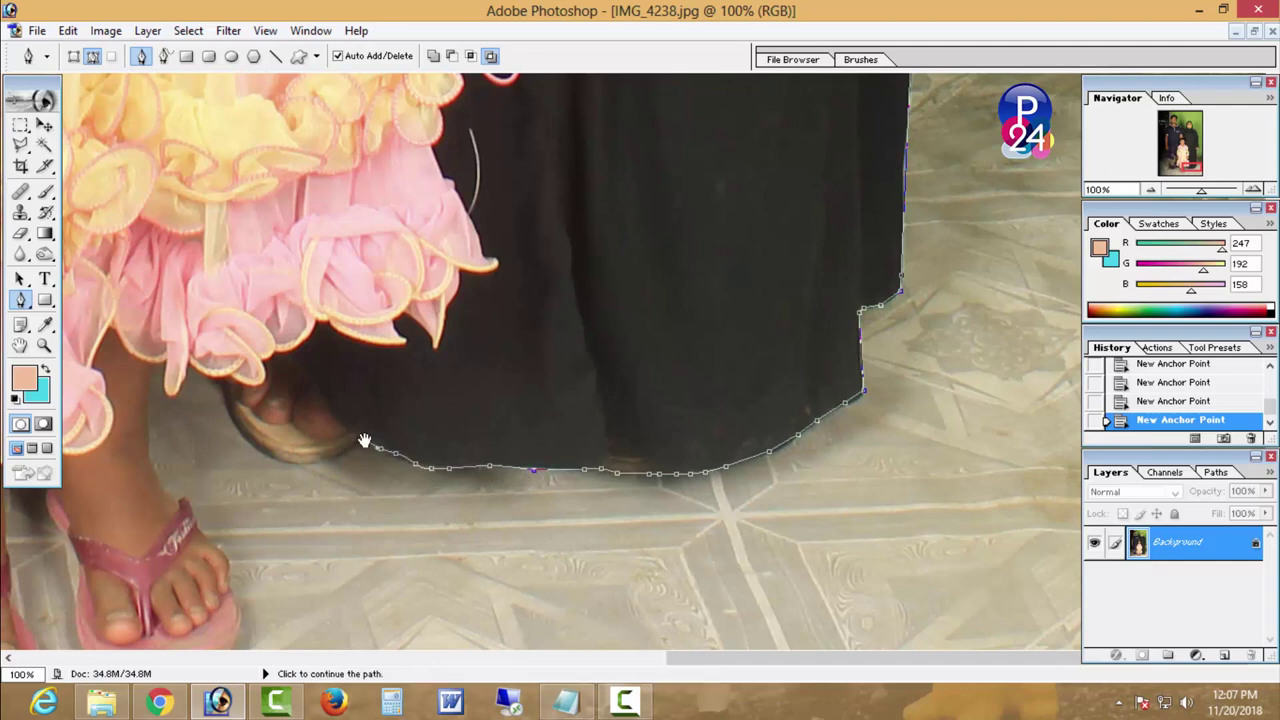
# - Curve the path around the shoe and up along the child's dress ruffle
pyautogui.moveTo(296, 446); pyautogui.dragTo(480, 458)
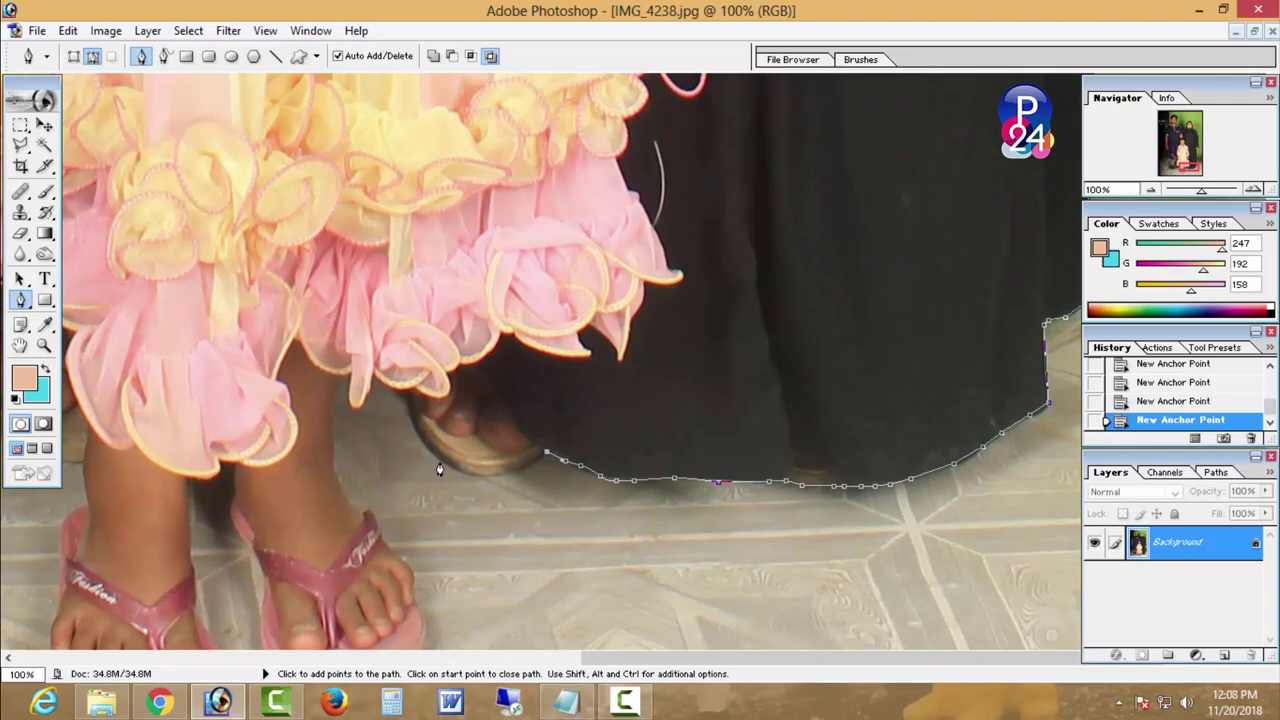
pyautogui.moveTo(439, 465); pyautogui.dragTo(385, 418)
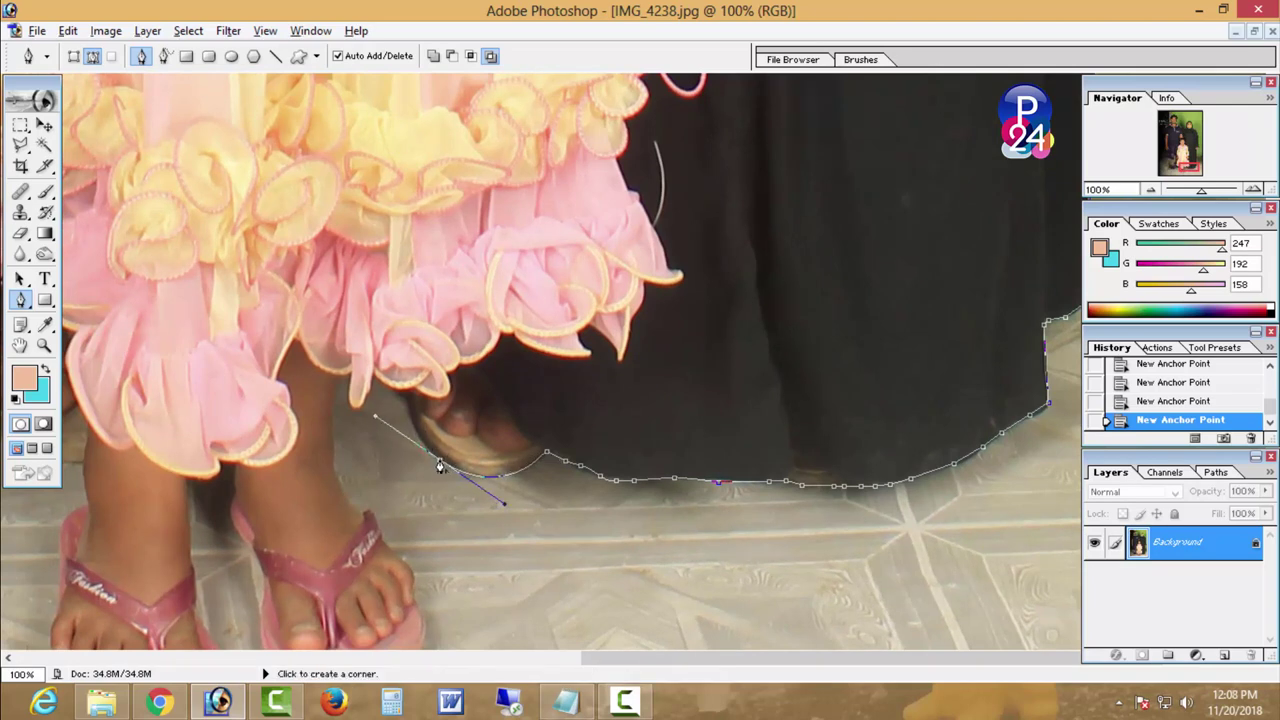
pyautogui.click(410, 425)
pyautogui.click(400, 396)
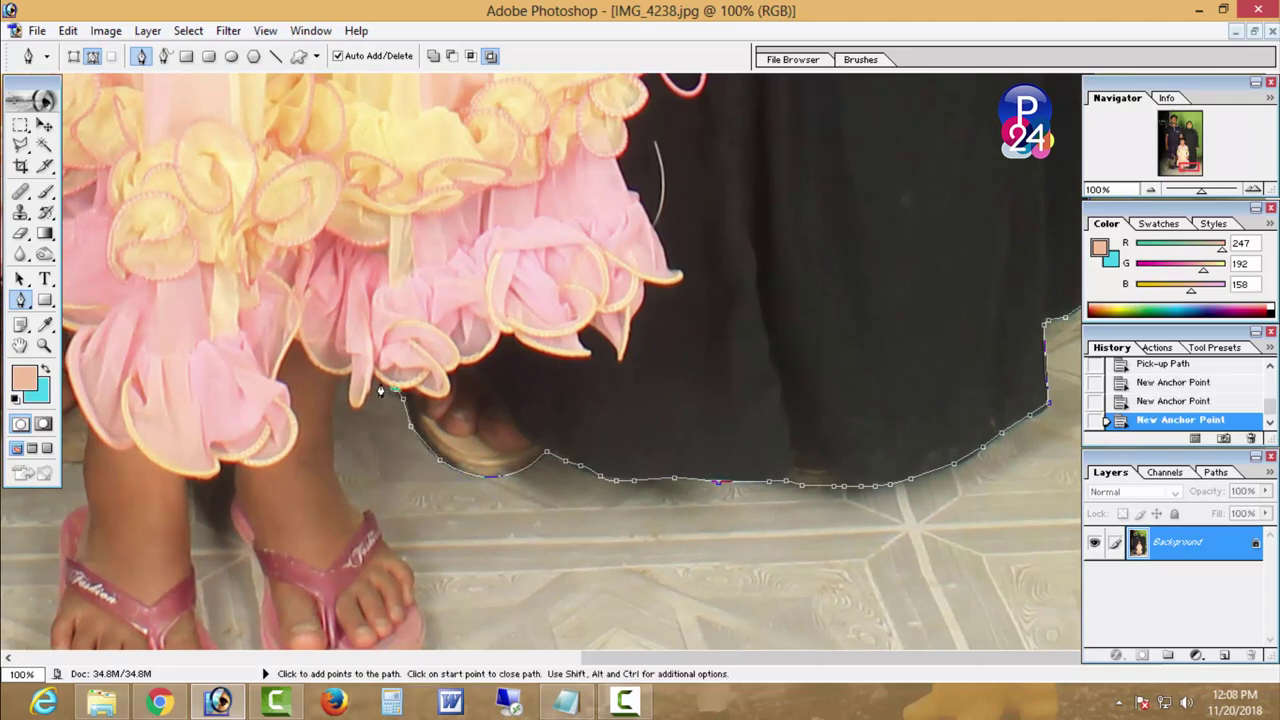
pyautogui.moveTo(368, 375)
pyautogui.mouseDown()
pyautogui.moveTo(338, 468)
pyautogui.moveTo(427, 391)
pyautogui.mouseUp()
# - Trace down the child's leg and around the first pink sandal's toe with corner anchors
pyautogui.click(440, 420)
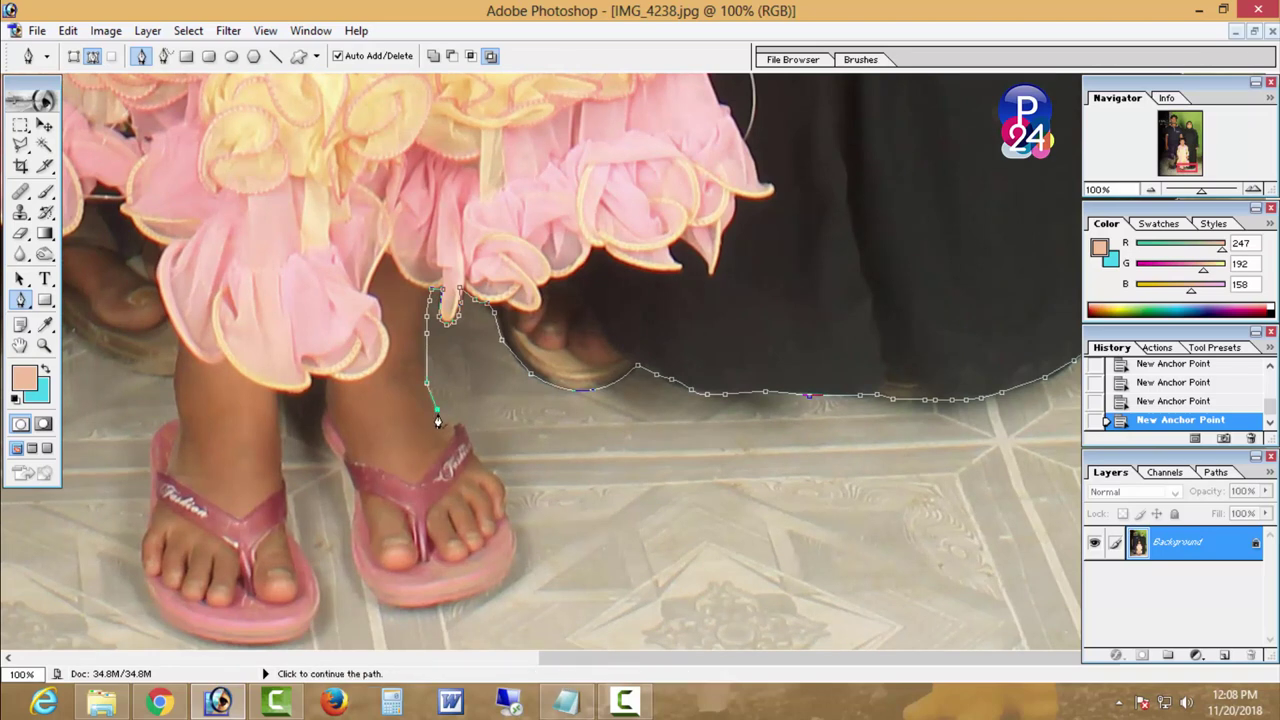
pyautogui.click(478, 464)
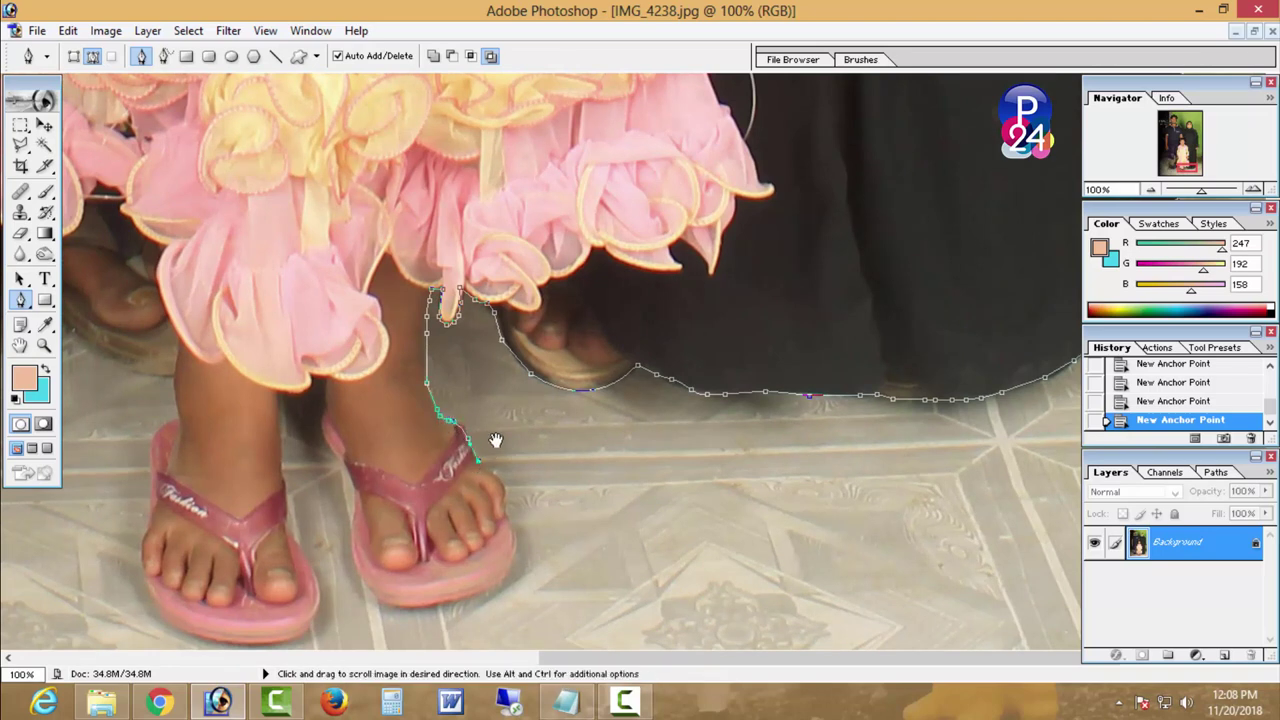
pyautogui.moveTo(507, 522); pyautogui.dragTo(515, 392)
pyautogui.keyDown('alt'); pyautogui.click(512, 381); pyautogui.keyUp('alt')
pyautogui.click(520, 401)
pyautogui.moveTo(519, 379); pyautogui.dragTo(523, 343)
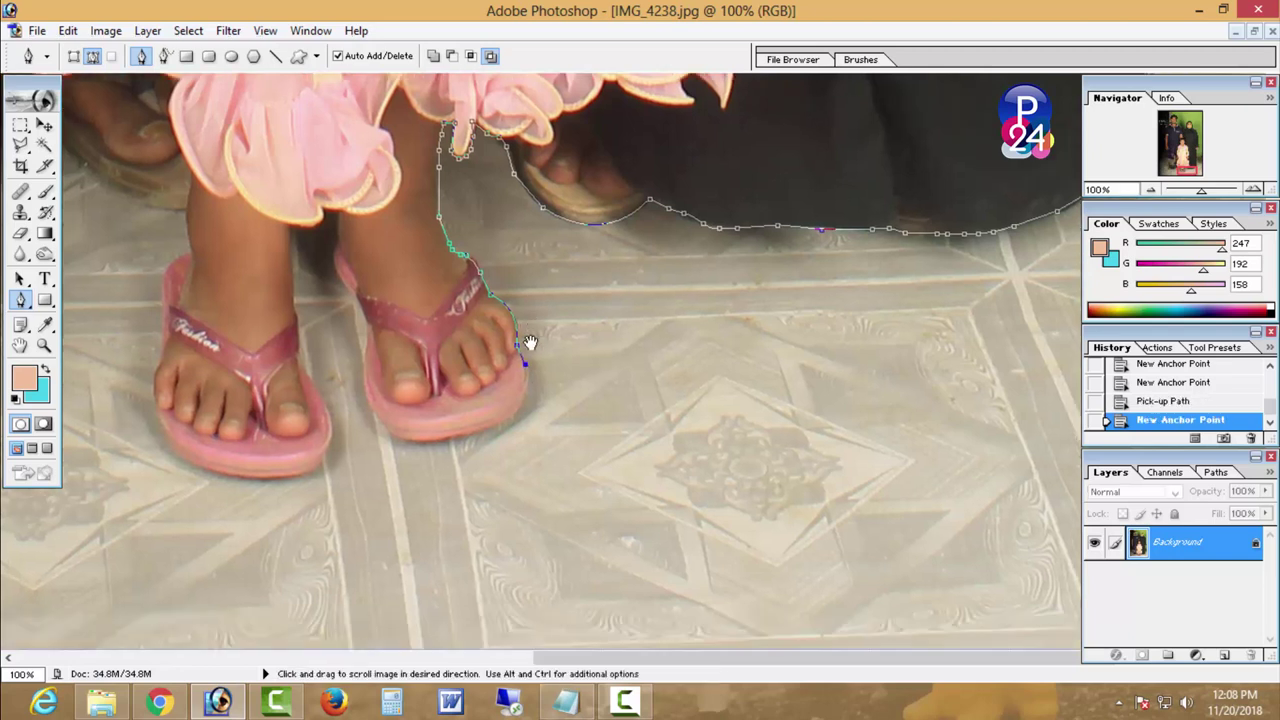
pyautogui.keyDown('alt'); pyautogui.click(484, 429); pyautogui.keyUp('alt')
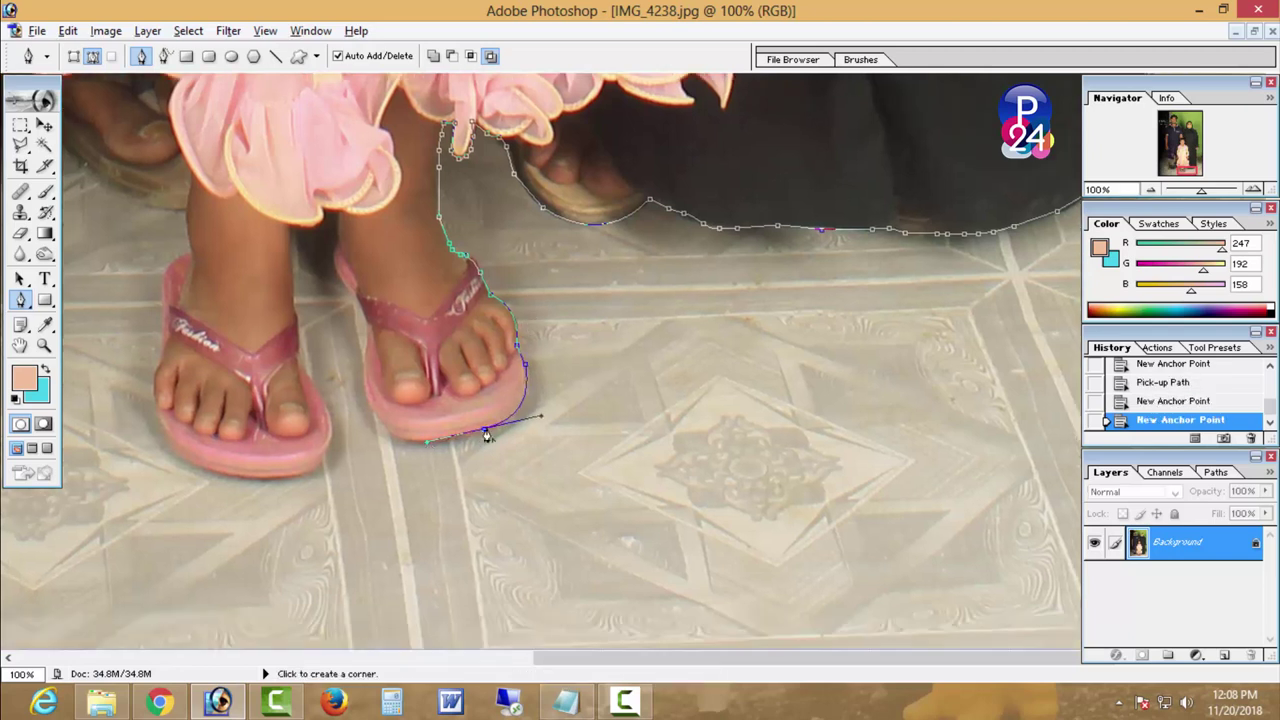
pyautogui.moveTo(377, 422); pyautogui.dragTo(347, 373)
pyautogui.keyDown('alt'); pyautogui.click(378, 421); pyautogui.keyUp('alt')
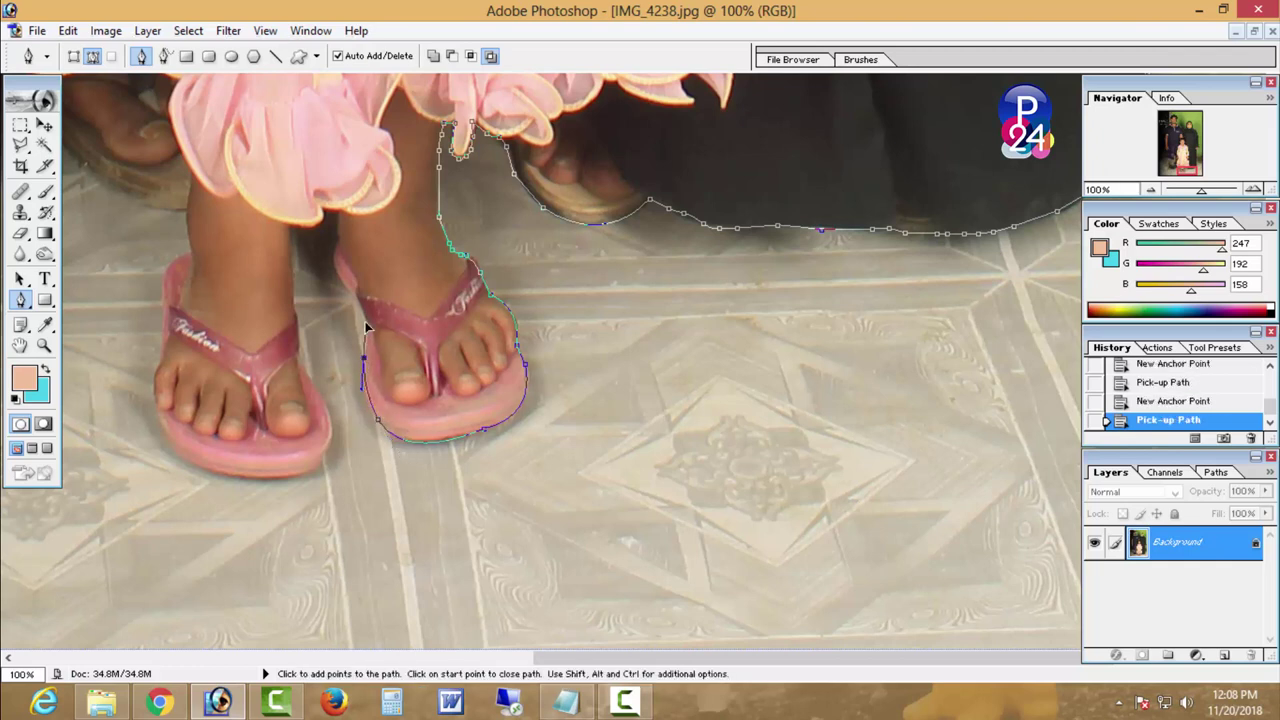
# - Outline the second pink sandal from its strap around to the curved heel
pyautogui.moveTo(371, 309); pyautogui.dragTo(469, 404)
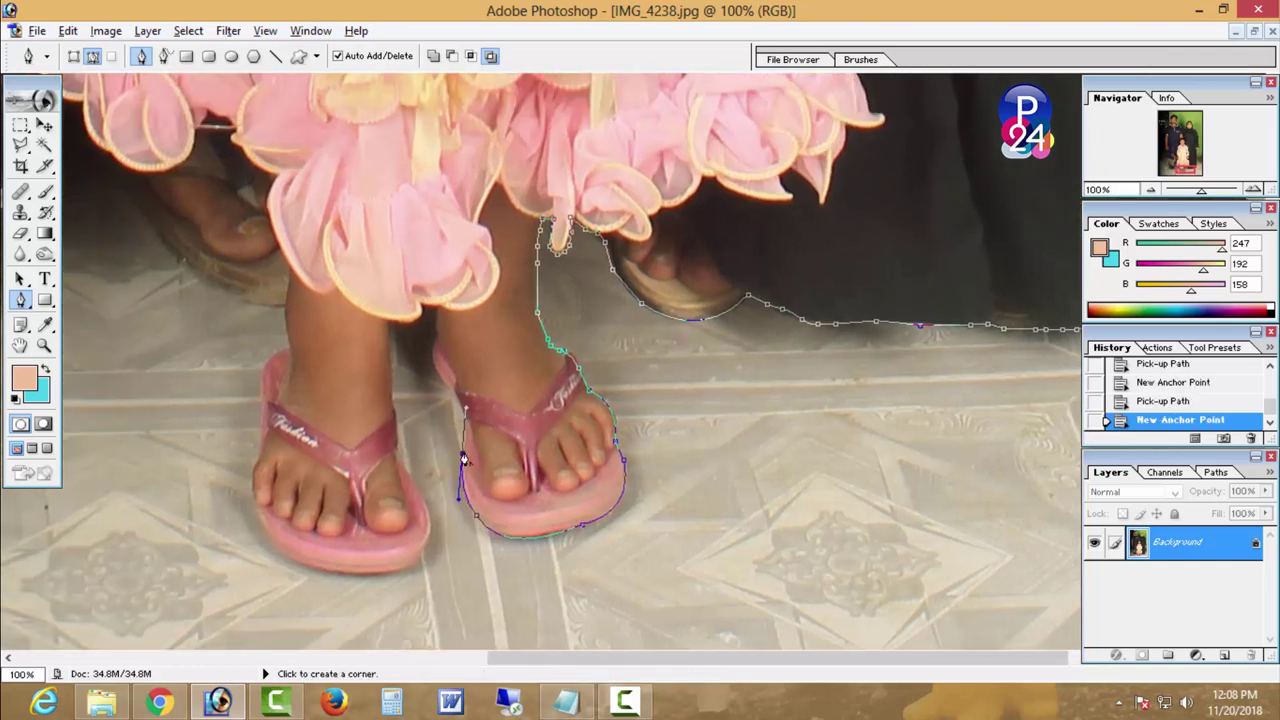
pyautogui.click(428, 368)
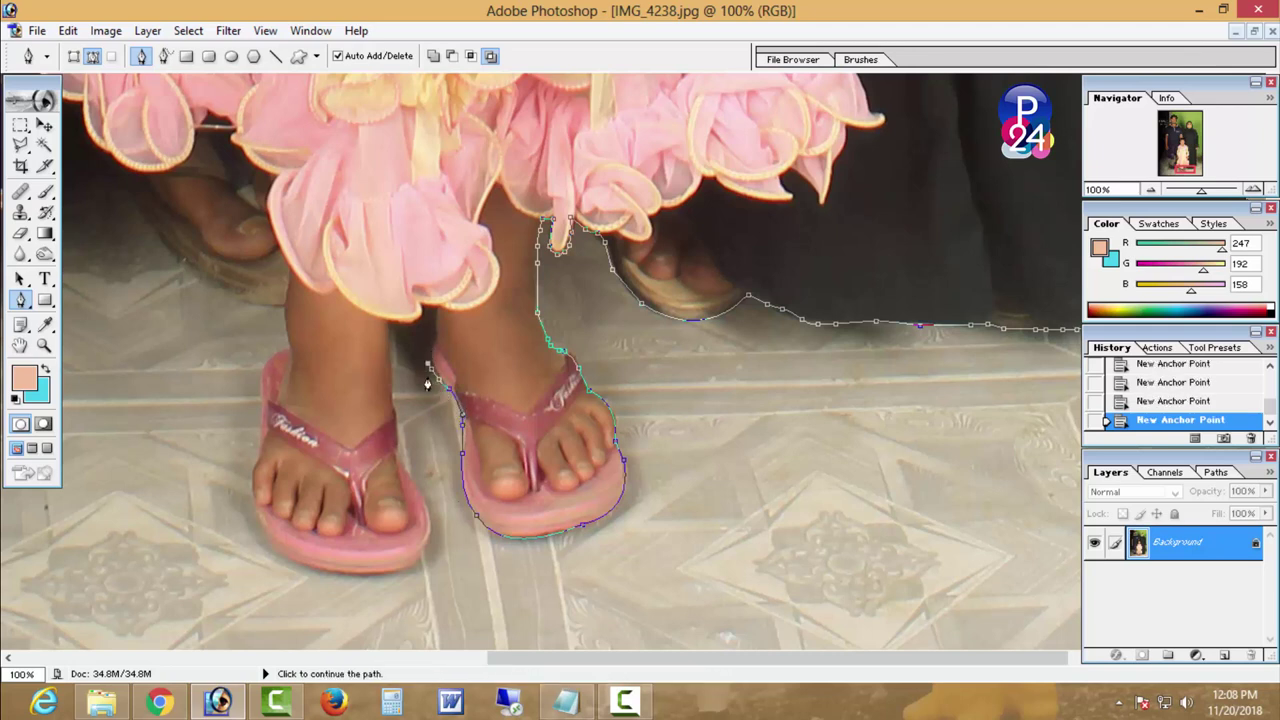
pyautogui.click(399, 335)
pyautogui.click(391, 365)
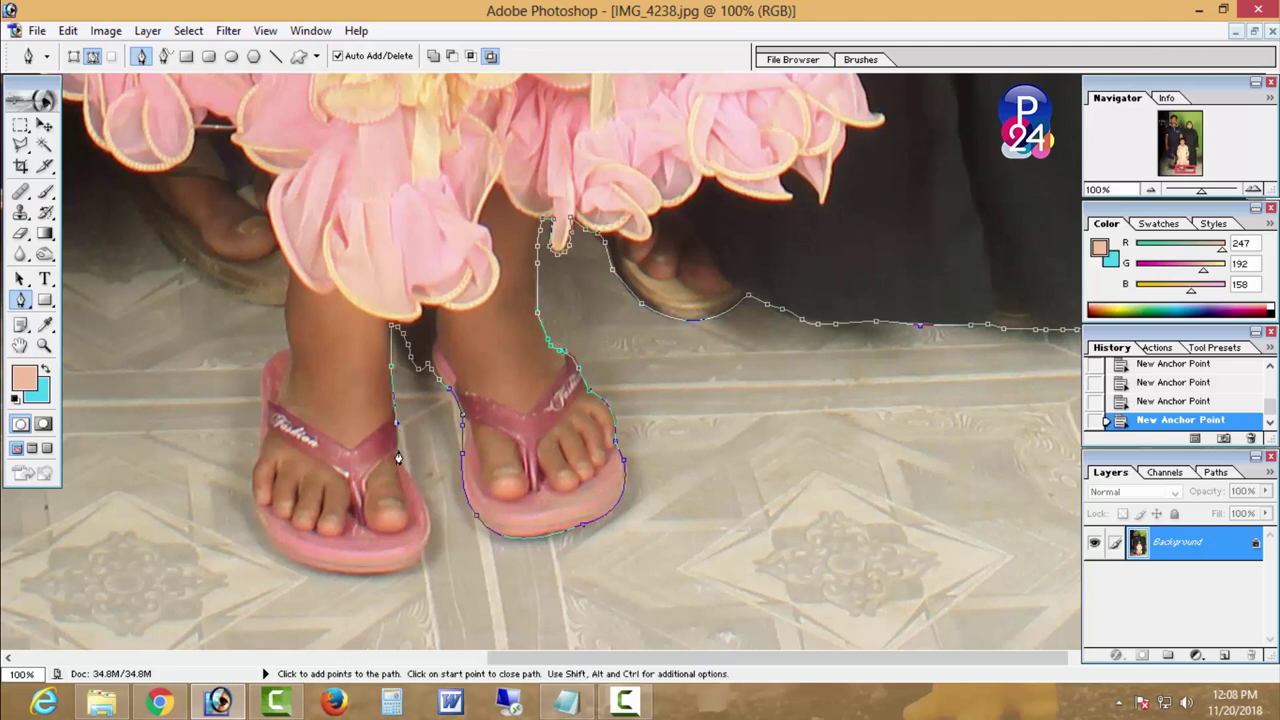
pyautogui.click(399, 458)
pyautogui.moveTo(426, 548); pyautogui.dragTo(575, 453)
pyautogui.click(561, 387)
pyautogui.moveTo(494, 484); pyautogui.dragTo(471, 506)
pyautogui.moveTo(543, 480)
pyautogui.mouseDown()
pyautogui.moveTo(421, 449)
pyautogui.moveTo(385, 380)
pyautogui.mouseUp()
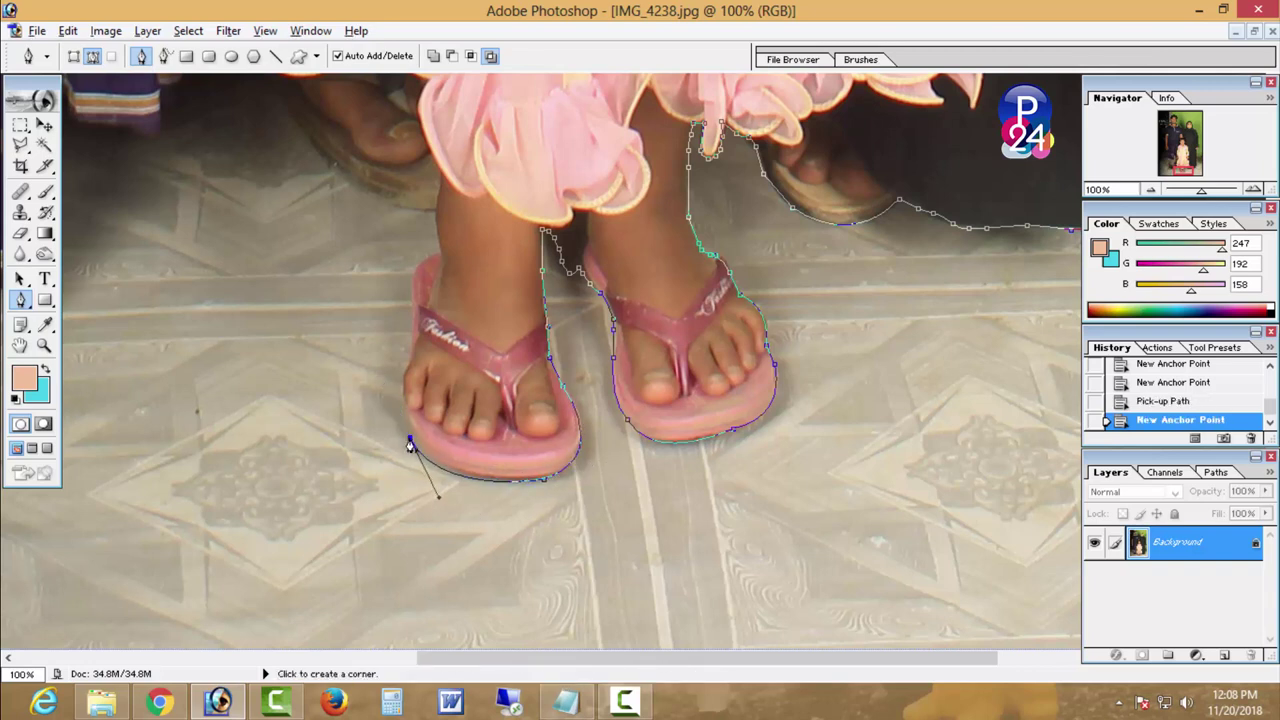
# - Carry the path up the sandal's left side and the child's leg to the dress hem
pyautogui.click(401, 411)
pyautogui.click(401, 385)
pyautogui.click(408, 316)
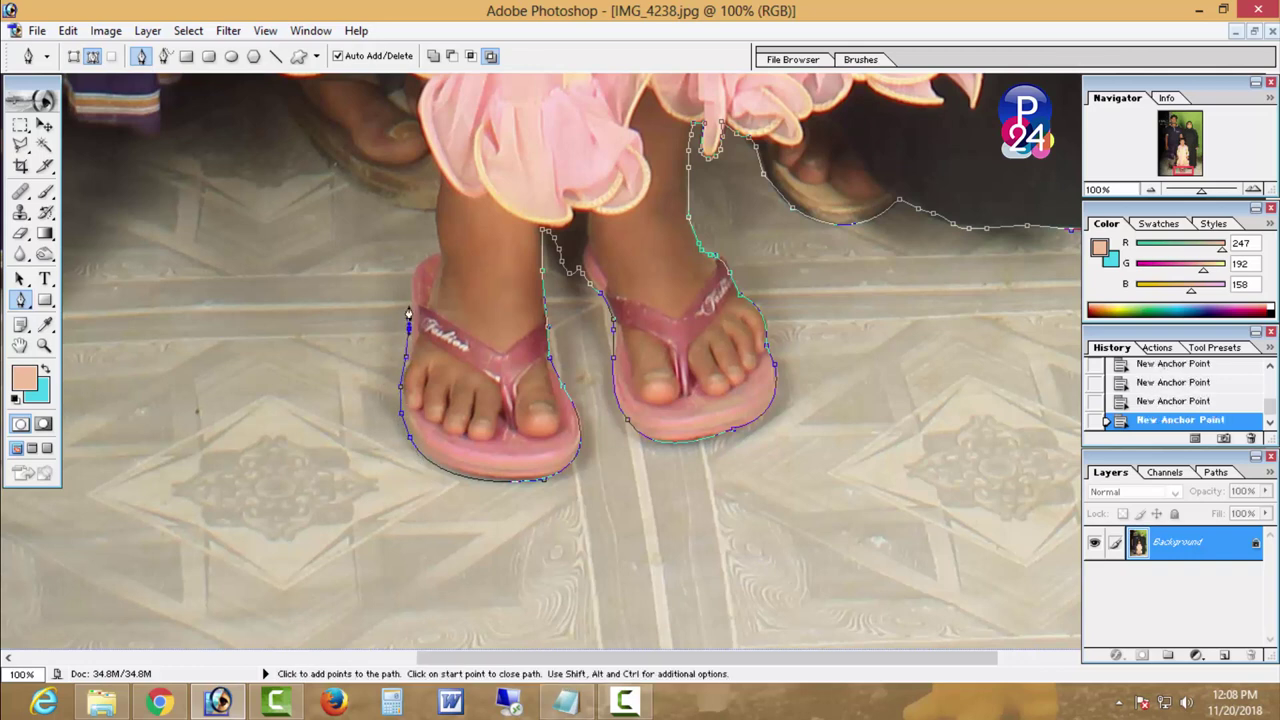
pyautogui.click(441, 250)
pyautogui.click(436, 226)
pyautogui.click(434, 212)
pyautogui.moveTo(431, 225); pyautogui.dragTo(611, 441)
pyautogui.moveTo(485, 370); pyautogui.dragTo(445, 300)
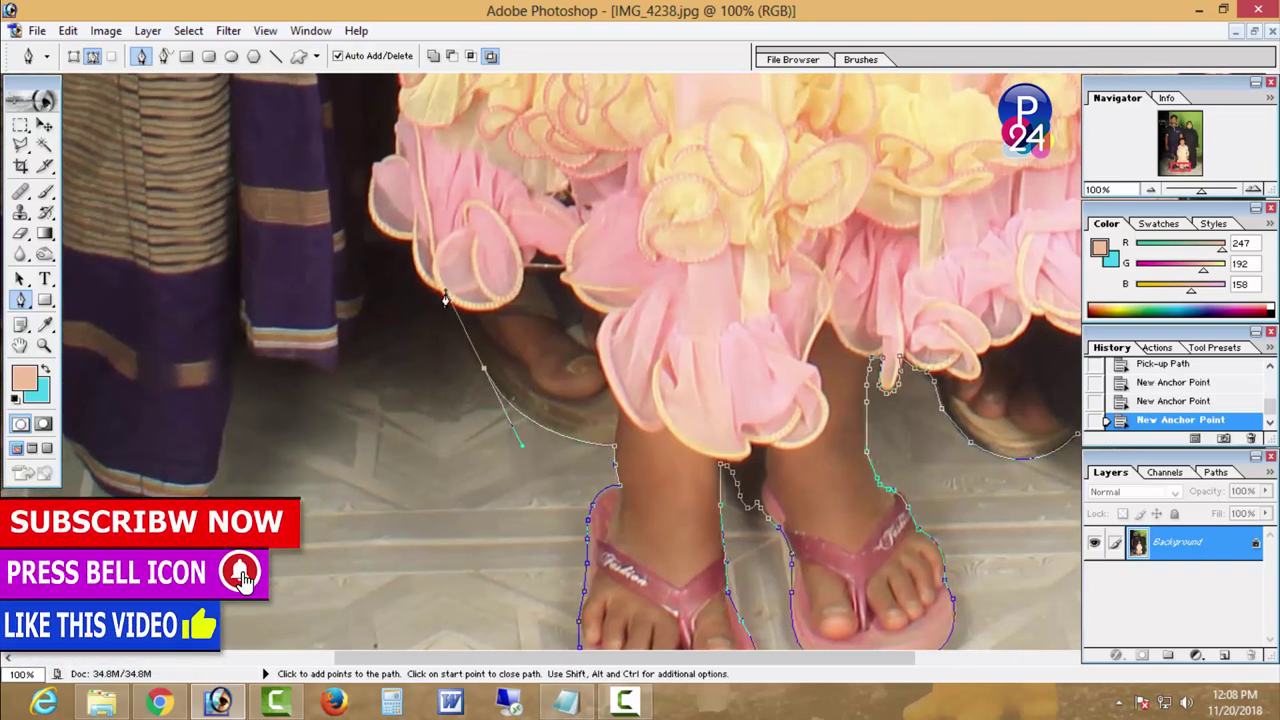
# - Anchor the path along the girl's dress ruffle edge with a corner point
pyautogui.keyDown('alt'); pyautogui.click(484, 368); pyautogui.keyUp('alt')
pyautogui.click(445, 318)
pyautogui.click(425, 323)
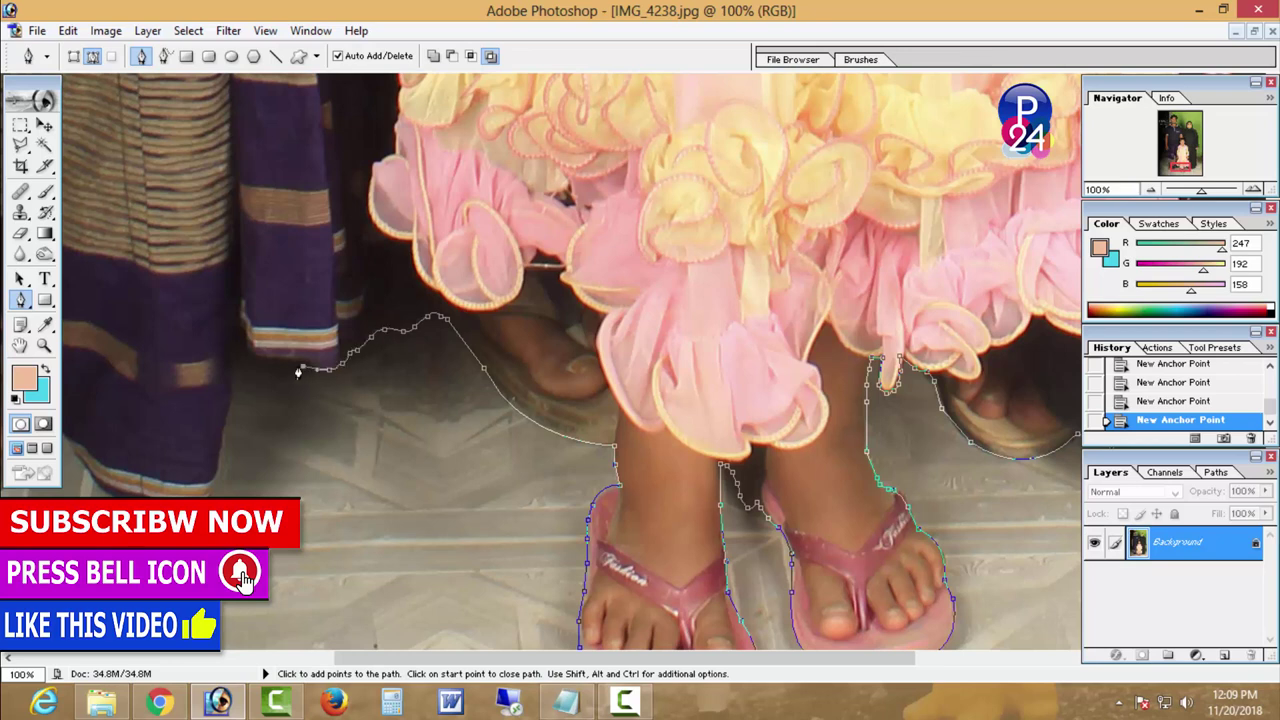
pyautogui.moveTo(237, 360)
pyautogui.mouseDown()
pyautogui.moveTo(469, 417)
pyautogui.moveTo(628, 514)
pyautogui.mouseUp()
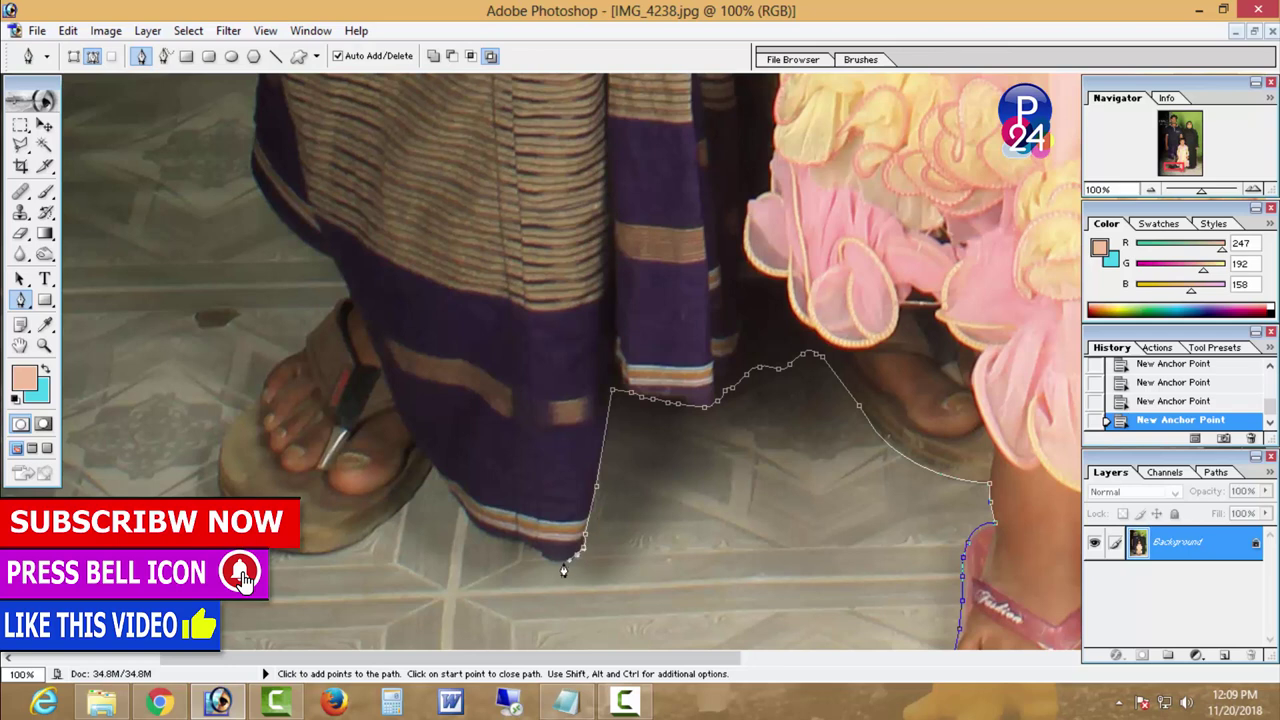
# - Place six anchors along the saree hem down to its corner
pyautogui.click(505, 540)
pyautogui.click(488, 530)
pyautogui.click(472, 520)
pyautogui.click(458, 504)
pyautogui.click(446, 490)
pyautogui.click(435, 476)
pyautogui.moveTo(435, 477); pyautogui.dragTo(642, 417)
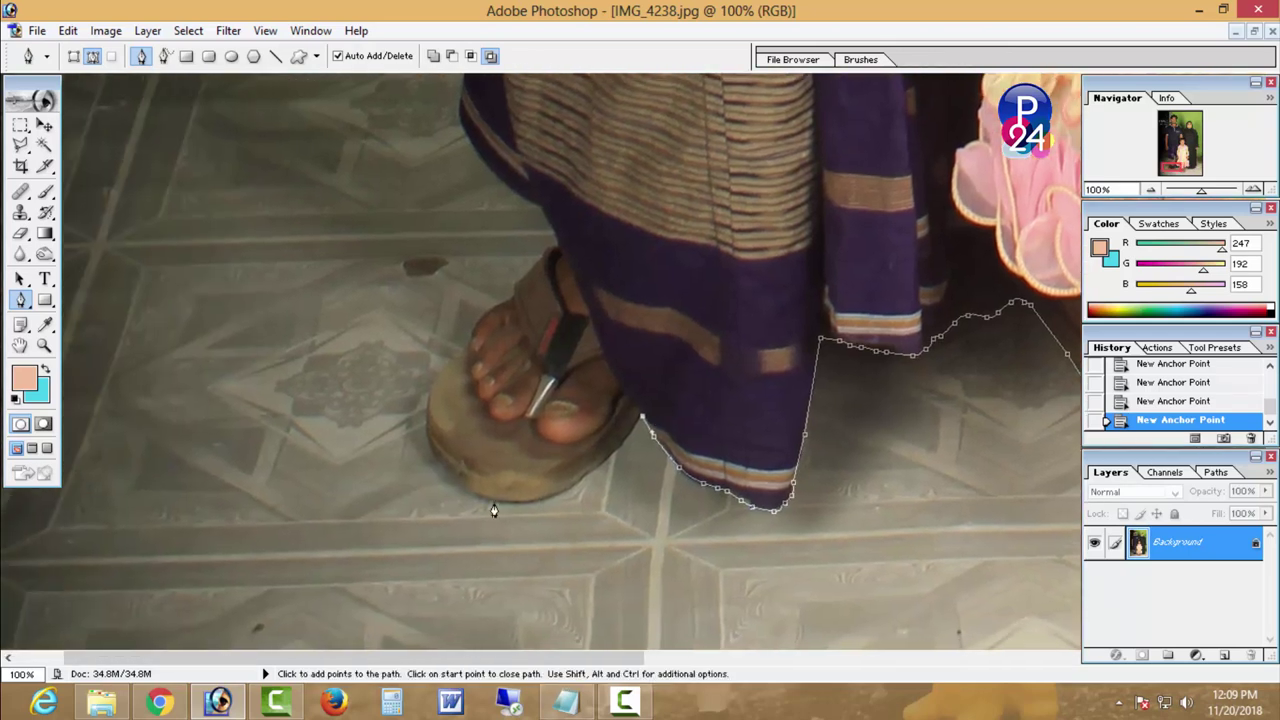
# - Curve the path around the woman's sandal and up her toes using corner anchors
pyautogui.moveTo(469, 491); pyautogui.dragTo(560, 546)
pyautogui.click(469, 491)
pyautogui.moveTo(432, 388); pyautogui.dragTo(458, 367)
pyautogui.click(432, 386)
pyautogui.click(448, 363)
pyautogui.click(461, 350)
pyautogui.click(469, 333)
pyautogui.click(476, 319)
# - Continue up the brown sandal's edge and climb the saree's left edge
pyautogui.click(517, 286)
pyautogui.click(530, 270)
pyautogui.click(541, 256)
pyautogui.click(550, 244)
pyautogui.click(541, 216)
pyautogui.moveTo(490, 165); pyautogui.dragTo(535, 350)
pyautogui.click(580, 385)
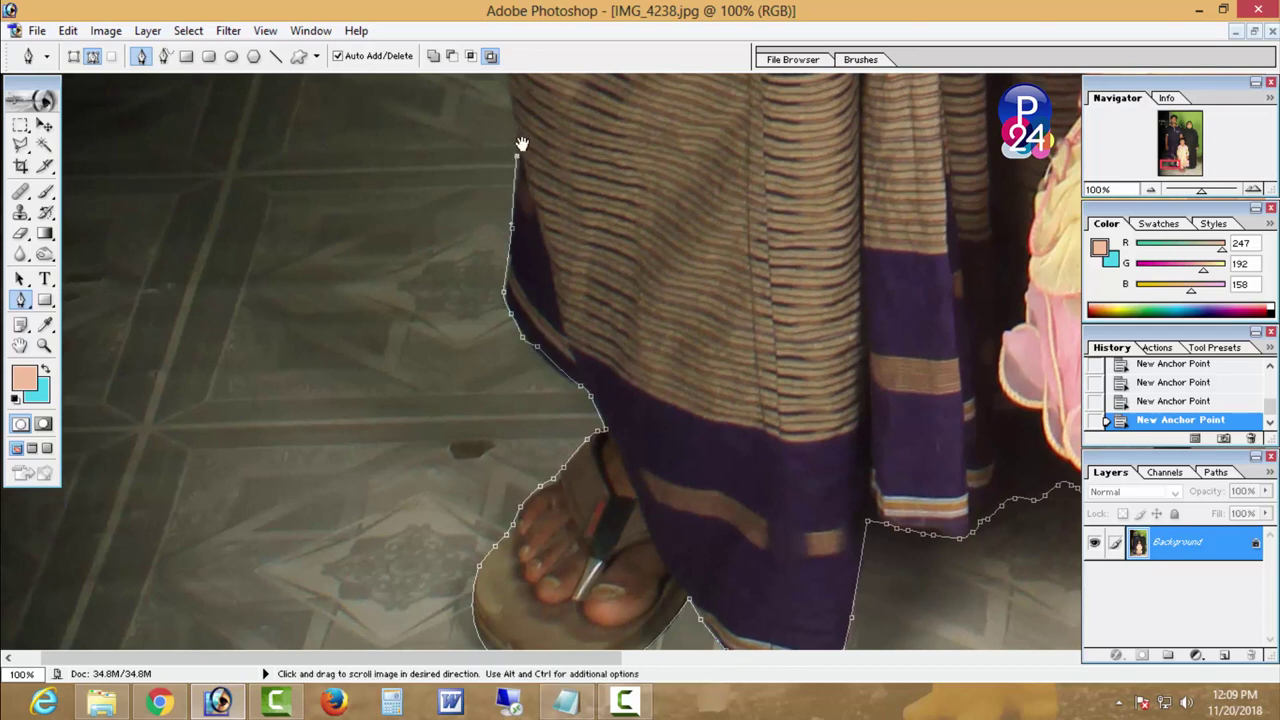
pyautogui.moveTo(523, 143); pyautogui.dragTo(577, 424)
pyautogui.click(570, 437)
pyautogui.click(565, 373)
pyautogui.click(546, 257)
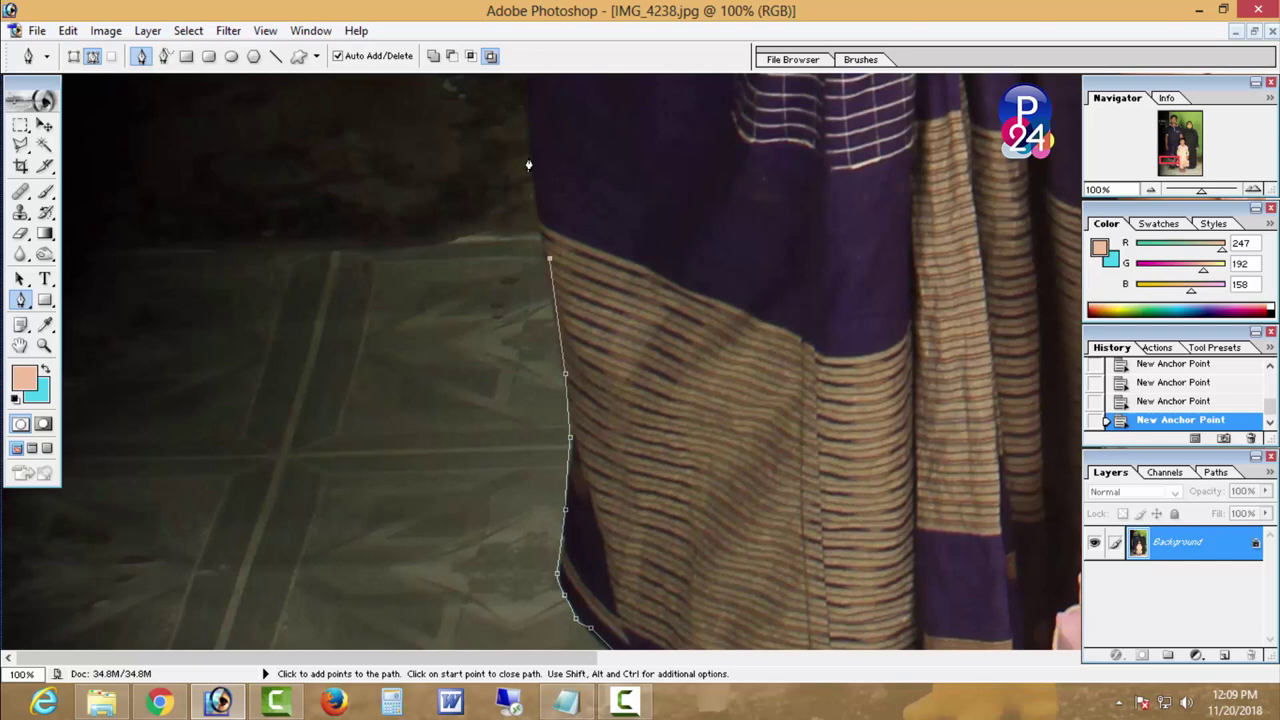
# - Finish the top of the saree edge and start anchors up the man's hand
pyautogui.hotkey('ctrl', '-')
pyautogui.click(348, 370)
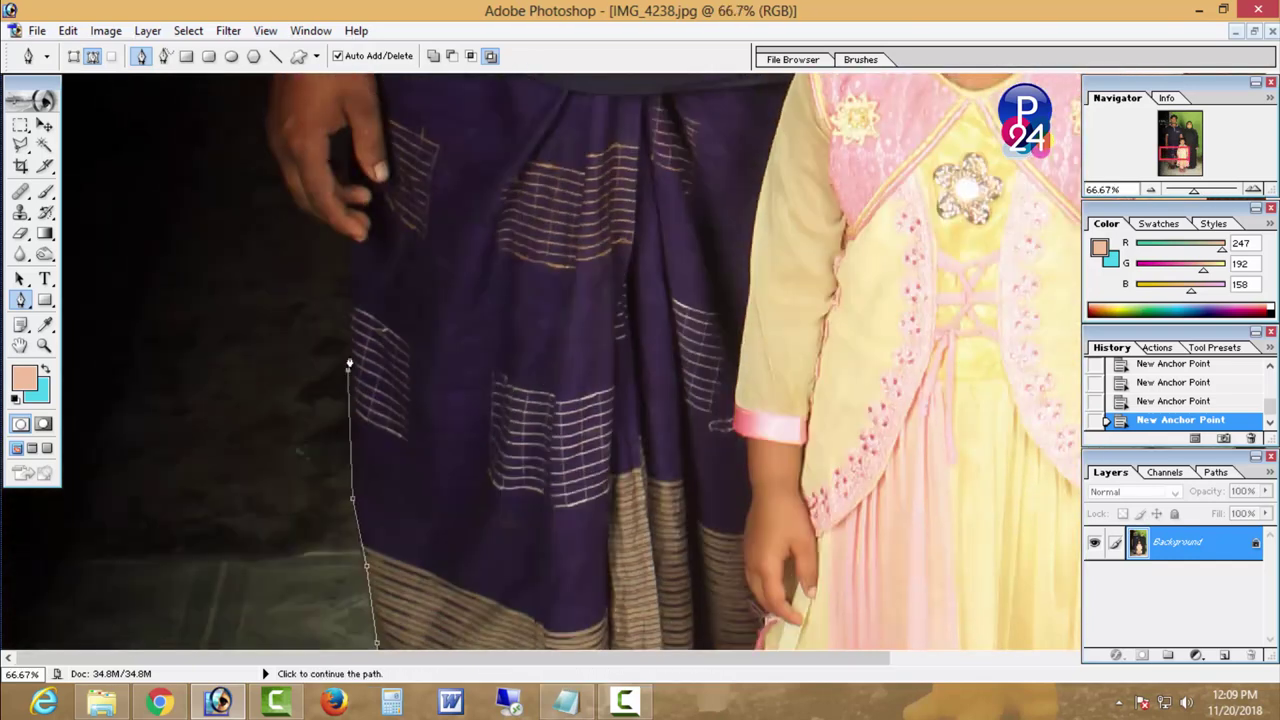
pyautogui.scroll(5, 371, 371)
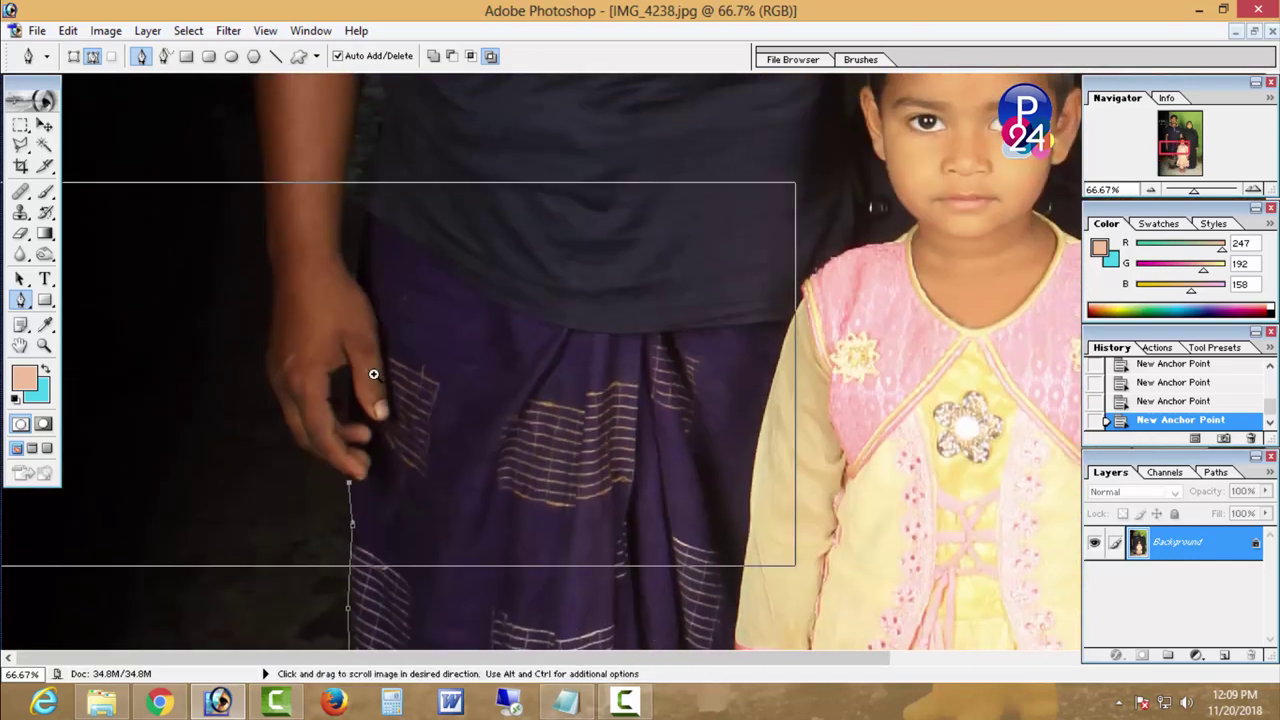
pyautogui.hotkey('ctrl', '+')
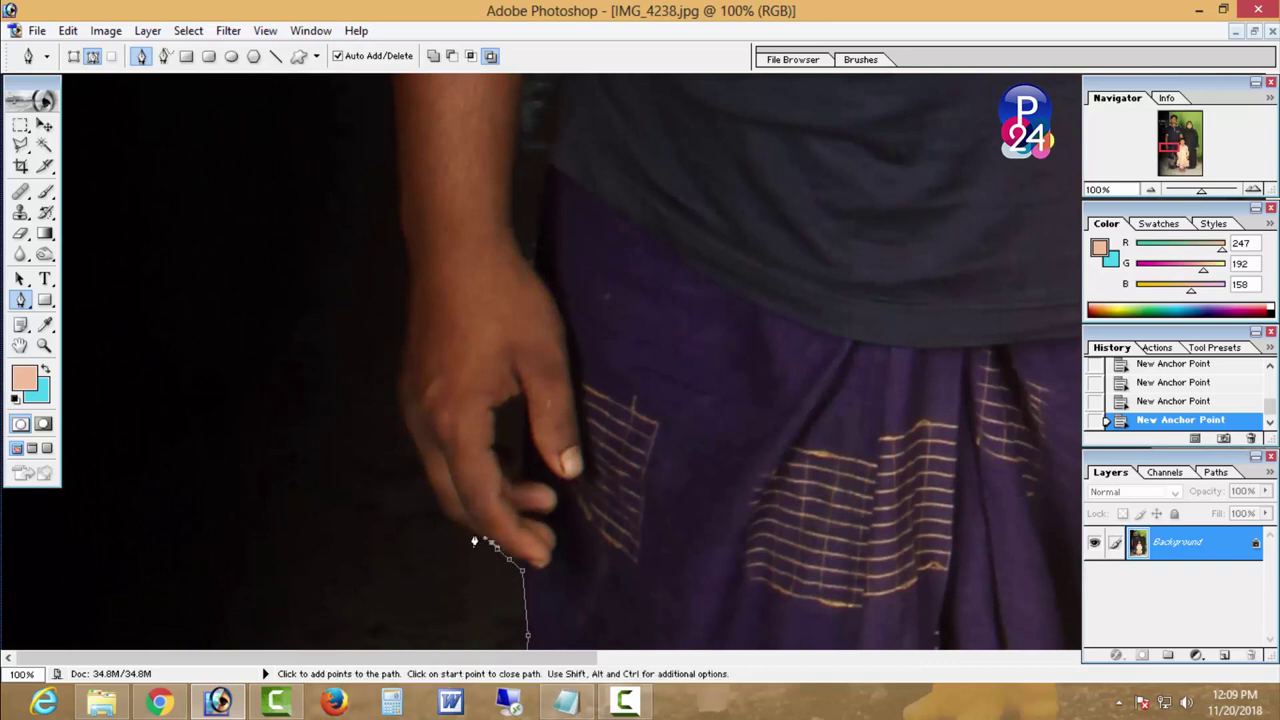
pyautogui.click(426, 475)
pyautogui.click(409, 441)
# - Climb the outer edge of the man's arm up to his sleeve
pyautogui.moveTo(399, 190); pyautogui.dragTo(399, 453)
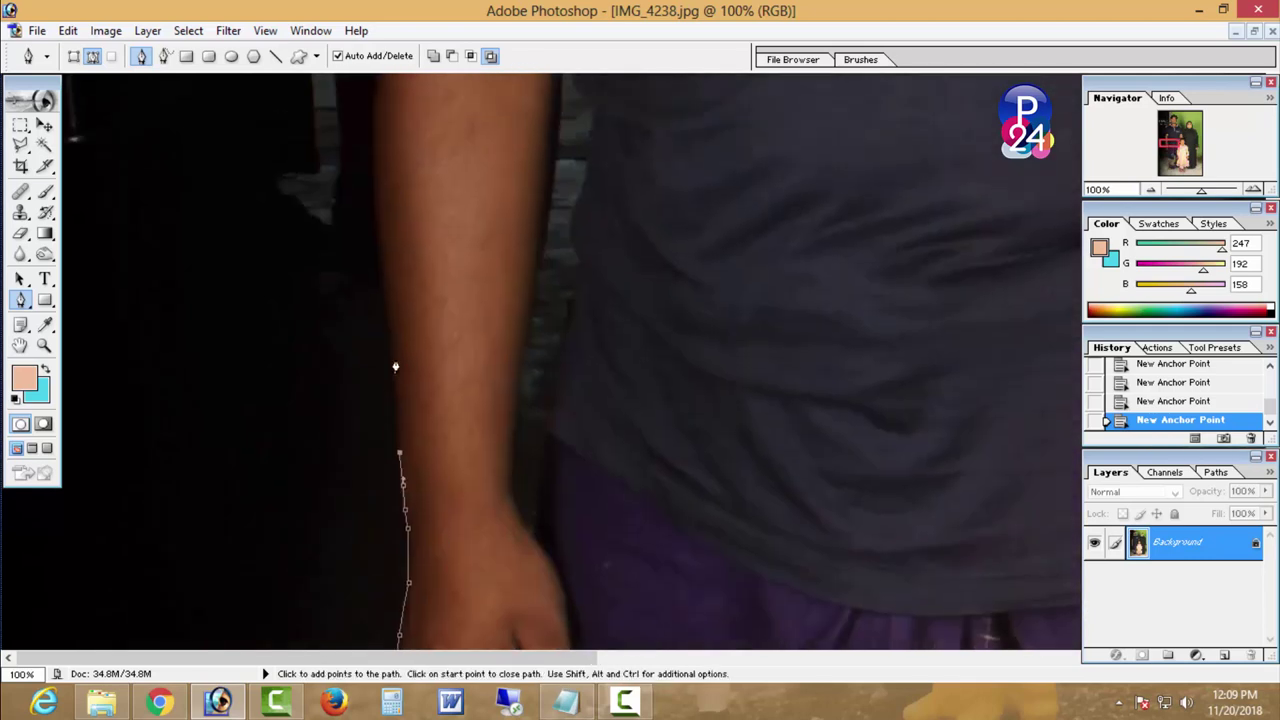
pyautogui.moveTo(375, 197); pyautogui.dragTo(378, 459)
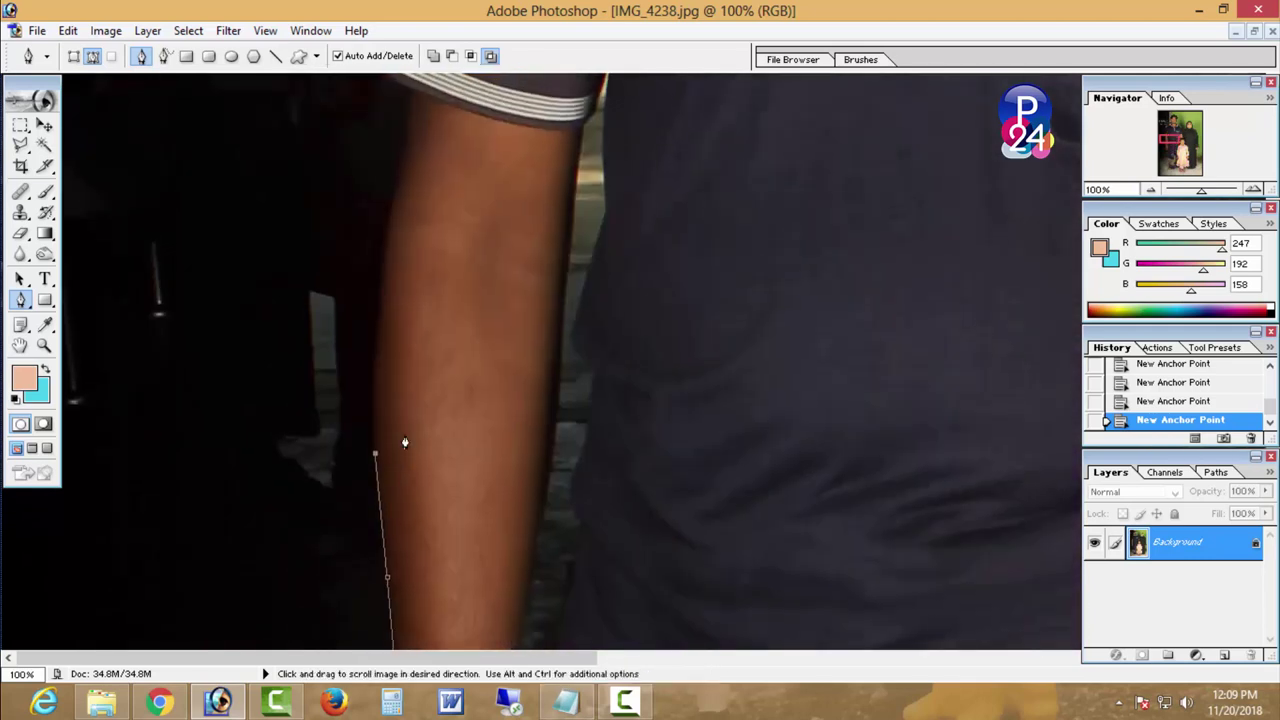
pyautogui.click(376, 331)
pyautogui.click(383, 257)
pyautogui.click(391, 203)
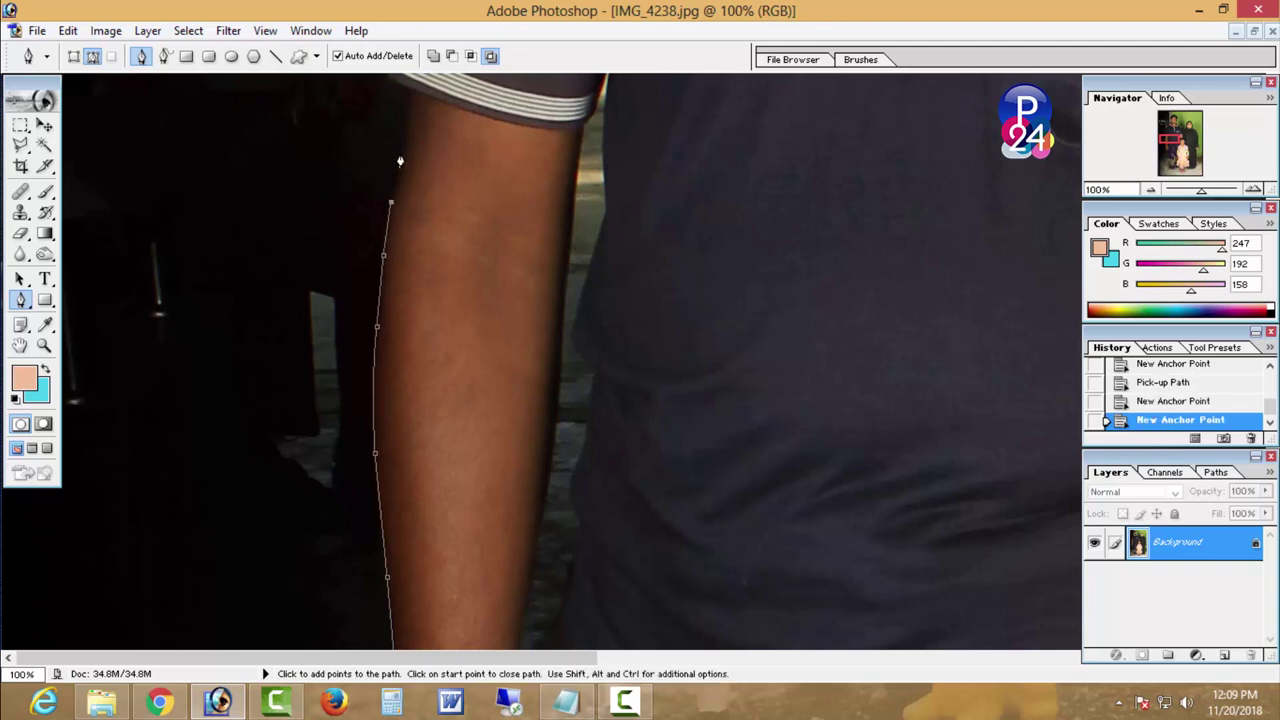
pyautogui.click(402, 149)
pyautogui.moveTo(402, 150); pyautogui.dragTo(408, 349)
pyautogui.click(408, 328)
pyautogui.click(393, 310)
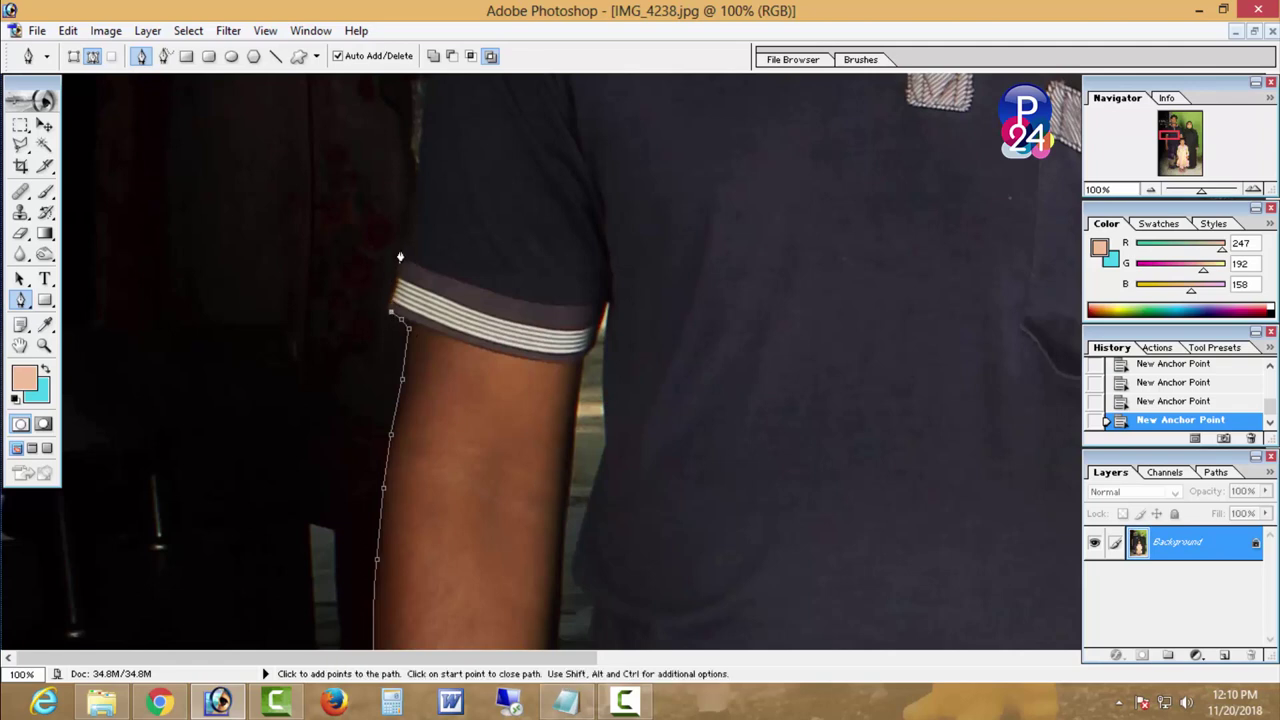
pyautogui.moveTo(405, 205); pyautogui.dragTo(420, 343)
pyautogui.moveTo(440, 170)
pyautogui.mouseDown()
pyautogui.moveTo(493, 324)
pyautogui.moveTo(524, 249)
pyautogui.moveTo(525, 390)
pyautogui.mouseUp()
# - Extend the path over the man's shoulder to the collar, then zoom in on his neck
pyautogui.keyDown('alt'); pyautogui.click(481, 289); pyautogui.keyUp('alt')
pyautogui.click(510, 386)
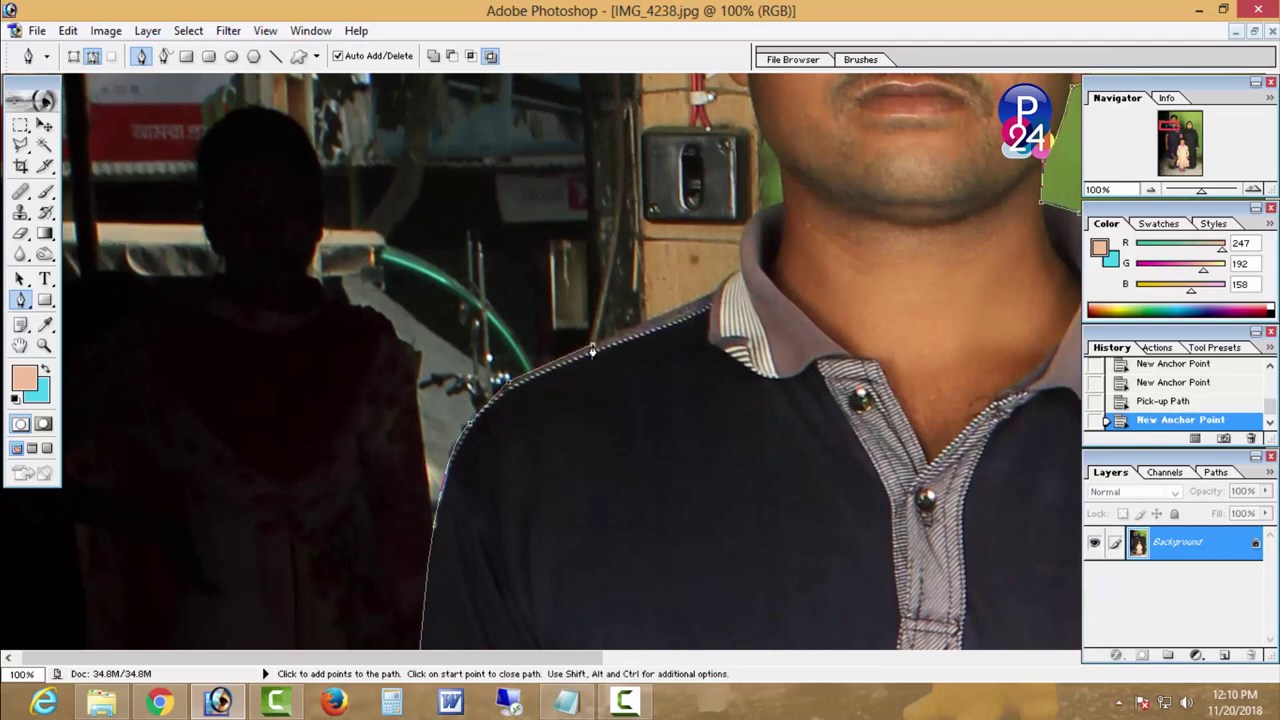
pyautogui.click(592, 350)
pyautogui.moveTo(592, 350); pyautogui.dragTo(477, 445)
pyautogui.click(590, 395)
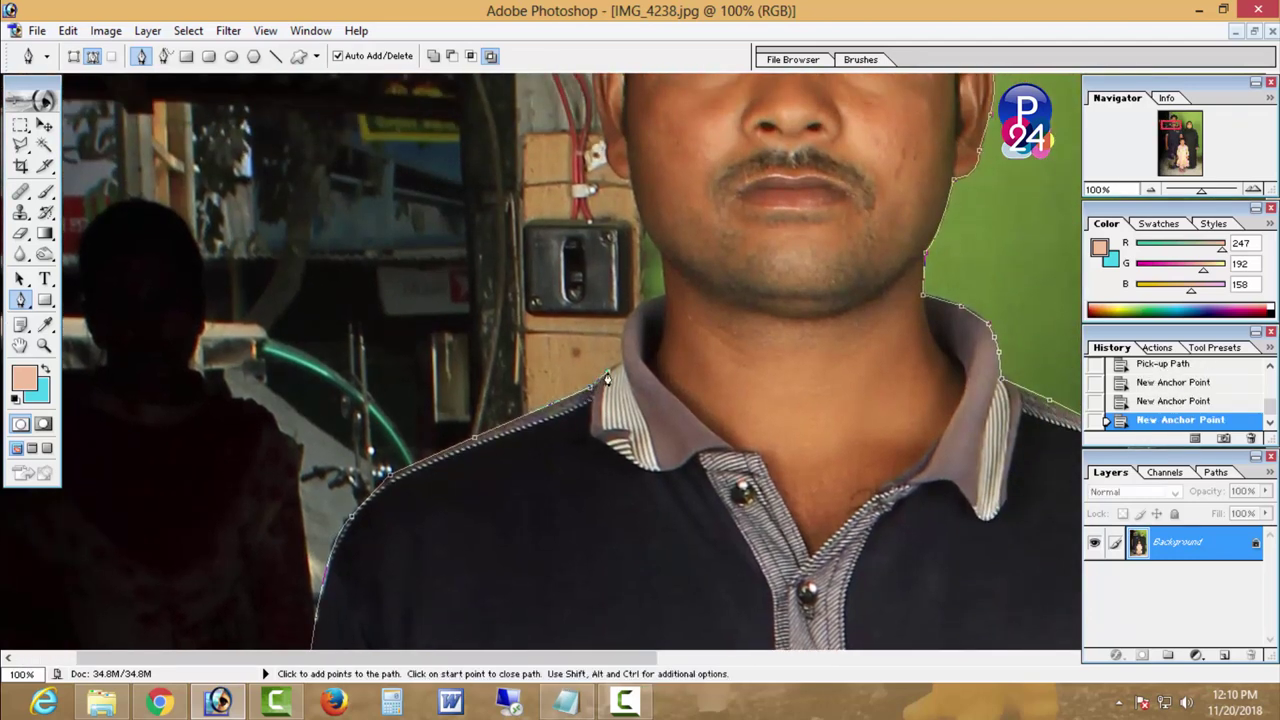
pyautogui.moveTo(621, 366); pyautogui.dragTo(546, 476)
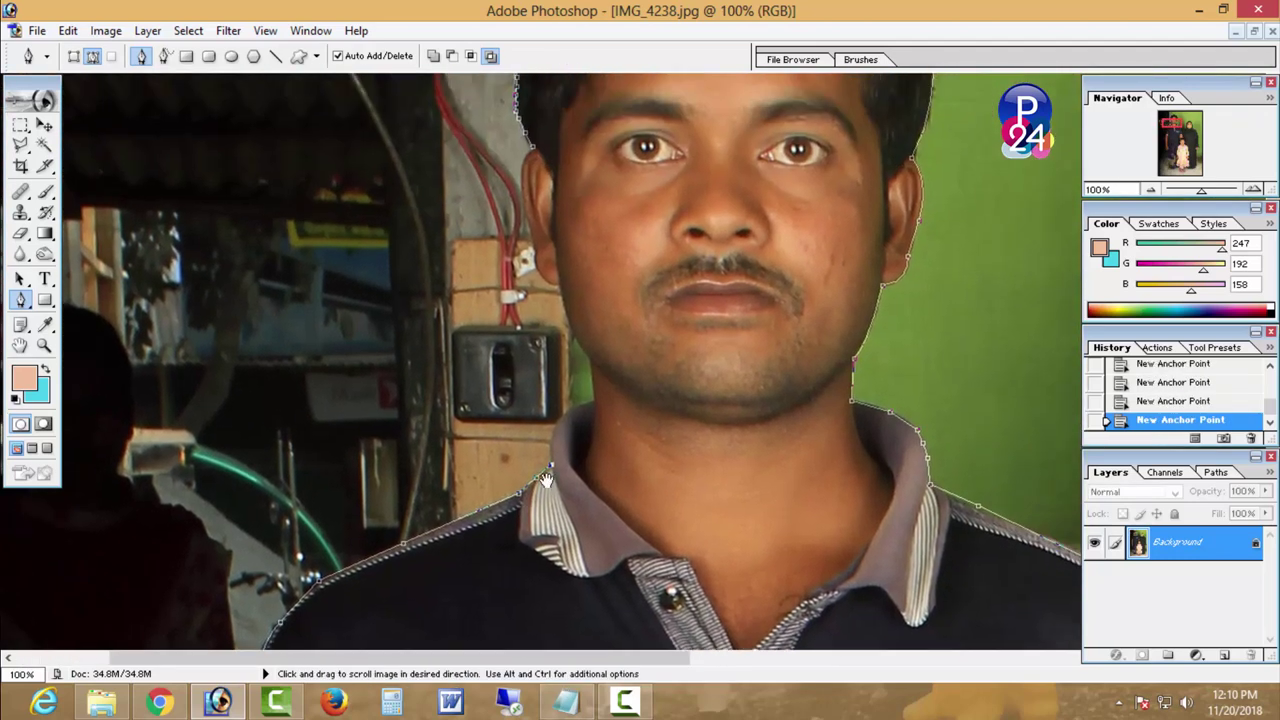
pyautogui.hotkey('ctrl', 'space')
pyautogui.moveTo(145, 157); pyautogui.dragTo(606, 392)
pyautogui.click(608, 386)
# - Trace up the neck, along the jaw and around the ear, closing the path
pyautogui.click(608, 388)
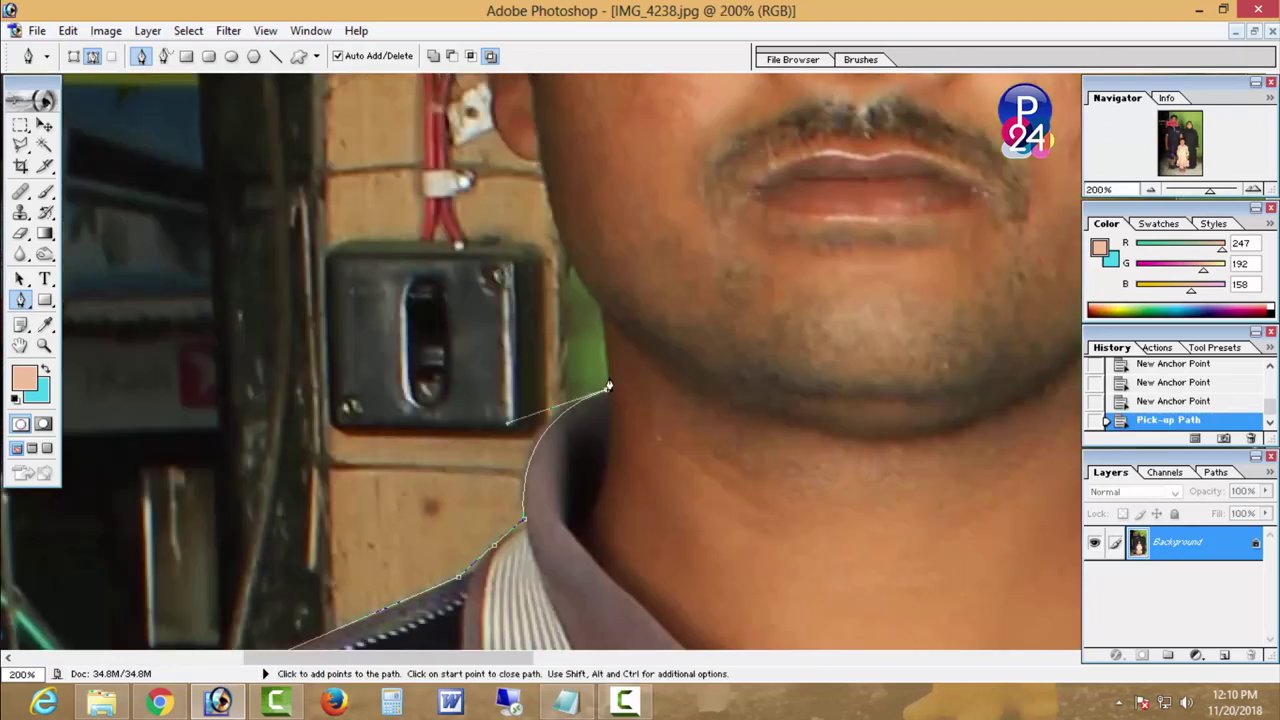
pyautogui.click(605, 315)
pyautogui.moveTo(543, 184)
pyautogui.mouseDown()
pyautogui.moveTo(535, 297)
pyautogui.moveTo(531, 207)
pyautogui.mouseUp()
pyautogui.click(535, 277)
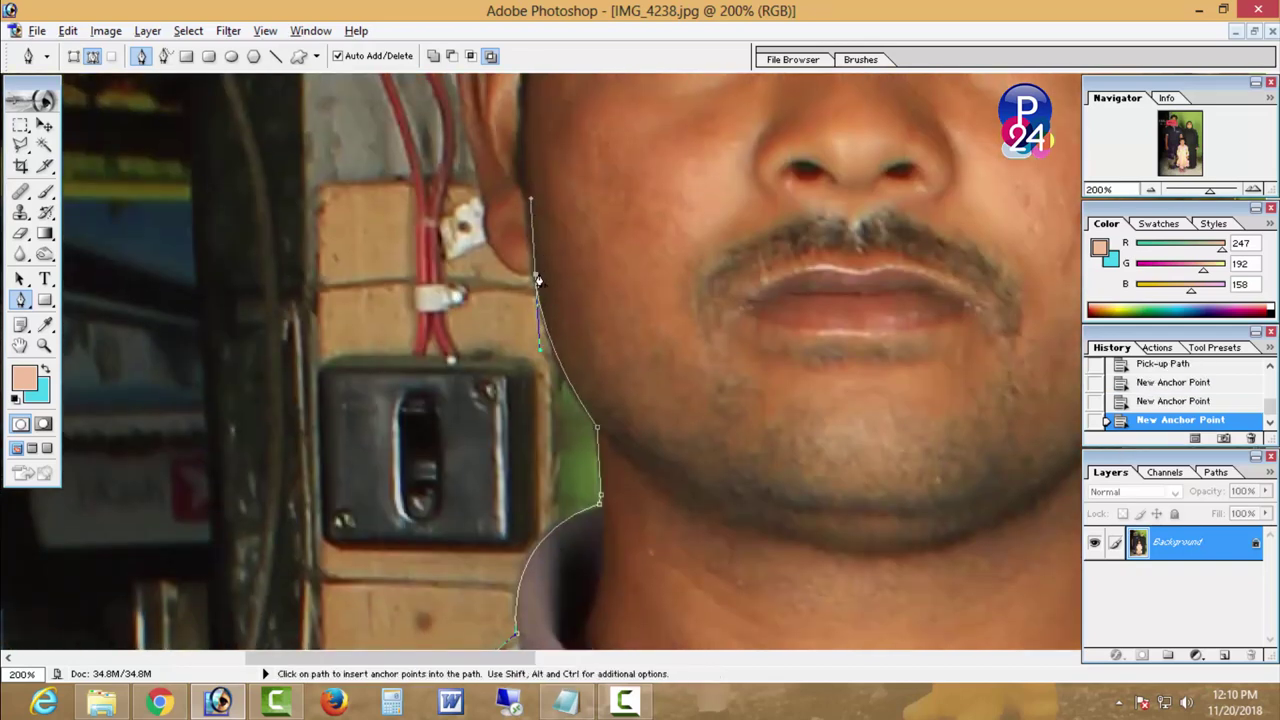
pyautogui.moveTo(485, 203); pyautogui.dragTo(477, 160)
pyautogui.keyDown('alt'); pyautogui.click(485, 224); pyautogui.keyUp('alt')
pyautogui.scroll(5, 473, 174)
pyautogui.moveTo(491, 234); pyautogui.dragTo(466, 292)
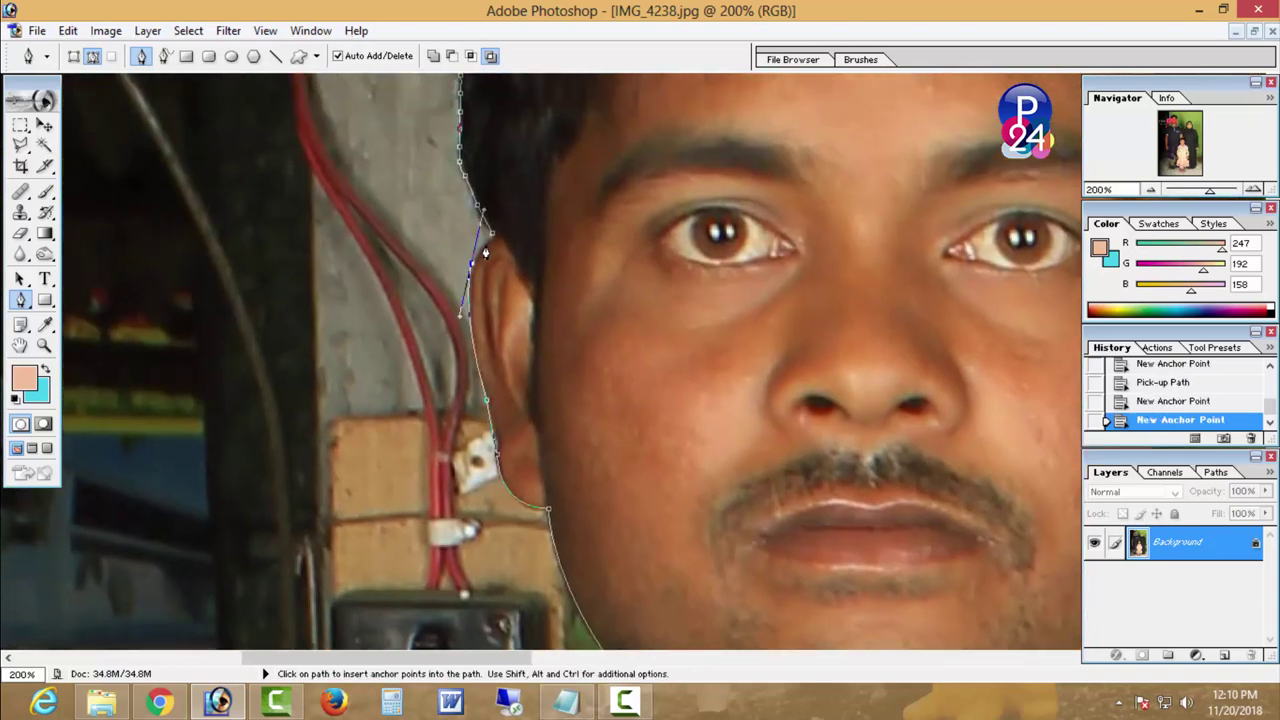
pyautogui.keyDown('alt'); pyautogui.click(484, 245); pyautogui.keyUp('alt')
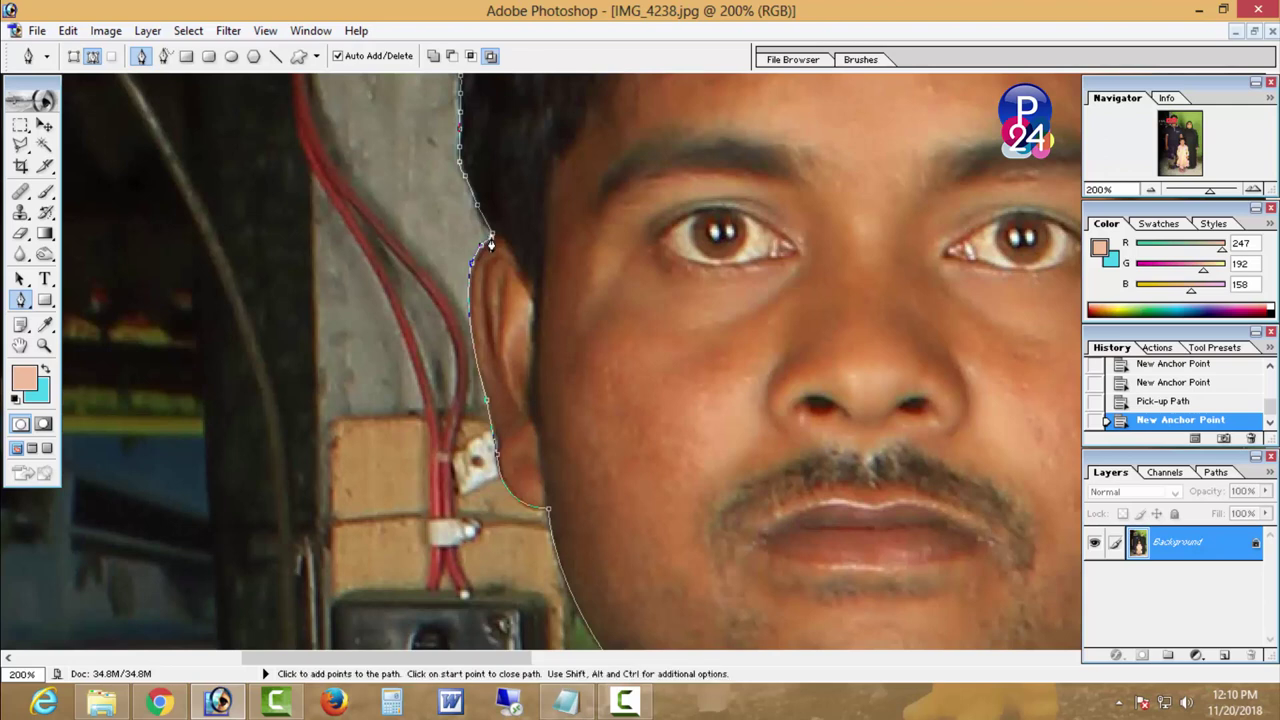
pyautogui.click(487, 240)
pyautogui.keyDown('ctrl'); pyautogui.keyDown('alt'); pyautogui.click(538, 302); pyautogui.keyUp('alt'); pyautogui.keyUp('ctrl')
# - Zoom out to the whole photo, then zoom in on the man's hand beside the robe
pyautogui.keyDown('ctrl'); pyautogui.keyDown('alt'); pyautogui.click(649, 394); pyautogui.keyUp('alt'); pyautogui.keyUp('ctrl')
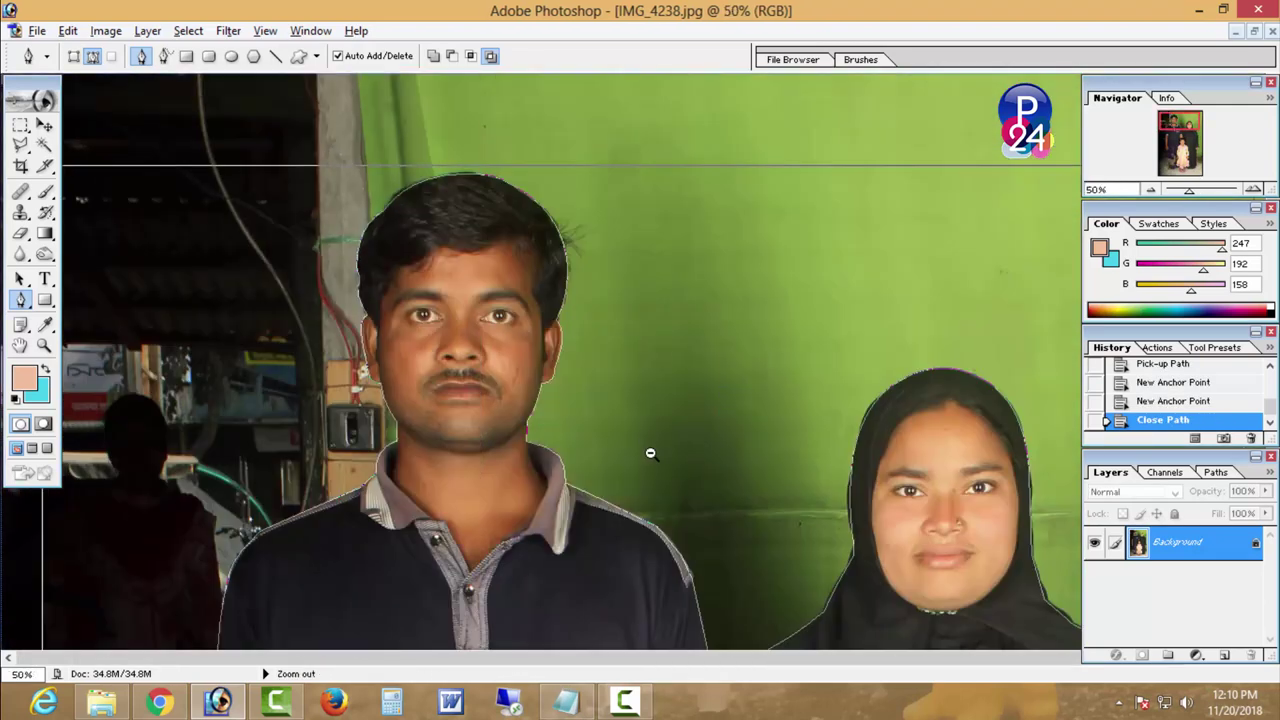
pyautogui.keyDown('ctrl'); pyautogui.keyDown('alt'); pyautogui.click(651, 451); pyautogui.keyUp('alt'); pyautogui.keyUp('ctrl')
pyautogui.keyDown('ctrl'); pyautogui.click(822, 601); pyautogui.keyUp('ctrl')
pyautogui.keyDown('ctrl'); pyautogui.click(851, 357); pyautogui.keyUp('ctrl')
pyautogui.keyDown('ctrl'); pyautogui.click(851, 357); pyautogui.keyUp('ctrl')
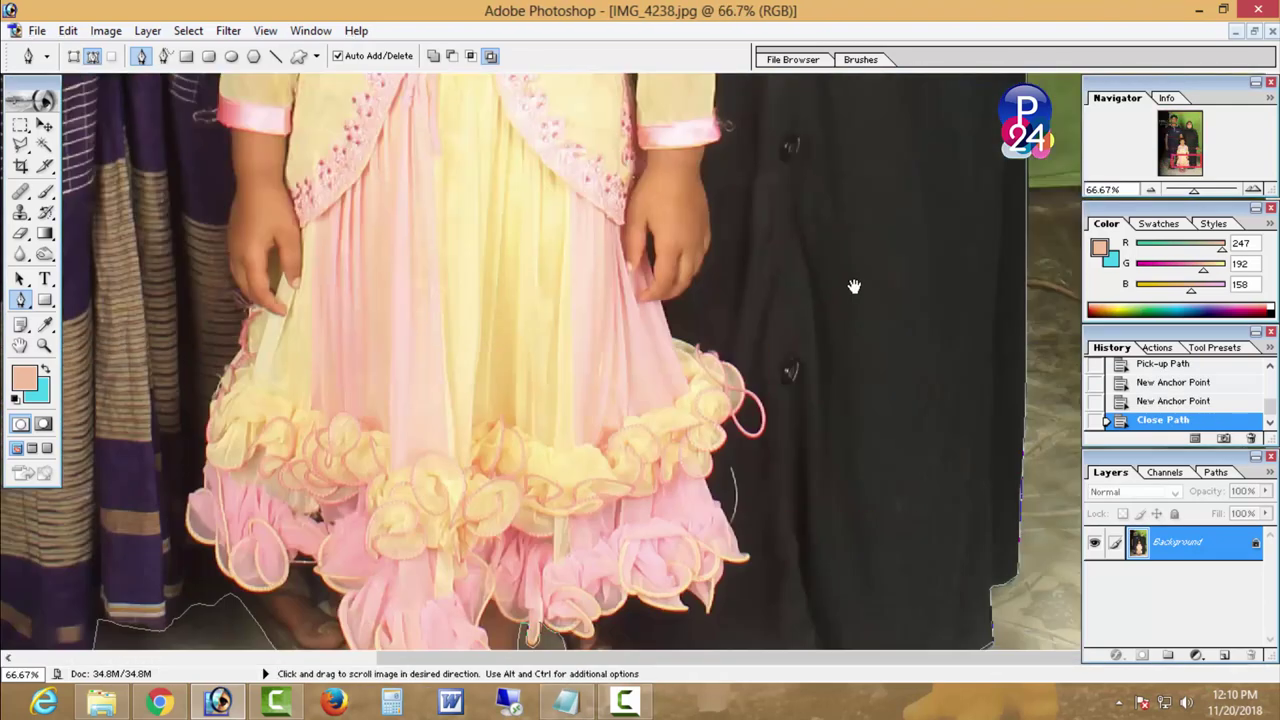
pyautogui.scroll(5, 851, 370)
pyautogui.keyDown('ctrl'); pyautogui.click(943, 354); pyautogui.keyUp('ctrl')
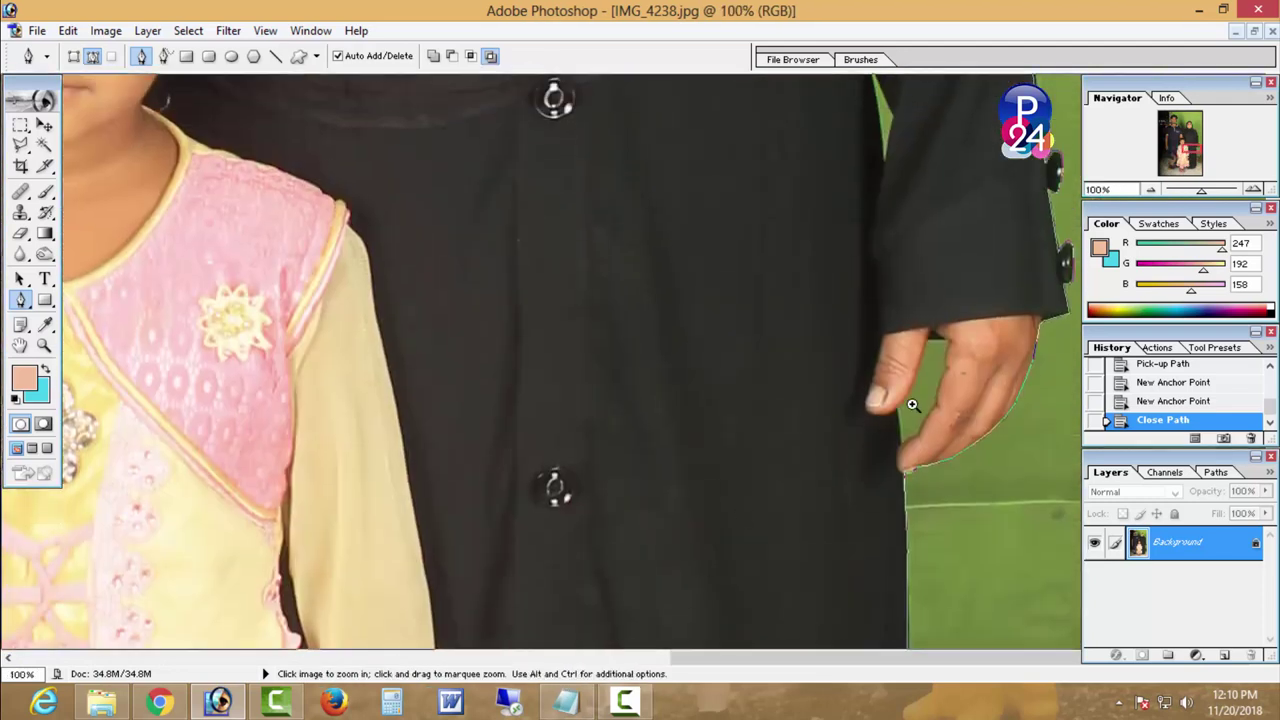
pyautogui.keyDown('ctrl'); pyautogui.click(909, 403); pyautogui.keyUp('ctrl')
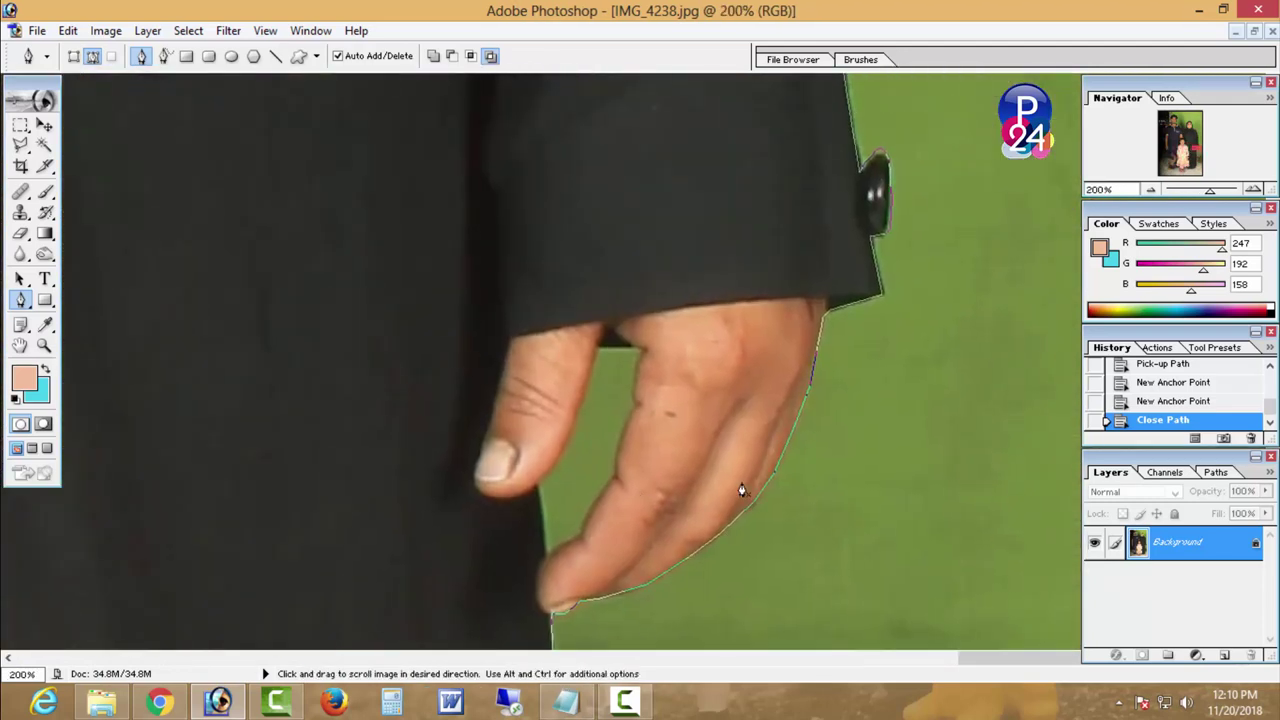
# - Draw a closed subpath around the green gap between the fingers
pyautogui.click(598, 349)
pyautogui.moveTo(540, 488); pyautogui.dragTo(499, 514)
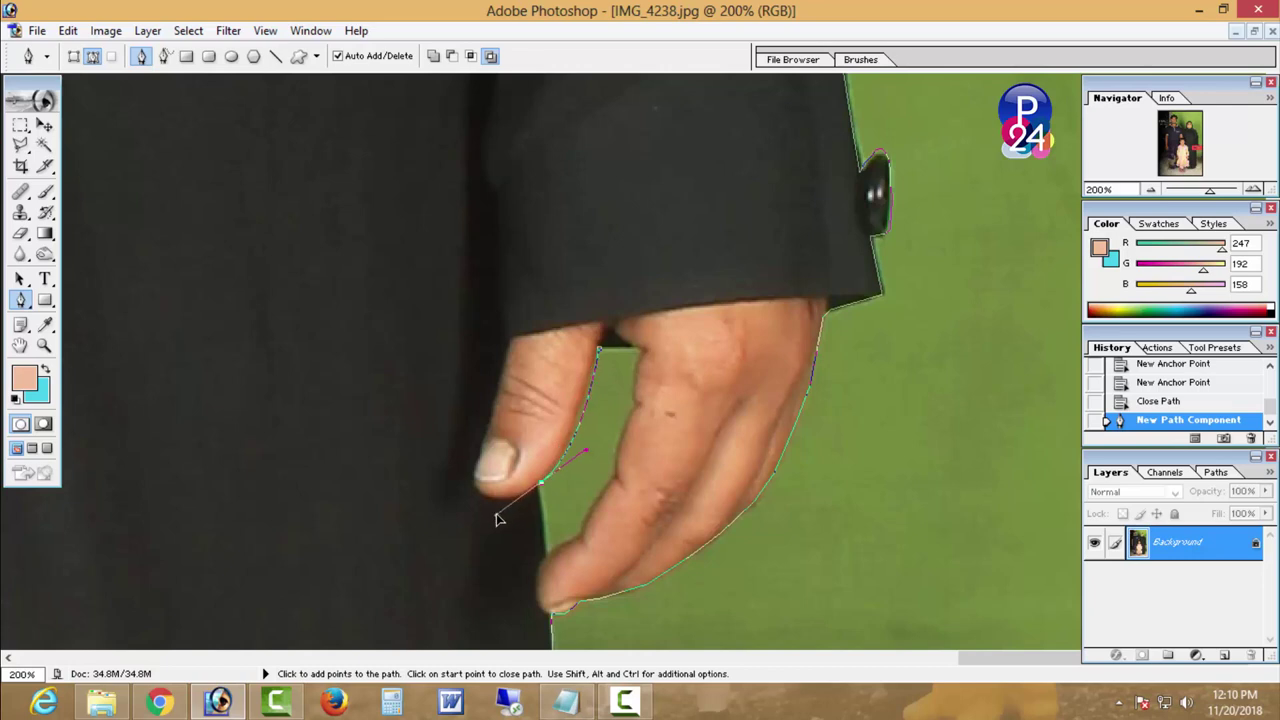
pyautogui.click(540, 489)
pyautogui.click(540, 489)
pyautogui.click(543, 553)
pyautogui.click(583, 535)
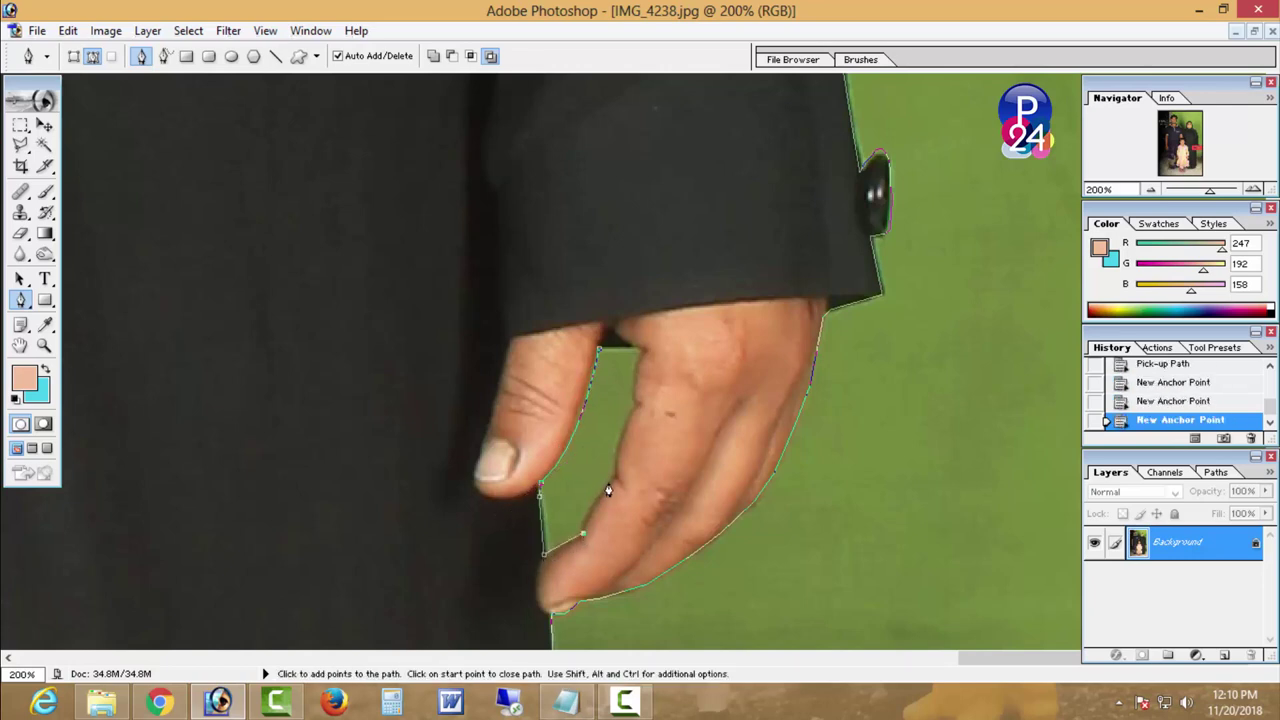
pyautogui.click(631, 405)
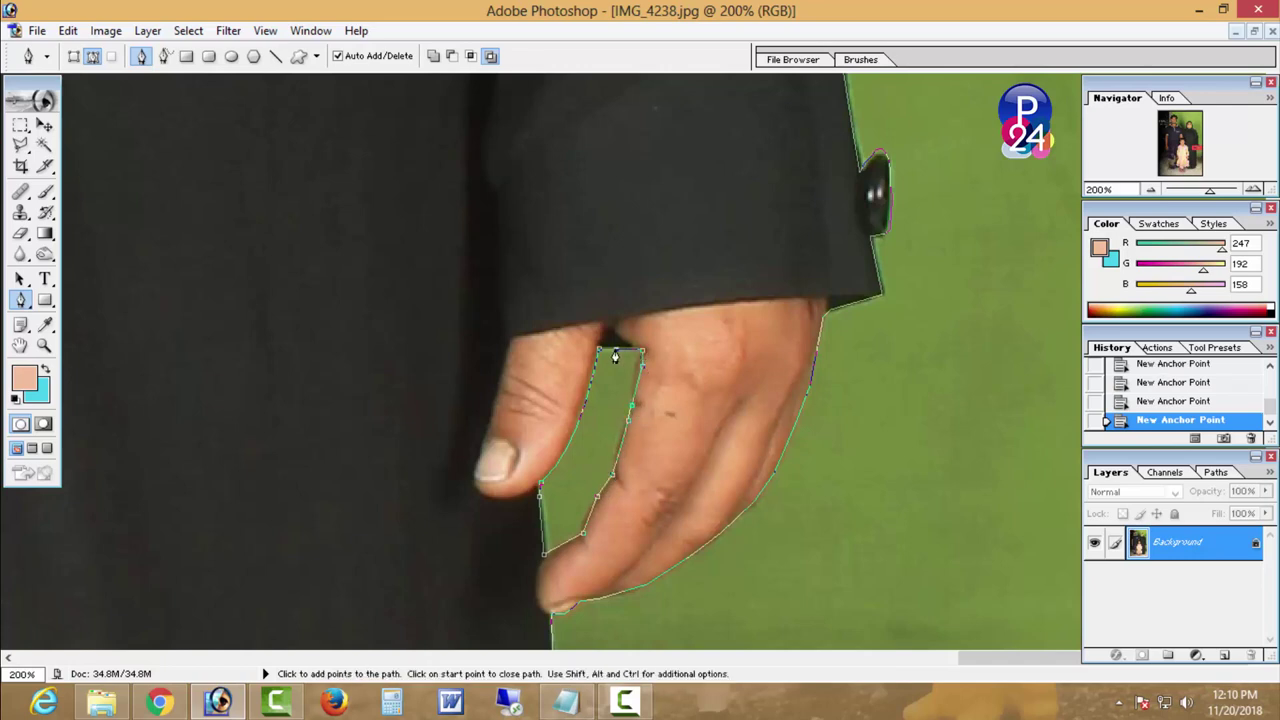
pyautogui.click(598, 350)
# - Draw a closed subpath around the green gap inside the black robe
pyautogui.moveTo(600, 355); pyautogui.dragTo(698, 560)
pyautogui.click(686, 312)
pyautogui.click(707, 458)
pyautogui.click(718, 518)
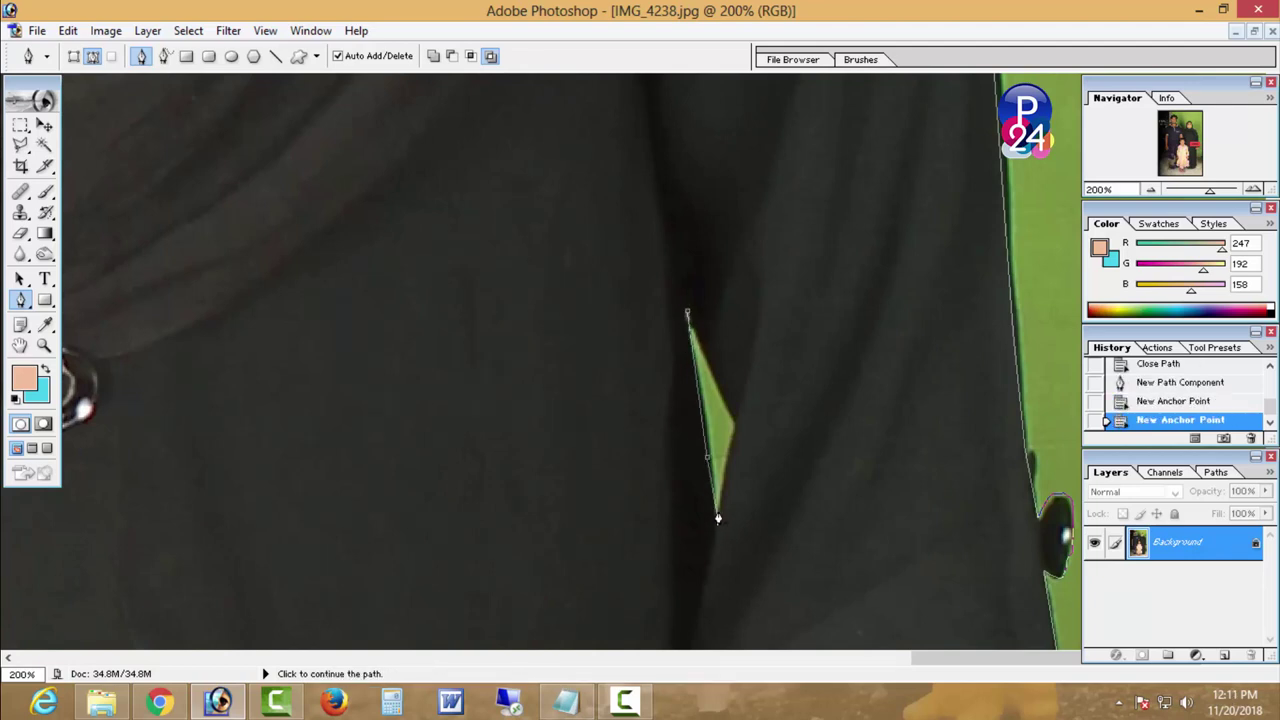
pyautogui.click(738, 430)
pyautogui.click(687, 310)
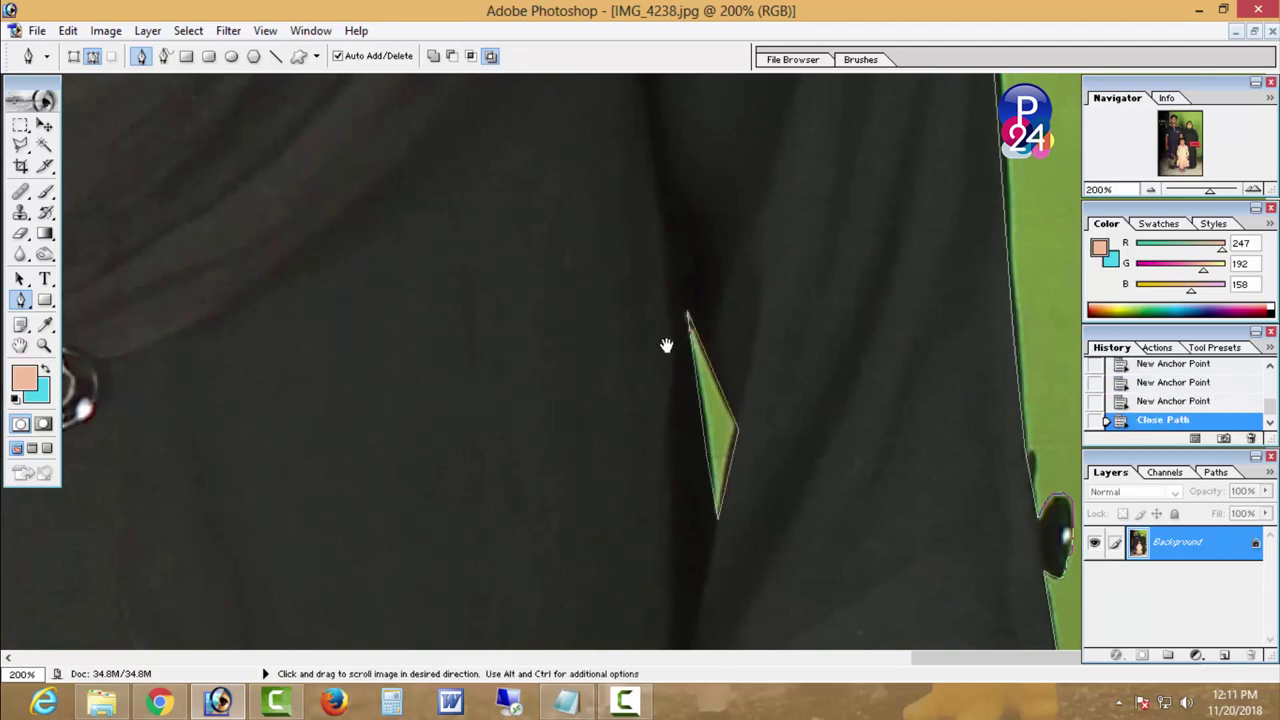
pyautogui.moveTo(666, 343); pyautogui.dragTo(1160, 440)
pyautogui.moveTo(294, 403)
pyautogui.mouseDown()
pyautogui.moveTo(514, 337)
pyautogui.moveTo(634, 326)
pyautogui.mouseUp()
pyautogui.hotkey('ctrl', '-')
# - Start a Pen path at the sleeve's inner edge and trace down the inner arm toward the wrist
pyautogui.hotkey('ctrl', '+')
pyautogui.moveTo(600, 210); pyautogui.dragTo(597, 409)
pyautogui.click(603, 263)
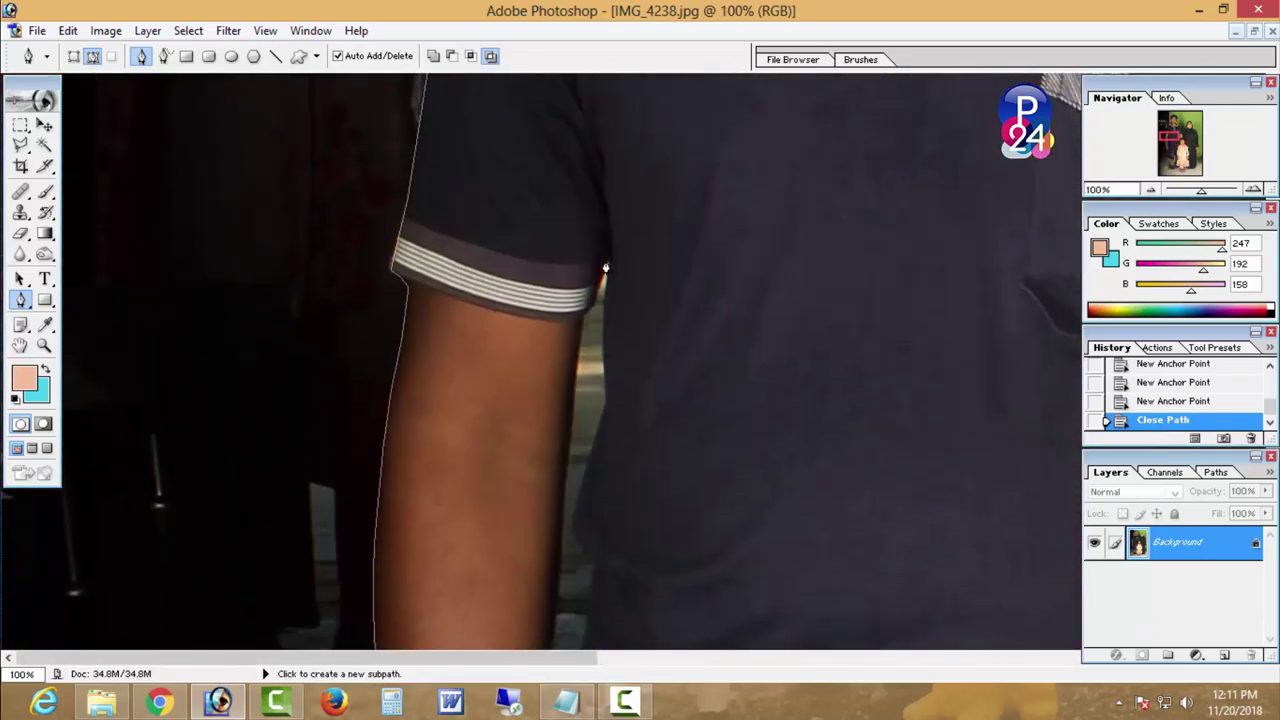
pyautogui.click(593, 310)
pyautogui.click(584, 318)
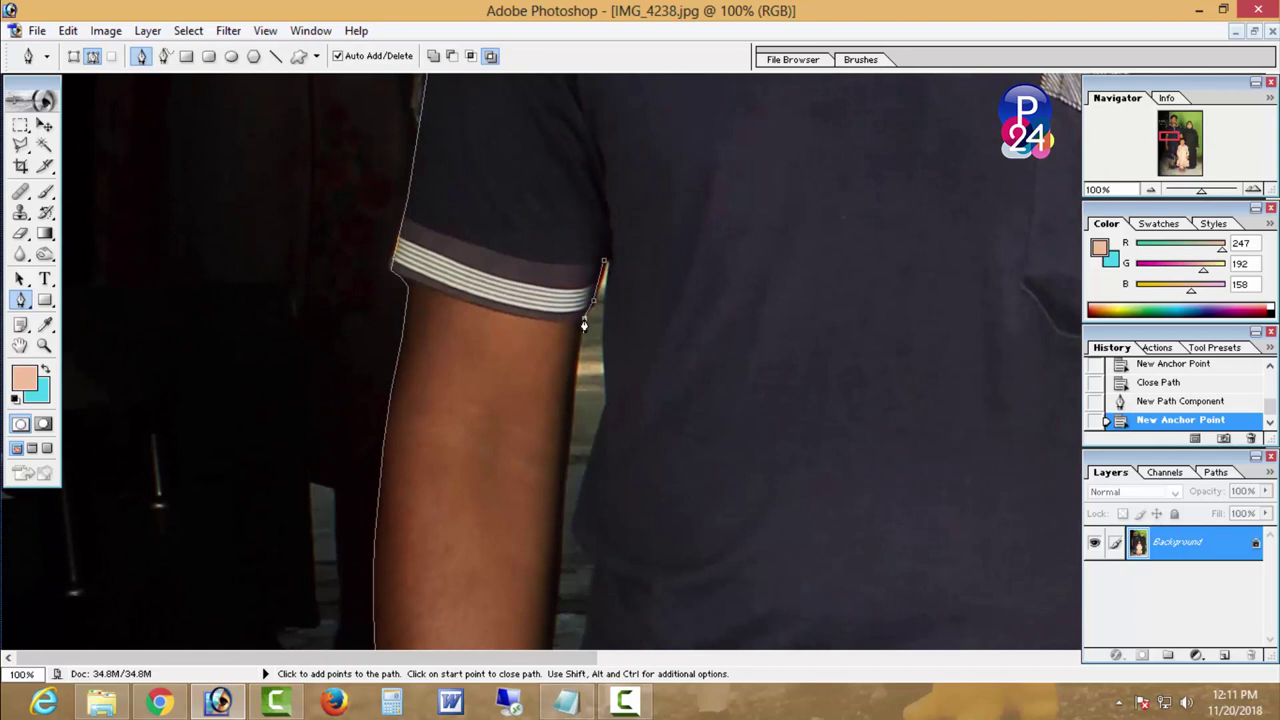
pyautogui.click(569, 443)
pyautogui.scroll(-5, 593, 403)
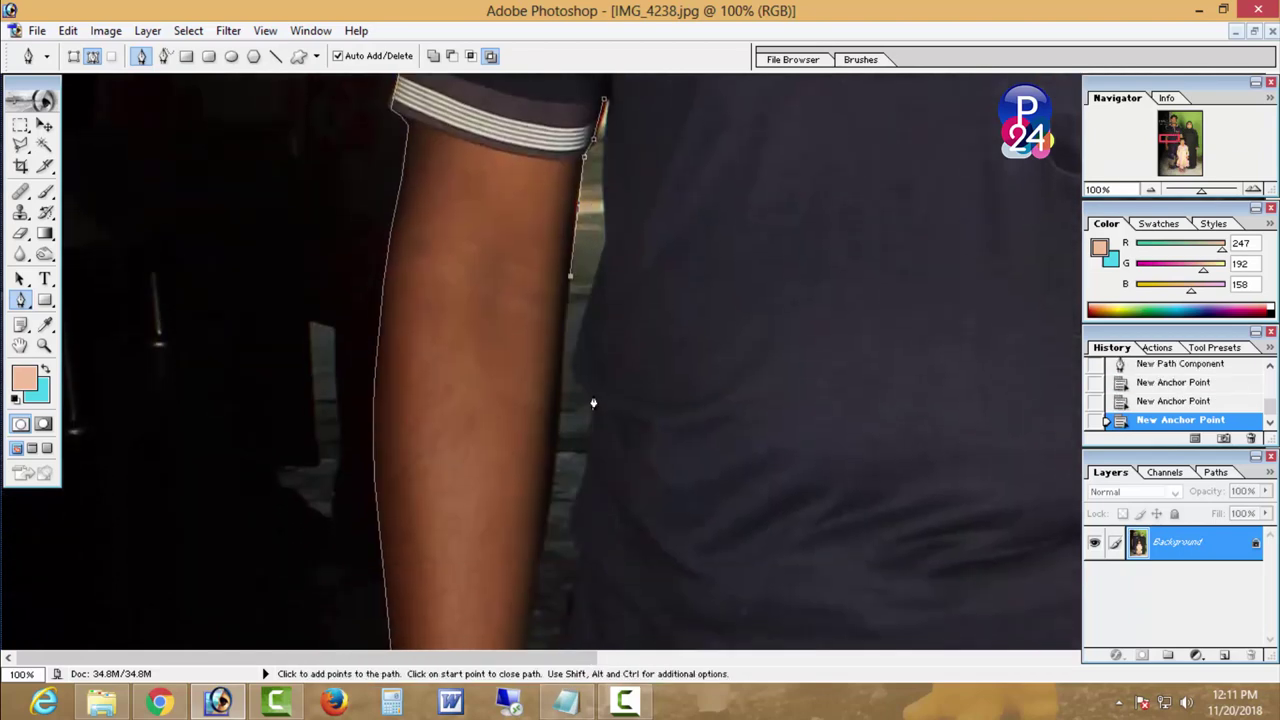
pyautogui.moveTo(560, 410); pyautogui.dragTo(566, 271)
pyautogui.click(551, 385)
pyautogui.click(530, 490)
# - Curve the path around the wrist, run it up the shirt's side and close it
pyautogui.scroll(-6, 520, 389)
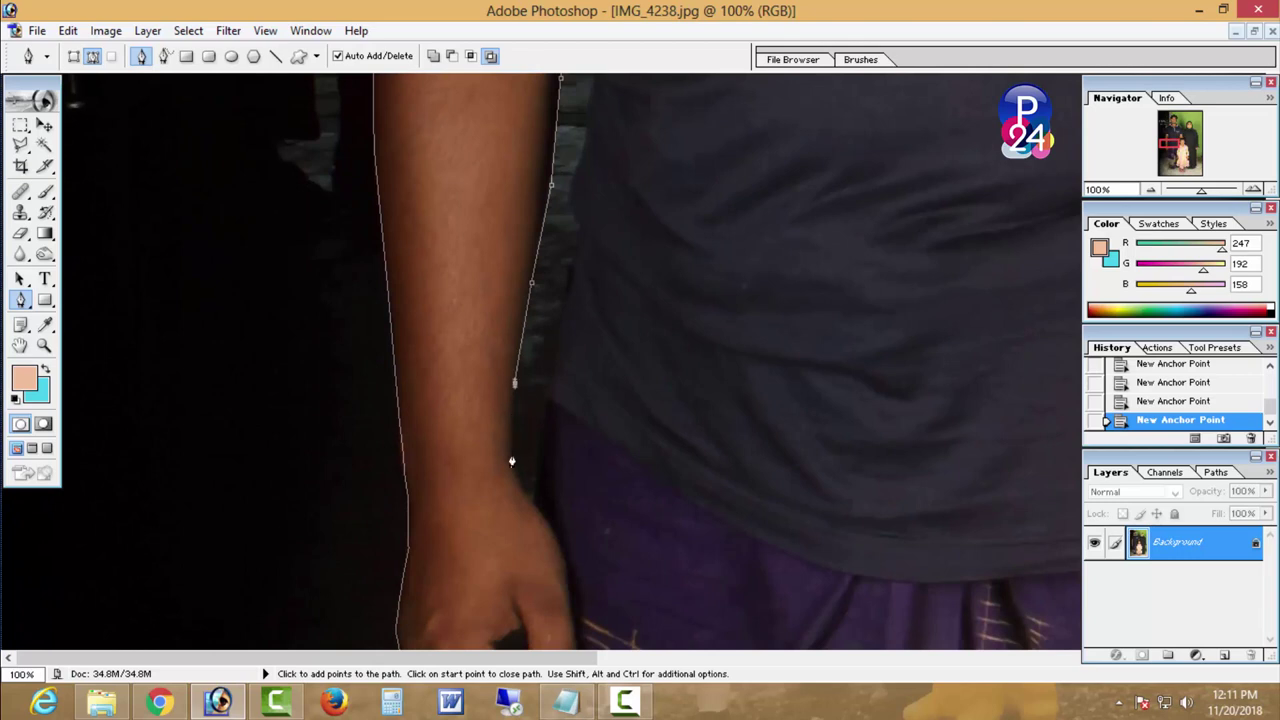
pyautogui.moveTo(540, 476); pyautogui.dragTo(540, 463)
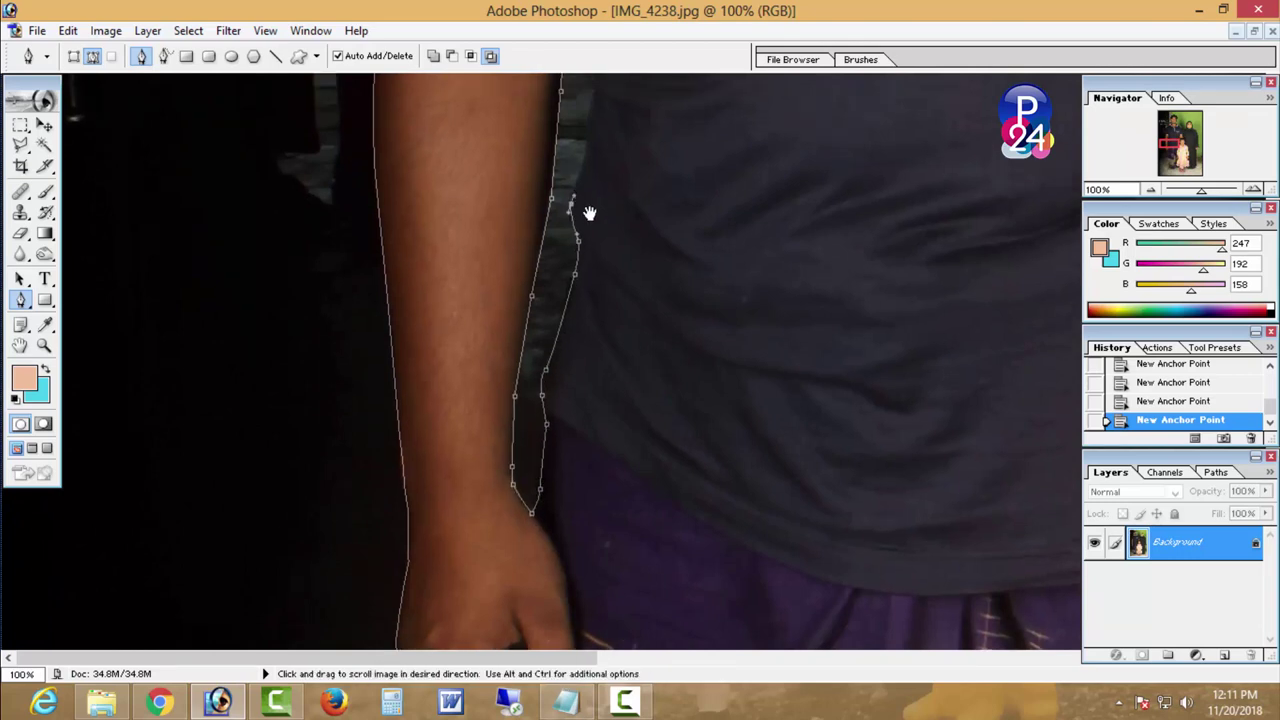
pyautogui.scroll(7, 590, 370)
pyautogui.click(592, 328)
pyautogui.click(578, 288)
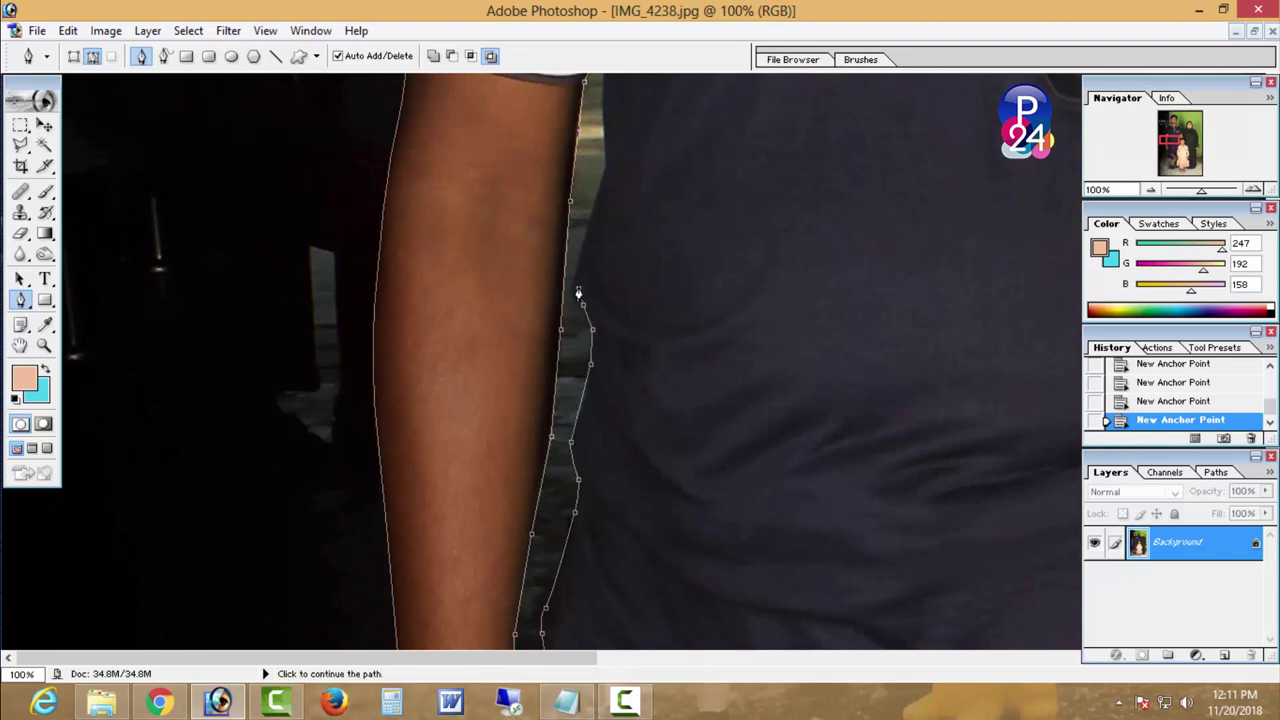
pyautogui.click(588, 228)
pyautogui.click(606, 166)
pyautogui.scroll(4, 606, 170)
pyautogui.click(606, 183)
# - Zoom out until the whole photo is visible
pyautogui.keyDown('ctrl'); pyautogui.keyDown('alt'); pyautogui.click(666, 214); pyautogui.keyUp('alt'); pyautogui.keyUp('ctrl')
pyautogui.keyDown('ctrl'); pyautogui.keyDown('alt'); pyautogui.click(714, 363); pyautogui.keyUp('alt'); pyautogui.keyUp('ctrl')
pyautogui.keyDown('ctrl'); pyautogui.keyDown('alt'); pyautogui.click(714, 363); pyautogui.keyUp('alt'); pyautogui.keyUp('ctrl')
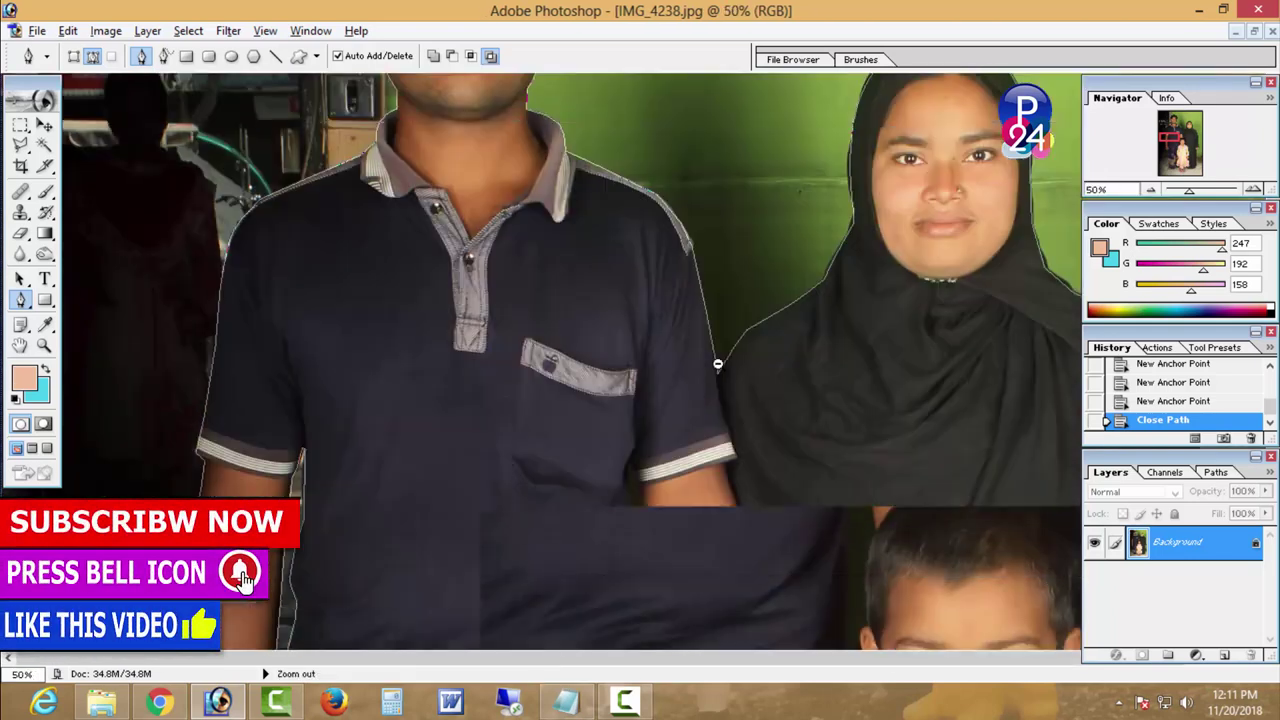
pyautogui.keyDown('ctrl'); pyautogui.keyDown('alt'); pyautogui.click(720, 380); pyautogui.keyUp('alt'); pyautogui.keyUp('ctrl')
pyautogui.keyDown('ctrl'); pyautogui.keyDown('alt'); pyautogui.click(722, 388); pyautogui.keyUp('alt'); pyautogui.keyUp('ctrl')
pyautogui.keyDown('ctrl'); pyautogui.keyDown('alt'); pyautogui.click(722, 388); pyautogui.keyUp('alt'); pyautogui.keyUp('ctrl')
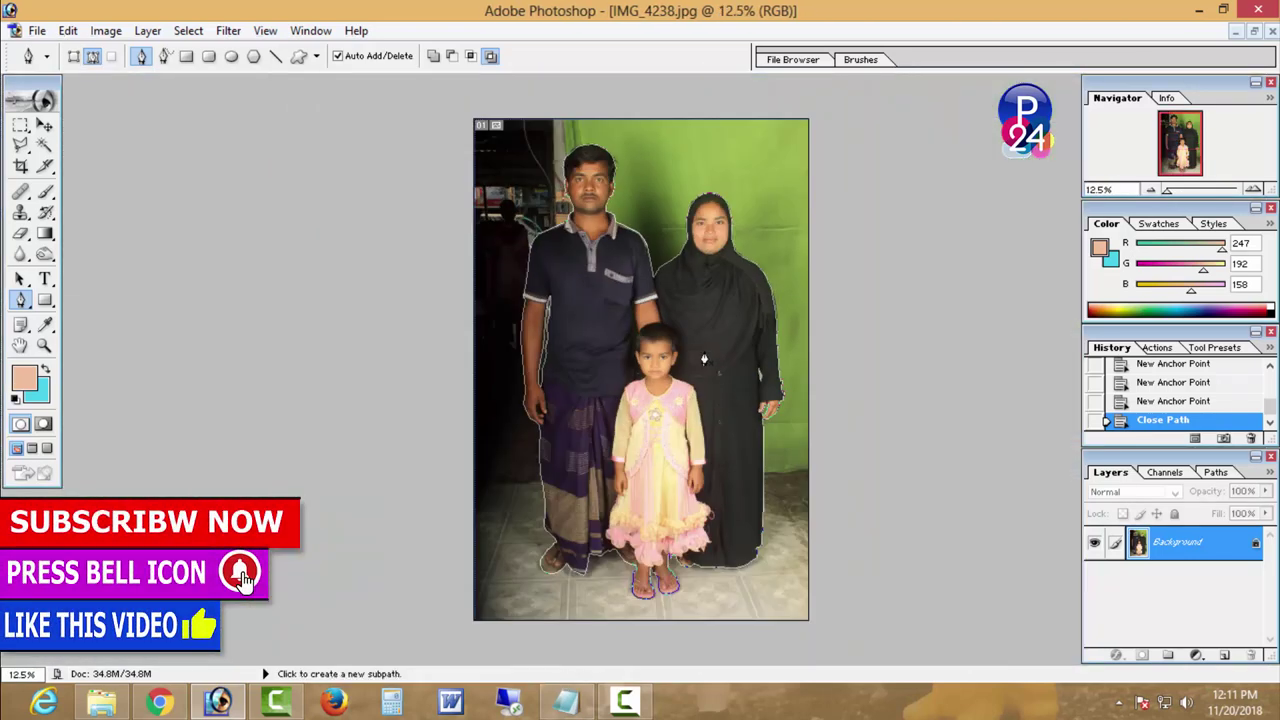
# - Convert the family path into a 3-pixel feathered selection and bring up a New document
pyautogui.rightClick(700, 316)
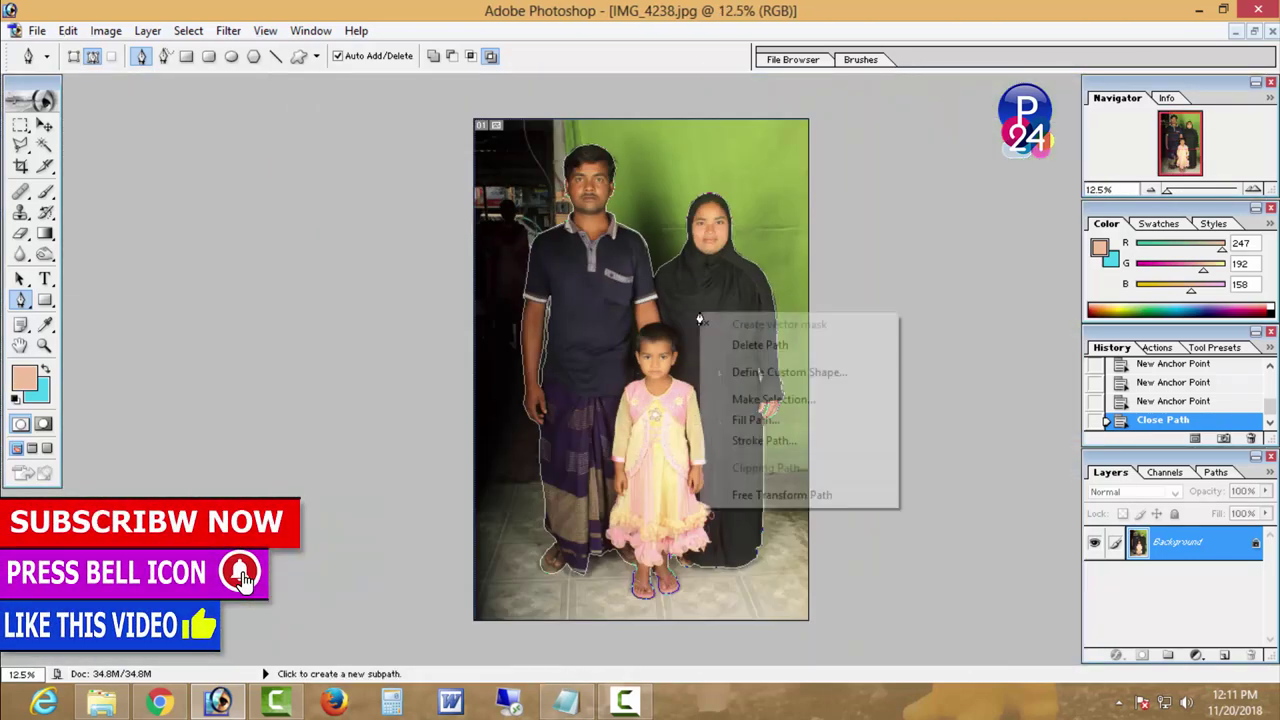
pyautogui.click(765, 398)
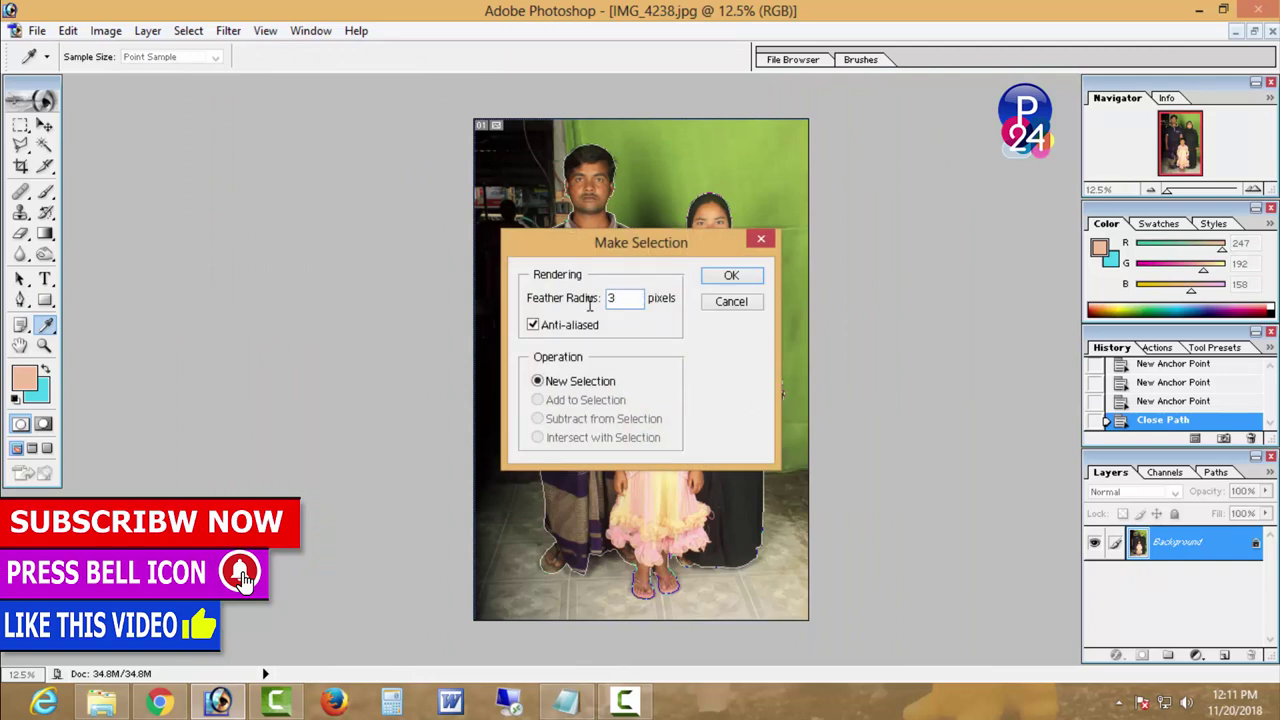
pyautogui.press('Return')
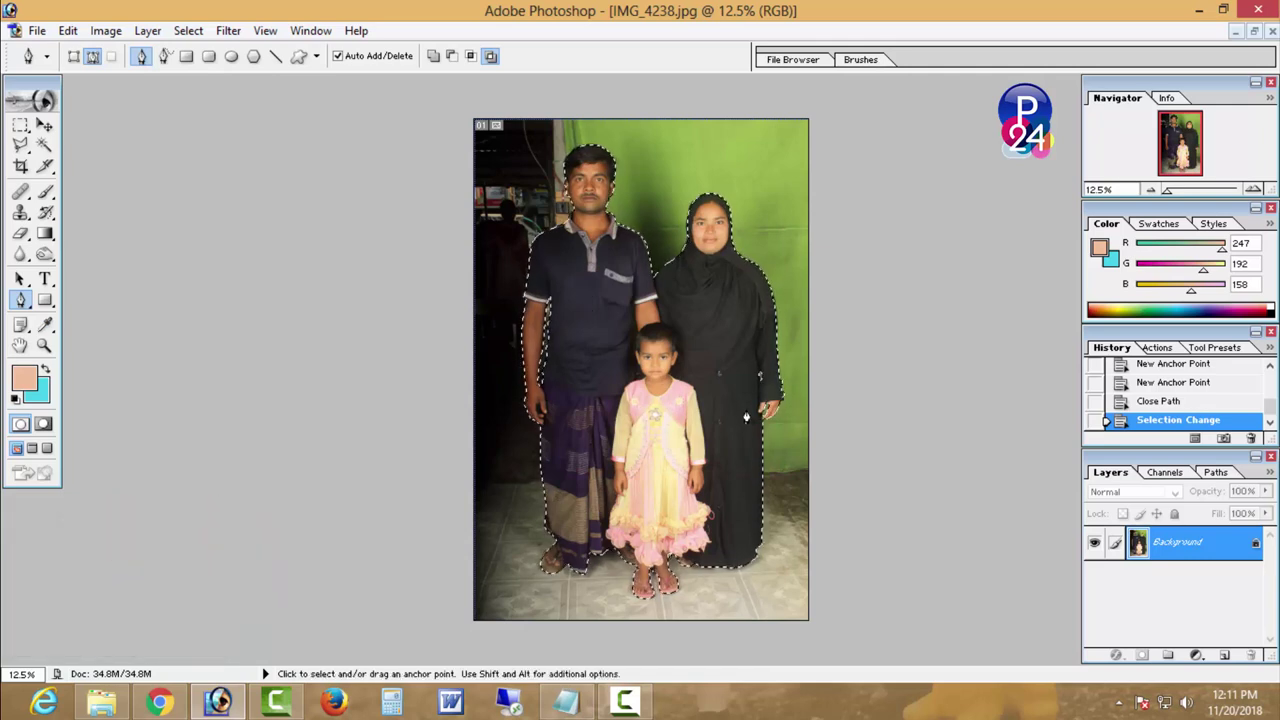
pyautogui.hotkey('ctrl', 'n')
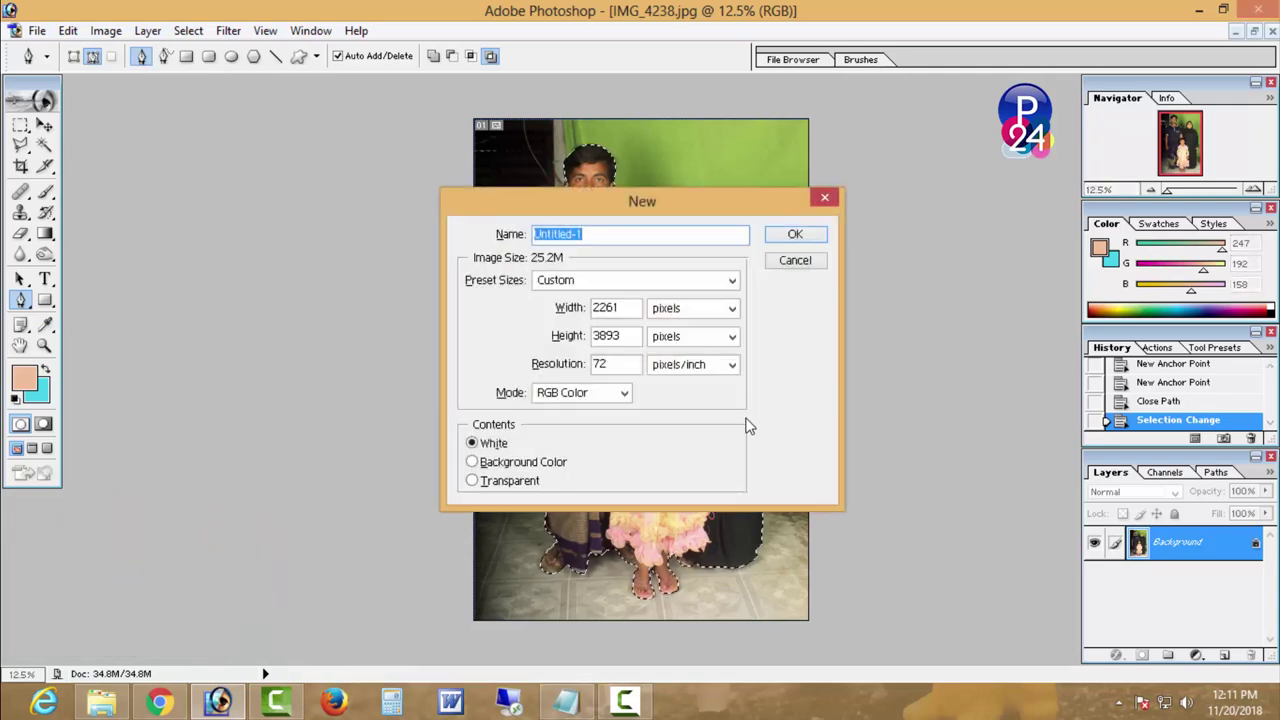
# - Create the new document, paste the family cutout into it and move its window aside
pyautogui.press('Return')
pyautogui.hotkey('ctrl', 'v')
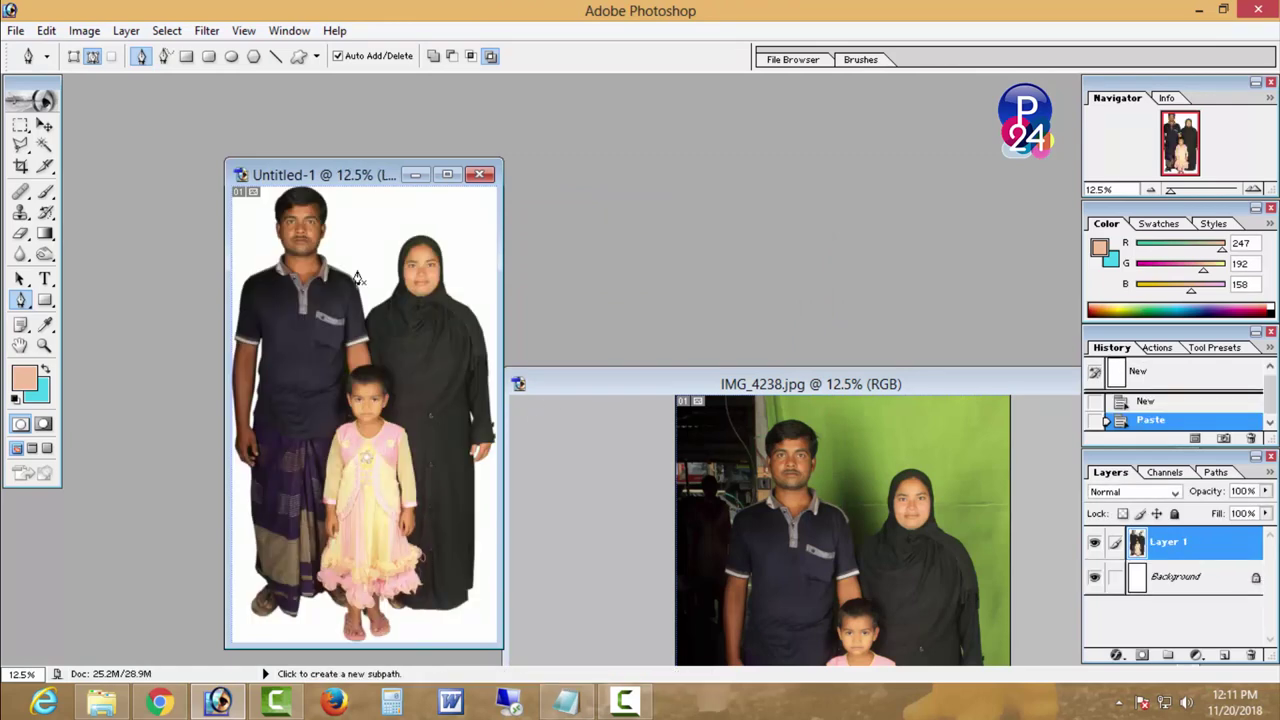
pyautogui.click(44, 125)
pyautogui.moveTo(338, 176)
pyautogui.mouseDown()
pyautogui.moveTo(268, 88)
pyautogui.moveTo(314, 128)
pyautogui.mouseUp()
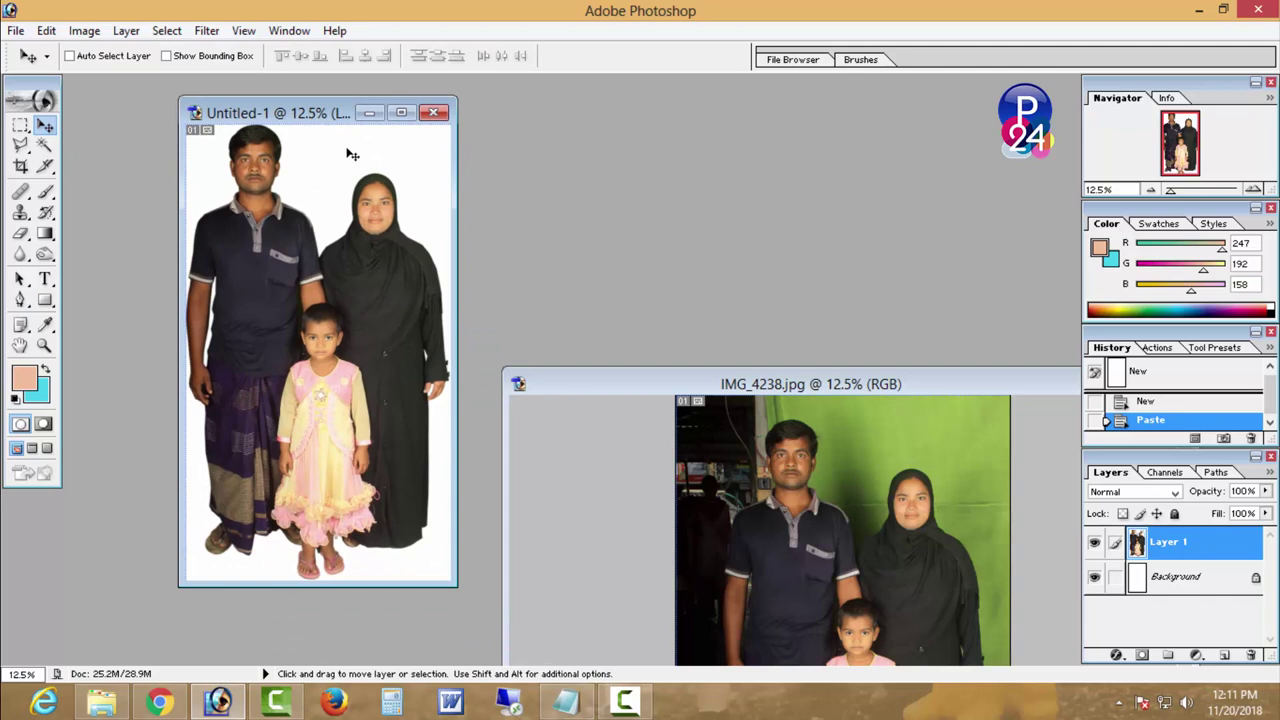
# - Save the cutout document as 'sss' and close IMG_4238 without saving
pyautogui.hotkey('ctrl', 'shift', 's')
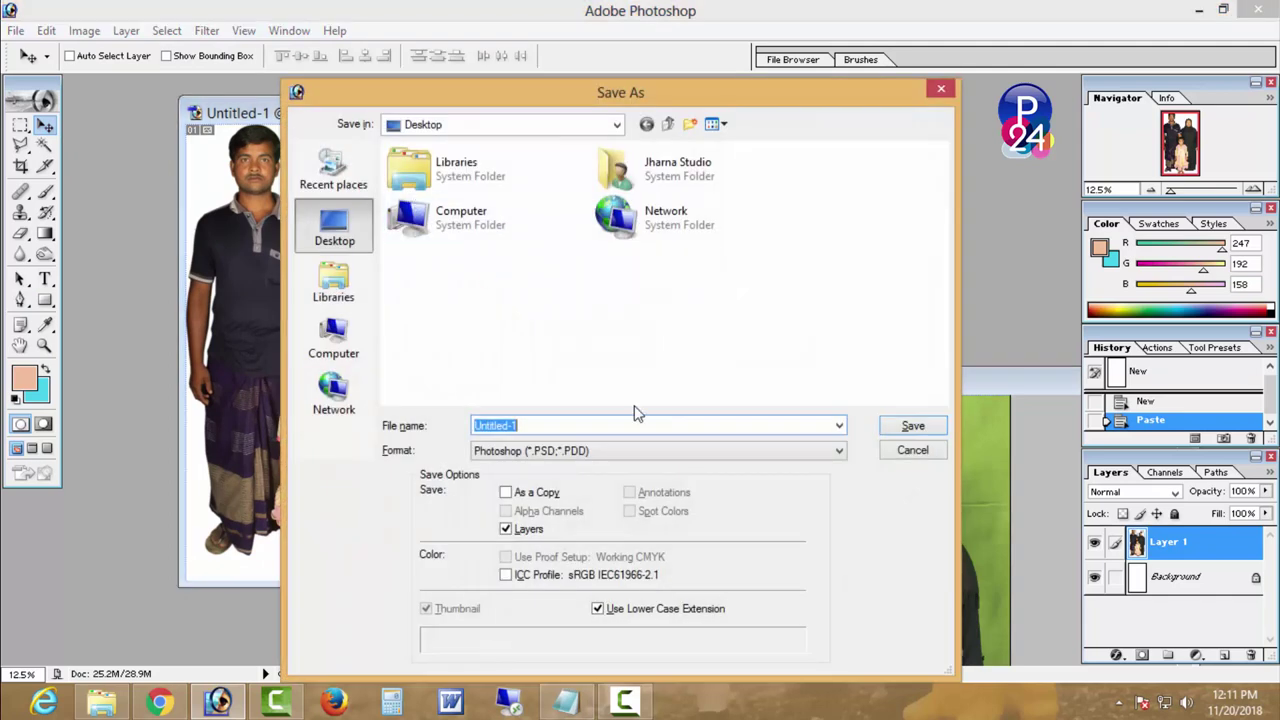
pyautogui.write('sss')
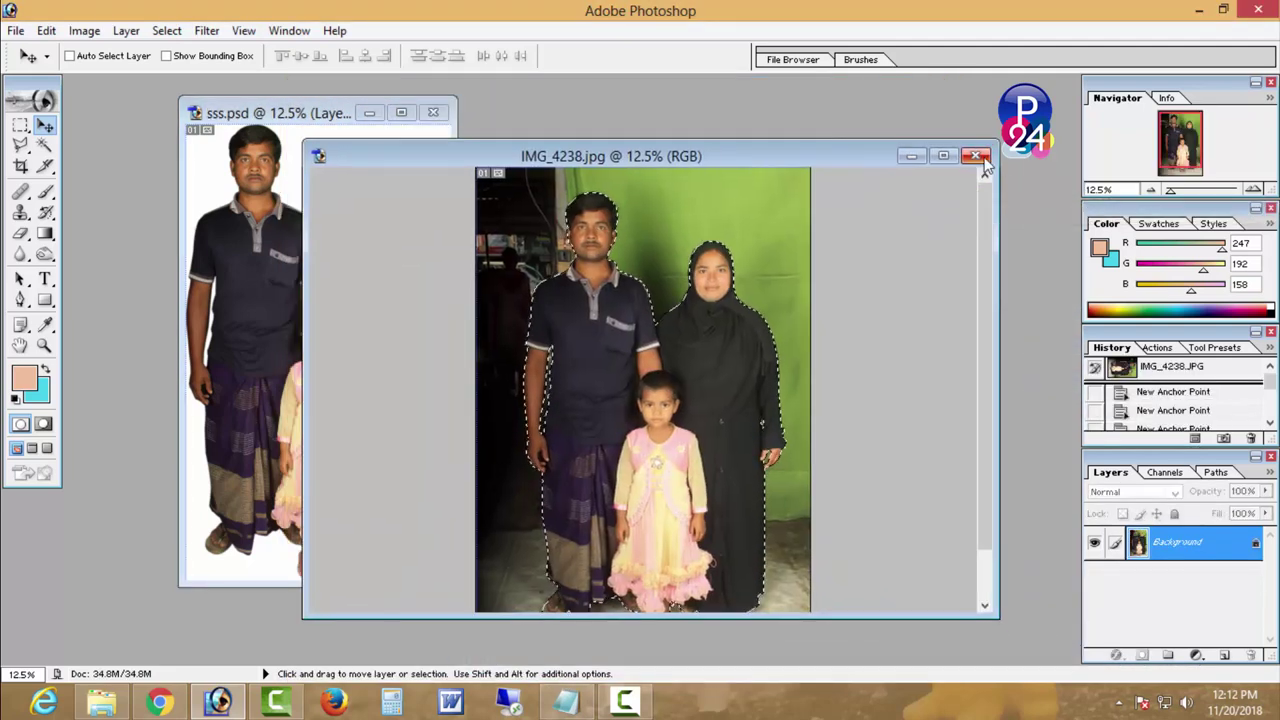
pyautogui.click(975, 155)
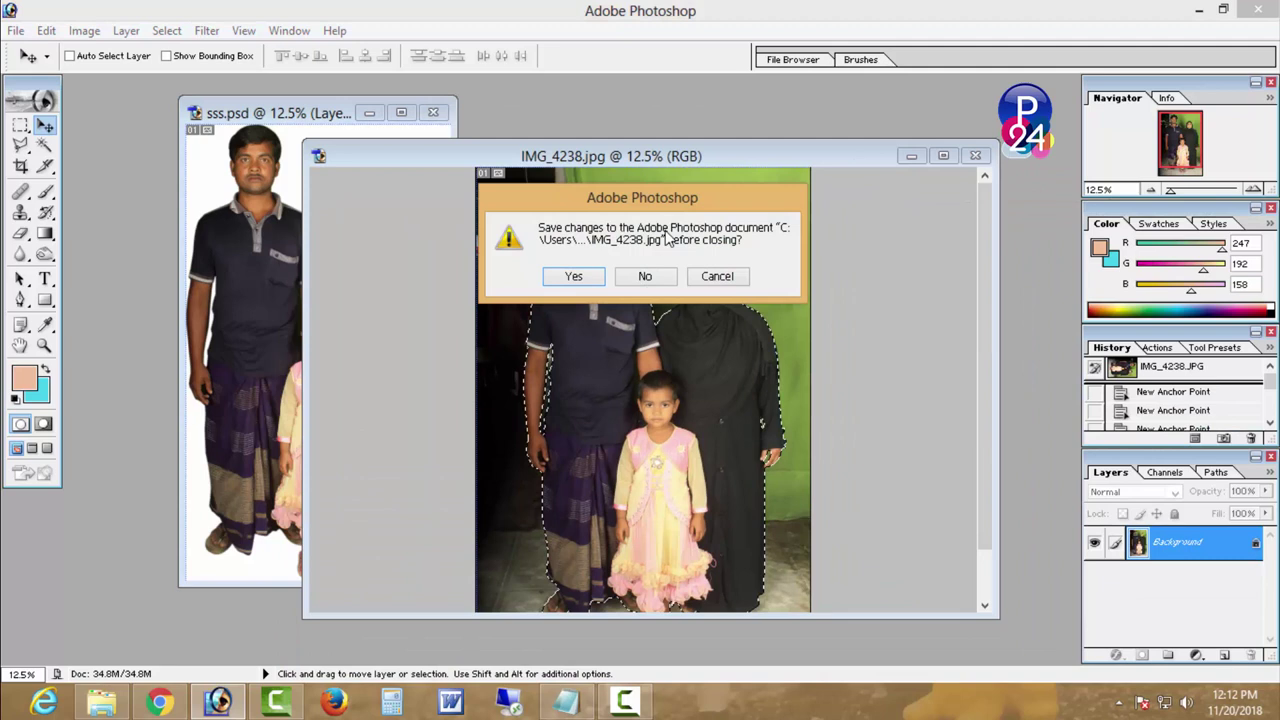
pyautogui.click(645, 277)
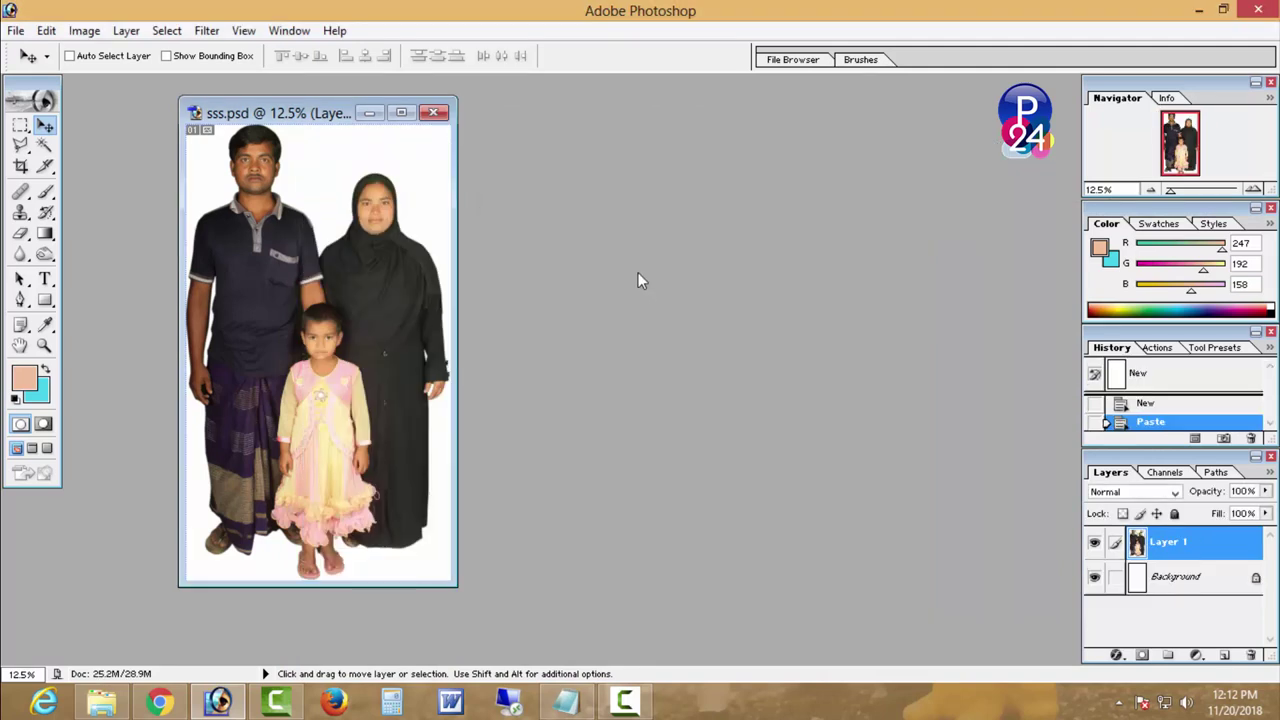
# - Create a blank A4 document and place it beside the cutout
pyautogui.hotkey('ctrl', 'n')
pyautogui.click(637, 280)
pyautogui.click(627, 428)
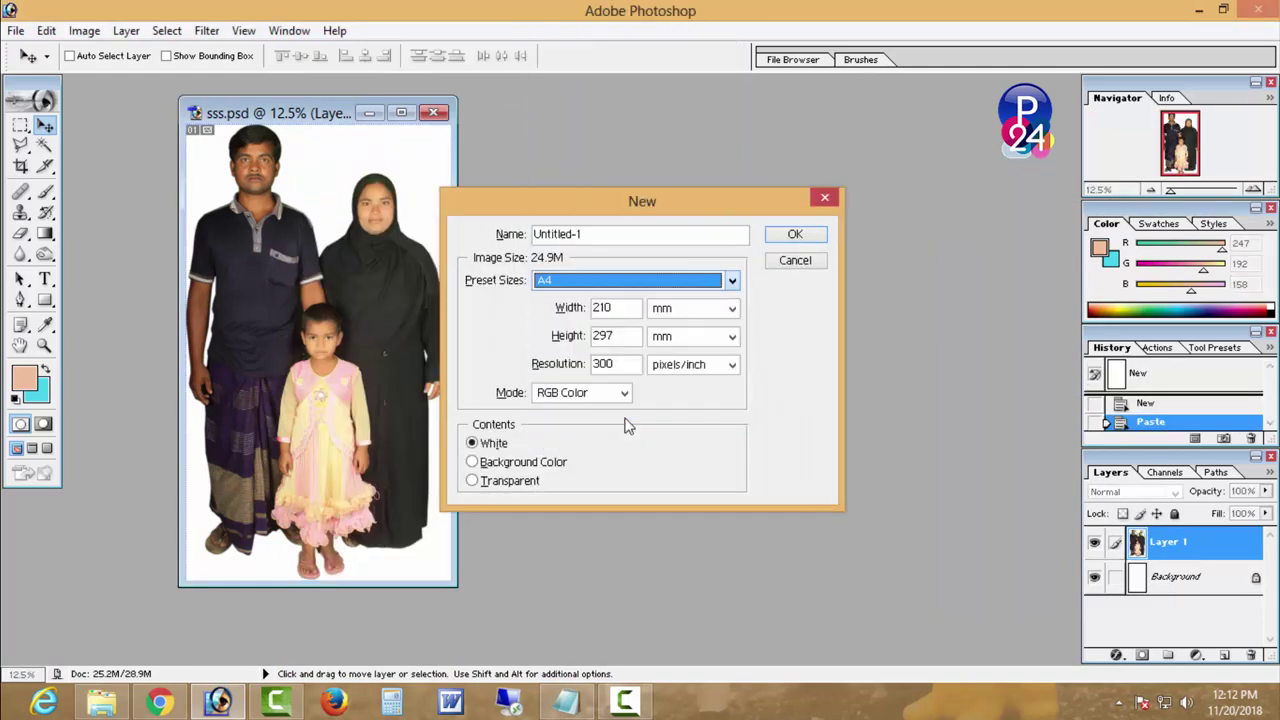
pyautogui.click(797, 236)
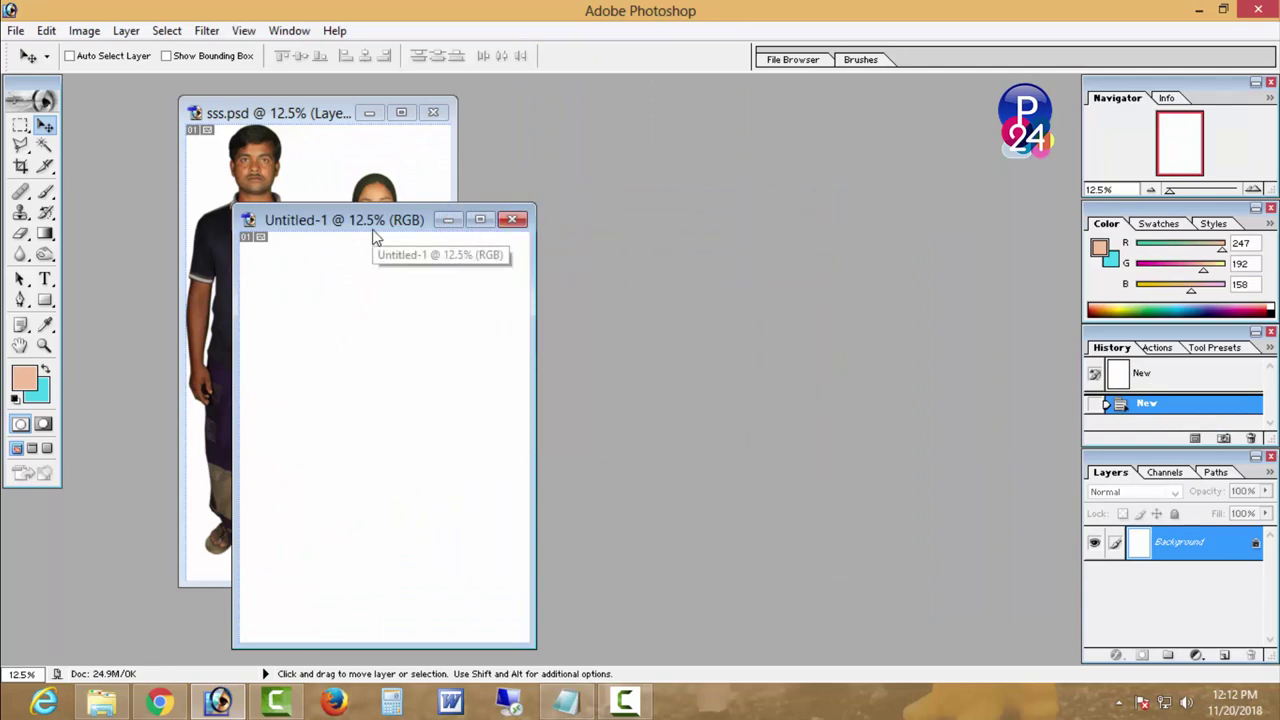
pyautogui.moveTo(375, 237); pyautogui.dragTo(706, 138)
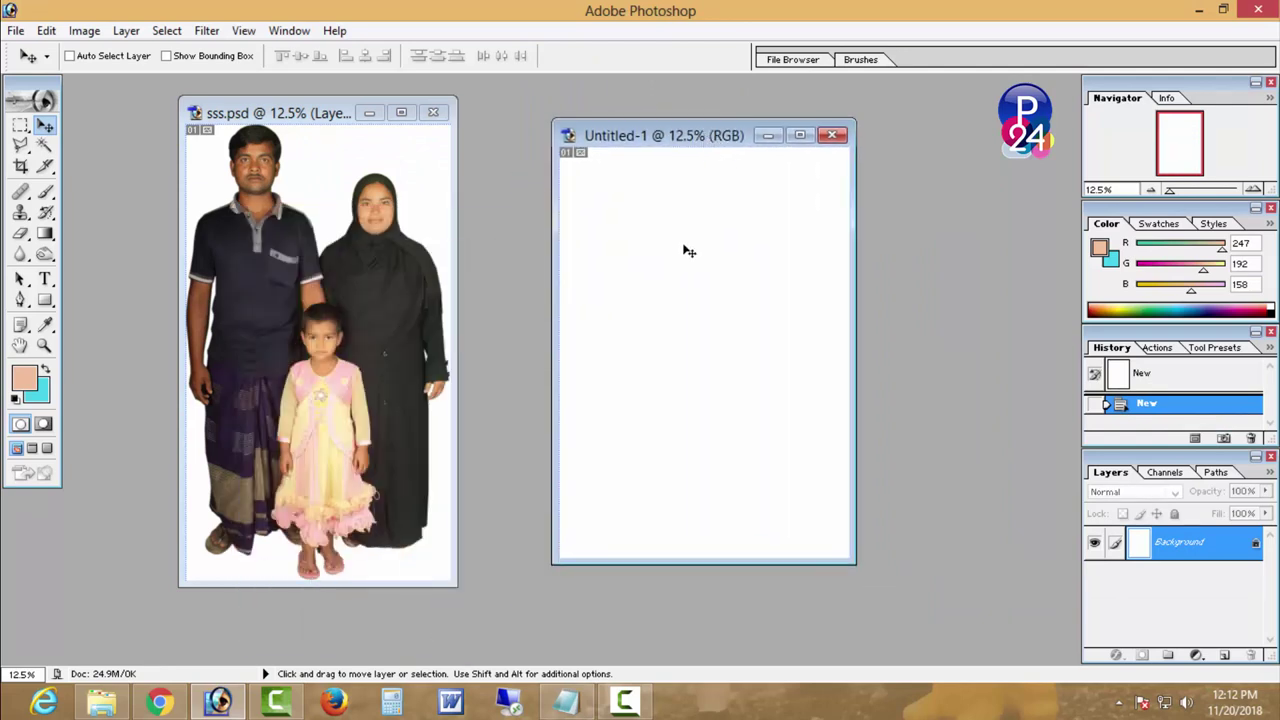
pyautogui.click(159, 702)
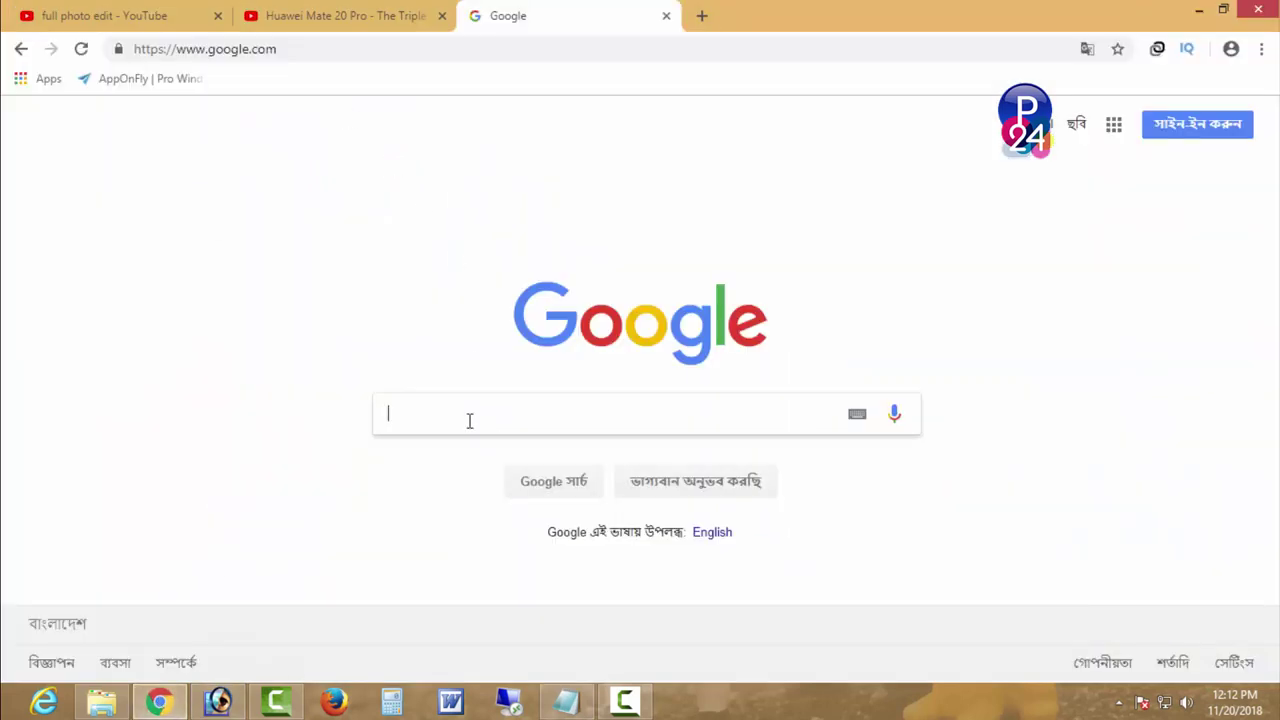
# - Search Google Images for 'nature background 2019'
pyautogui.write('nature')
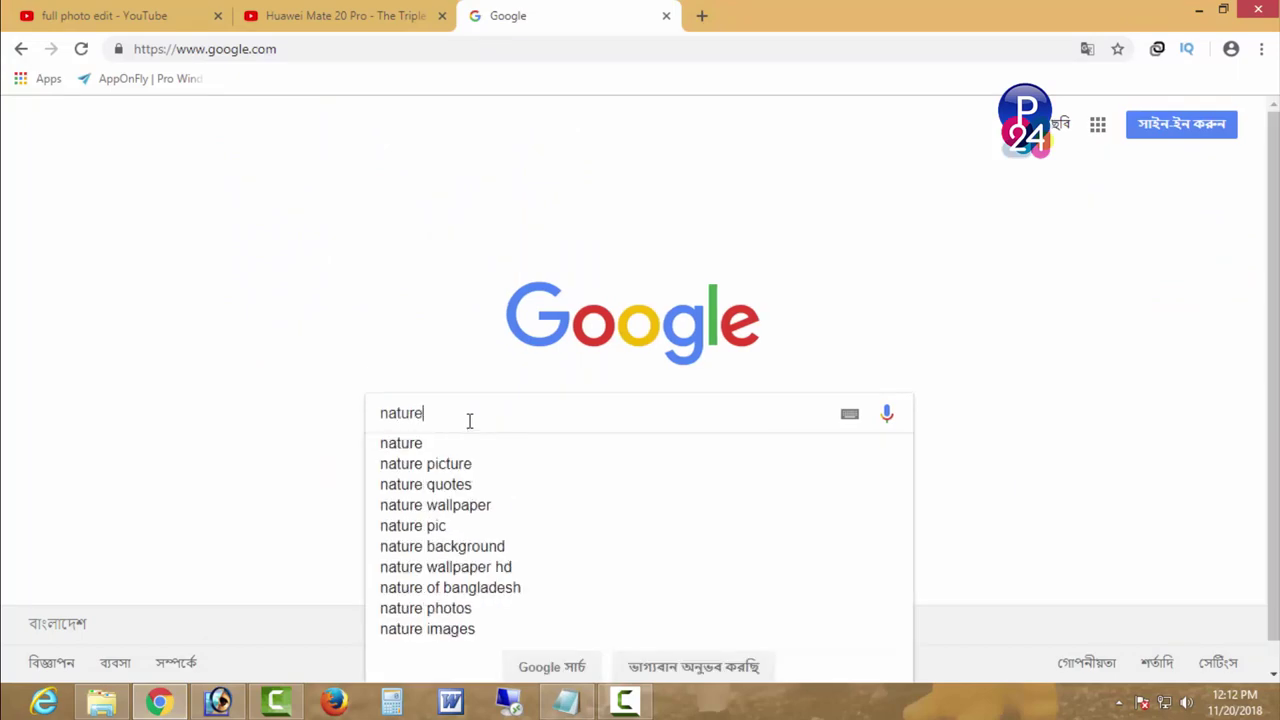
pyautogui.write(' ba')
pyautogui.press('Down')
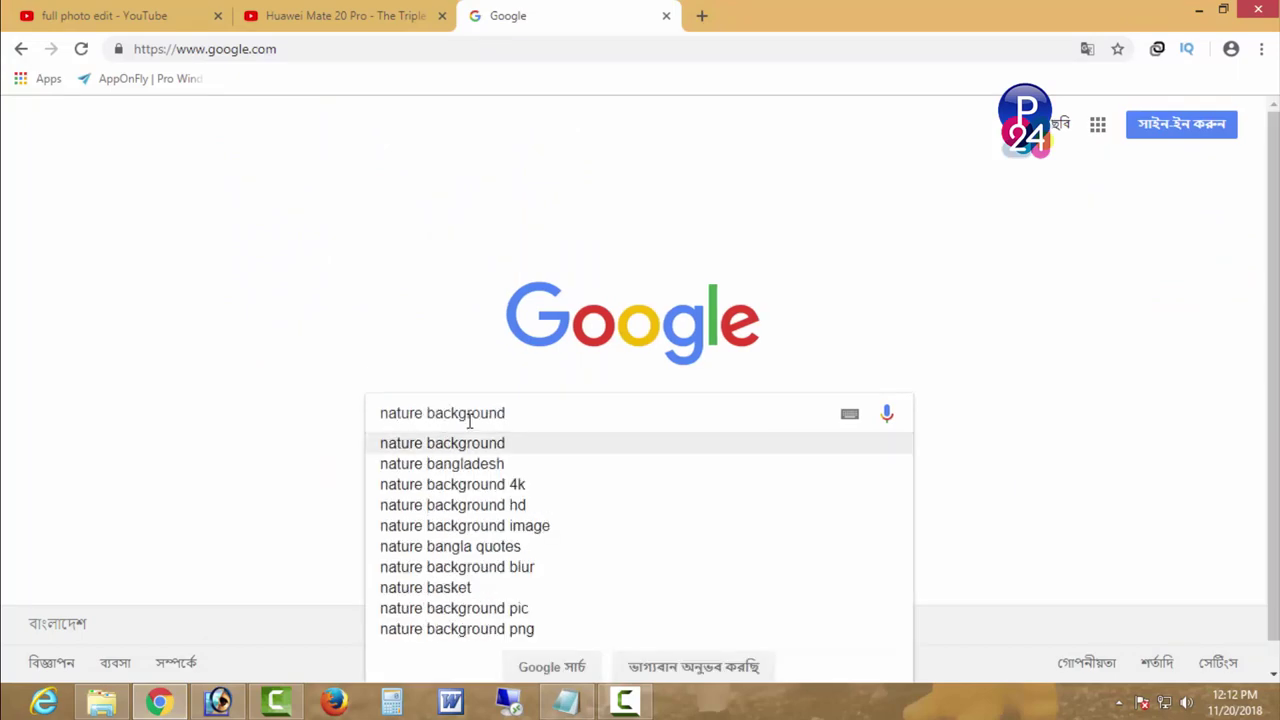
pyautogui.write(' 201')
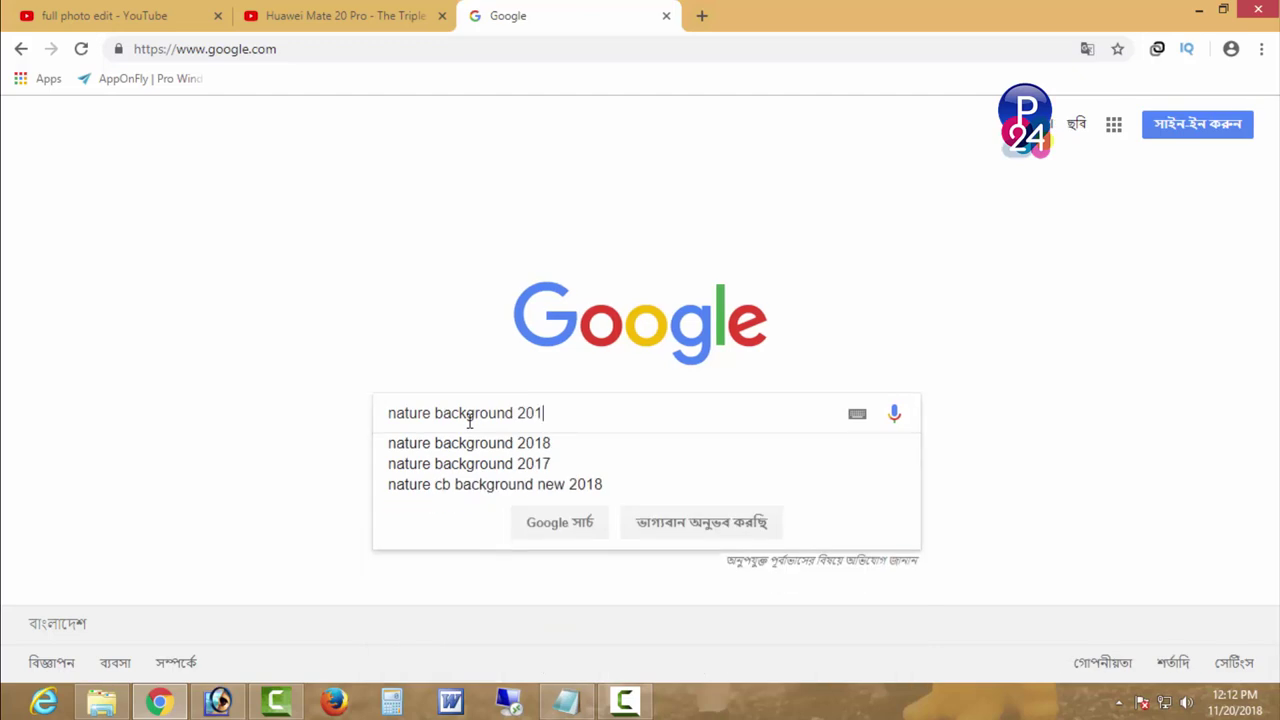
pyautogui.write('9')
pyautogui.press('Return')
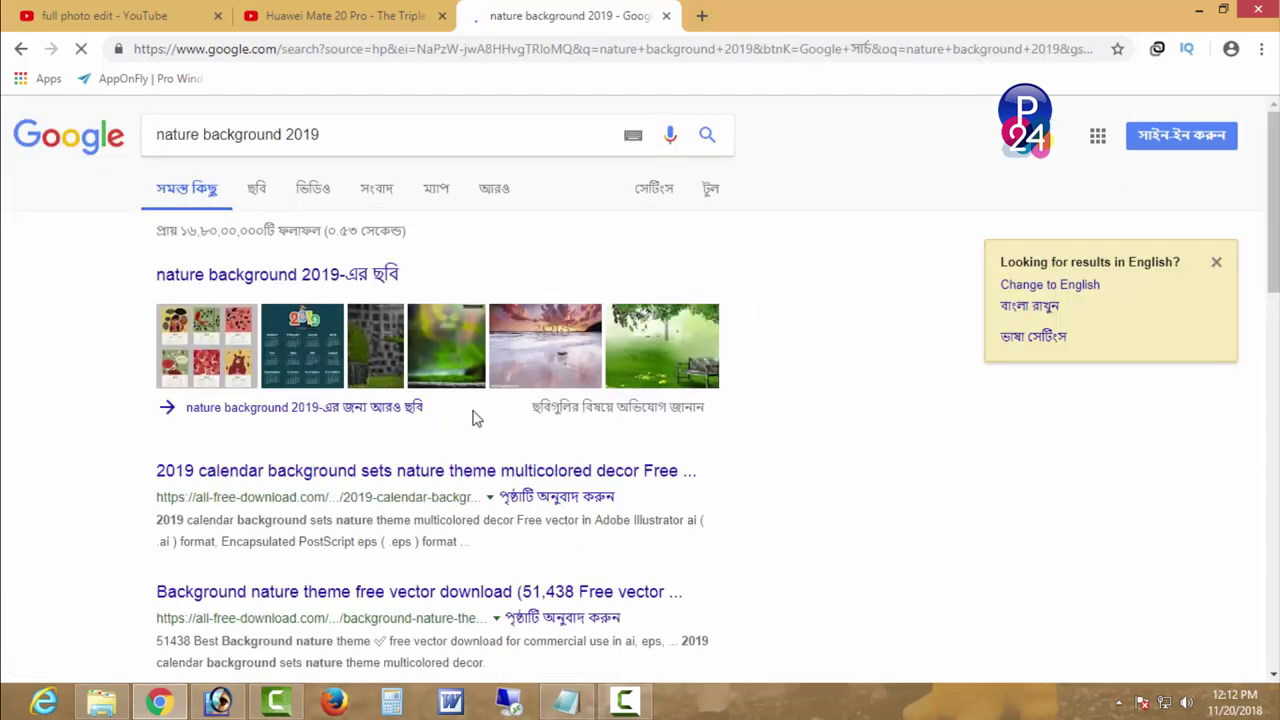
pyautogui.click(257, 198)
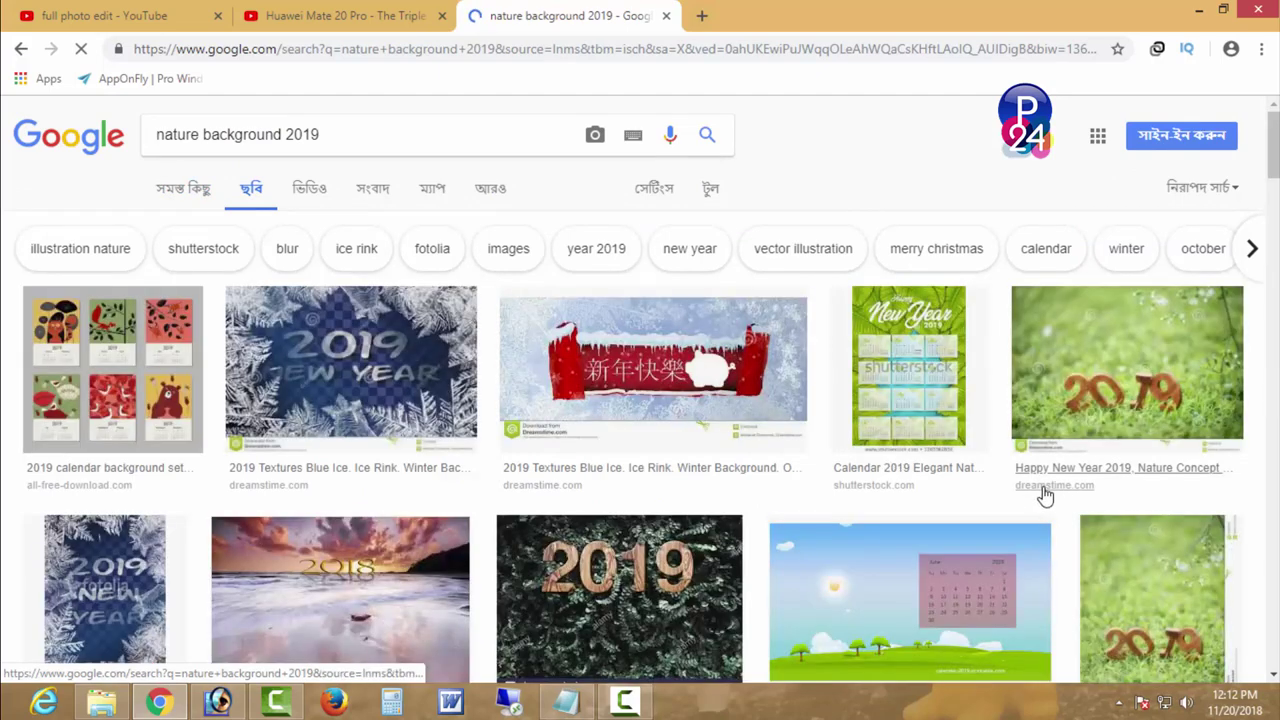
# - Scroll through the nature background image results, then return to the top
pyautogui.scroll(-3, 943, 513)
pyautogui.scroll(-1, 943, 513)
pyautogui.scroll(-1, 943, 513)
pyautogui.scroll(-5, 943, 513)
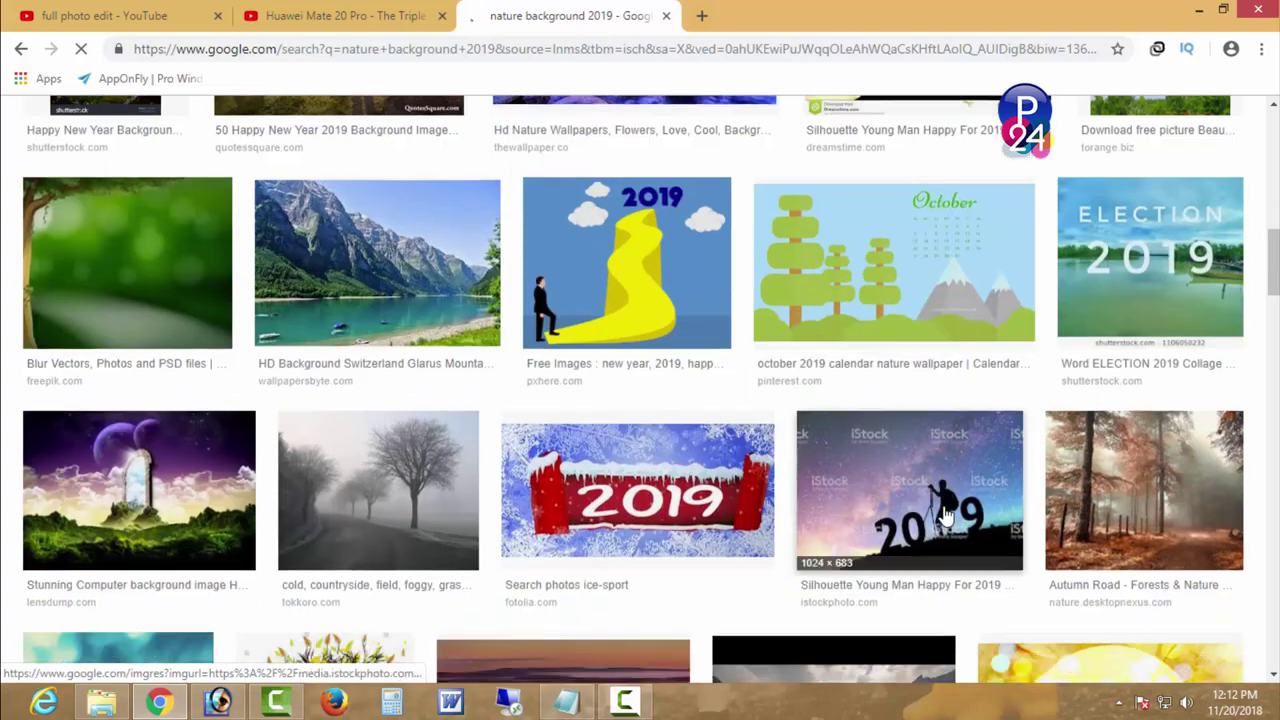
pyautogui.scroll(-2, 943, 513)
pyautogui.scroll(-2, 943, 513)
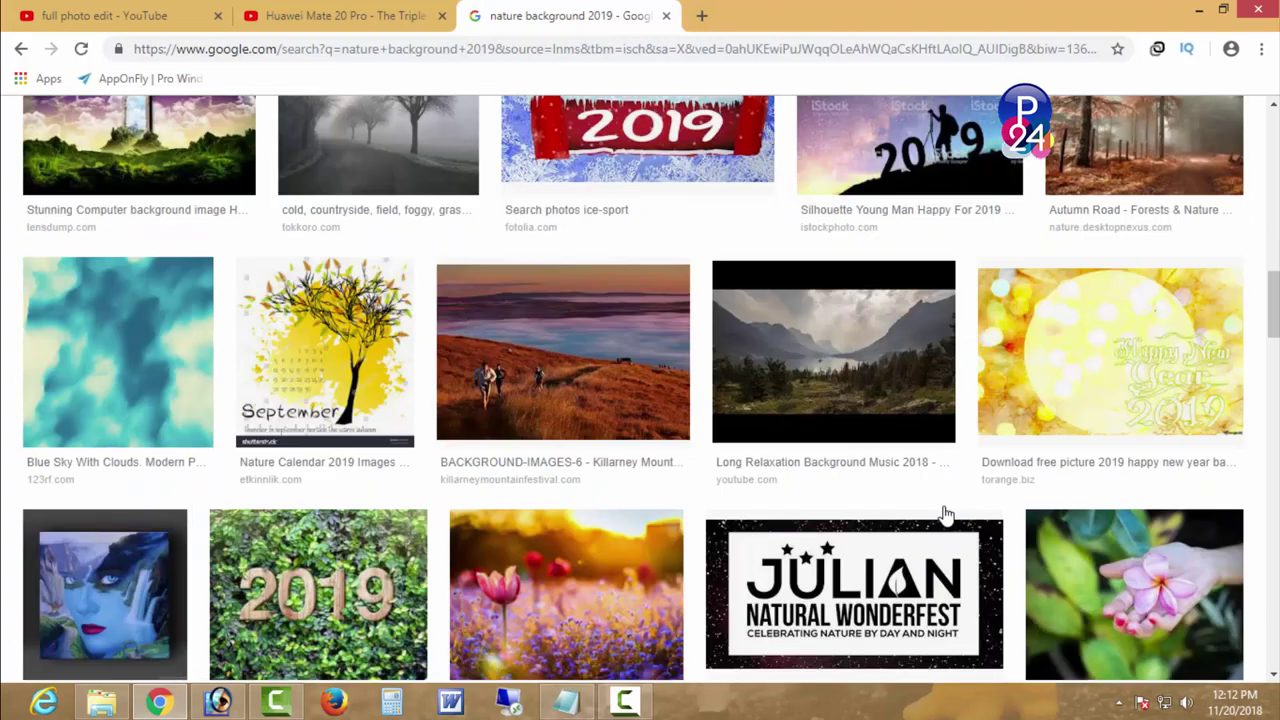
pyautogui.scroll(-2, 945, 514)
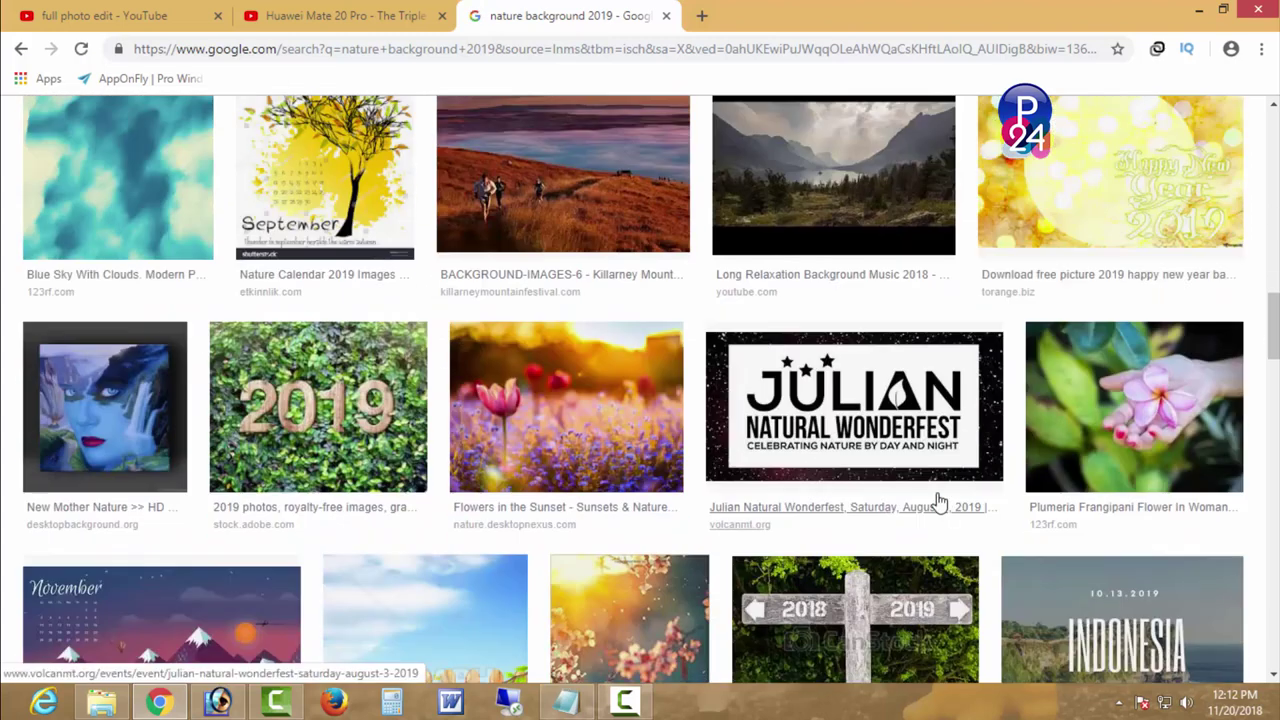
pyautogui.scroll(-3, 940, 503)
pyautogui.scroll(-2, 909, 497)
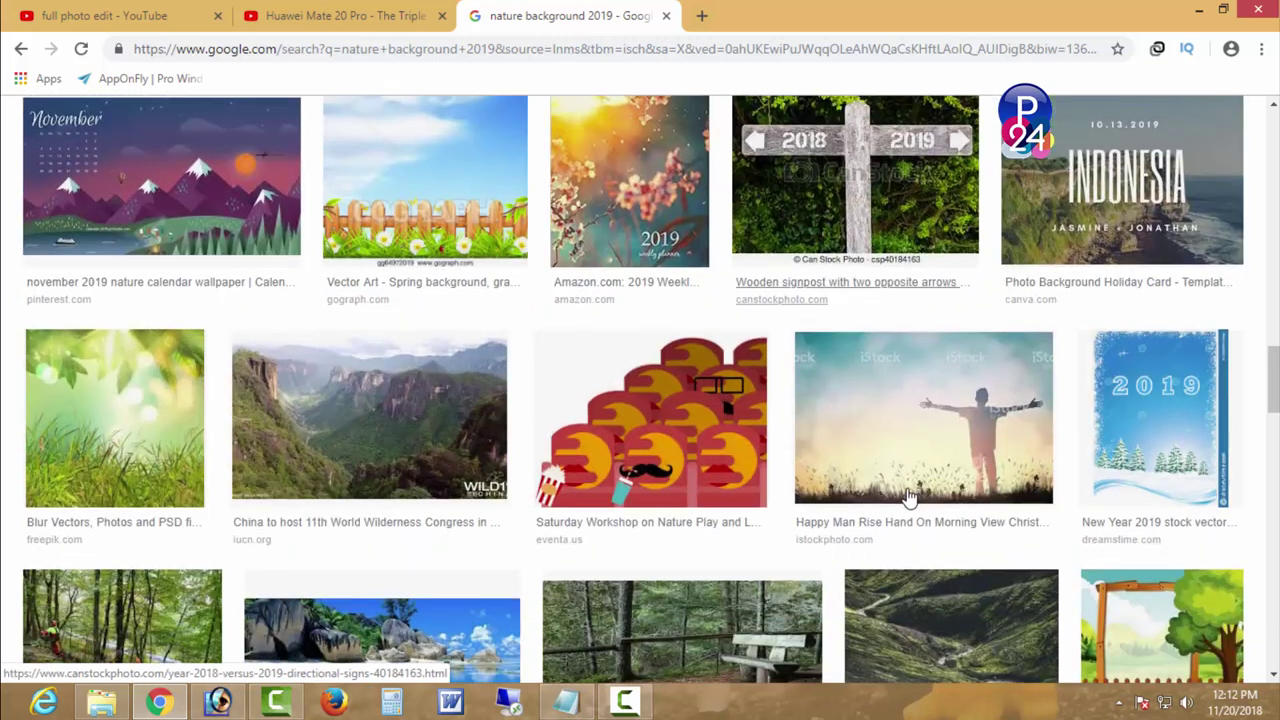
pyautogui.scroll(-3, 908, 495)
pyautogui.scroll(-3, 880, 501)
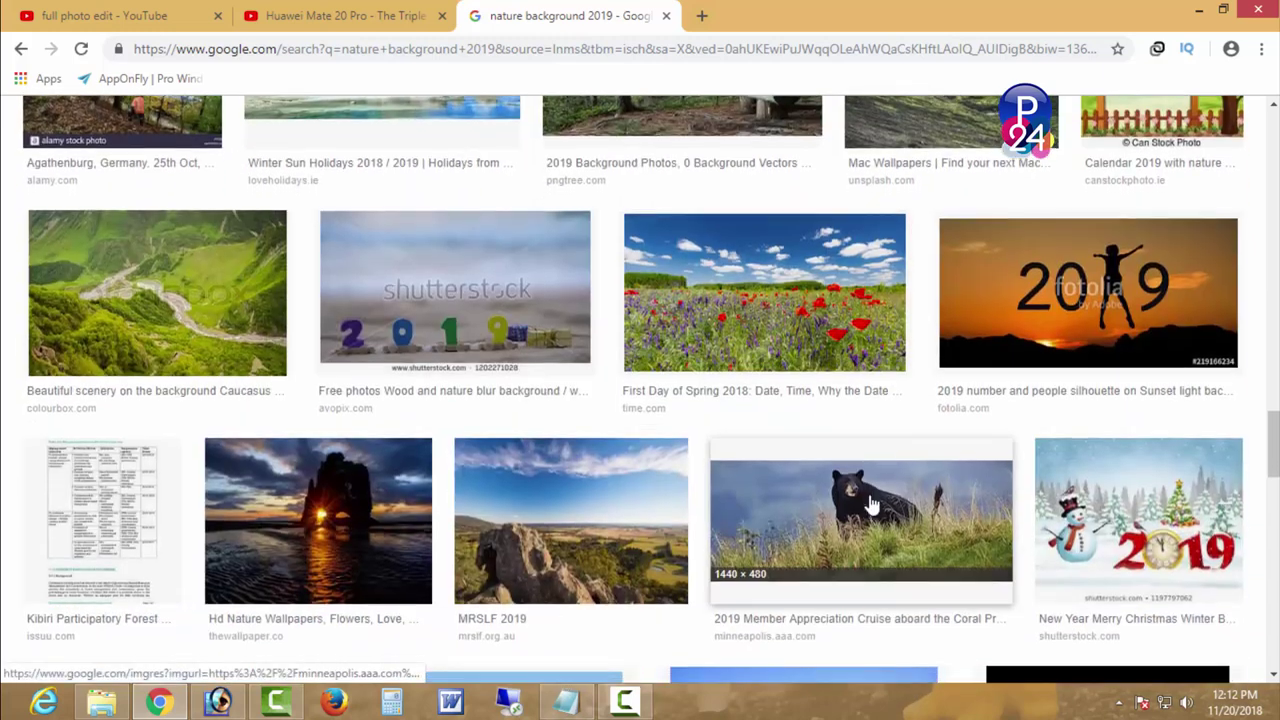
pyautogui.scroll(-4, 900, 500)
pyautogui.scroll(-3, 900, 500)
pyautogui.scroll(-3, 902, 500)
pyautogui.scroll(-1, 902, 500)
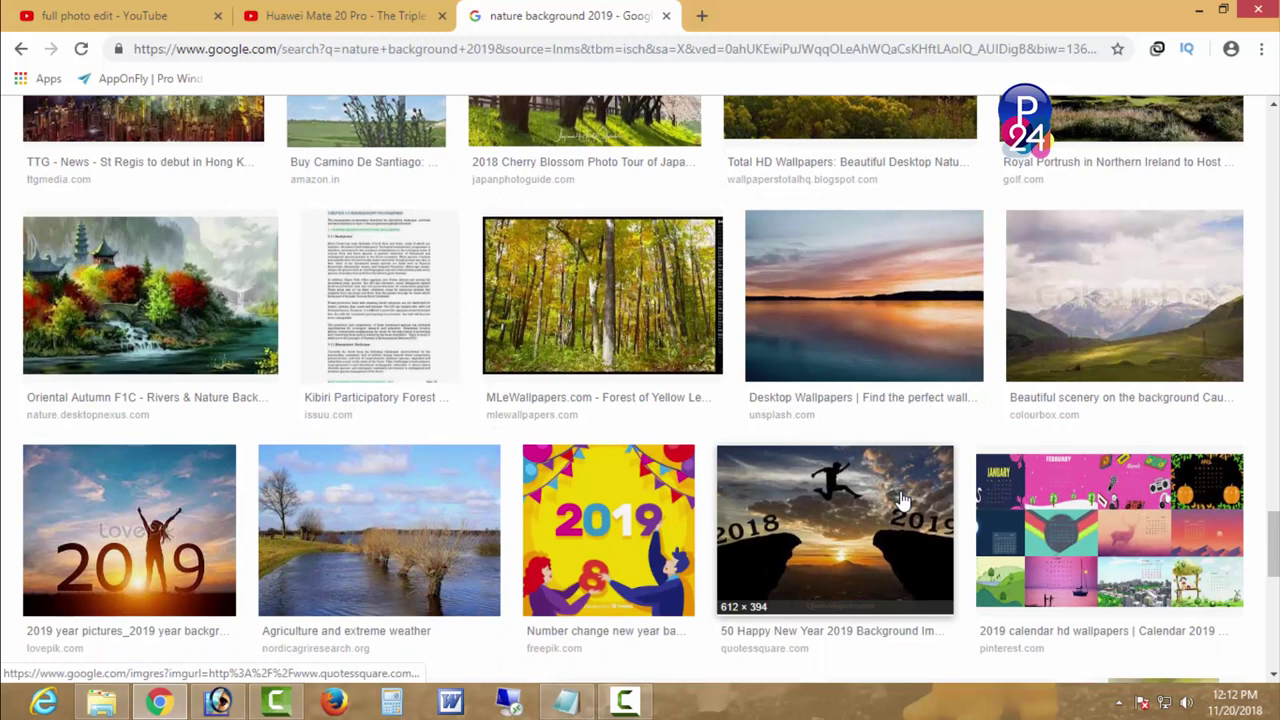
pyautogui.scroll(-2, 902, 500)
pyautogui.scroll(-1, 902, 498)
pyautogui.scroll(-1, 902, 498)
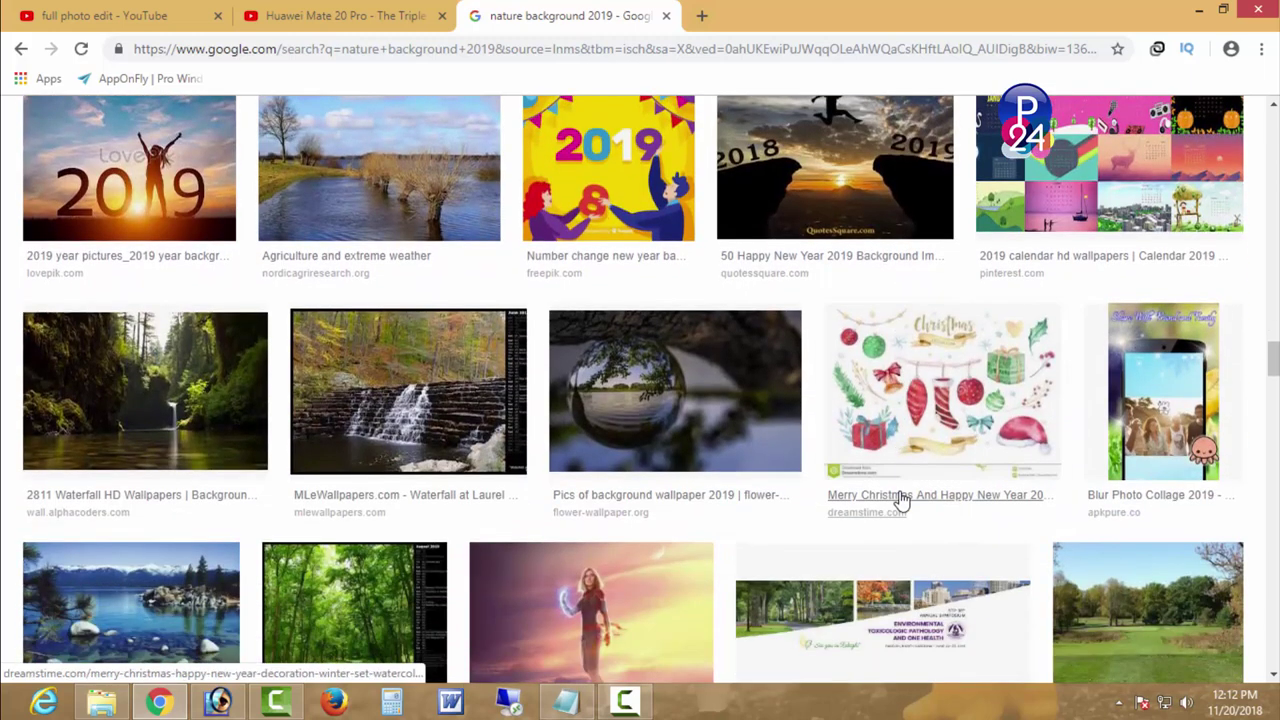
pyautogui.scroll(-2, 902, 498)
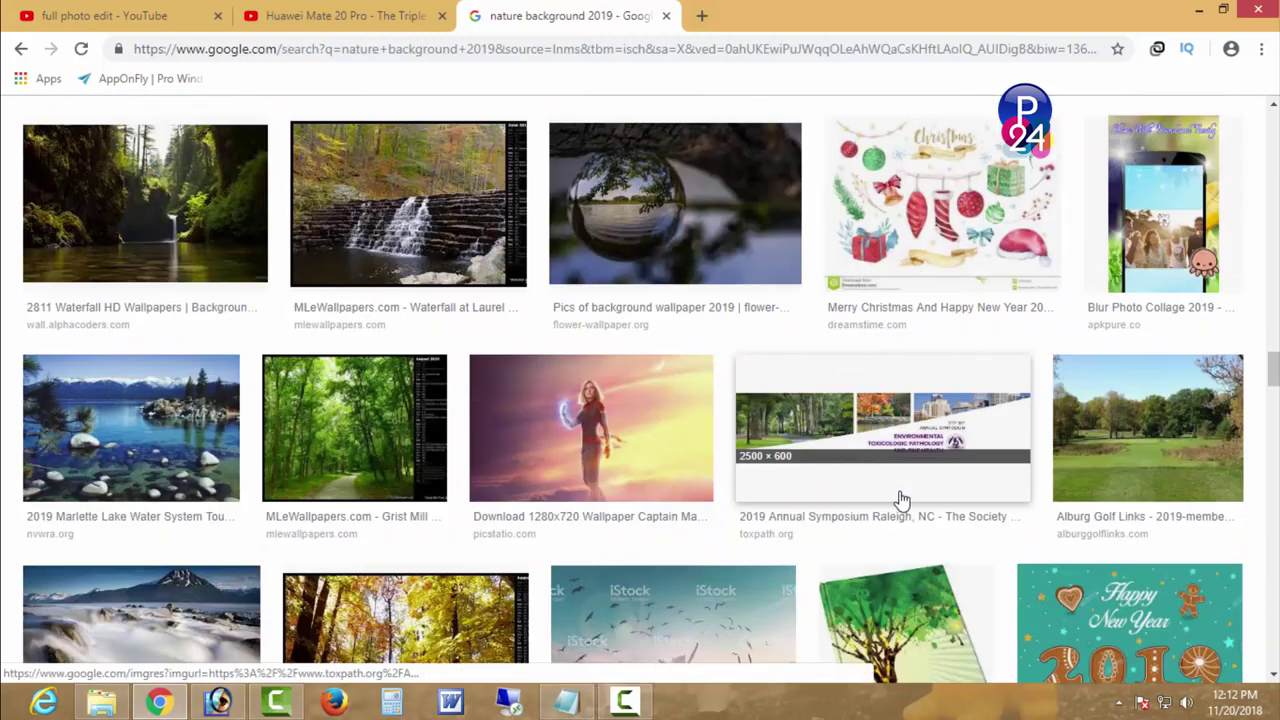
pyautogui.scroll(-3, 902, 500)
pyautogui.scroll(-3, 640, 390)
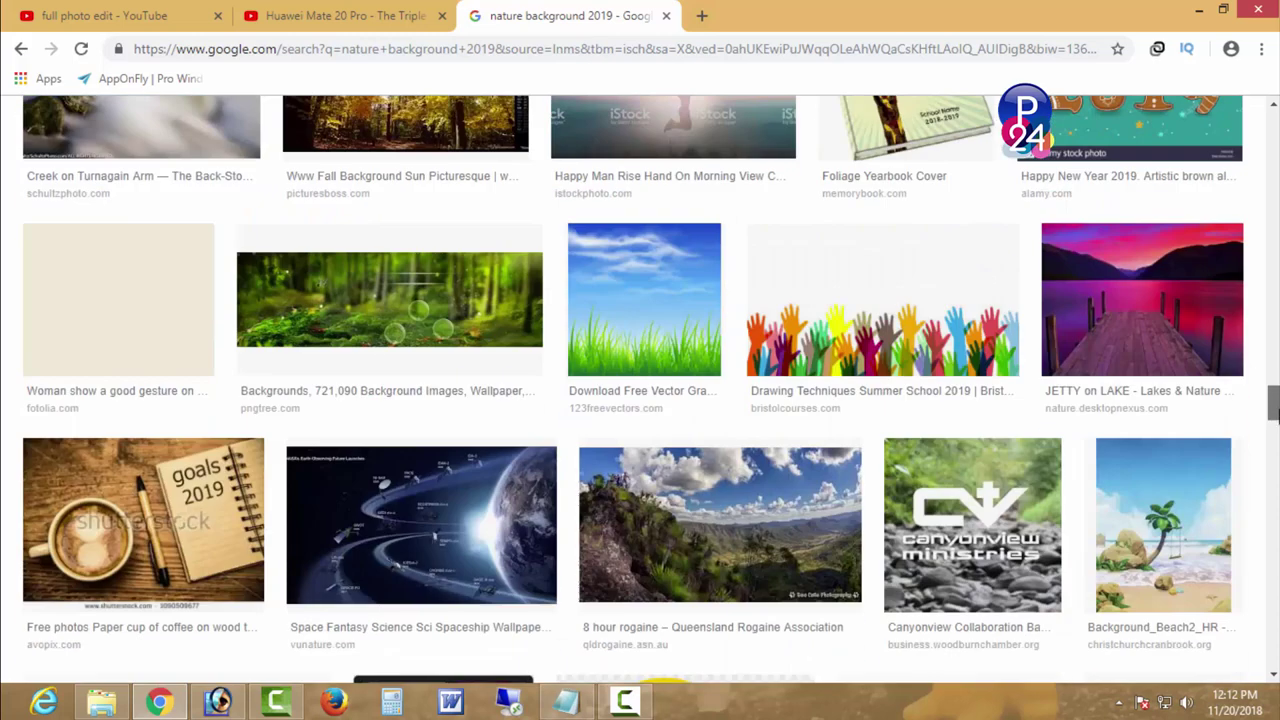
pyautogui.scroll(-4, 640, 390)
pyautogui.scroll(-3, 640, 390)
pyautogui.scroll(-3, 640, 390)
pyautogui.scroll(-1, 640, 390)
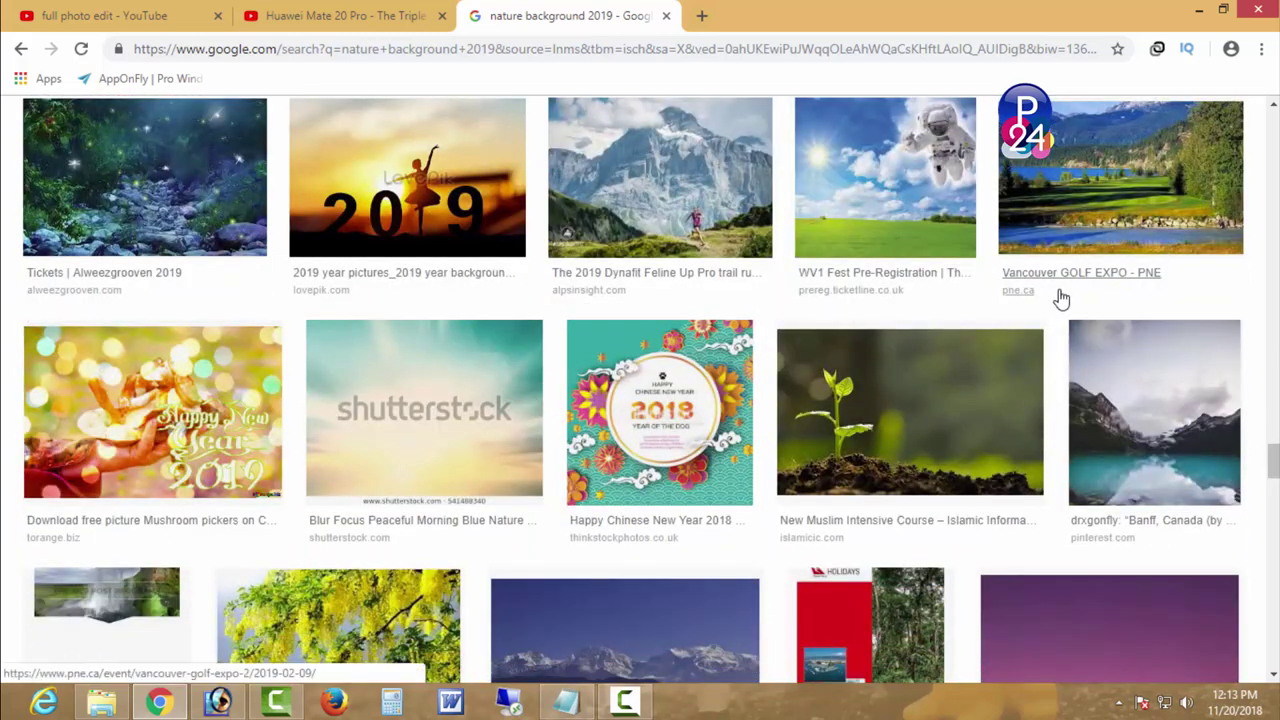
pyautogui.scroll(-5, 1015, 240)
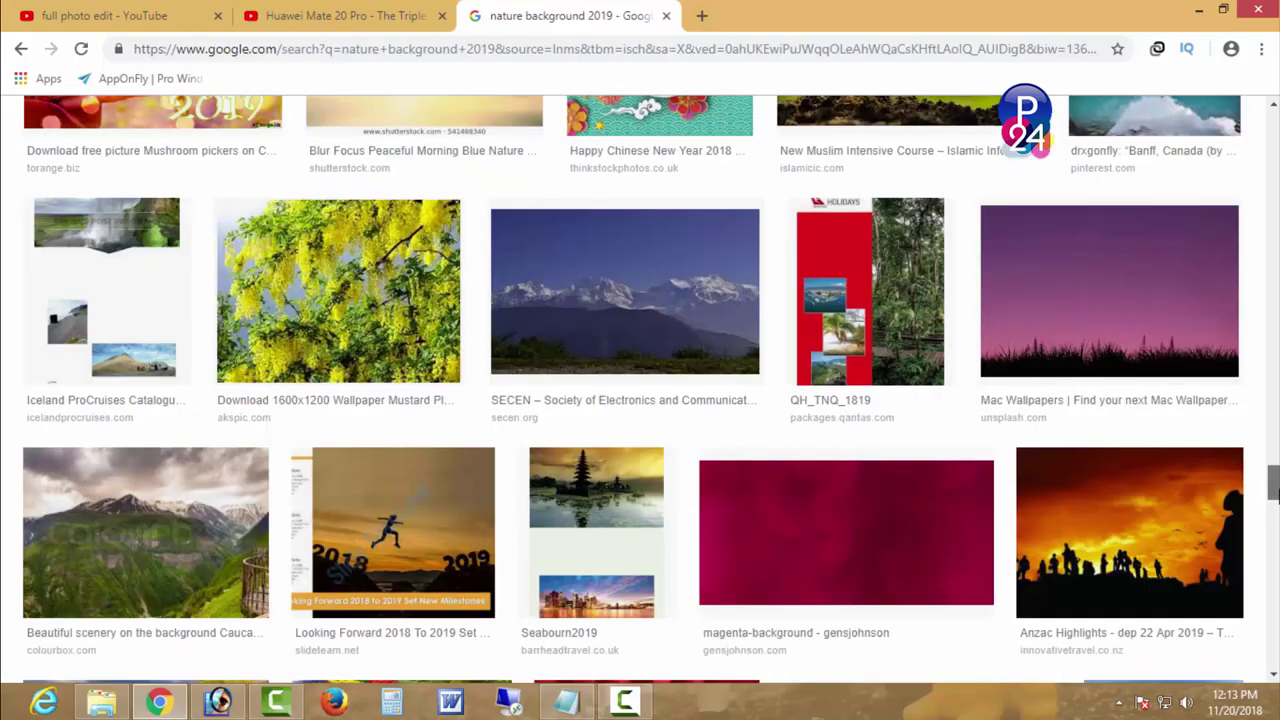
pyautogui.scroll(-2, 1015, 240)
pyautogui.scroll(-5, 640, 390)
pyautogui.scroll(-5, 640, 390)
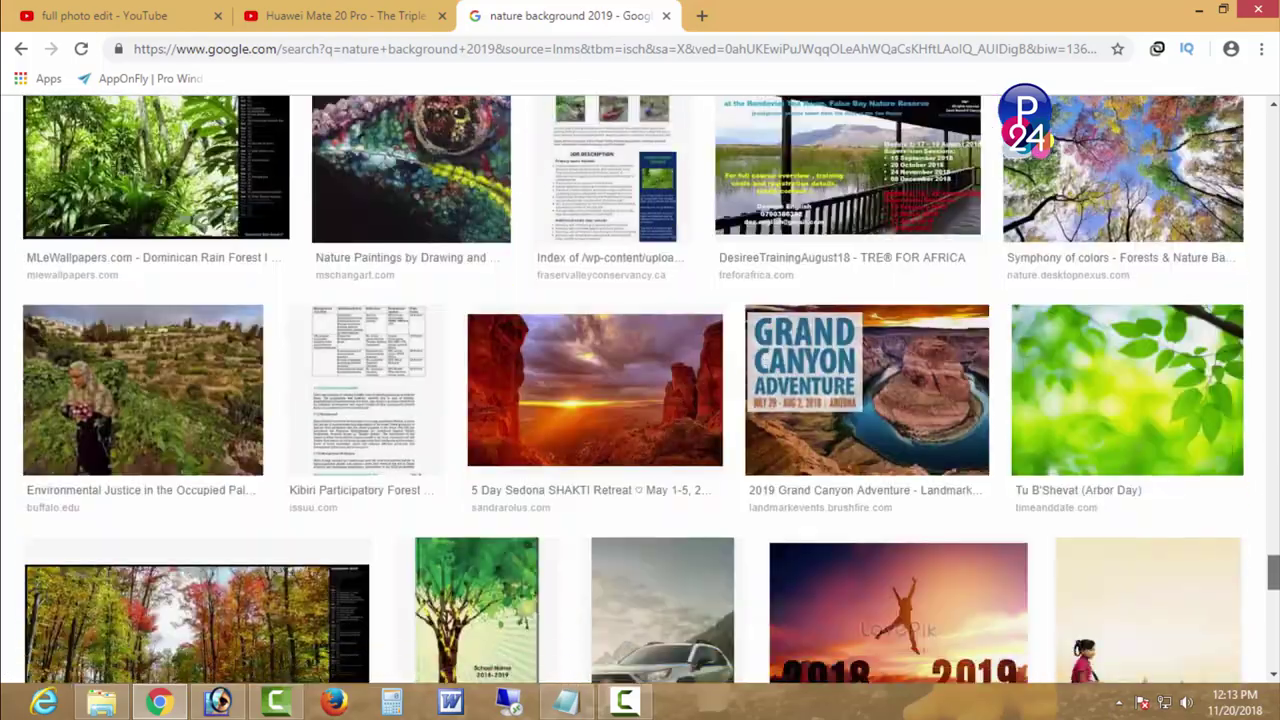
pyautogui.scroll(-5, 640, 390)
pyautogui.scroll(-5, 640, 390)
pyautogui.moveTo(1273, 213); pyautogui.dragTo(1273, 85)
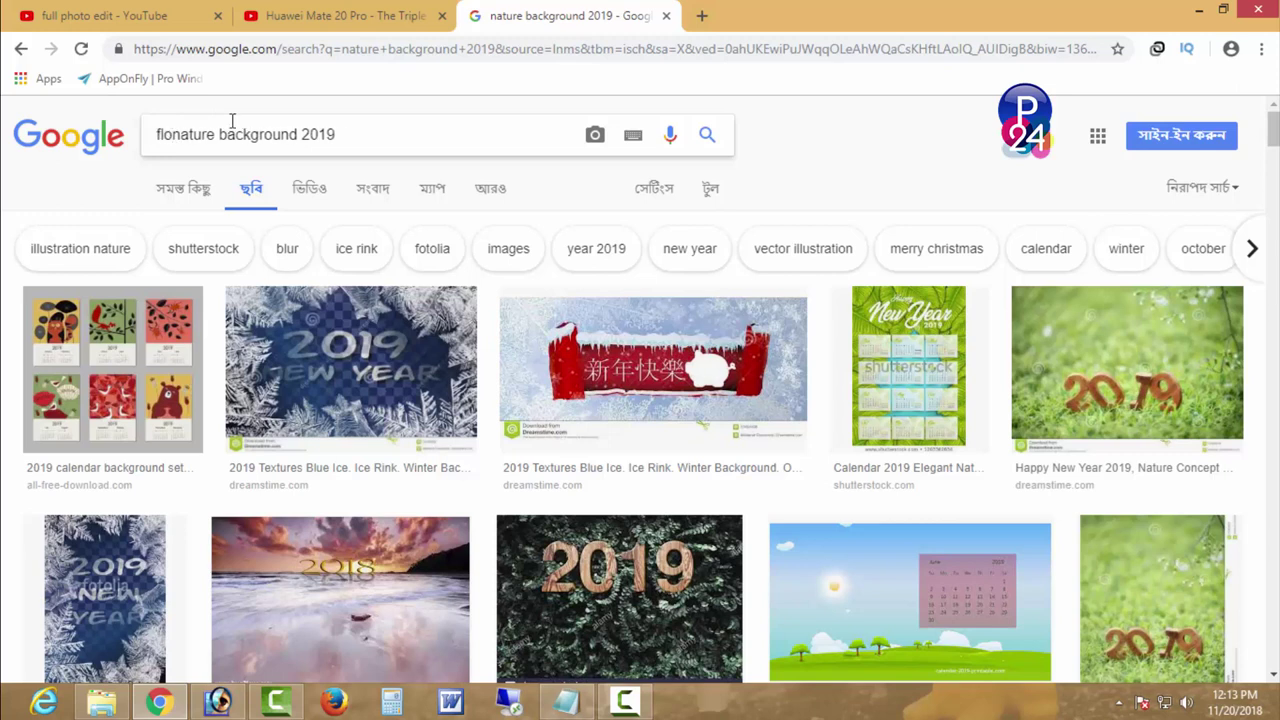
# - Search images for 'flower nature background' and scroll through the results
pyautogui.press('BackSpace')
pyautogui.press('BackSpace')
pyautogui.press('BackSpace')
pyautogui.press('Return')
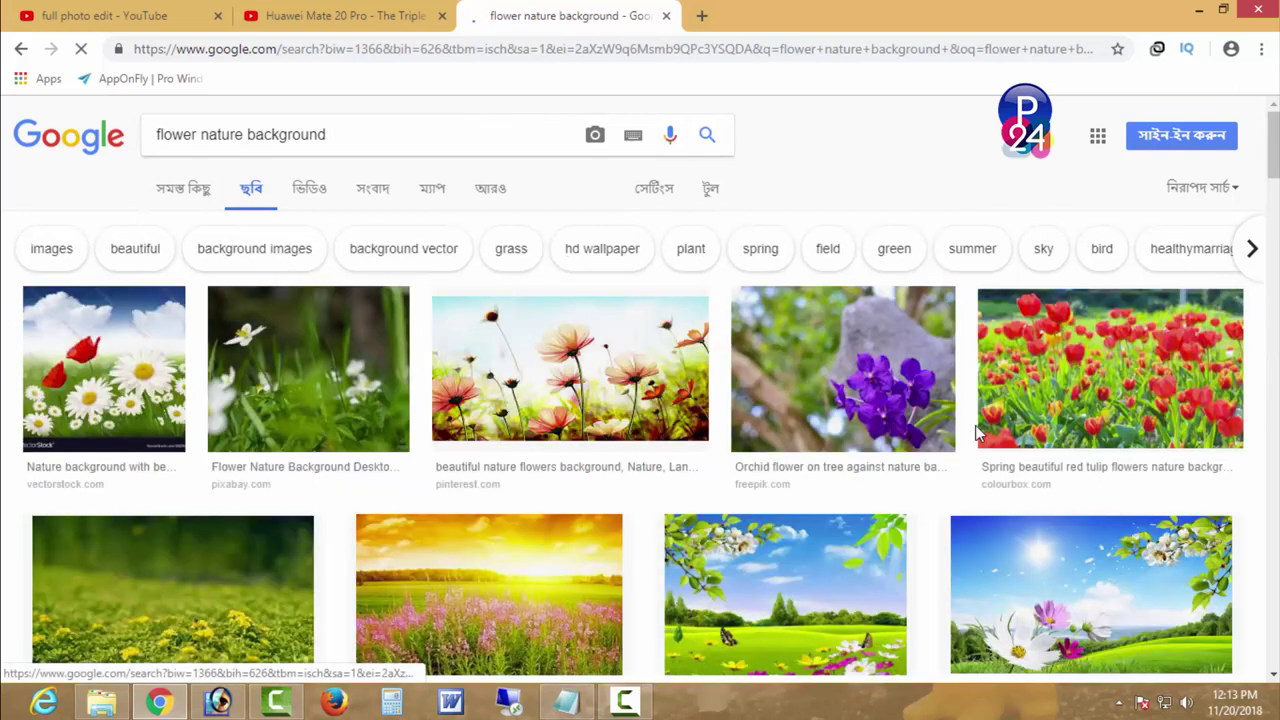
pyautogui.scroll(-3, 979, 430)
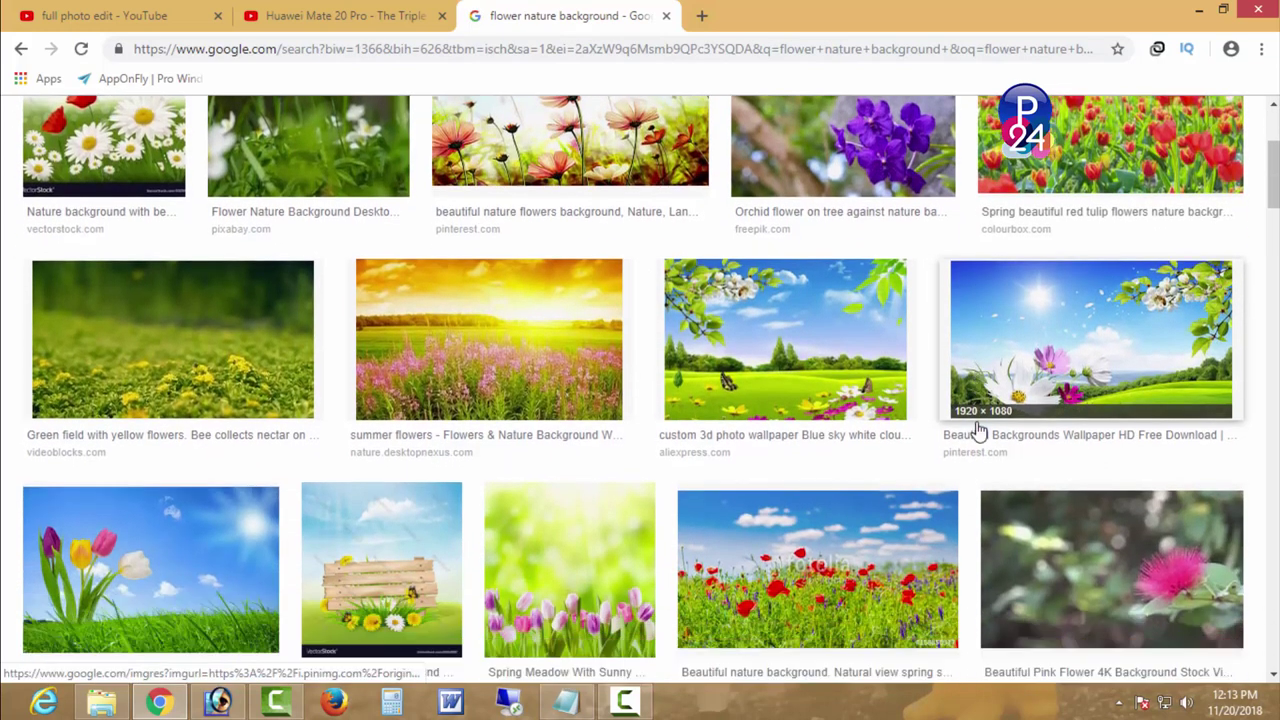
pyautogui.scroll(-4, 979, 430)
pyautogui.scroll(-2, 979, 430)
pyautogui.scroll(-3, 979, 430)
pyautogui.scroll(-3, 979, 430)
pyautogui.scroll(-3, 979, 430)
pyautogui.scroll(-2, 979, 430)
pyautogui.scroll(-3, 979, 430)
pyautogui.scroll(-1, 979, 430)
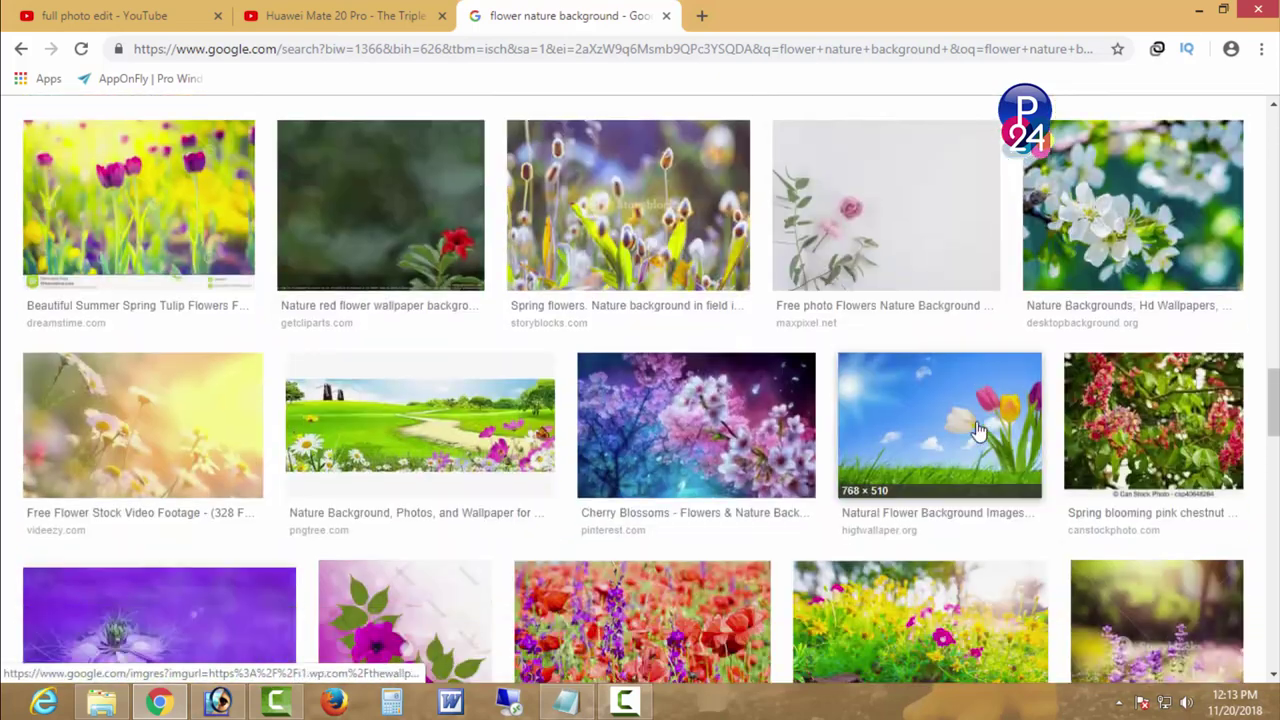
pyautogui.scroll(-4, 979, 430)
pyautogui.scroll(-1, 979, 430)
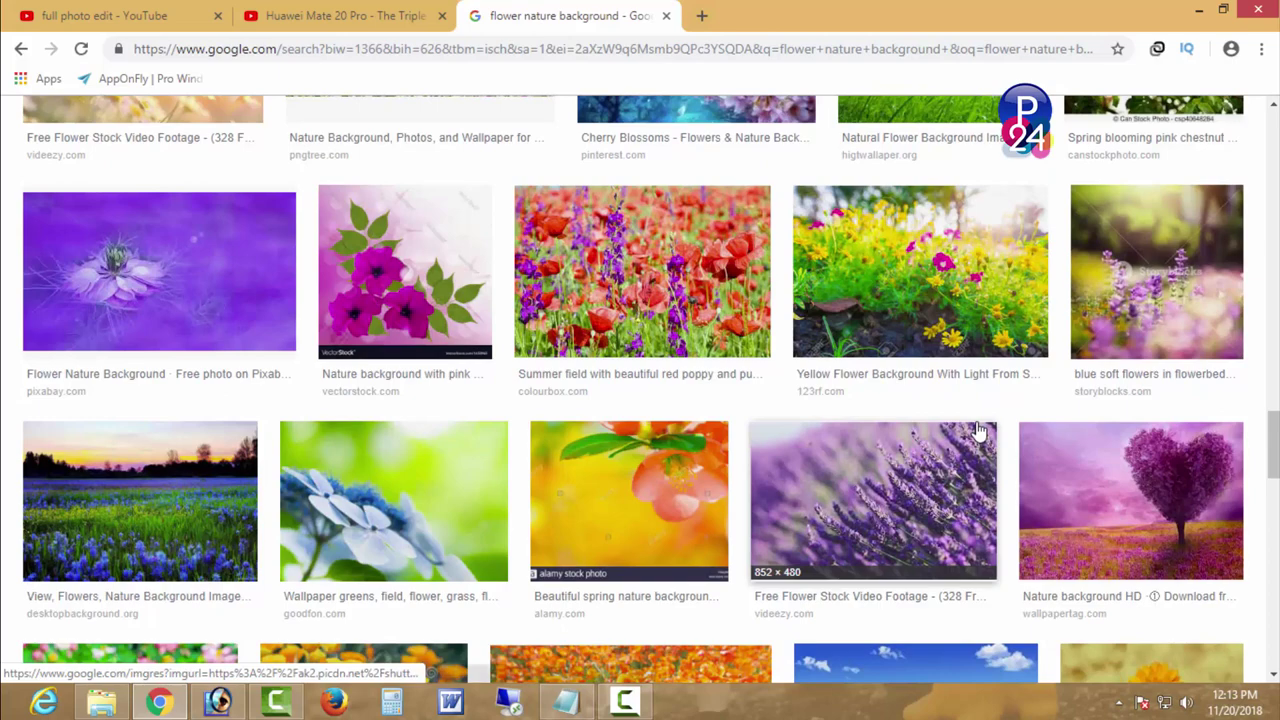
pyautogui.scroll(-2, 979, 430)
pyautogui.scroll(-2, 979, 430)
pyautogui.scroll(-3, 979, 430)
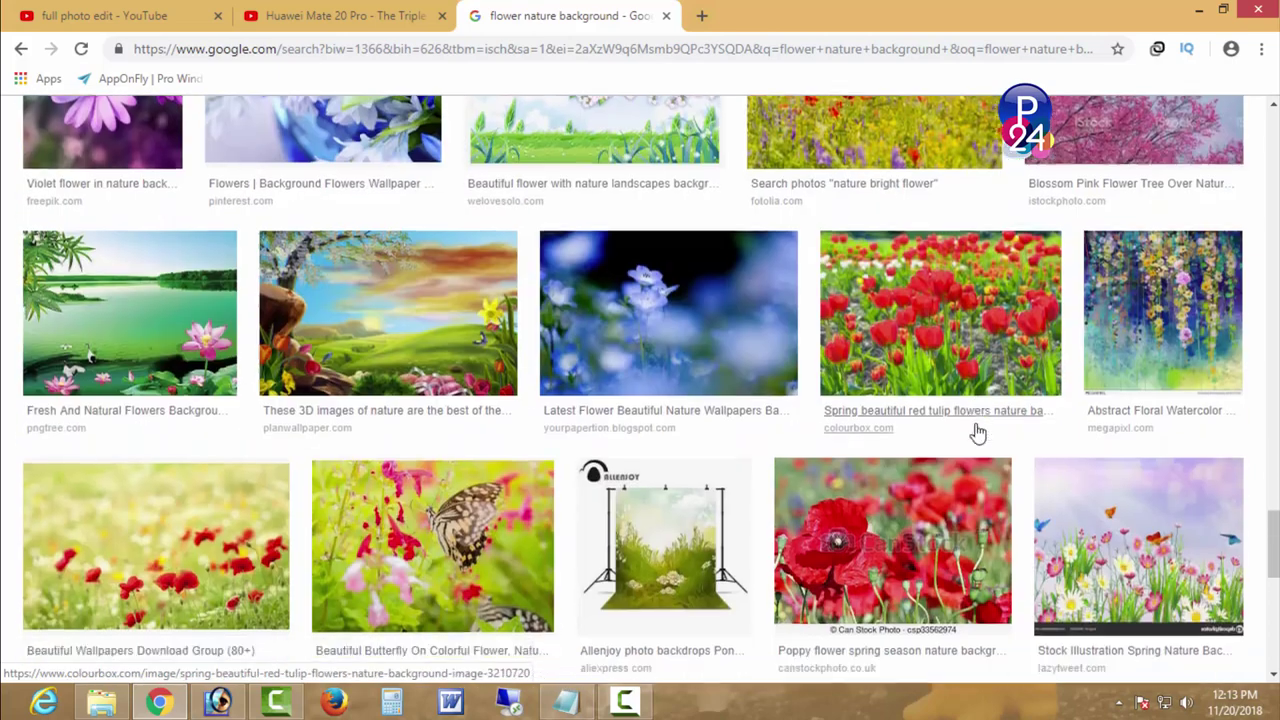
# - Open the lotus lake image's pngtree source page in a new tab, then return to Photoshop
pyautogui.click(160, 235)
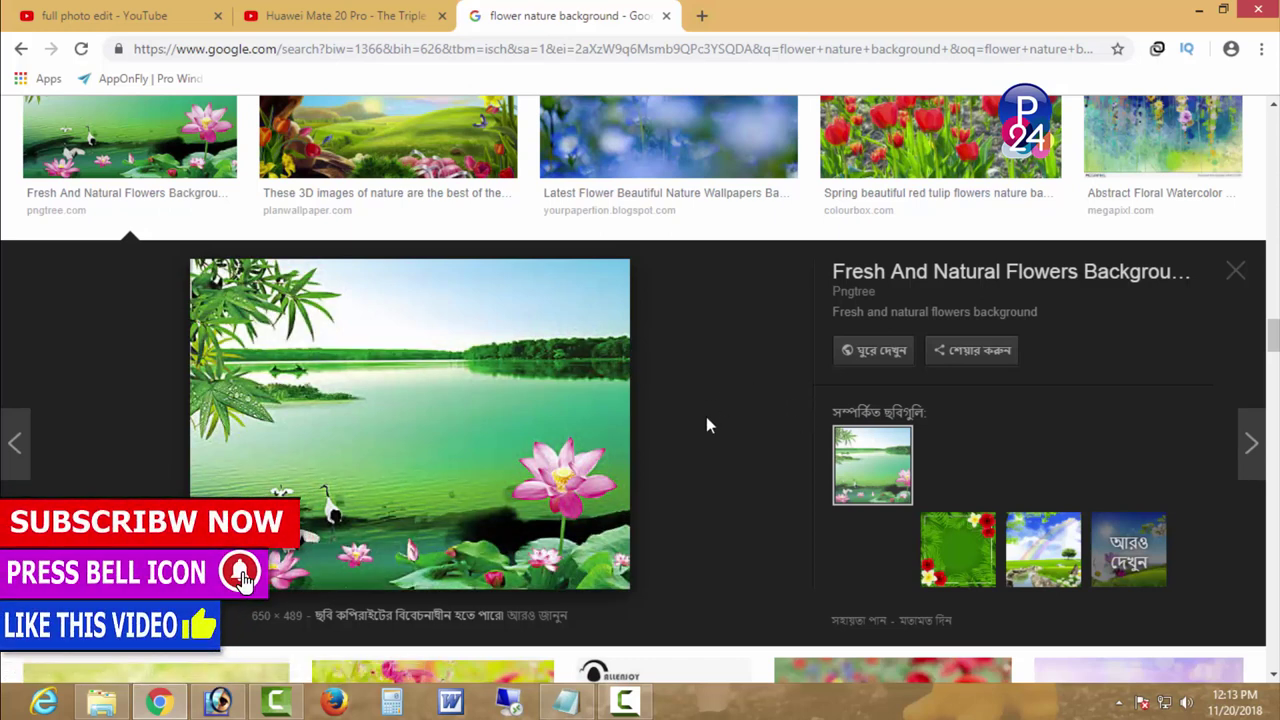
pyautogui.rightClick(448, 404)
pyautogui.click(472, 408)
pyautogui.click(745, 14)
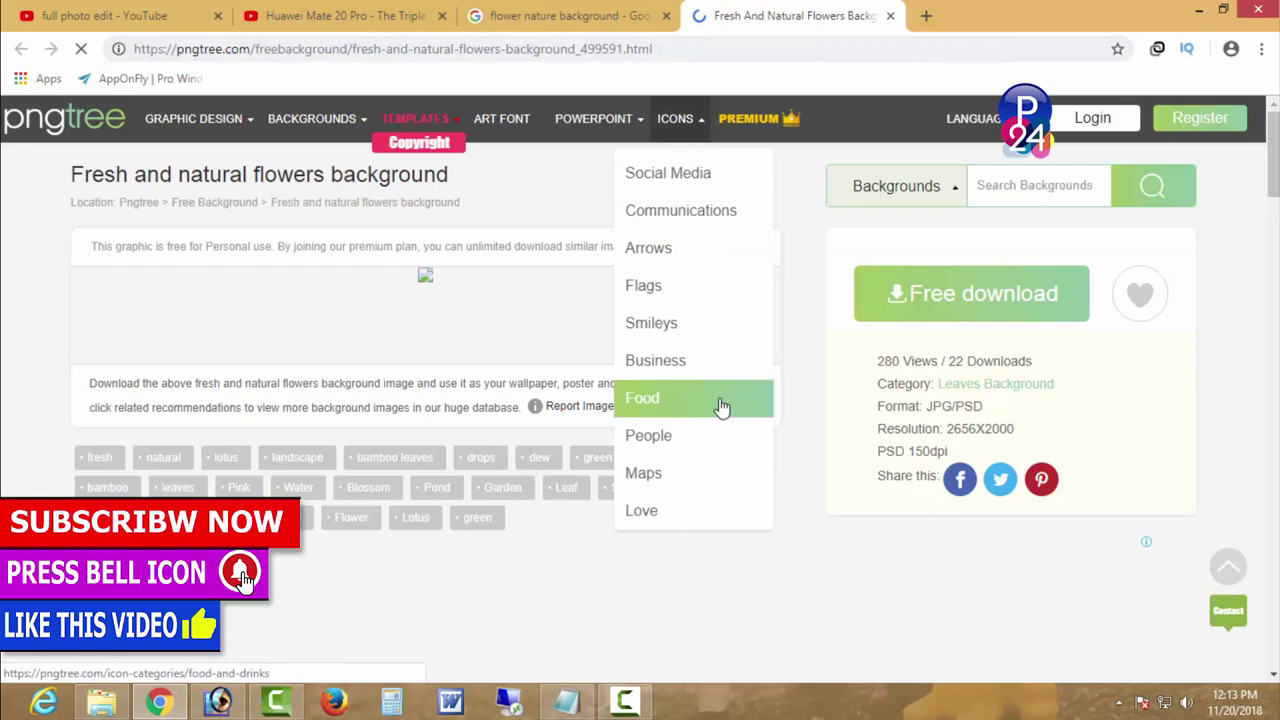
pyautogui.scroll(-1, 530, 380)
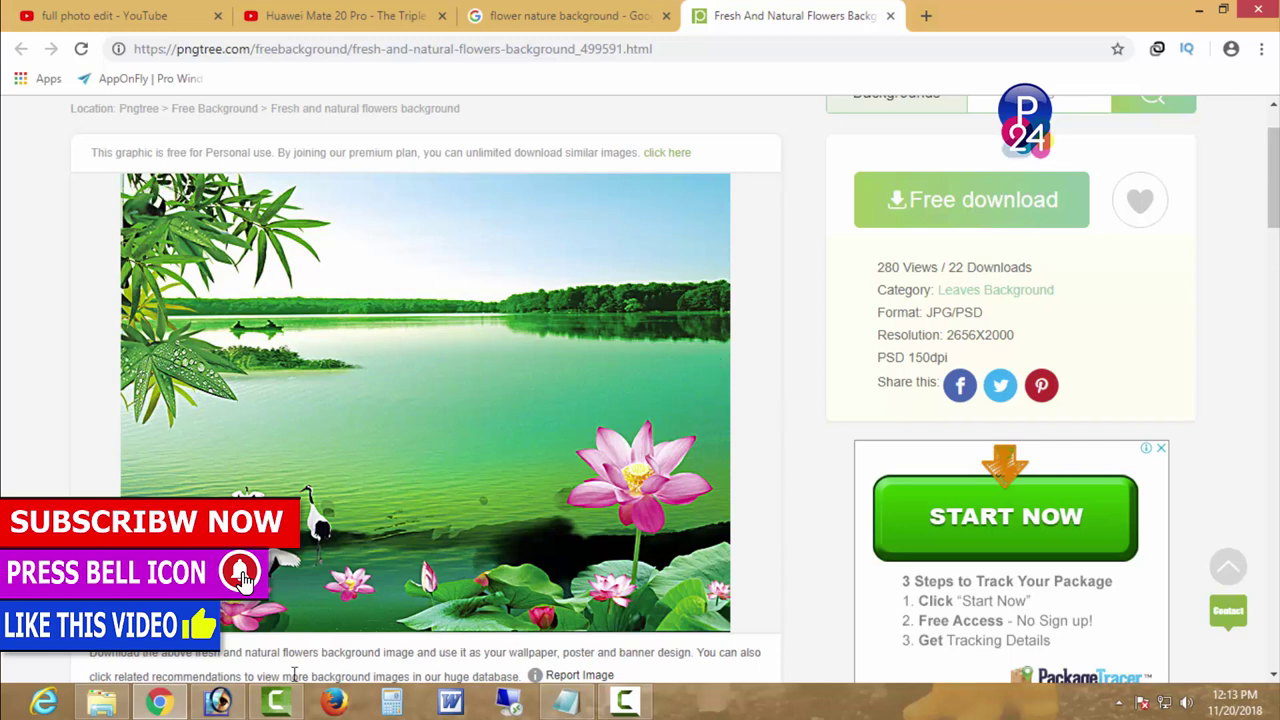
pyautogui.click(218, 702)
# - Paste the browser screenshot into a new document sized to it
pyautogui.hotkey('ctrl', 'n')
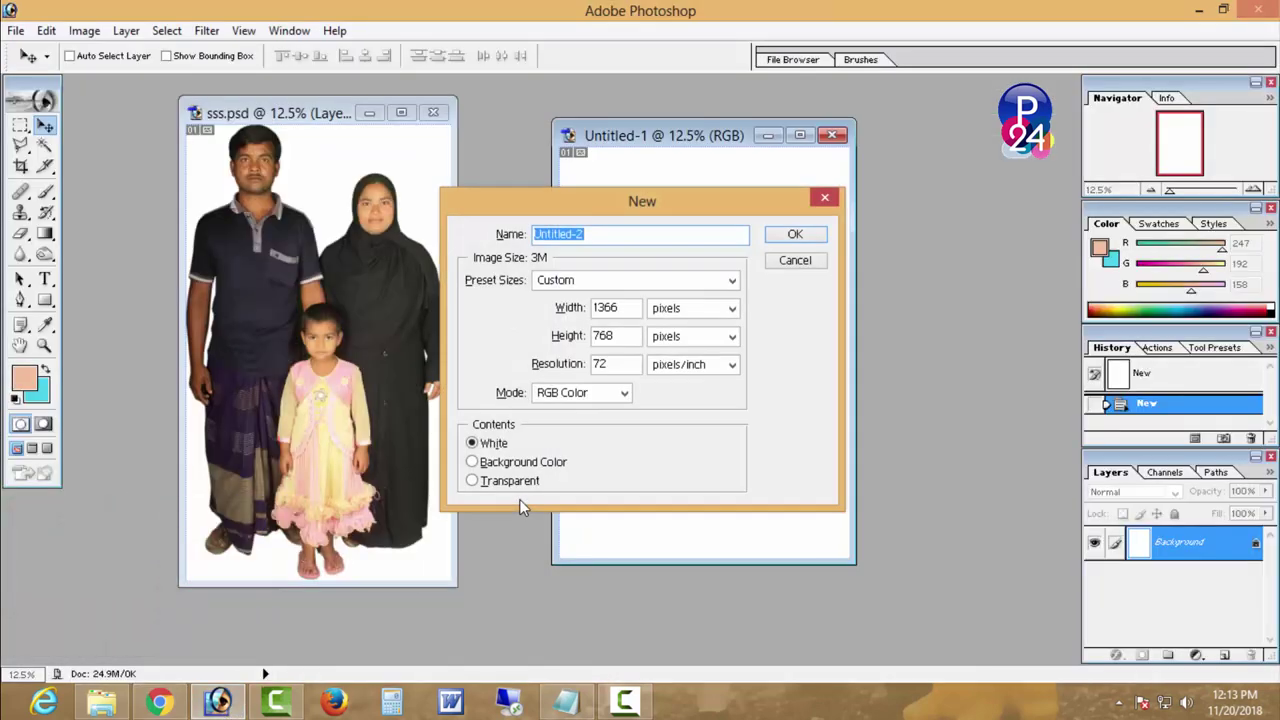
pyautogui.press('Return')
pyautogui.hotkey('ctrl', 'v')
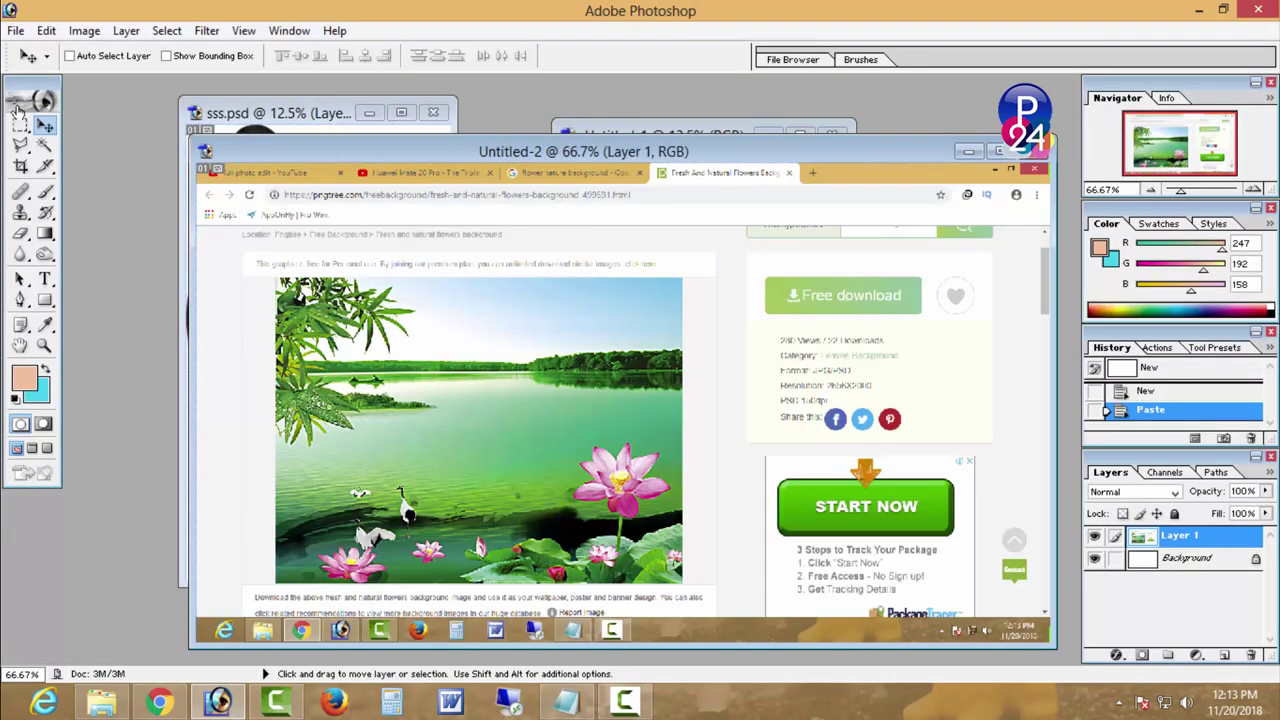
pyautogui.click(20, 124)
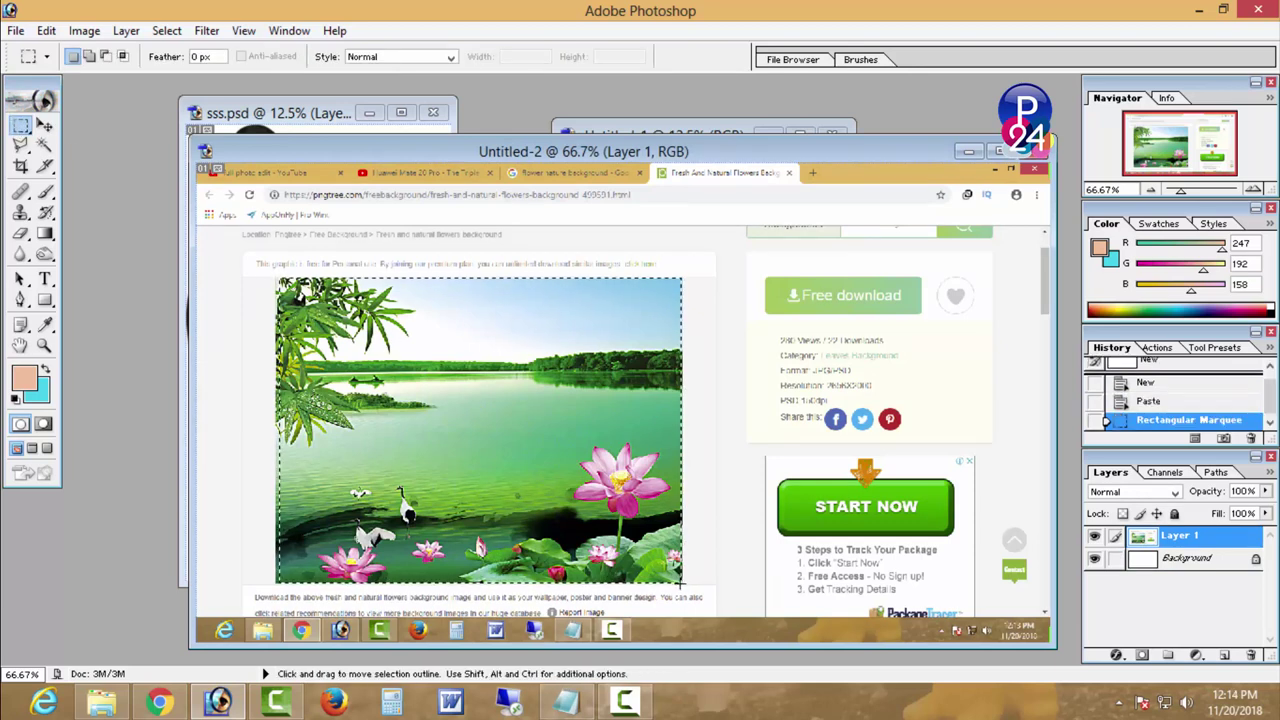
# - Copy the marquee-selected lotus landscape into its own new document
pyautogui.hotkey('ctrl', 'c')
pyautogui.hotkey('ctrl', 'n')
pyautogui.press('Return')
pyautogui.hotkey('ctrl', 'v')
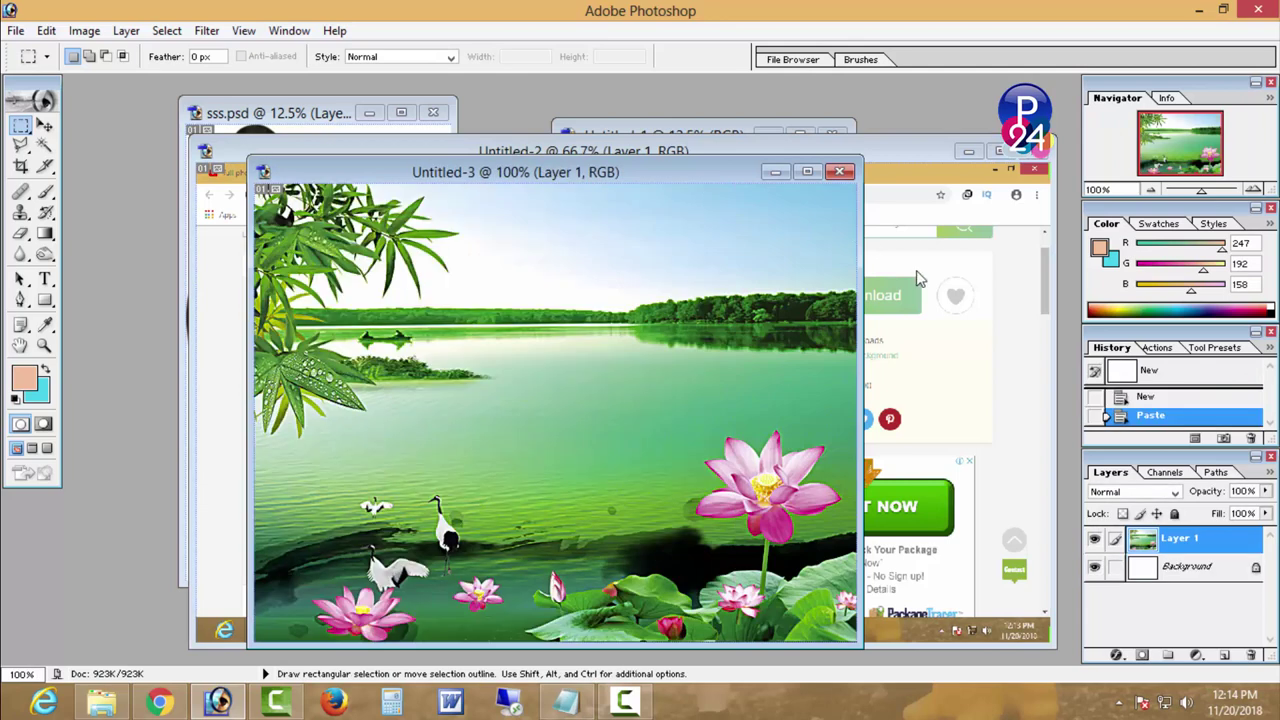
# - Close the screenshot document without saving
pyautogui.click(920, 280)
pyautogui.hotkey('ctrl', 'w')
pyautogui.click(646, 272)
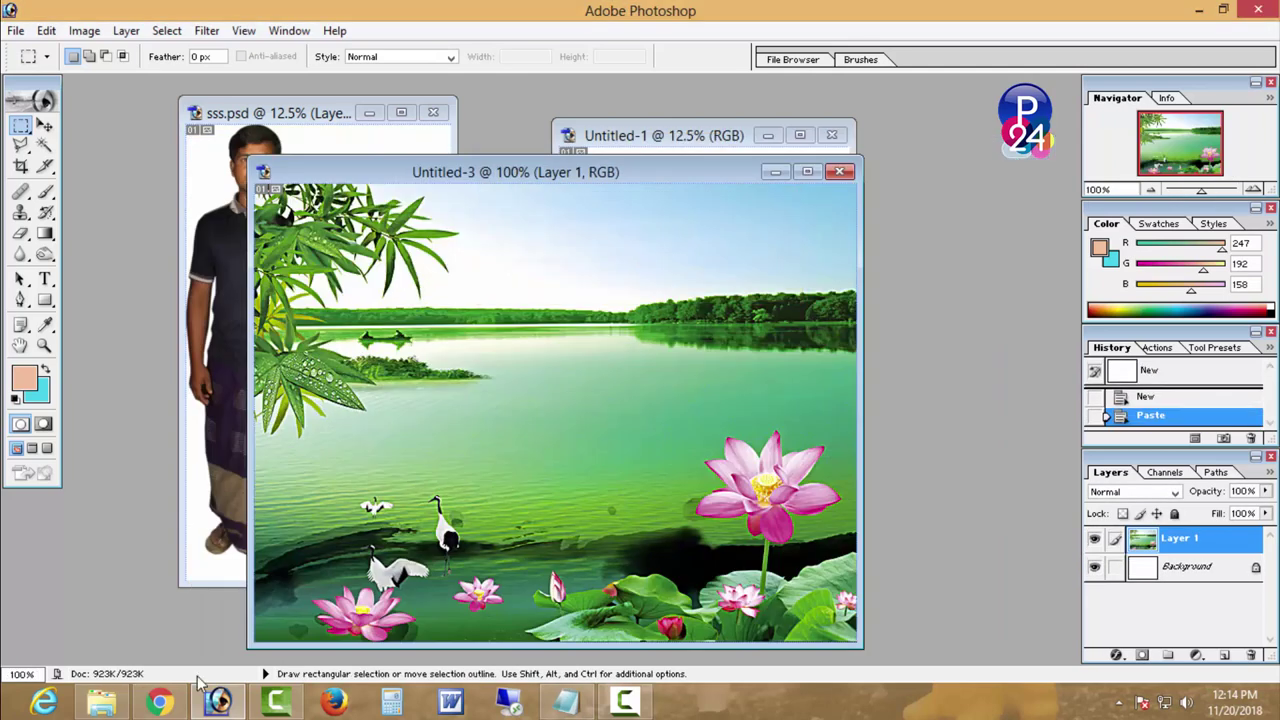
# - Close the pngtree page and browse back up the image results
pyautogui.click(160, 702)
pyautogui.scroll(1, 524, 260)
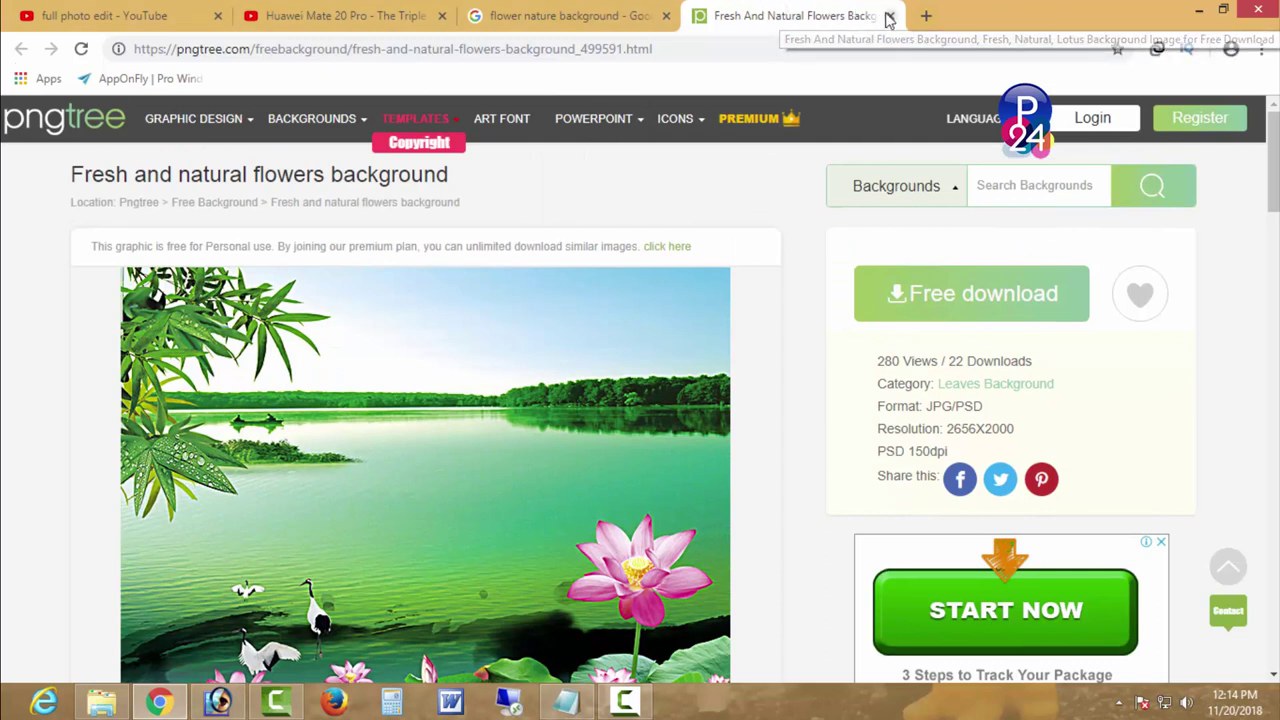
pyautogui.click(889, 16)
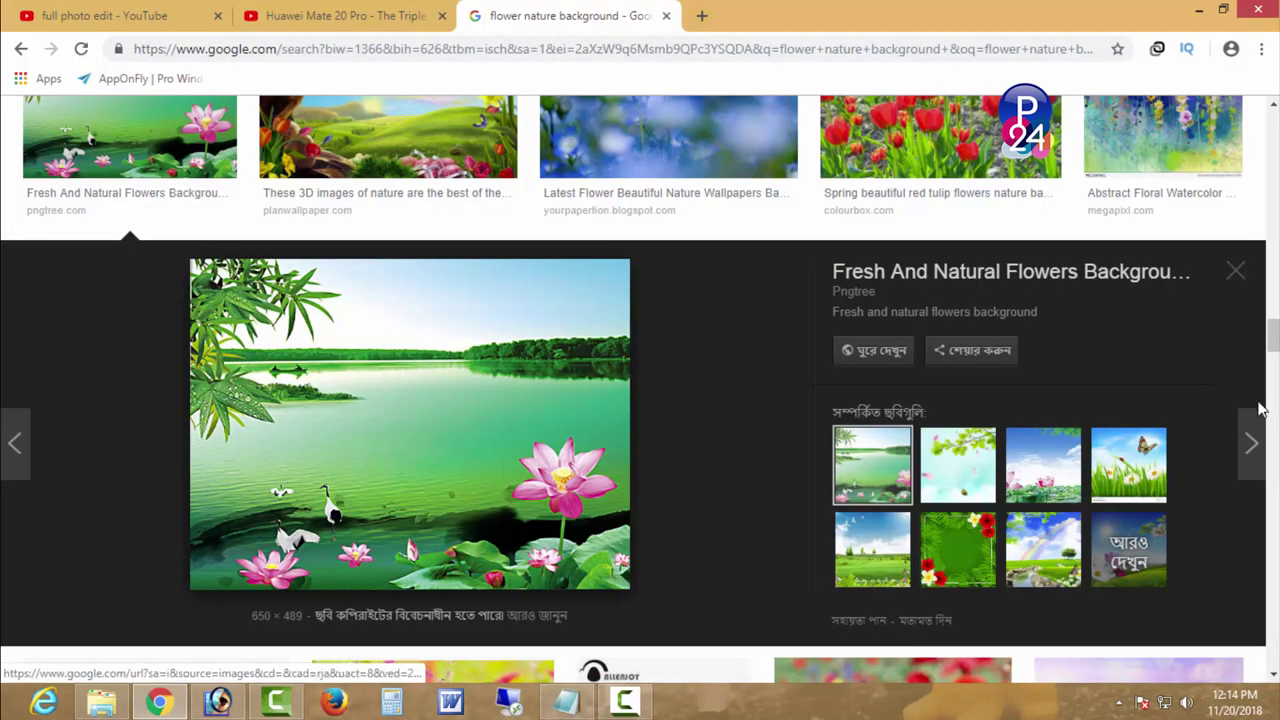
pyautogui.click(1145, 484)
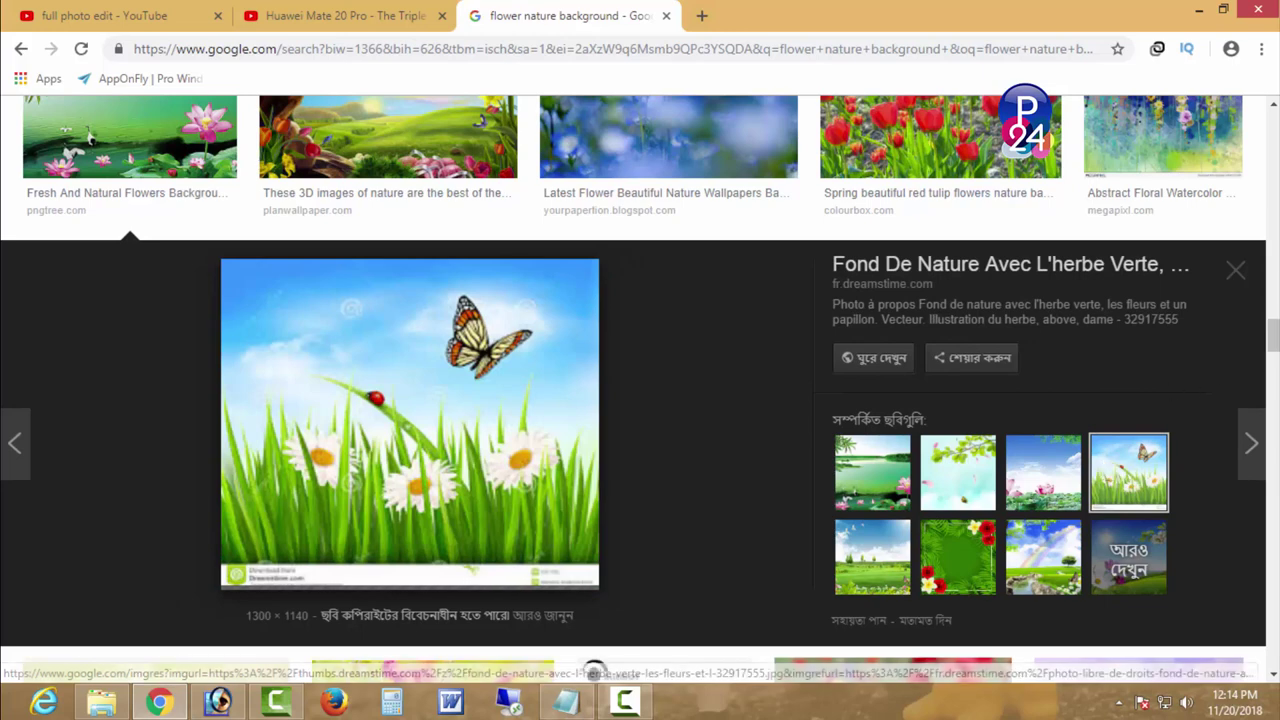
pyautogui.click(1234, 272)
pyautogui.scroll(2, 675, 459)
pyautogui.scroll(3, 700, 450)
pyautogui.scroll(3, 850, 430)
pyautogui.scroll(5, 910, 415)
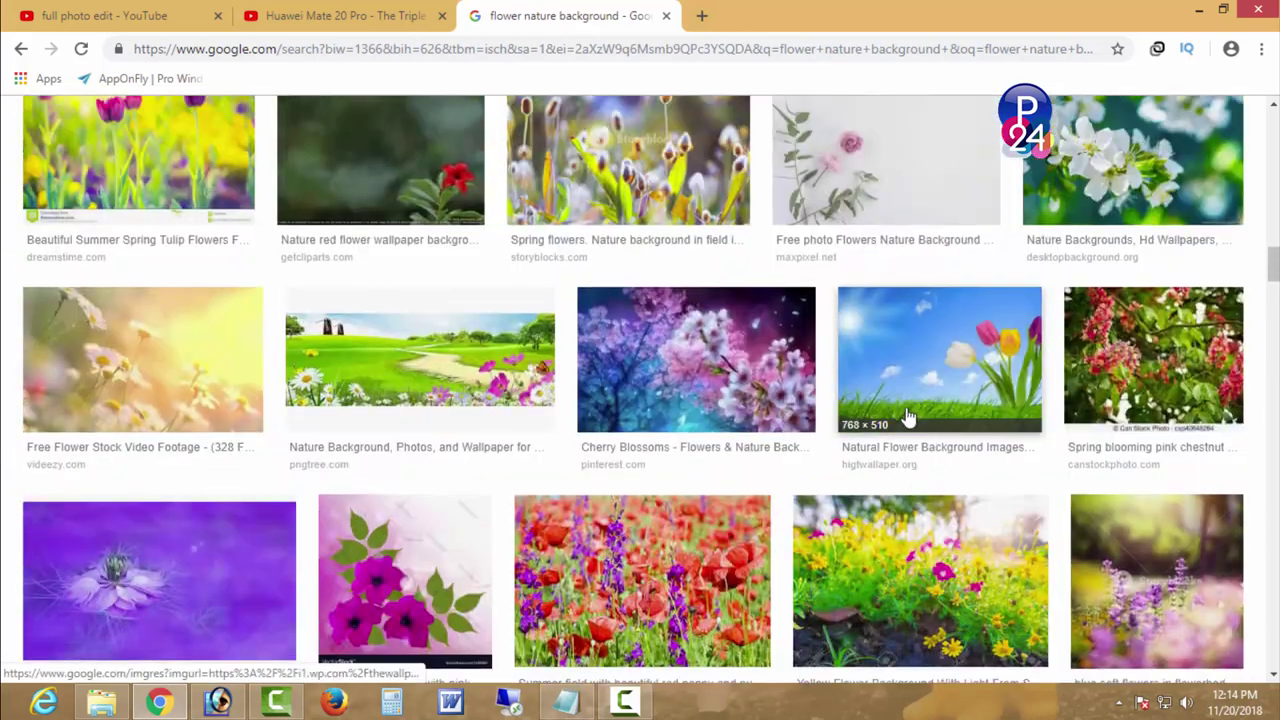
# - Preview the Nature Background meadow image, check its pngtree page, and choose Save image as
pyautogui.click(466, 362)
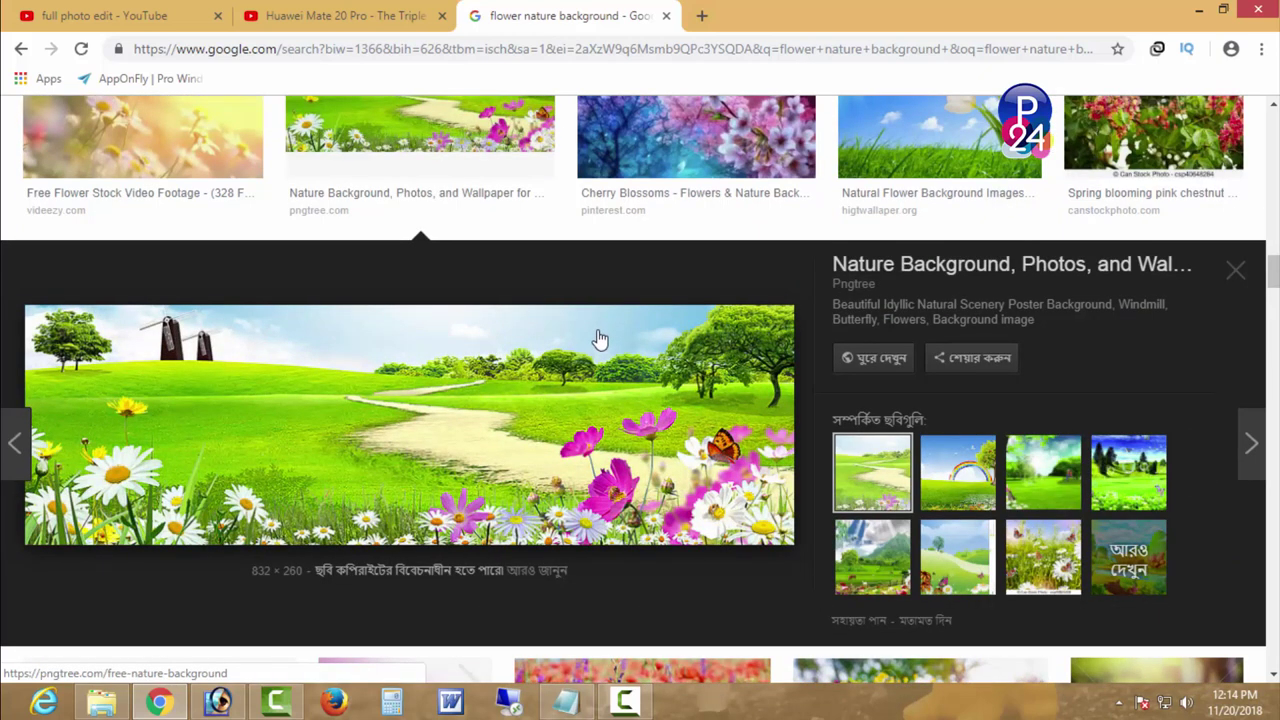
pyautogui.rightClick(390, 386)
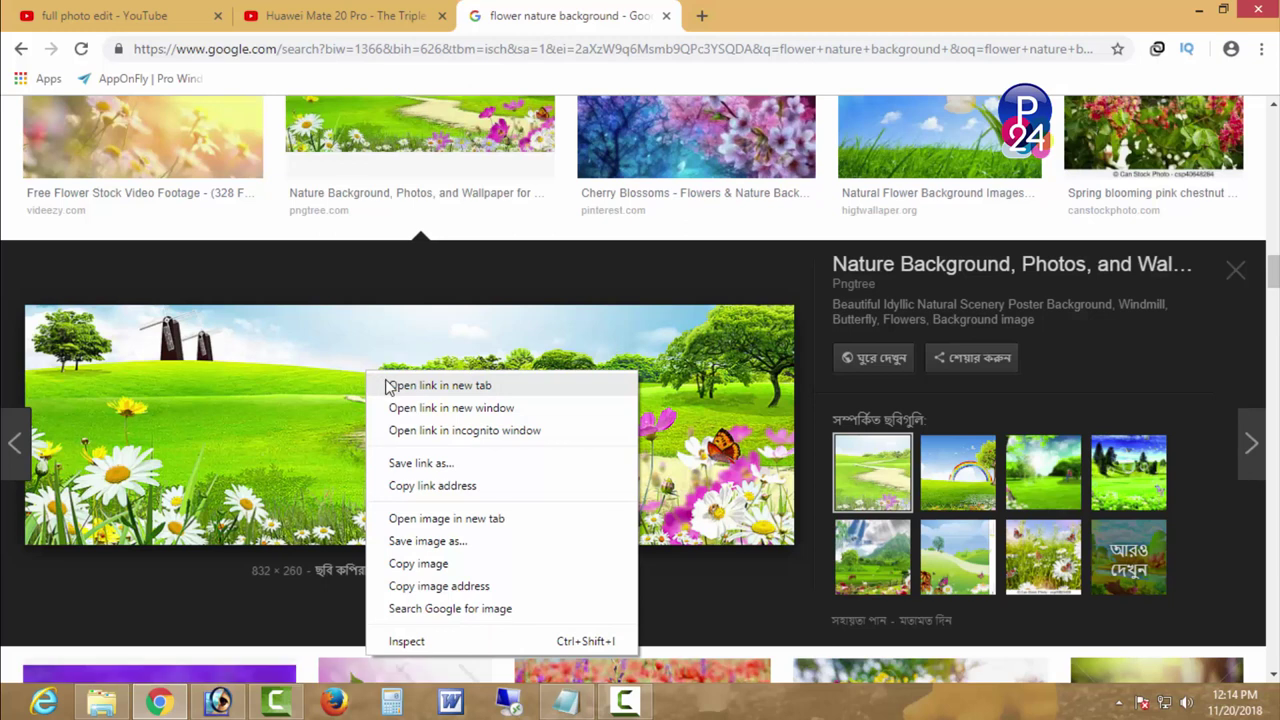
pyautogui.click(390, 386)
pyautogui.click(745, 15)
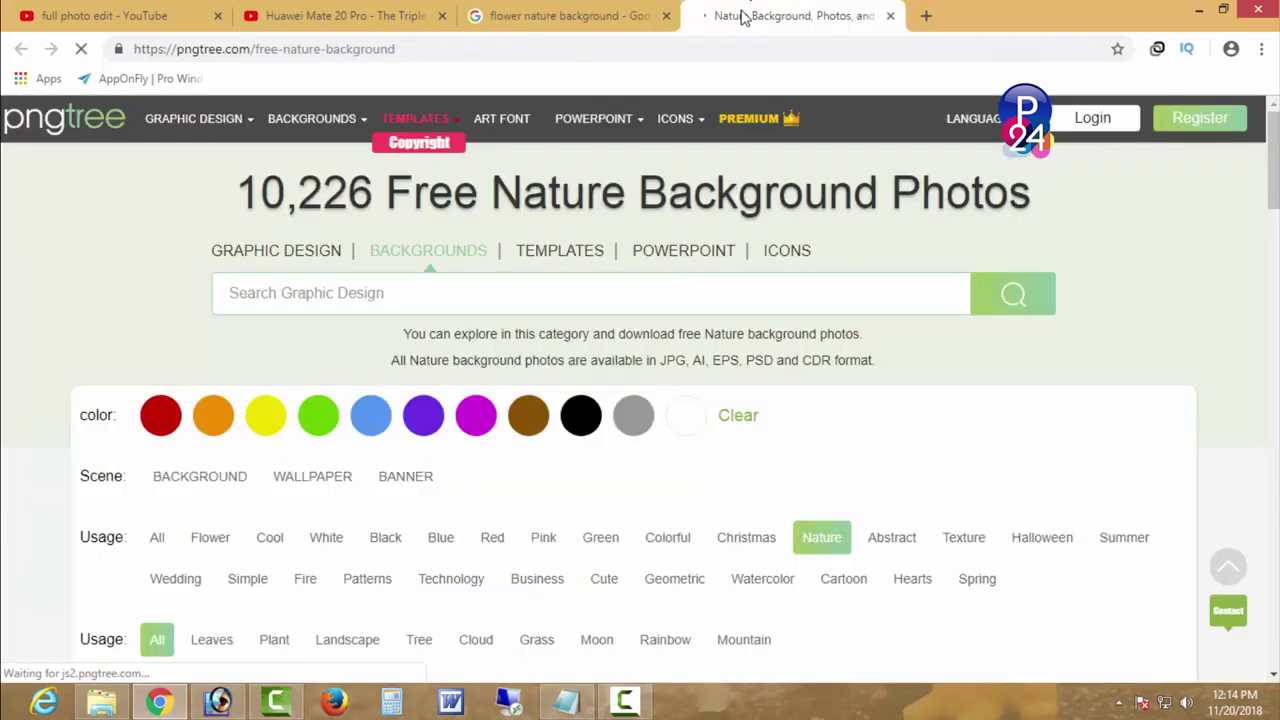
pyautogui.scroll(-2, 805, 293)
pyautogui.scroll(-4, 805, 293)
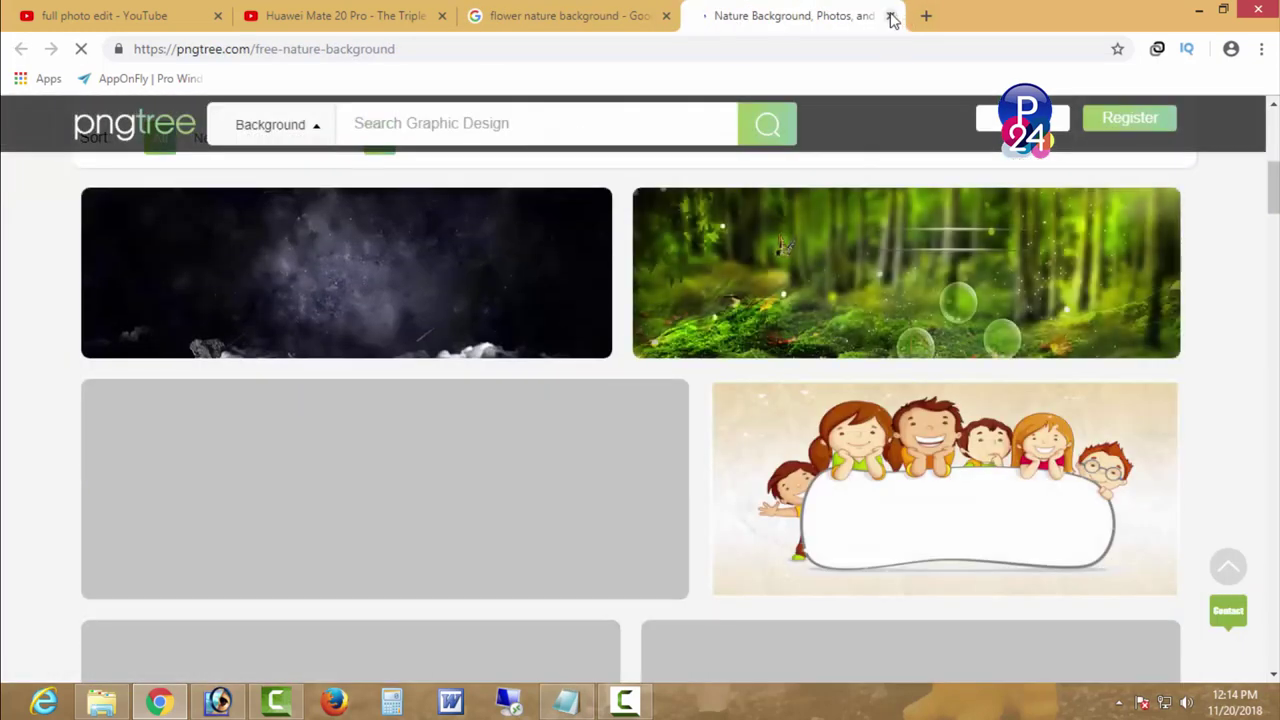
pyautogui.click(890, 17)
pyautogui.rightClick(423, 398)
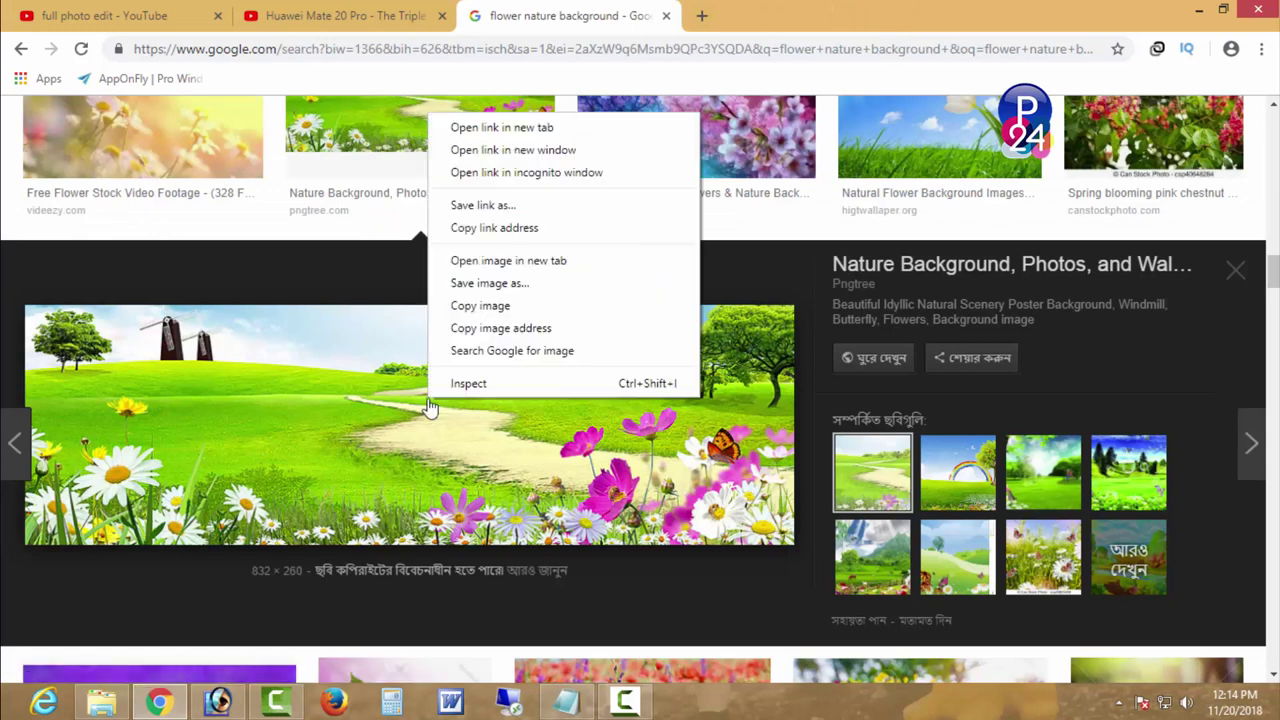
pyautogui.click(510, 283)
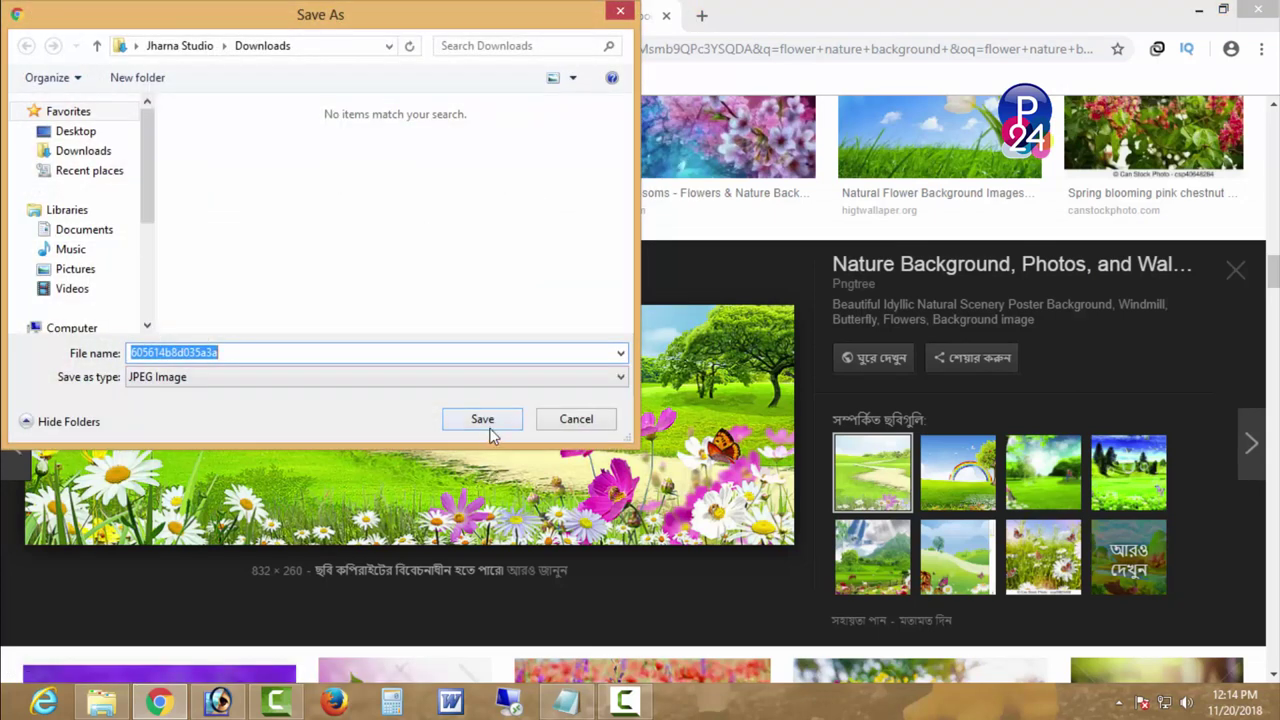
# - Save the flower meadow image to the Desktop and close its preview
pyautogui.click(75, 131)
pyautogui.click(484, 419)
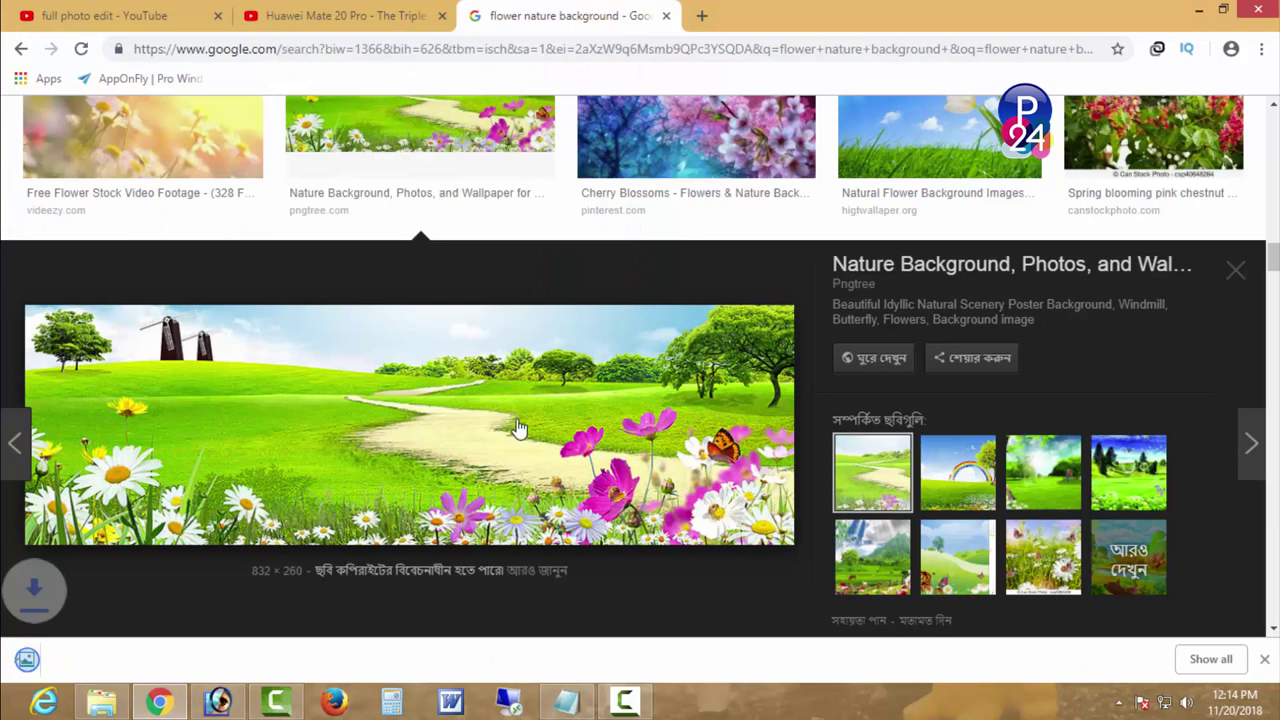
pyautogui.click(1236, 269)
pyautogui.scroll(3, 972, 384)
pyautogui.scroll(-7, 972, 384)
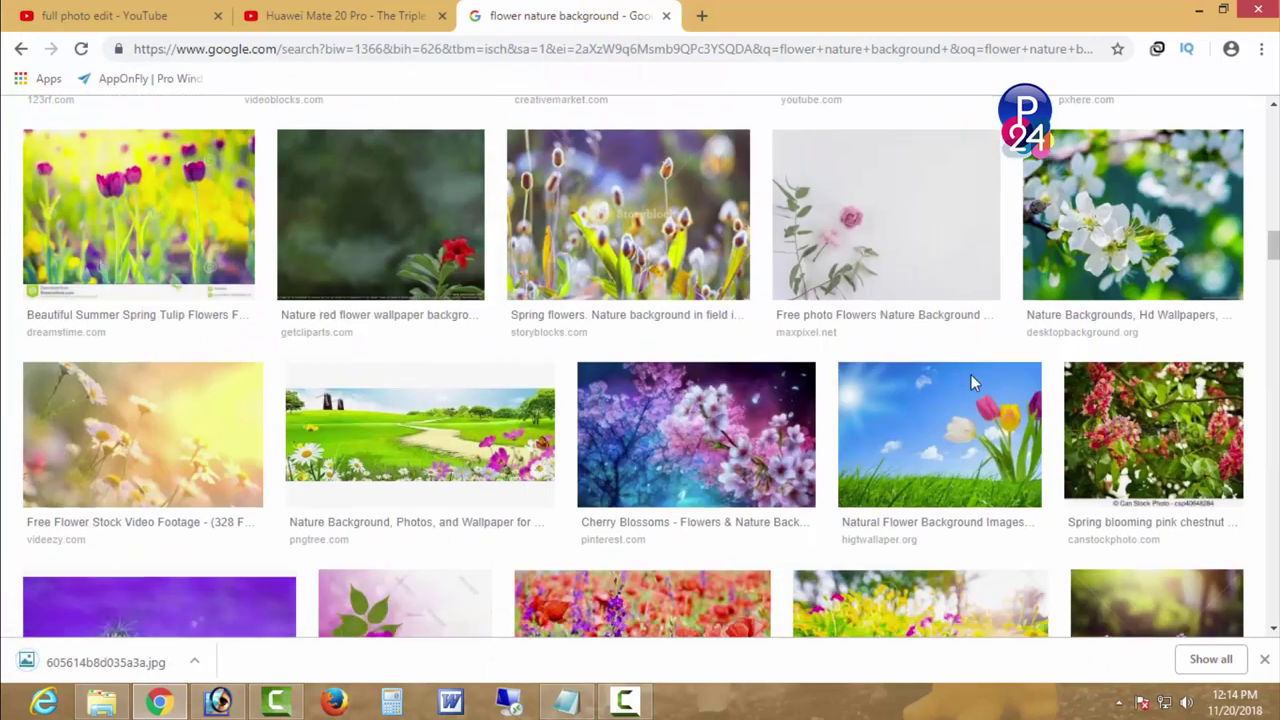
pyautogui.scroll(3, 970, 380)
pyautogui.moveTo(1274, 268); pyautogui.dragTo(1272, 387)
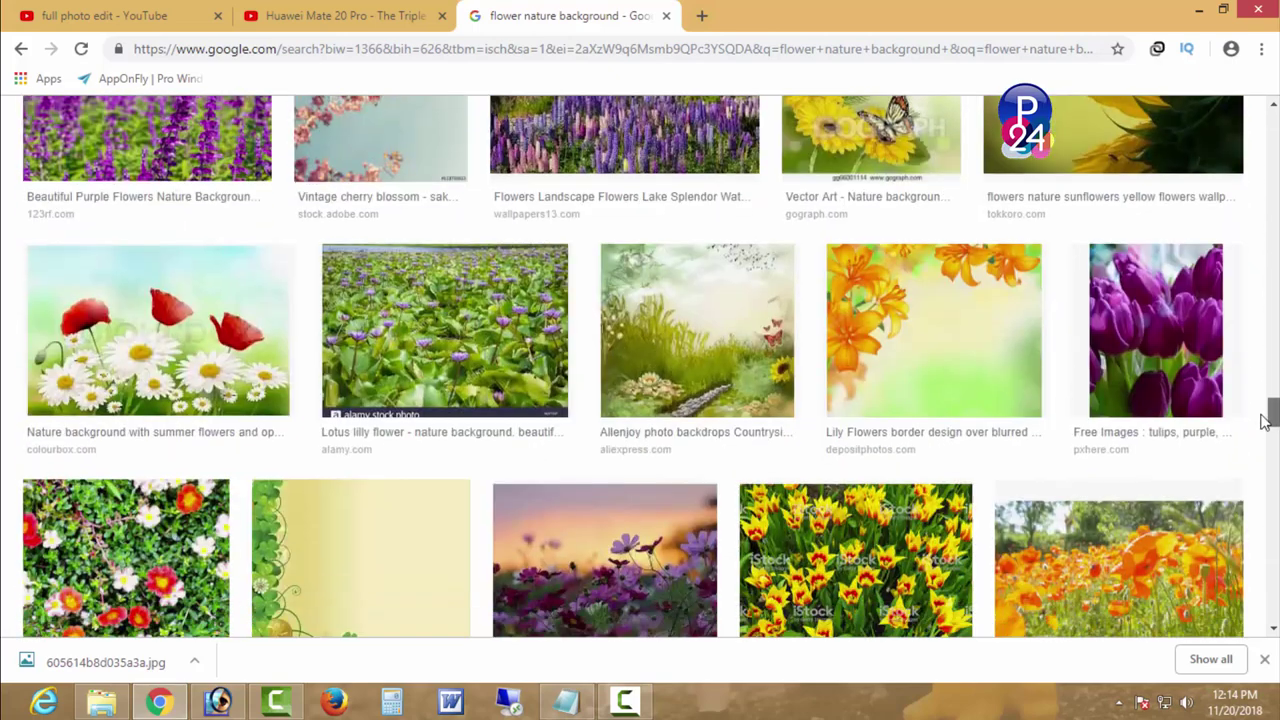
pyautogui.moveTo(1272, 387)
pyautogui.mouseDown()
pyautogui.moveTo(1249, 536)
pyautogui.moveTo(1272, 125)
pyautogui.mouseUp()
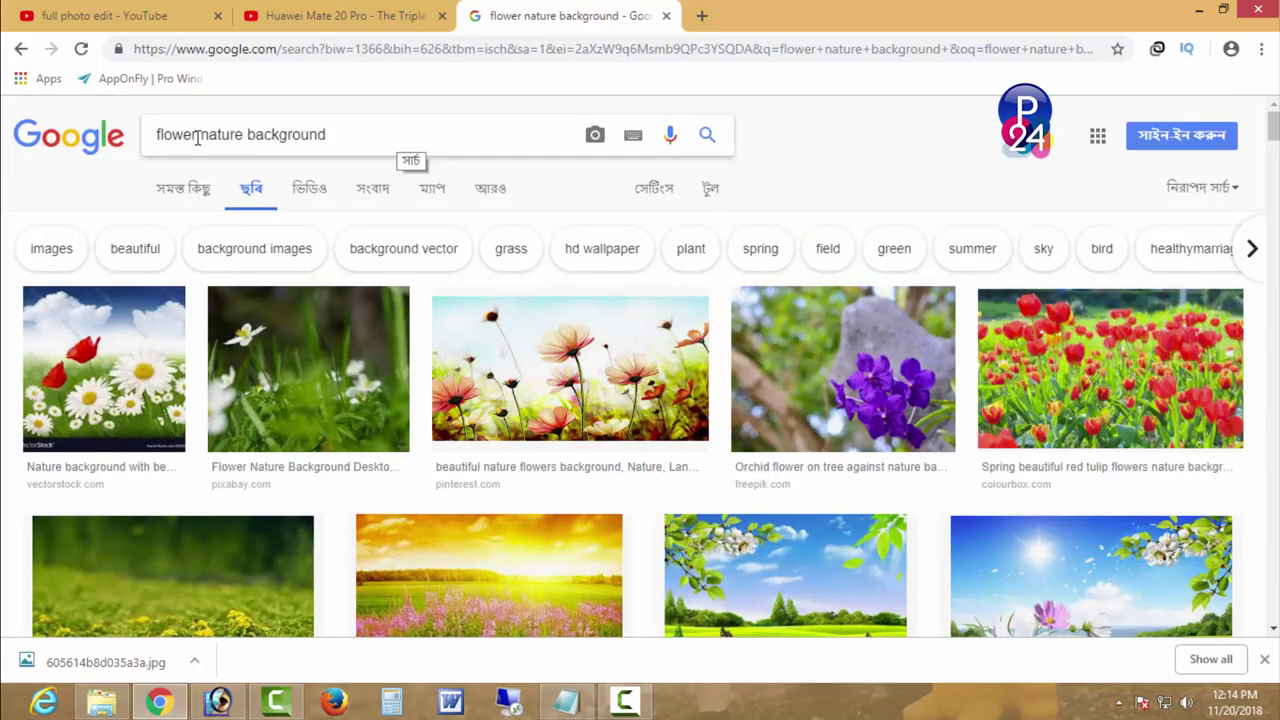
# - Change the image search query to 'nature background'
pyautogui.click(197, 138)
pyautogui.press('BackSpace')
pyautogui.press('BackSpace')
pyautogui.press('BackSpace')
pyautogui.press('Return')
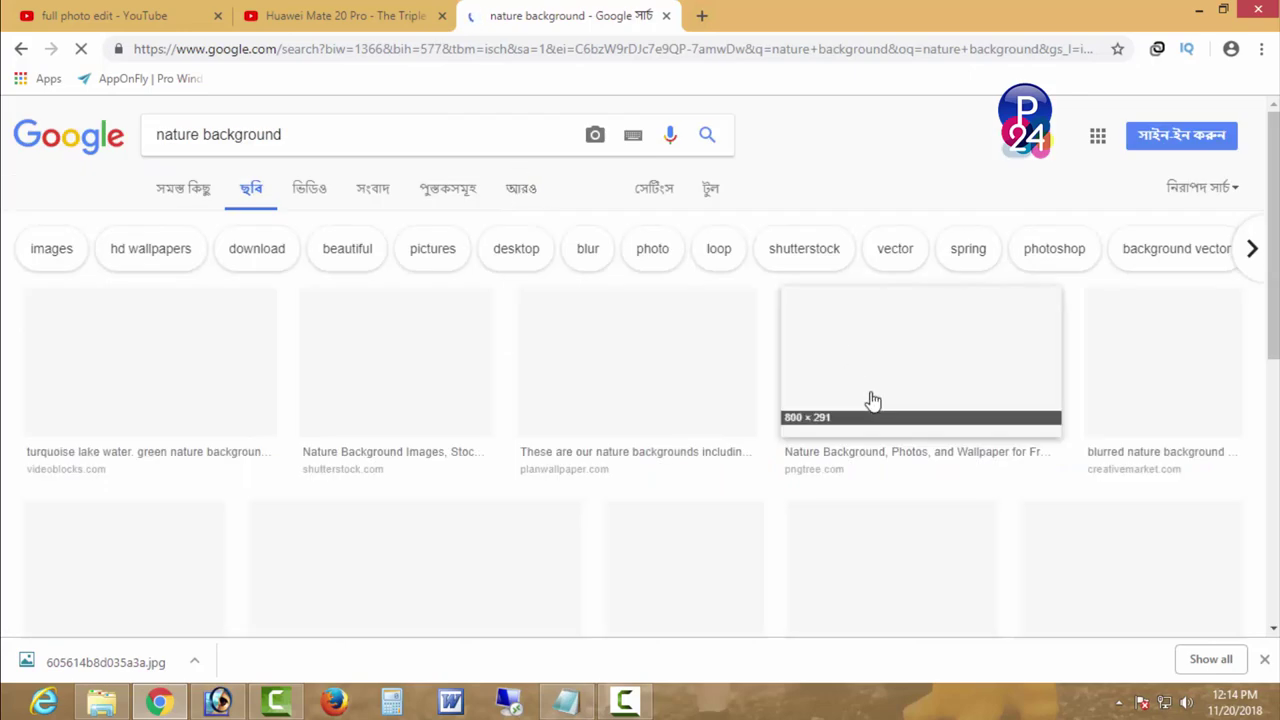
# - Save the blue-sky lone-tree image (1600 × 1000) from the results
pyautogui.scroll(-2, 862, 452)
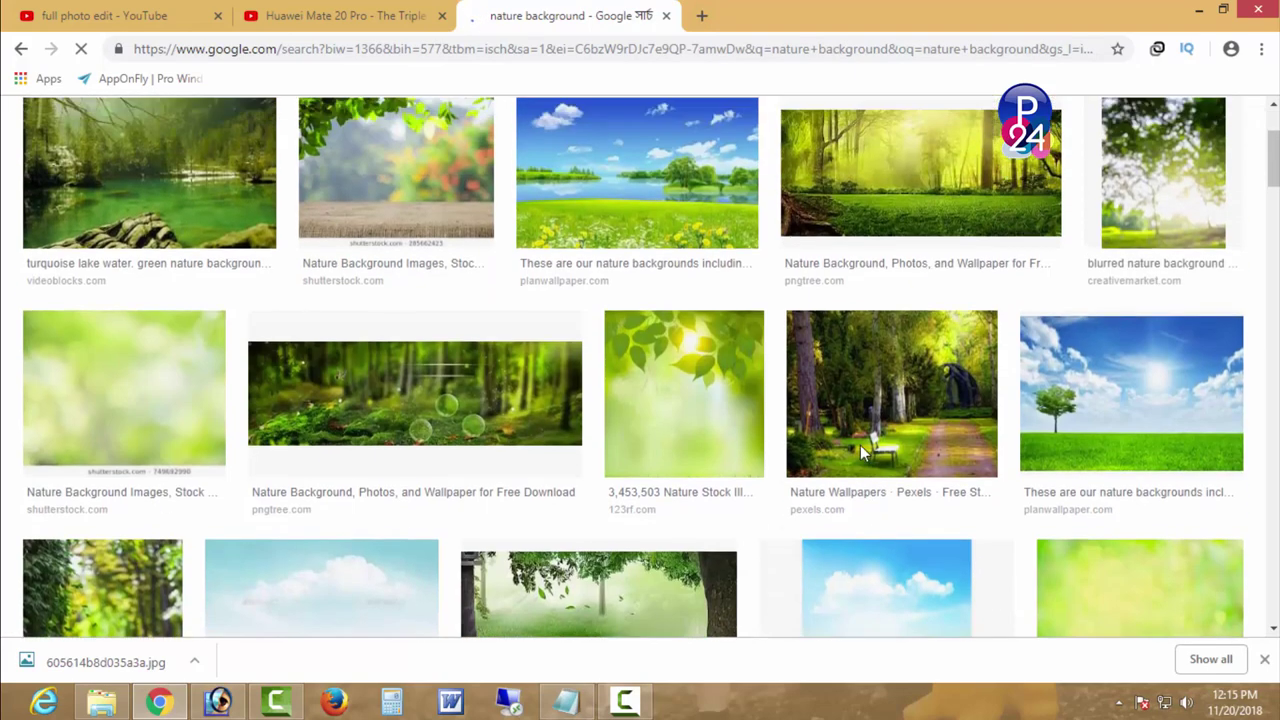
pyautogui.click(1140, 433)
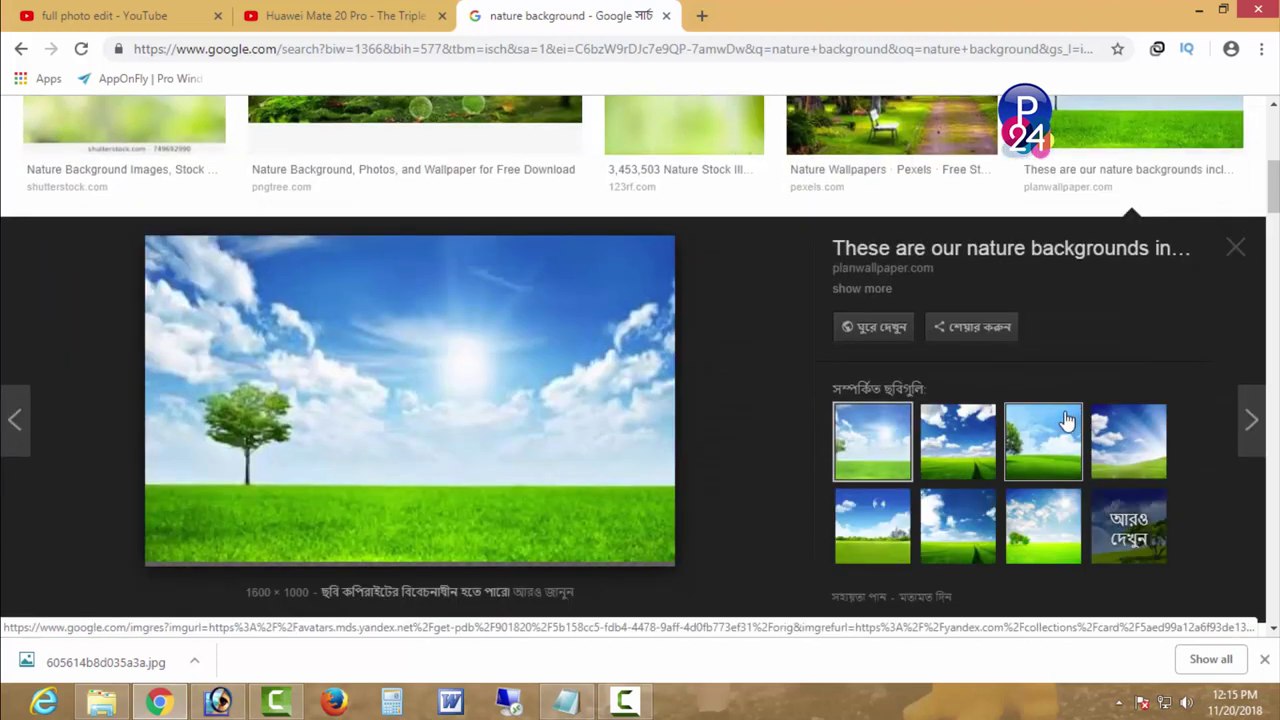
pyautogui.rightClick(420, 343)
pyautogui.click(524, 503)
pyautogui.click(482, 420)
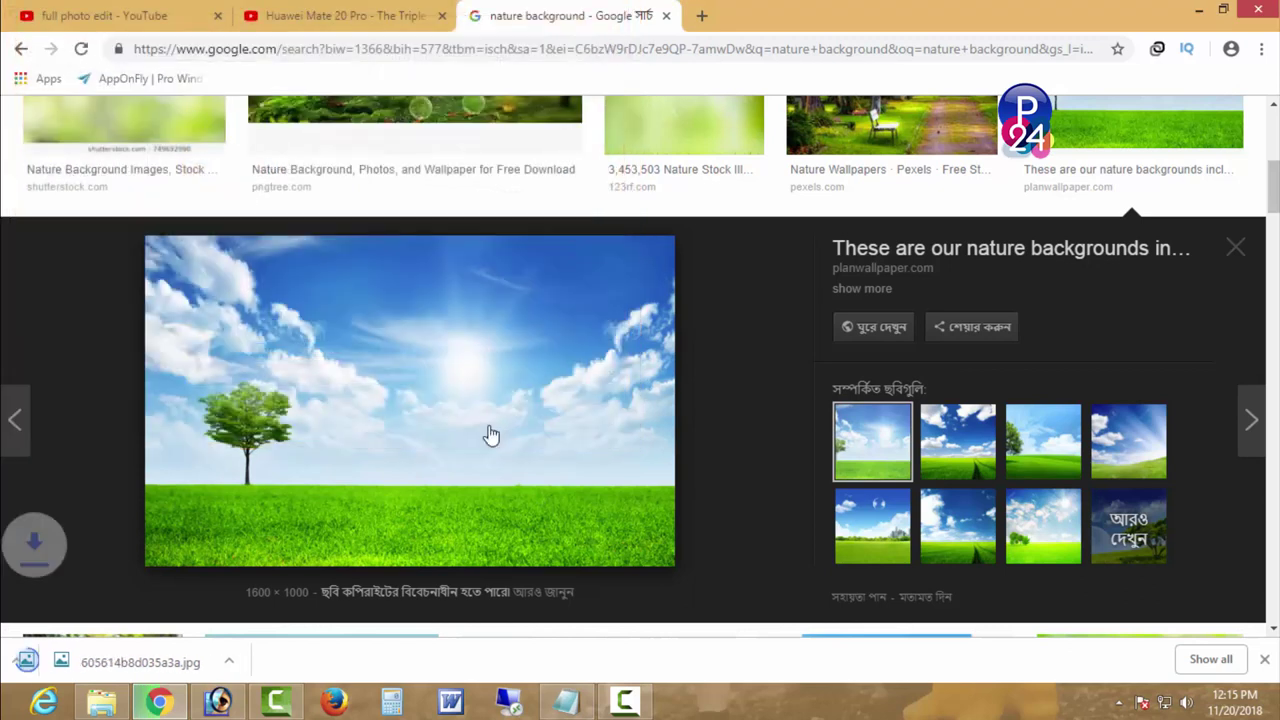
pyautogui.click(220, 703)
# - Copy the whole lotus lake landscape and paste it into the tall poster document
pyautogui.hotkey('ctrl', 'o')
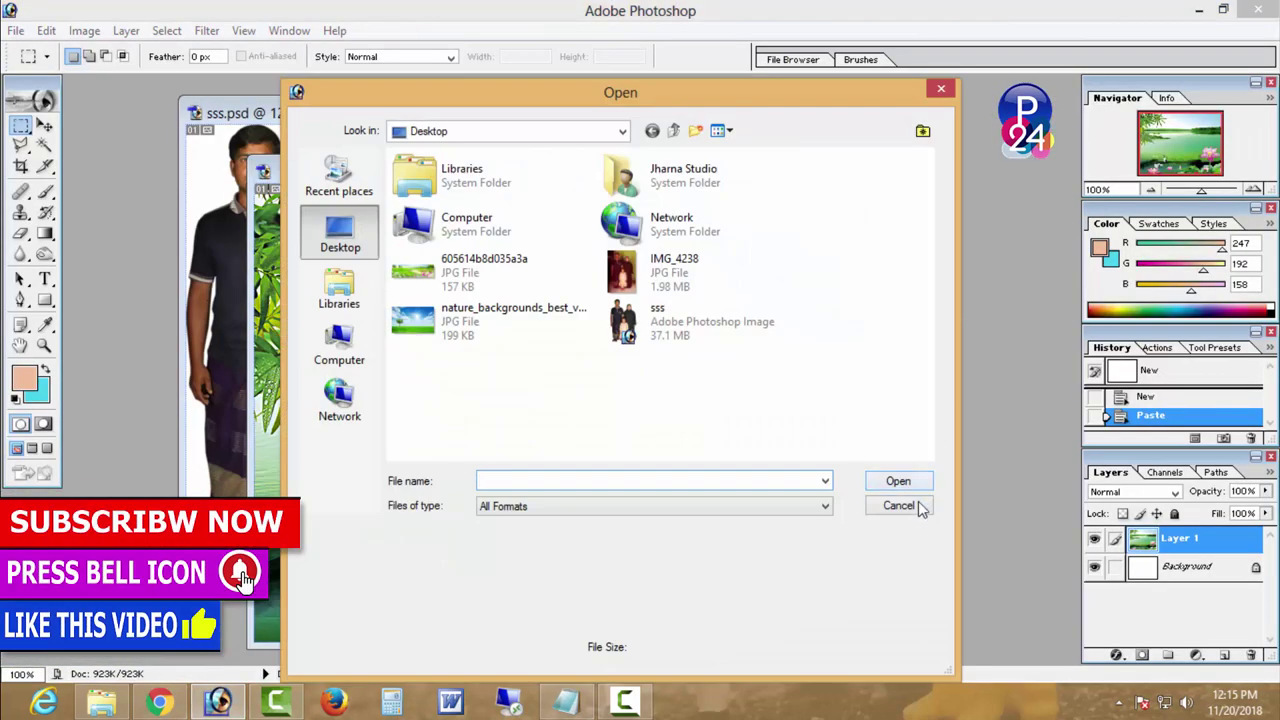
pyautogui.click(920, 507)
pyautogui.hotkey('ctrl', 'a')
pyautogui.hotkey('ctrl', 'c')
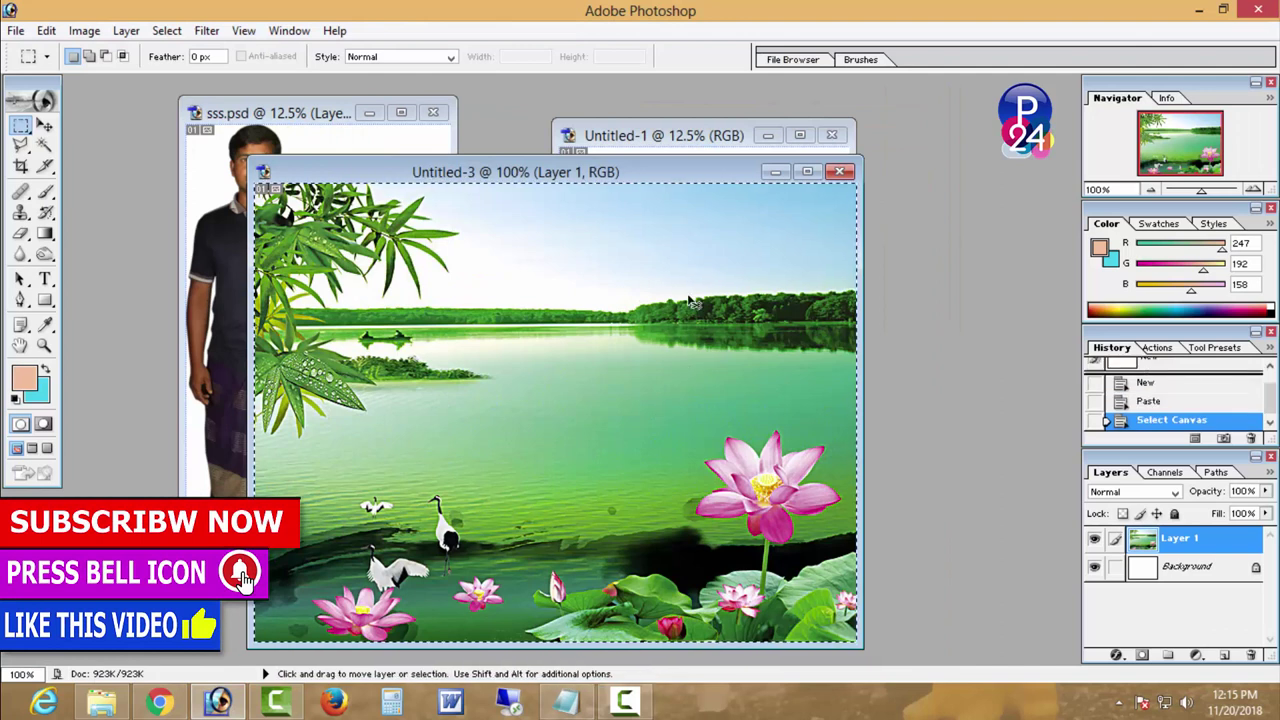
pyautogui.click(672, 150)
pyautogui.hotkey('ctrl', 'v')
# - Move the pasted lake to the top-left and enlarge it across the poster's top
pyautogui.hotkey('ctrl', 't')
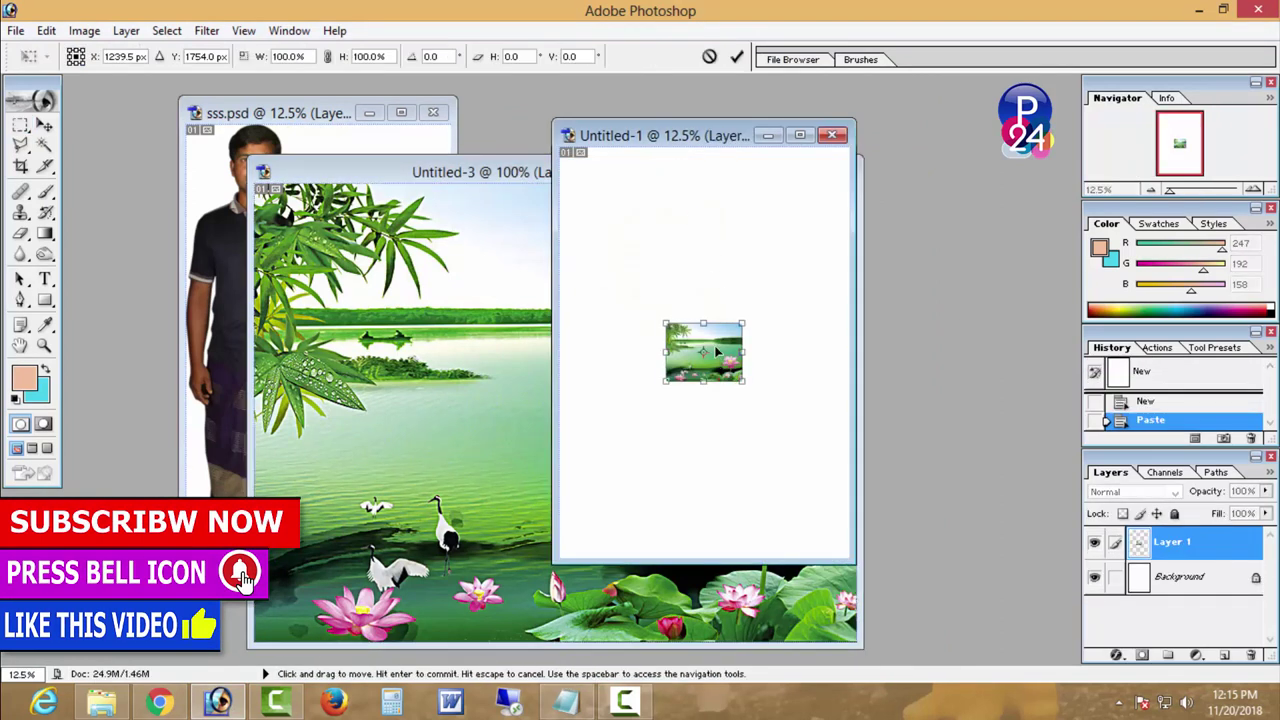
pyautogui.moveTo(718, 362); pyautogui.dragTo(622, 186)
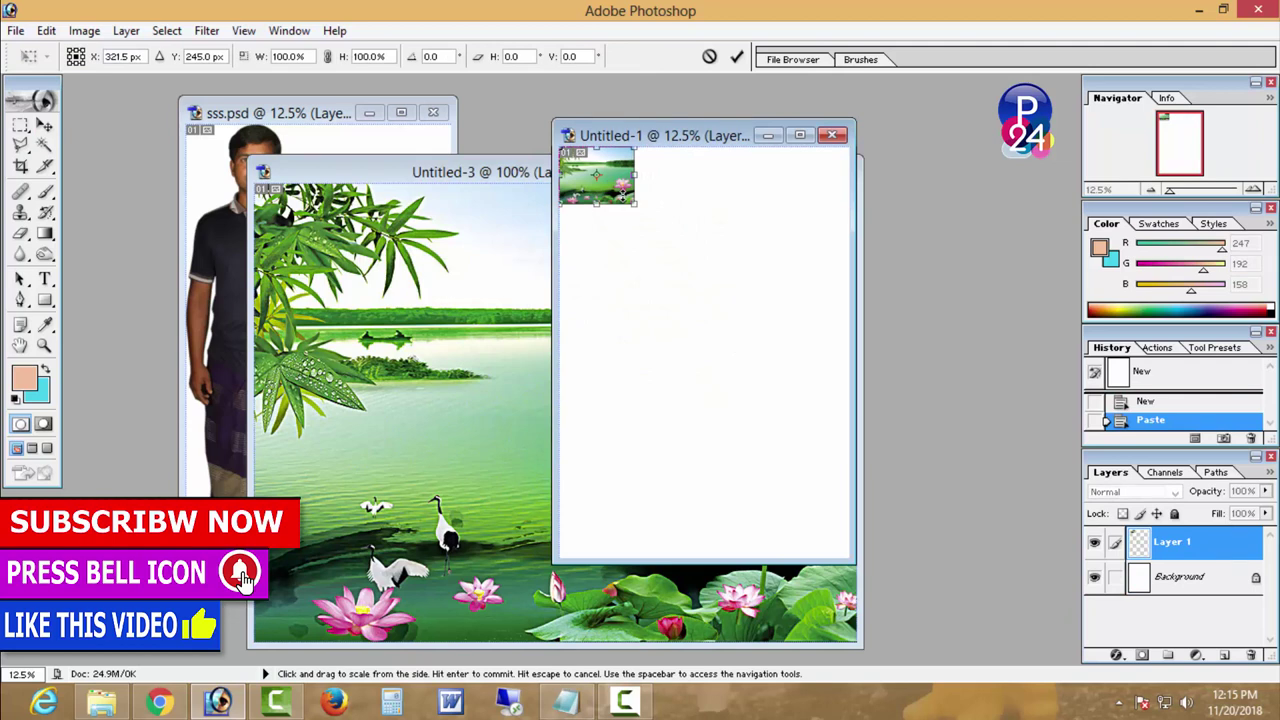
pyautogui.moveTo(642, 212); pyautogui.dragTo(852, 367)
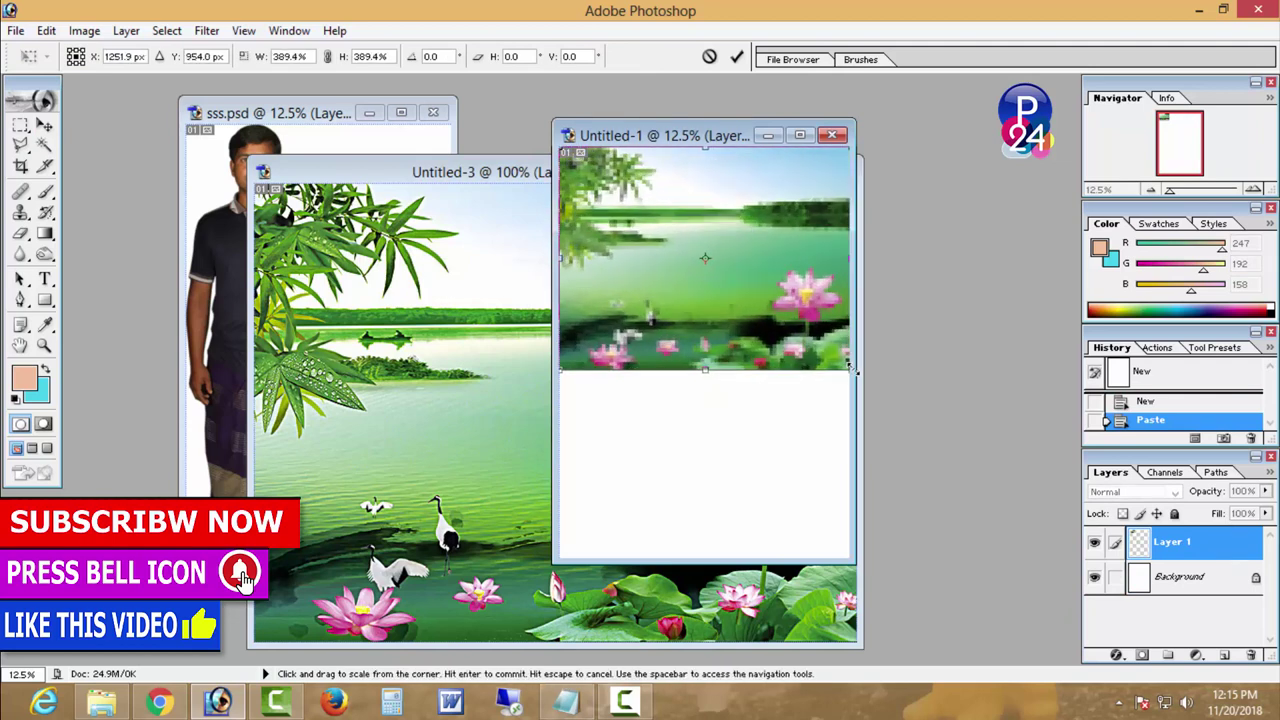
pyautogui.press('Return')
# - Select the entire lake image and bring up the Open dialog at the Desktop
pyautogui.press('m')
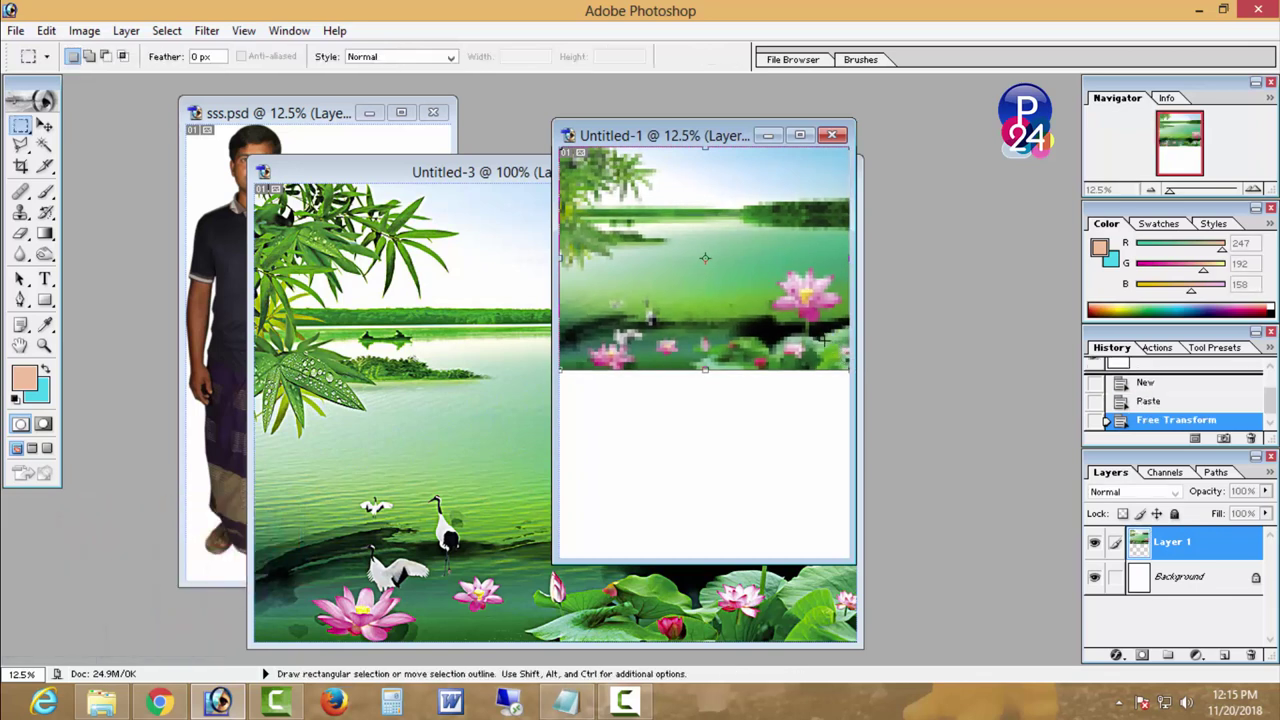
pyautogui.hotkey('ctrl', 'a')
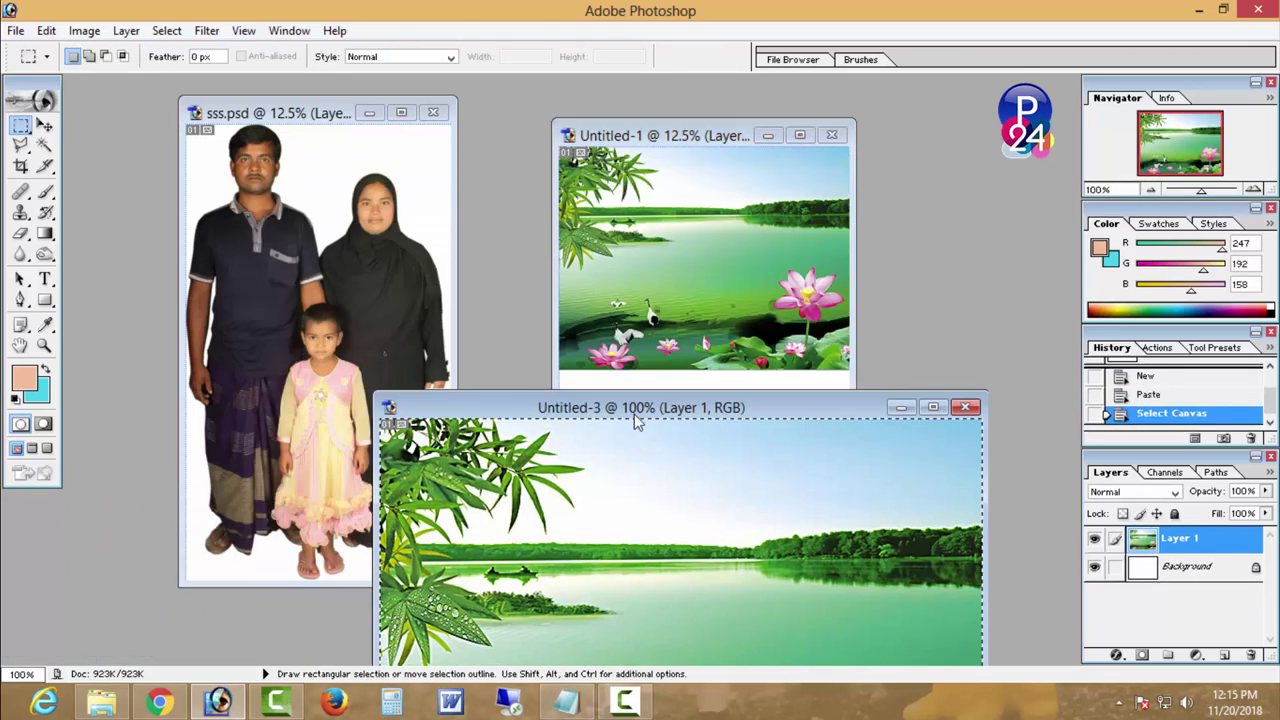
pyautogui.hotkey('ctrl', 'o')
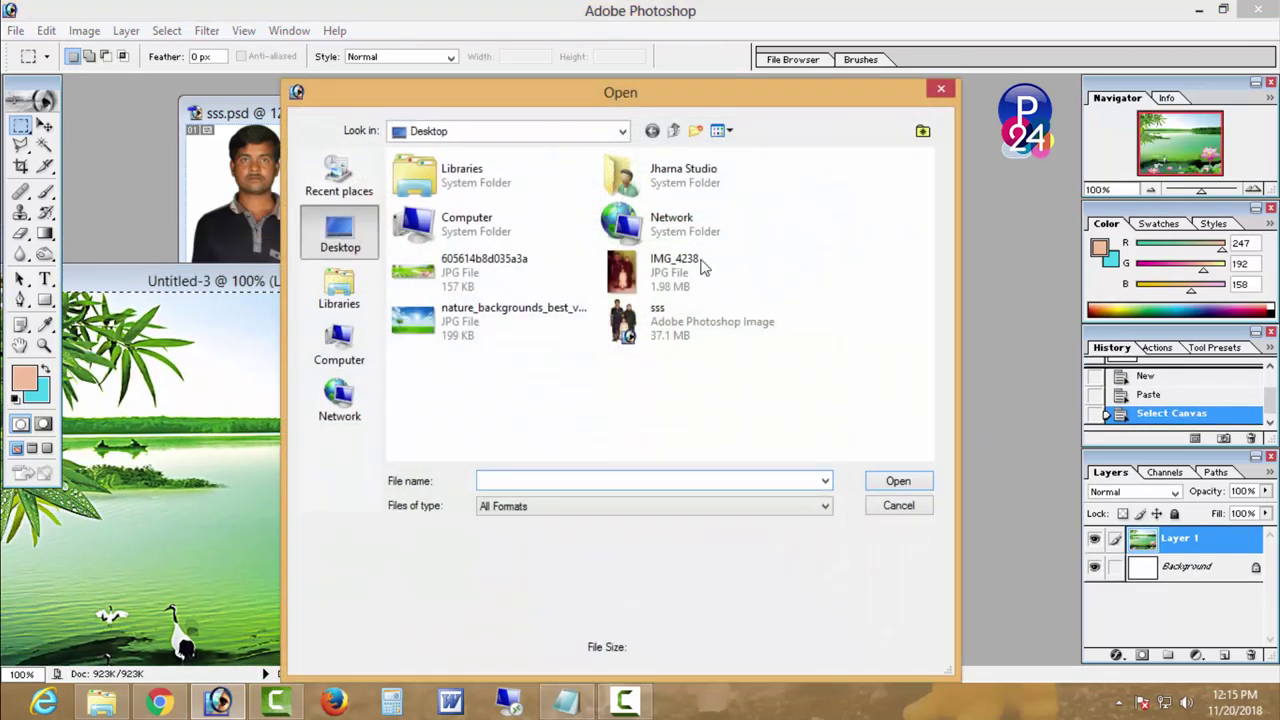
# - Open the flower meadow photo, marquee most of it, and feather it 30 then 75 px
pyautogui.doubleClick(421, 287)
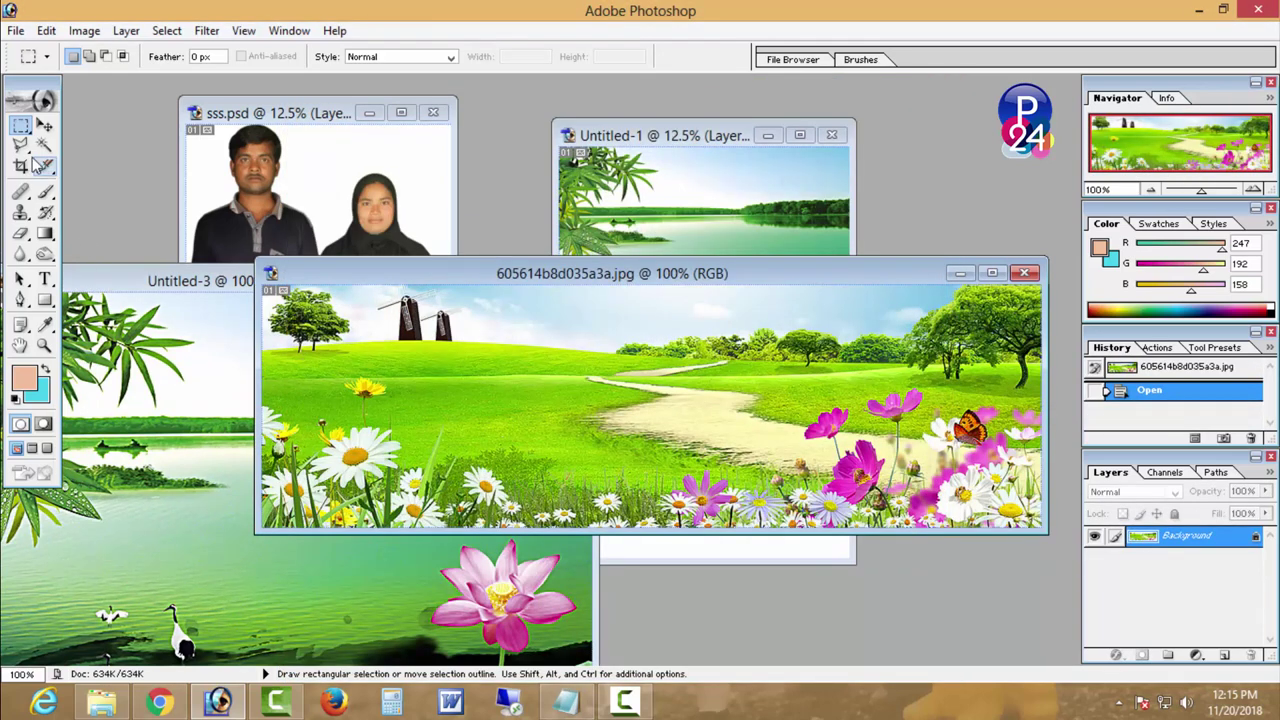
pyautogui.moveTo(1081, 579); pyautogui.dragTo(1070, 570)
pyautogui.rightClick(742, 332)
pyautogui.click(803, 389)
pyautogui.write('30')
pyautogui.press('Return')
pyautogui.rightClick(830, 382)
pyautogui.click(895, 392)
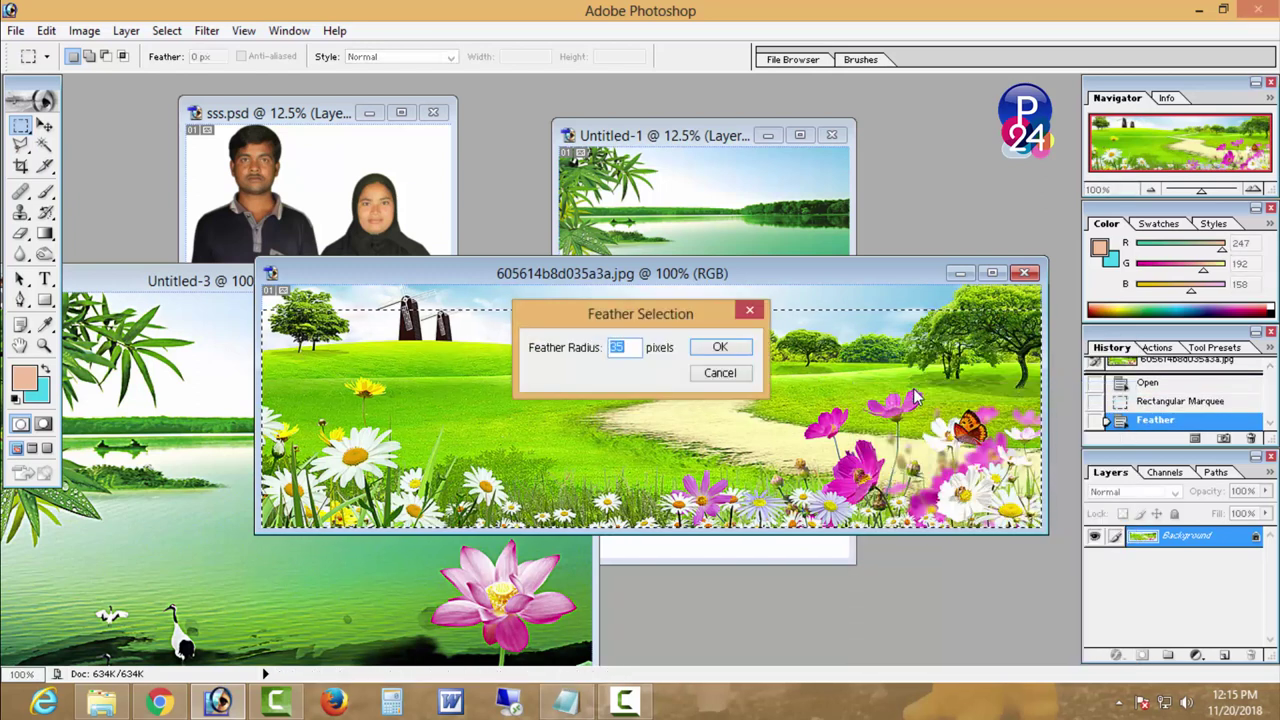
pyautogui.press('Return')
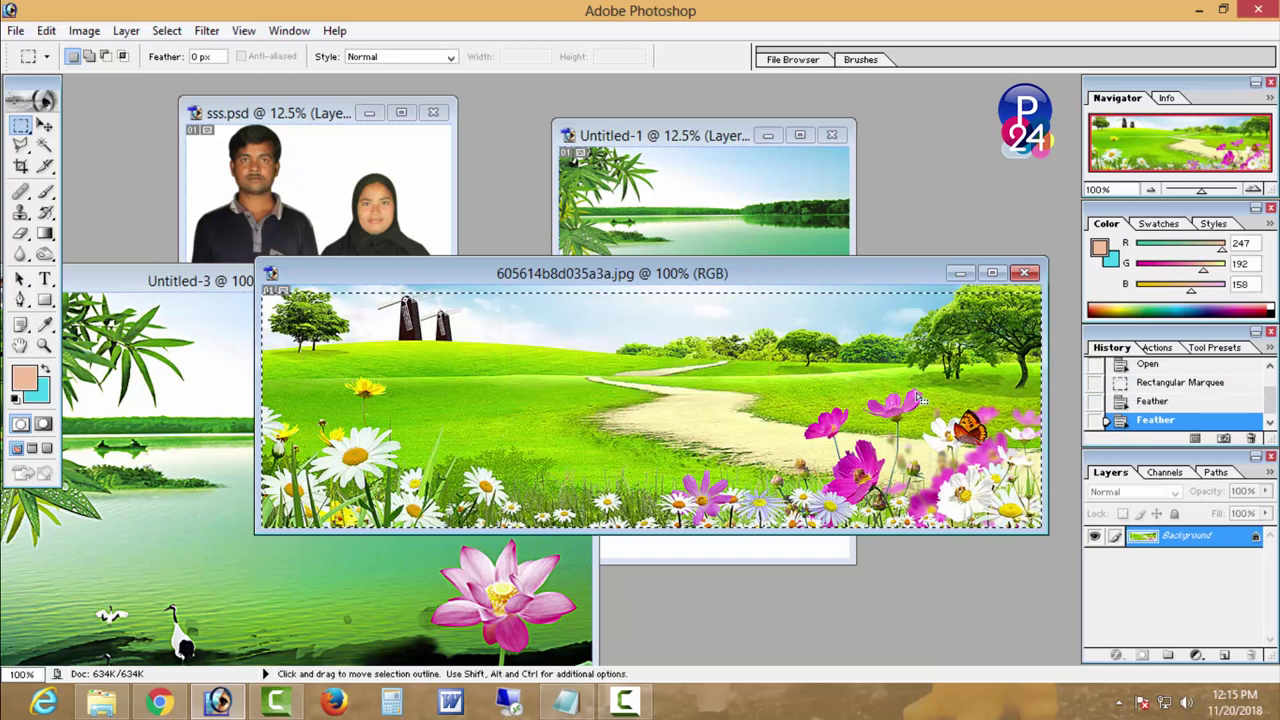
# - Paste the feathered meadow into the poster and scale it to span the page width
pyautogui.hotkey('ctrl', 'c')
pyautogui.click(760, 135)
pyautogui.click(799, 135)
pyautogui.hotkey('ctrl', 'v')
pyautogui.hotkey('ctrl', 't')
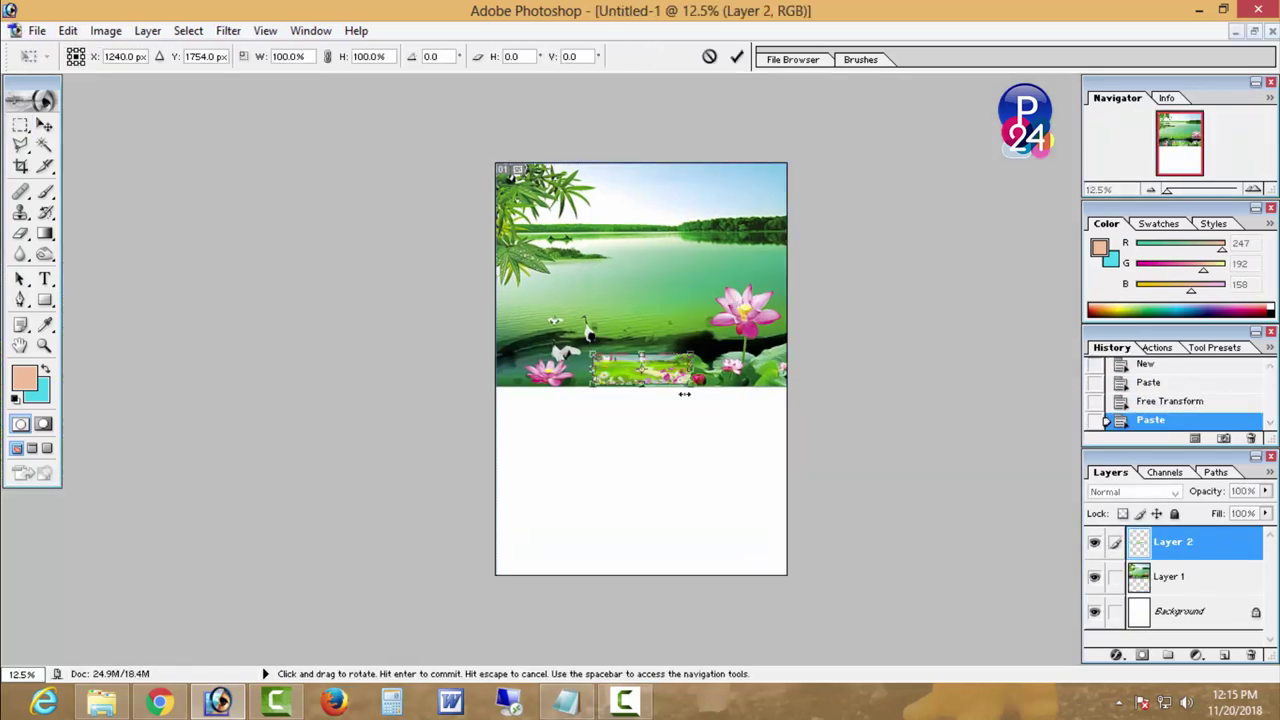
pyautogui.moveTo(709, 397); pyautogui.dragTo(787, 420)
pyautogui.moveTo(727, 390); pyautogui.dragTo(727, 405)
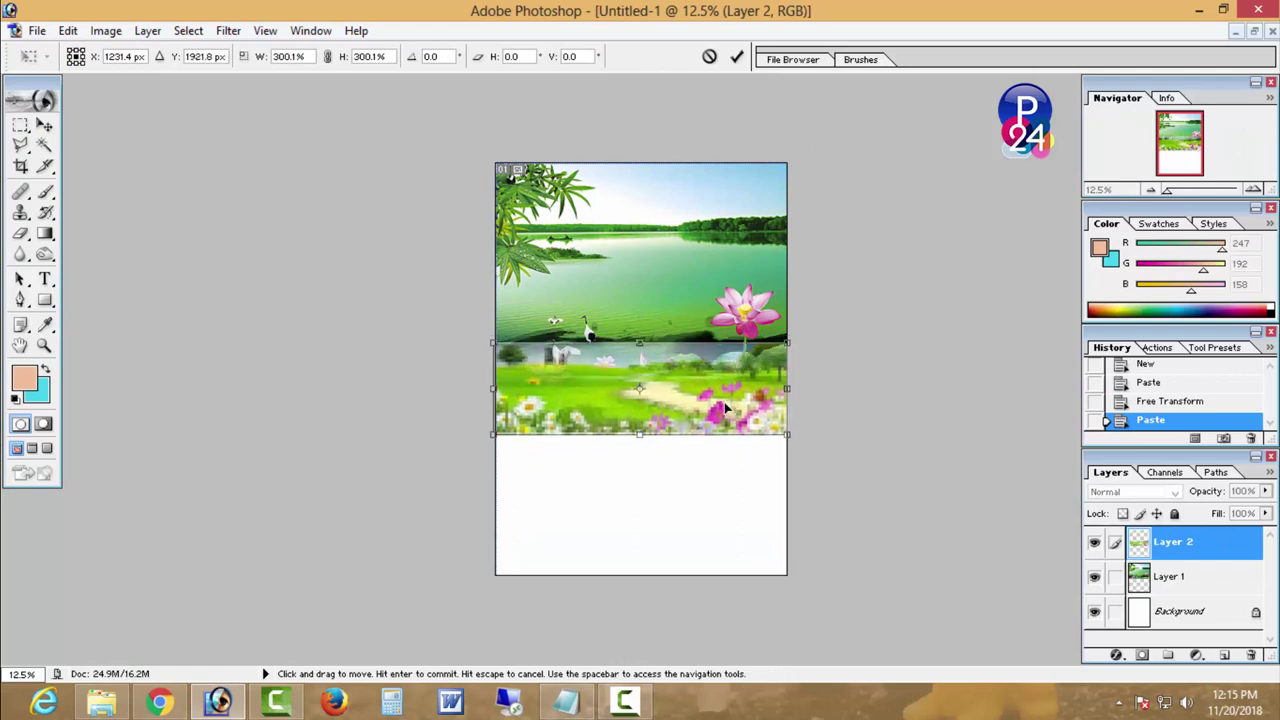
pyautogui.press('Return')
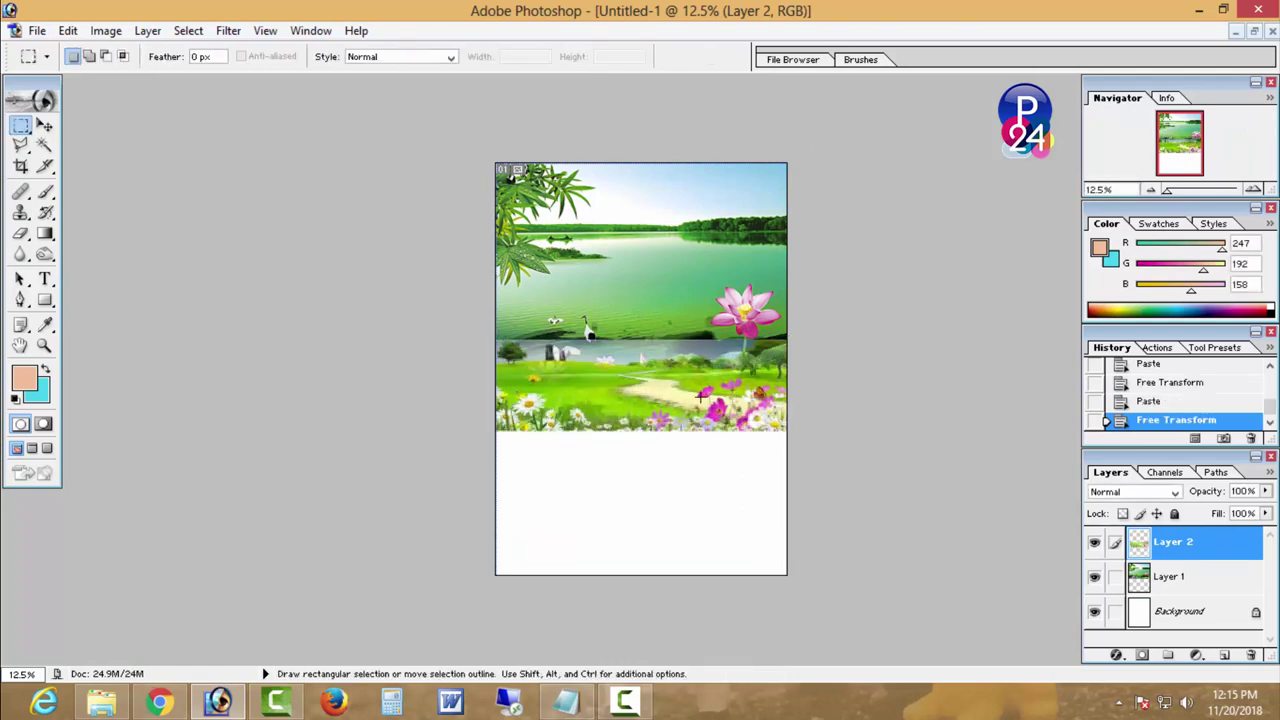
# - Feather and erase the meadow's top band to blend it, then stretch the strip taller
pyautogui.rightClick(674, 241)
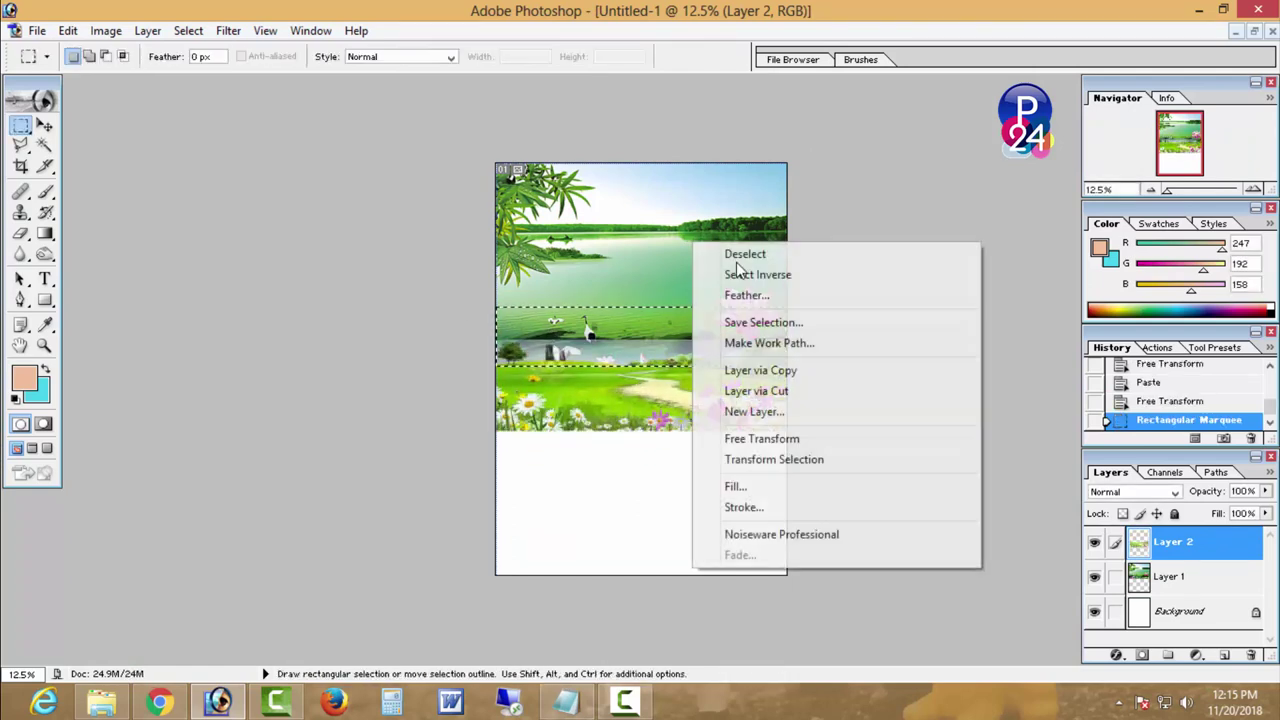
pyautogui.click(794, 303)
pyautogui.press('Return')
pyautogui.hotkey('ctrl', 'd')
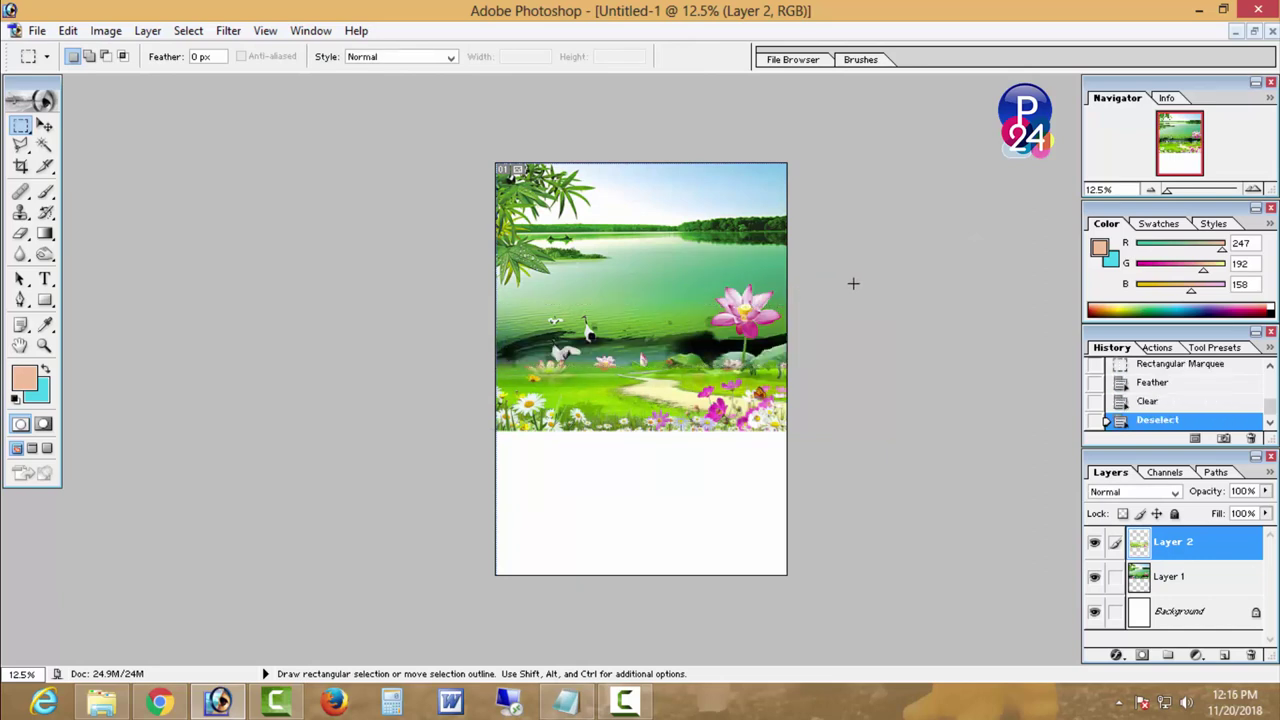
pyautogui.hotkey('ctrl', 't')
pyautogui.moveTo(790, 432); pyautogui.dragTo(799, 467)
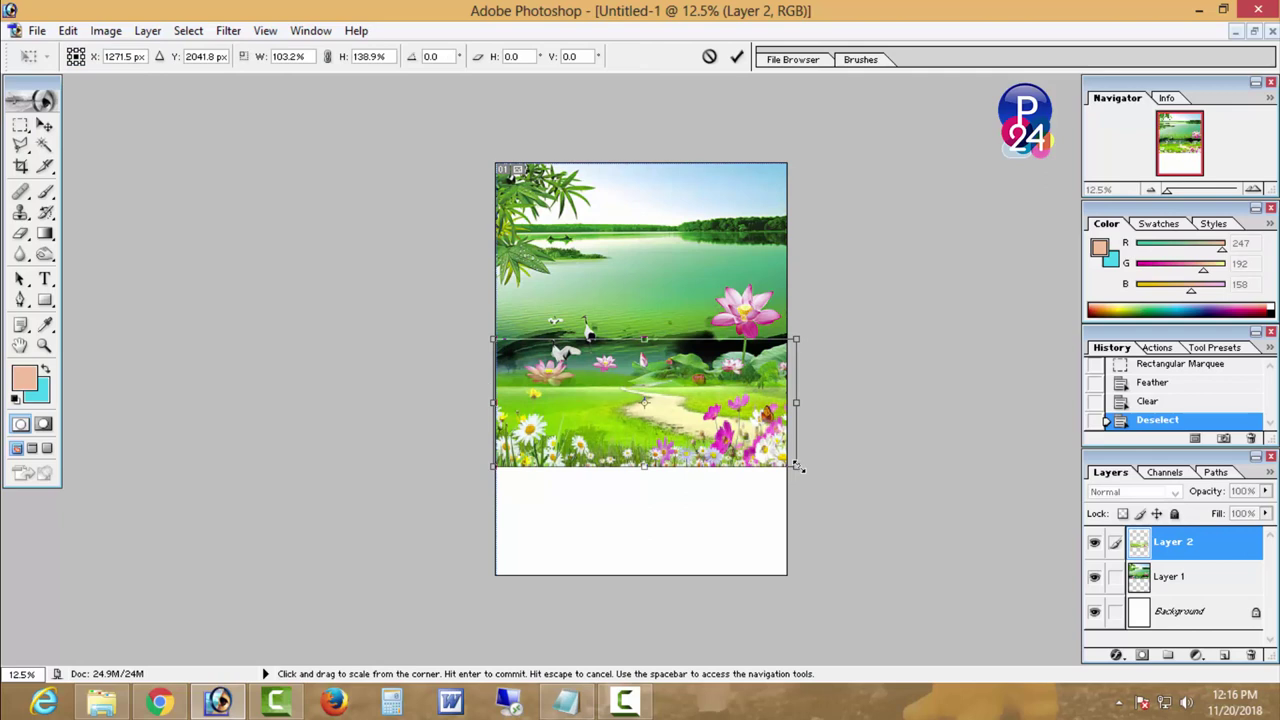
pyautogui.press('Return')
# - Close the meadow photo and open the nature backgrounds grass-and-sky photo
pyautogui.click(1254, 31)
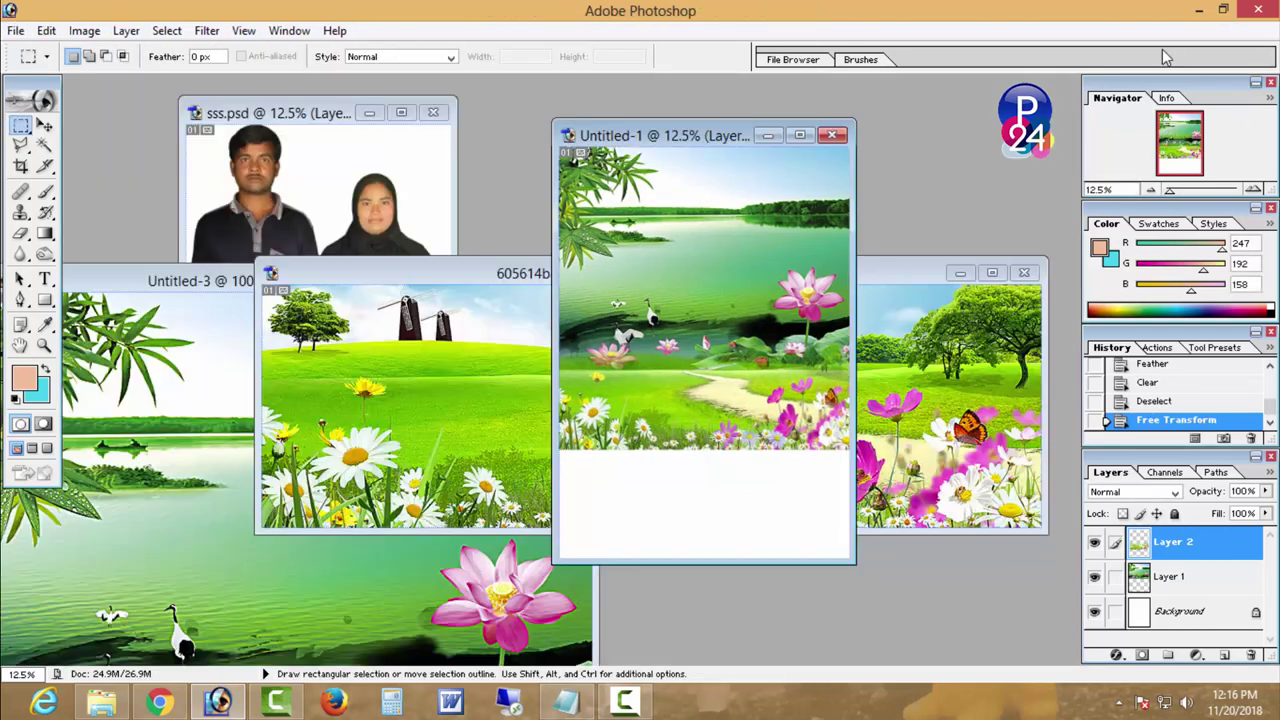
pyautogui.click(467, 410)
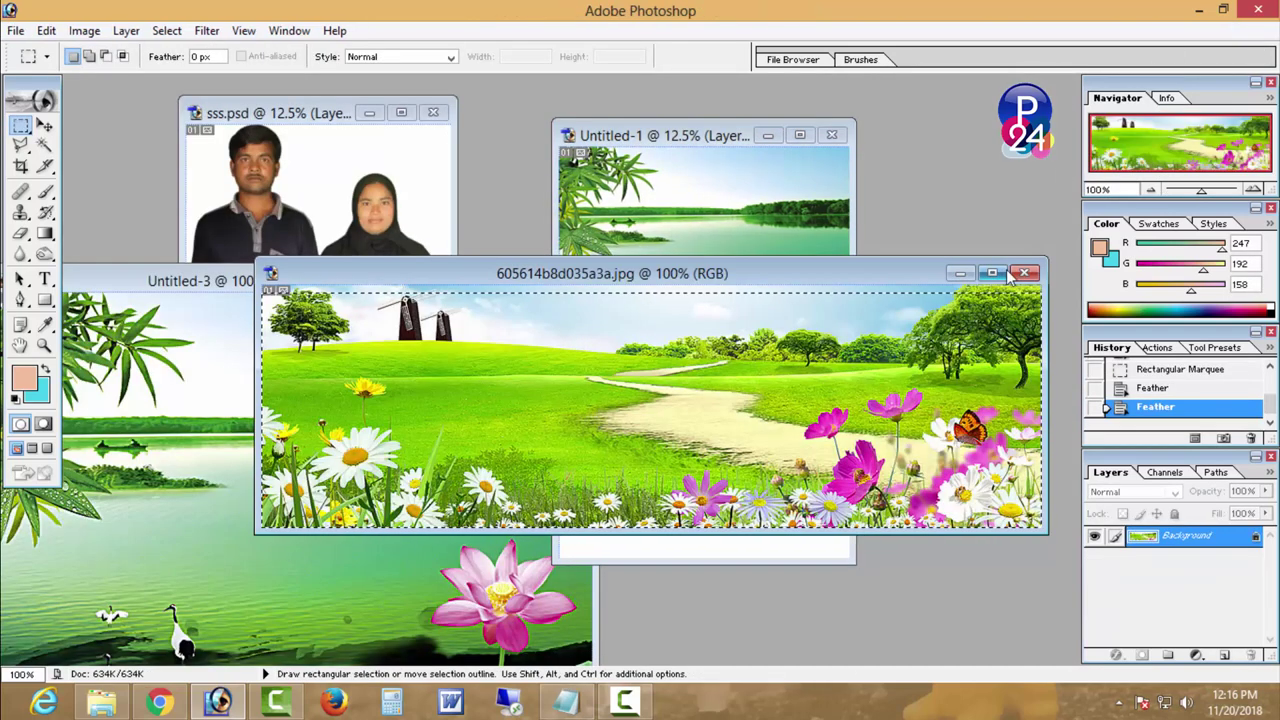
pyautogui.click(1029, 264)
pyautogui.hotkey('ctrl', 'o')
pyautogui.click(478, 325)
pyautogui.doubleClick(478, 325)
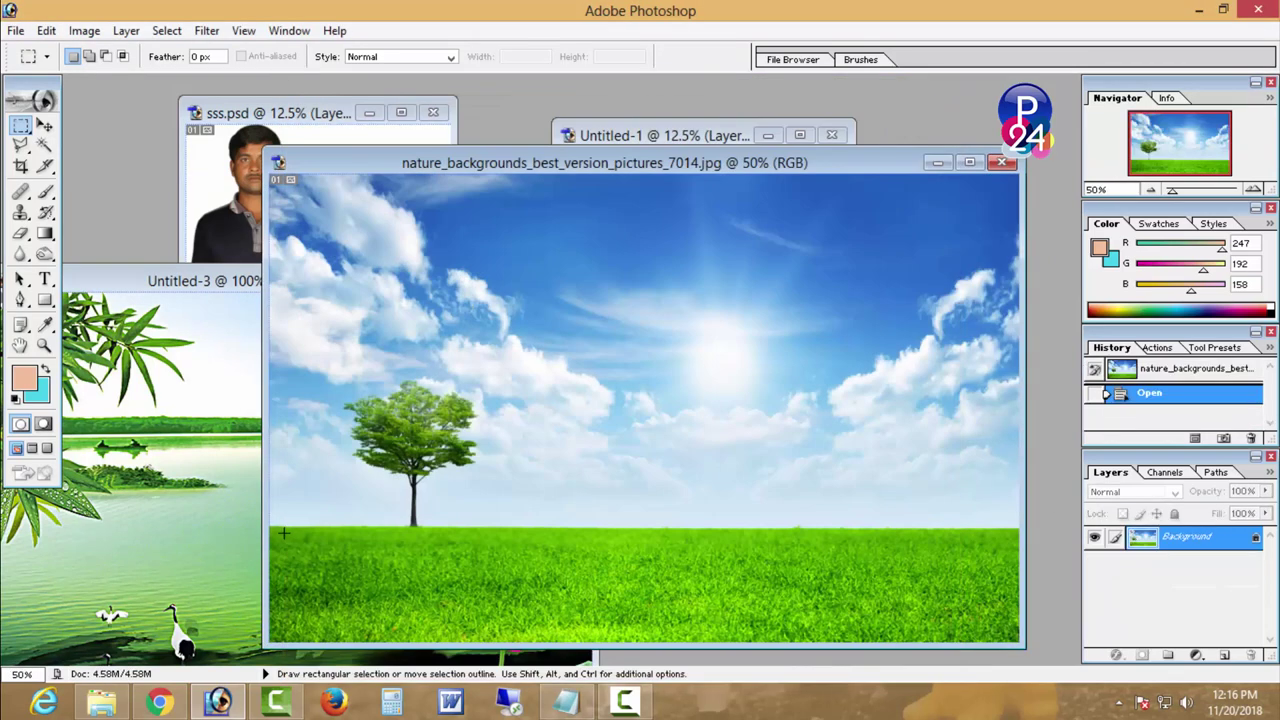
# - Marquee and feather the grass band along the photo's bottom
pyautogui.moveTo(993, 643); pyautogui.dragTo(993, 643)
pyautogui.rightClick(782, 336)
pyautogui.click(829, 394)
pyautogui.press('Return')
# - Paste the grass strip into the maximized poster, moved and enlarged over the bottom
pyautogui.click(711, 138)
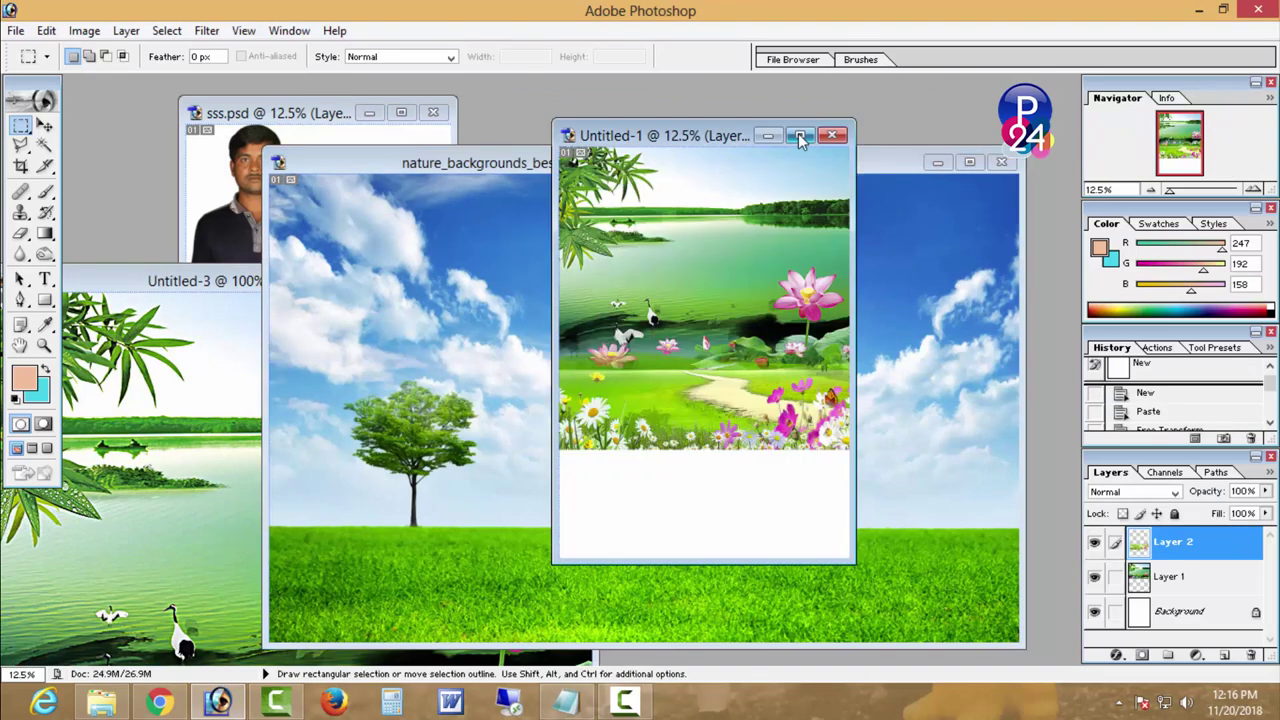
pyautogui.click(799, 135)
pyautogui.hotkey('ctrl', 'v')
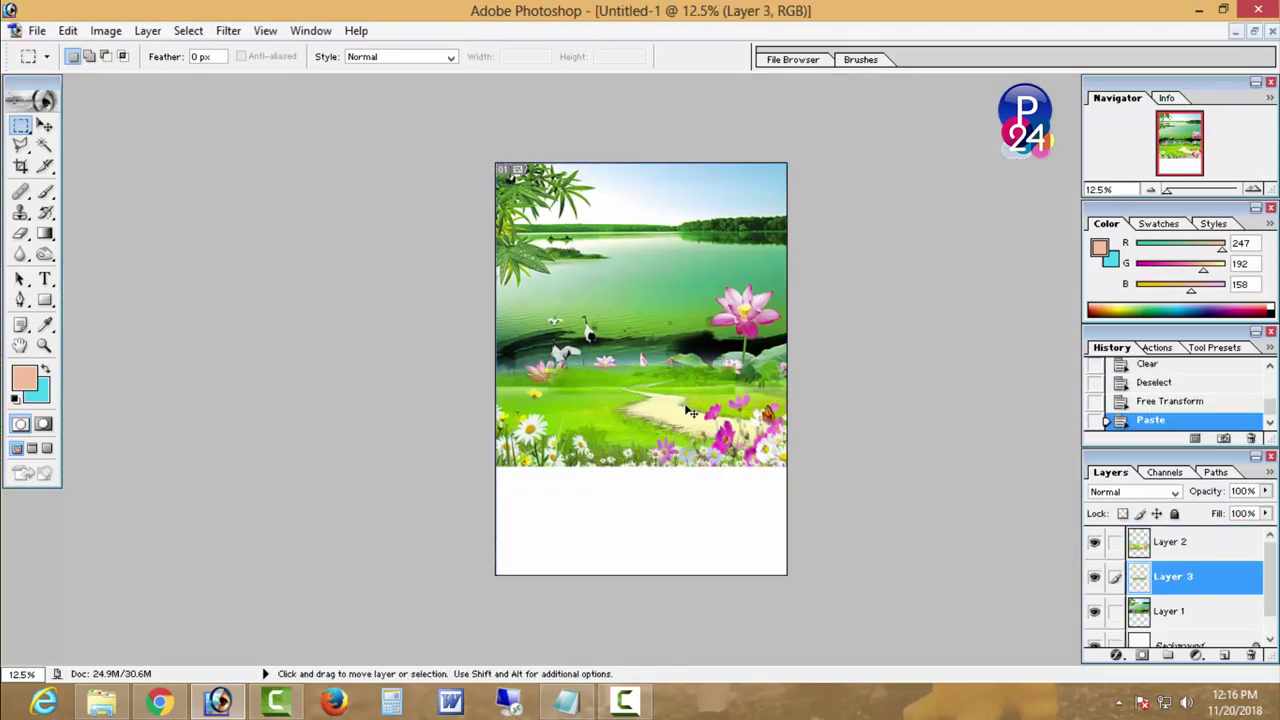
pyautogui.hotkey('ctrl', 't')
pyautogui.moveTo(676, 371)
pyautogui.mouseDown()
pyautogui.moveTo(626, 471)
pyautogui.moveTo(845, 585)
pyautogui.mouseUp()
pyautogui.moveTo(495, 441); pyautogui.dragTo(386, 348)
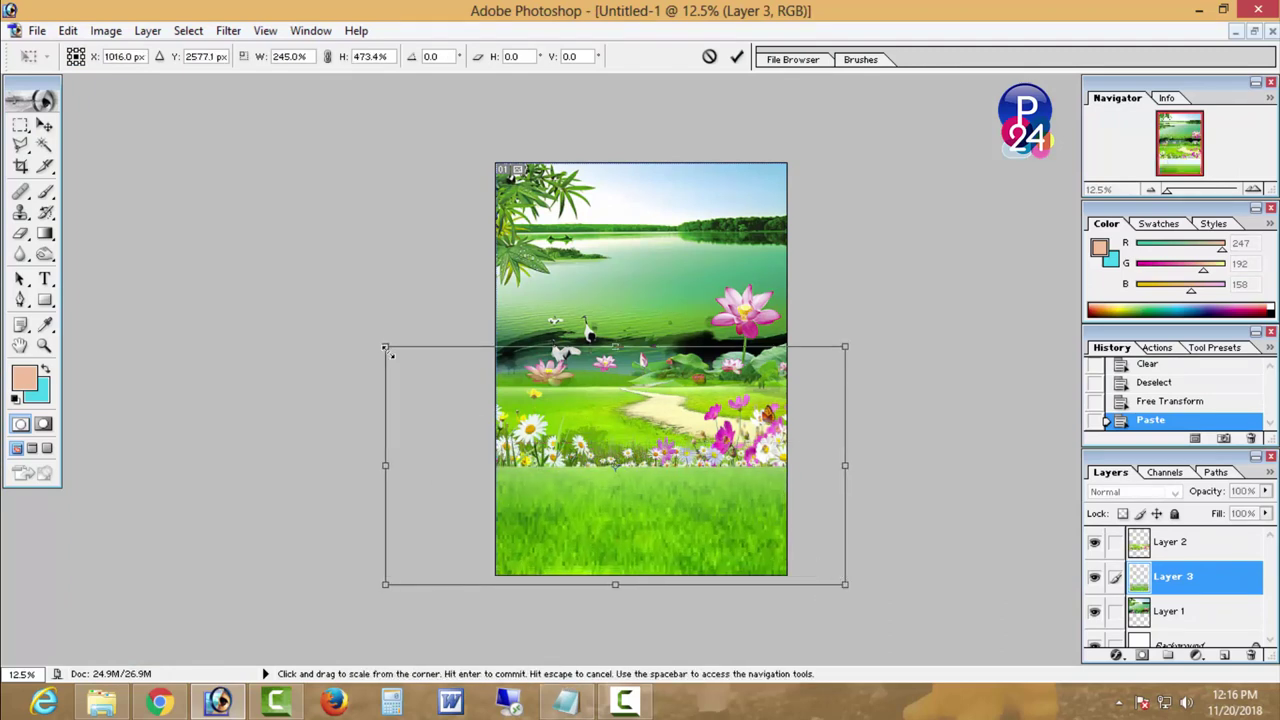
pyautogui.press('Return')
# - Undo the grass resize, repaste and re-place it at the bottom, then delete the extra grass layer
pyautogui.press('m')
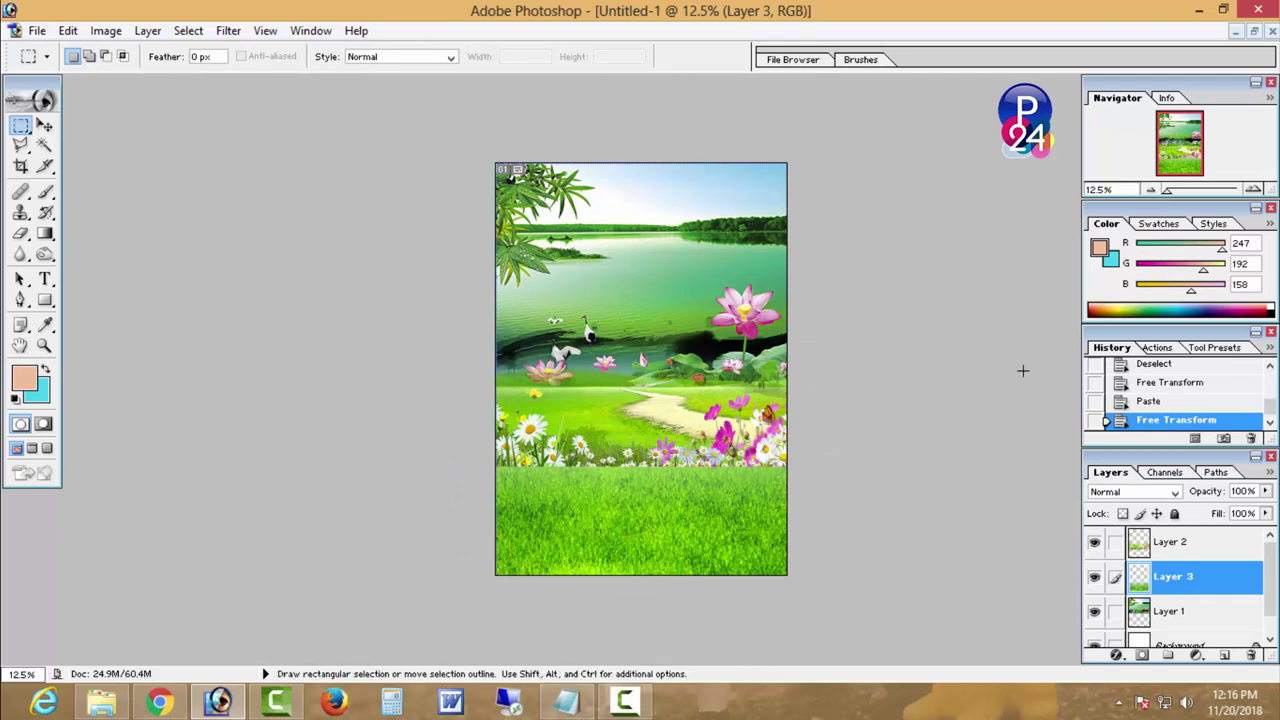
pyautogui.click(44, 126)
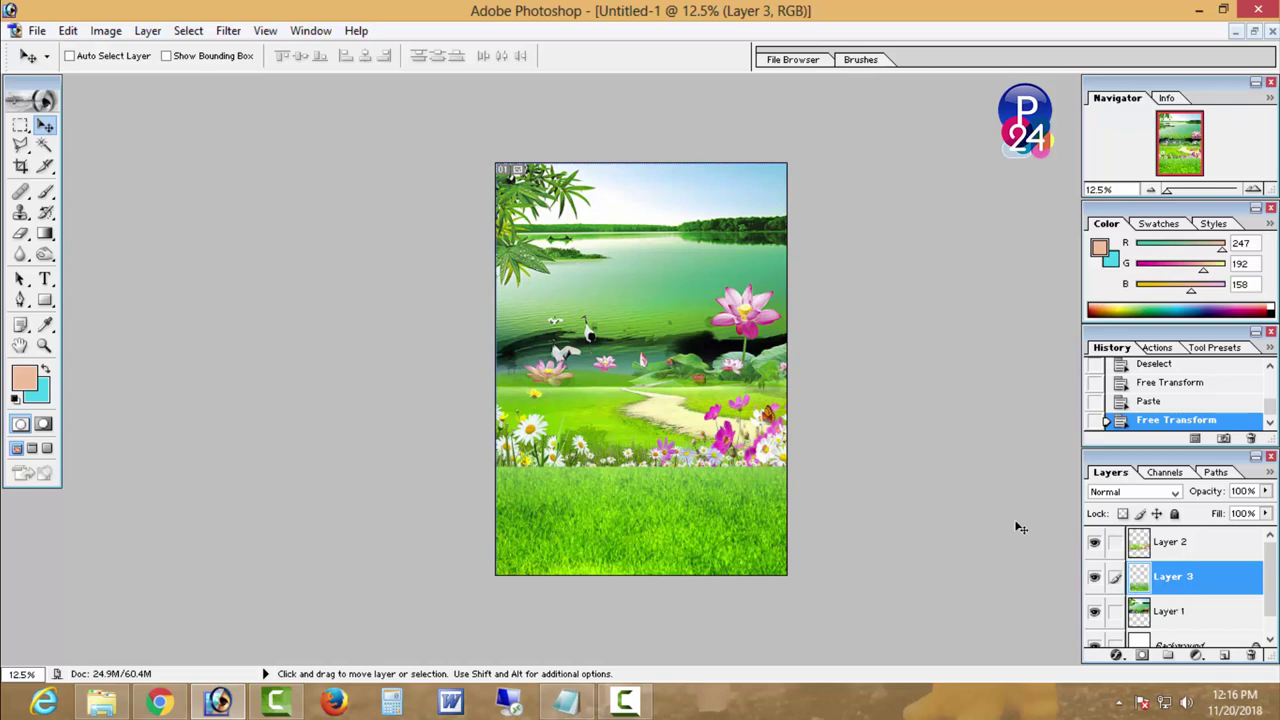
pyautogui.hotkey('ctrl', '-')
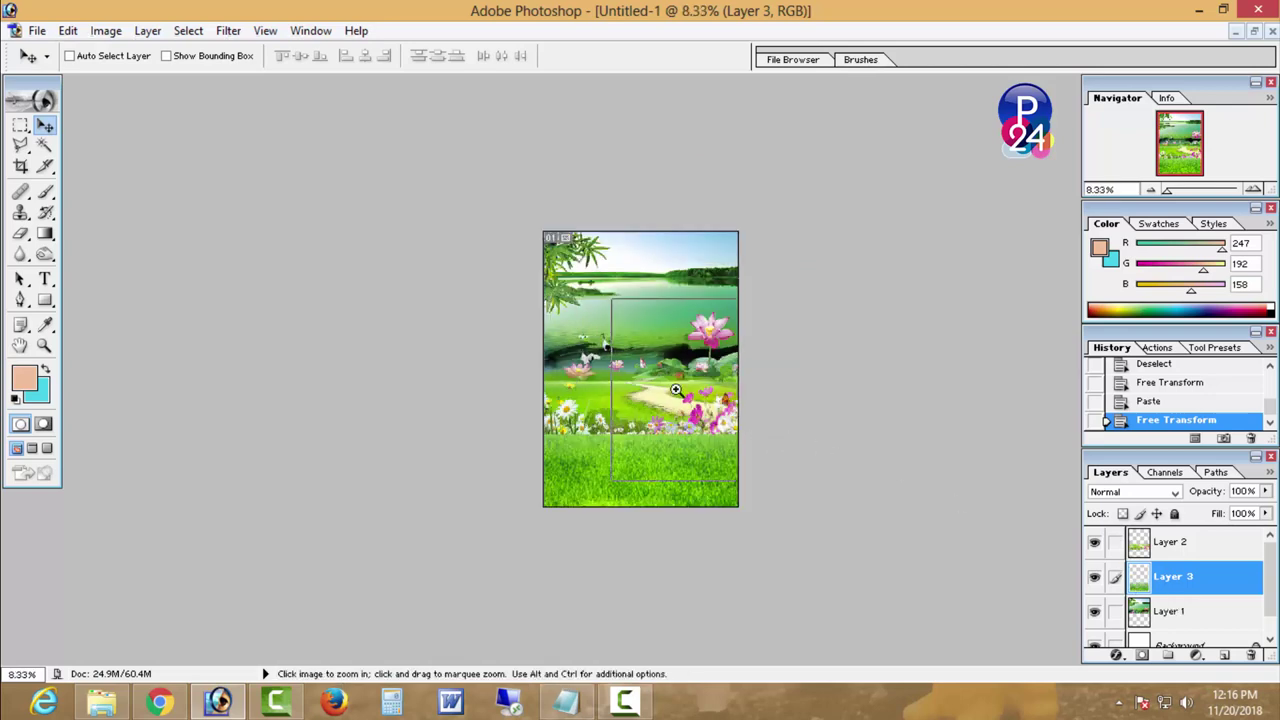
pyautogui.click(676, 390)
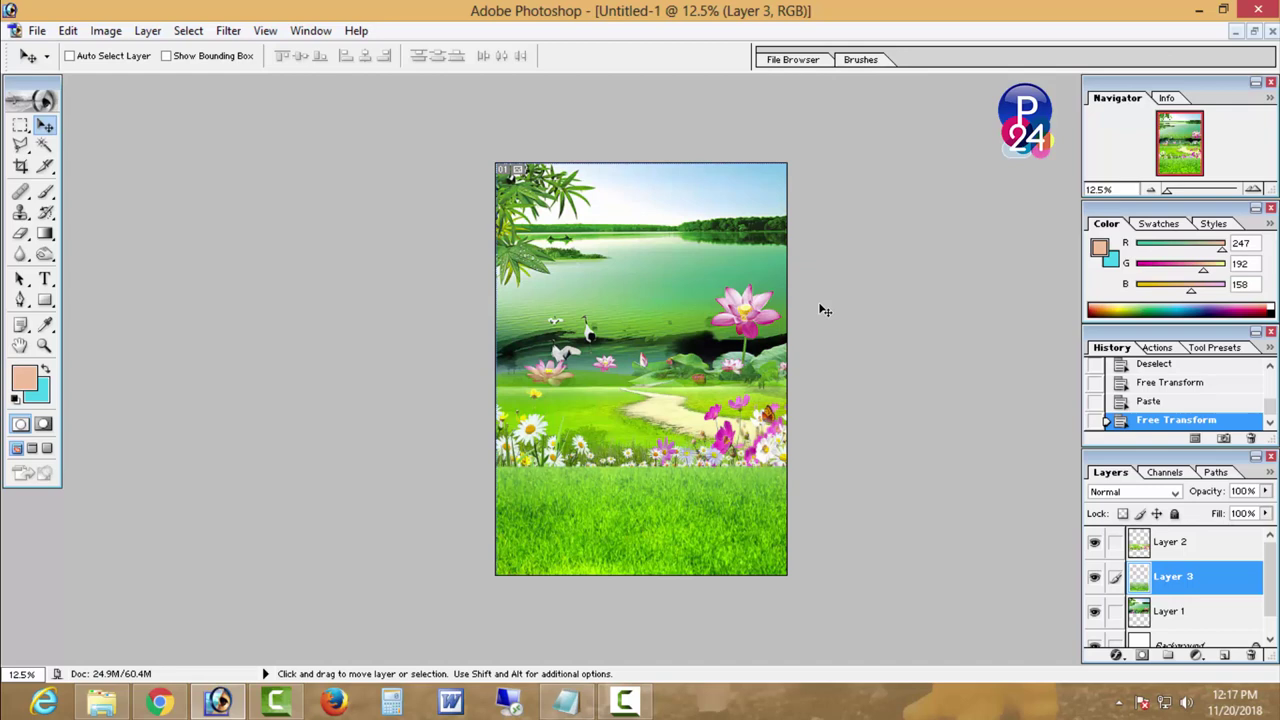
pyautogui.hotkey('ctrl', 'z')
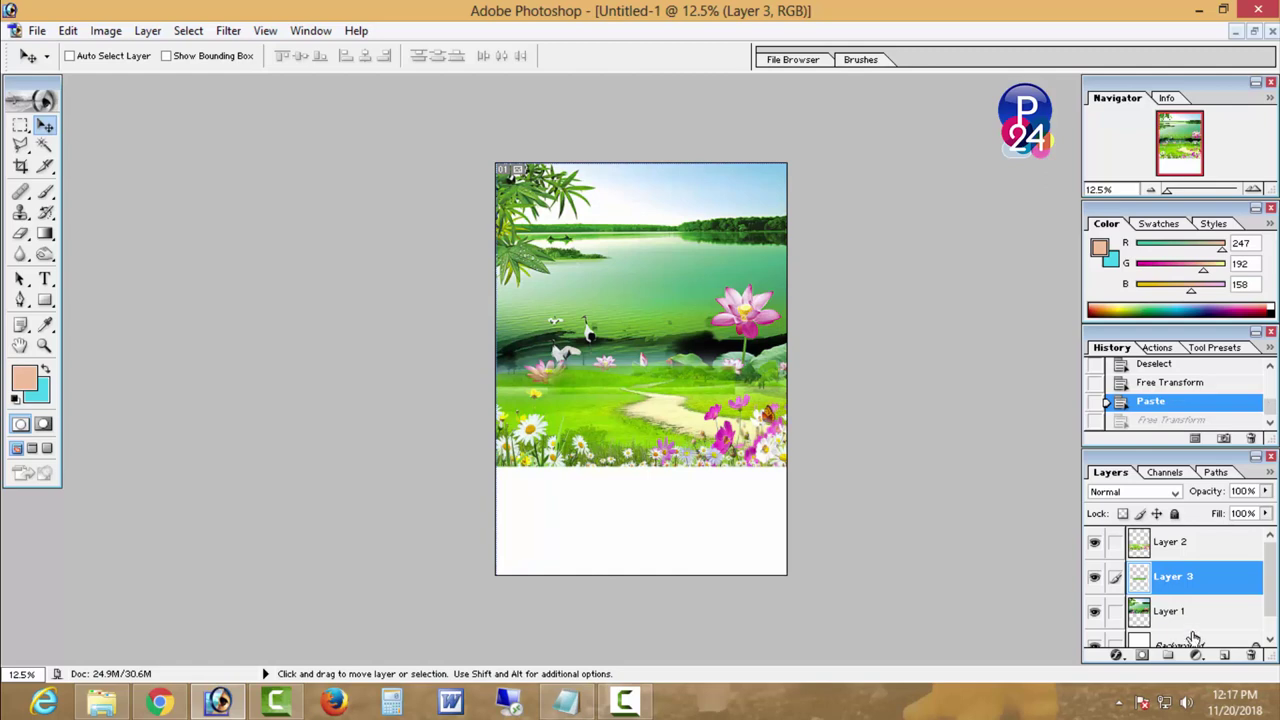
pyautogui.hotkey('ctrl', 'v')
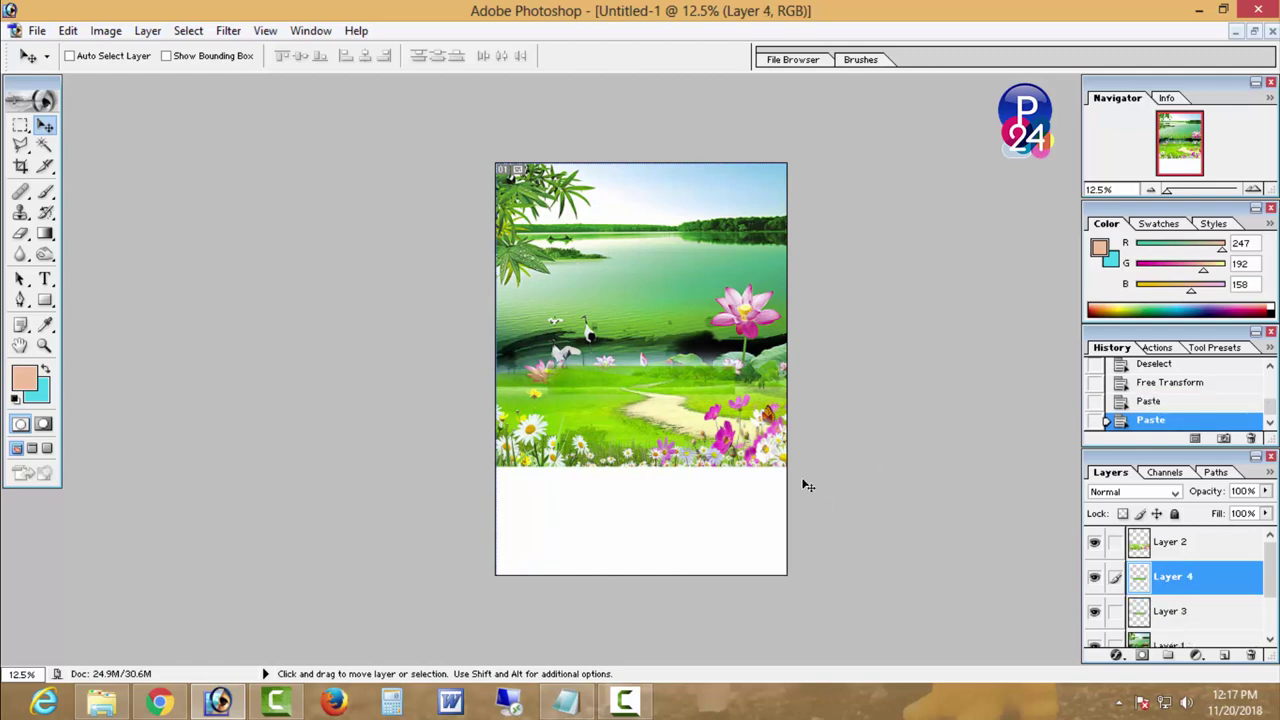
pyautogui.hotkey('ctrl', 't')
pyautogui.moveTo(585, 365)
pyautogui.mouseDown()
pyautogui.moveTo(642, 517)
pyautogui.moveTo(825, 575)
pyautogui.mouseUp()
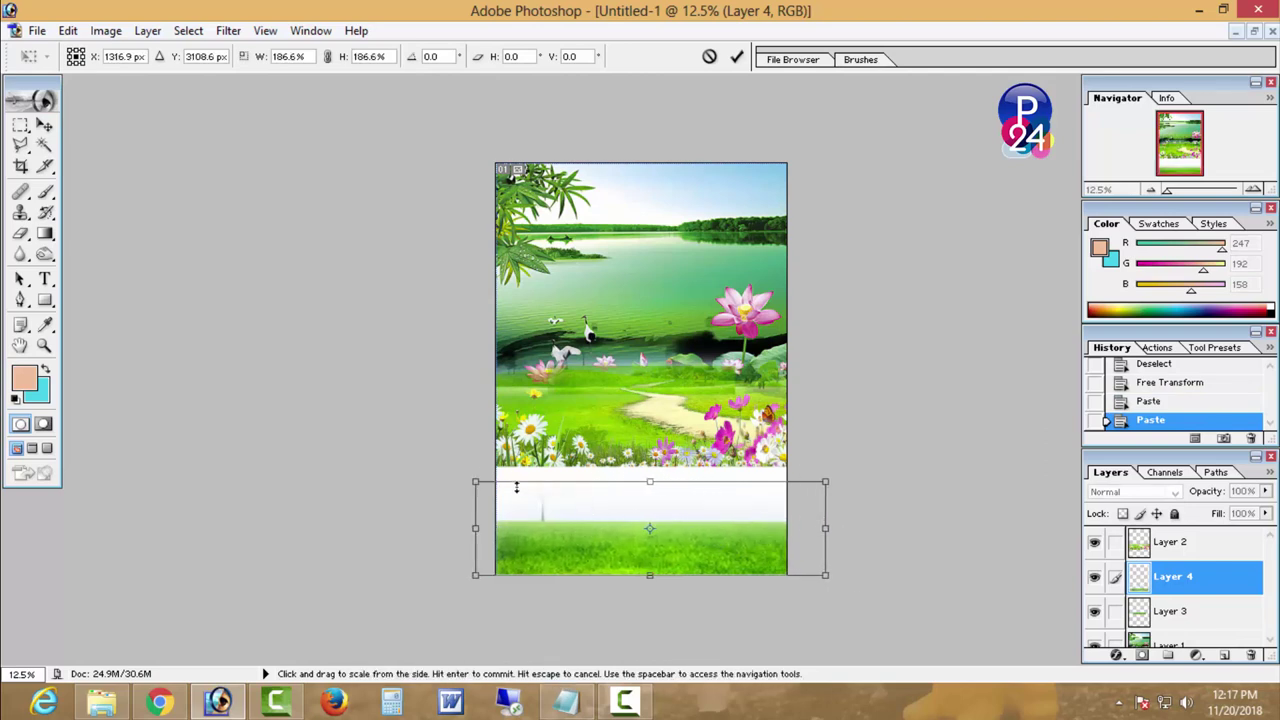
pyautogui.moveTo(475, 482); pyautogui.dragTo(436, 469)
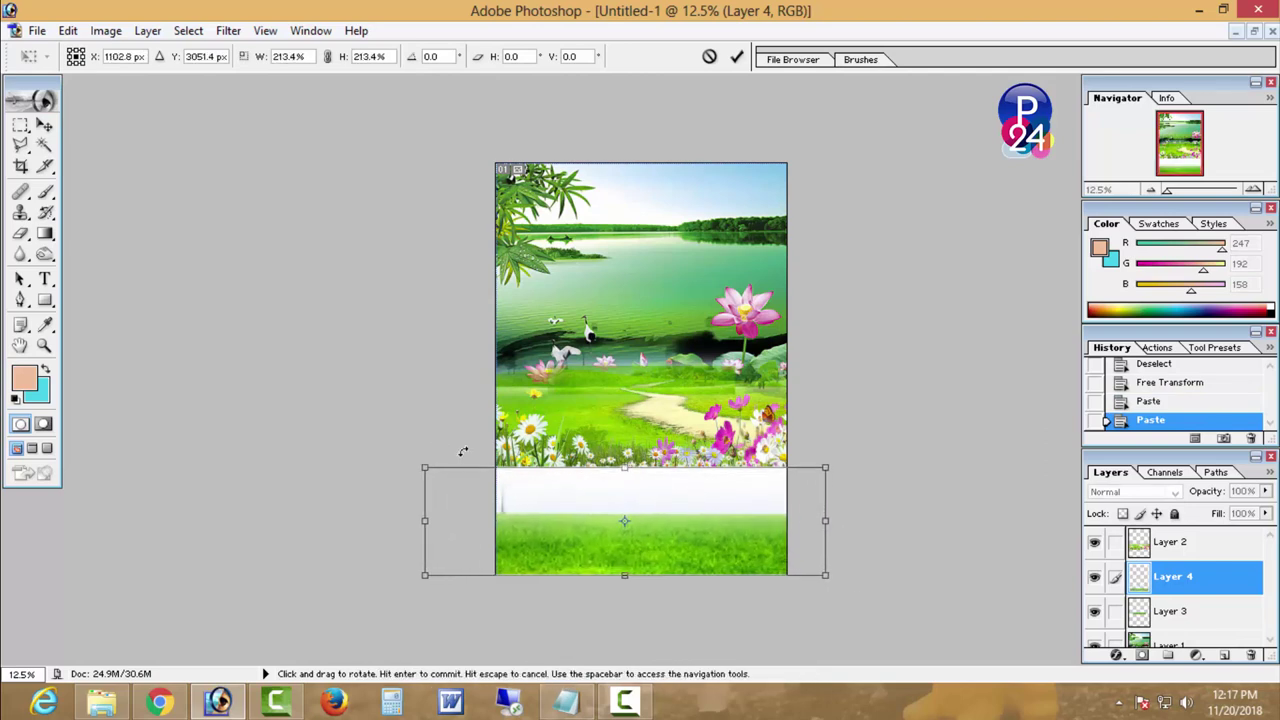
pyautogui.press('Return')
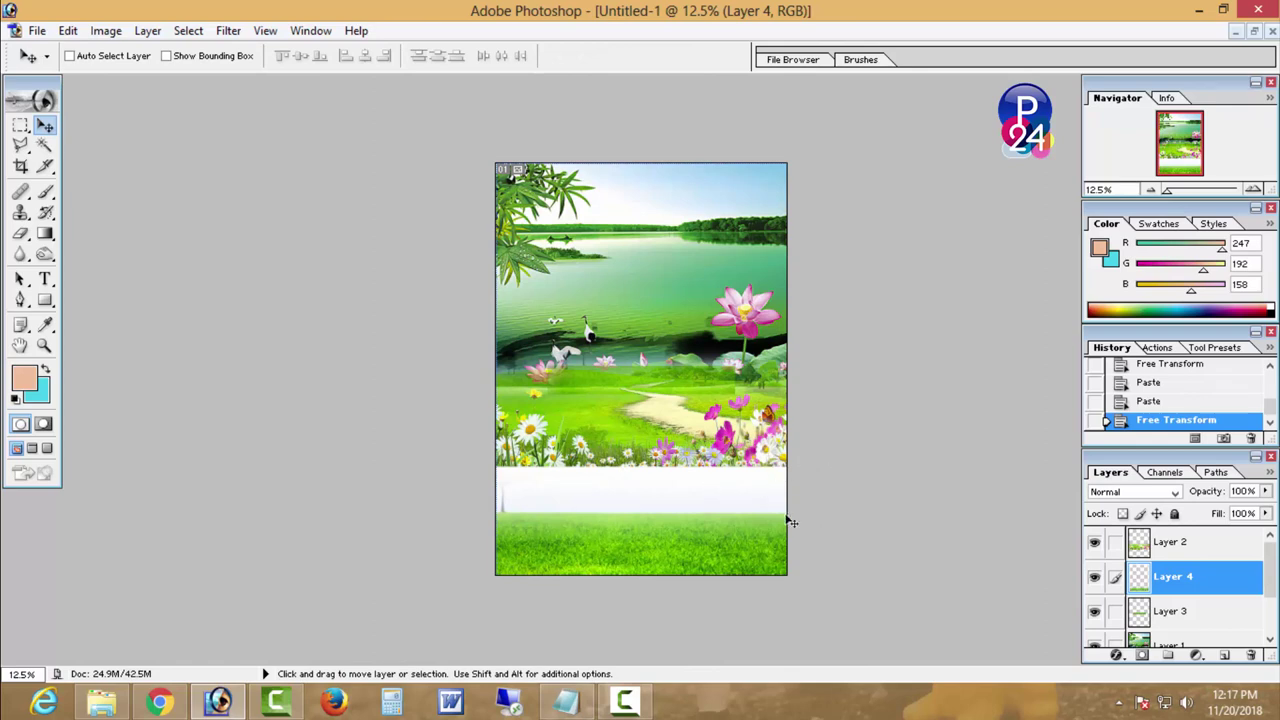
pyautogui.moveTo(1142, 588); pyautogui.dragTo(1250, 655)
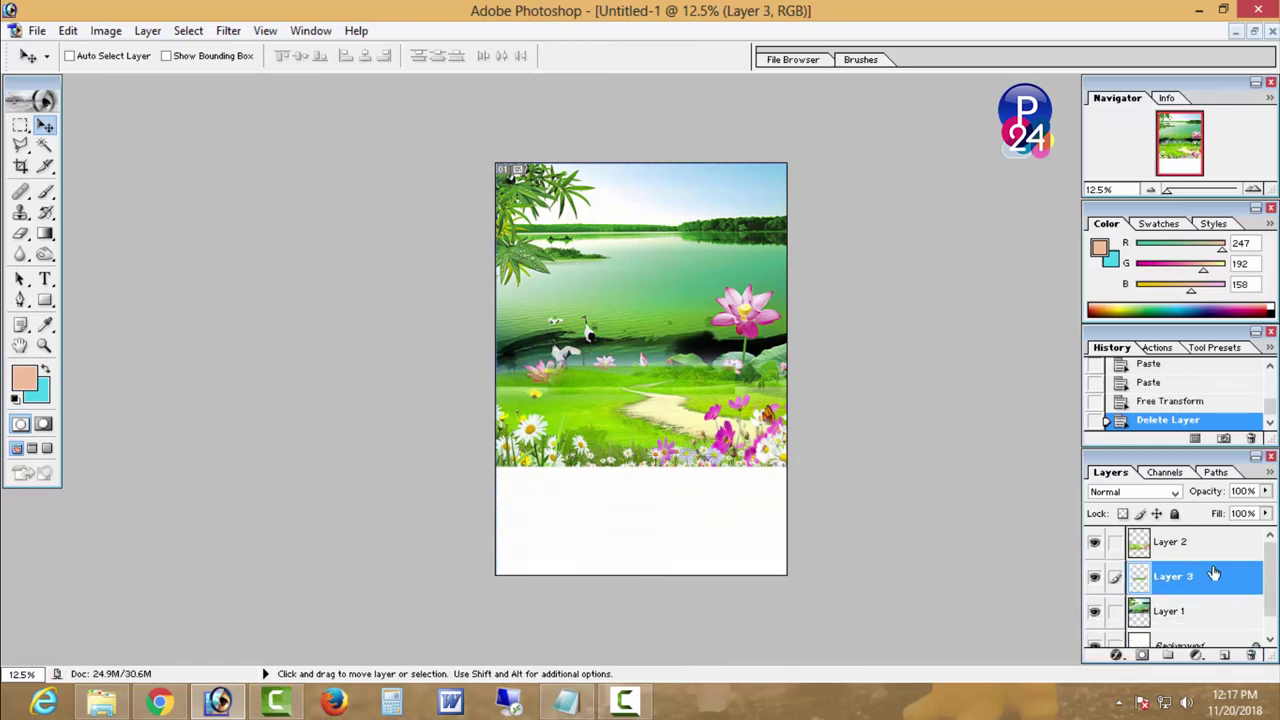
# - Undo the feather on the grass selection in the grass photo window
pyautogui.click(1255, 32)
pyautogui.click(805, 582)
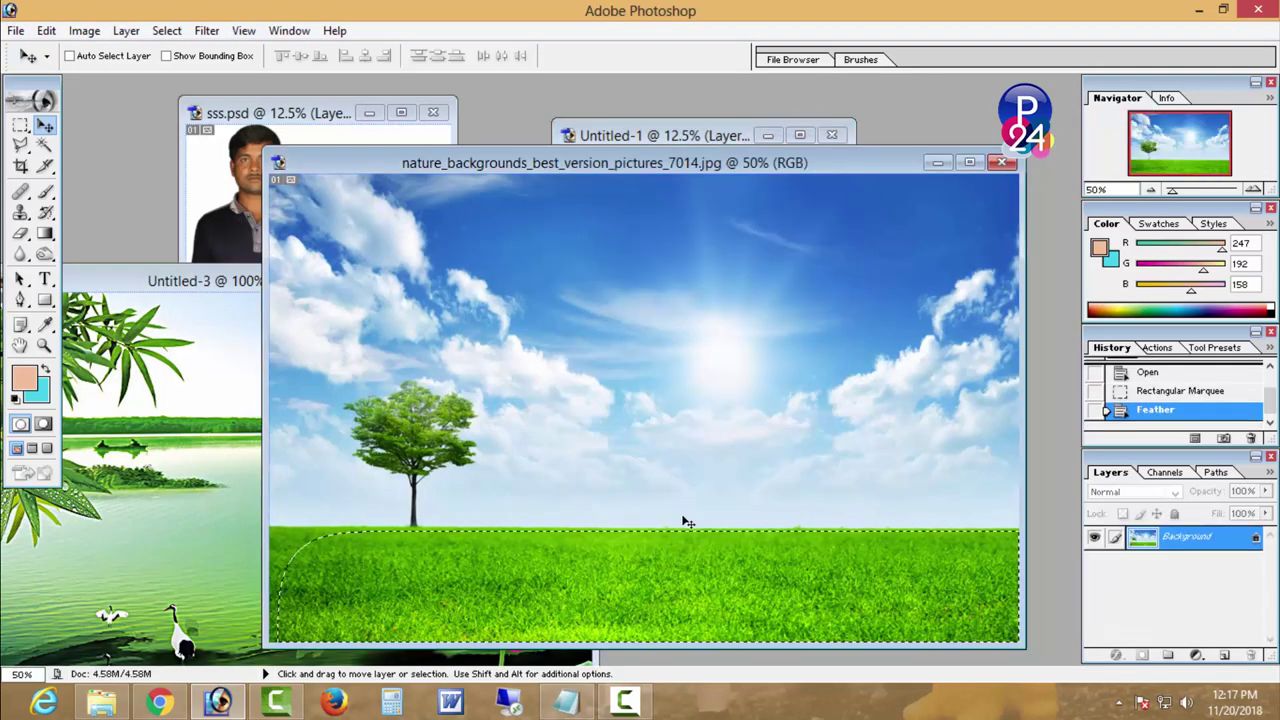
pyautogui.hotkey('ctrl', 'z')
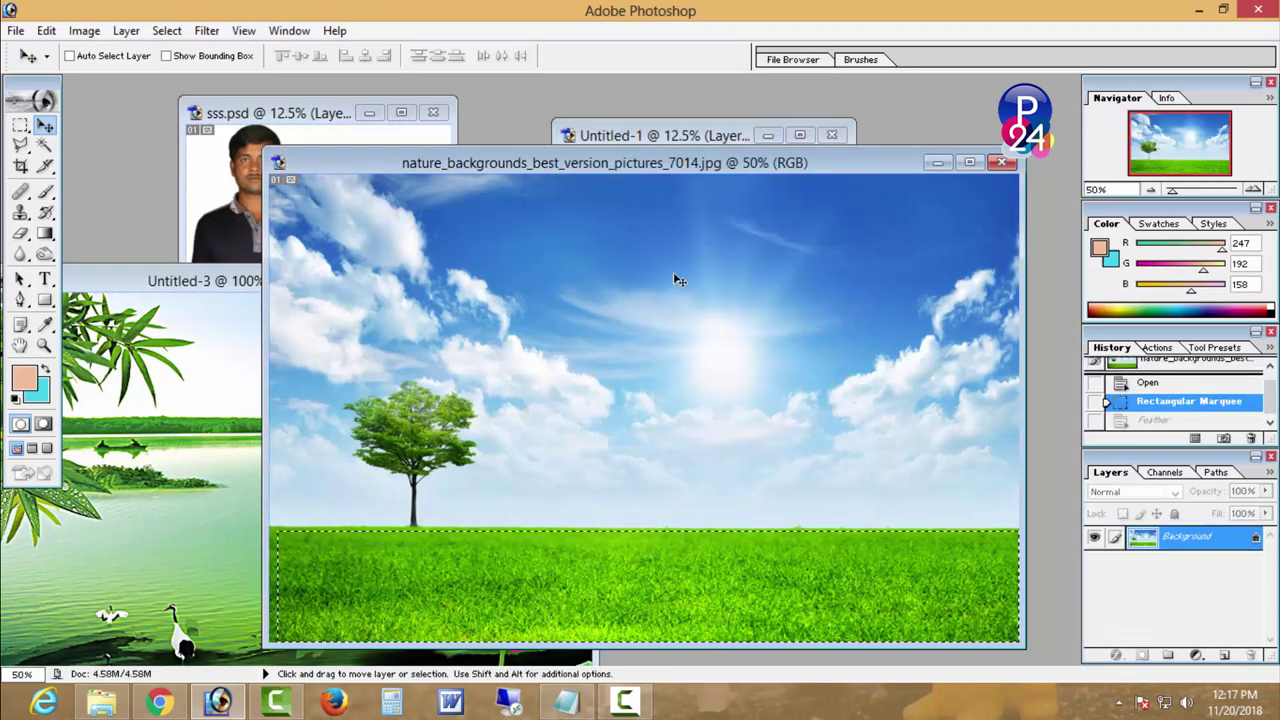
pyautogui.moveTo(784, 165); pyautogui.dragTo(797, 521)
# - Paste the hard-edged grass into the poster, stretch it over the bottom, and select all
pyautogui.click(838, 482)
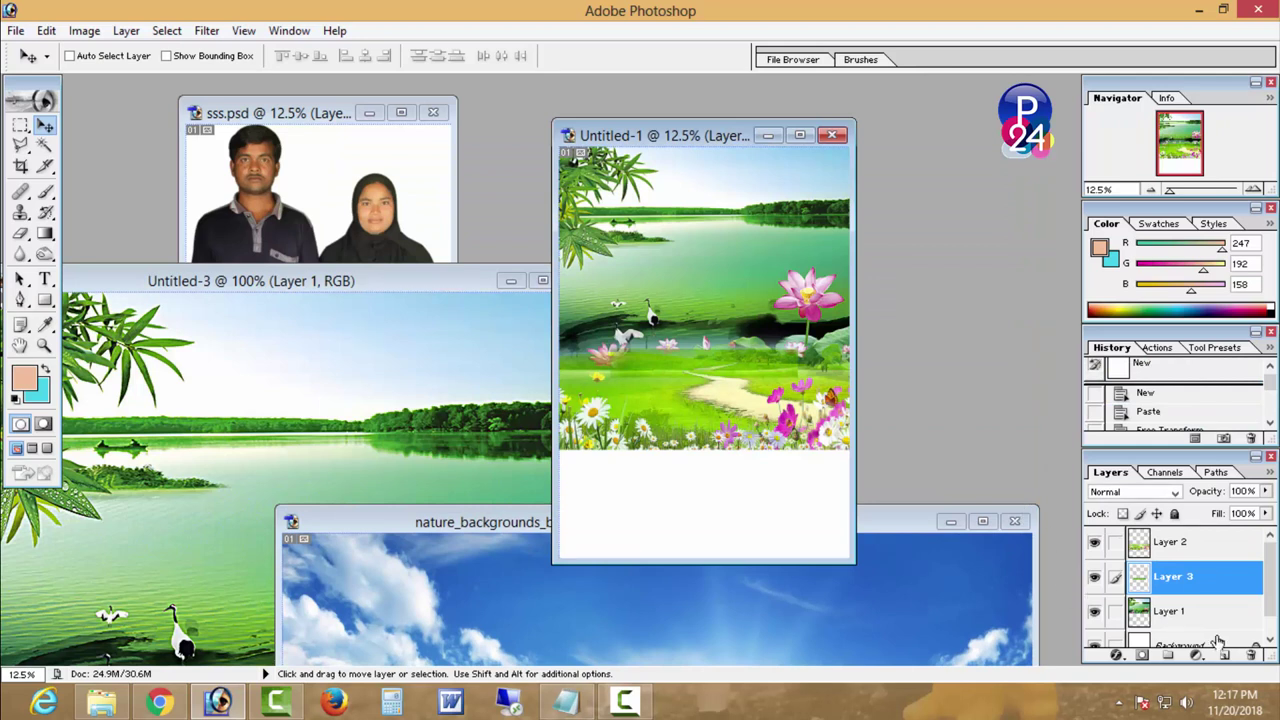
pyautogui.hotkey('ctrl', 'v')
pyautogui.hotkey('ctrl', 't')
pyautogui.moveTo(743, 349)
pyautogui.mouseDown()
pyautogui.moveTo(735, 462)
pyautogui.moveTo(868, 540)
pyautogui.moveTo(868, 560)
pyautogui.mouseUp()
pyautogui.press('Return')
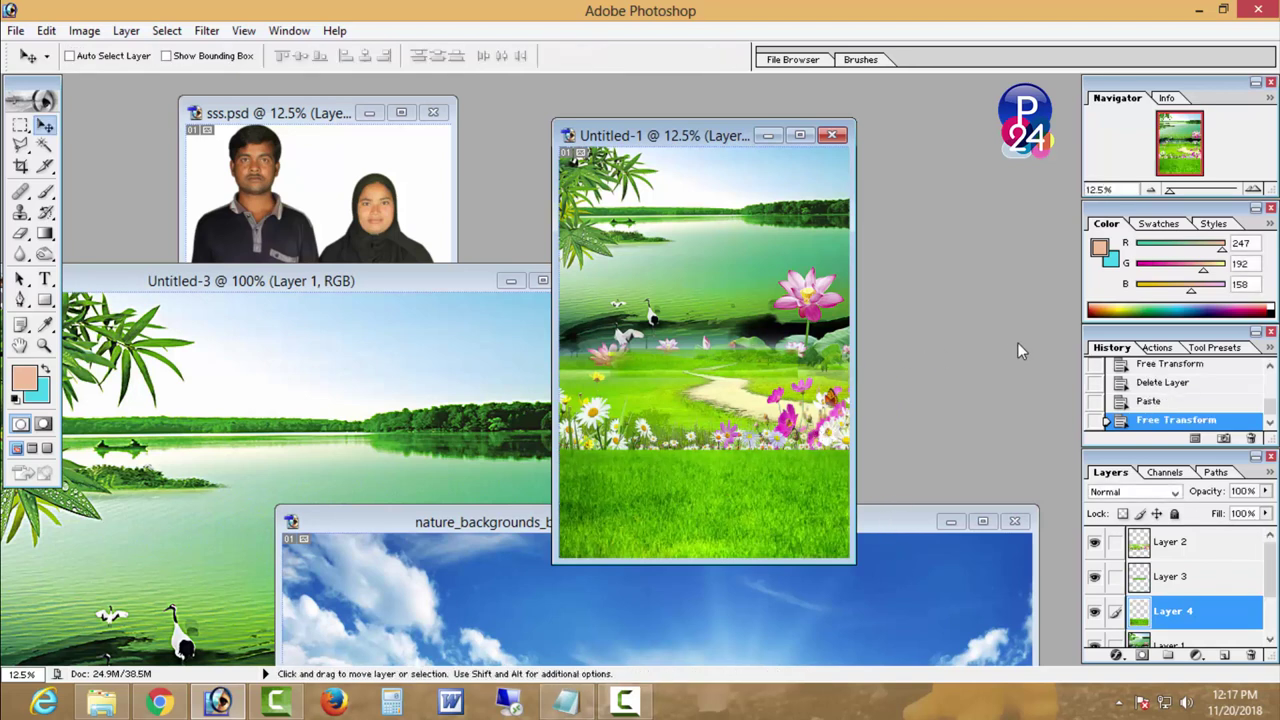
pyautogui.hotkey('ctrl', 'a')
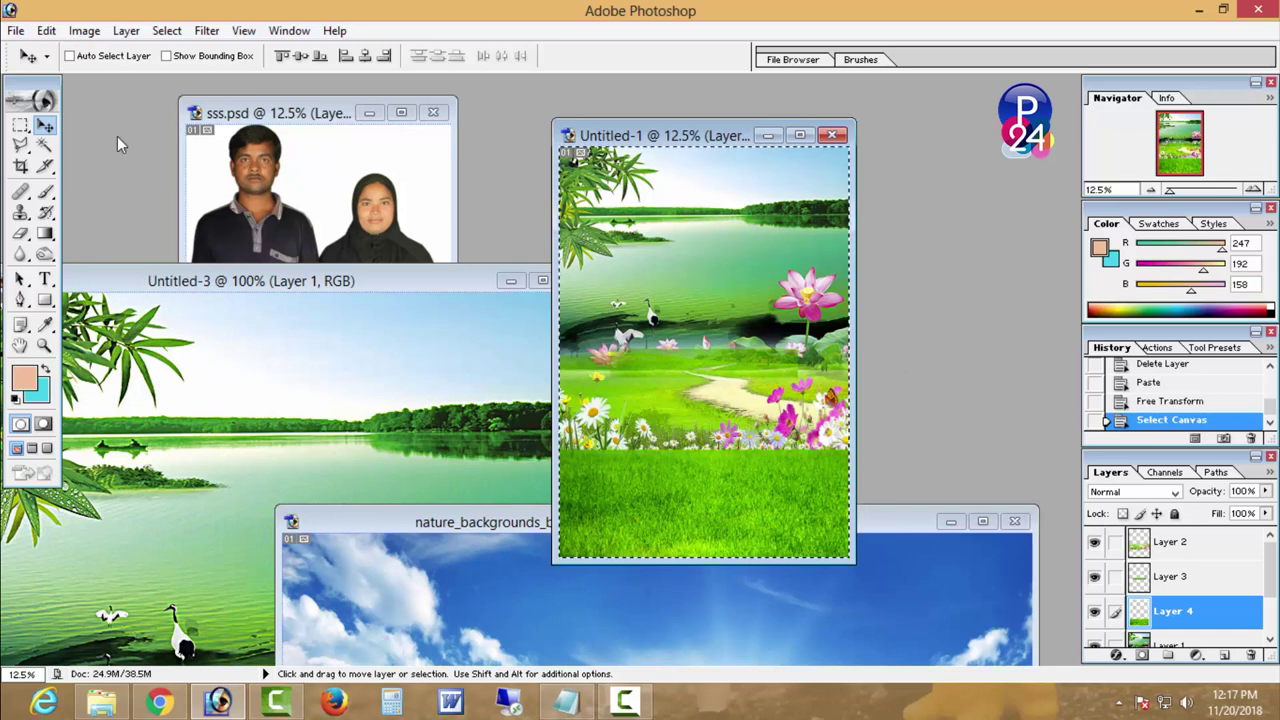
# - Deselect and lower the grass layer's brightness to −14 with Brightness/Contrast
pyautogui.hotkey('ctrl', '-')
pyautogui.press('m')
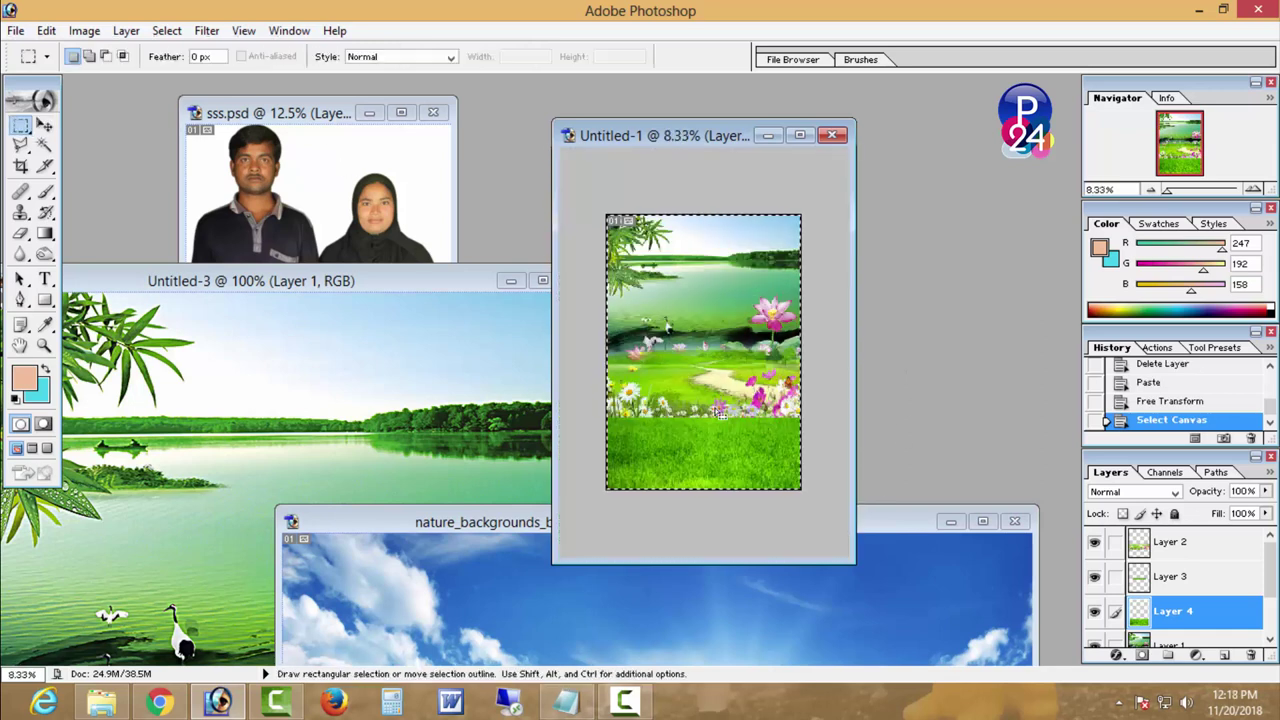
pyautogui.rightClick(650, 250)
pyautogui.click(675, 270)
pyautogui.click(84, 30)
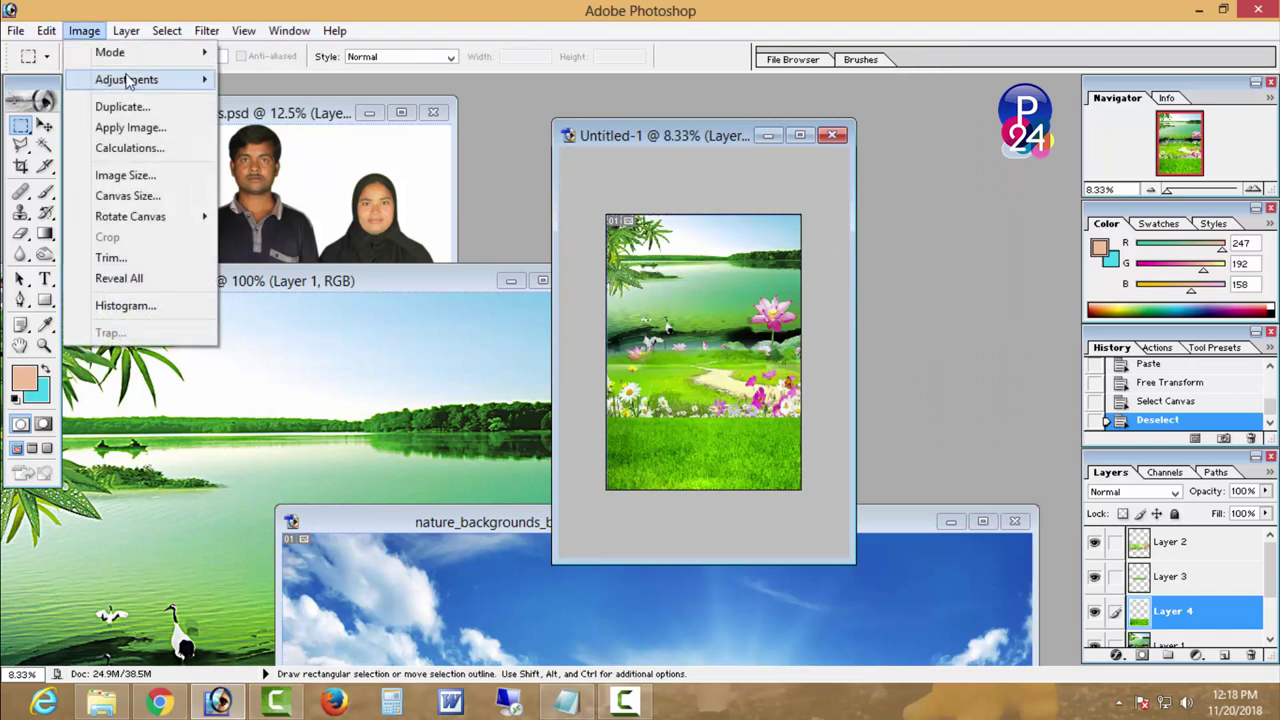
pyautogui.click(298, 203)
pyautogui.moveTo(868, 268)
pyautogui.mouseDown()
pyautogui.moveTo(999, 275)
pyautogui.moveTo(979, 312)
pyautogui.moveTo(962, 314)
pyautogui.mouseUp()
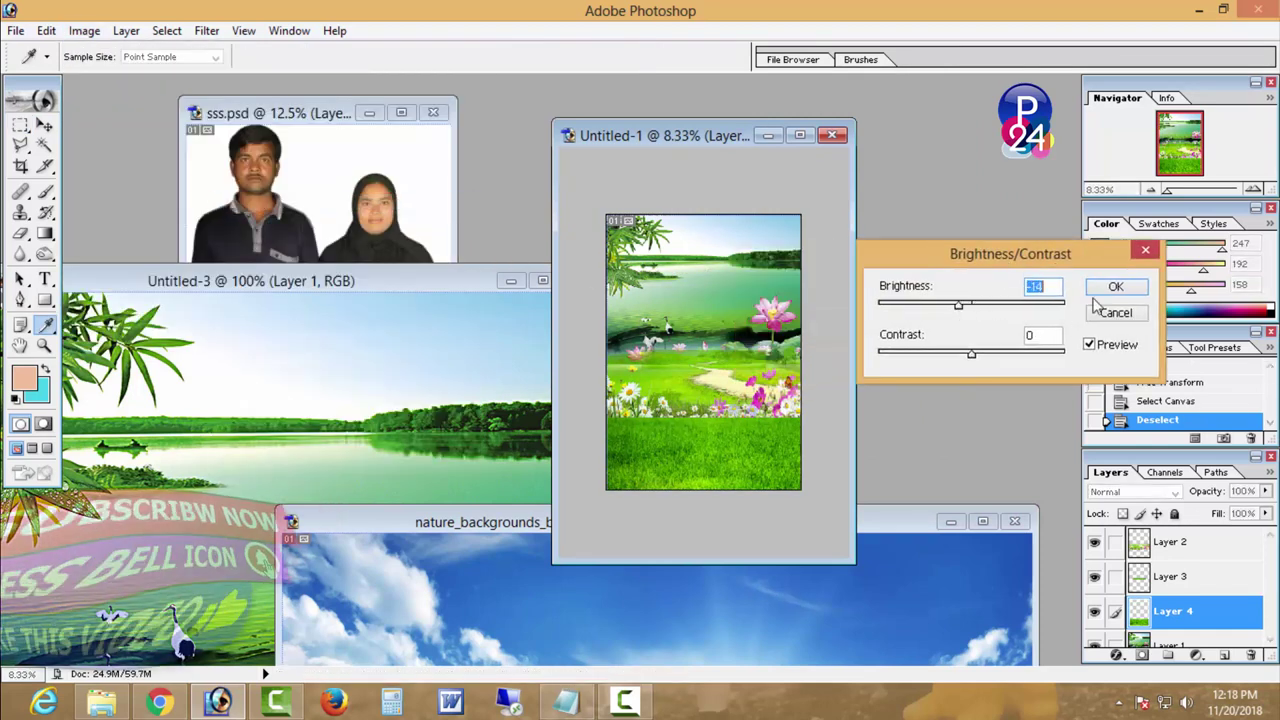
pyautogui.click(1100, 287)
# - Bring the poster up full-window and paste the family photo, then undo that paste
pyautogui.press('m')
pyautogui.hotkey('ctrl', '+')
pyautogui.click(365, 243)
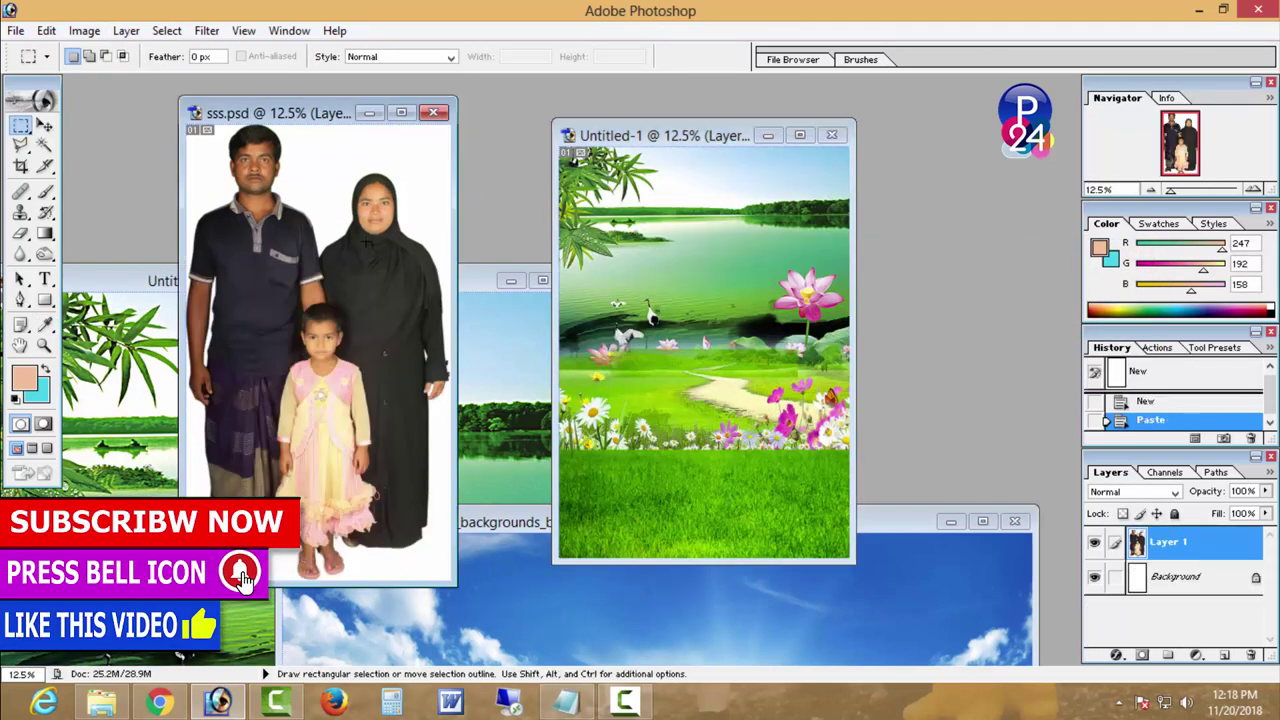
pyautogui.click(799, 134)
pyautogui.hotkey('ctrl', 'v')
pyautogui.hotkey('ctrl', 'z')
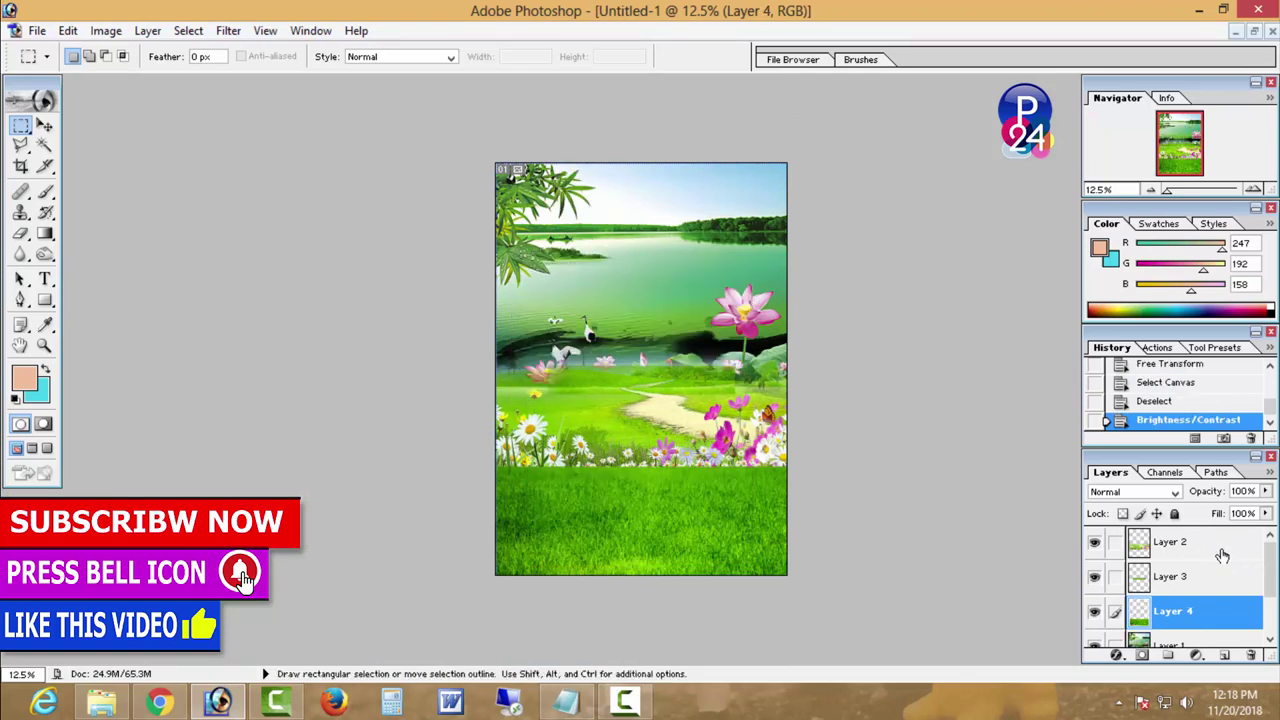
# - Paste the family photo and shrink it to stand on the grass
pyautogui.click(1165, 545)
pyautogui.hotkey('ctrl', 'v')
pyautogui.hotkey('ctrl', 't')
pyautogui.moveTo(786, 164); pyautogui.dragTo(745, 205)
pyautogui.press('Return')
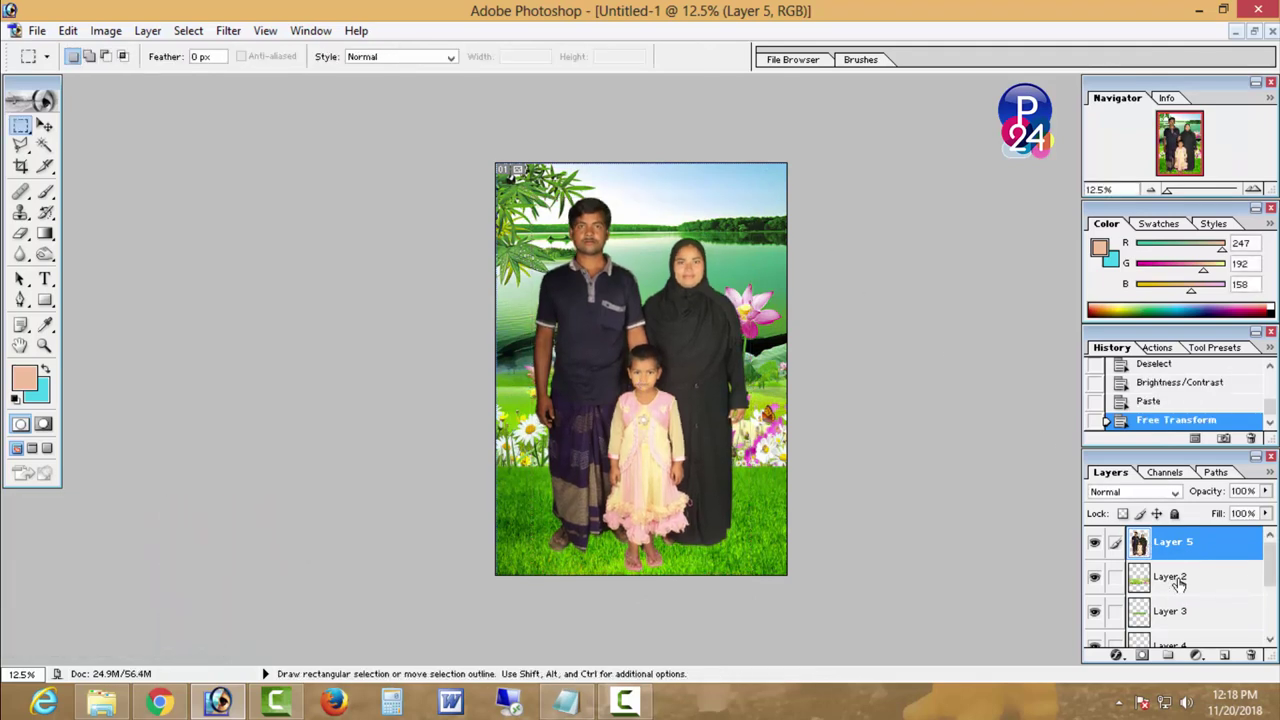
# - Enlarge, narrow and nudge down Layer 2, the flower meadow
pyautogui.scroll(-1, 1170, 580)
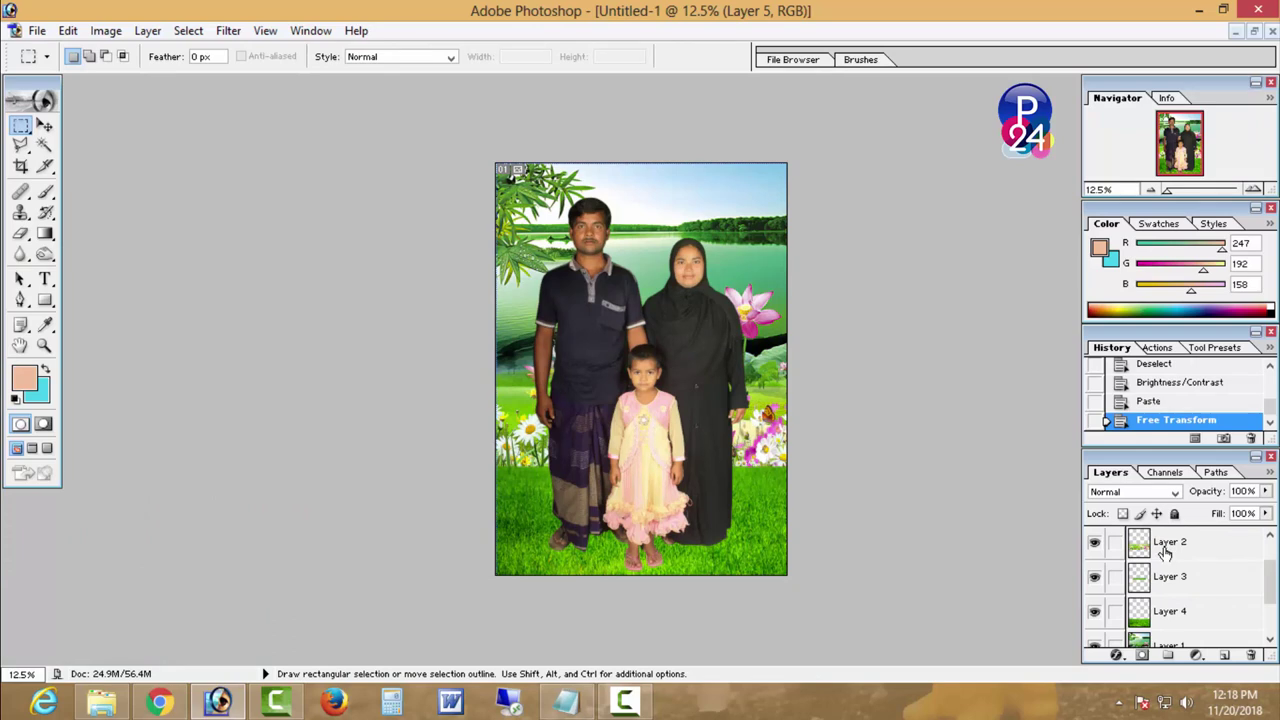
pyautogui.click(1165, 553)
pyautogui.hotkey('ctrl', 't')
pyautogui.moveTo(800, 466); pyautogui.dragTo(870, 498)
pyautogui.moveTo(873, 424)
pyautogui.mouseDown()
pyautogui.moveTo(822, 426)
pyautogui.moveTo(756, 458)
pyautogui.moveTo(748, 482)
pyautogui.mouseUp()
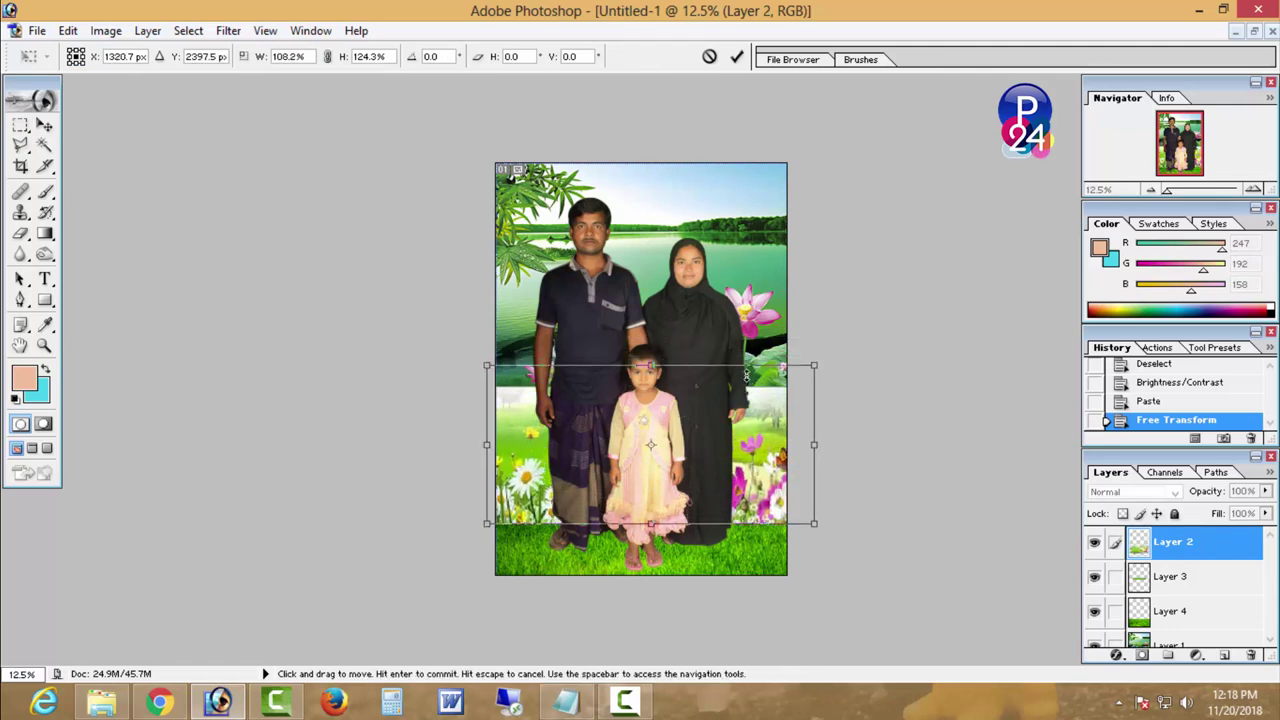
pyautogui.press('Return')
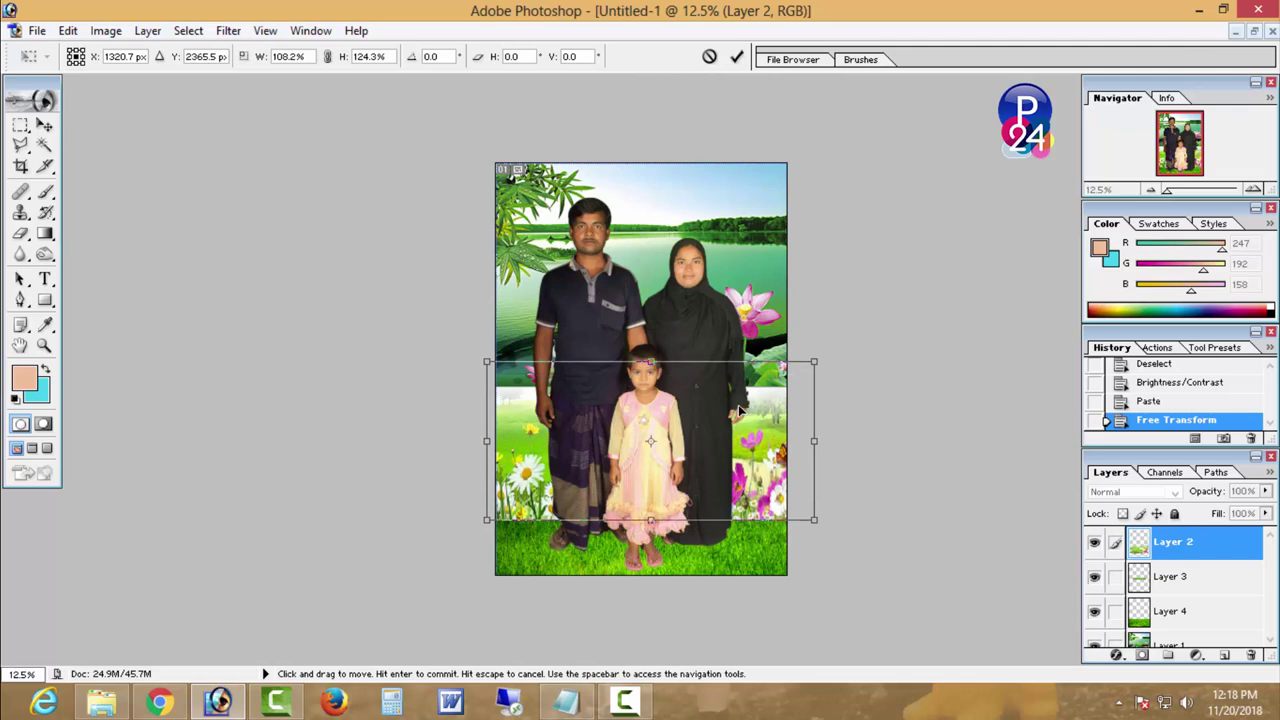
# - Enlarge Layer 1, the lake background, to 111.7%
pyautogui.click(1170, 644)
pyautogui.hotkey('ctrl', 't')
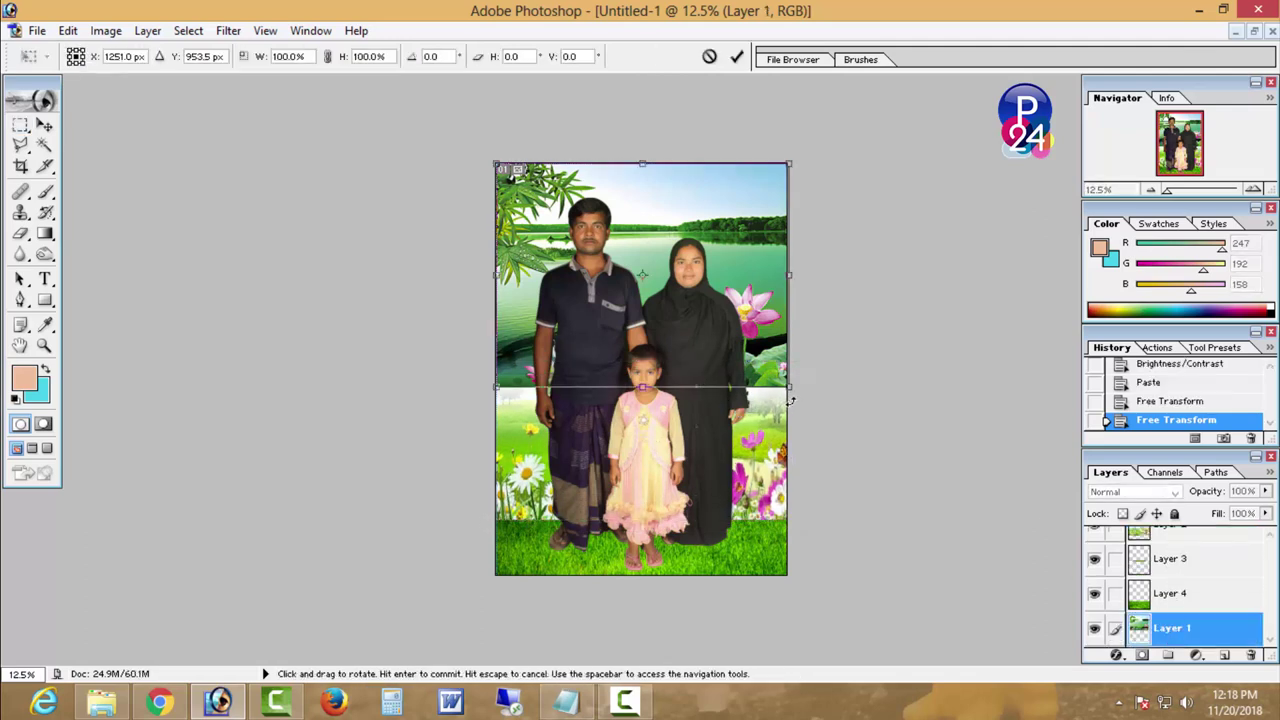
pyautogui.moveTo(789, 387); pyautogui.dragTo(822, 413)
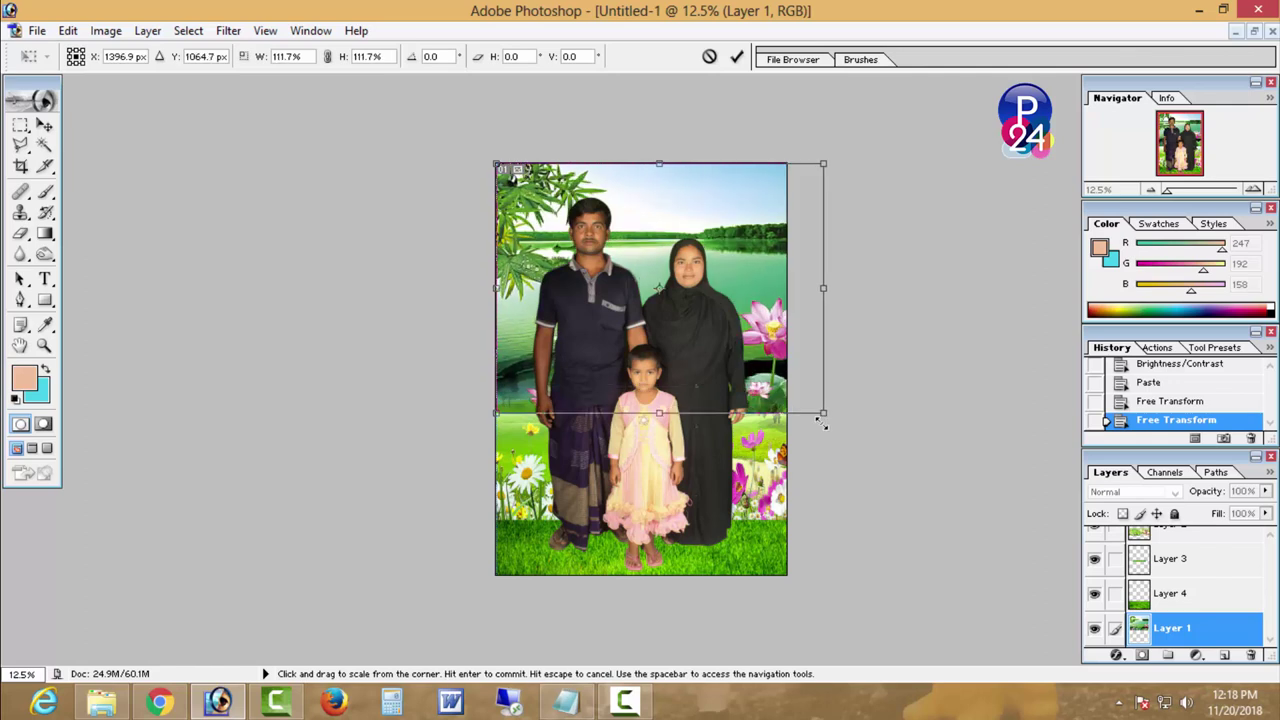
pyautogui.press('m')
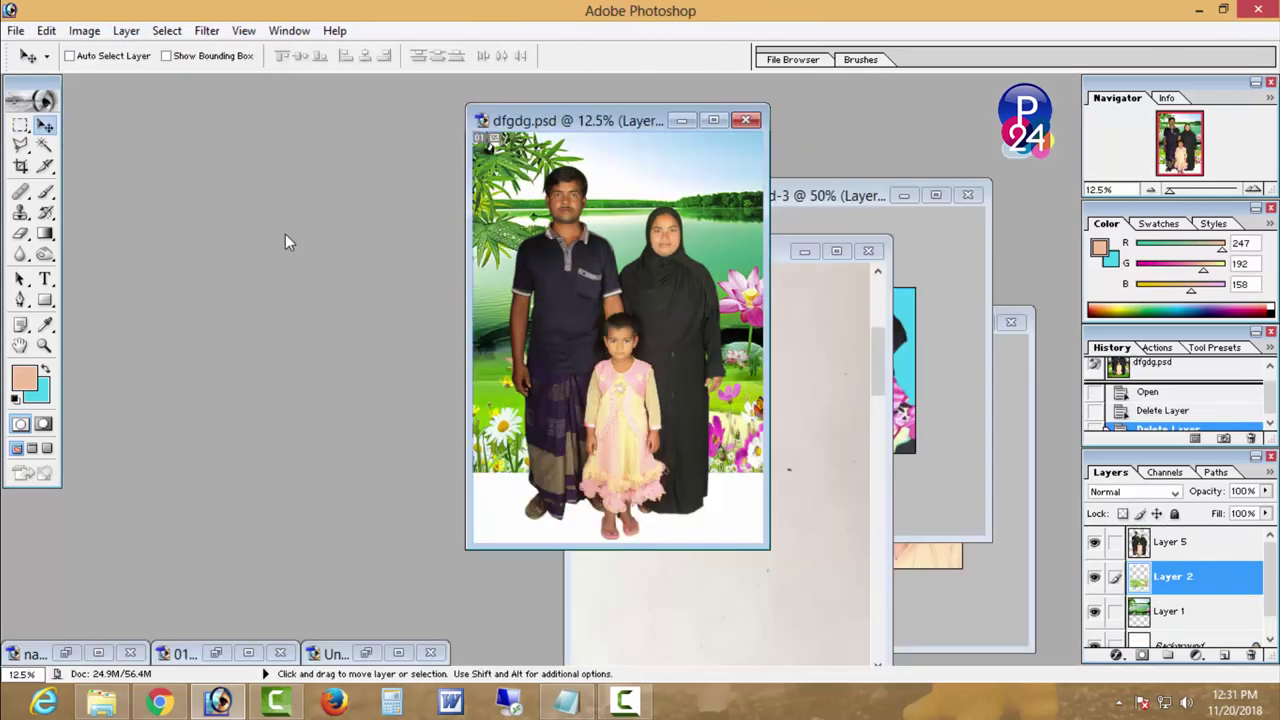
pyautogui.hotkey('ctrl', 'o')
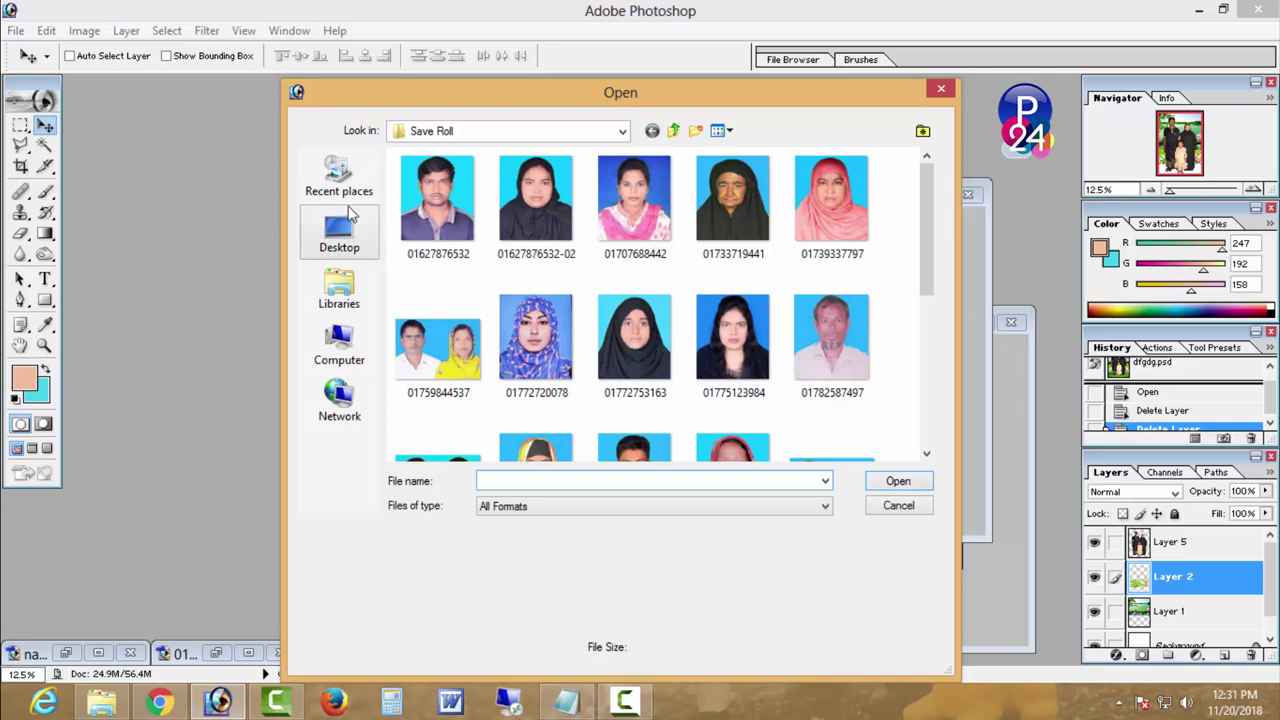
# - Open lawn-grass-500x500.png from the Desktop, select all, and target the poster's background layer
pyautogui.click(334, 228)
pyautogui.doubleClick(612, 322)
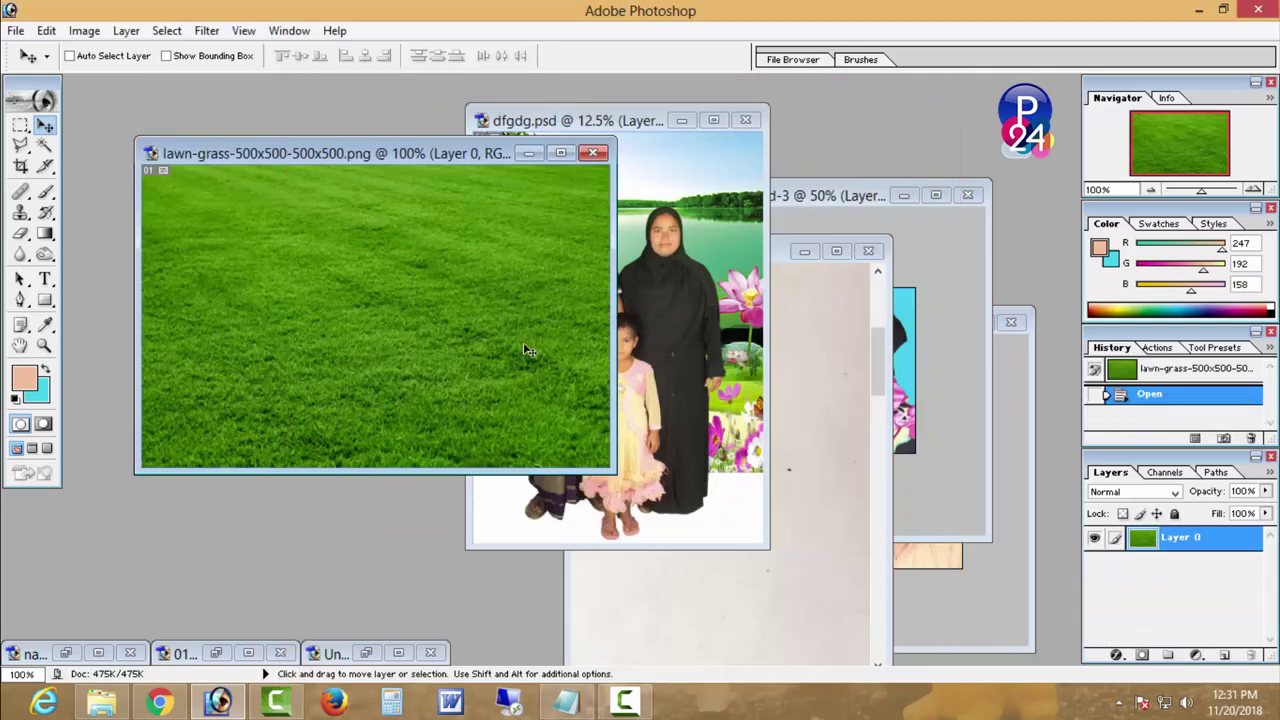
pyautogui.hotkey('ctrl', 'a')
pyautogui.click(712, 112)
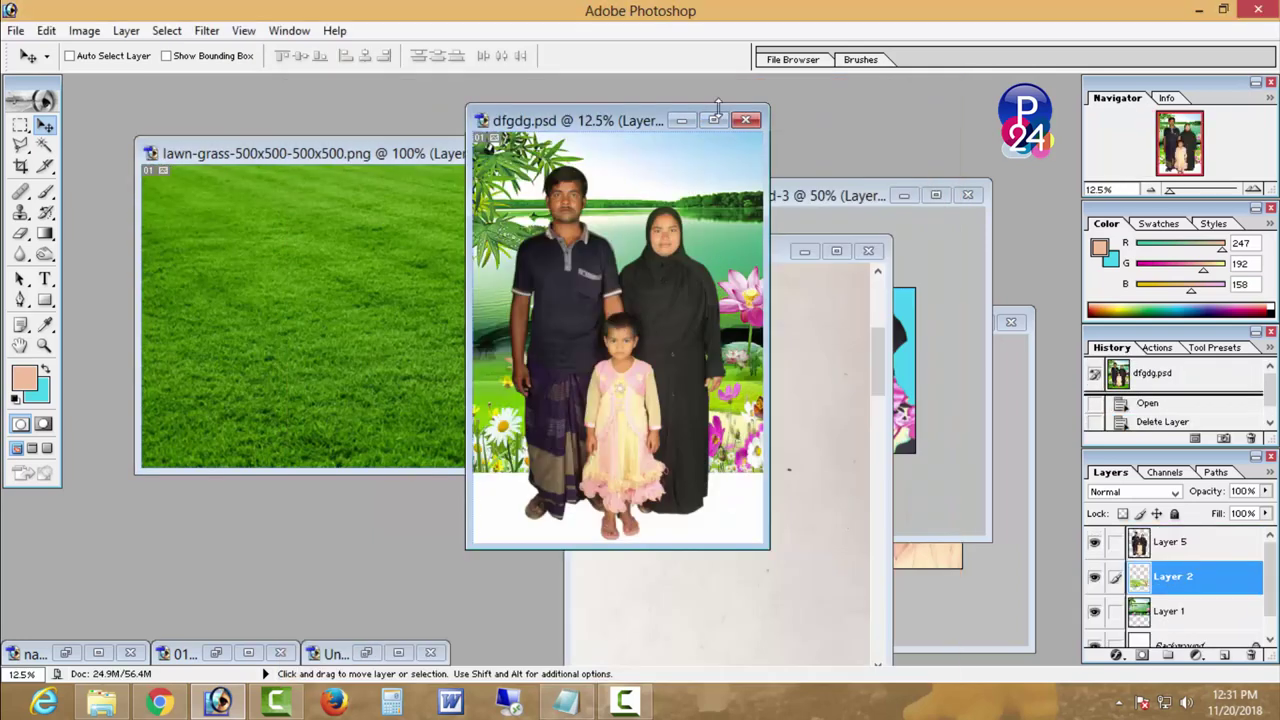
pyautogui.click(714, 119)
pyautogui.click(1185, 622)
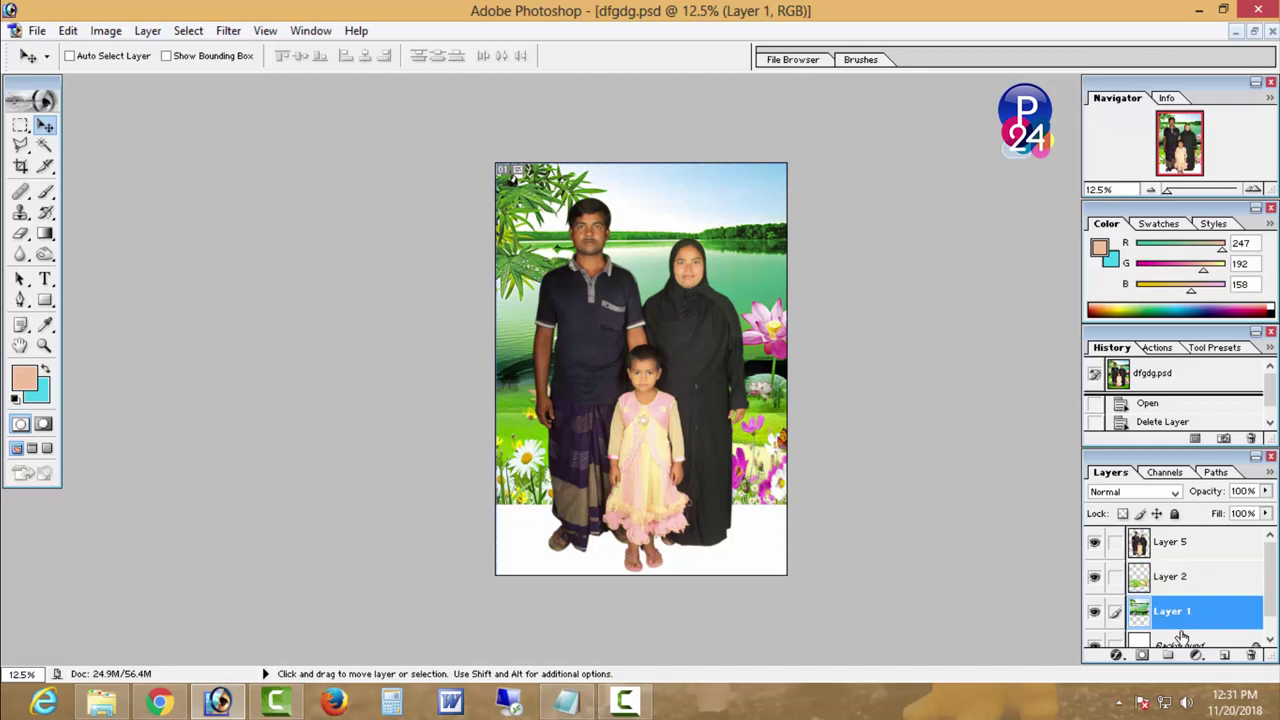
pyautogui.click(1180, 645)
pyautogui.click(1224, 655)
# - Paste the lawn grass and stretch it across the poster's white bottom strip
pyautogui.hotkey('ctrl', 'v')
pyautogui.hotkey('ctrl', 't')
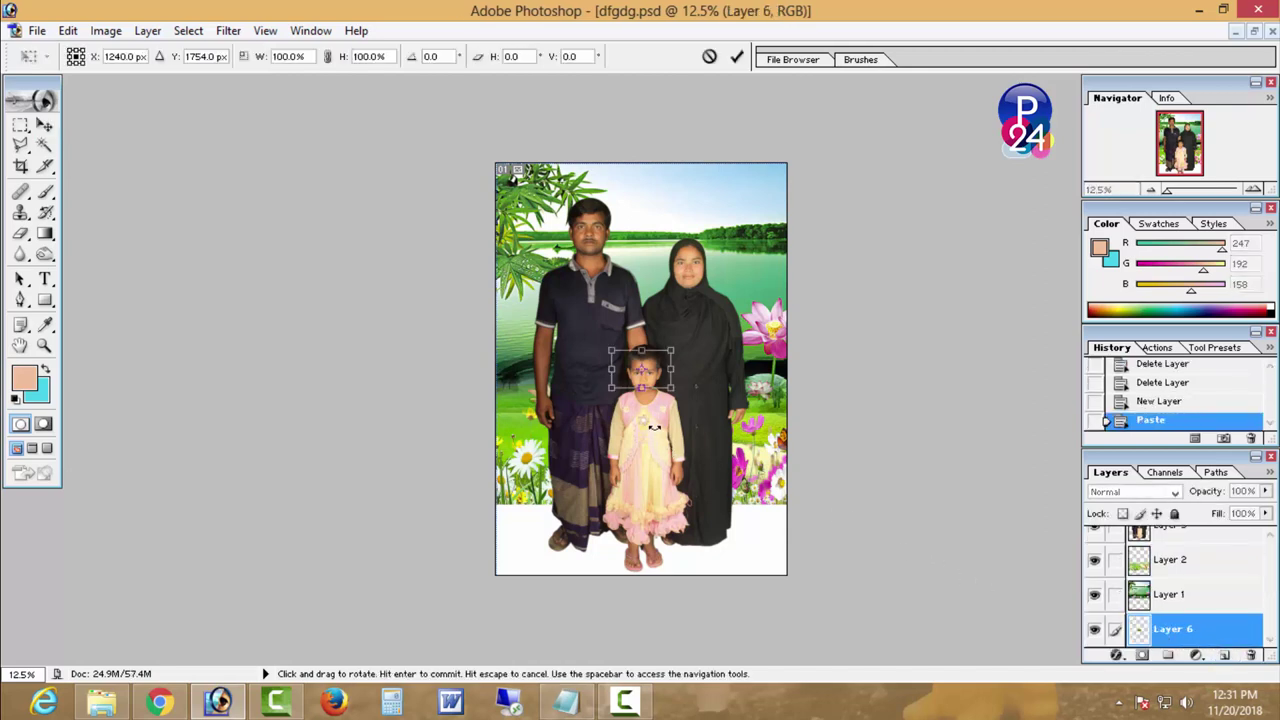
pyautogui.moveTo(664, 393); pyautogui.dragTo(770, 430)
pyautogui.moveTo(689, 400); pyautogui.dragTo(684, 548)
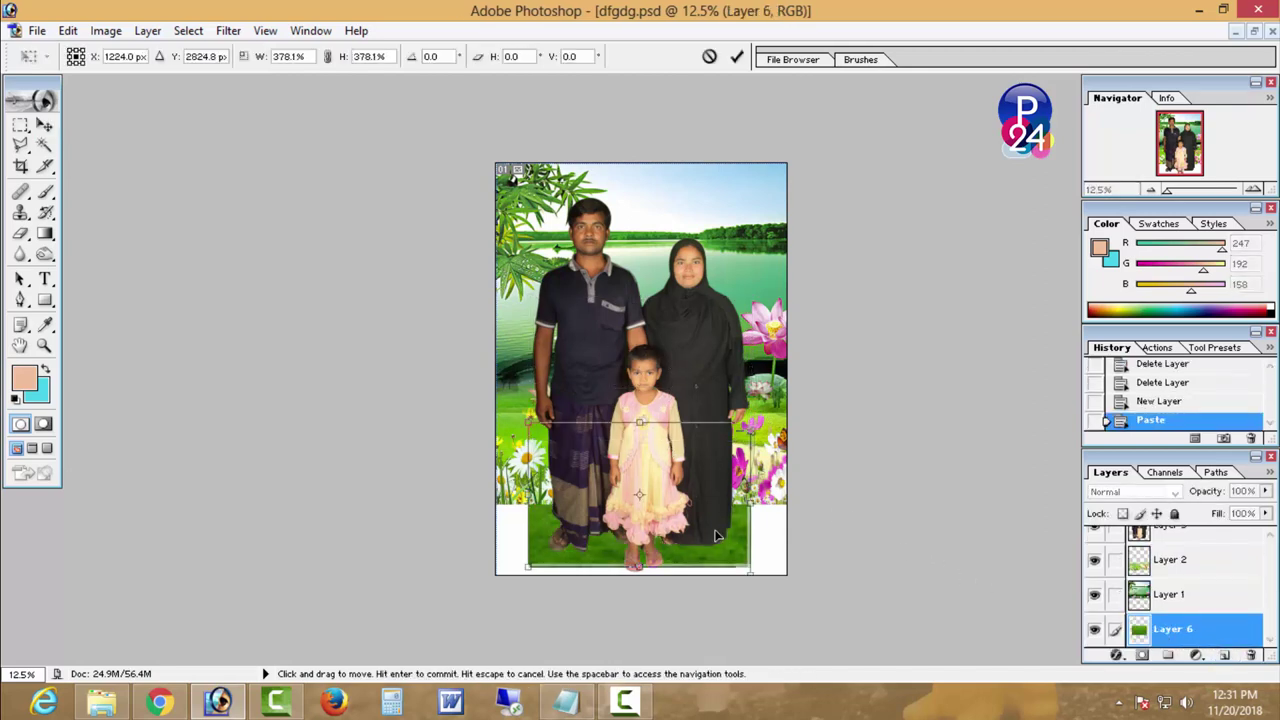
pyautogui.moveTo(717, 432); pyautogui.dragTo(788, 420)
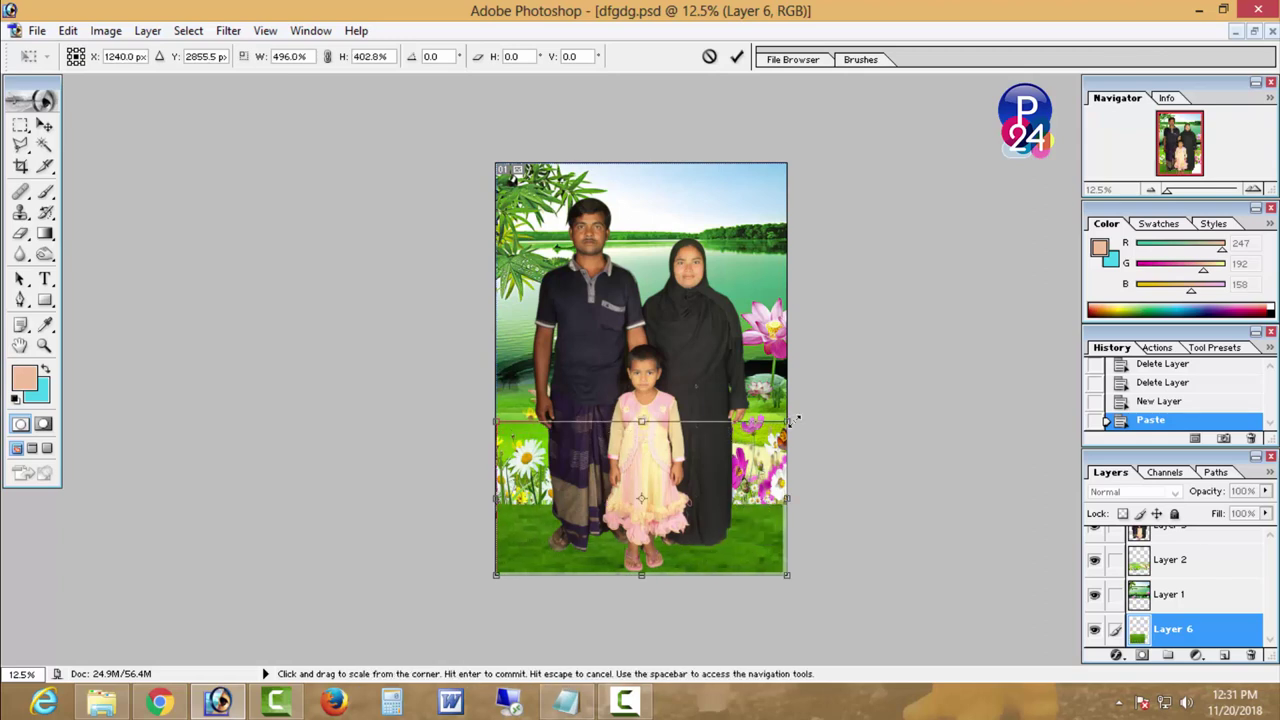
pyautogui.press('Return')
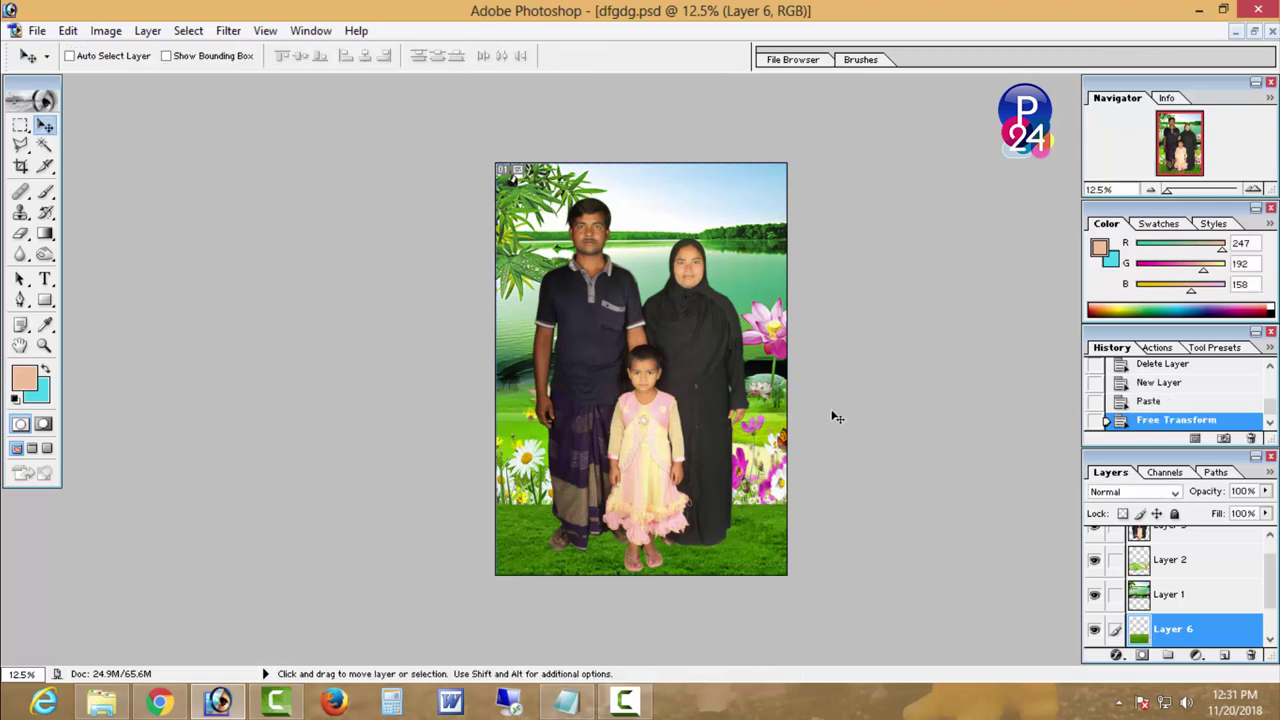
# - On Layer 2, select a band across the poster's bottom and feather it 15 pixels
pyautogui.click(1170, 560)
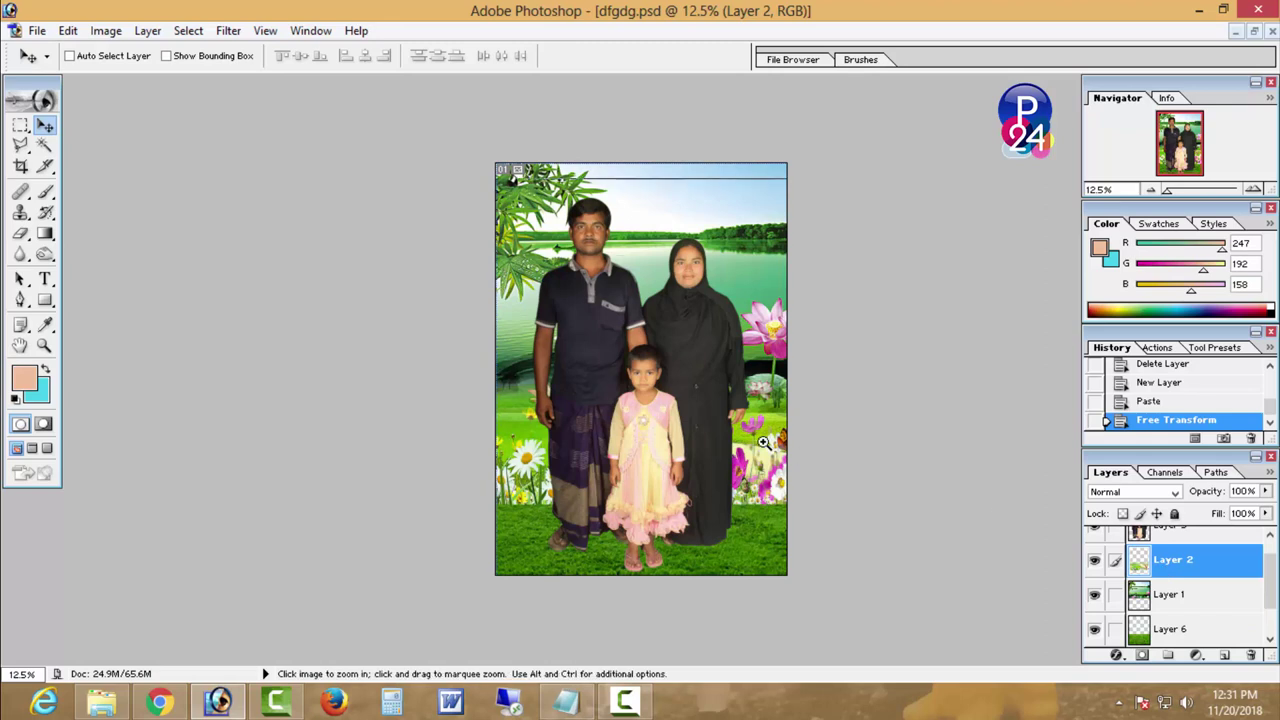
pyautogui.hotkey('ctrl', '+')
pyautogui.press('m')
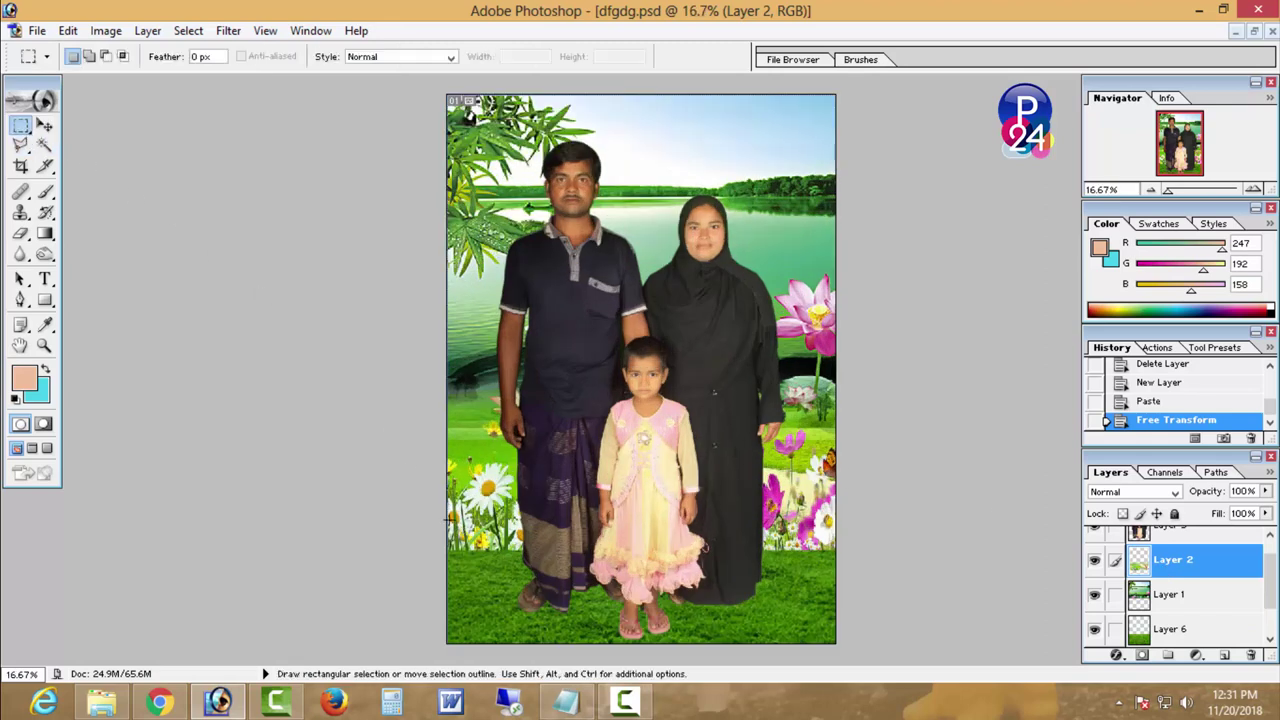
pyautogui.moveTo(446, 537); pyautogui.dragTo(860, 588)
pyautogui.rightClick(790, 80)
pyautogui.click(855, 133)
pyautogui.write('15')
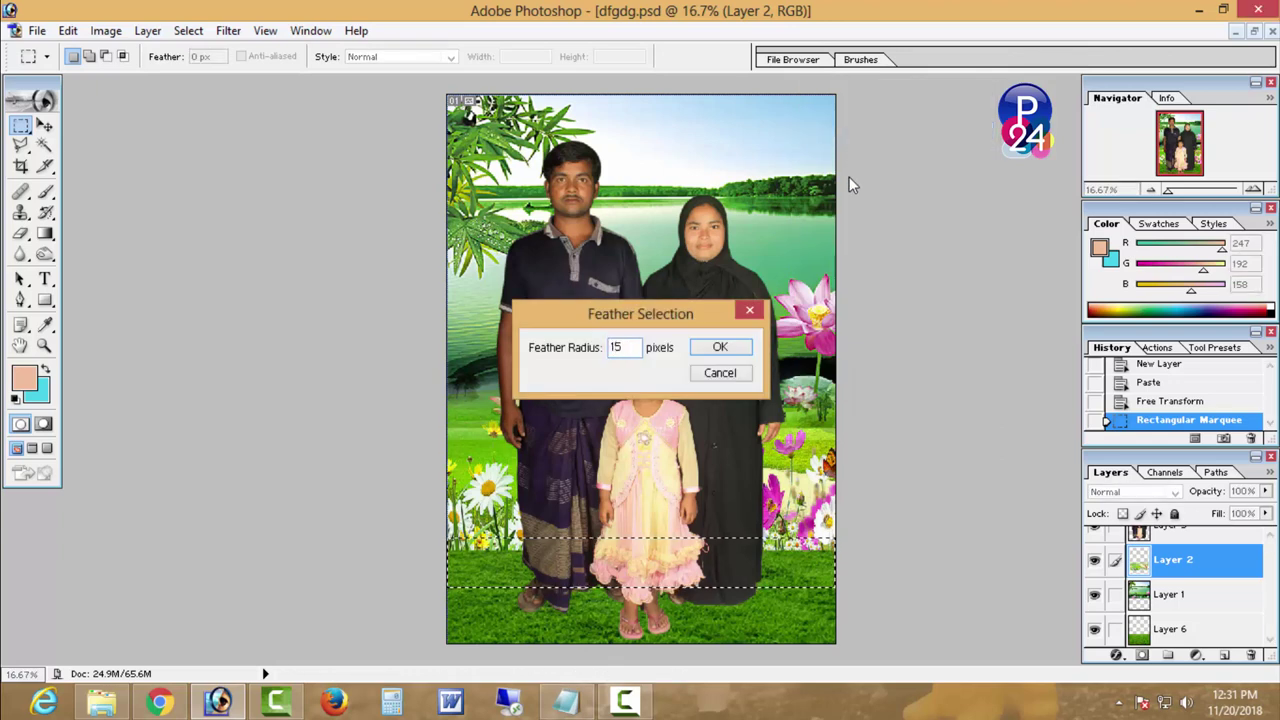
pyautogui.press('Return')
# - Delete the feathered meadow strip, deselect, and zoom in on the family
pyautogui.press('Delete')
pyautogui.hotkey('ctrl', 'd')
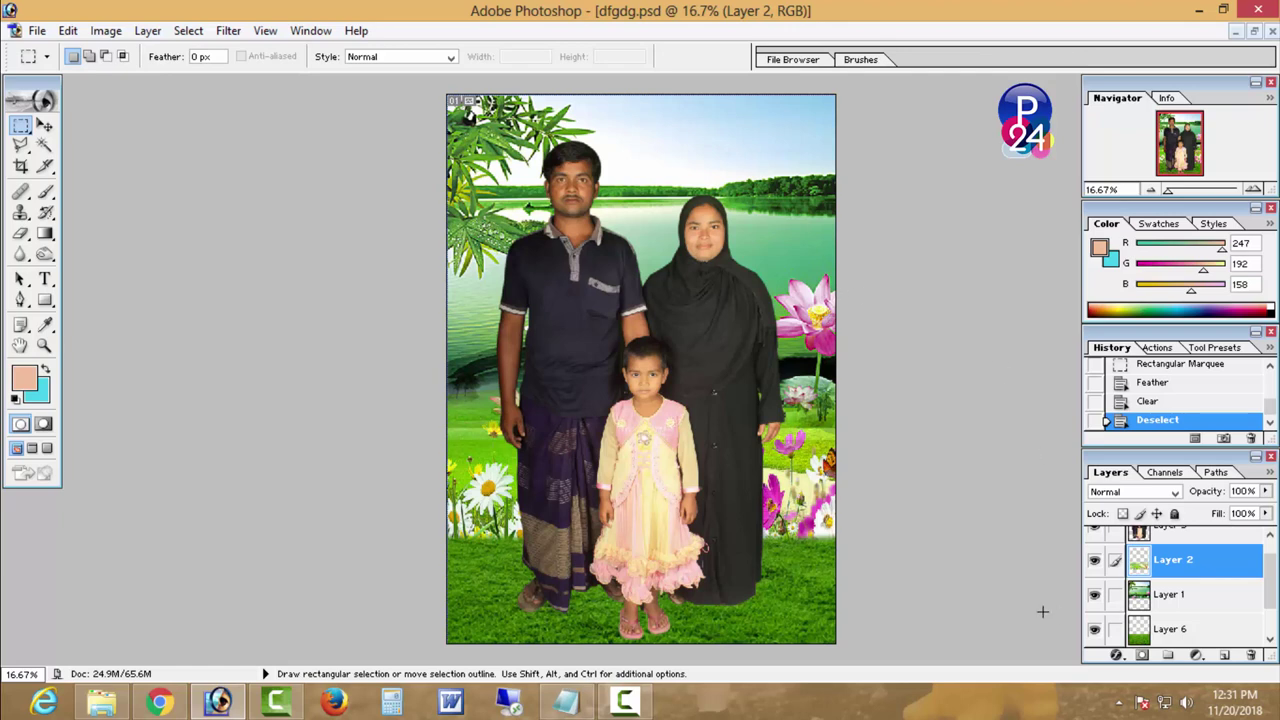
pyautogui.click(624, 701)
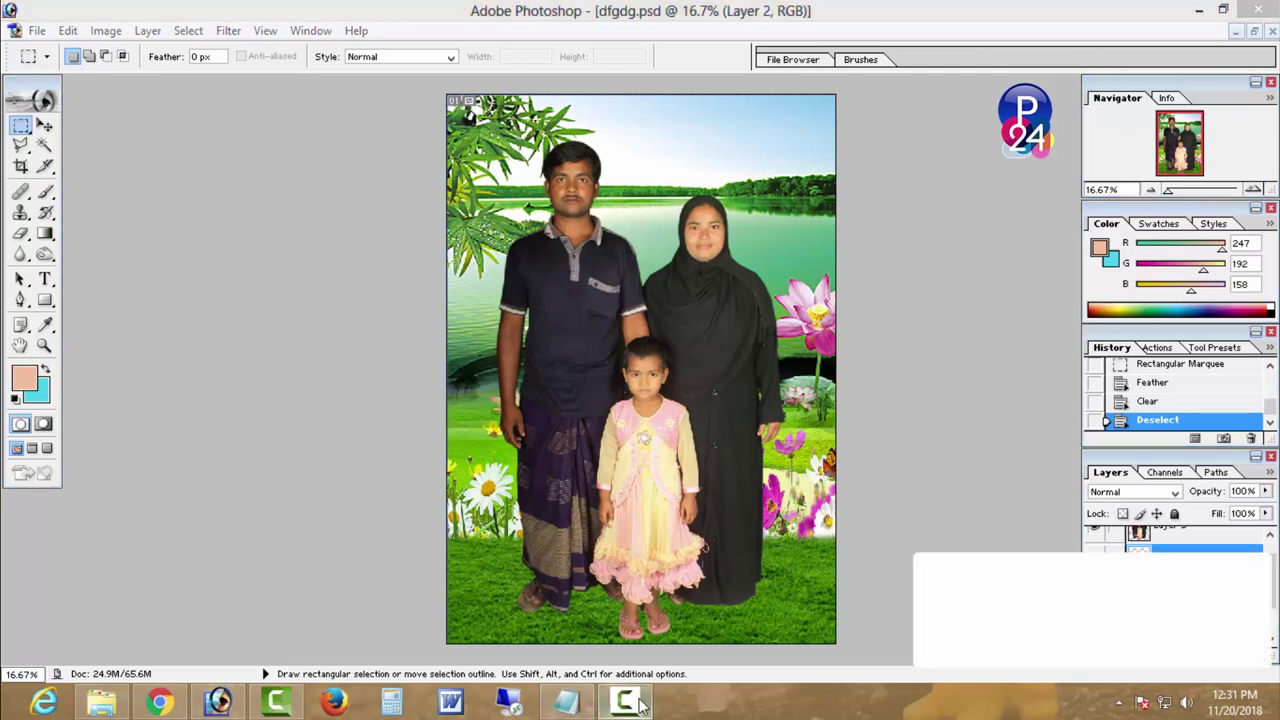
pyautogui.click(1190, 620)
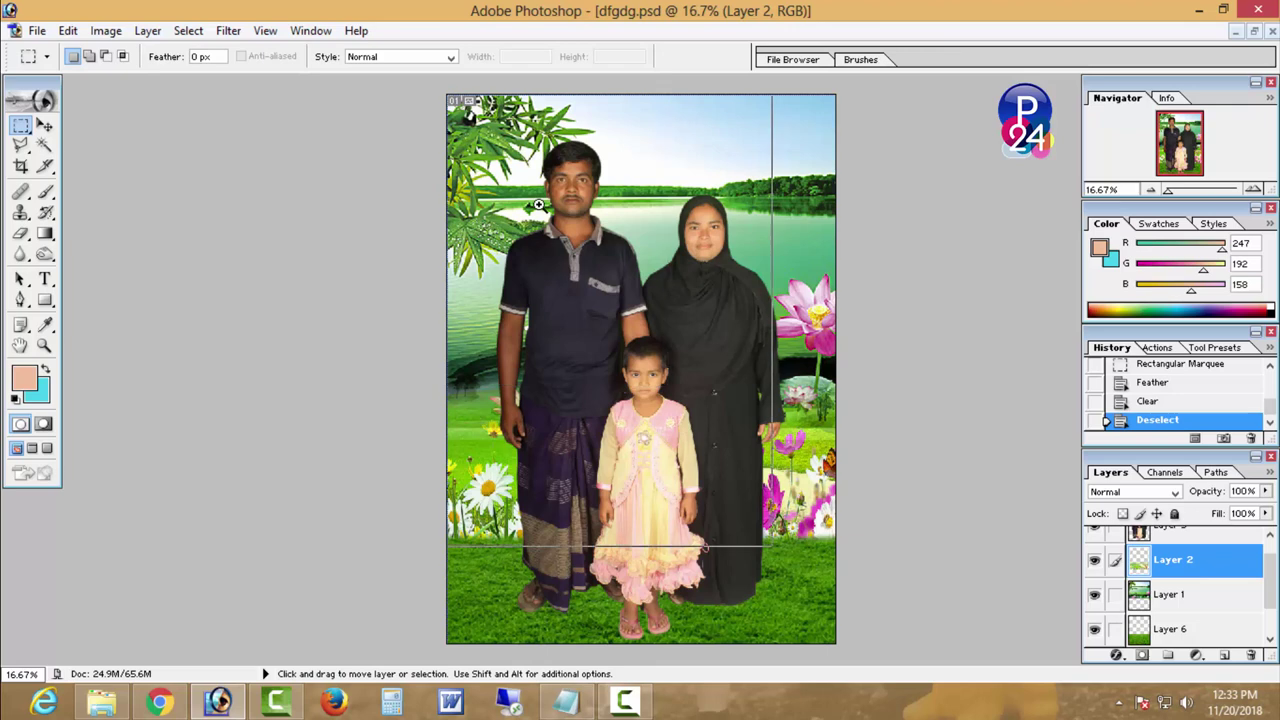
pyautogui.moveTo(460, 155); pyautogui.dragTo(775, 546)
# - Zoom to 100% on the man's face with the Polygonal Lasso tool active
pyautogui.moveTo(352, 120); pyautogui.dragTo(791, 562)
pyautogui.click(520, 318)
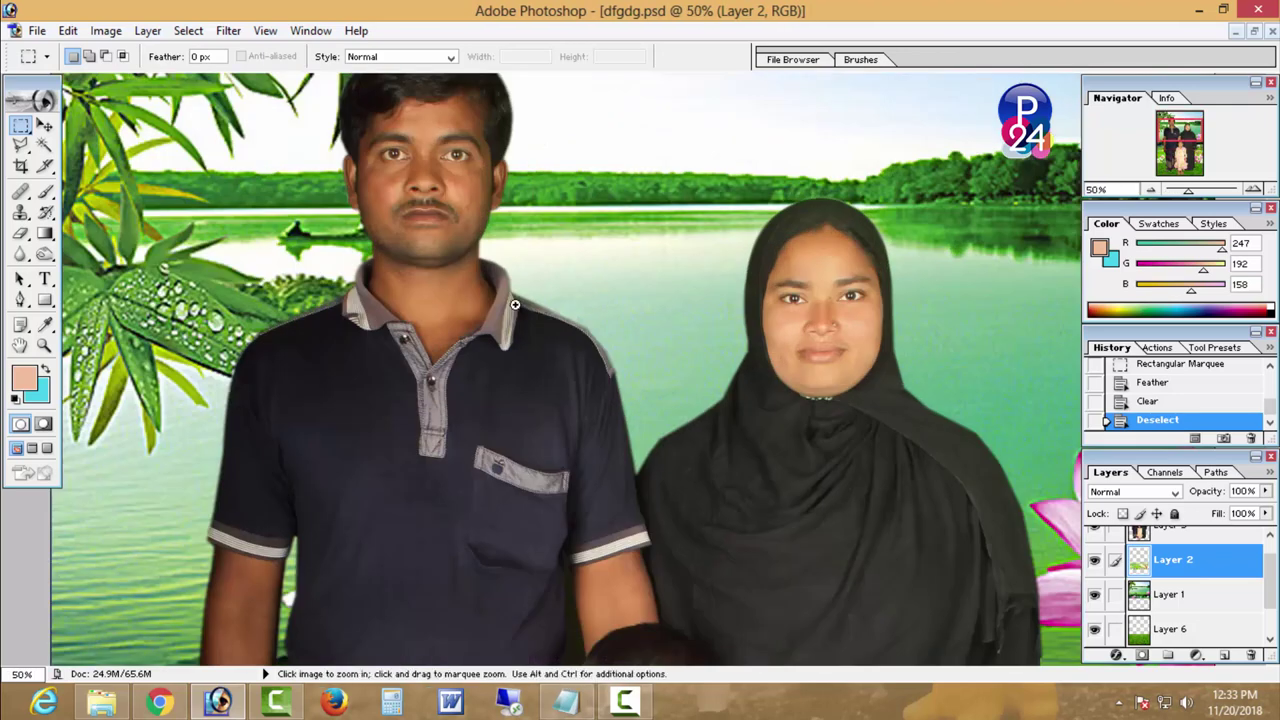
pyautogui.scroll(2, 520, 318)
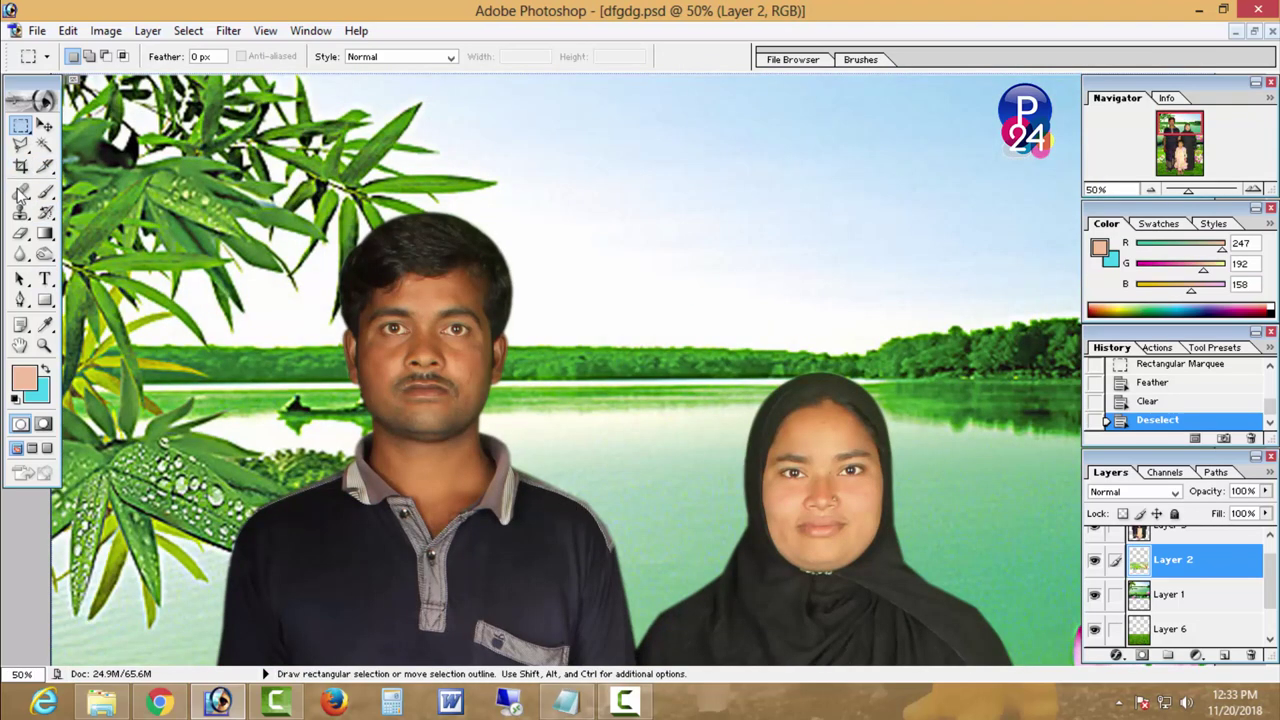
pyautogui.click(20, 145)
pyautogui.hotkey('ctrl', '+')
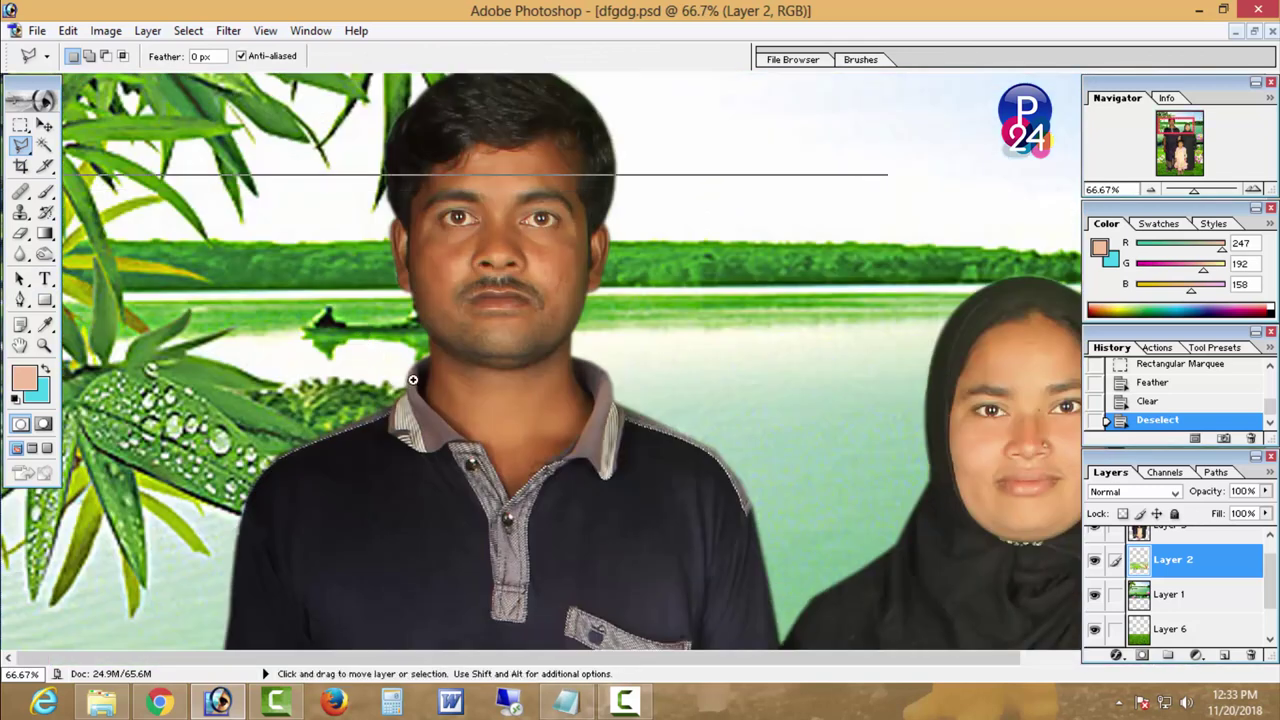
pyautogui.hotkey('ctrl', '+')
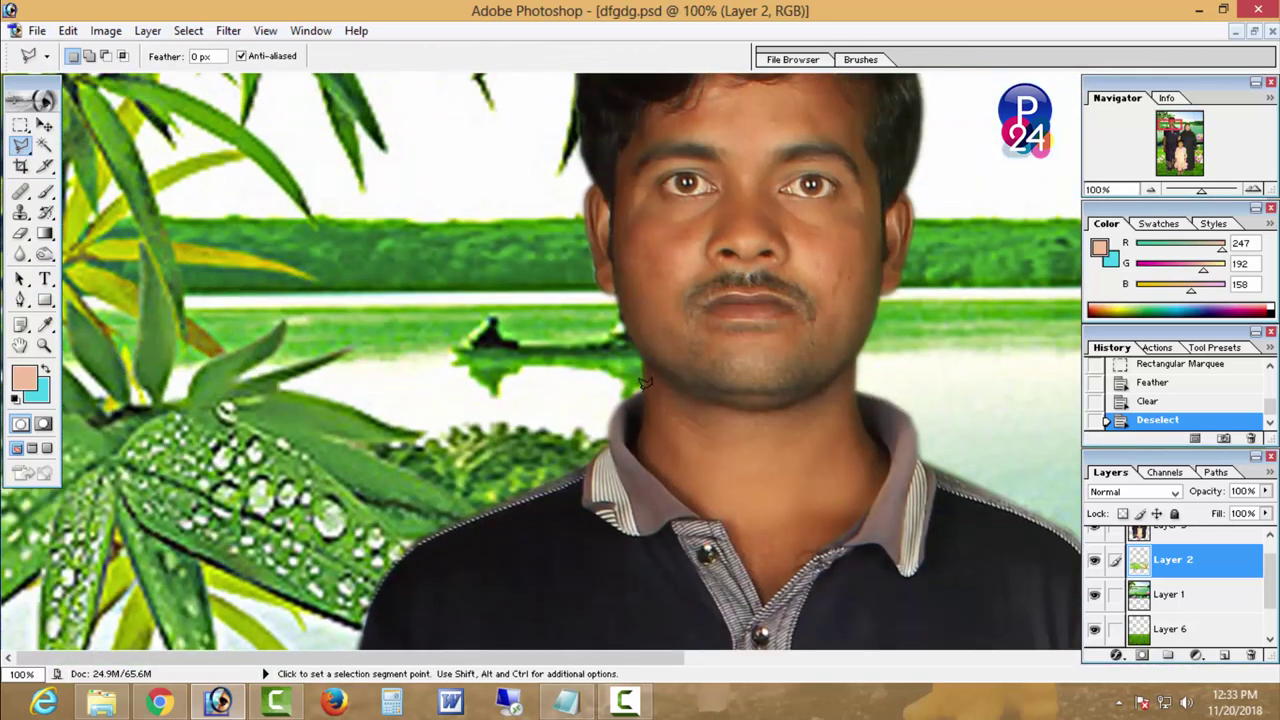
# - Trace outline points around the man's head, the leaves above, and beside his neck
pyautogui.click(645, 382)
pyautogui.click(538, 290)
pyautogui.moveTo(506, 214); pyautogui.dragTo(506, 454)
pyautogui.click(538, 170)
pyautogui.click(905, 110)
pyautogui.click(948, 185)
pyautogui.moveTo(988, 427); pyautogui.dragTo(888, 82)
pyautogui.click(890, 238)
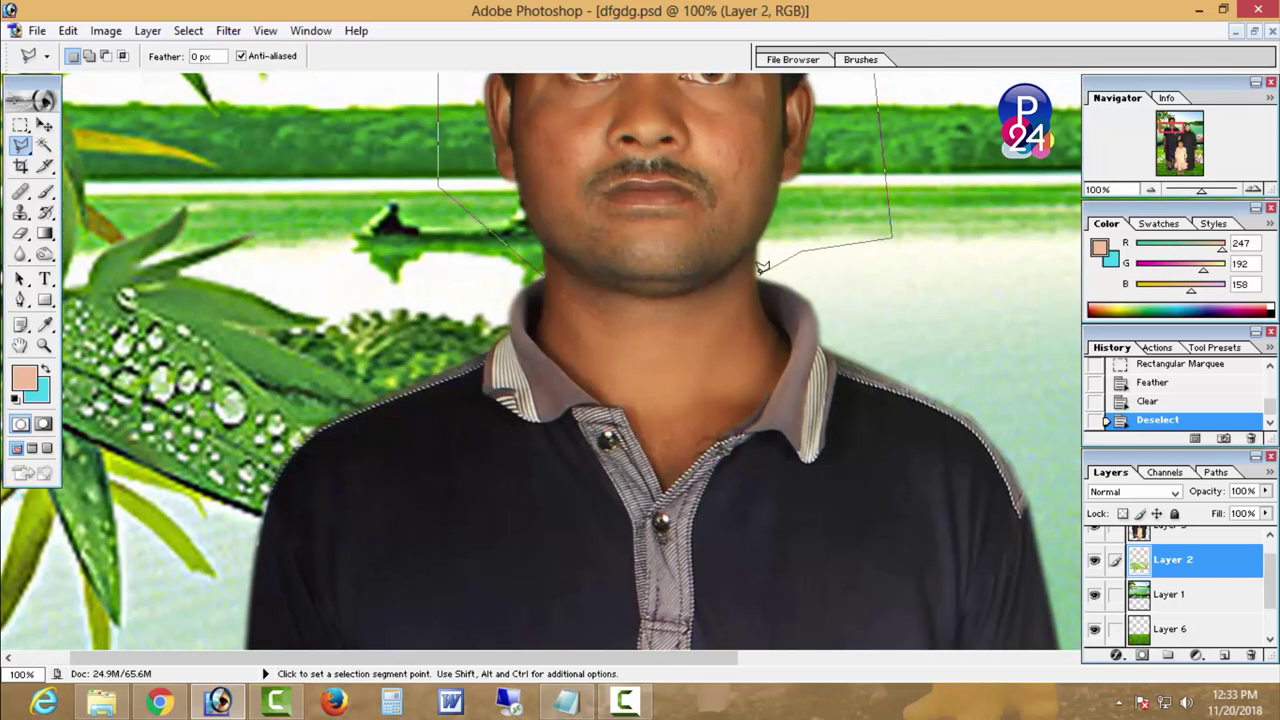
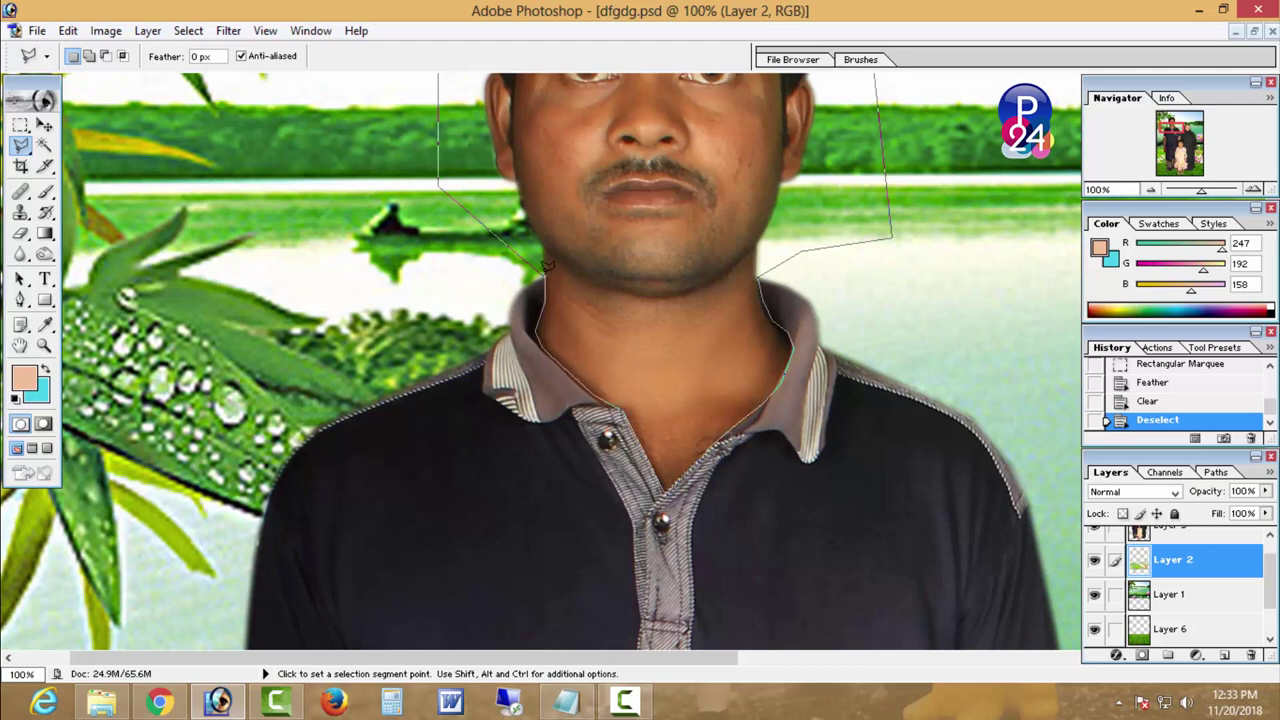
# - Close the polygonal lasso outline down the man's left side to his hand, then zoom out to 33.3%
pyautogui.doubleClick(546, 265)
pyautogui.hotkey('ctrl', '-')
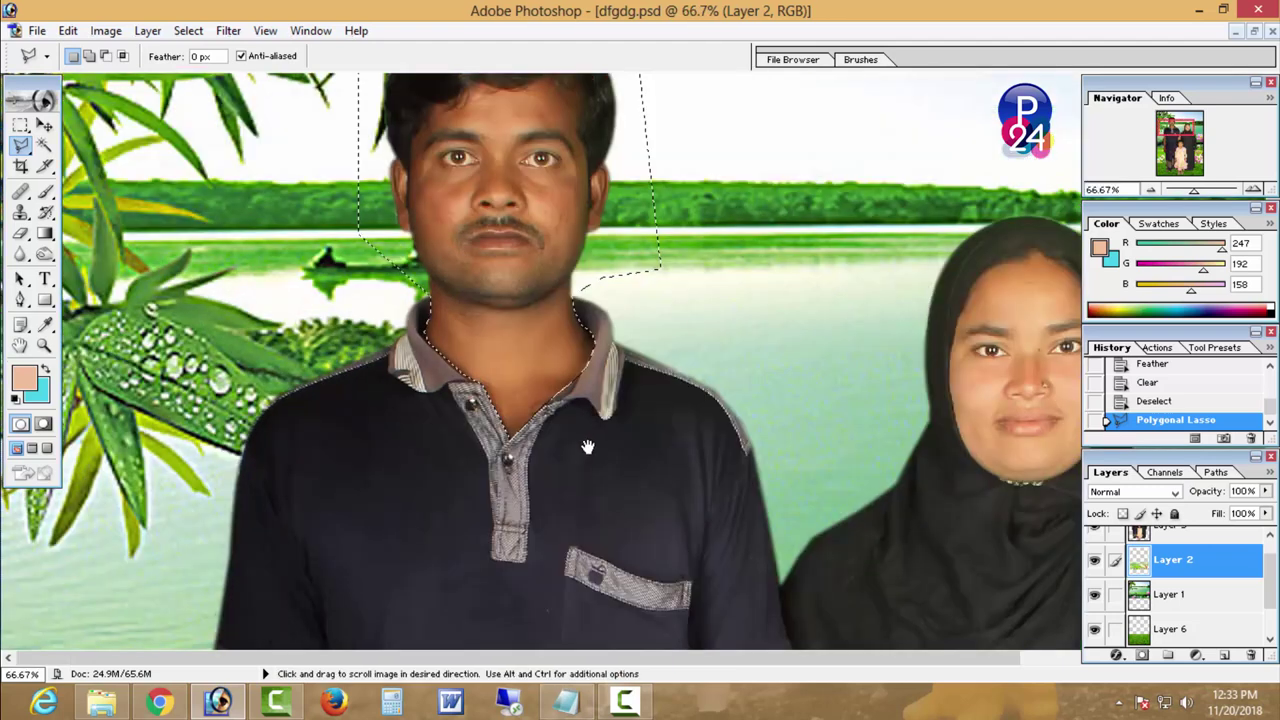
pyautogui.scroll(-3, 482, 386)
pyautogui.scroll(-4, 482, 386)
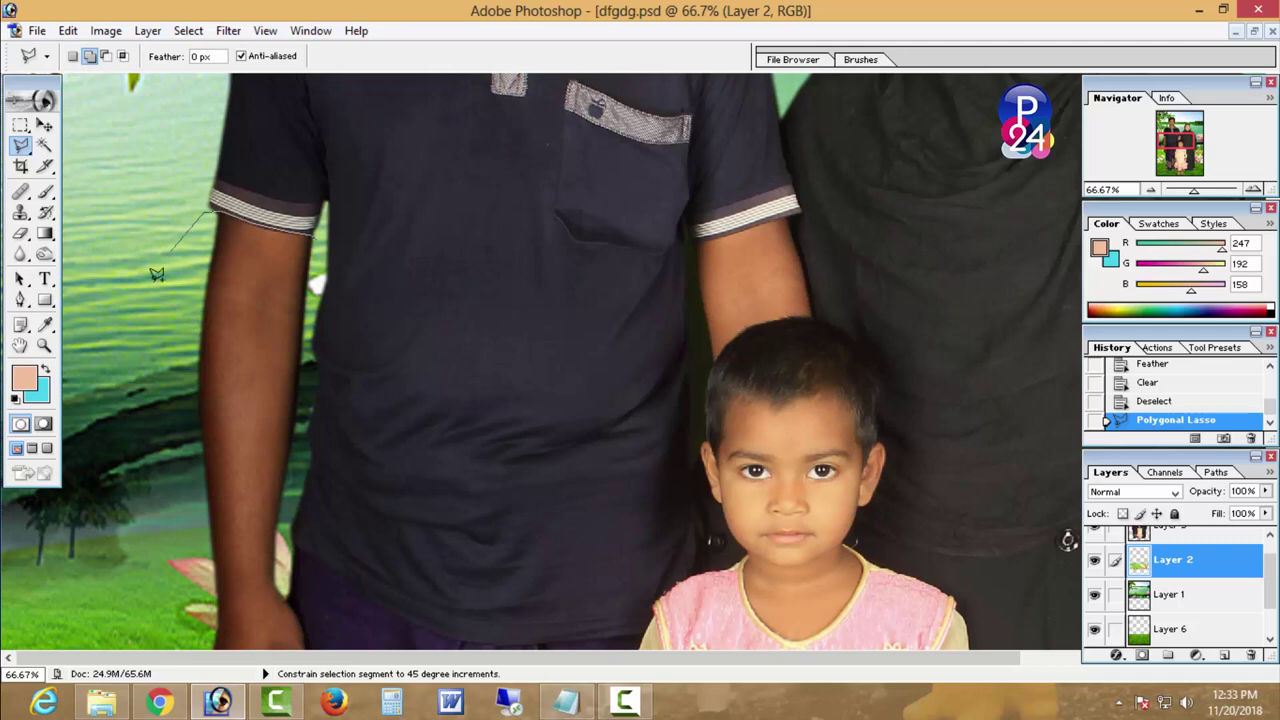
pyautogui.scroll(-6, 157, 300)
pyautogui.click(165, 519)
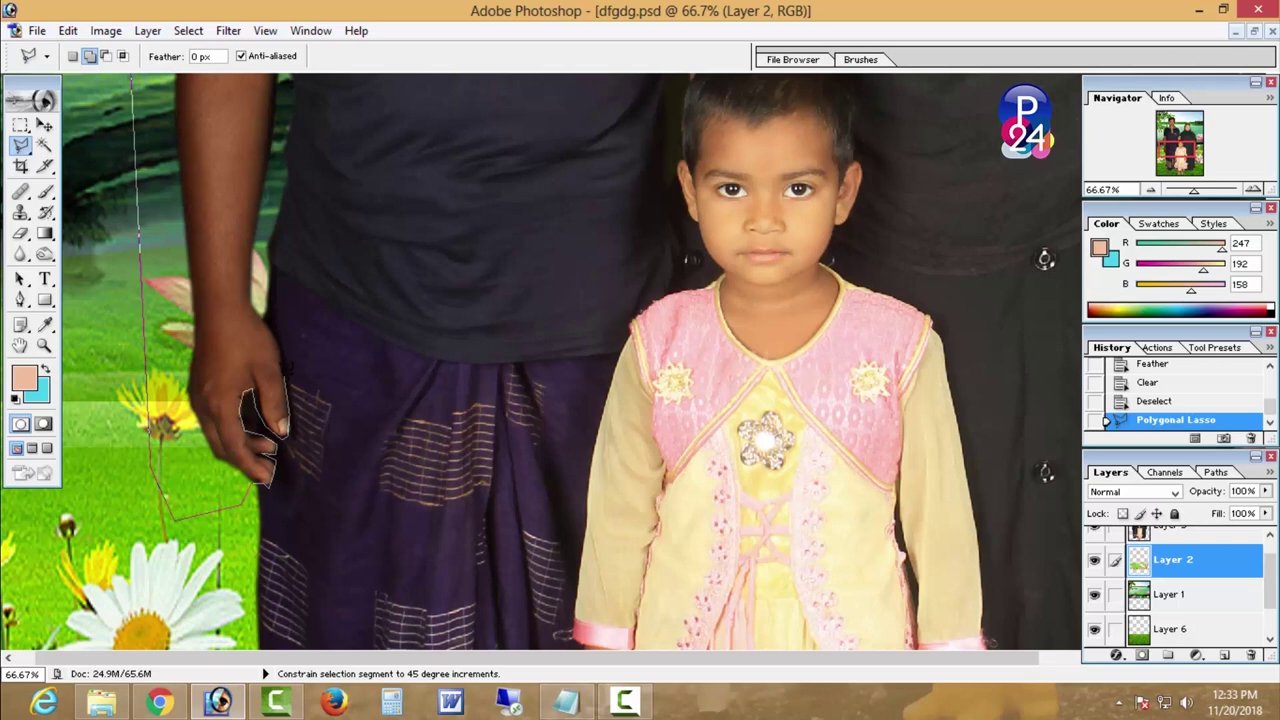
pyautogui.scroll(3, 272, 170)
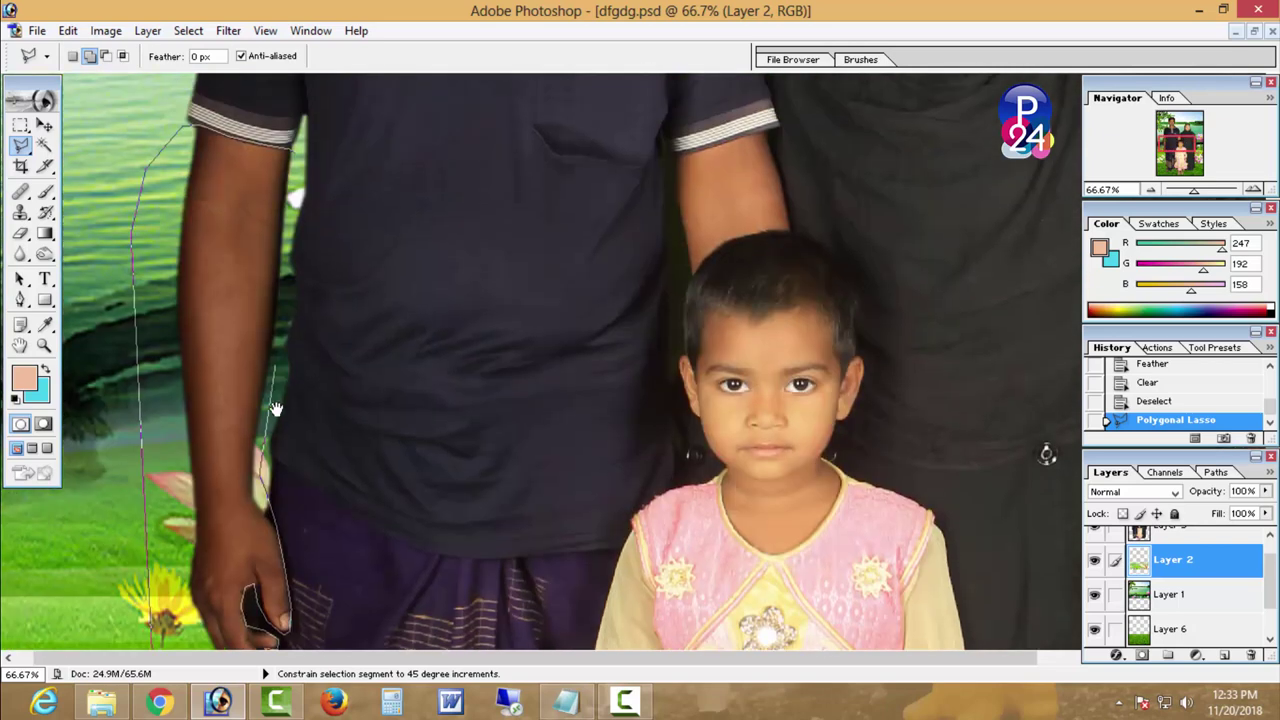
pyautogui.scroll(3, 272, 170)
pyautogui.moveTo(717, 229)
pyautogui.mouseDown()
pyautogui.moveTo(472, 326)
pyautogui.moveTo(546, 268)
pyautogui.mouseUp()
pyautogui.hotkey('ctrl', '-')
pyautogui.hotkey('ctrl', '-')
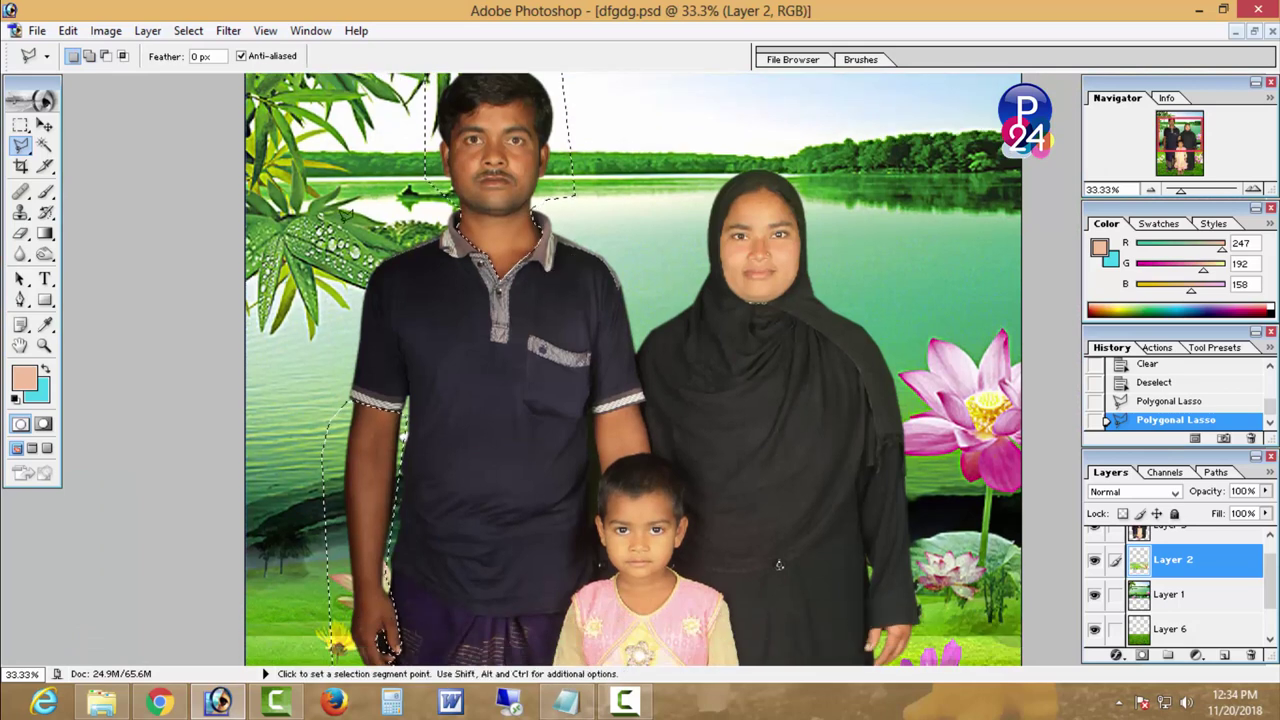
# - Try a Curves midtone lift, cancel it, and make Layer 5 the active layer
pyautogui.click(106, 30)
pyautogui.moveTo(148, 79)
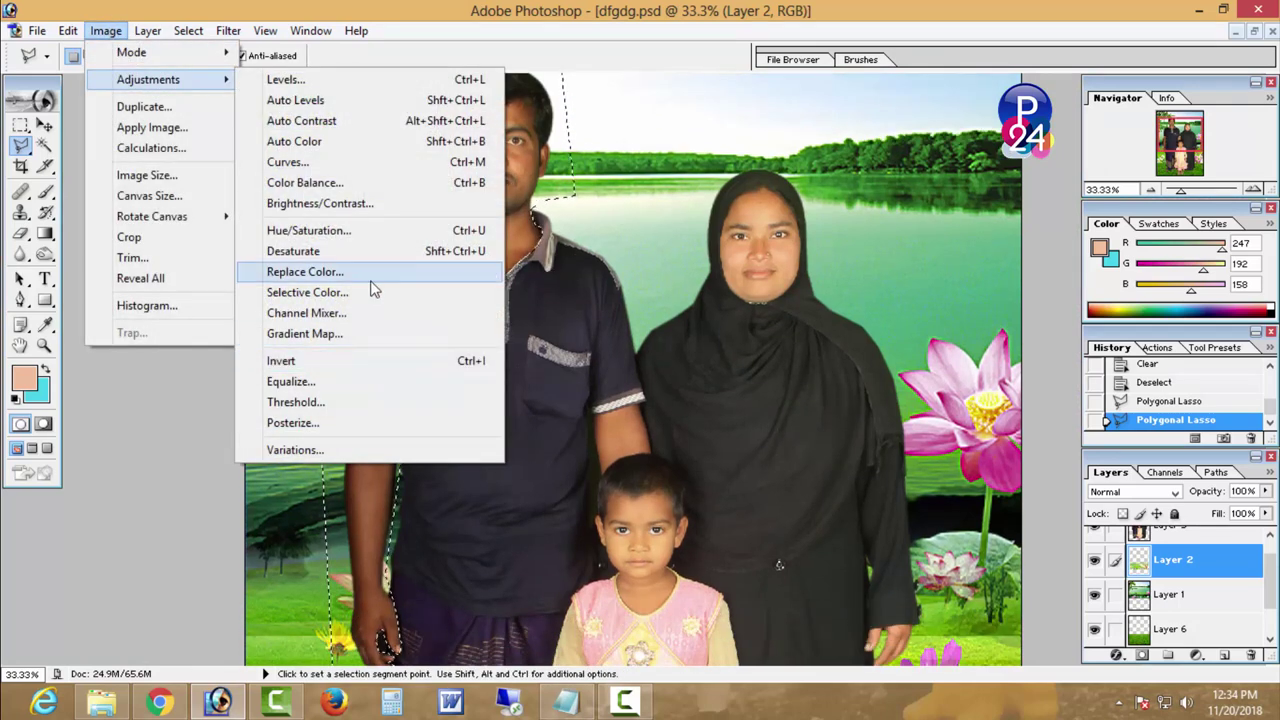
pyautogui.click(372, 162)
pyautogui.moveTo(1022, 191); pyautogui.dragTo(1070, 213)
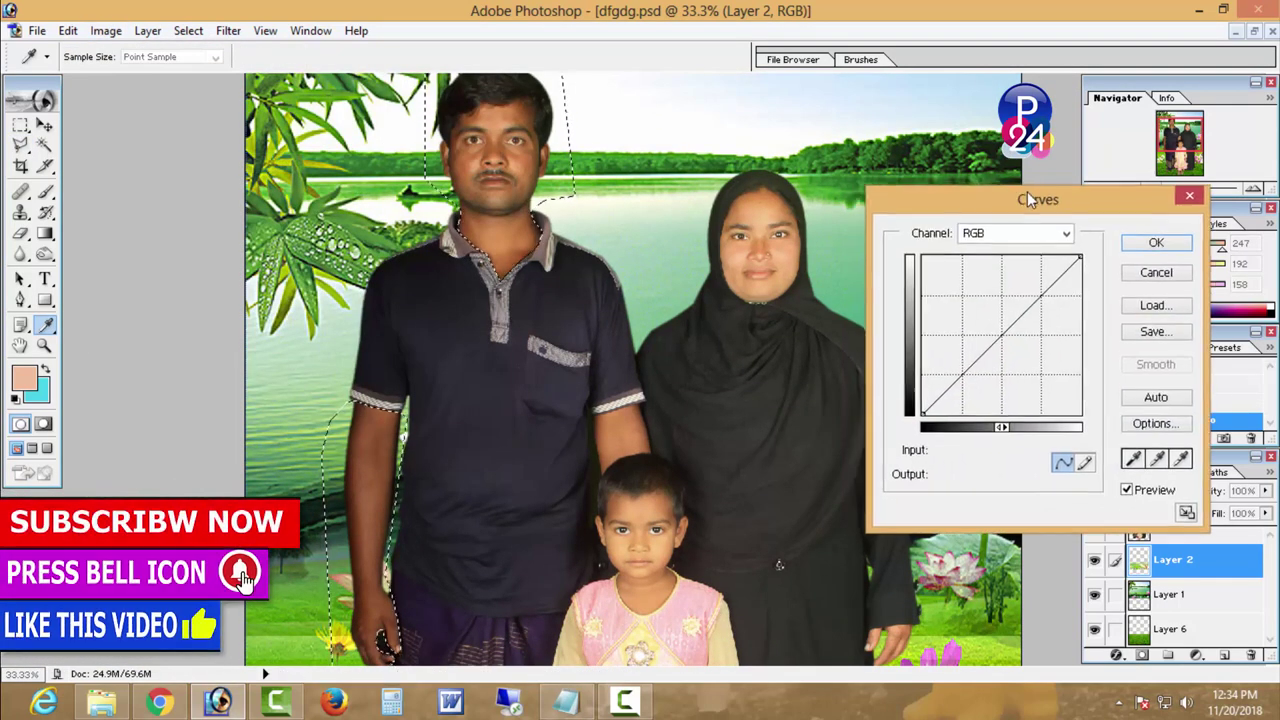
pyautogui.moveTo(1038, 348); pyautogui.dragTo(1025, 338)
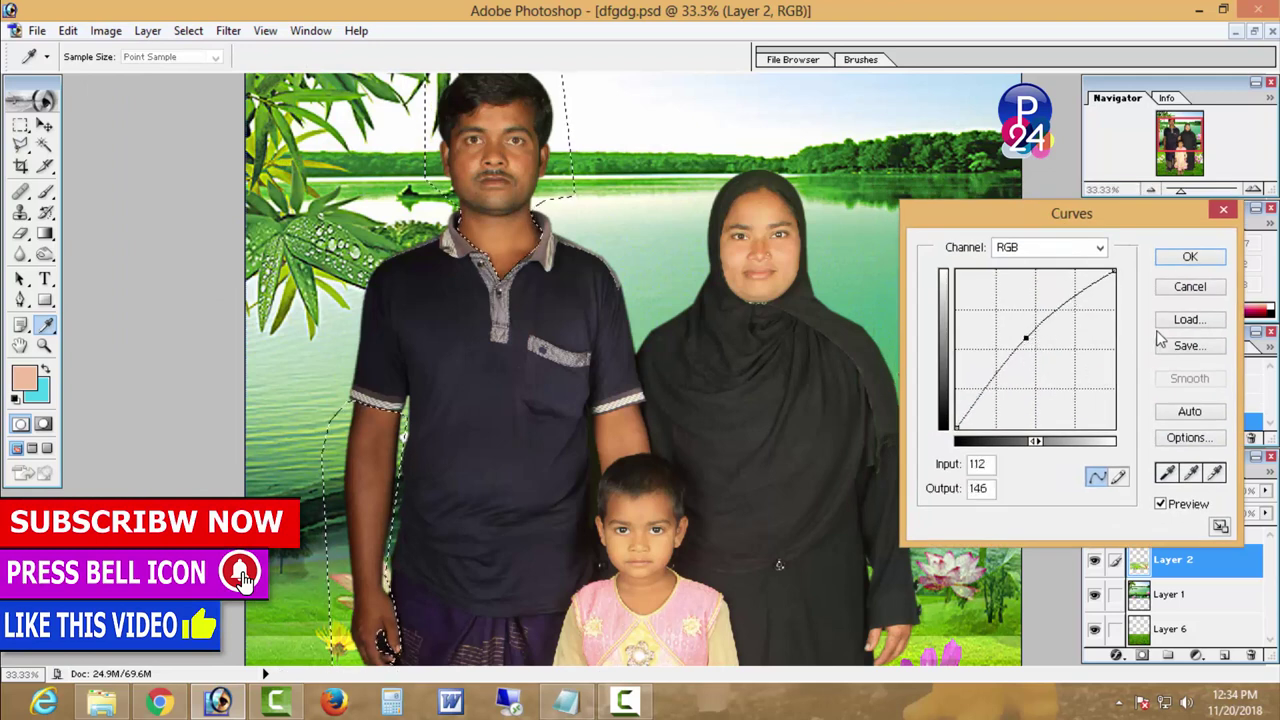
pyautogui.click(1189, 287)
pyautogui.click(1160, 543)
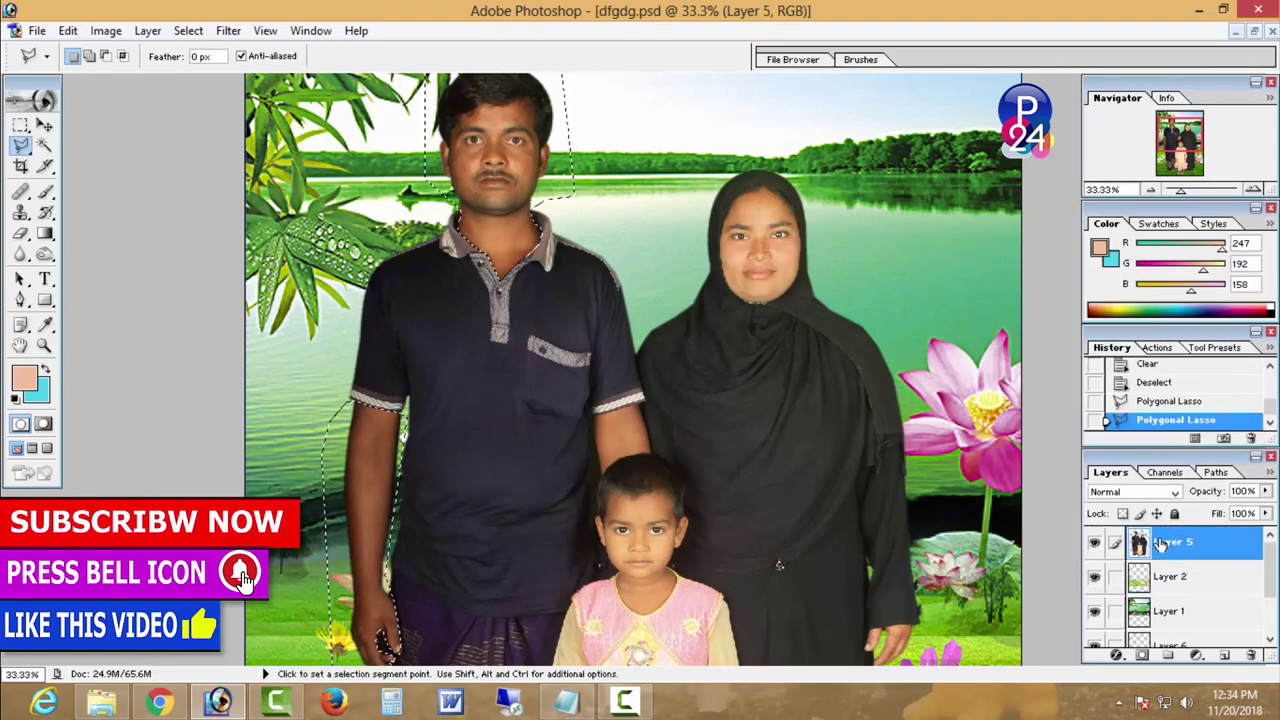
# - Brighten the man's selection on Layer 5 with a Curves midtone lift
pyautogui.click(105, 30)
pyautogui.moveTo(148, 79)
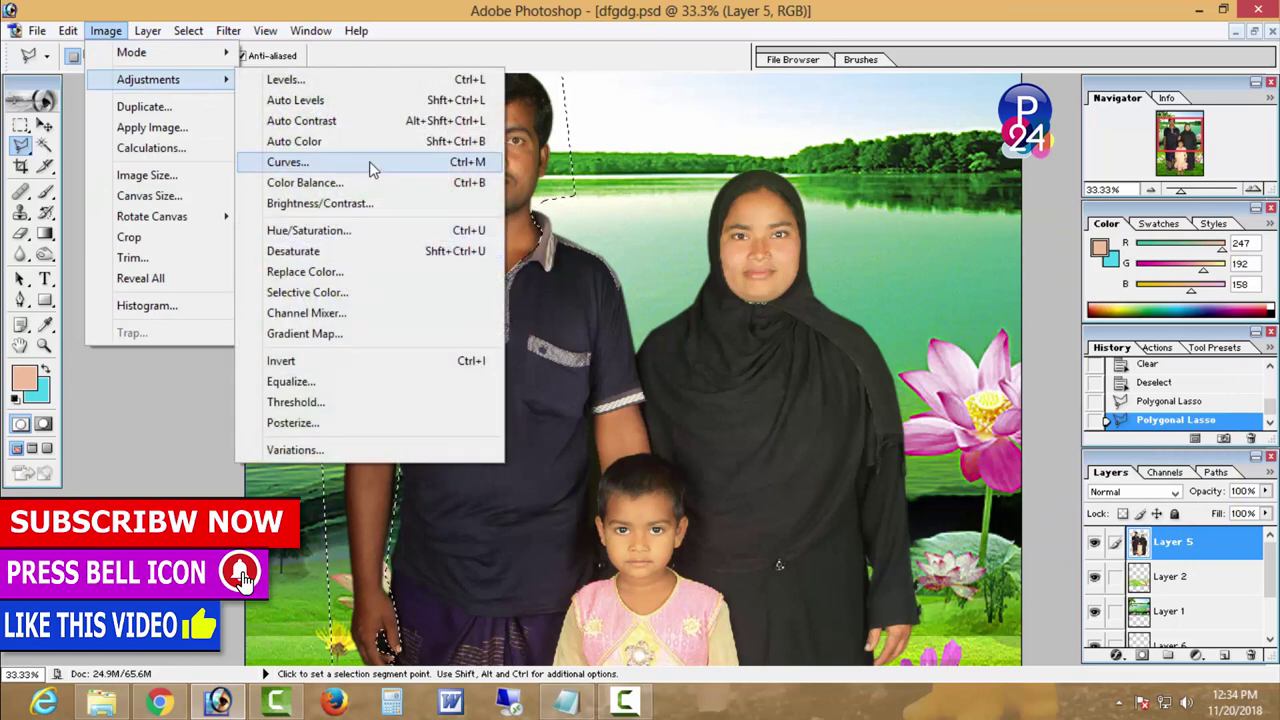
pyautogui.click(368, 163)
pyautogui.moveTo(1018, 361); pyautogui.dragTo(1024, 345)
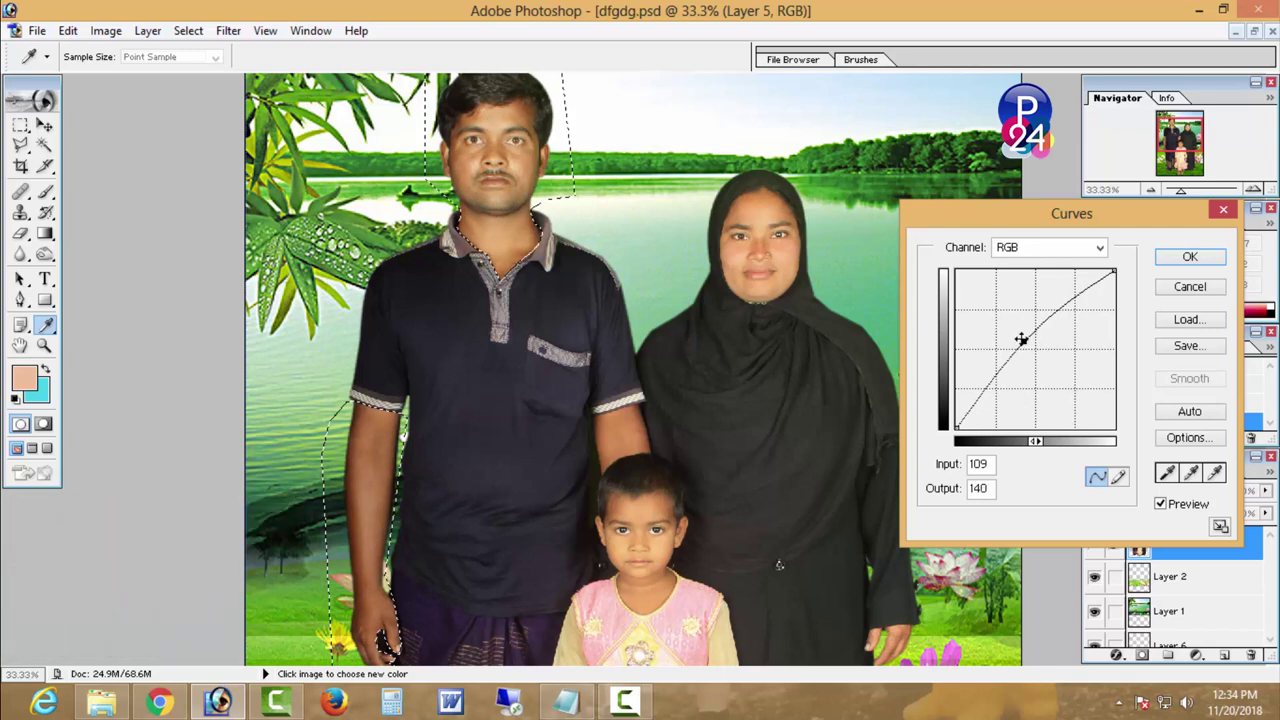
pyautogui.moveTo(1021, 340); pyautogui.dragTo(1019, 338)
pyautogui.click(1190, 257)
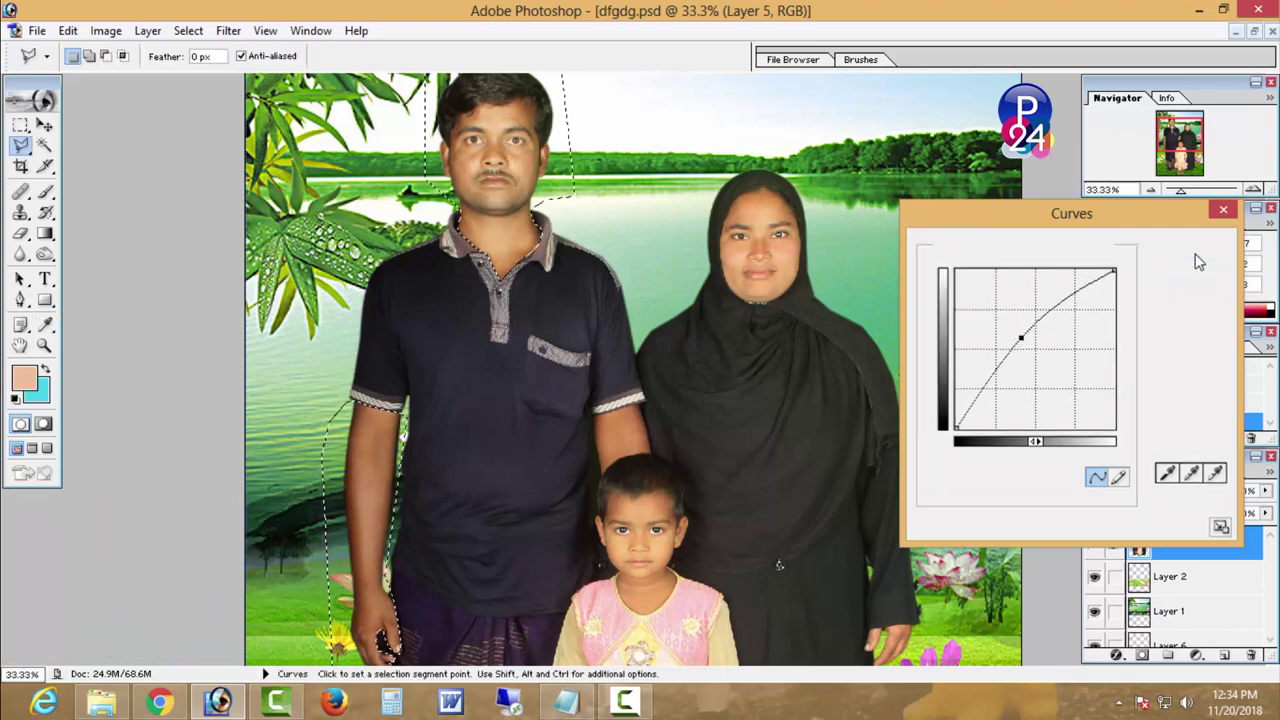
# - Remove the man's head from the selection with the Rectangular Marquee
pyautogui.moveTo(497, 357); pyautogui.dragTo(497, 444)
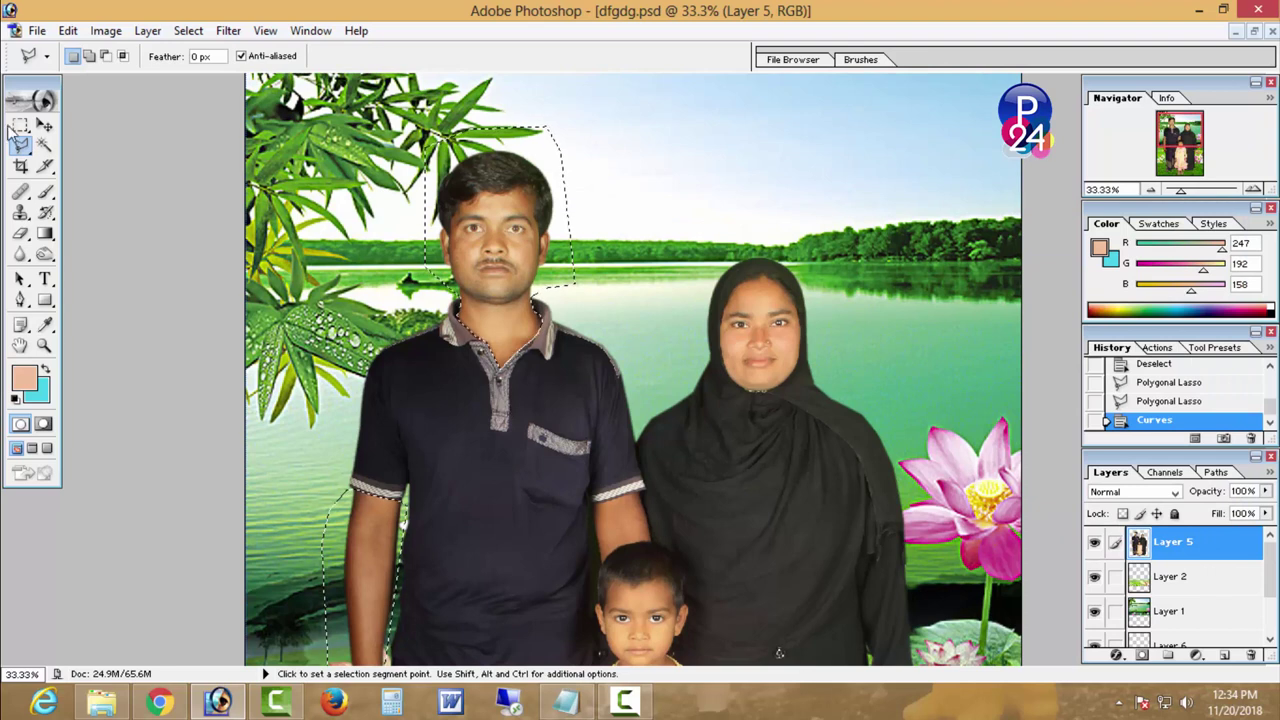
pyautogui.press('m')
pyautogui.moveTo(473, 195); pyautogui.dragTo(567, 283)
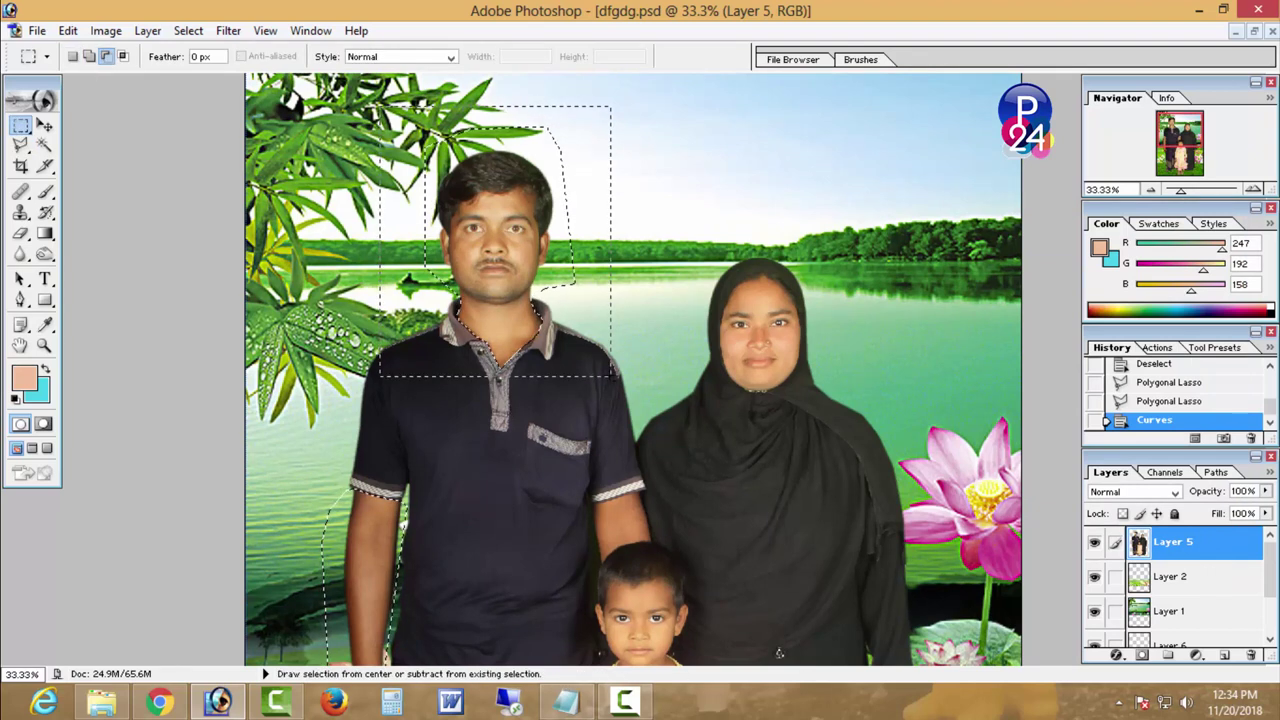
pyautogui.scroll(-3, 563, 246)
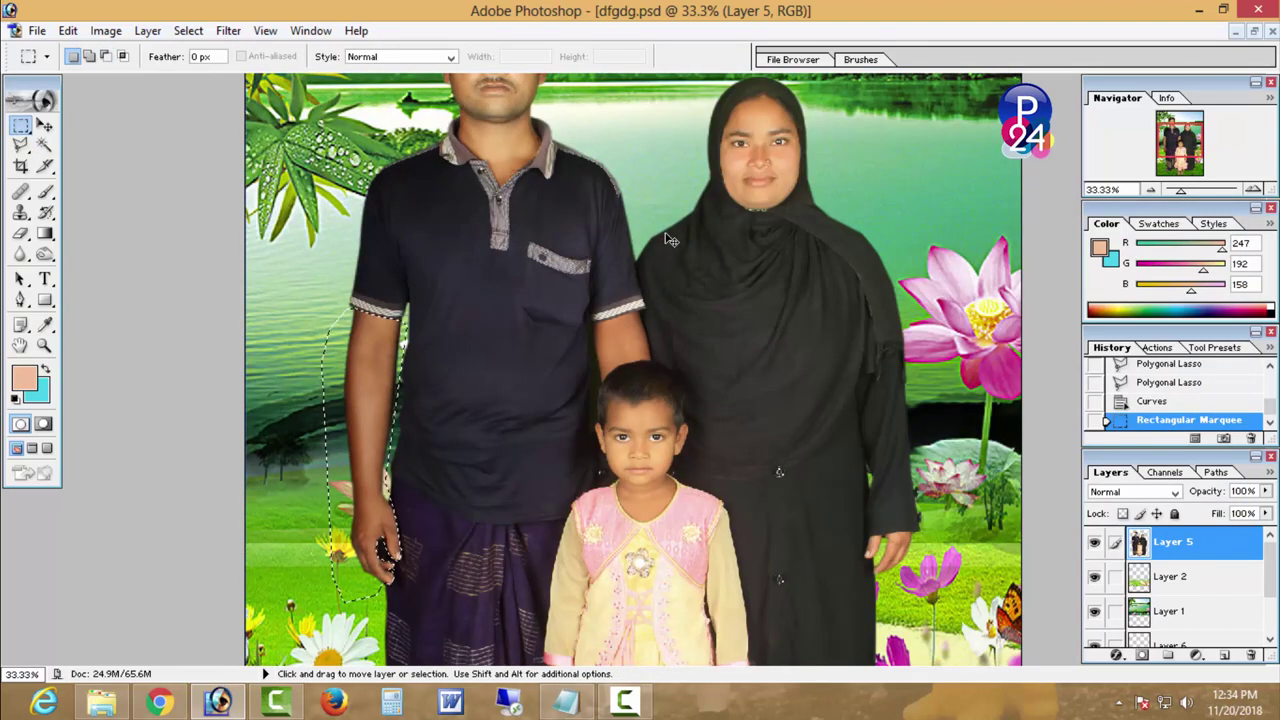
# - Brighten the lower body again with a Curves midtone point and Levels midtone 1.19
pyautogui.click(106, 30)
pyautogui.moveTo(148, 79)
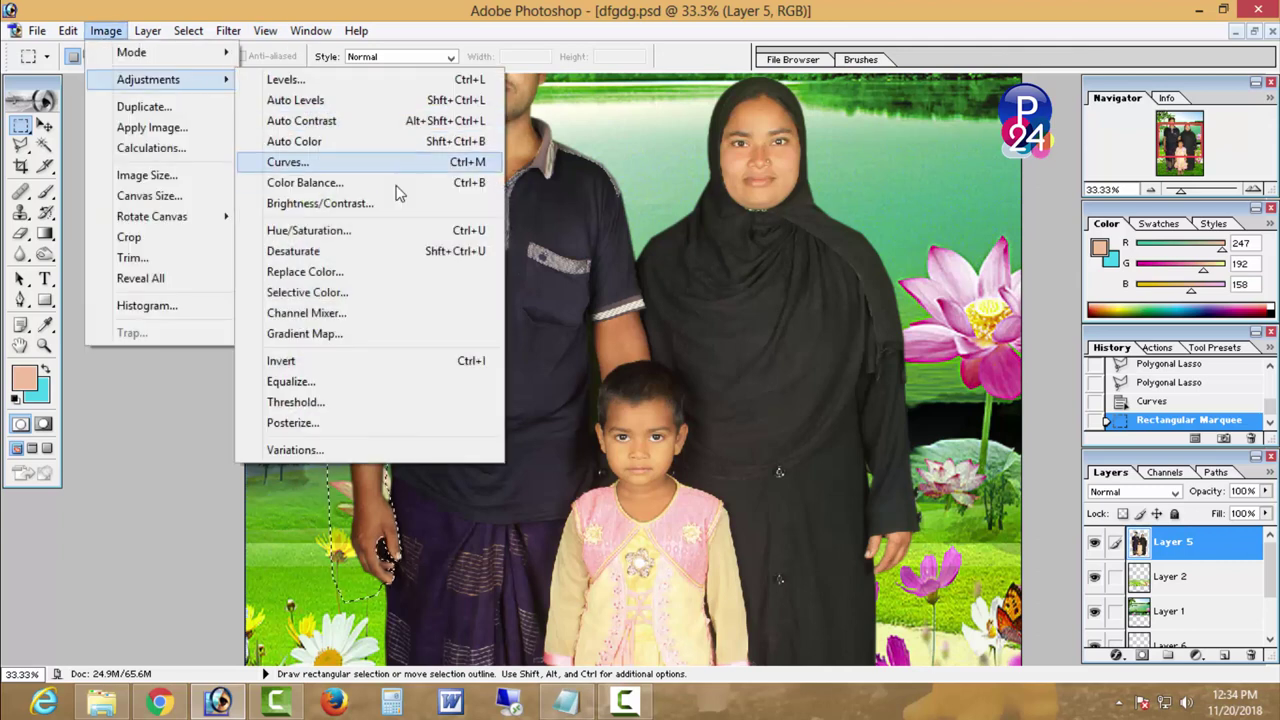
pyautogui.click(394, 162)
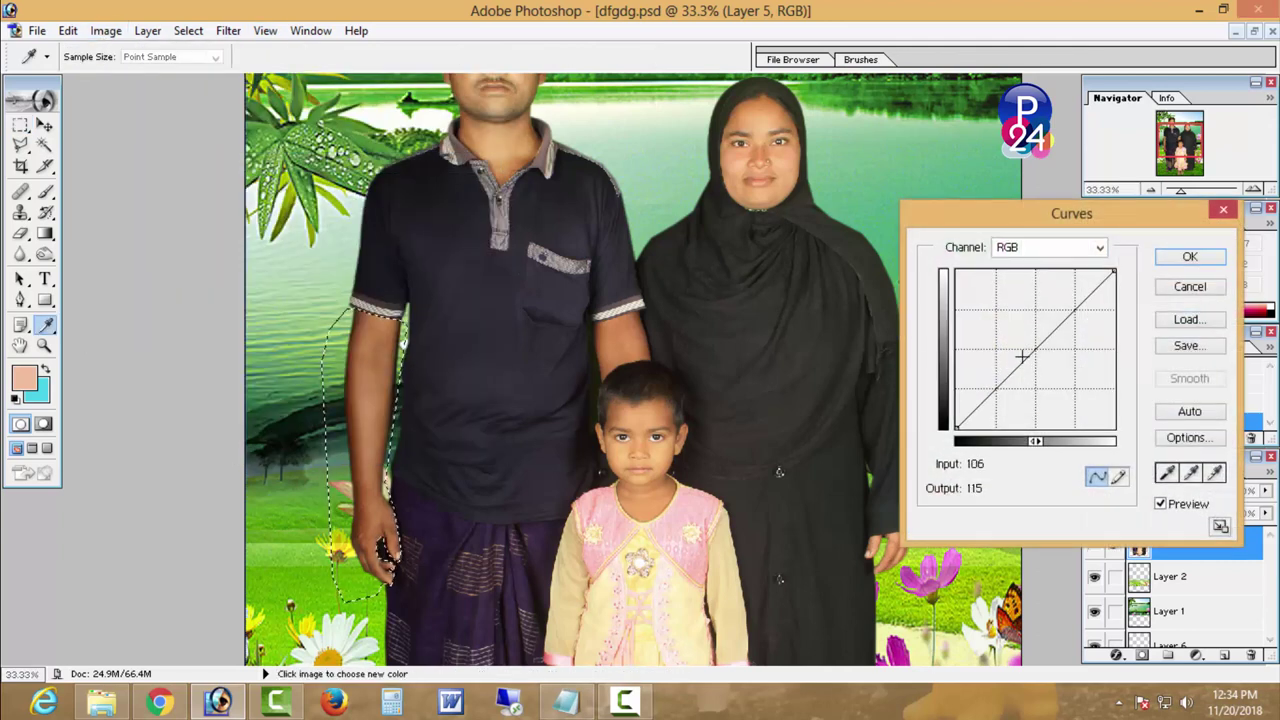
pyautogui.click(1021, 356)
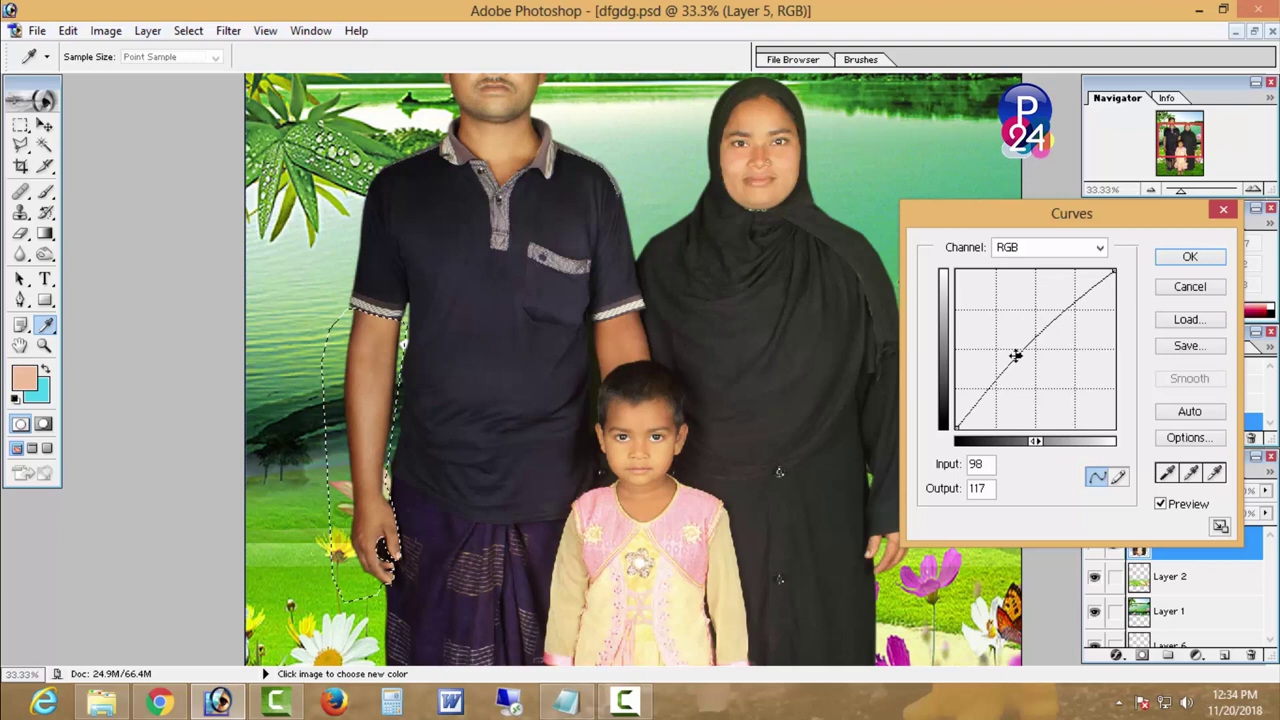
pyautogui.click(1186, 258)
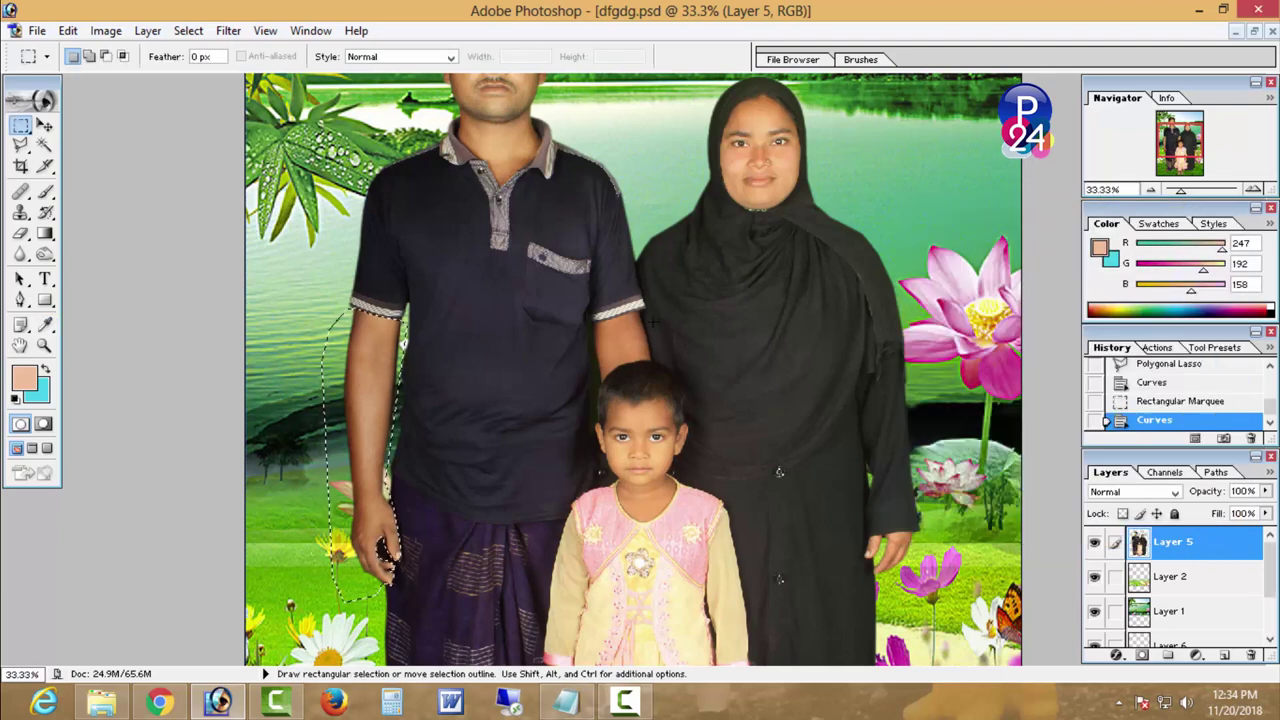
pyautogui.hotkey('ctrl', 'l')
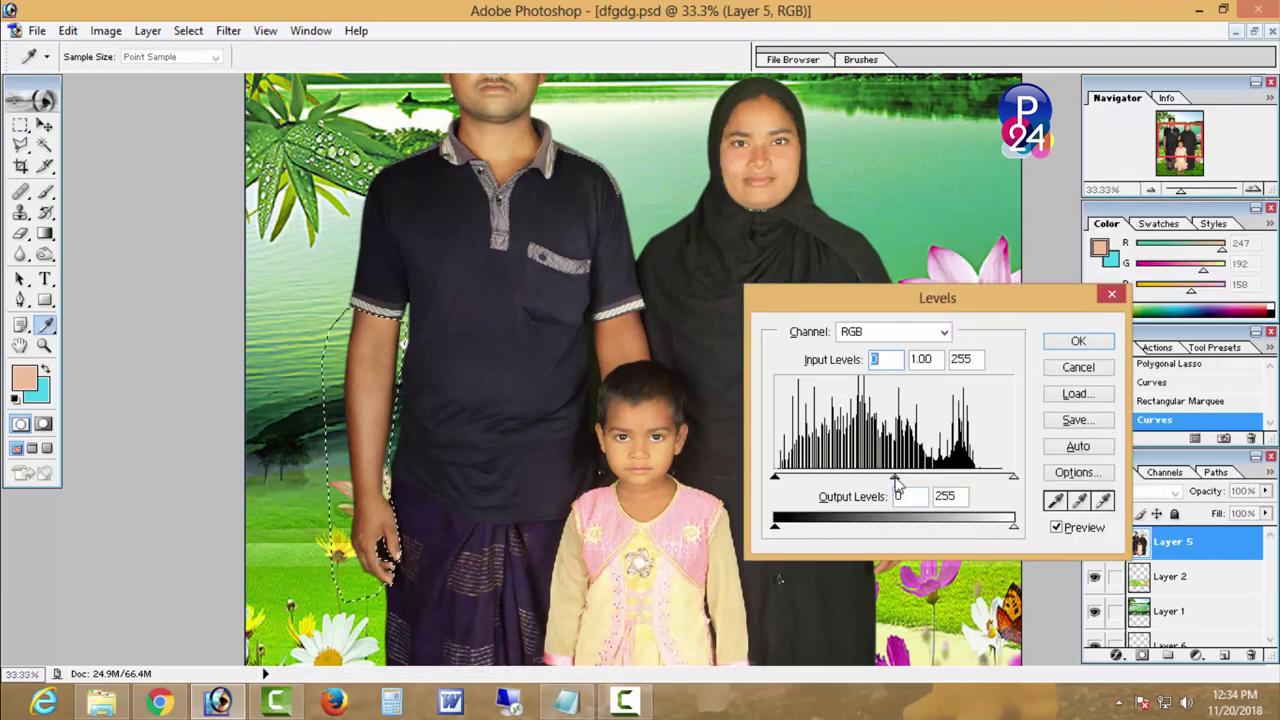
pyautogui.moveTo(896, 481); pyautogui.dragTo(882, 482)
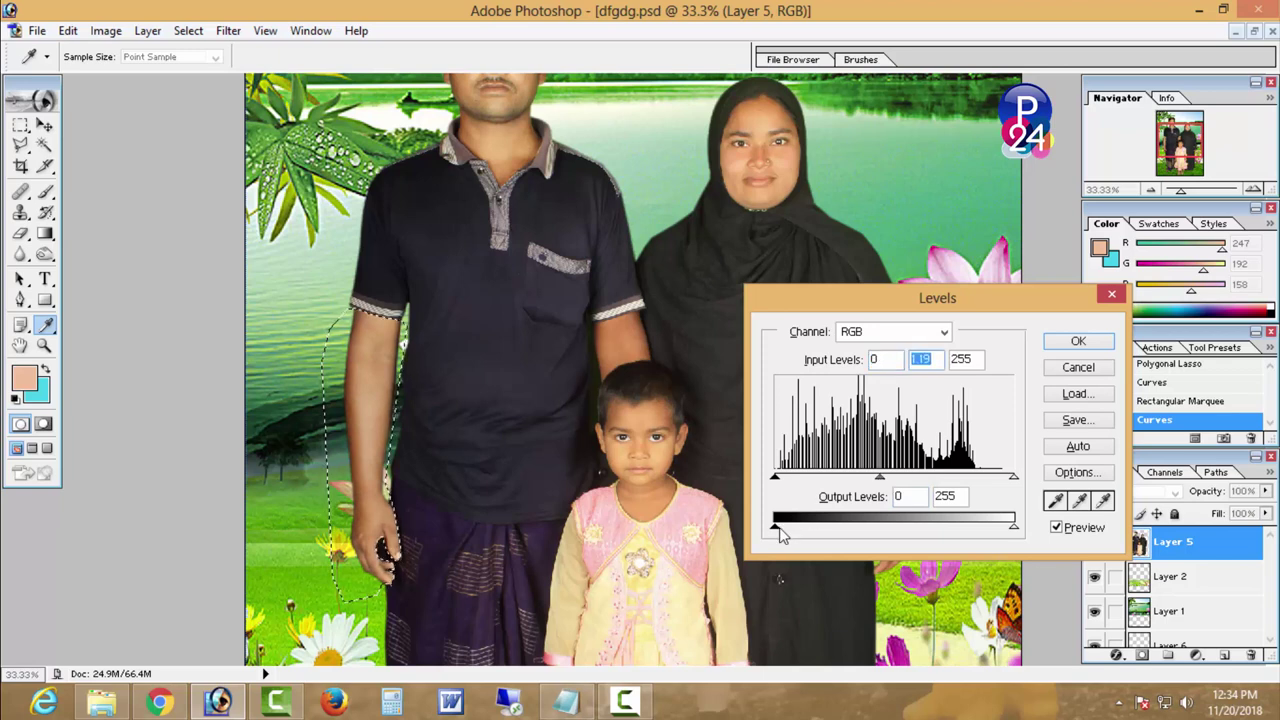
pyautogui.click(1078, 341)
# - Deselect the man's selection and pan back to the heads
pyautogui.press('m')
pyautogui.rightClick(632, 236)
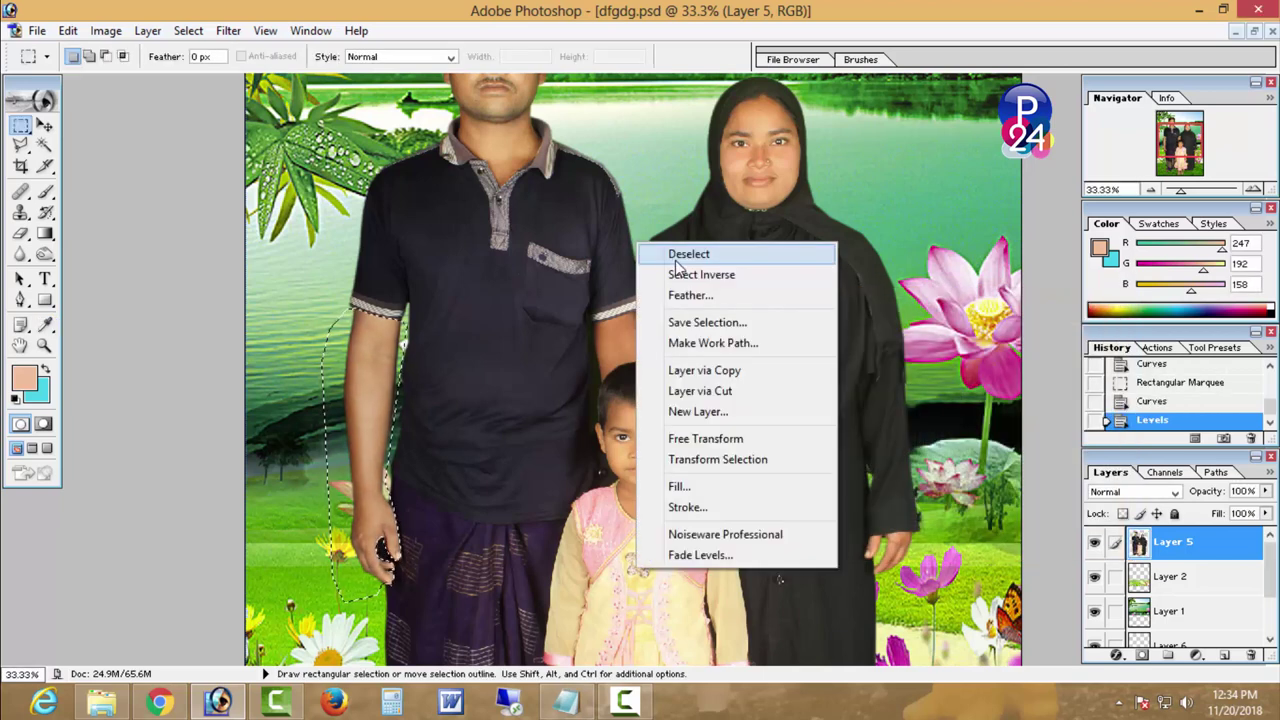
pyautogui.click(688, 253)
pyautogui.moveTo(585, 240); pyautogui.dragTo(585, 362)
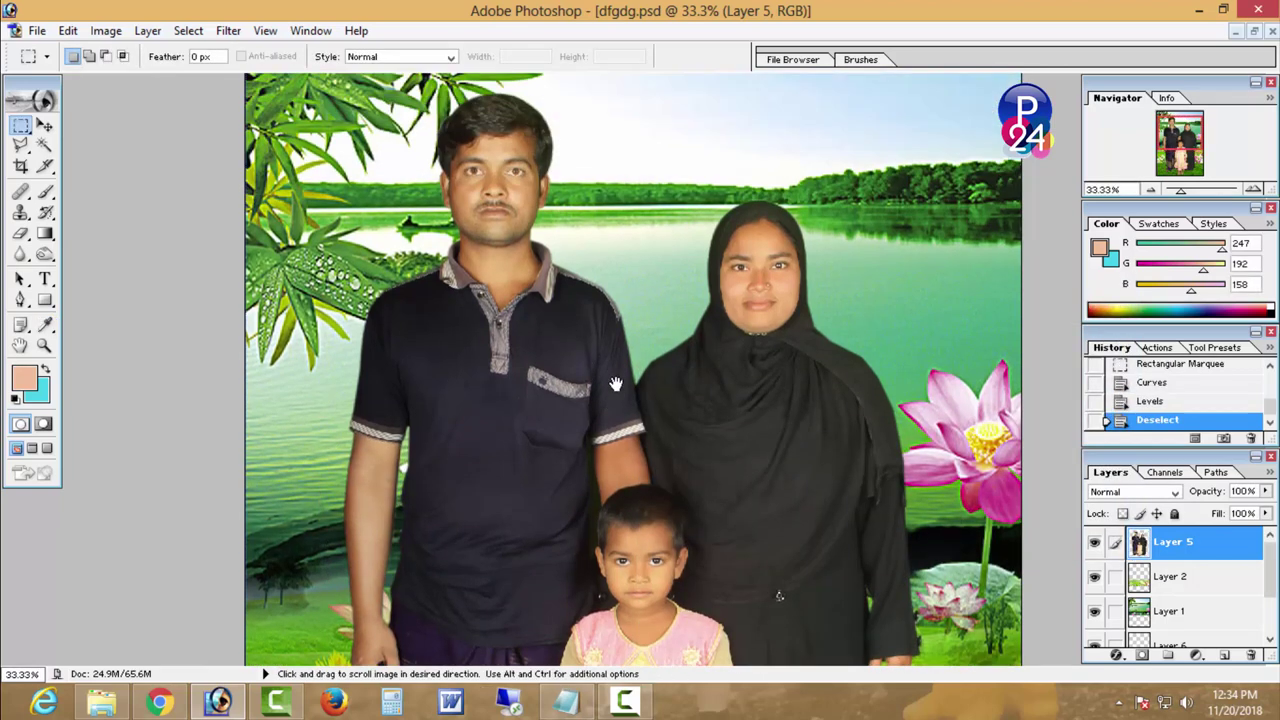
# - Select the man's forearm skin with the Magic Wand and brighten it with Curves
pyautogui.click(45, 146)
pyautogui.click(612, 480)
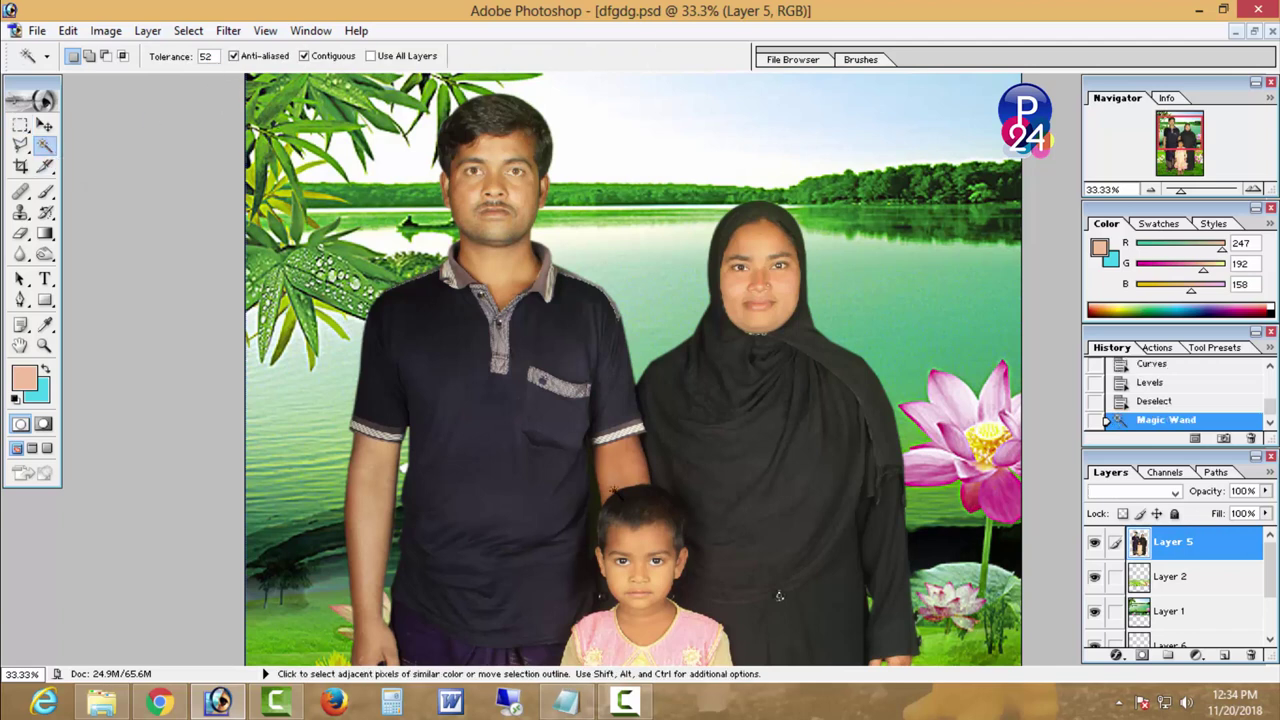
pyautogui.keyDown('shift'); pyautogui.click(628, 462); pyautogui.keyUp('shift')
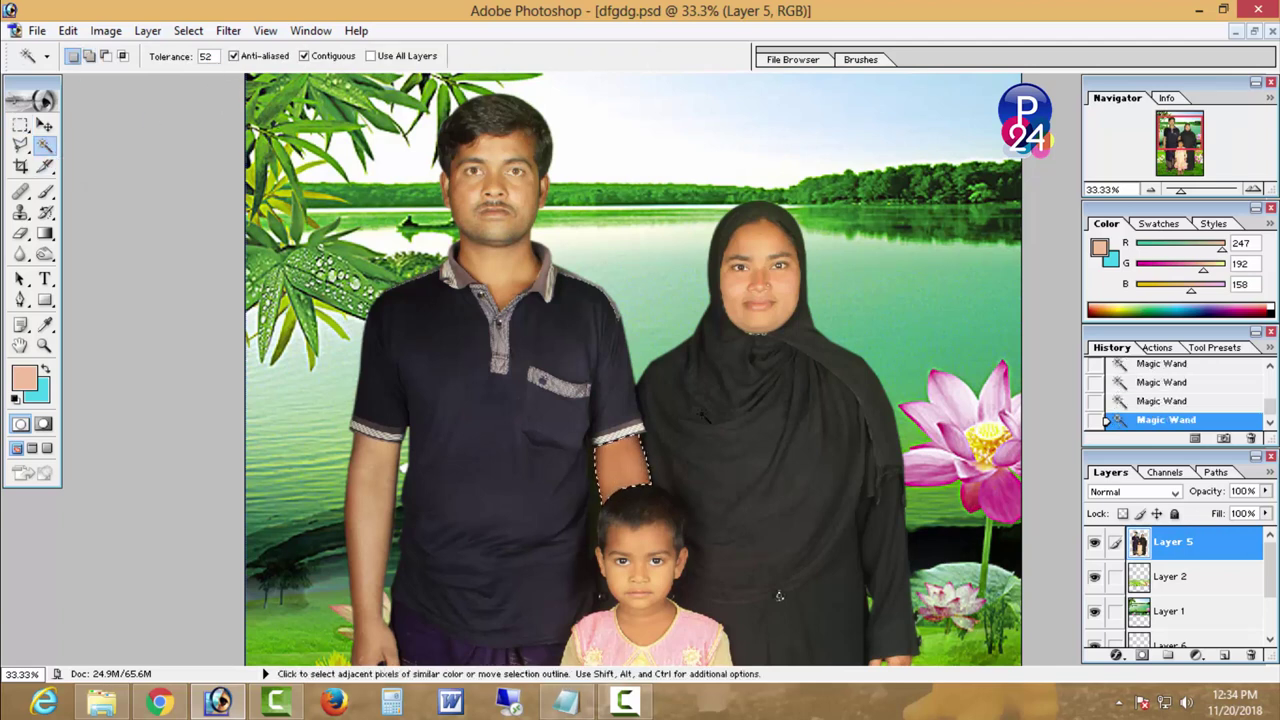
pyautogui.click(105, 30)
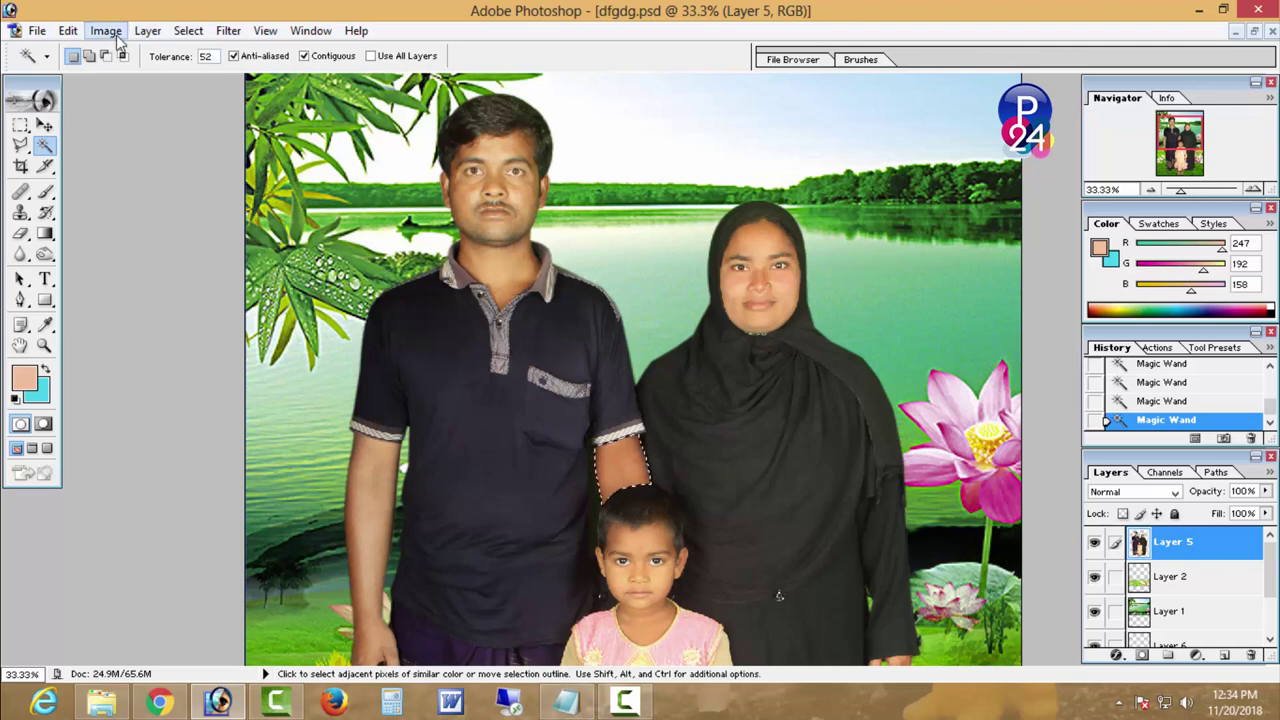
pyautogui.click(430, 161)
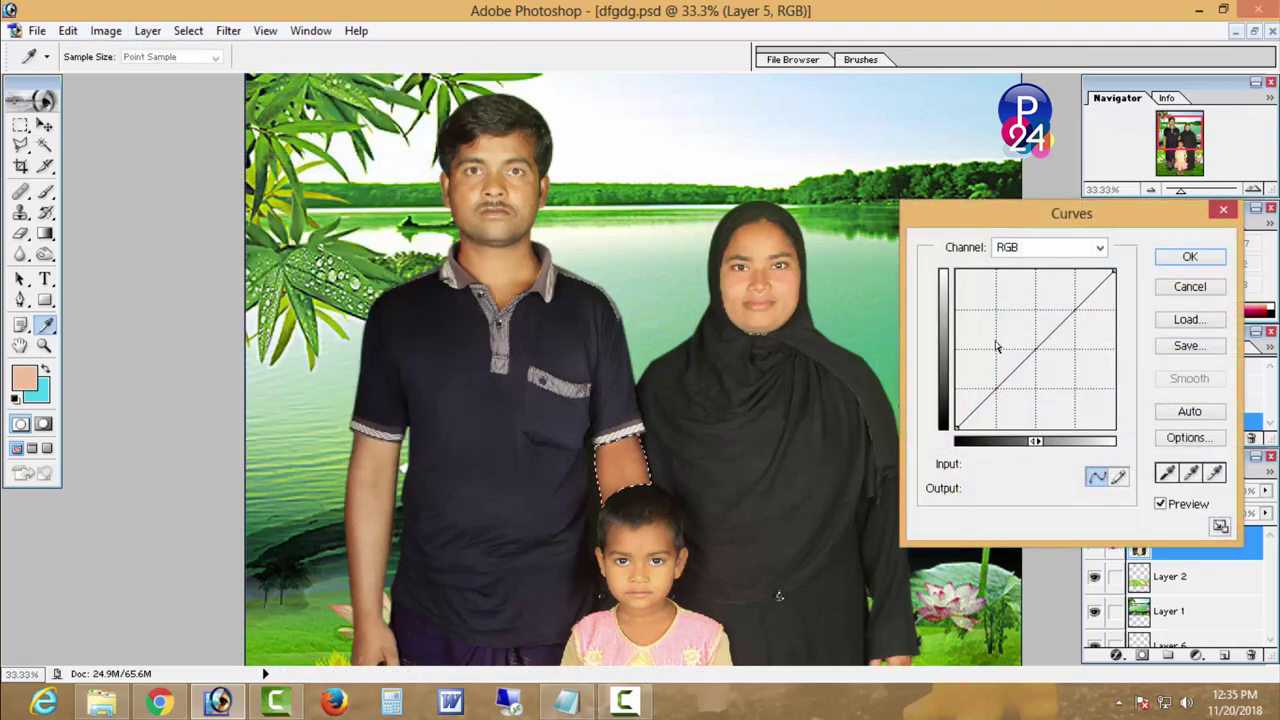
pyautogui.moveTo(1032, 351); pyautogui.dragTo(1029, 340)
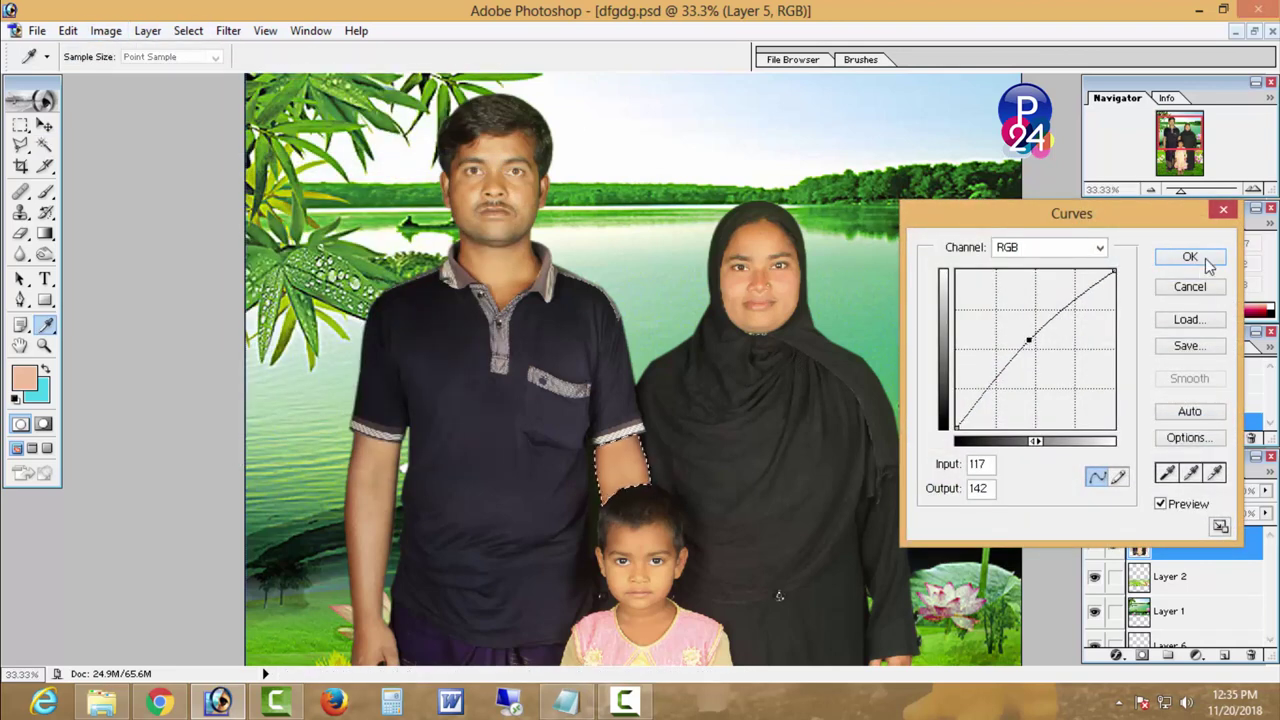
pyautogui.click(1189, 257)
# - Select the man's face and neck and feather the selection edge
pyautogui.click(458, 216)
pyautogui.rightClick(625, 162)
pyautogui.click(620, 333)
pyautogui.click(726, 346)
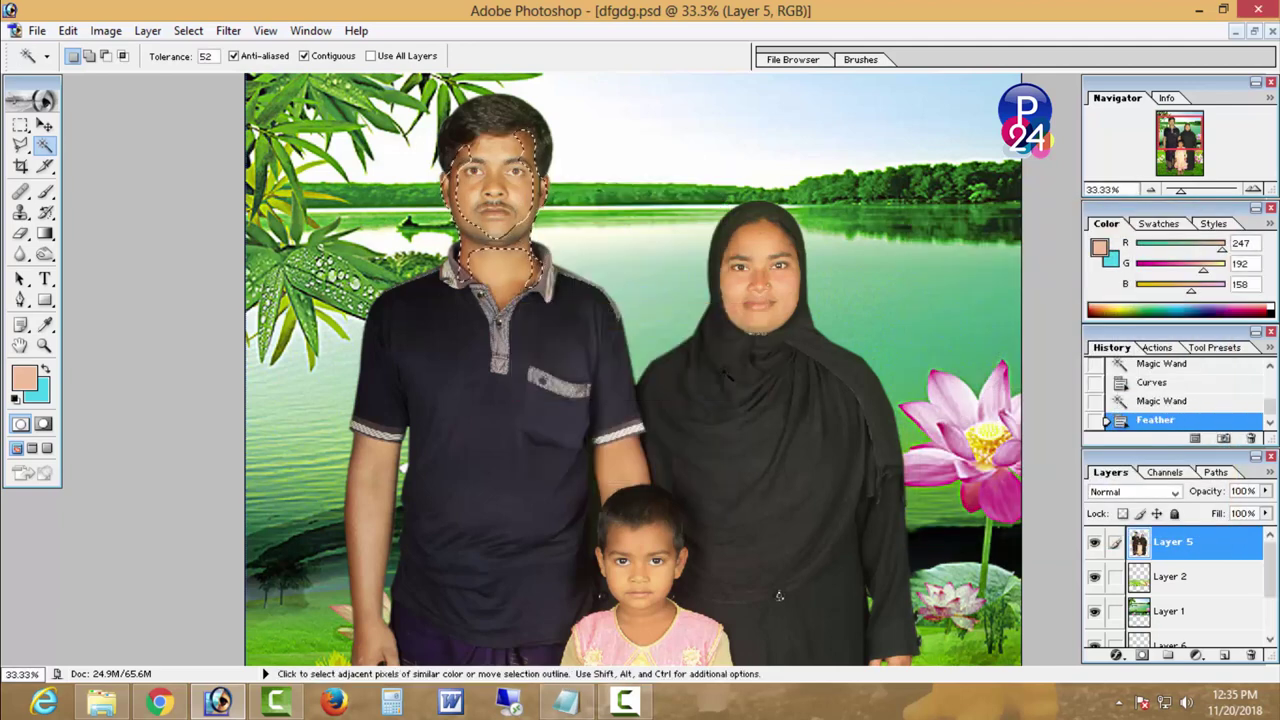
# - Brighten the face with Curves (input 115, output 137), then deselect
pyautogui.click(106, 31)
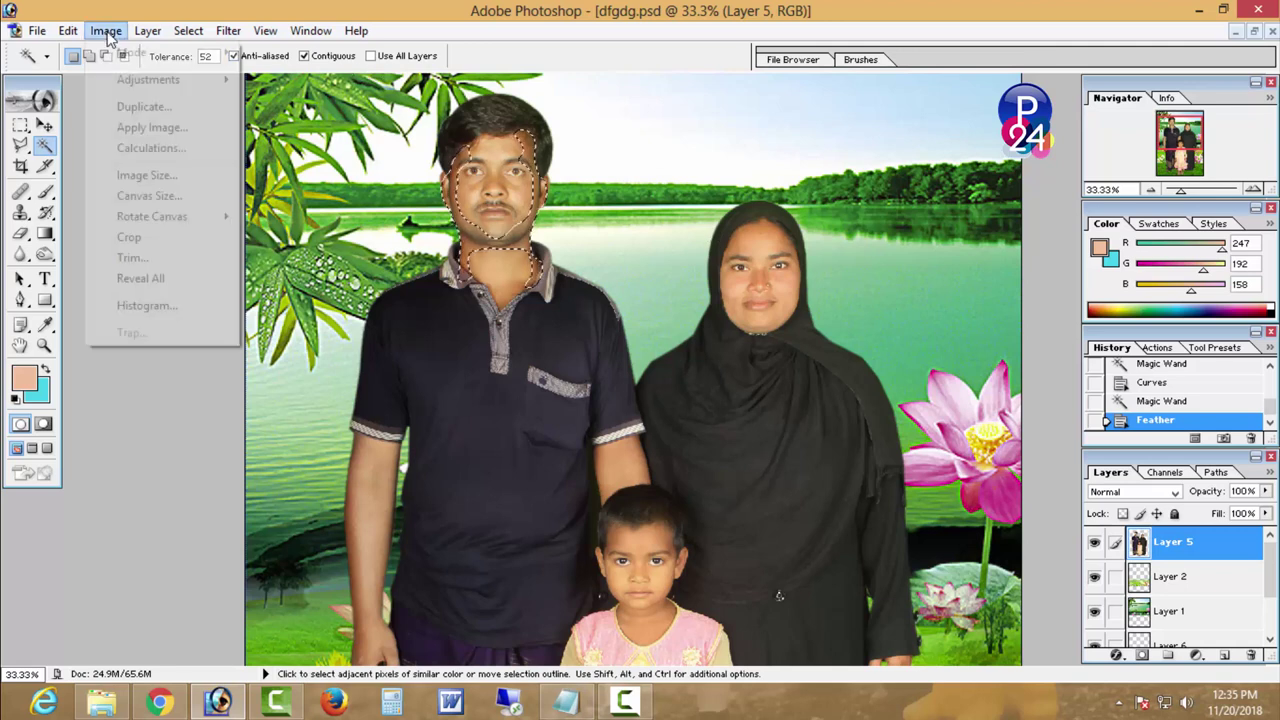
pyautogui.moveTo(148, 79)
pyautogui.click(386, 162)
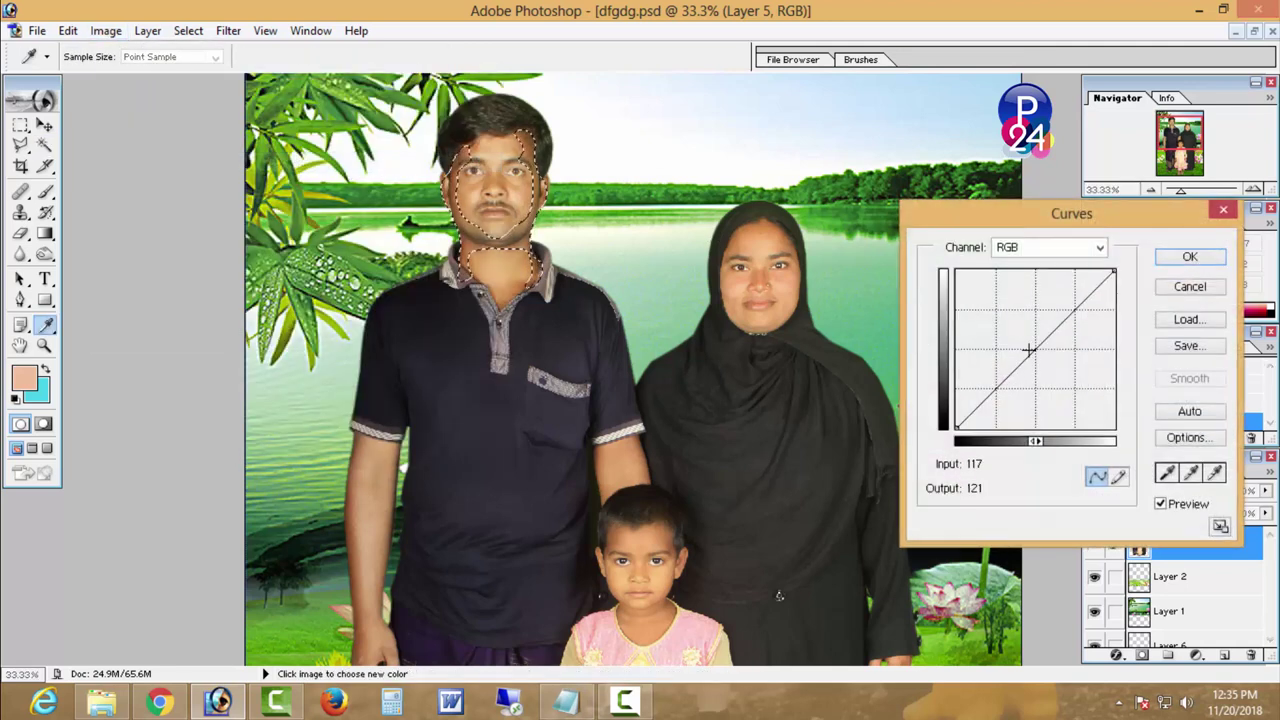
pyautogui.moveTo(1029, 349); pyautogui.dragTo(1027, 343)
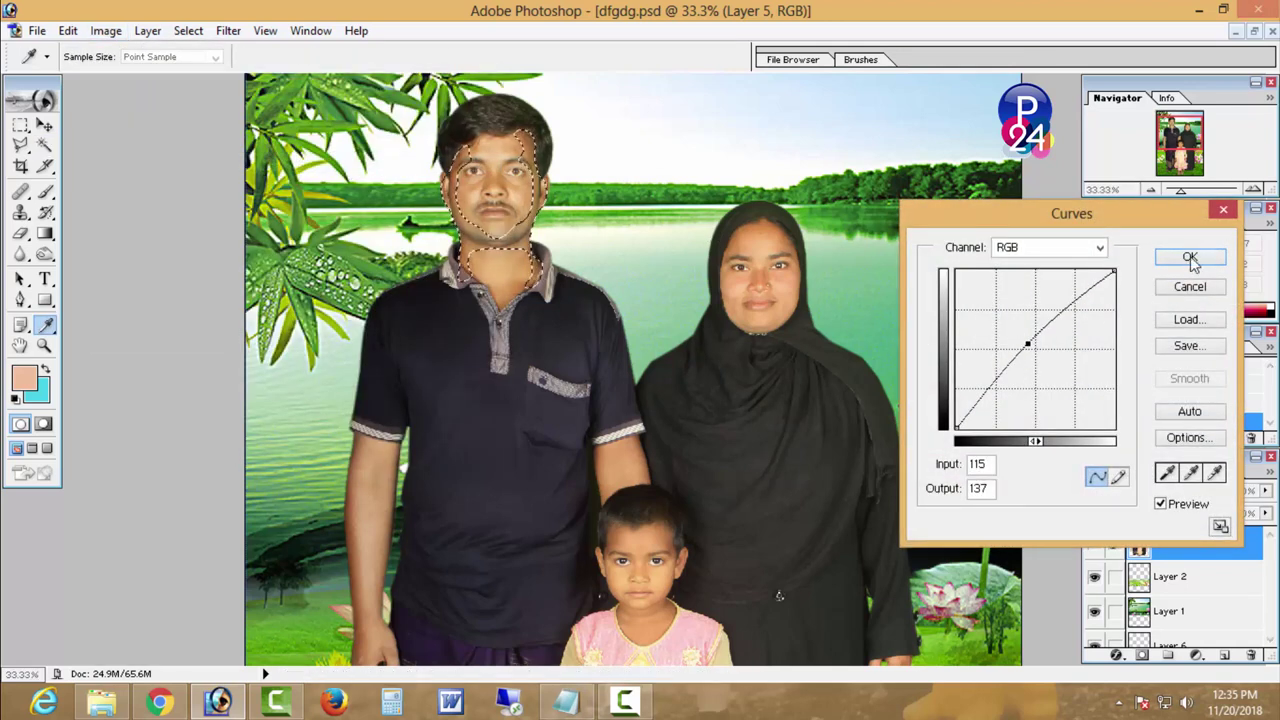
pyautogui.click(1191, 259)
pyautogui.rightClick(684, 187)
pyautogui.click(740, 312)
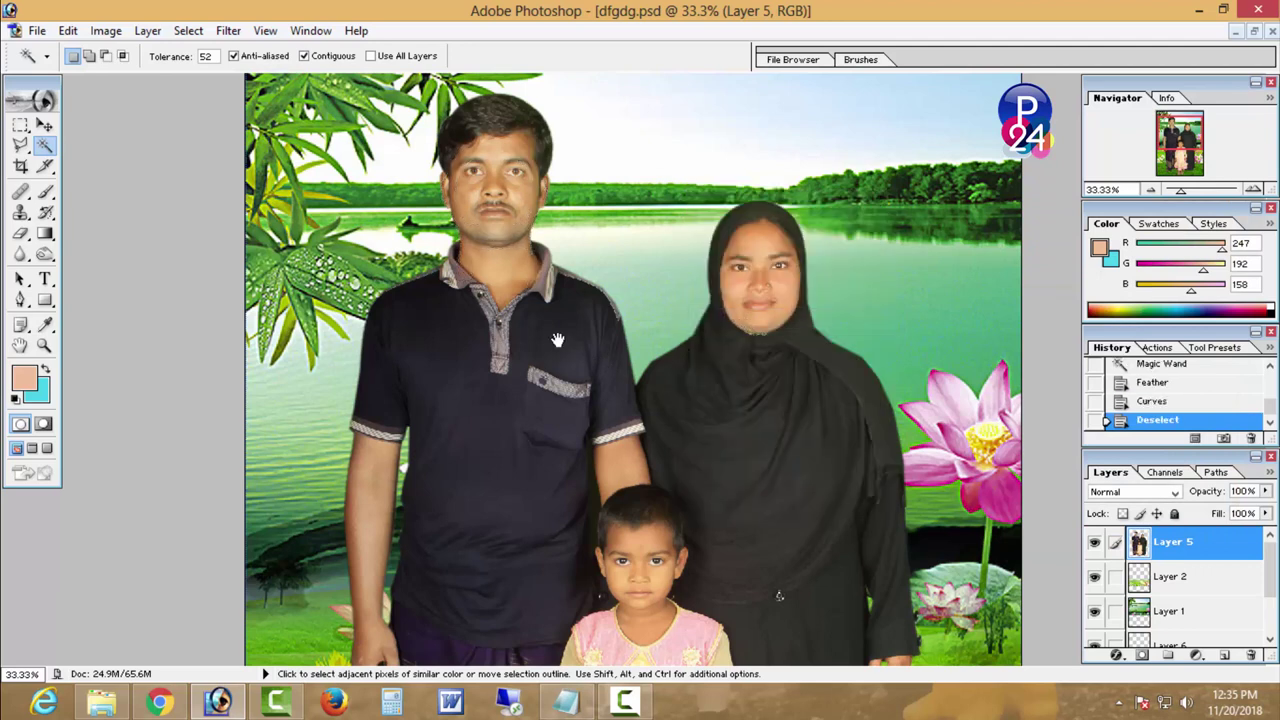
pyautogui.moveTo(557, 340); pyautogui.dragTo(557, 380)
# - Burn the grass around the girl's feet on Layer 6
pyautogui.hotkey('ctrl', '-')
pyautogui.hotkey('ctrl', '-')
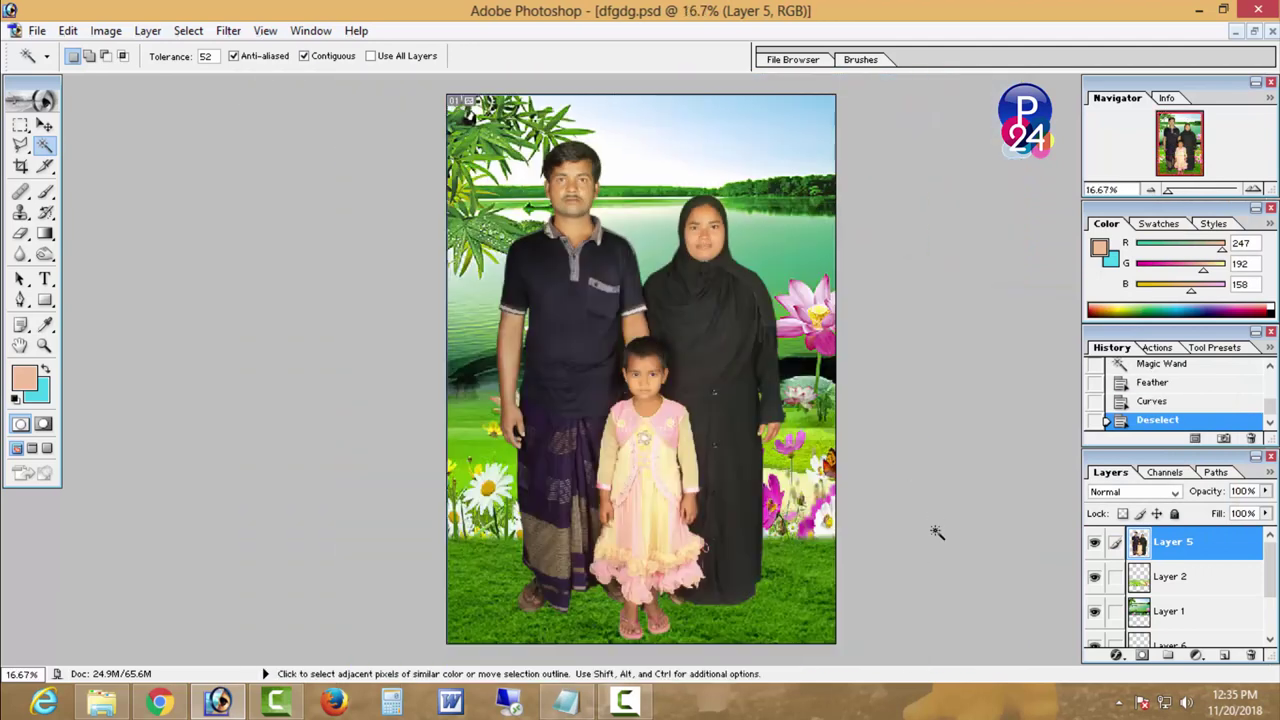
pyautogui.scroll(-2, 1172, 590)
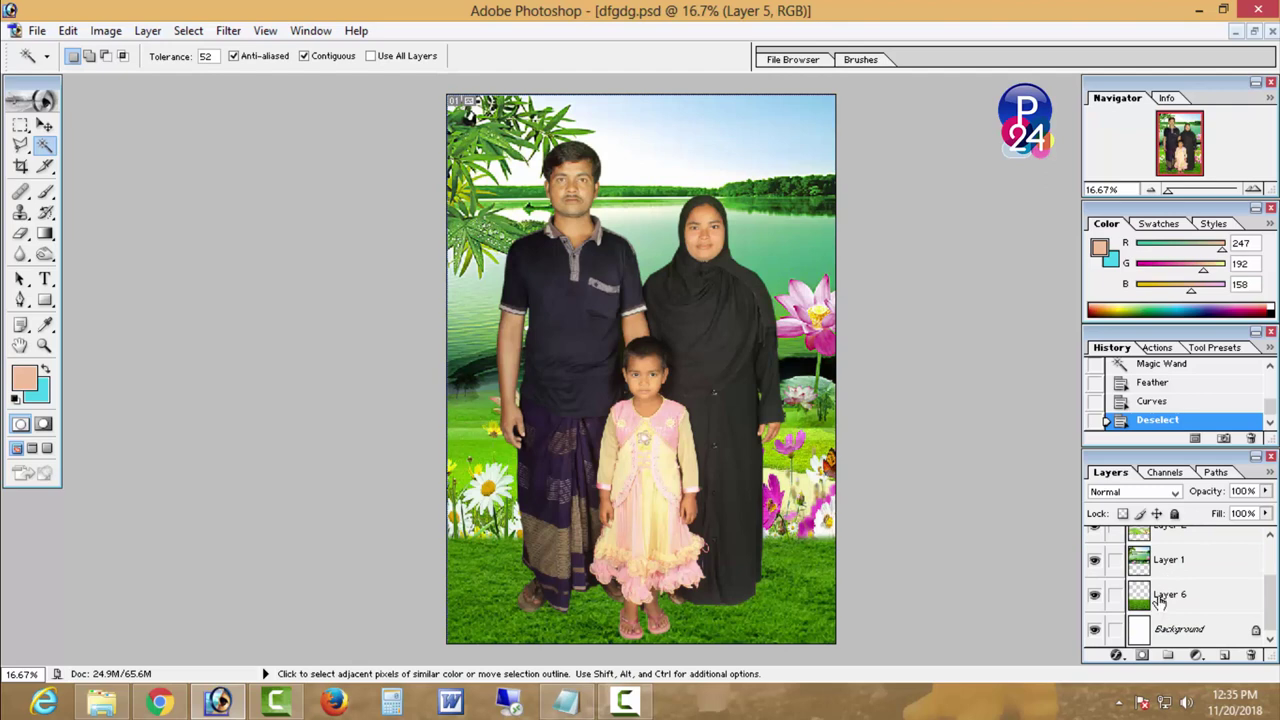
pyautogui.click(1160, 598)
pyautogui.click(44, 255)
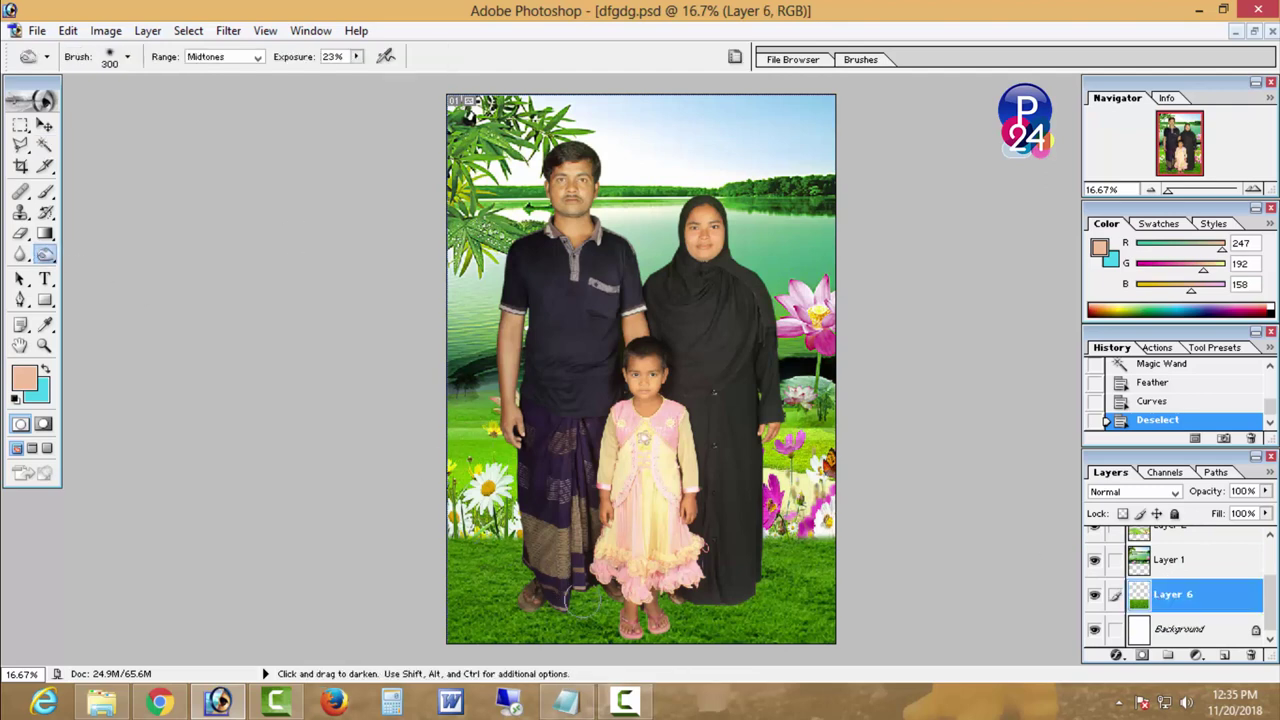
pyautogui.moveTo(600, 592); pyautogui.dragTo(616, 596)
pyautogui.moveTo(610, 584); pyautogui.dragTo(618, 588)
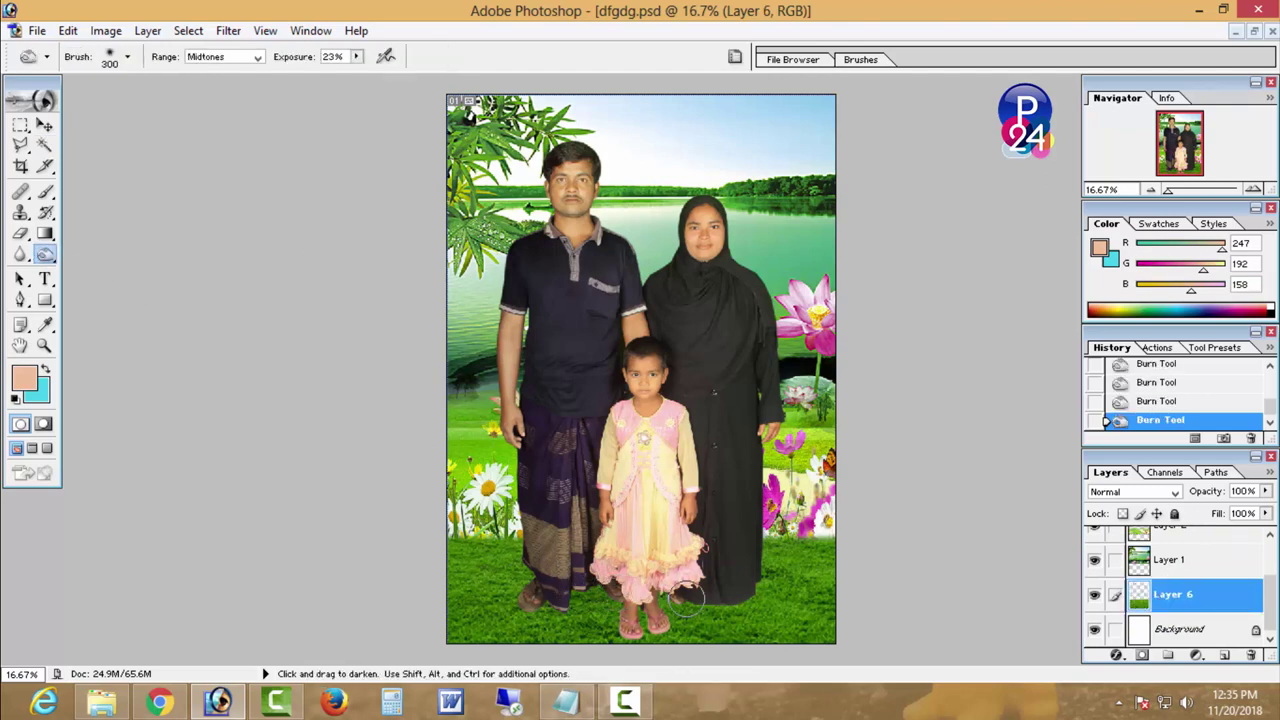
# - Free-transform Layer 5 to enlarge the family to about 106%
pyautogui.scroll(2, 1230, 567)
pyautogui.click(1172, 541)
pyautogui.hotkey('ctrl', 't')
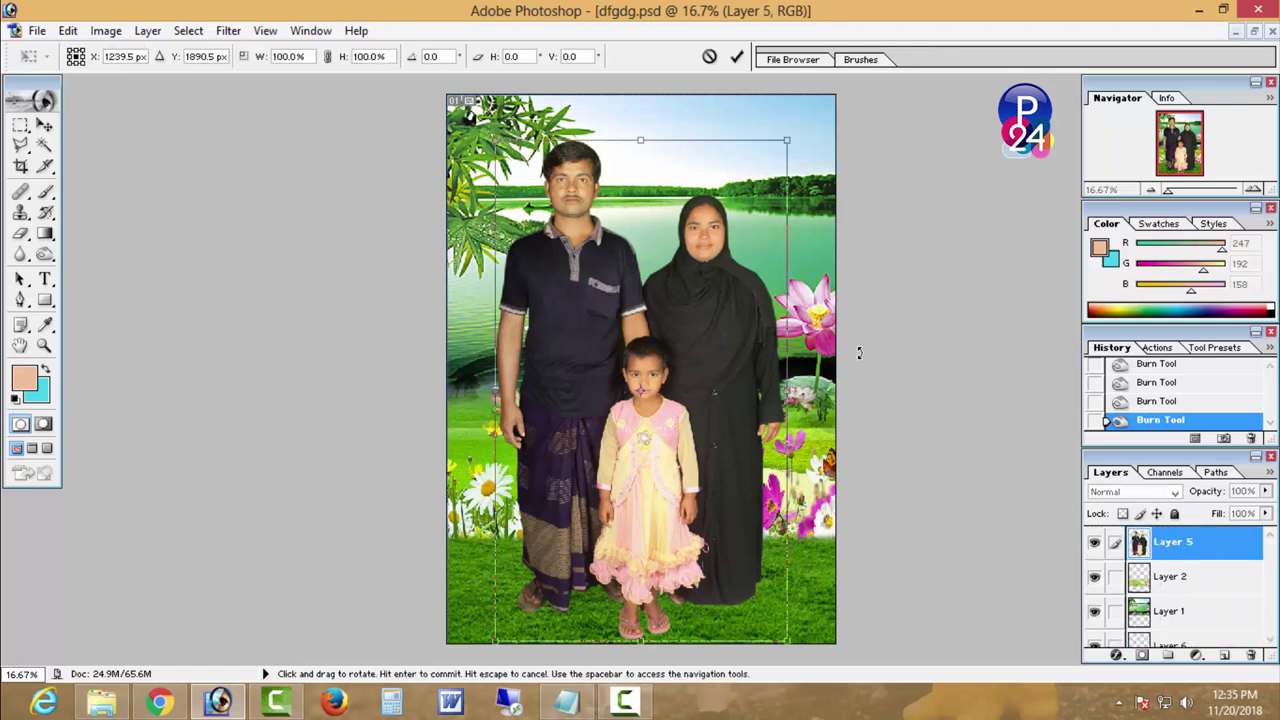
pyautogui.moveTo(793, 121); pyautogui.dragTo(789, 133)
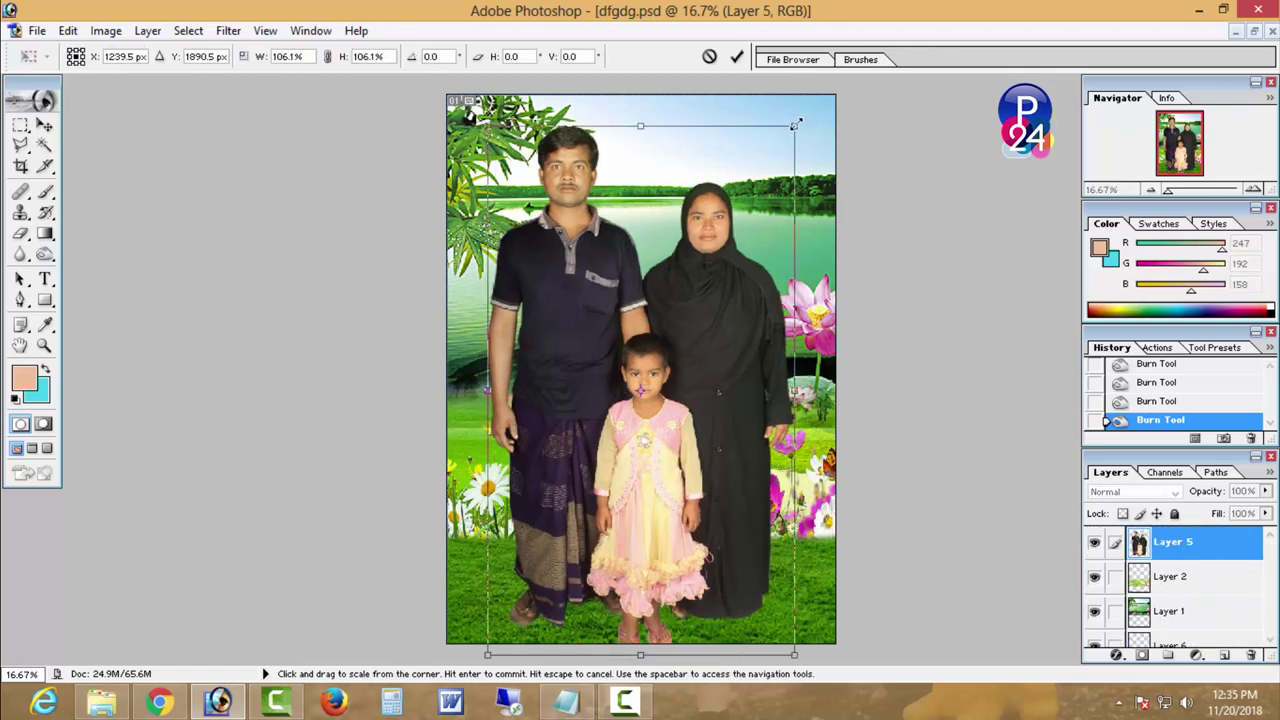
pyautogui.press('Return')
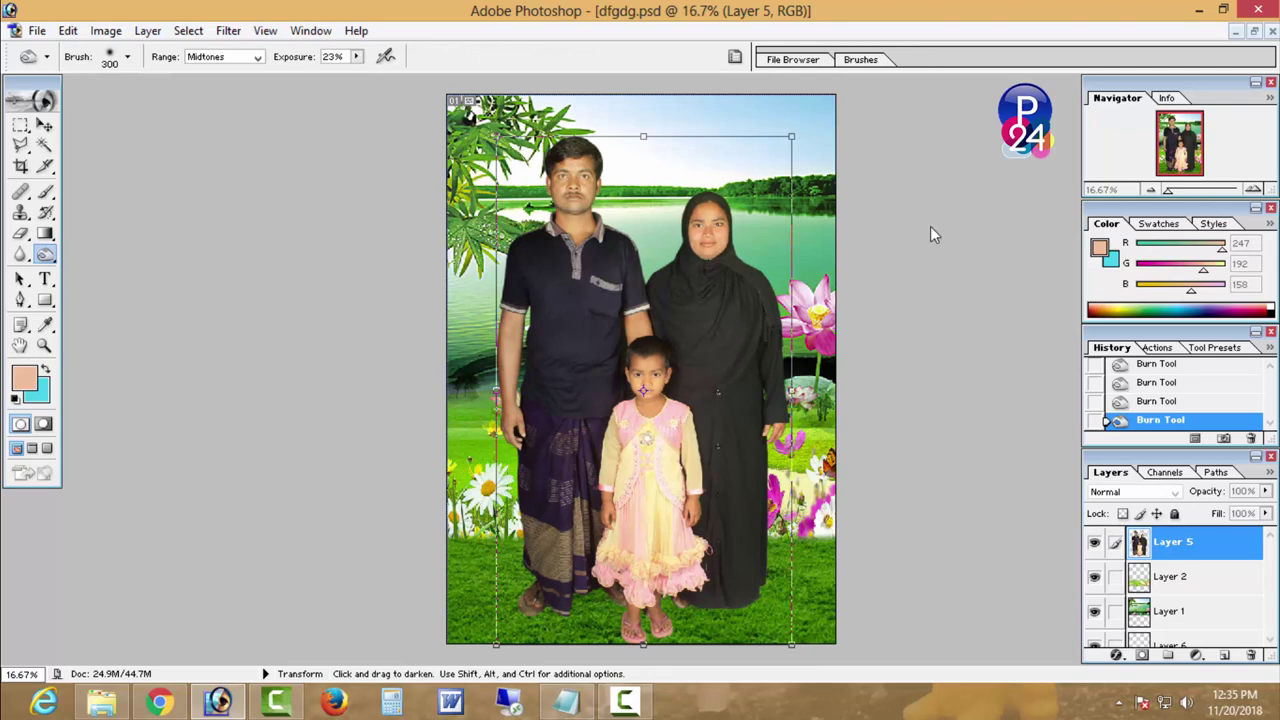
# - Burn the ground near the woman's feet on Layer 6
pyautogui.scroll(-2, 1205, 616)
pyautogui.click(1190, 597)
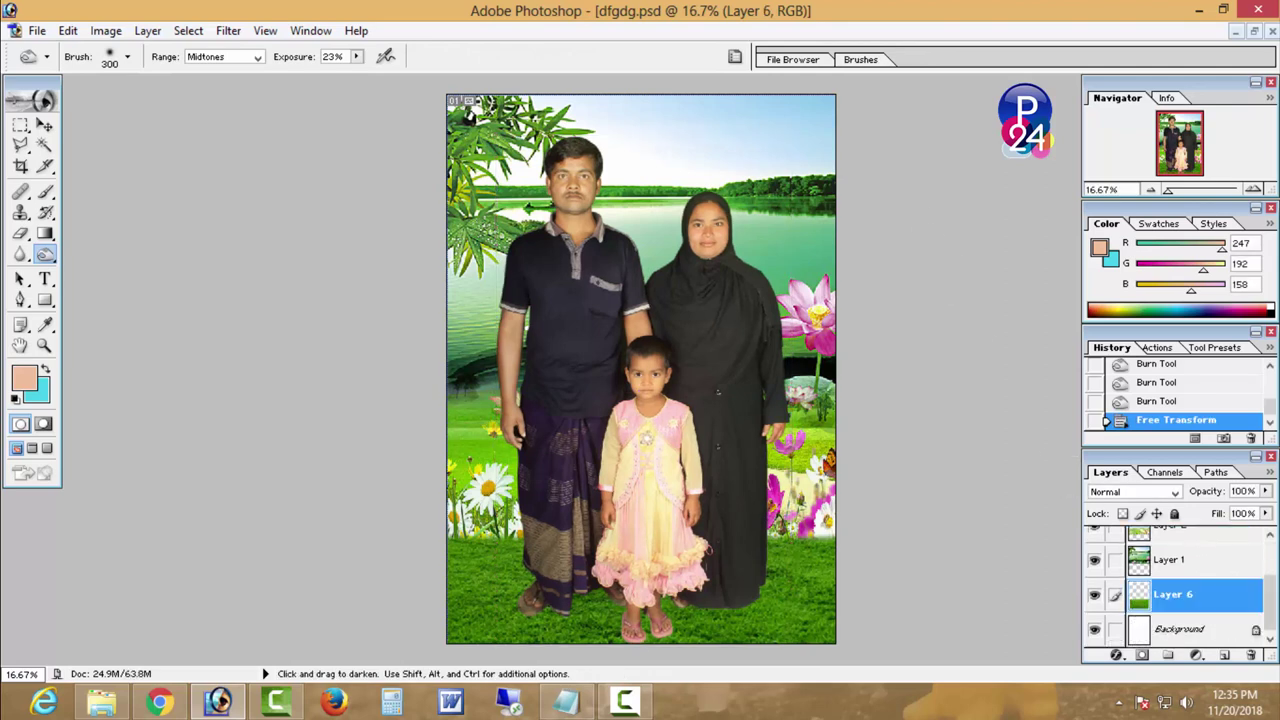
pyautogui.moveTo(722, 597); pyautogui.dragTo(723, 592)
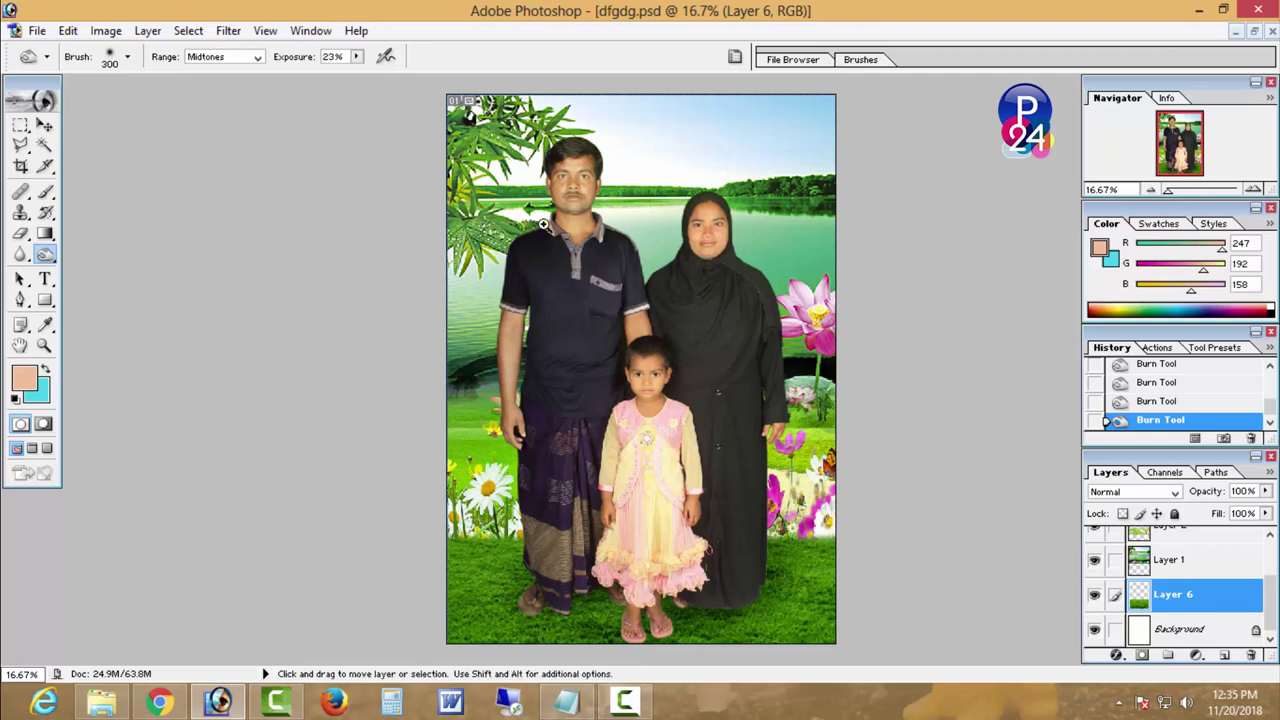
# - On Layer 5 at 50% zoom, draw rectangular marquees around the man's, woman's and child's faces
pyautogui.hotkey('ctrl', '+')
pyautogui.click(20, 125)
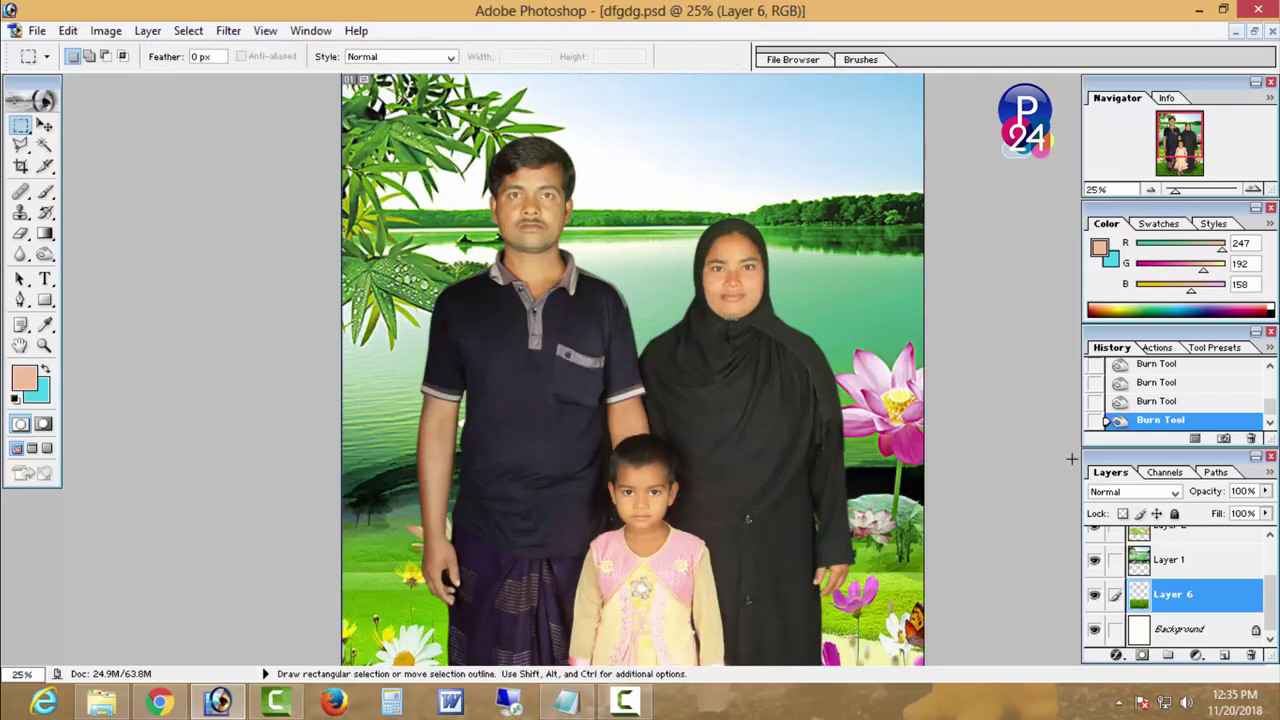
pyautogui.scroll(2, 1170, 535)
pyautogui.click(1155, 543)
pyautogui.hotkey('ctrl', '+')
pyautogui.hotkey('ctrl', '+')
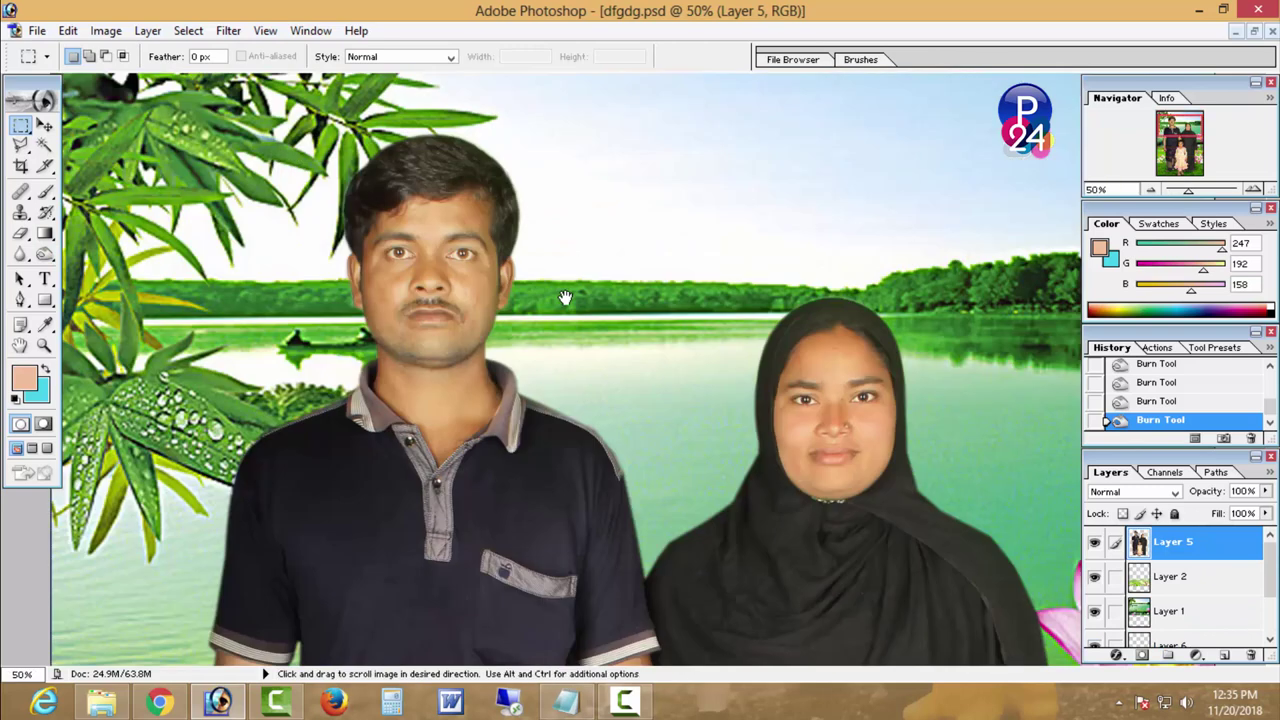
pyautogui.moveTo(563, 435); pyautogui.dragTo(559, 457)
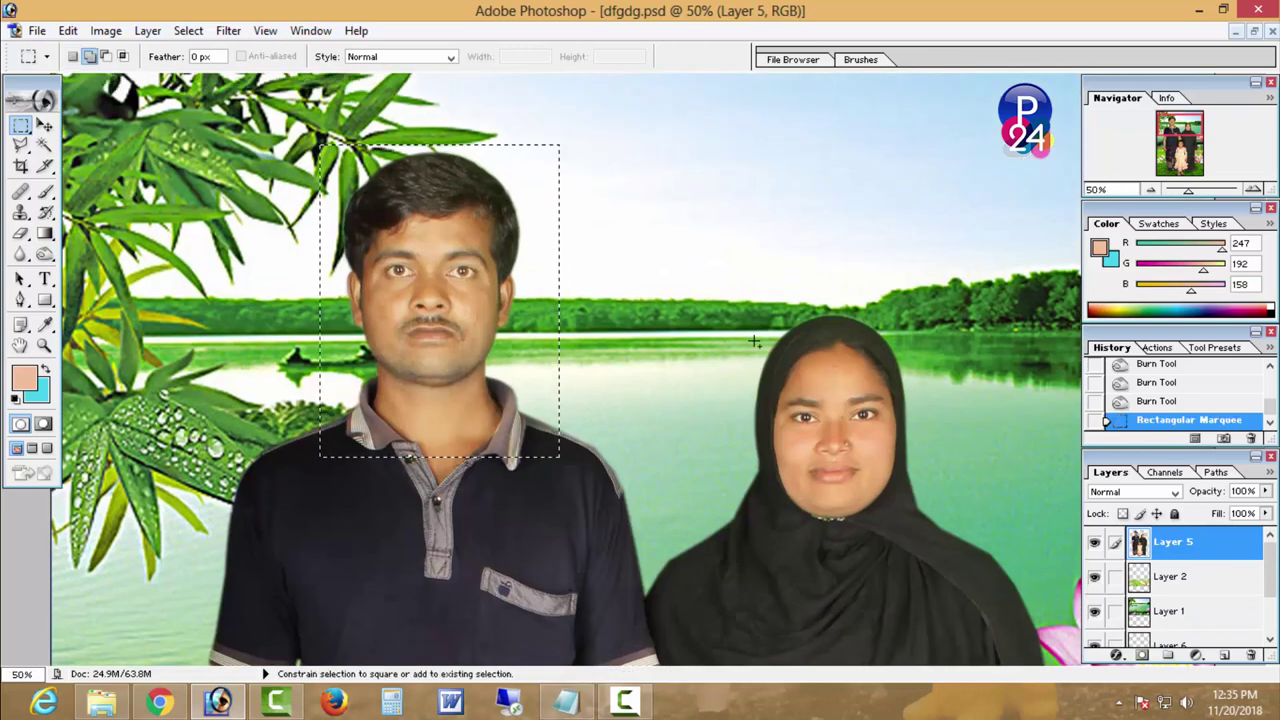
pyautogui.scroll(-5, 697, 491)
pyautogui.moveTo(573, 226); pyautogui.dragTo(748, 497)
# - Feather the face selections by 75 px
pyautogui.rightClick(573, 181)
pyautogui.click(630, 238)
pyautogui.write('75')
pyautogui.press('Return')
pyautogui.scroll(5, 655, 645)
pyautogui.scroll(3, 655, 645)
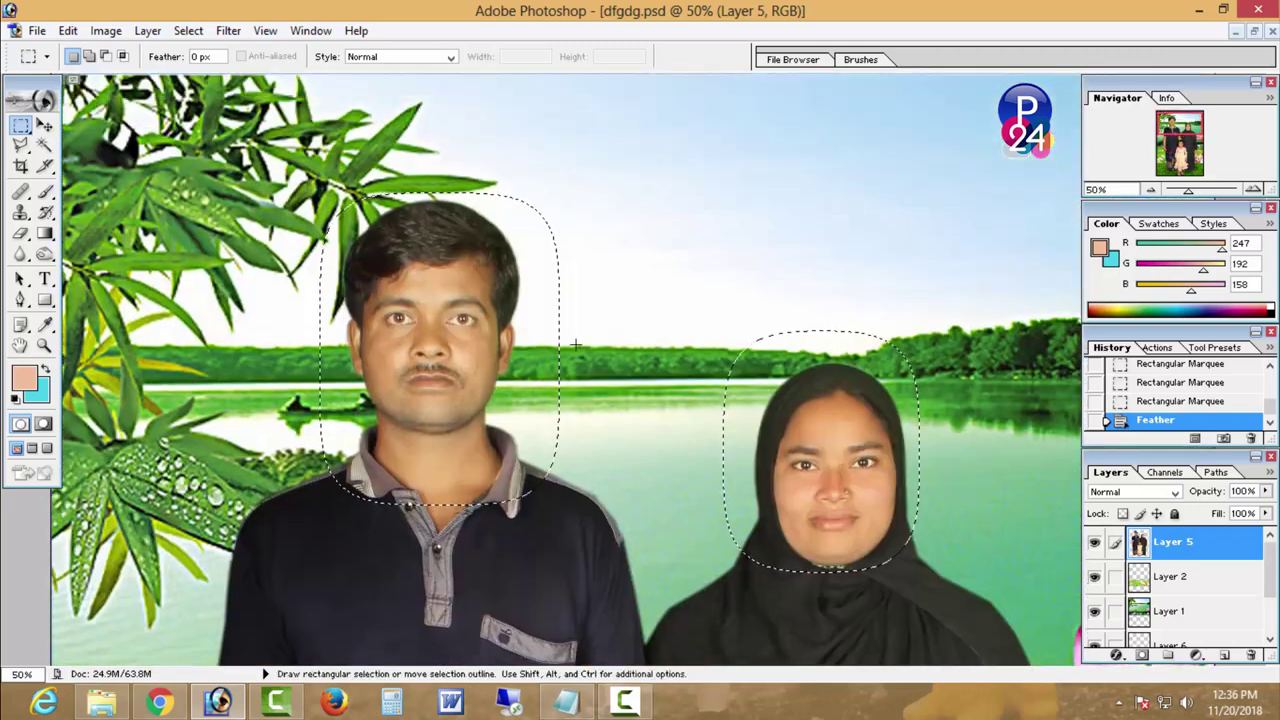
# - Apply Noiseware Professional noise reduction to the faces
pyautogui.click(228, 30)
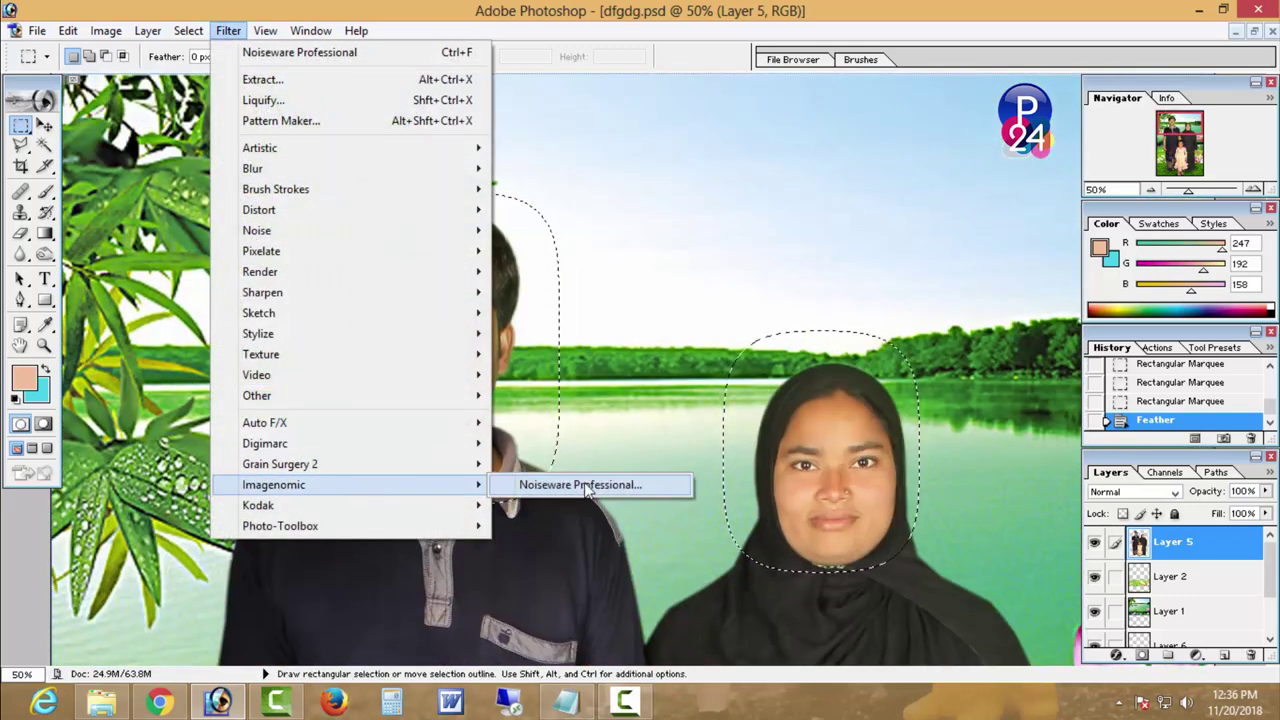
pyautogui.moveTo(273, 484)
pyautogui.click(560, 486)
pyautogui.moveTo(950, 345); pyautogui.dragTo(952, 316)
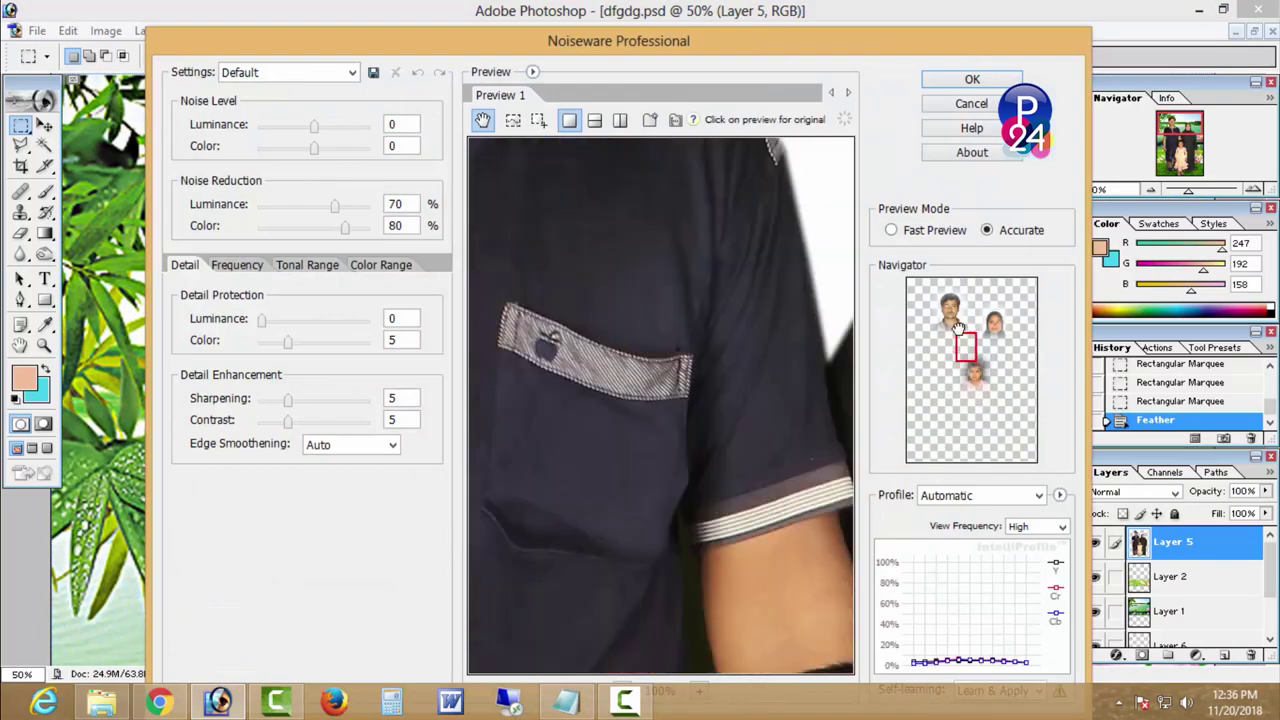
pyautogui.moveTo(681, 361); pyautogui.dragTo(681, 590)
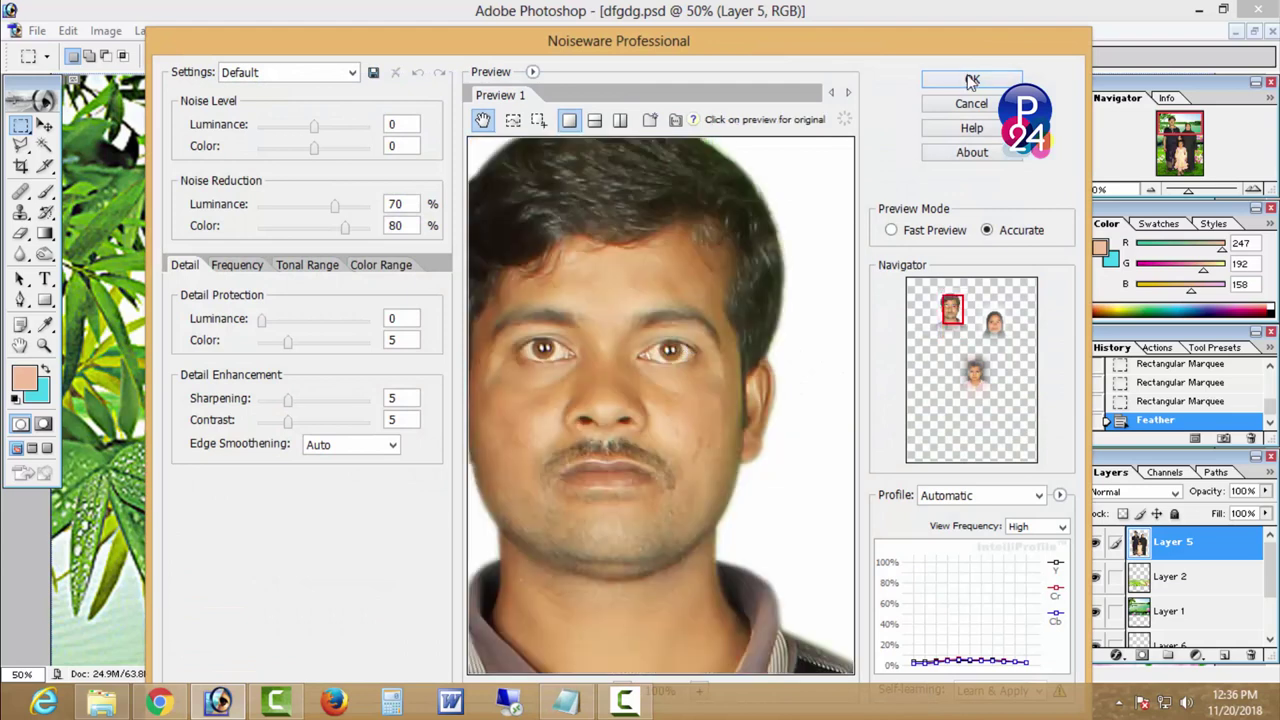
pyautogui.click(972, 80)
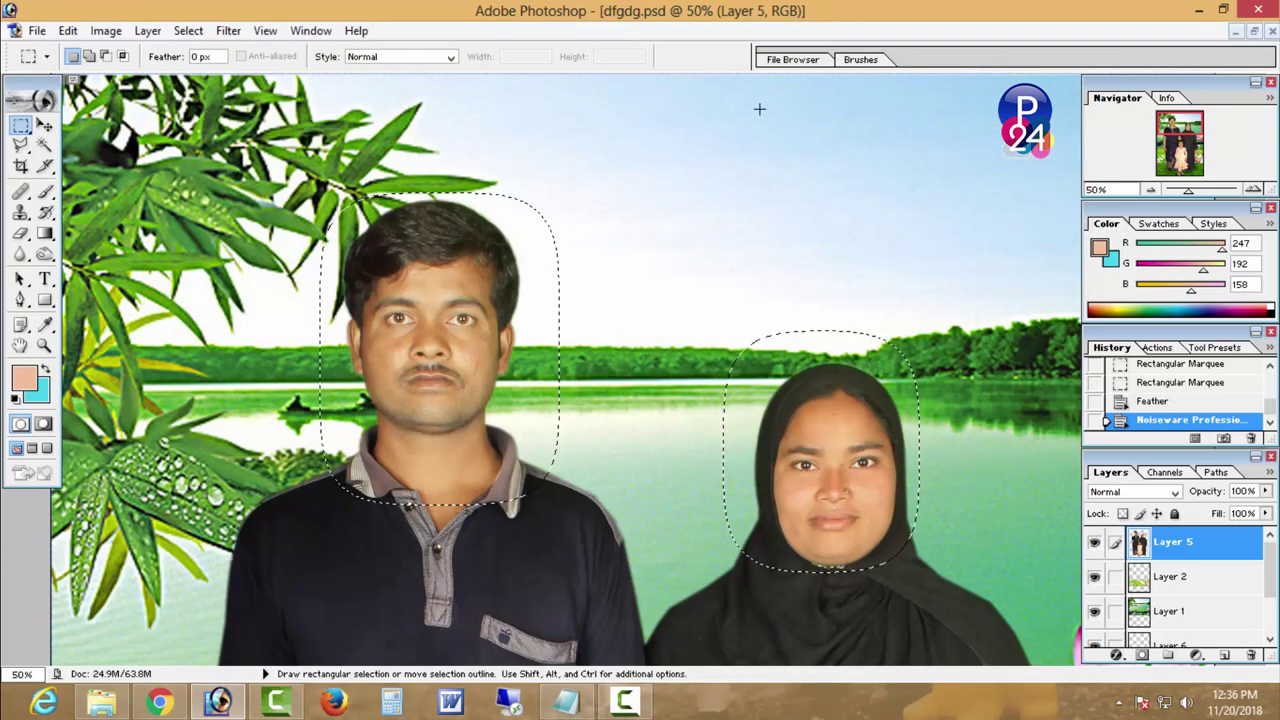
# - Apply DIGITAL GEM Airbrush Professional smoothing and zoom to 100% on the man's face
pyautogui.click(228, 30)
pyautogui.moveTo(350, 505)
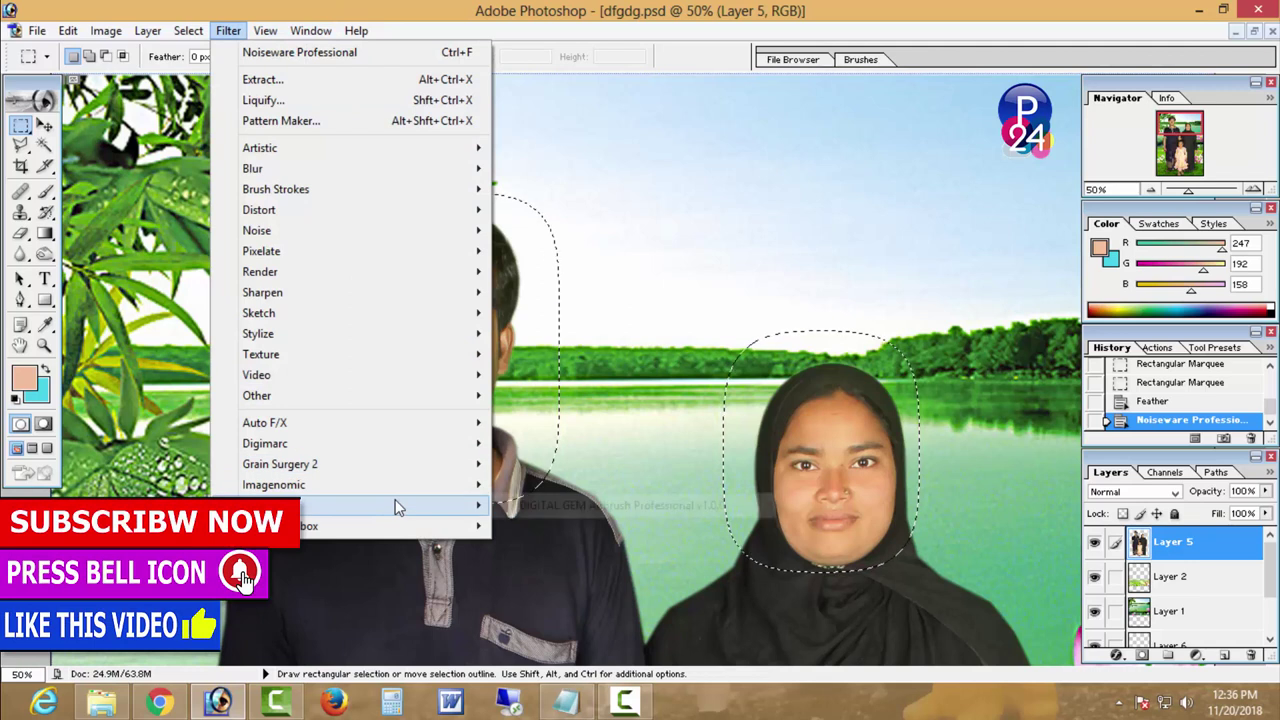
pyautogui.click(570, 500)
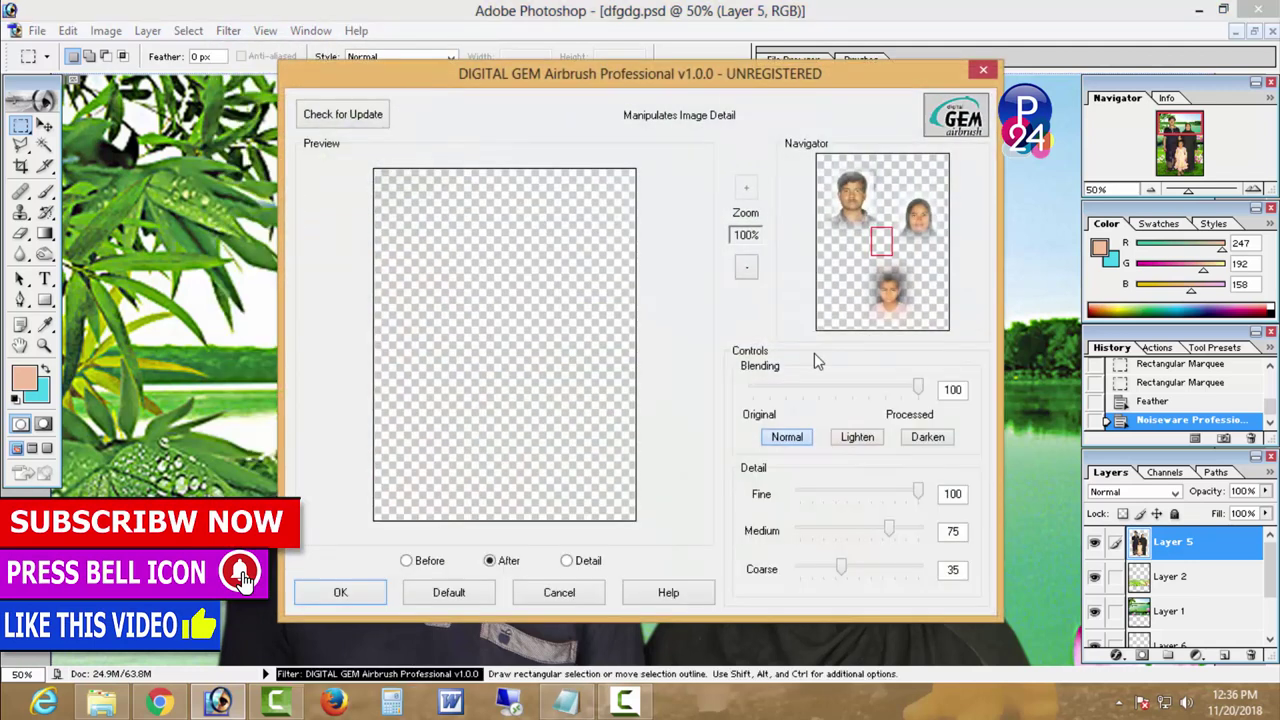
pyautogui.click(340, 593)
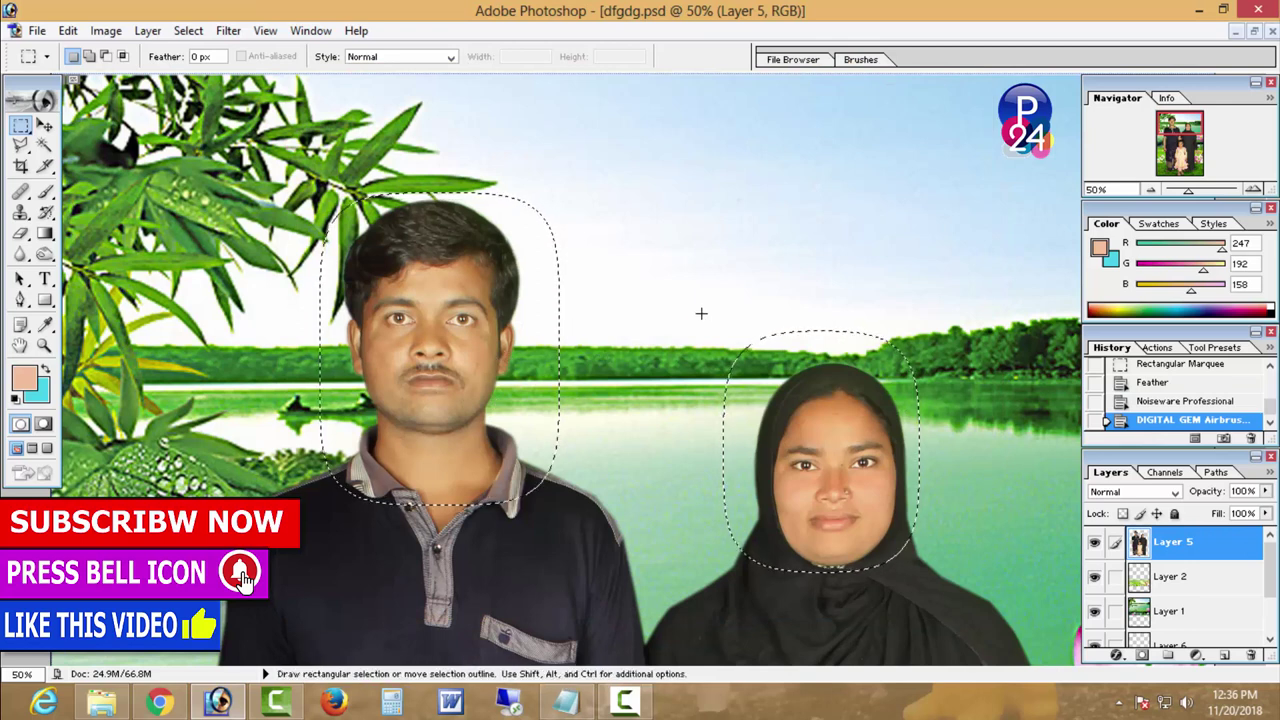
pyautogui.click(560, 370)
pyautogui.click(492, 385)
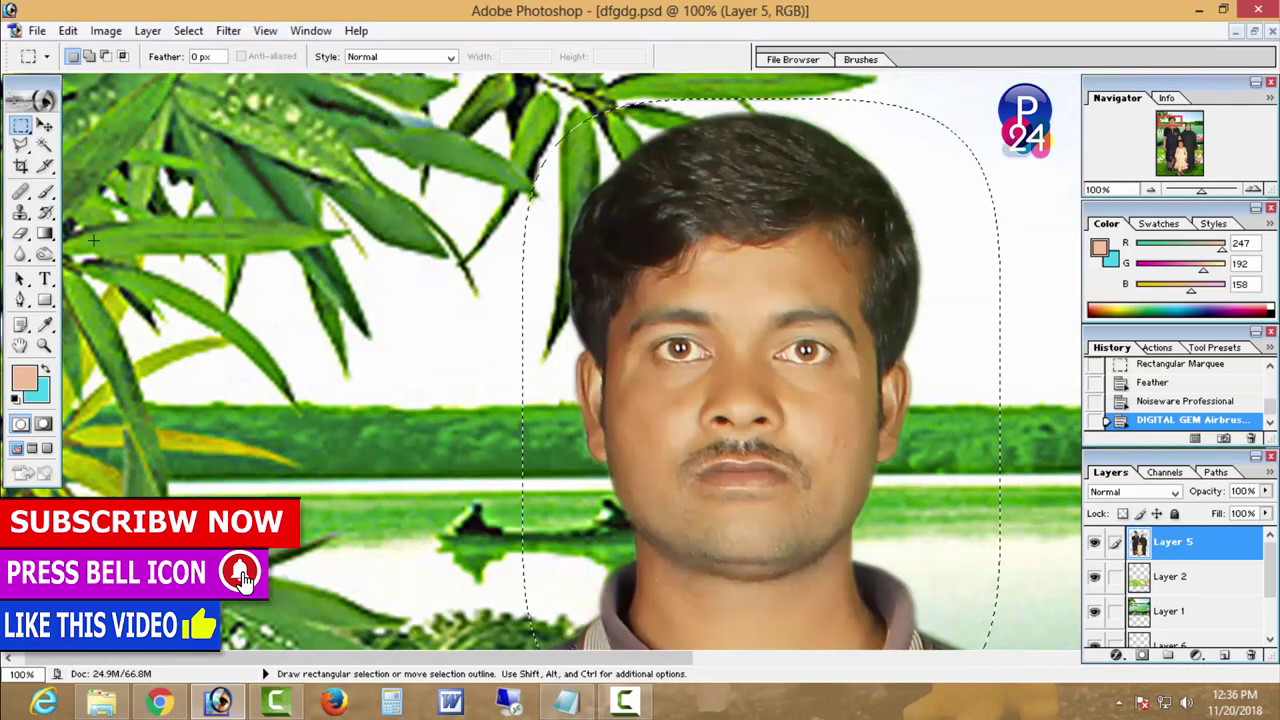
# - Paint sampled skin tone under the man's eyes and across his cheeks and nose
pyautogui.press('b')
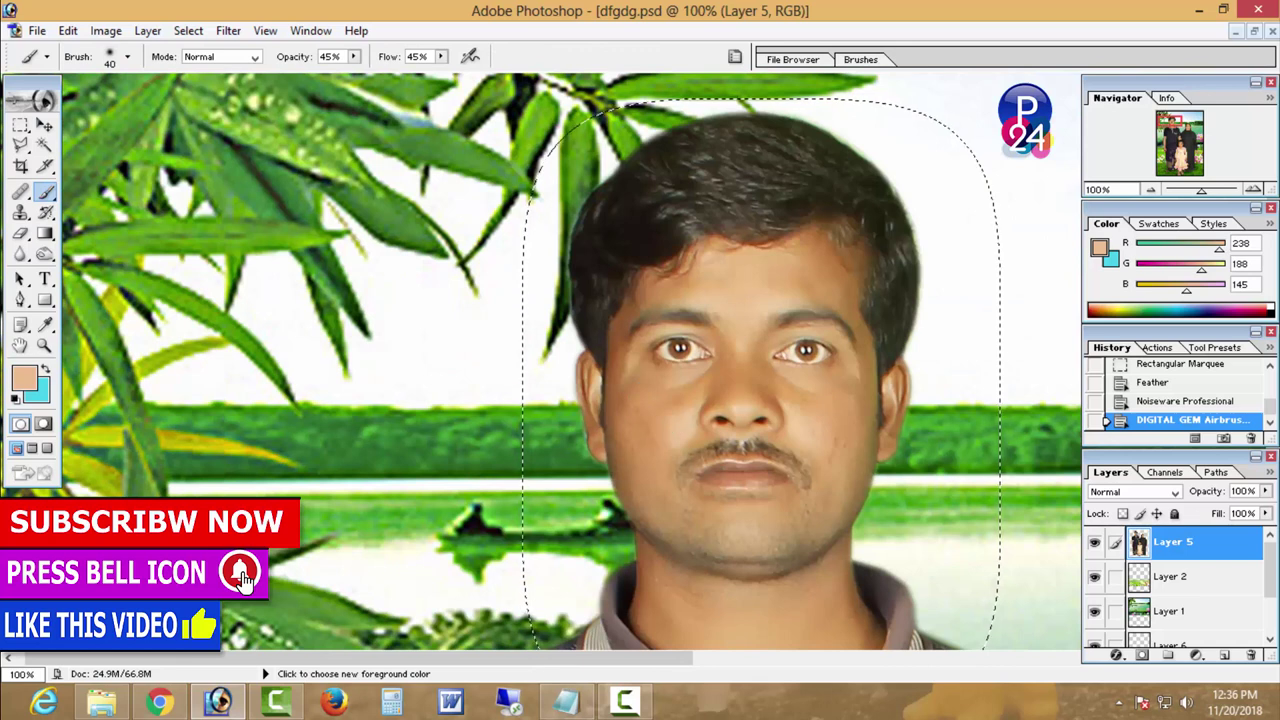
pyautogui.keyDown('alt'); pyautogui.click(677, 425); pyautogui.keyUp('alt')
pyautogui.moveTo(651, 396)
pyautogui.mouseDown()
pyautogui.moveTo(700, 380)
pyautogui.moveTo(640, 380)
pyautogui.moveTo(630, 440)
pyautogui.mouseUp()
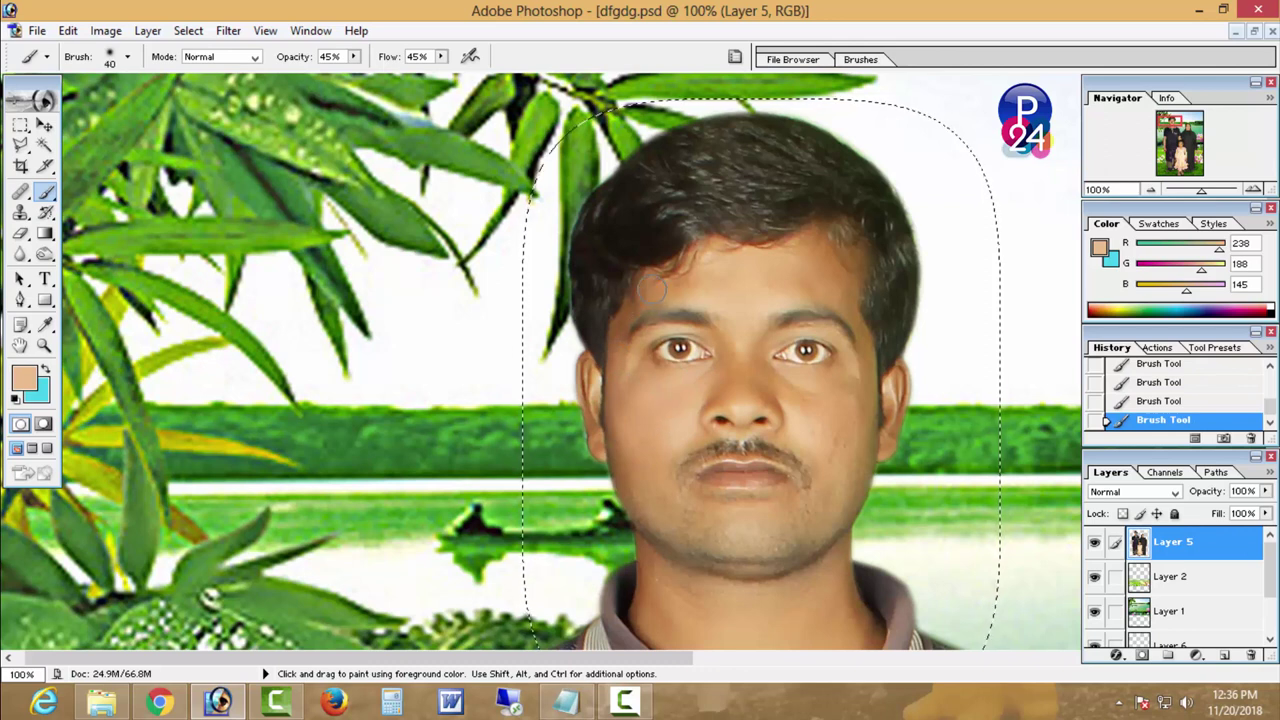
pyautogui.press(']')
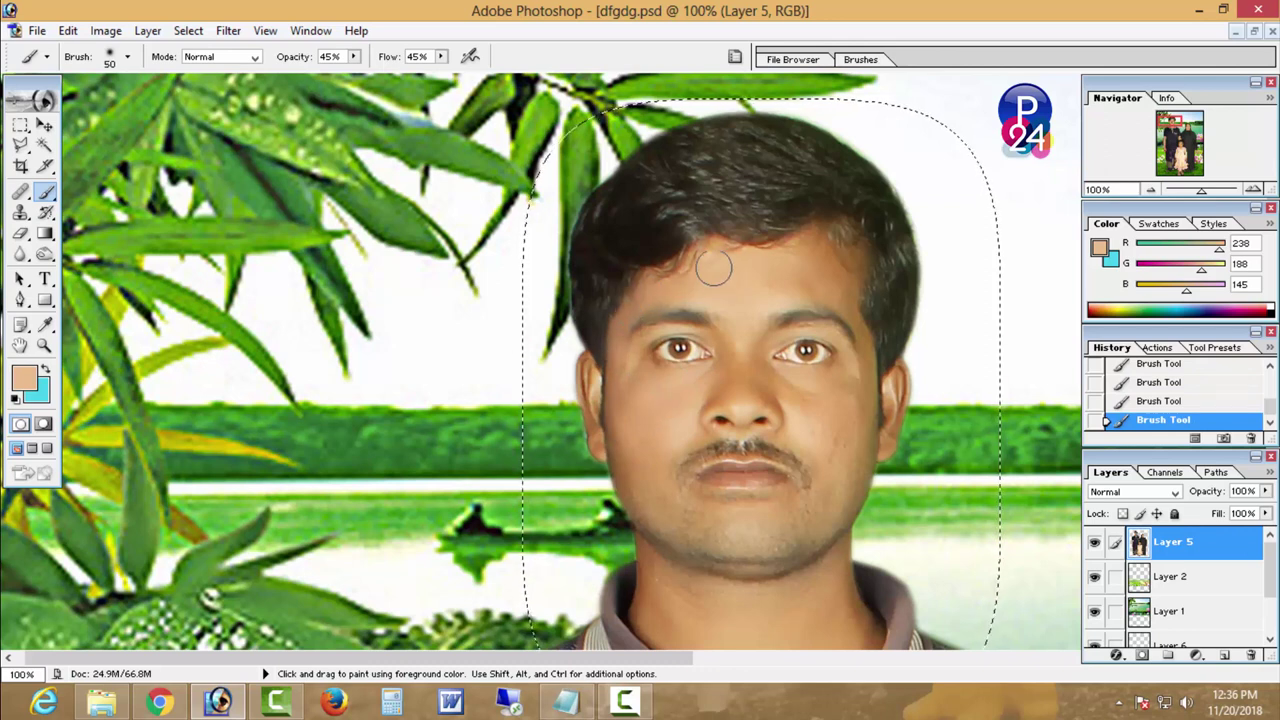
pyautogui.press(']')
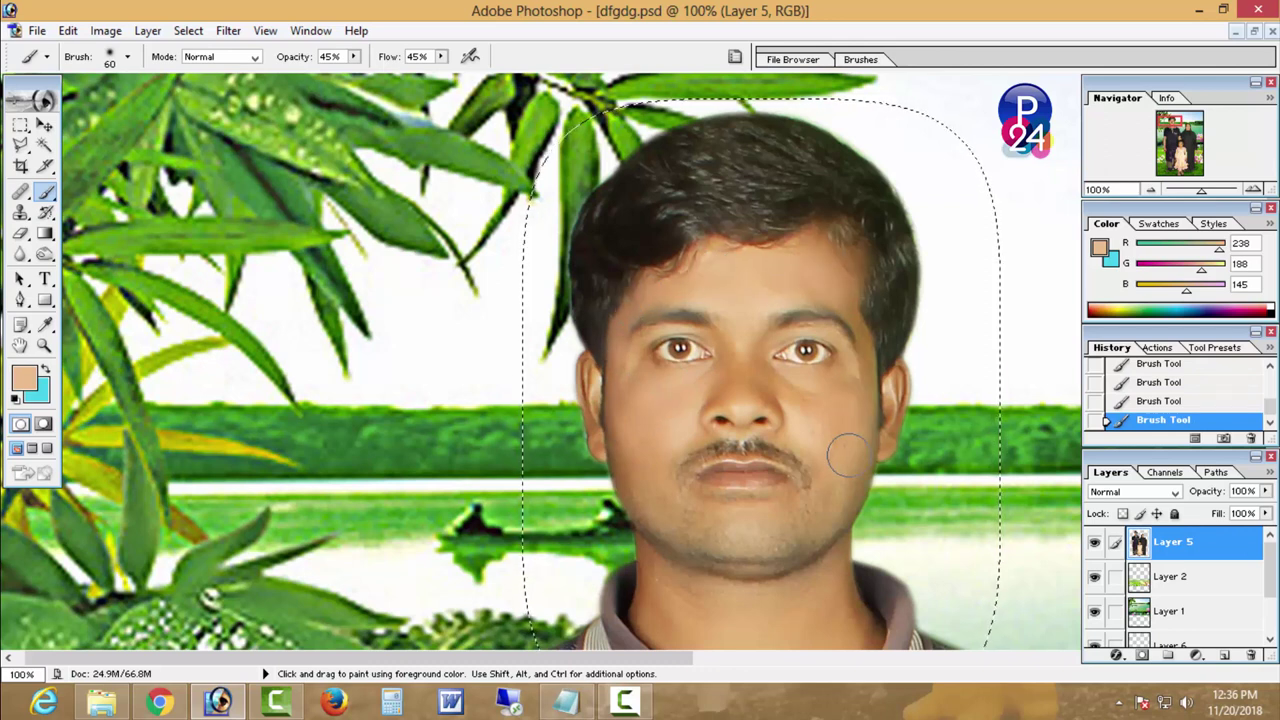
pyautogui.moveTo(804, 415); pyautogui.dragTo(632, 462)
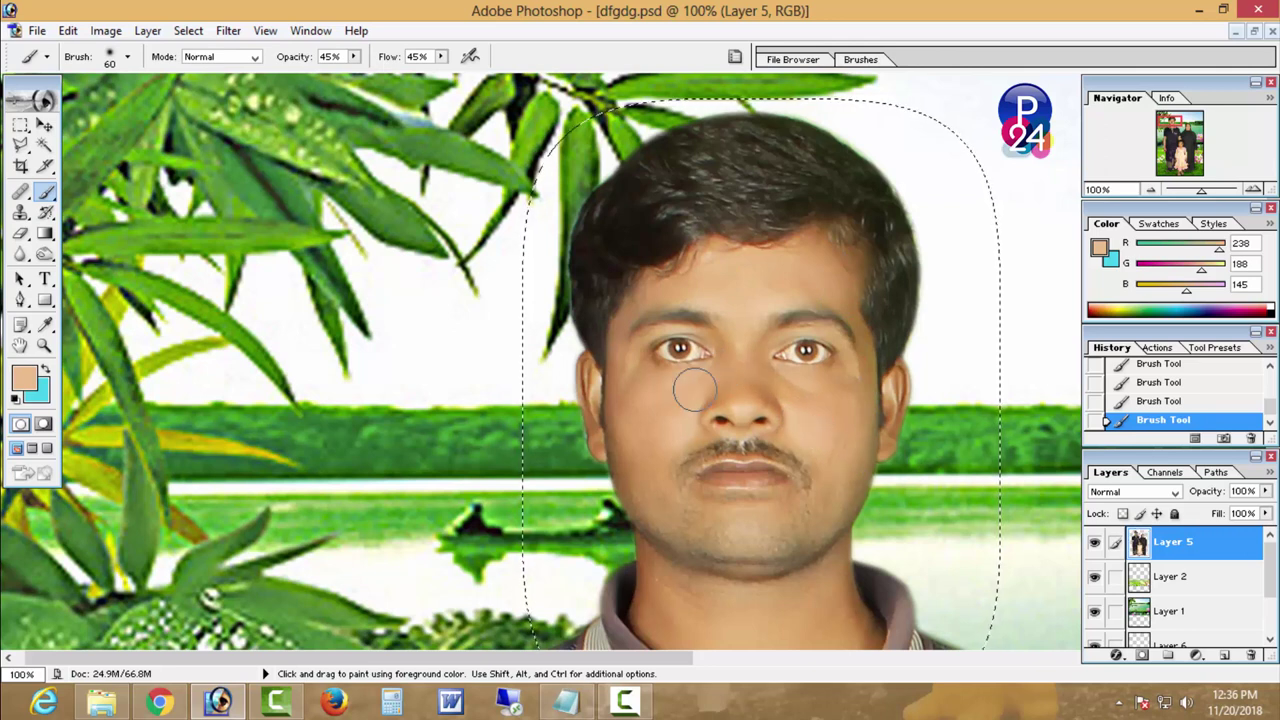
pyautogui.moveTo(771, 493); pyautogui.dragTo(745, 348)
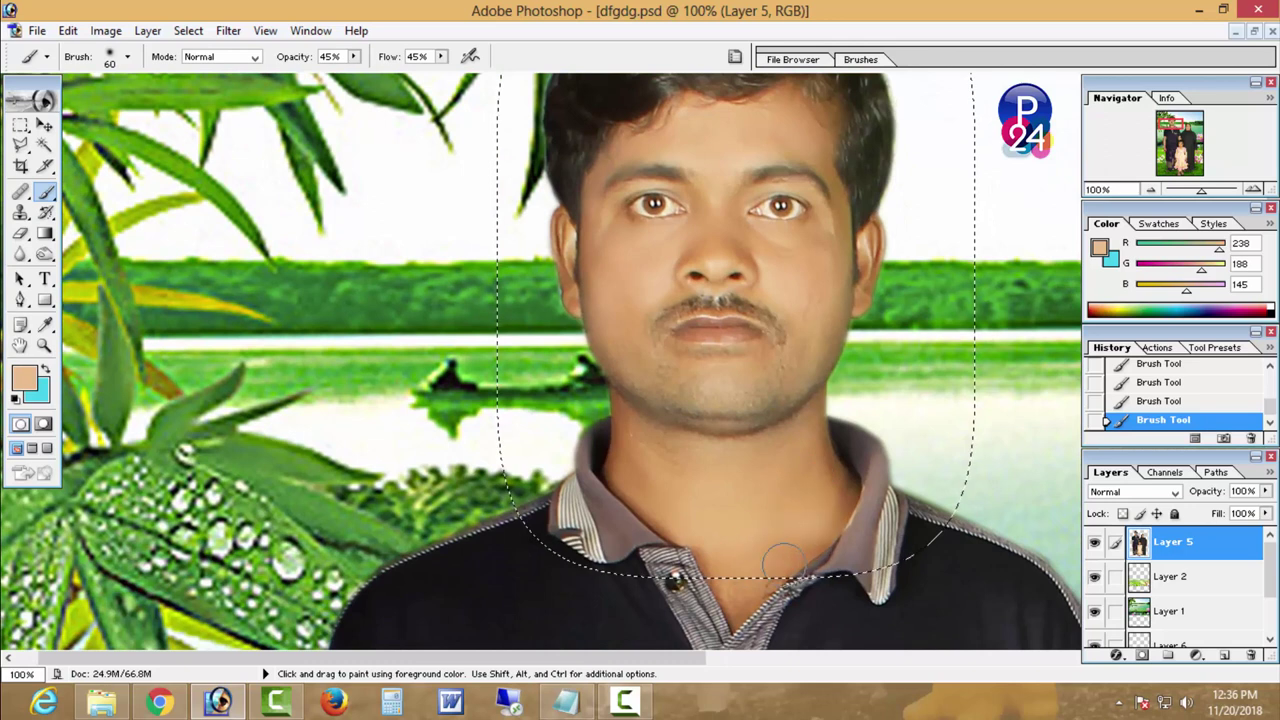
pyautogui.moveTo(771, 538); pyautogui.dragTo(766, 578)
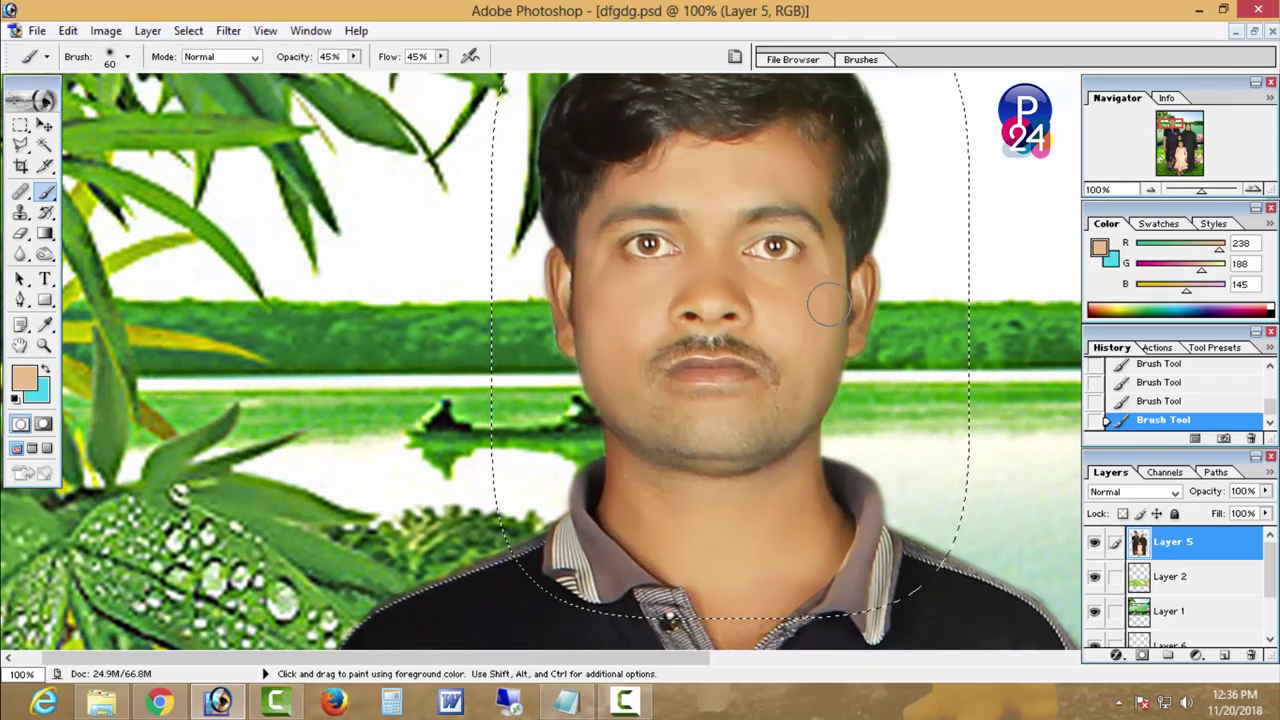
# - Sample lighter cheek skin and paint it over the woman's forehead with a smaller brush
pyautogui.keyDown('alt'); pyautogui.click(606, 297); pyautogui.keyUp('alt')
pyautogui.moveTo(705, 276); pyautogui.dragTo(694, 434)
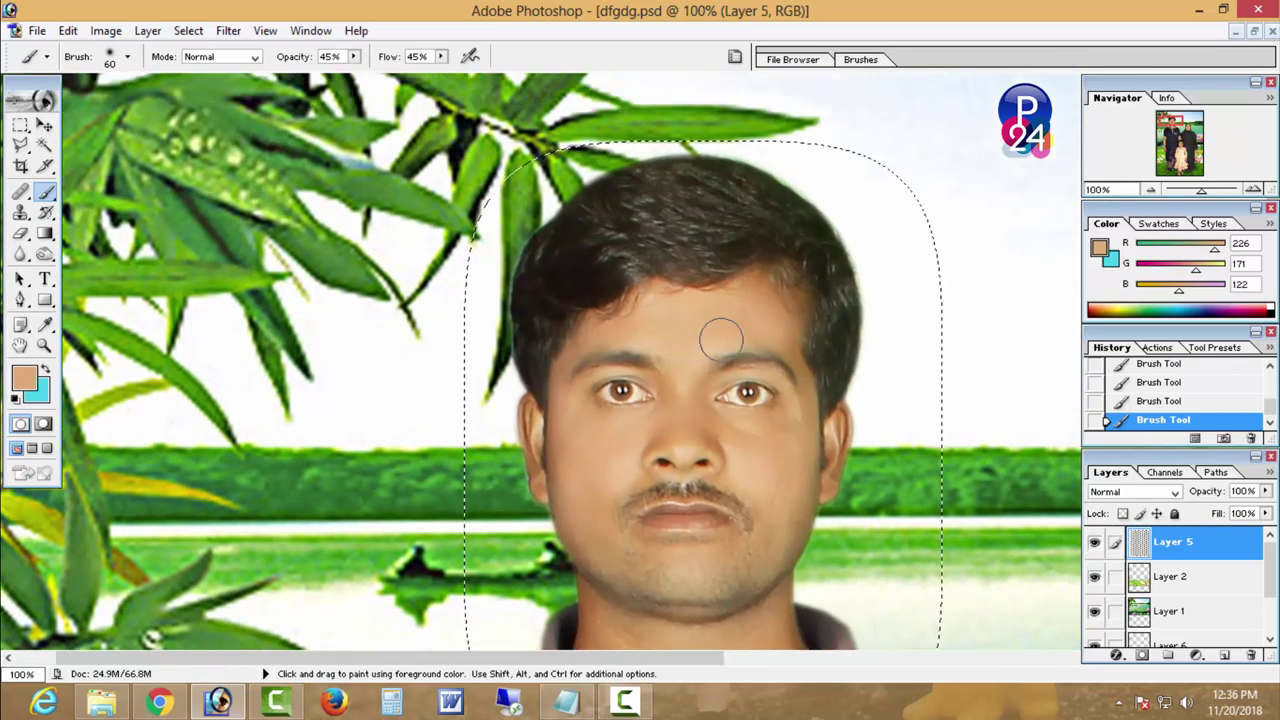
pyautogui.moveTo(1150, 600); pyautogui.dragTo(722, 309)
pyautogui.moveTo(1230, 380); pyautogui.dragTo(744, 380)
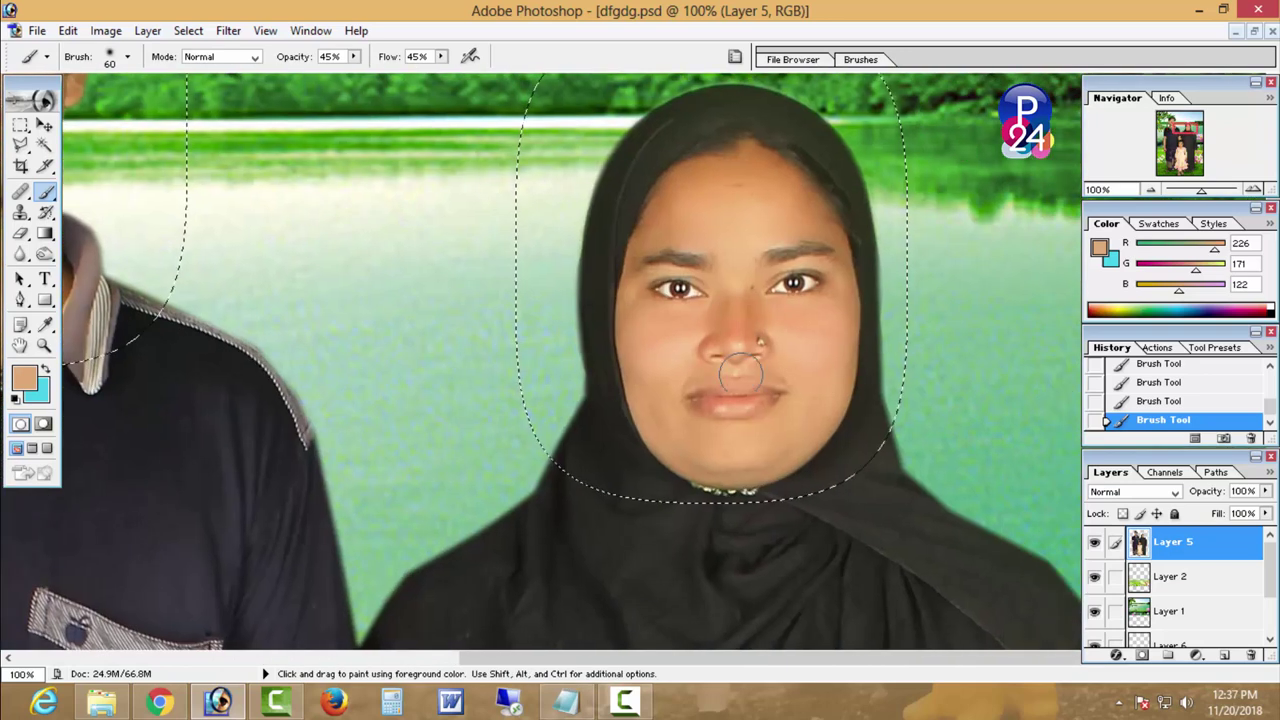
pyautogui.keyDown('alt'); pyautogui.click(830, 353); pyautogui.keyUp('alt')
pyautogui.press('[')
pyautogui.keyDown('alt'); pyautogui.click(666, 357); pyautogui.keyUp('alt')
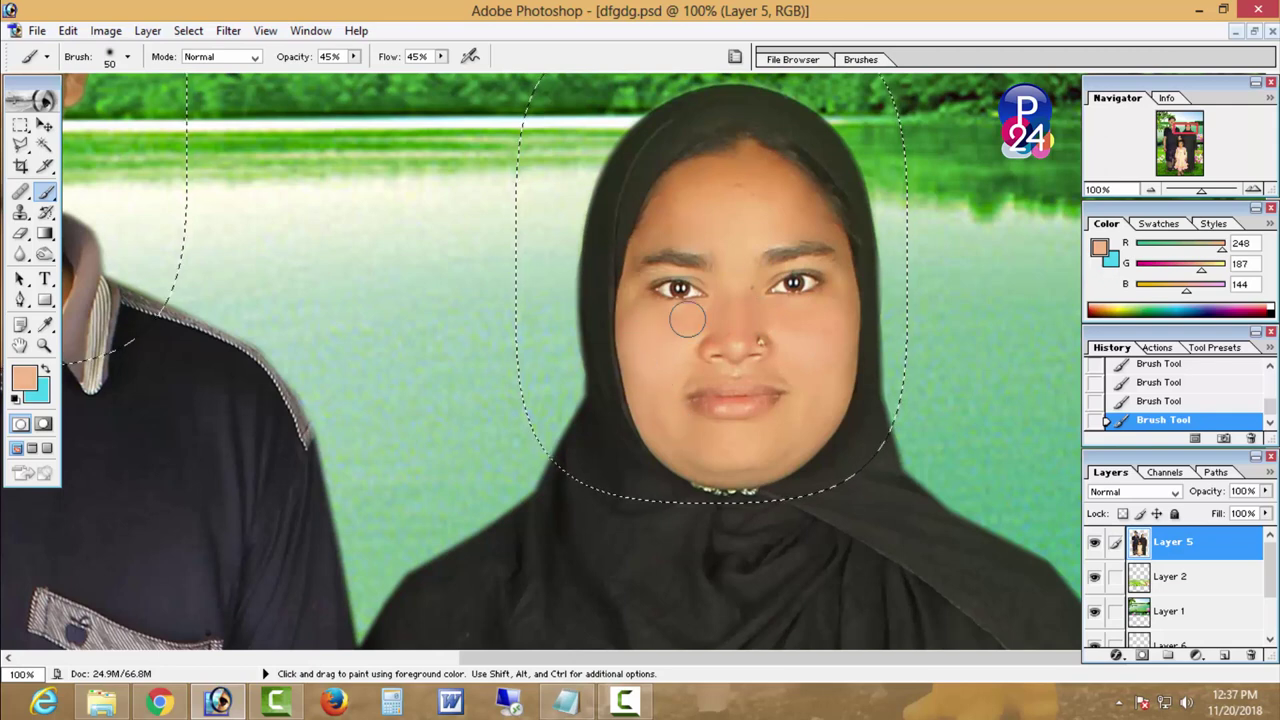
pyautogui.moveTo(694, 206); pyautogui.dragTo(722, 177)
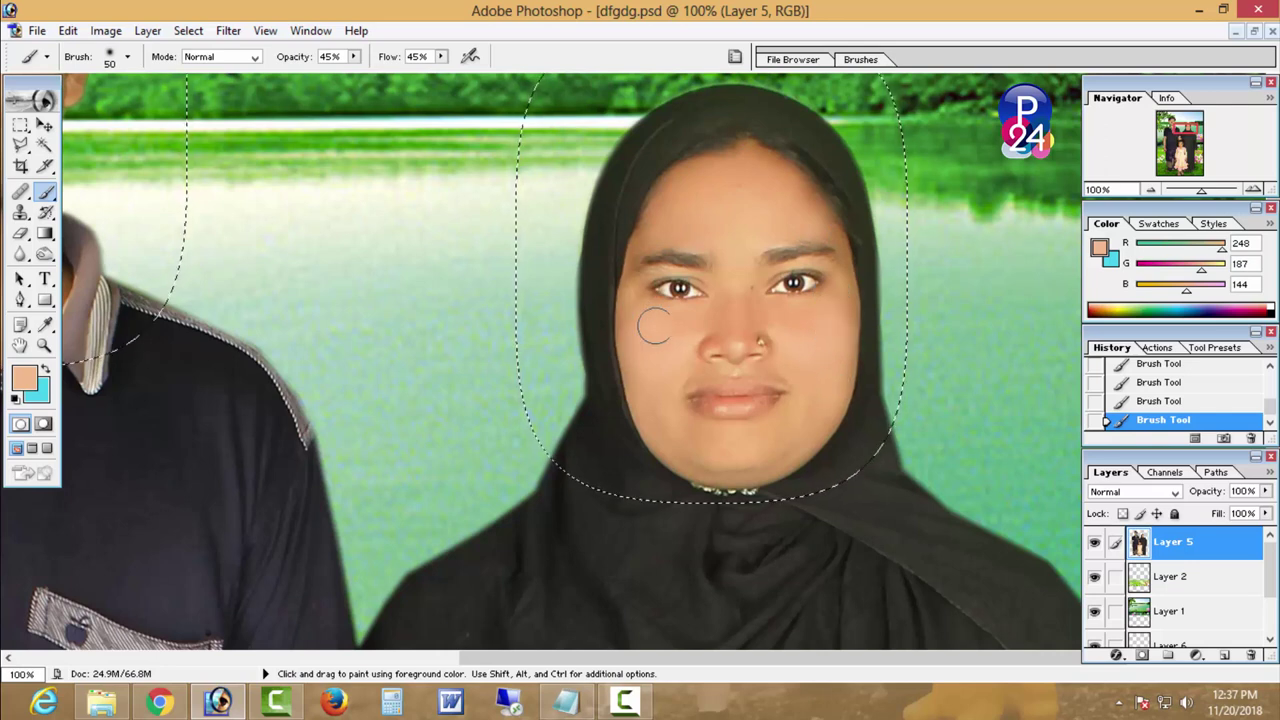
pyautogui.click(20, 128)
# - Clear the face selection and zoom to frame the family
pyautogui.click(474, 268)
pyautogui.keyDown('alt'); pyautogui.click(640, 331); pyautogui.keyUp('alt')
pyautogui.keyDown('alt'); pyautogui.click(612, 331); pyautogui.keyUp('alt')
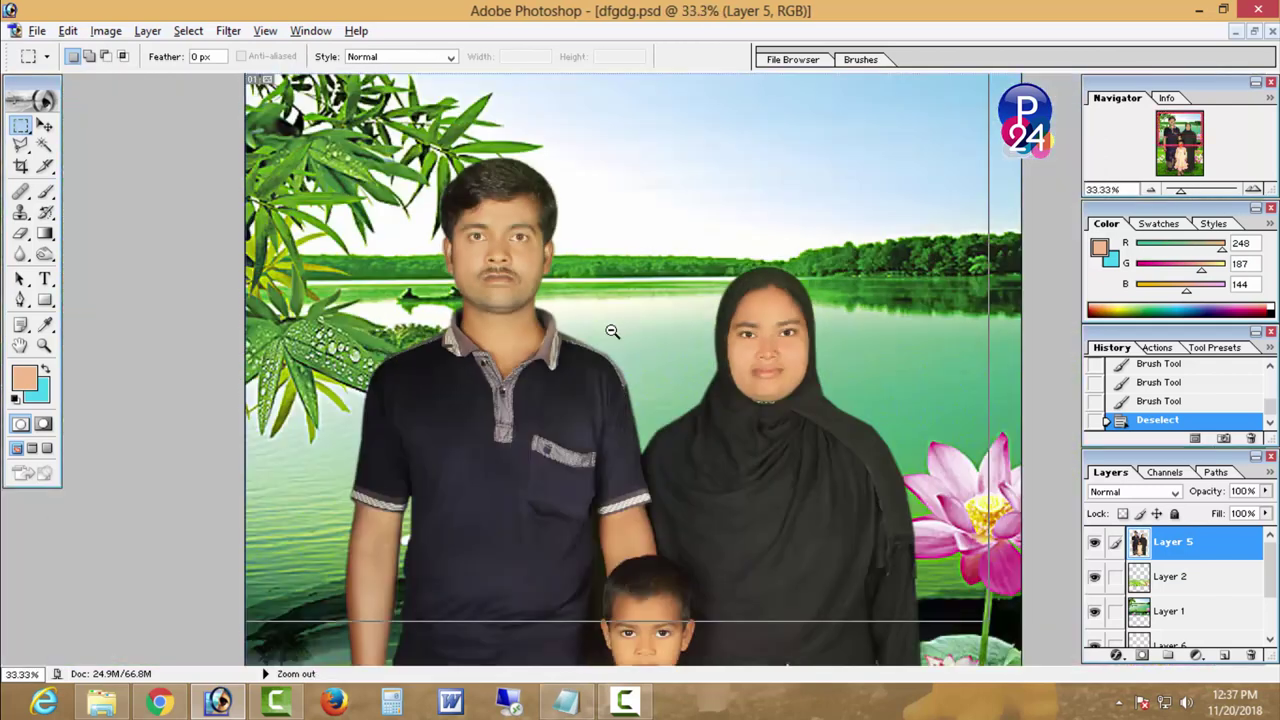
pyautogui.keyDown('alt'); pyautogui.click(612, 331); pyautogui.keyUp('alt')
pyautogui.keyDown('alt'); pyautogui.click(612, 331); pyautogui.keyUp('alt')
pyautogui.moveTo(544, 102); pyautogui.dragTo(750, 470)
# - Magic Wand the man's face and neck skin and feather the selection
pyautogui.click(44, 145)
pyautogui.click(548, 282)
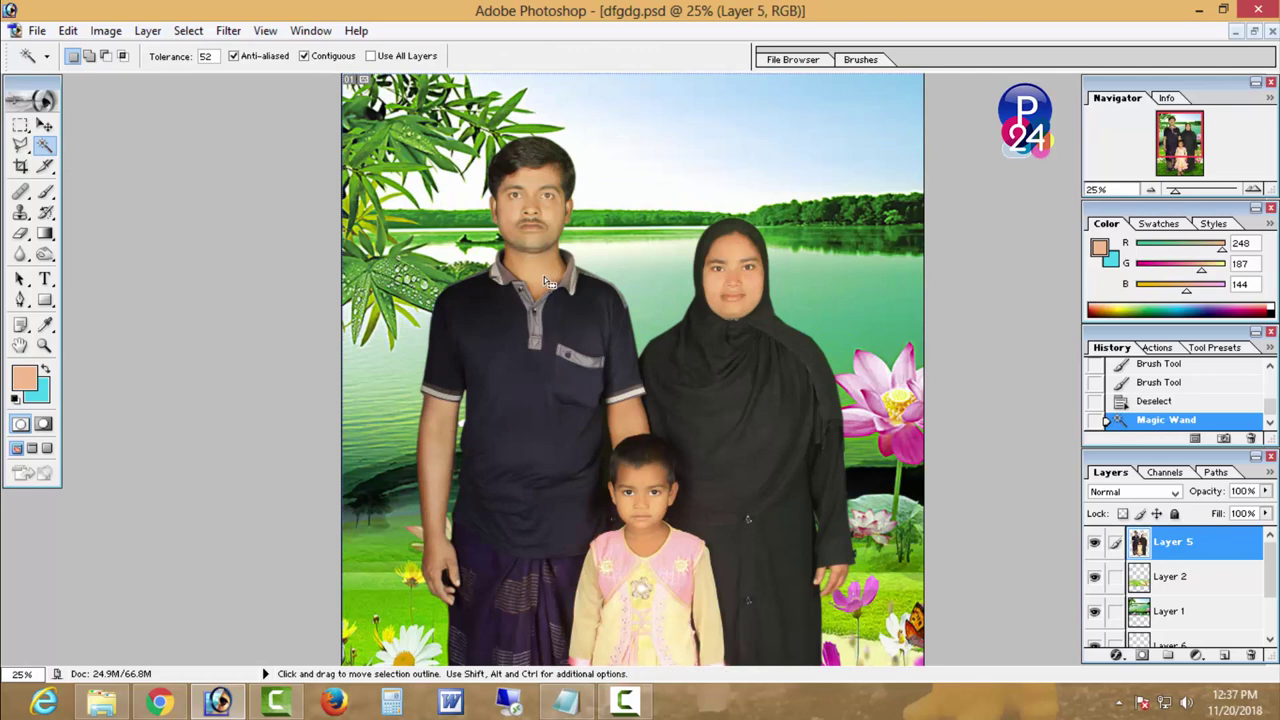
pyautogui.keyDown('shift'); pyautogui.click(552, 200); pyautogui.keyUp('shift')
pyautogui.keyDown('shift'); pyautogui.click(556, 215); pyautogui.keyUp('shift')
pyautogui.keyDown('shift'); pyautogui.click(558, 232); pyautogui.keyUp('shift')
pyautogui.rightClick(588, 197)
pyautogui.click(686, 362)
pyautogui.press('Return')
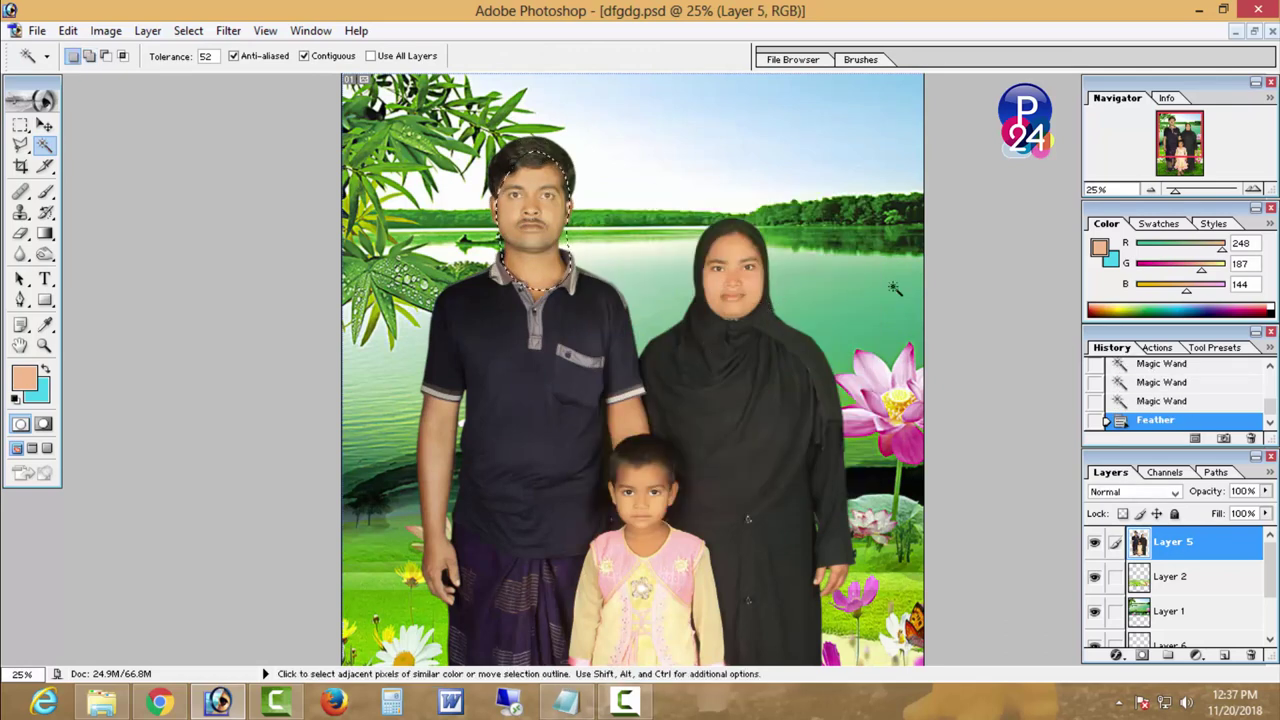
# - Brighten and warm the face with Curves on the RGB, Red and Blue channels
pyautogui.click(106, 30)
pyautogui.moveTo(148, 79)
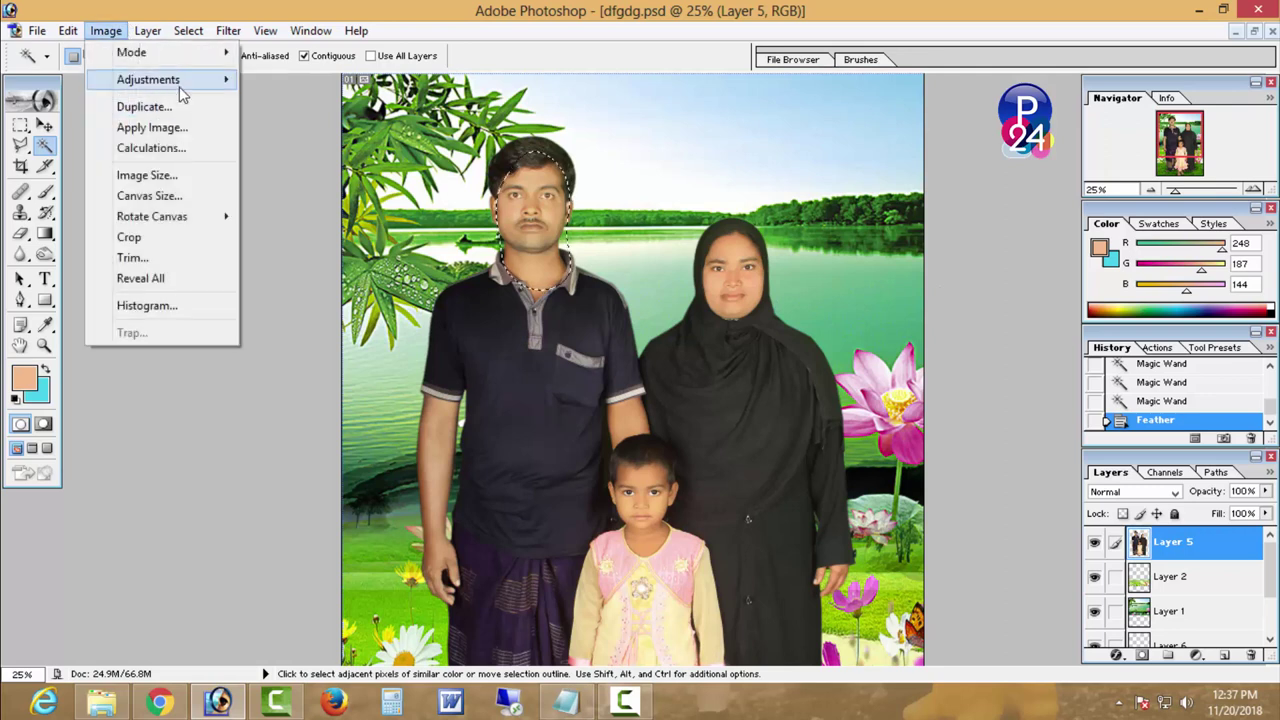
pyautogui.click(300, 162)
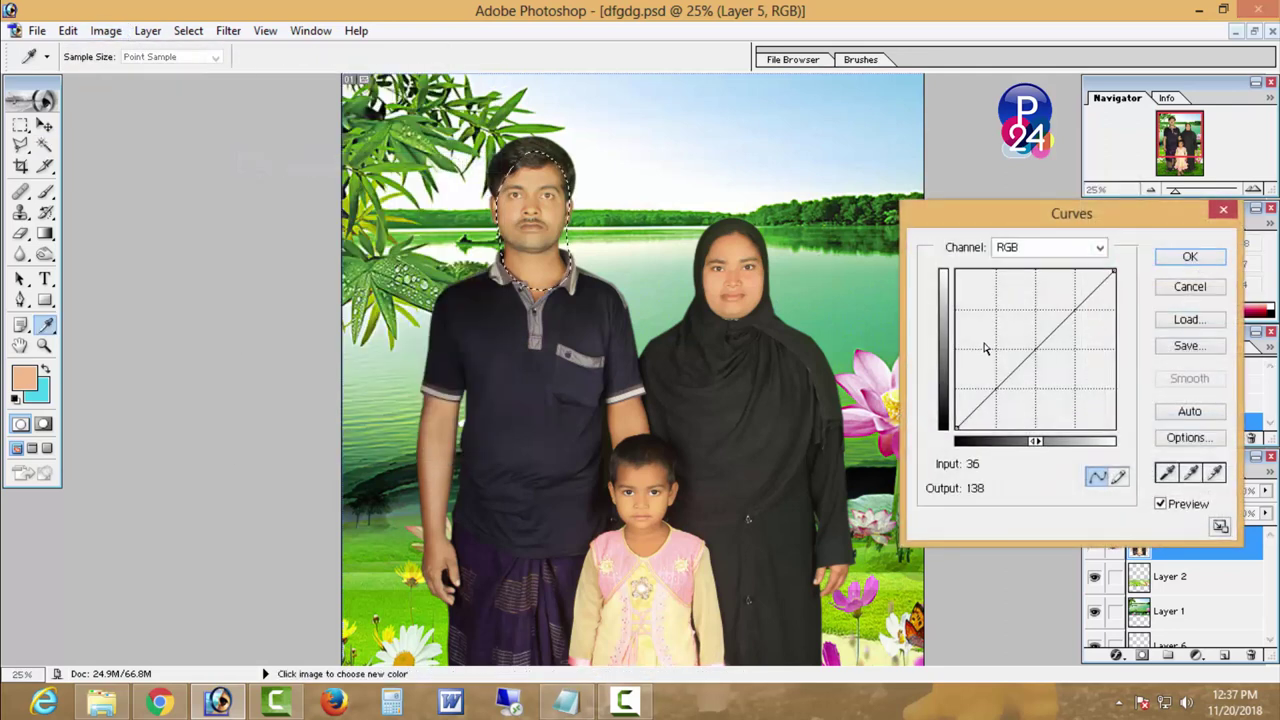
pyautogui.moveTo(1035, 349); pyautogui.dragTo(1027, 347)
pyautogui.click(1050, 247)
pyautogui.click(1055, 281)
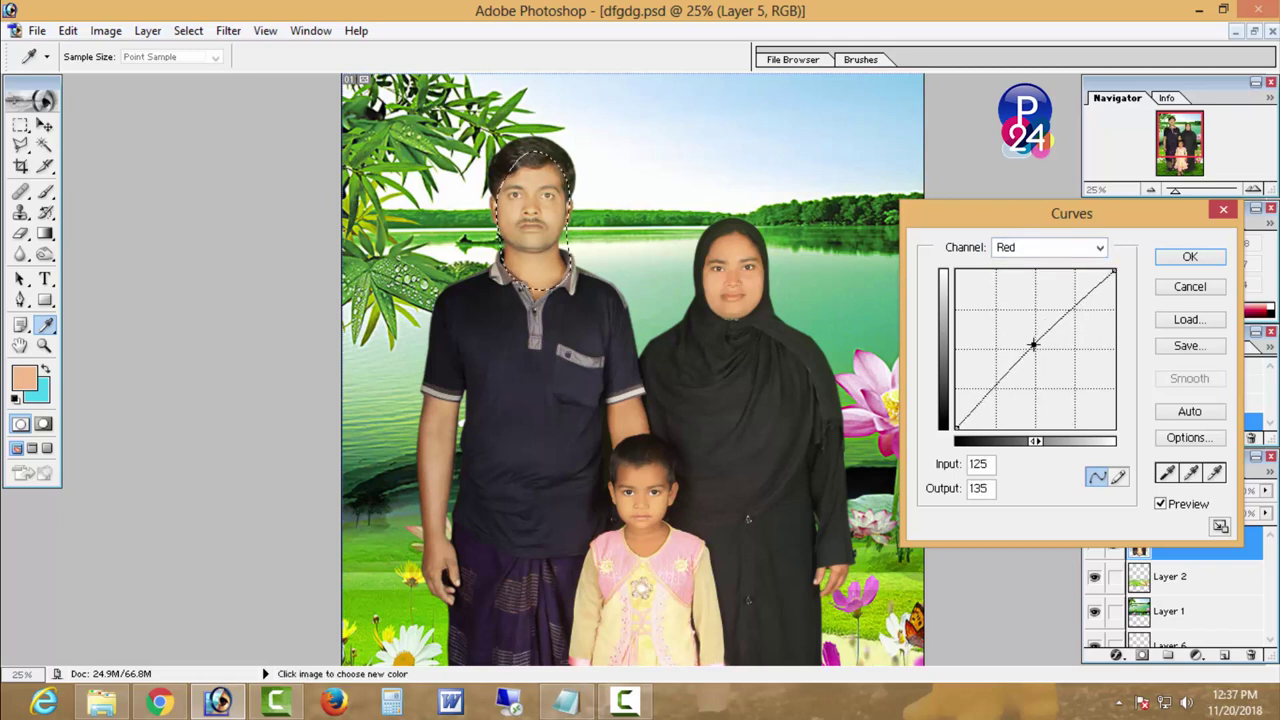
pyautogui.click(1048, 250)
pyautogui.click(1050, 318)
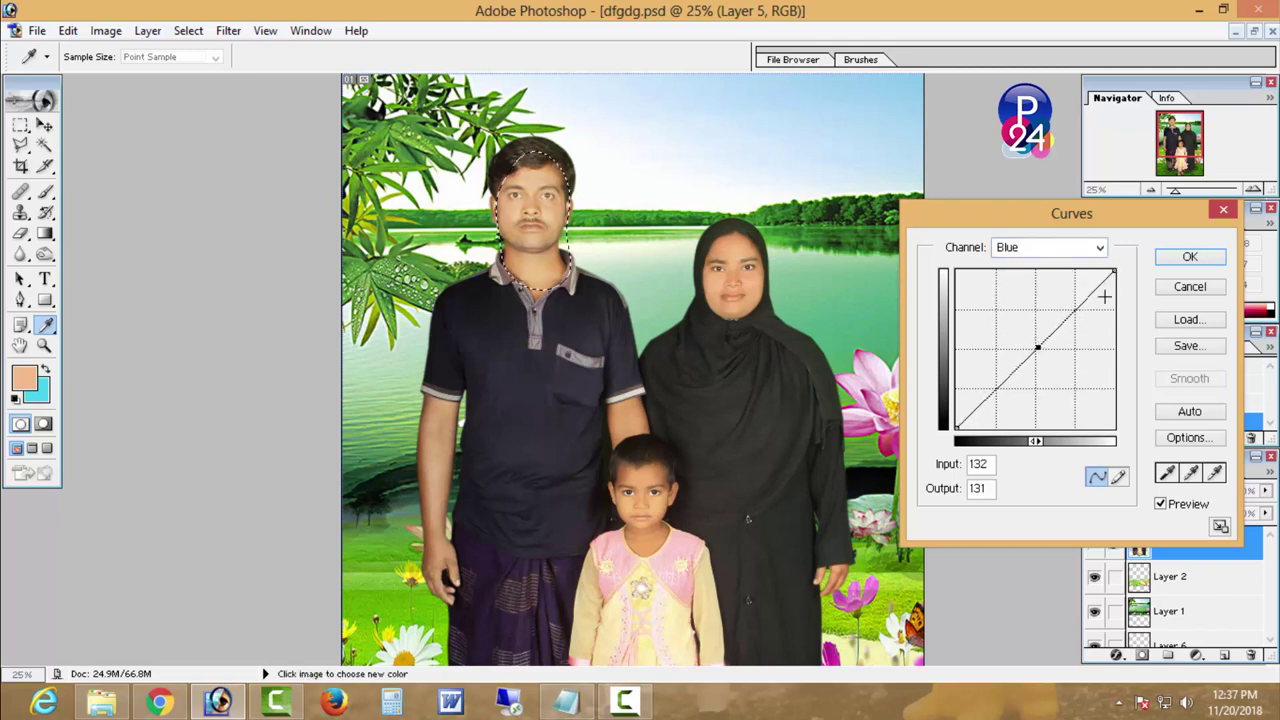
pyautogui.click(1165, 258)
# - Deselect the man's face
pyautogui.press('w')
pyautogui.rightClick(614, 194)
pyautogui.click(668, 323)
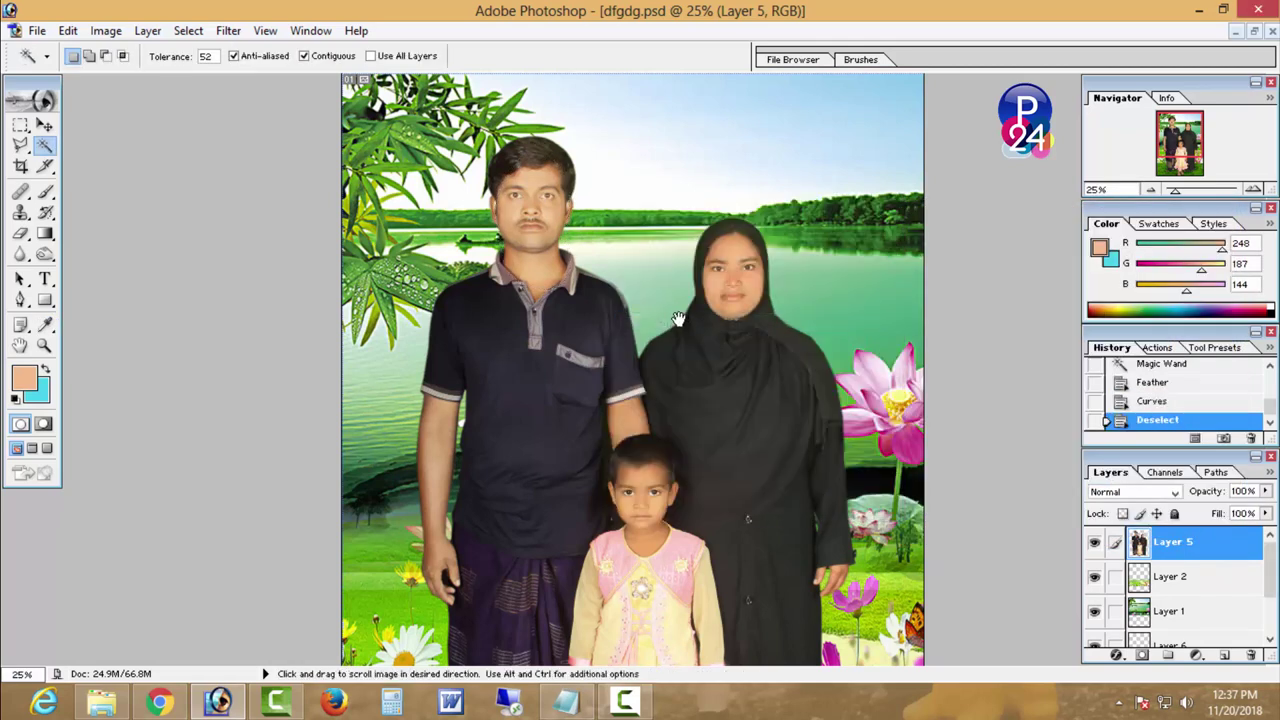
# - Merge all layers down into a single Background layer with Ctrl+E
pyautogui.hotkey('ctrl', '-')
pyautogui.hotkey('ctrl', '-')
pyautogui.hotkey('ctrl', '+')
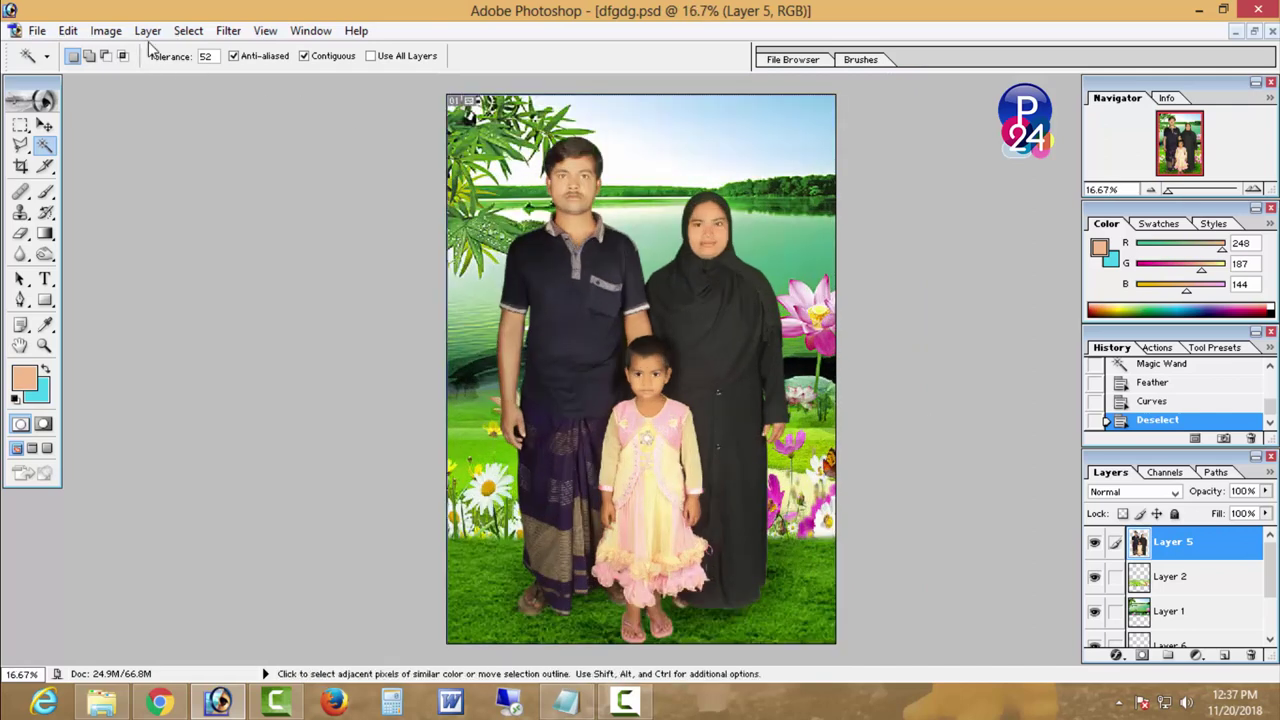
pyautogui.hotkey('ctrl', 'e')
pyautogui.hotkey('ctrl', 'e')
pyautogui.hotkey('ctrl', 'e')
pyautogui.hotkey('ctrl', 'e')
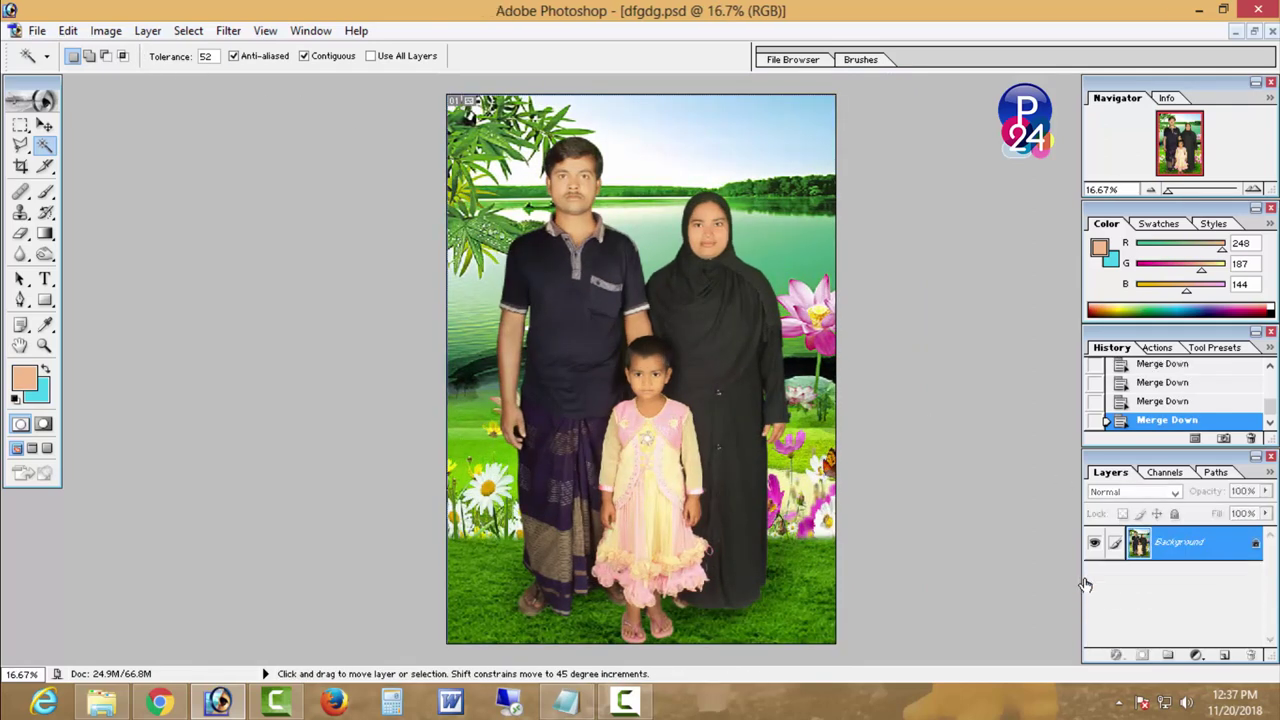
# - Run Auto F/X AutoEye in Manual mode with Enhance SubDetail toggled, and apply it
pyautogui.click(226, 31)
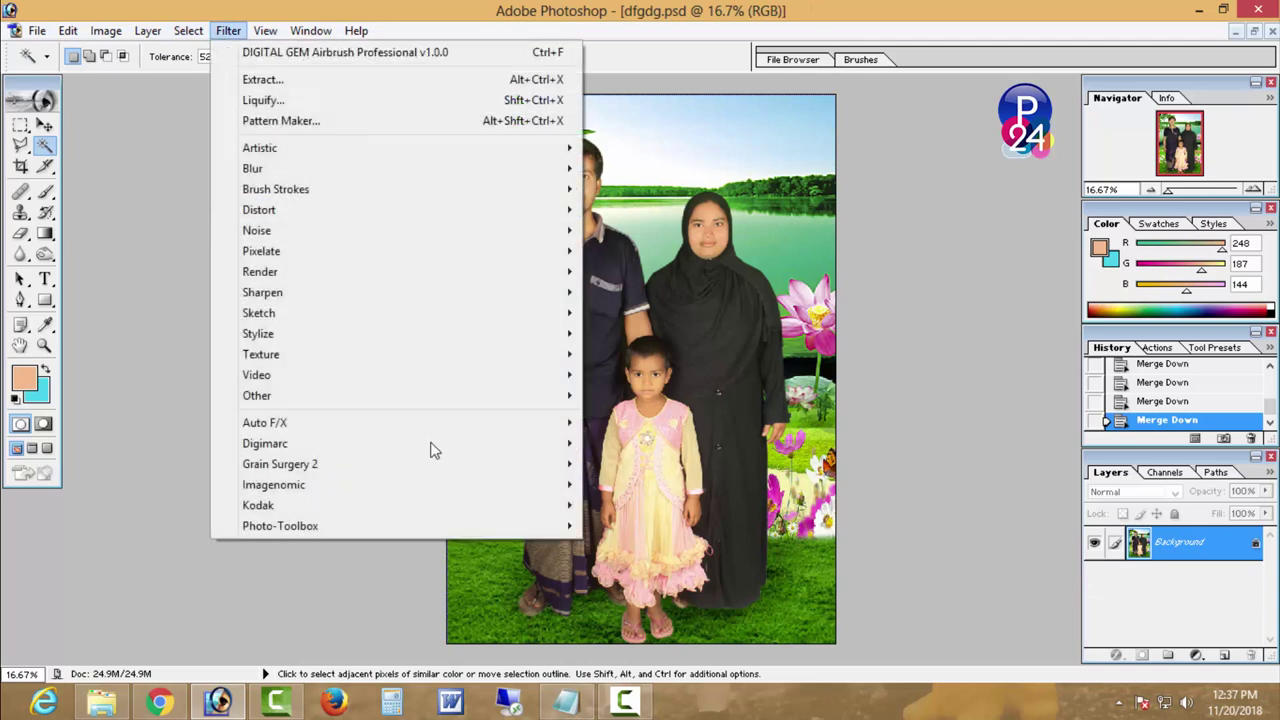
pyautogui.click(660, 422)
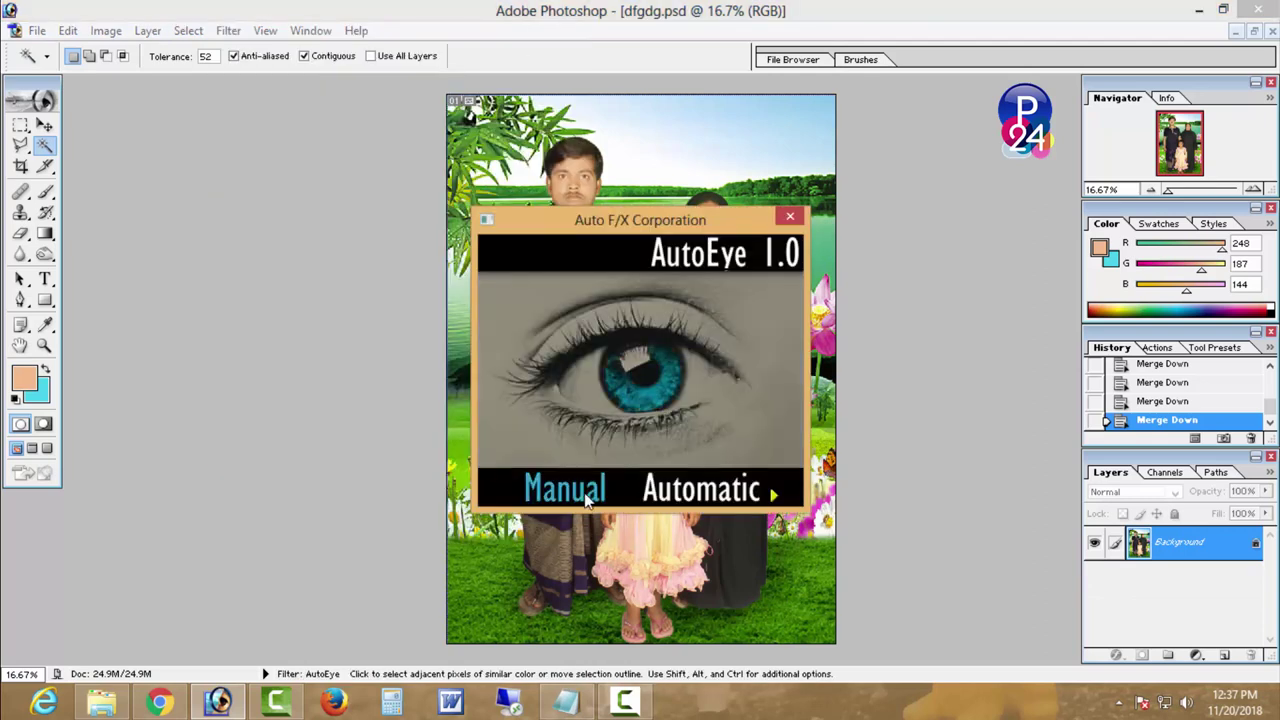
pyautogui.click(565, 488)
pyautogui.click(71, 108)
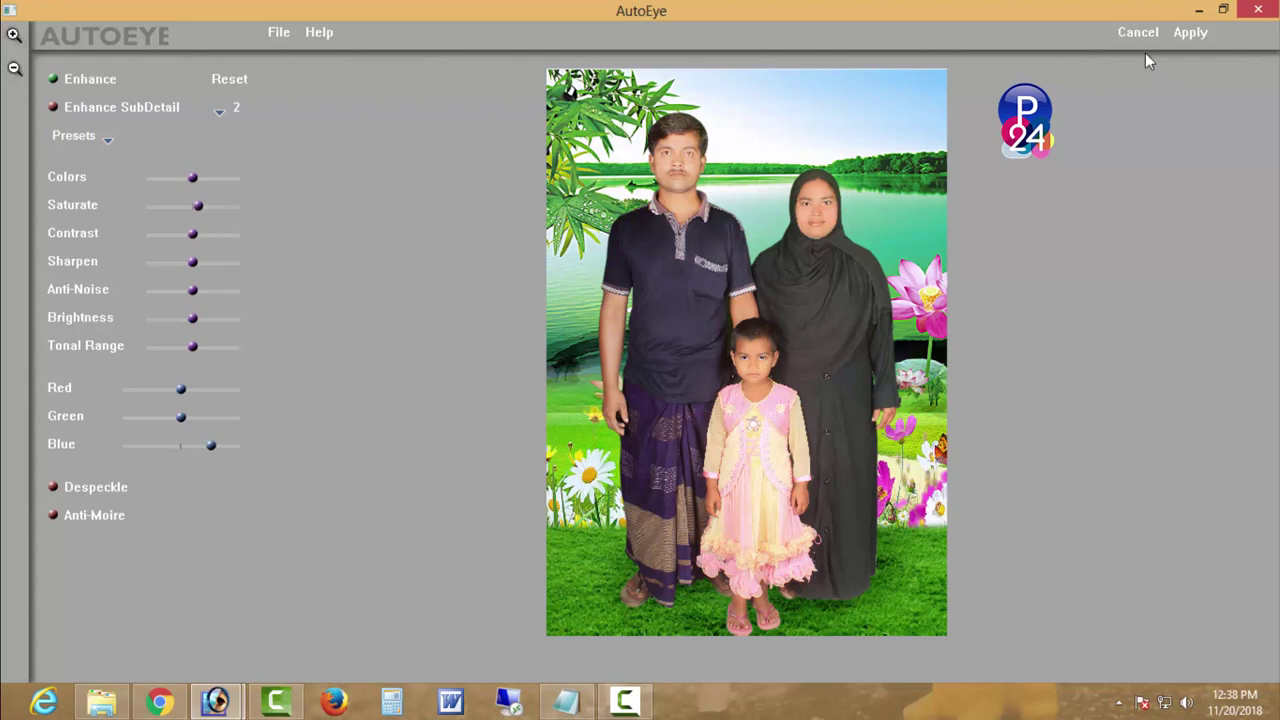
pyautogui.click(1190, 33)
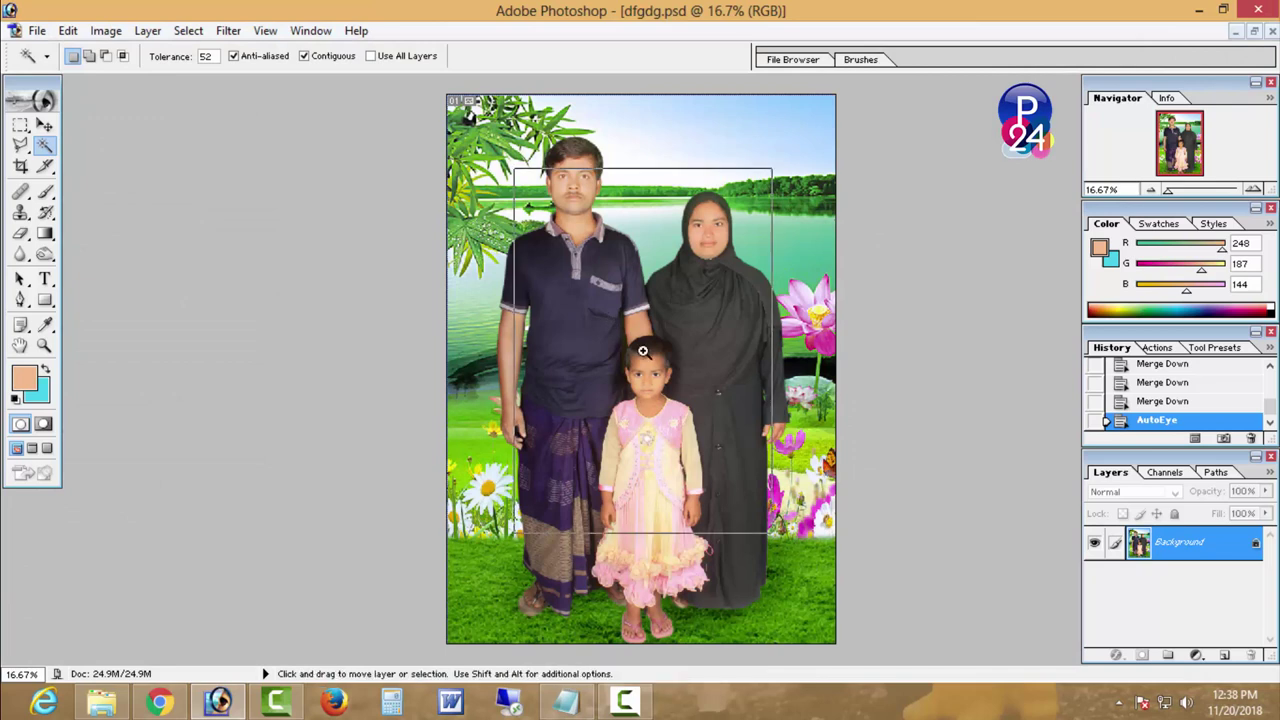
# - Select the man's hair with the Magic Wand and feather it by 5 px
pyautogui.keyDown('ctrl'); pyautogui.click(608, 318); pyautogui.keyUp('ctrl')
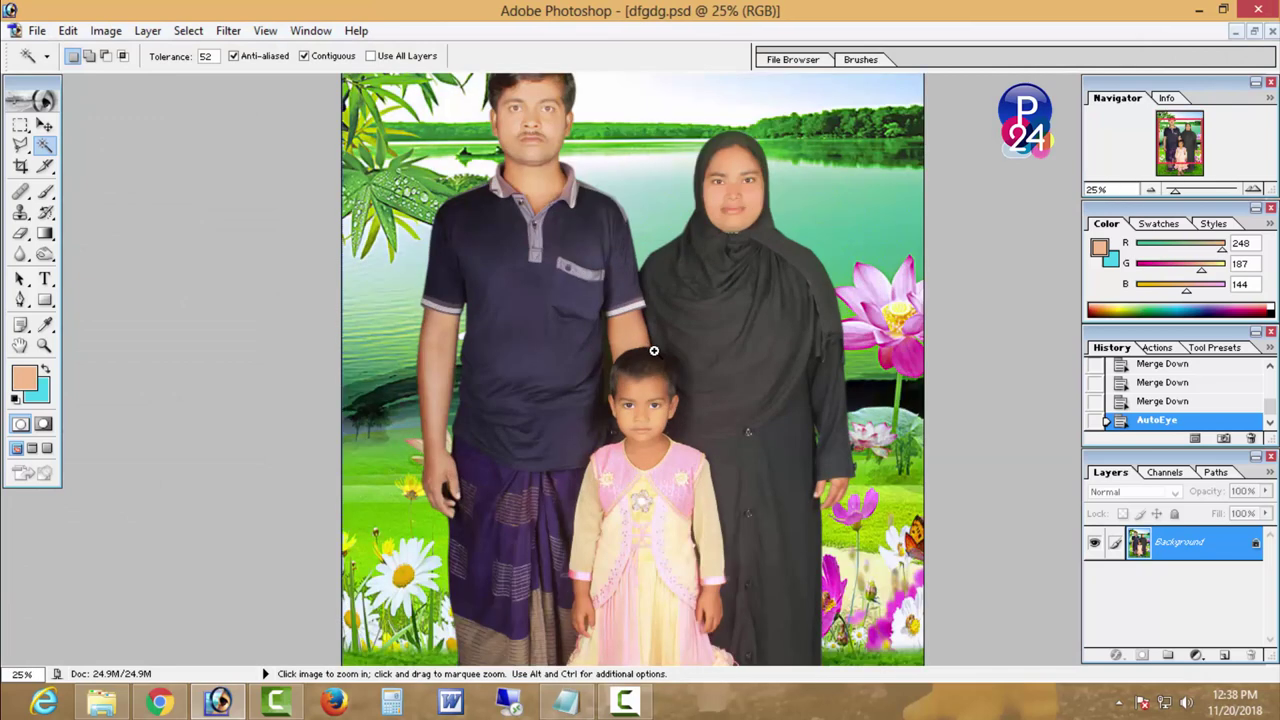
pyautogui.keyDown('ctrl'); pyautogui.click(648, 335); pyautogui.keyUp('ctrl')
pyautogui.moveTo(575, 262); pyautogui.dragTo(575, 500)
pyautogui.click(420, 200)
pyautogui.keyDown('shift'); pyautogui.click(400, 215); pyautogui.keyUp('shift')
pyautogui.keyDown('shift'); pyautogui.click(425, 205); pyautogui.keyUp('shift')
pyautogui.rightClick(480, 198)
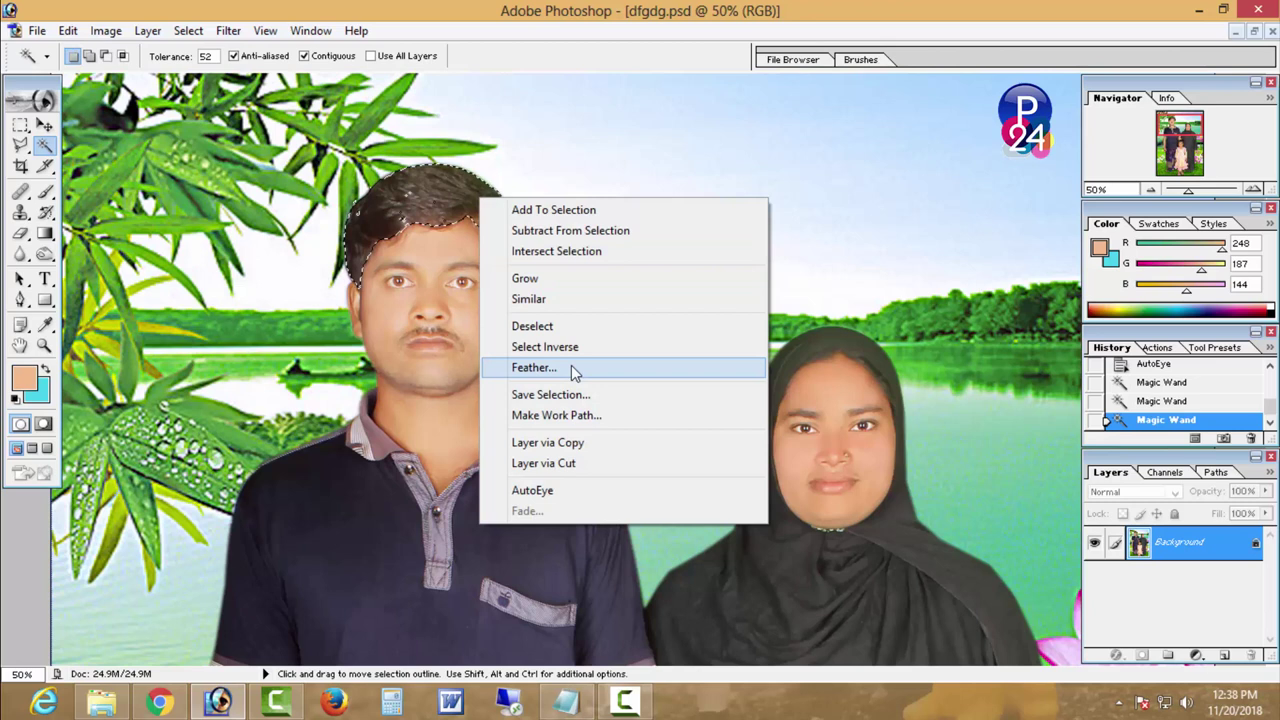
pyautogui.click(568, 364)
pyautogui.write('5')
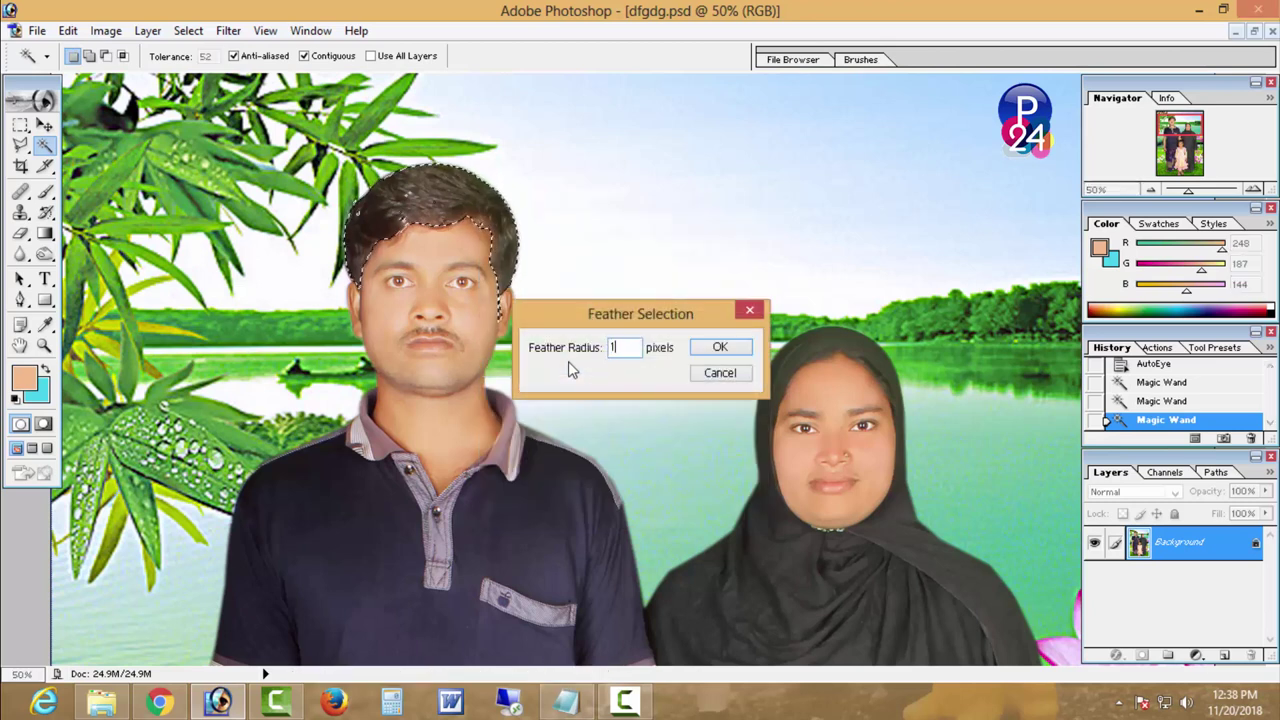
pyautogui.press('Return')
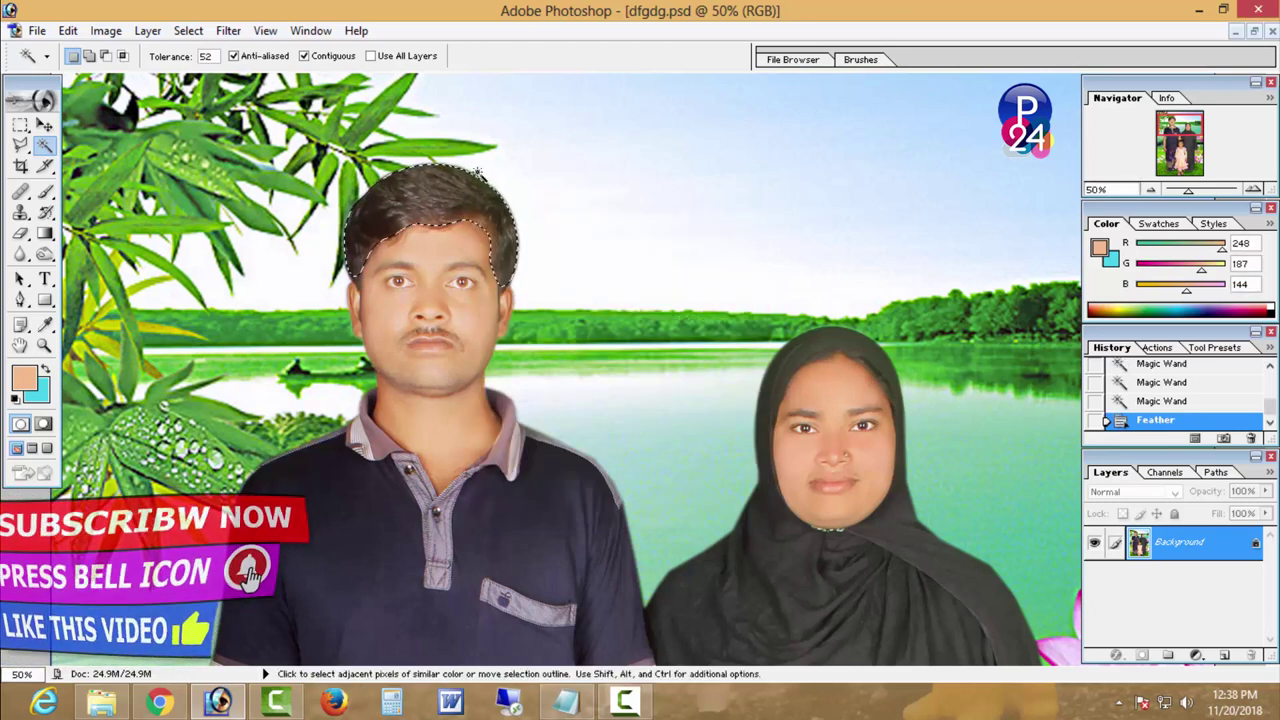
# - Darken the hair with Curves (lower RGB and Red, adjust Blue), then deselect
pyautogui.click(105, 30)
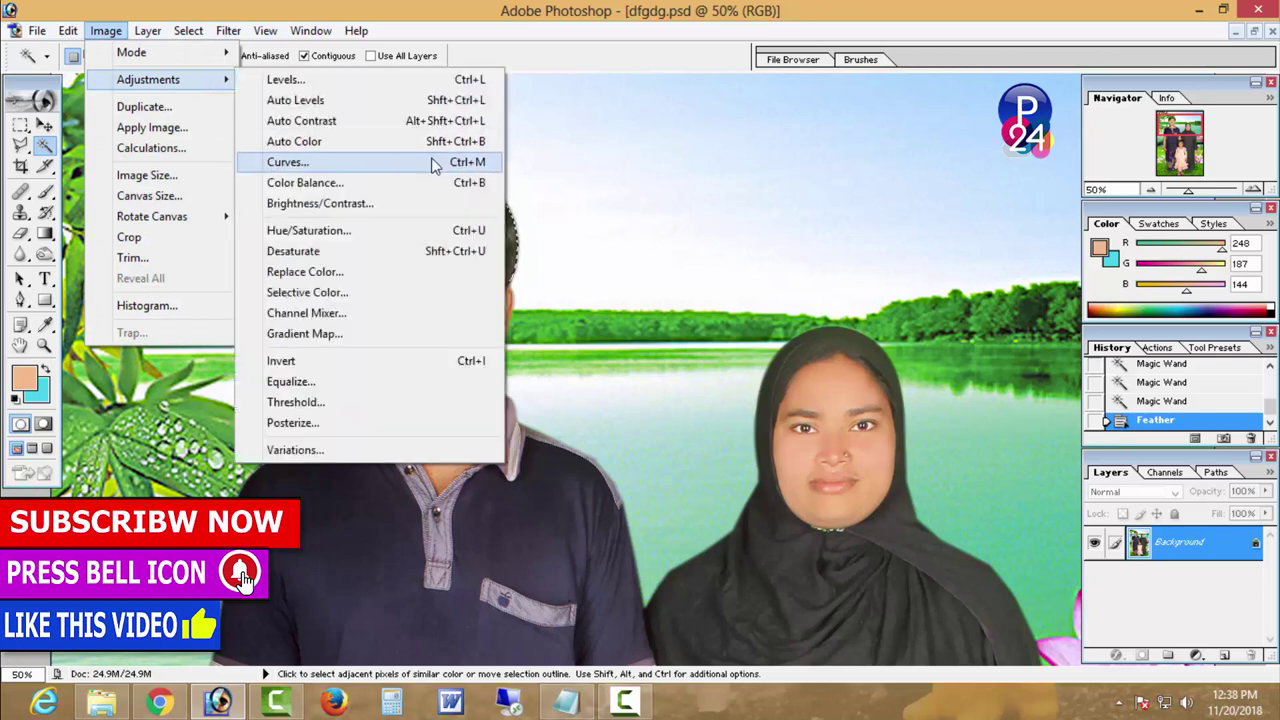
pyautogui.moveTo(148, 79)
pyautogui.click(440, 160)
pyautogui.moveTo(1039, 355); pyautogui.dragTo(1052, 362)
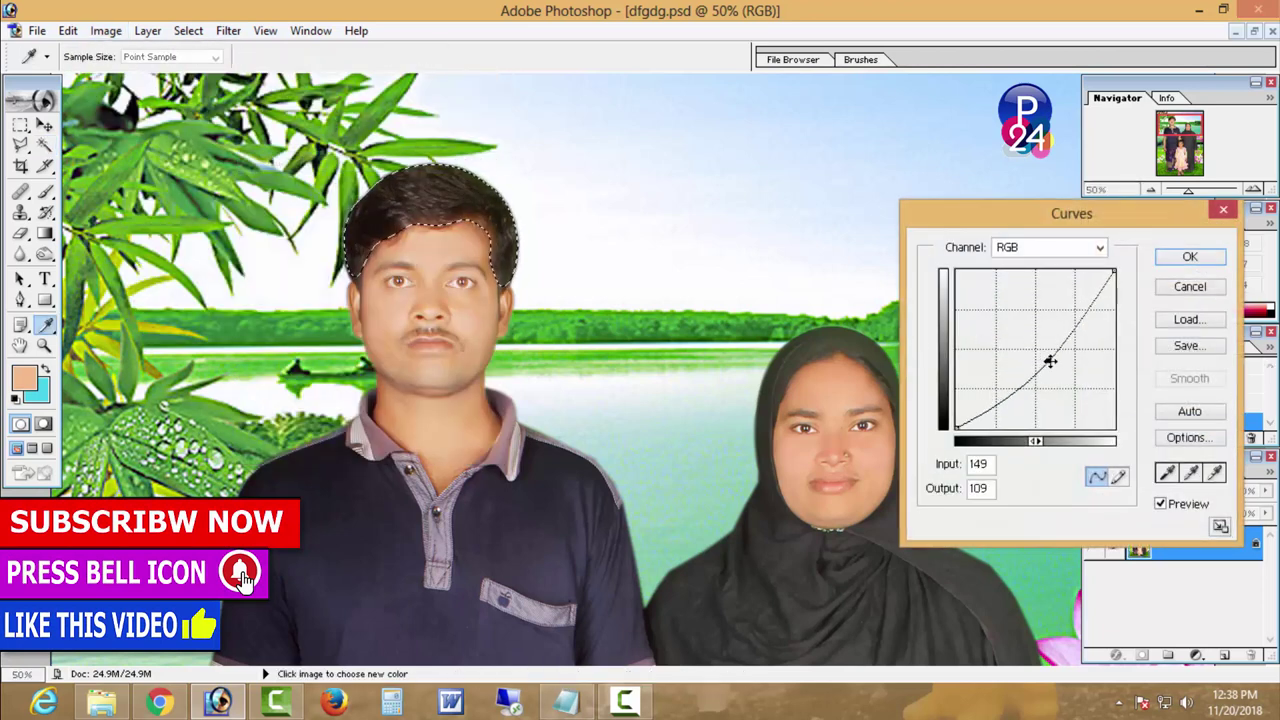
pyautogui.click(1060, 248)
pyautogui.click(1050, 278)
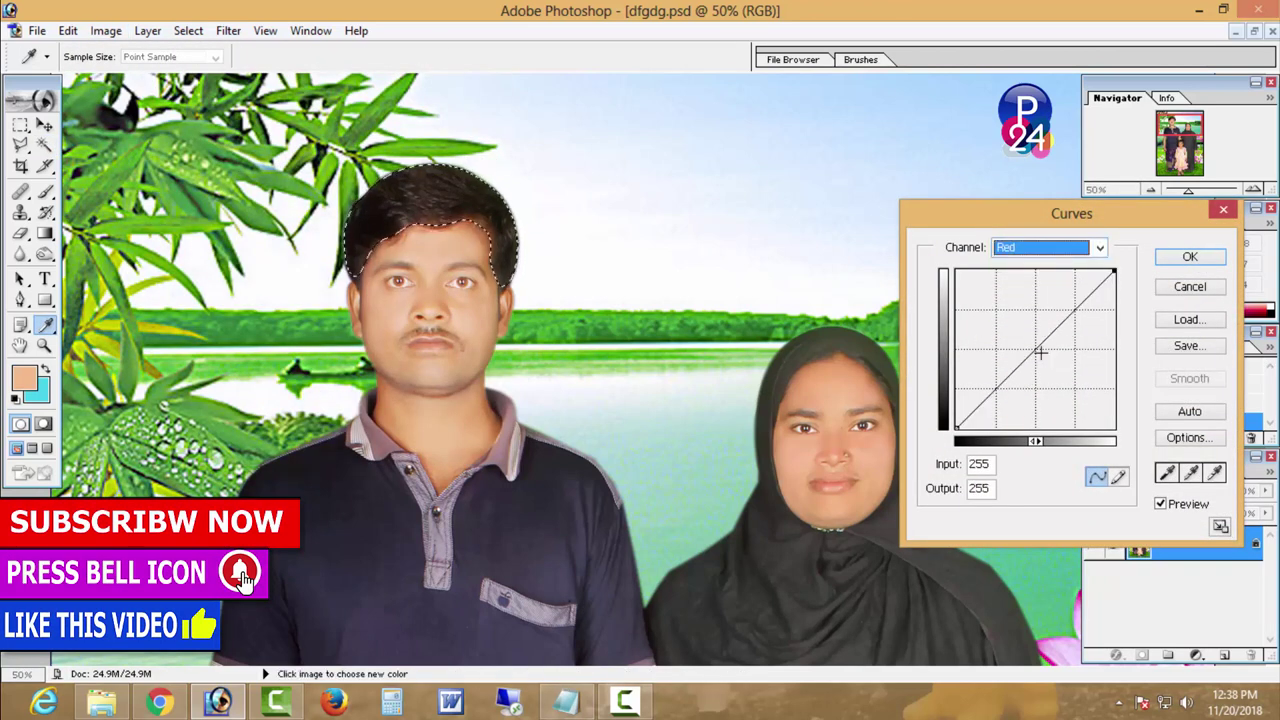
pyautogui.moveTo(1036, 349)
pyautogui.mouseDown()
pyautogui.moveTo(1050, 357)
pyautogui.moveTo(1036, 342)
pyautogui.mouseUp()
pyautogui.click(1050, 247)
pyautogui.click(1042, 303)
pyautogui.click(1183, 260)
pyautogui.rightClick(750, 212)
pyautogui.click(790, 295)
# - Select the woman's facial skin with the Magic Wand and feather the selection
pyautogui.scroll(-1, 522, 388)
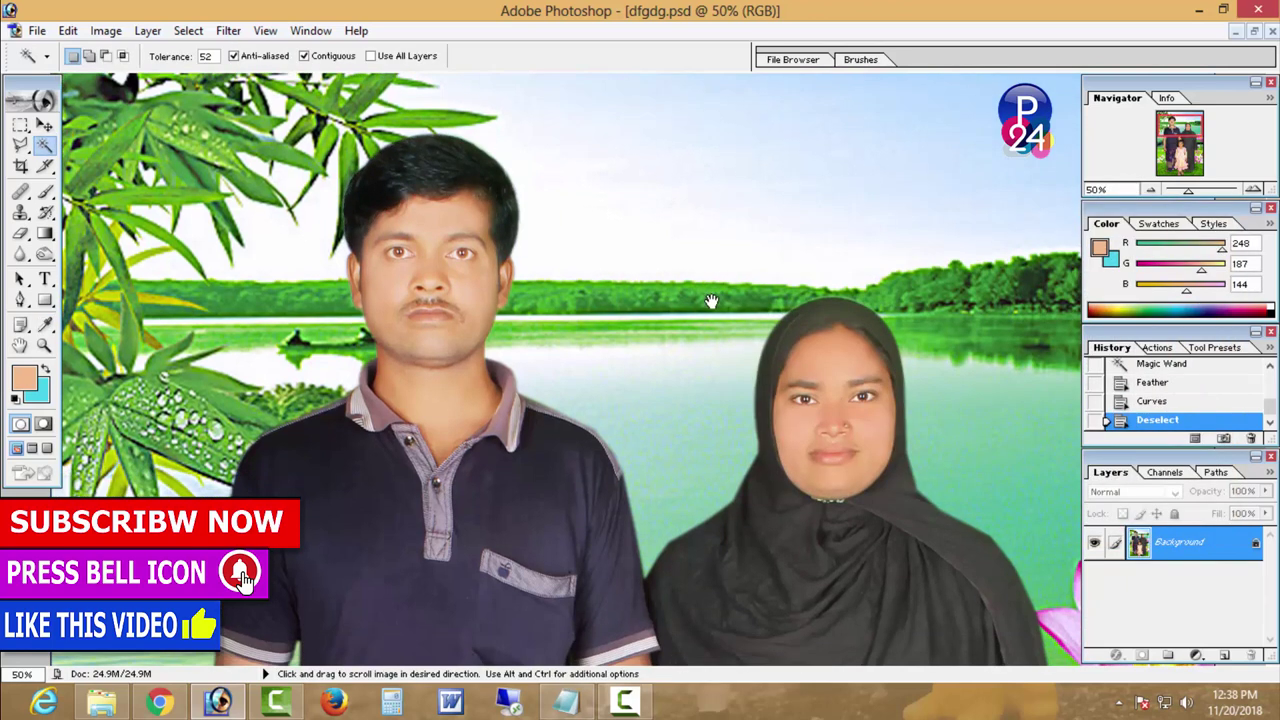
pyautogui.click(855, 437)
pyautogui.keyDown('shift'); pyautogui.click(835, 350); pyautogui.keyUp('shift')
pyautogui.keyDown('shift'); pyautogui.click(800, 420); pyautogui.keyUp('shift')
pyautogui.keyDown('shift'); pyautogui.click(860, 470); pyautogui.keyUp('shift')
pyautogui.rightClick(893, 336)
pyautogui.click(932, 508)
pyautogui.press('Return')
# - Apply Color Balance −18, 0, +12 to the woman's face
pyautogui.hotkey('ctrl', 'b')
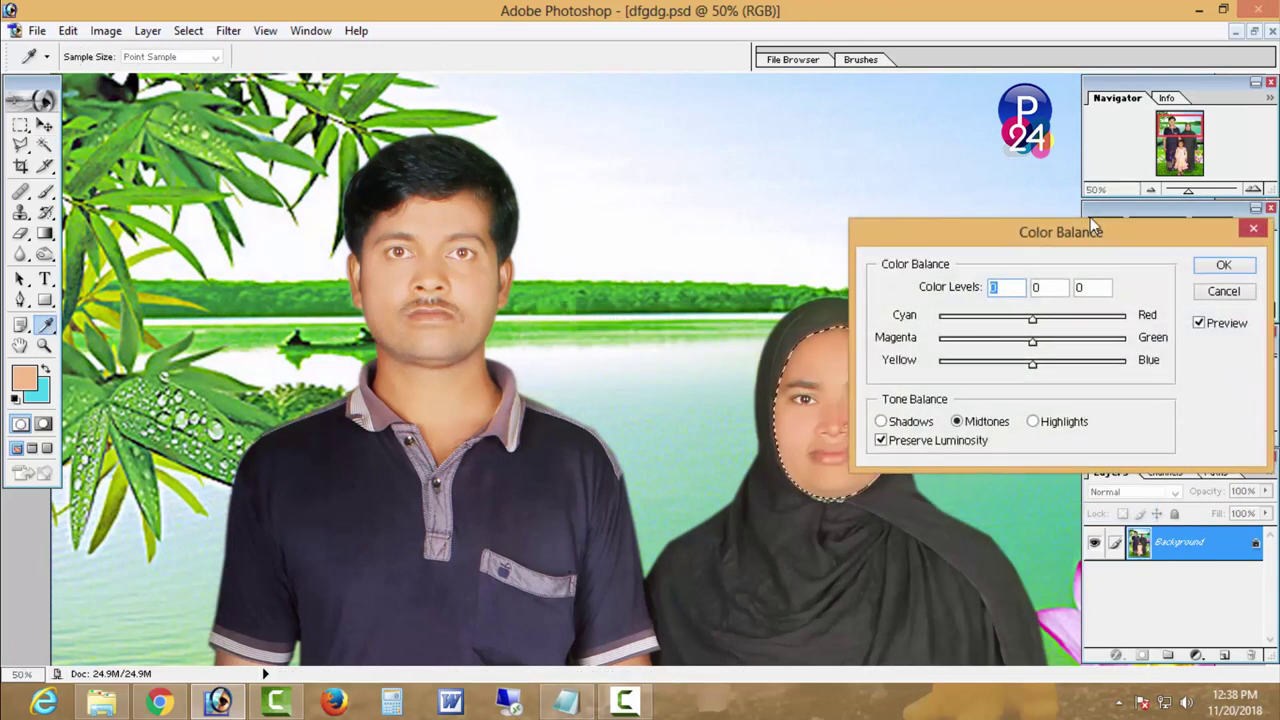
pyautogui.moveTo(1090, 230); pyautogui.dragTo(1217, 218)
pyautogui.moveTo(1144, 306); pyautogui.dragTo(1152, 352)
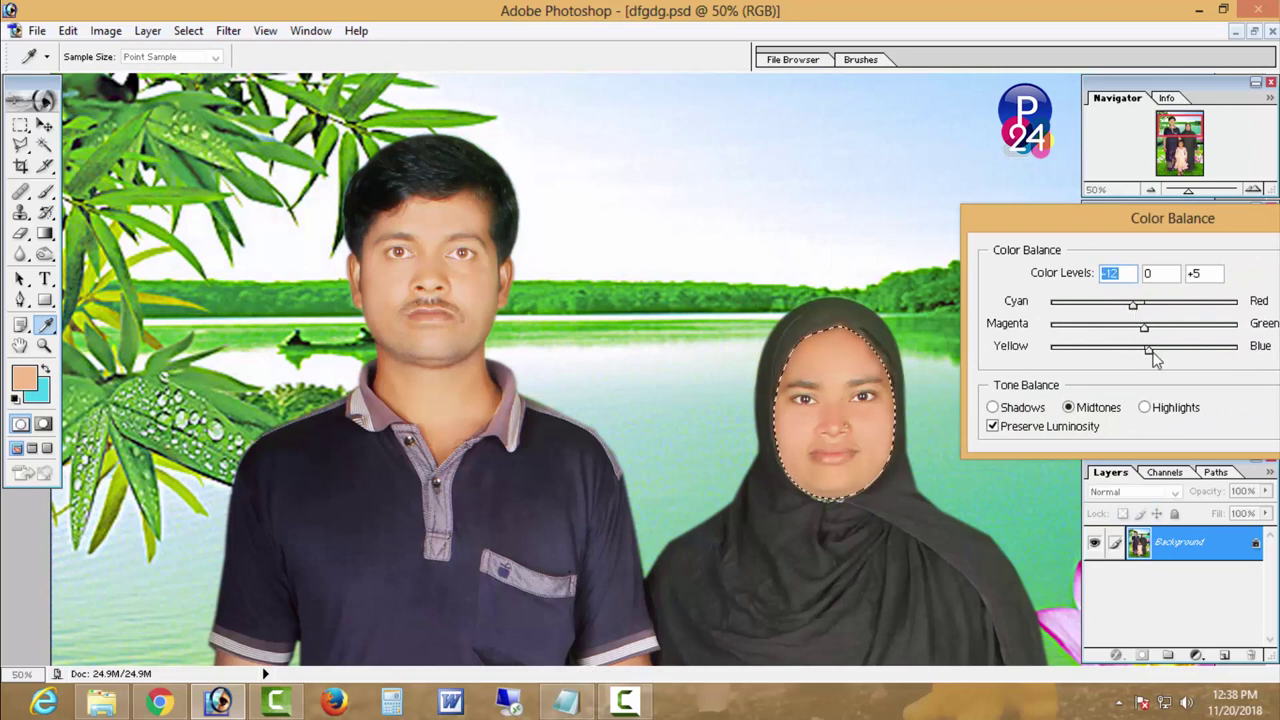
pyautogui.moveTo(1133, 305); pyautogui.dragTo(1127, 305)
pyautogui.moveTo(1100, 220); pyautogui.dragTo(791, 261)
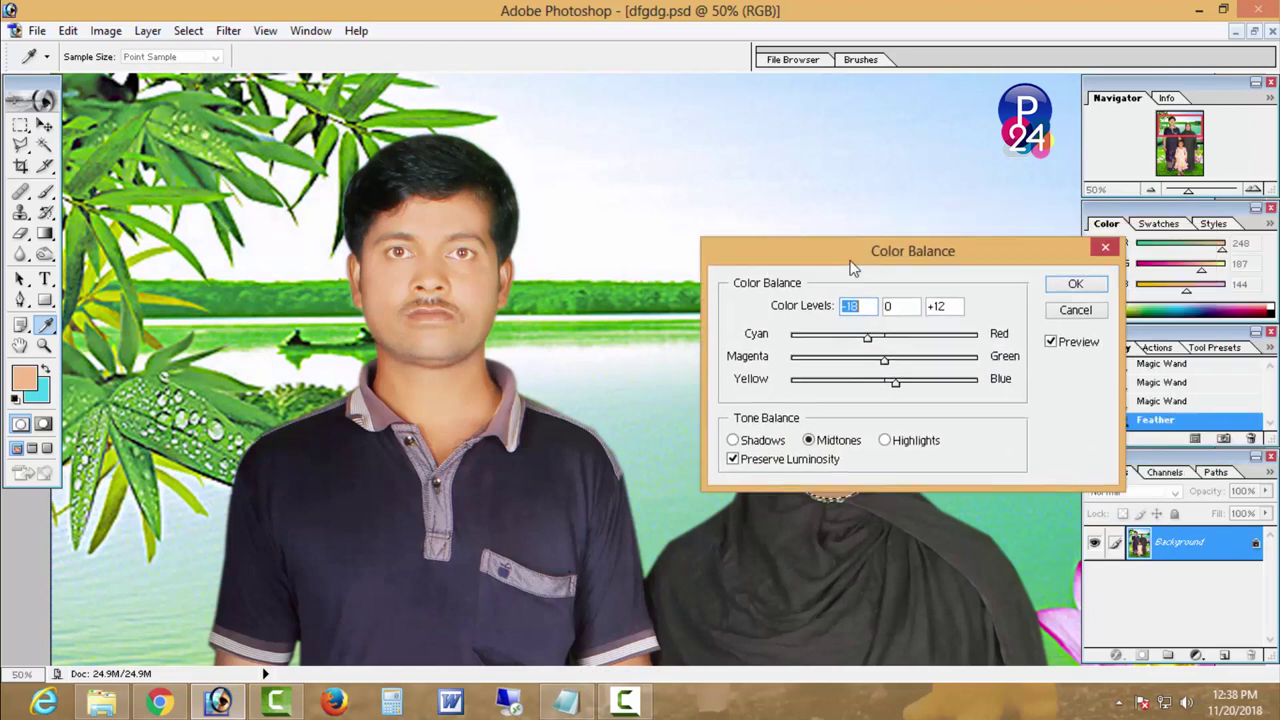
pyautogui.click(1027, 293)
# - Select and feather the man's face and neck, then bring up Color Balance for it
pyautogui.press('w')
pyautogui.rightClick(697, 263)
pyautogui.click(786, 387)
pyautogui.click(423, 349)
pyautogui.keyDown('shift'); pyautogui.click(480, 375); pyautogui.keyUp('shift')
pyautogui.keyDown('shift'); pyautogui.click(482, 290); pyautogui.keyUp('shift')
pyautogui.keyDown('shift'); pyautogui.click(425, 310); pyautogui.keyUp('shift')
pyautogui.rightClick(488, 258)
pyautogui.click(560, 427)
pyautogui.press('Return')
pyautogui.hotkey('ctrl', 'b')
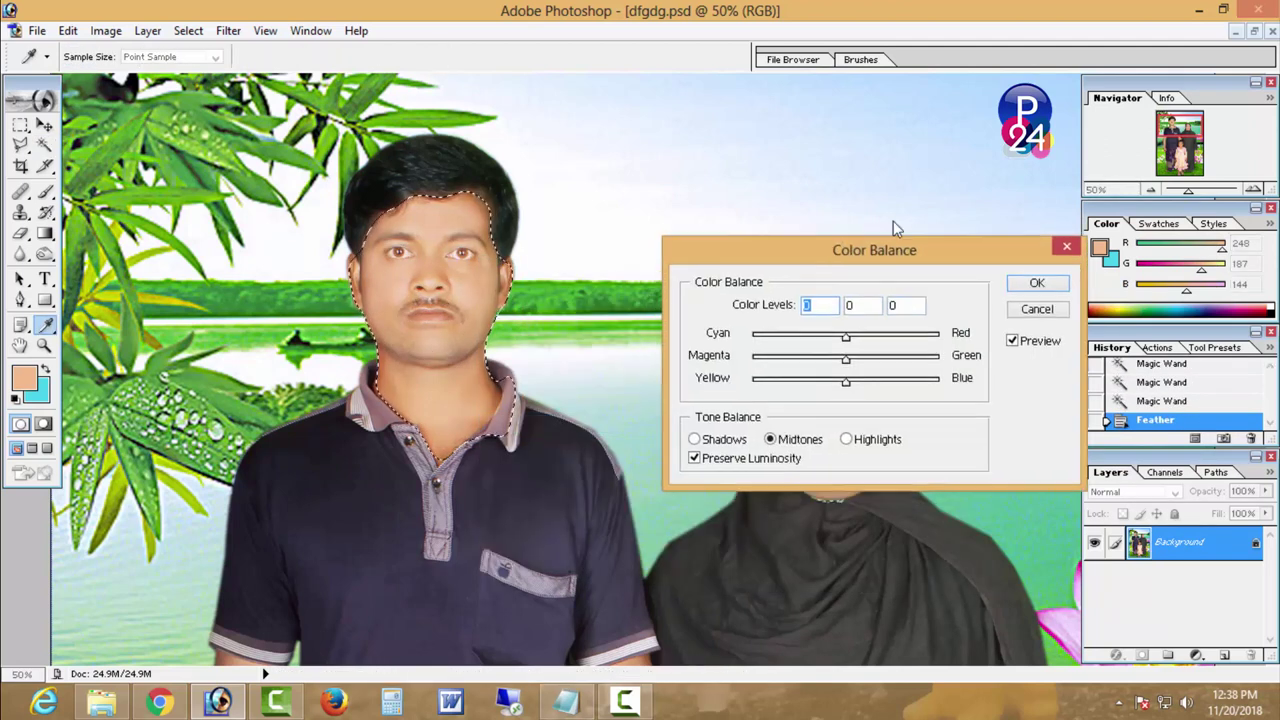
pyautogui.moveTo(870, 258); pyautogui.dragTo(935, 214)
# - Apply the Color Balance to the man's face and deselect it
pyautogui.click(1091, 249)
pyautogui.press('w')
pyautogui.rightClick(790, 196)
pyautogui.click(835, 323)
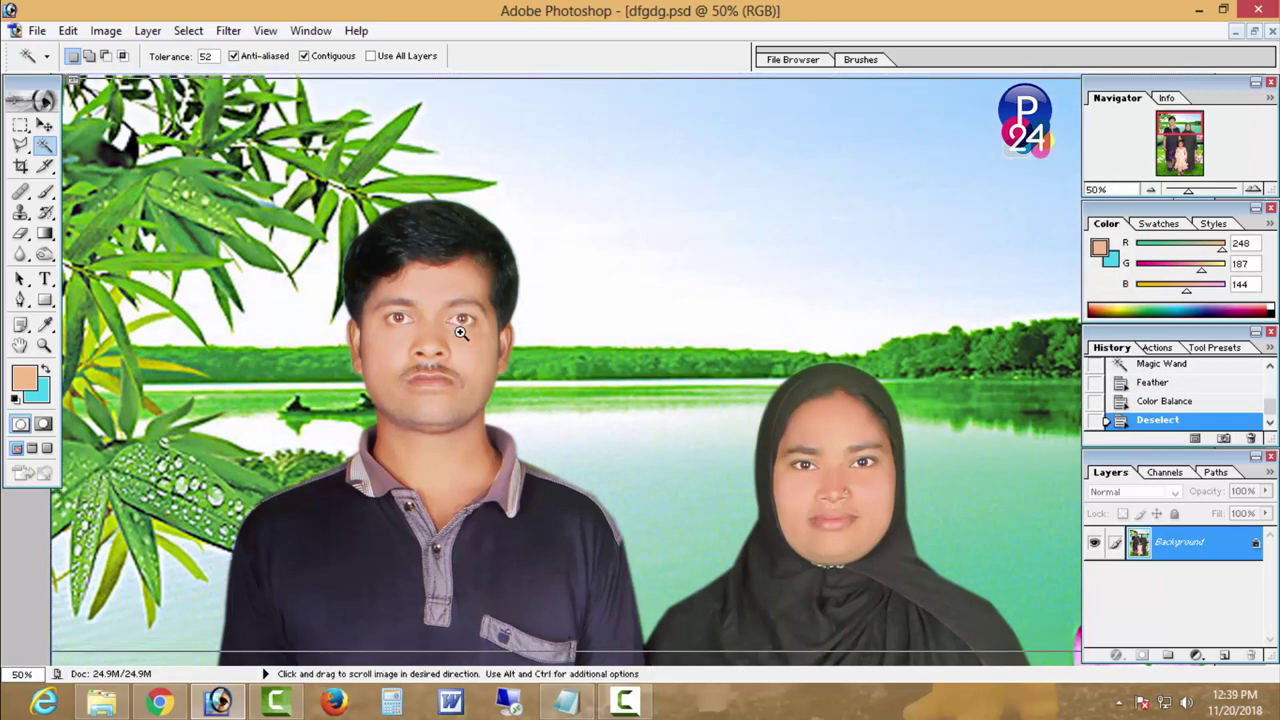
# - Select both of the man's irises with the Elliptical Marquee
pyautogui.hotkey('ctrl', '+')
pyautogui.hotkey('ctrl', '+')
pyautogui.moveTo(20, 125); pyautogui.dragTo(80, 145)
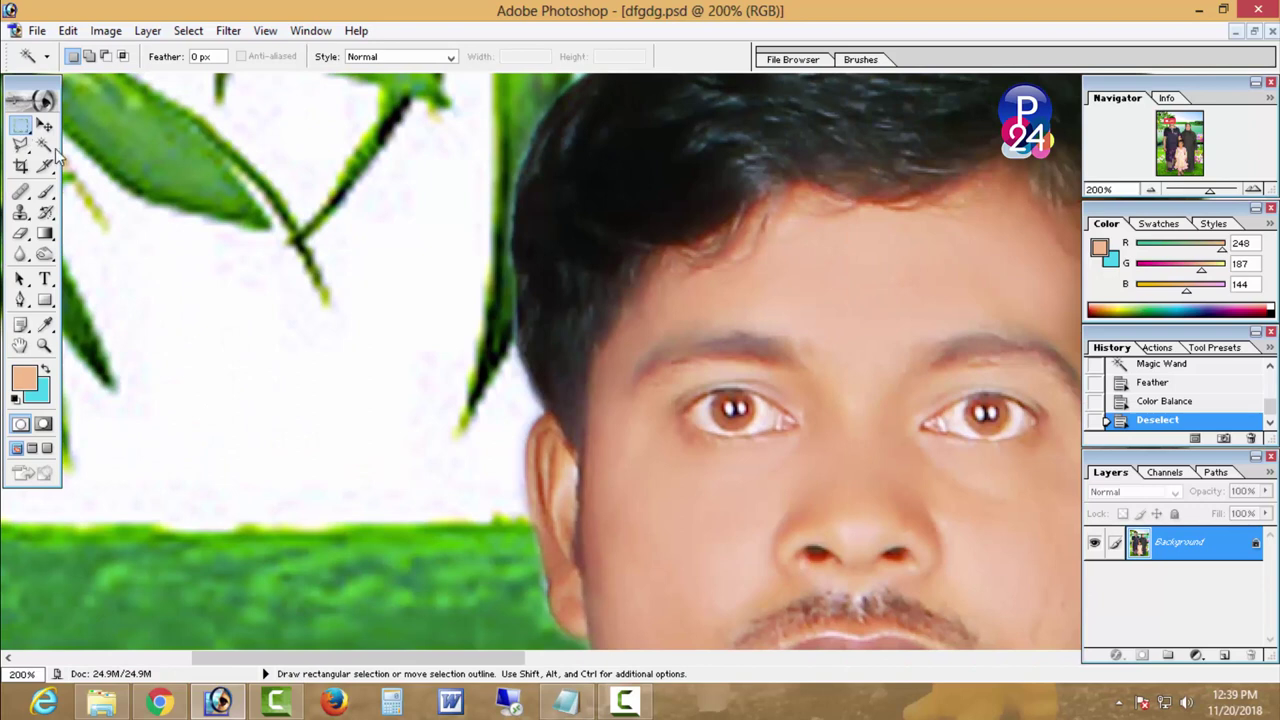
pyautogui.scroll(-3, 430, 309)
pyautogui.hscroll(5, 430, 309)
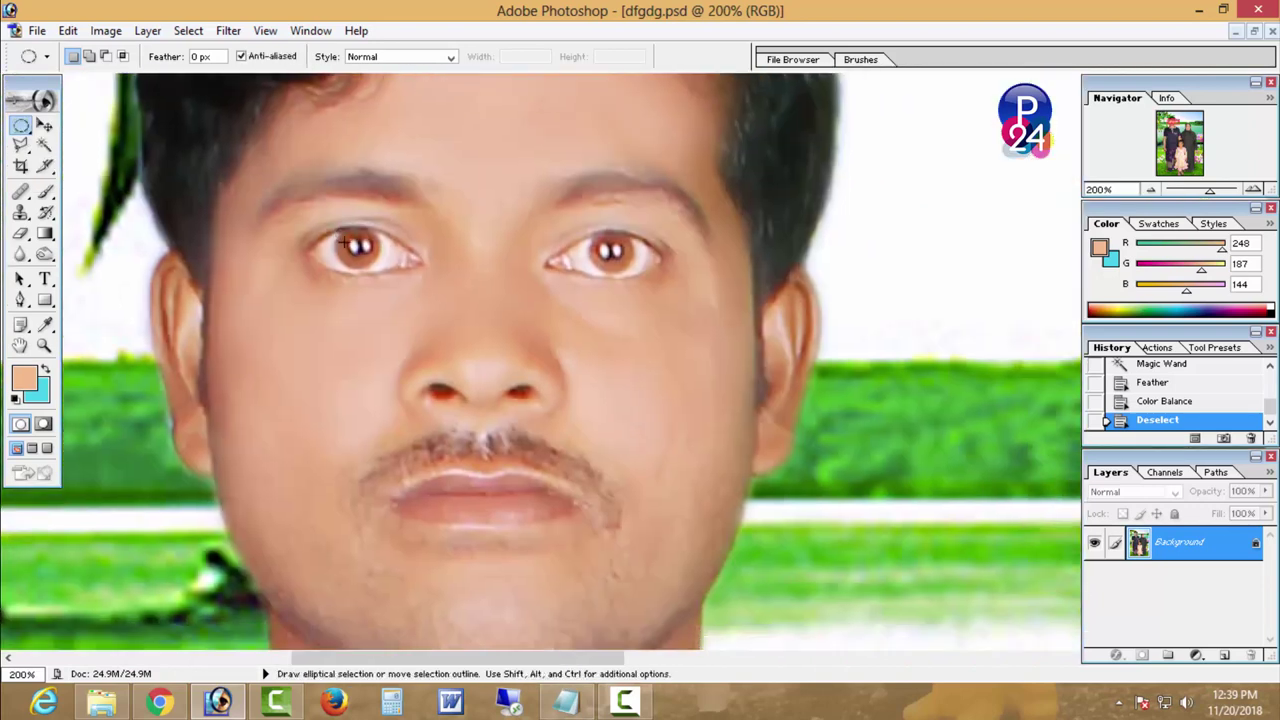
pyautogui.moveTo(381, 268); pyautogui.dragTo(381, 269)
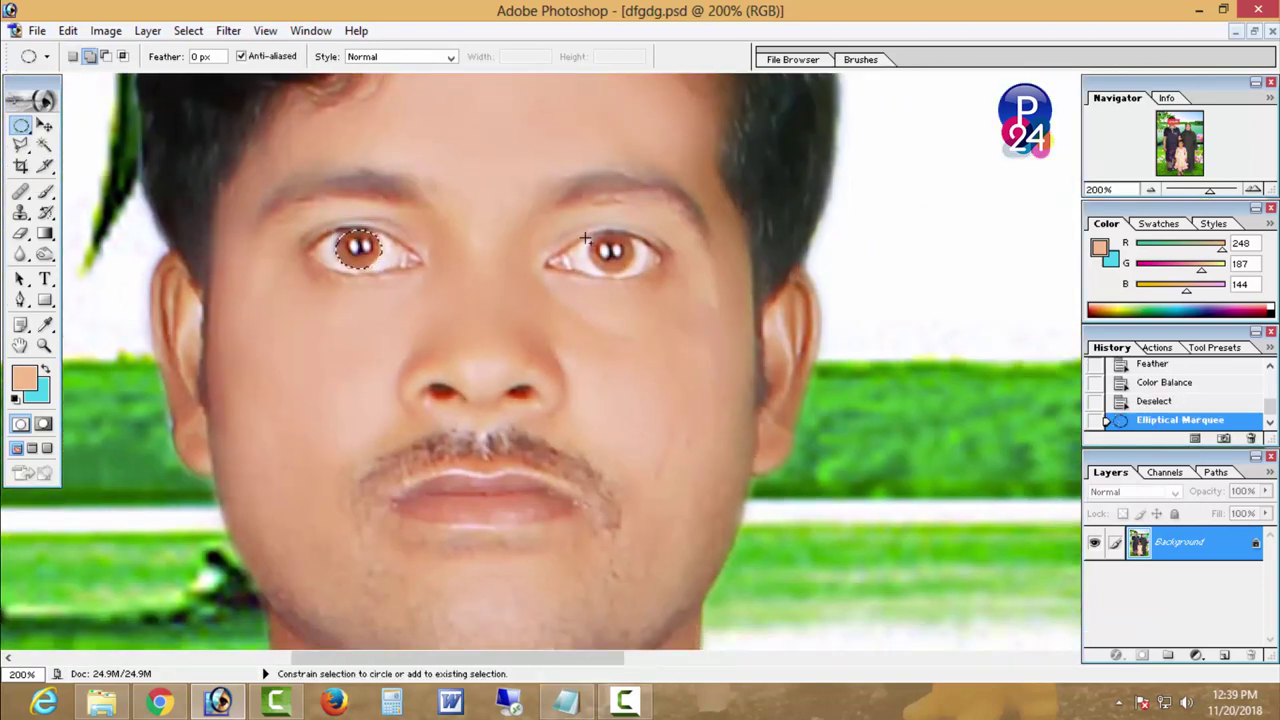
pyautogui.moveTo(633, 279); pyautogui.dragTo(634, 278)
pyautogui.hotkey('ctrl', 'z')
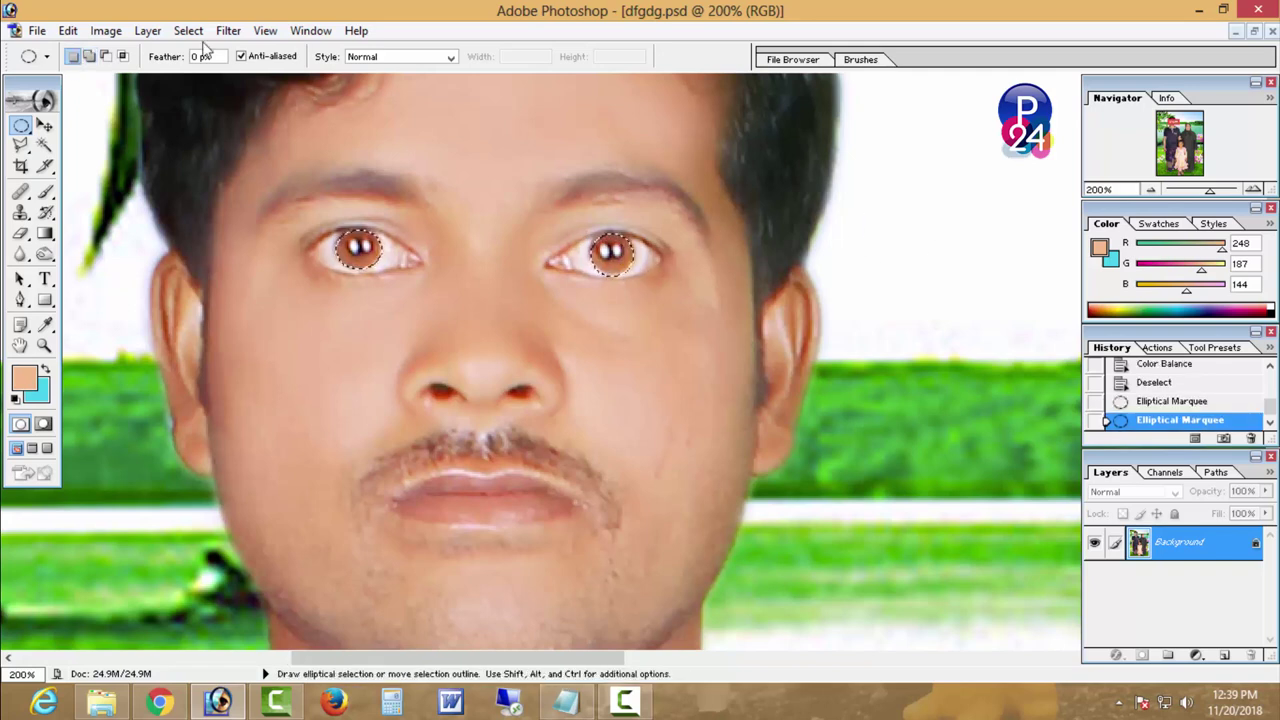
# - Darken the irises in Curves by lowering the RGB and Red curves
pyautogui.click(105, 30)
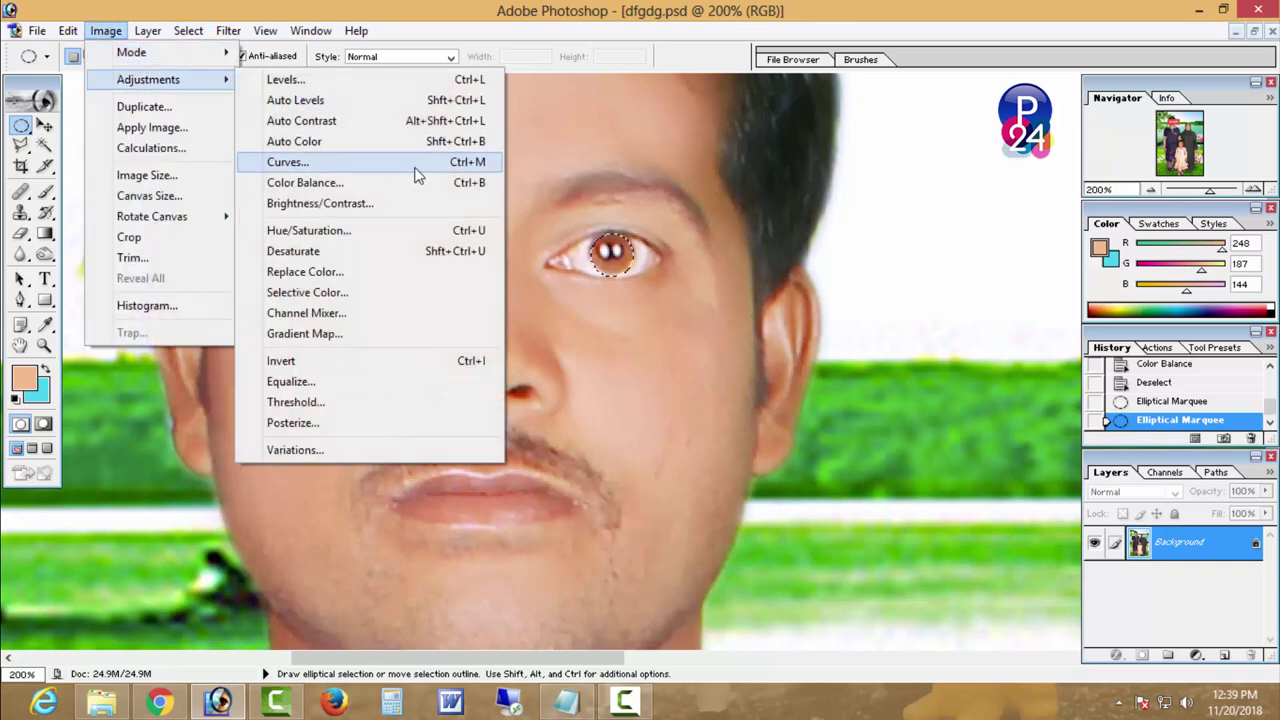
pyautogui.click(300, 160)
pyautogui.click(1029, 374)
pyautogui.click(1048, 247)
pyautogui.click(1037, 247)
pyautogui.click(1037, 247)
pyautogui.click(1010, 265)
pyautogui.moveTo(1027, 350); pyautogui.dragTo(1047, 369)
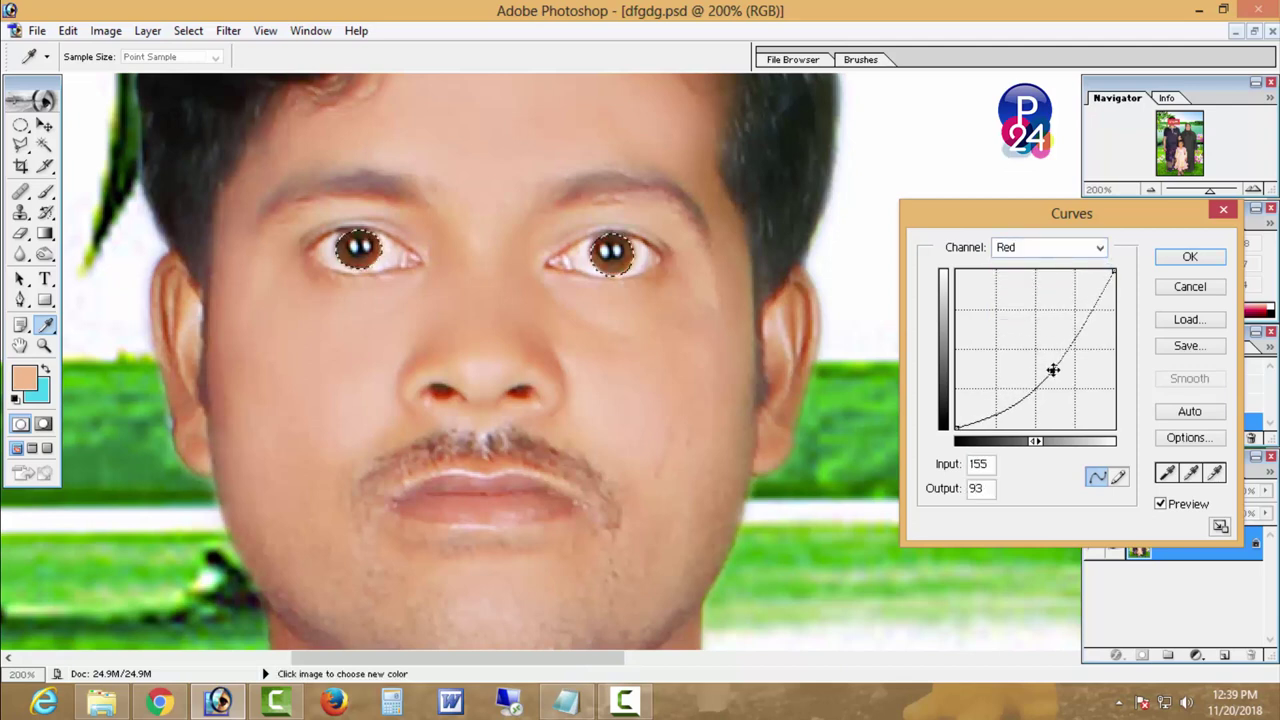
# - Raise the Blue curve slightly, apply the Curves, and drop the iris selection
pyautogui.click(1040, 252)
pyautogui.click(1060, 320)
pyautogui.click(1028, 348)
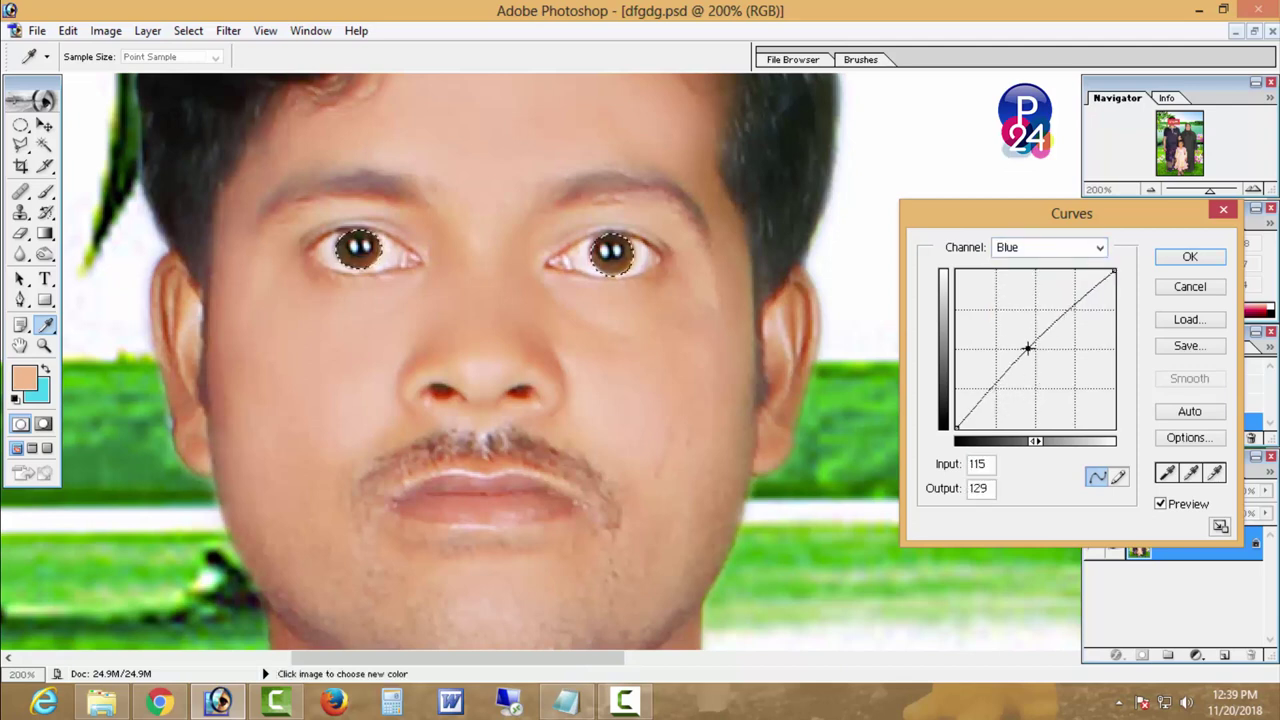
pyautogui.moveTo(1028, 348); pyautogui.dragTo(1052, 376)
pyautogui.click(1048, 247)
pyautogui.click(1043, 263)
pyautogui.click(1172, 262)
pyautogui.hotkey('ctrl', 'd')
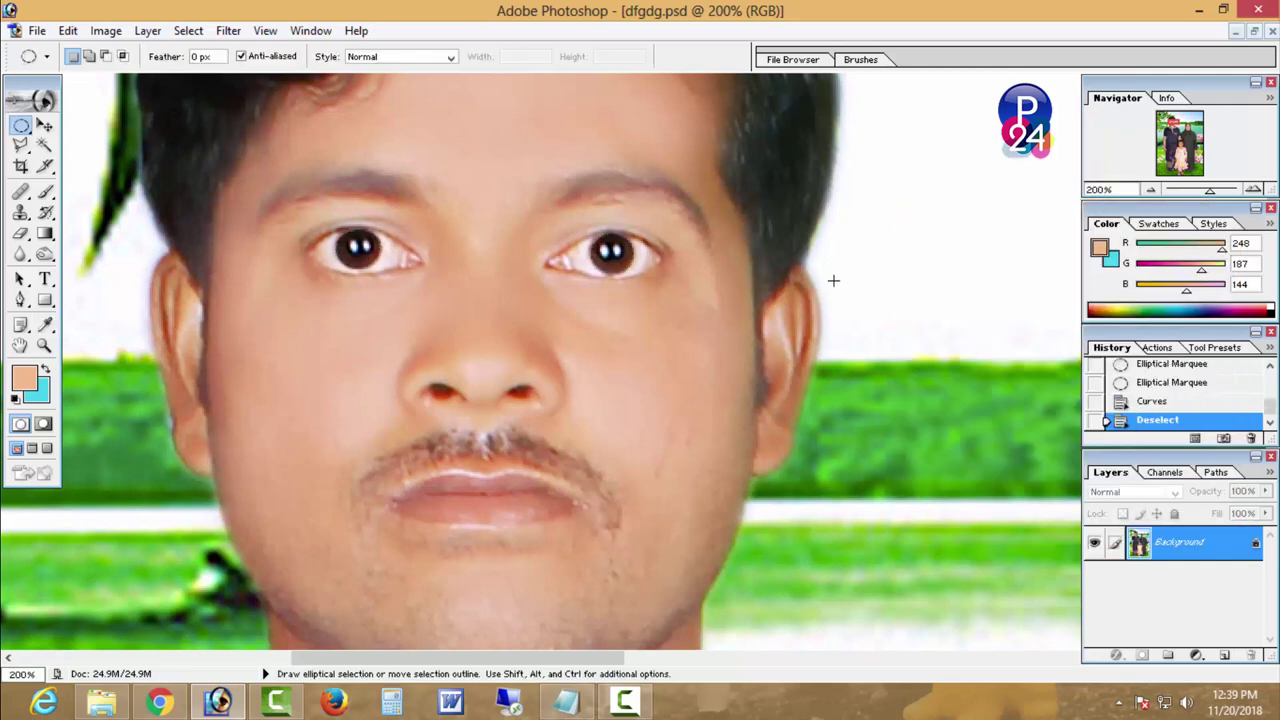
# - Paint over both of the man's eyebrows with a soft brush in sampled hair colour
pyautogui.click(44, 192)
pyautogui.keyDown('alt'); pyautogui.click(200, 140); pyautogui.keyUp('alt')
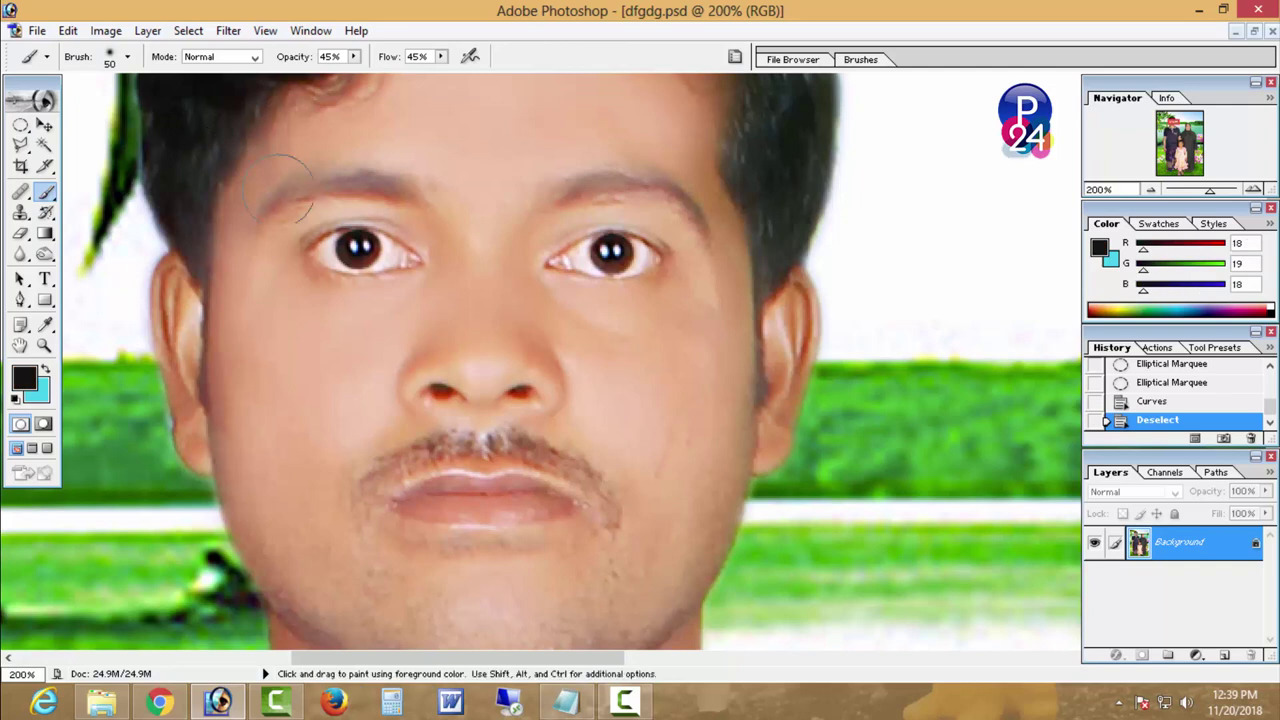
pyautogui.moveTo(599, 185); pyautogui.dragTo(574, 189)
pyautogui.moveTo(382, 196); pyautogui.dragTo(268, 226)
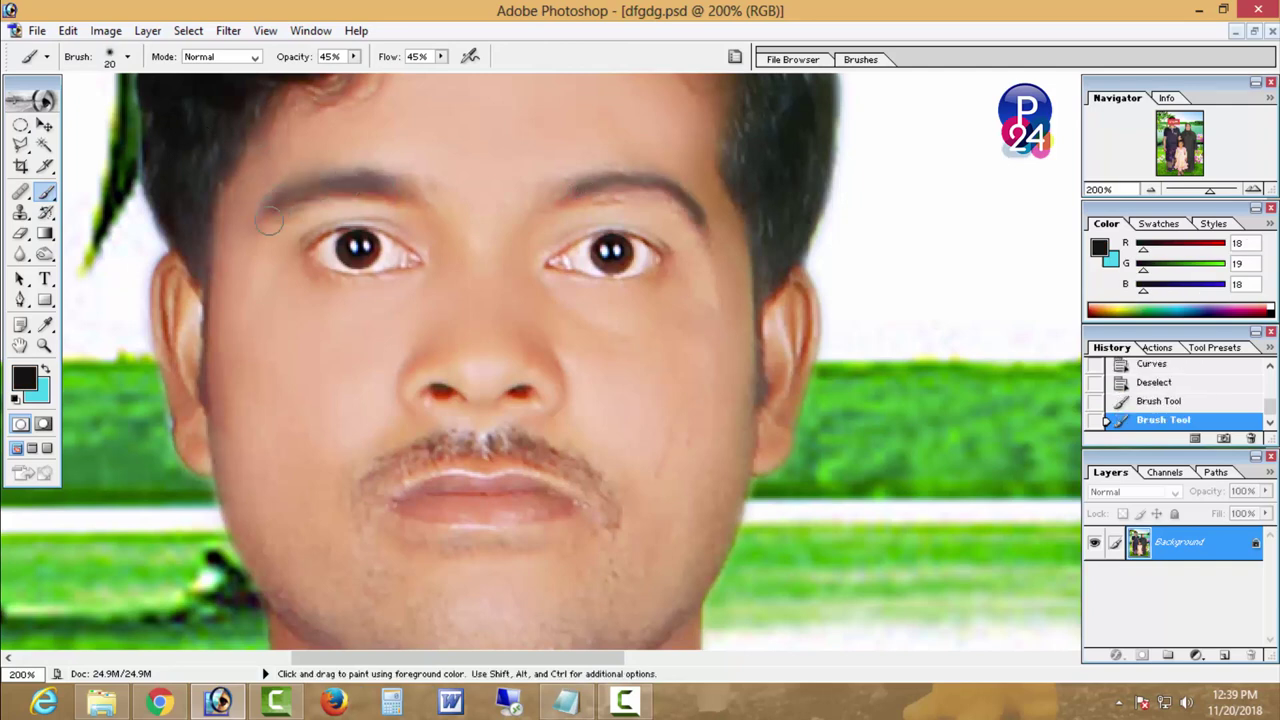
# - Darken the woman's eye and eyebrow with the Burn tool at brush size 30
pyautogui.keyDown('alt'); pyautogui.click(586, 357); pyautogui.keyUp('alt')
pyautogui.keyDown('alt'); pyautogui.click(720, 393); pyautogui.keyUp('alt')
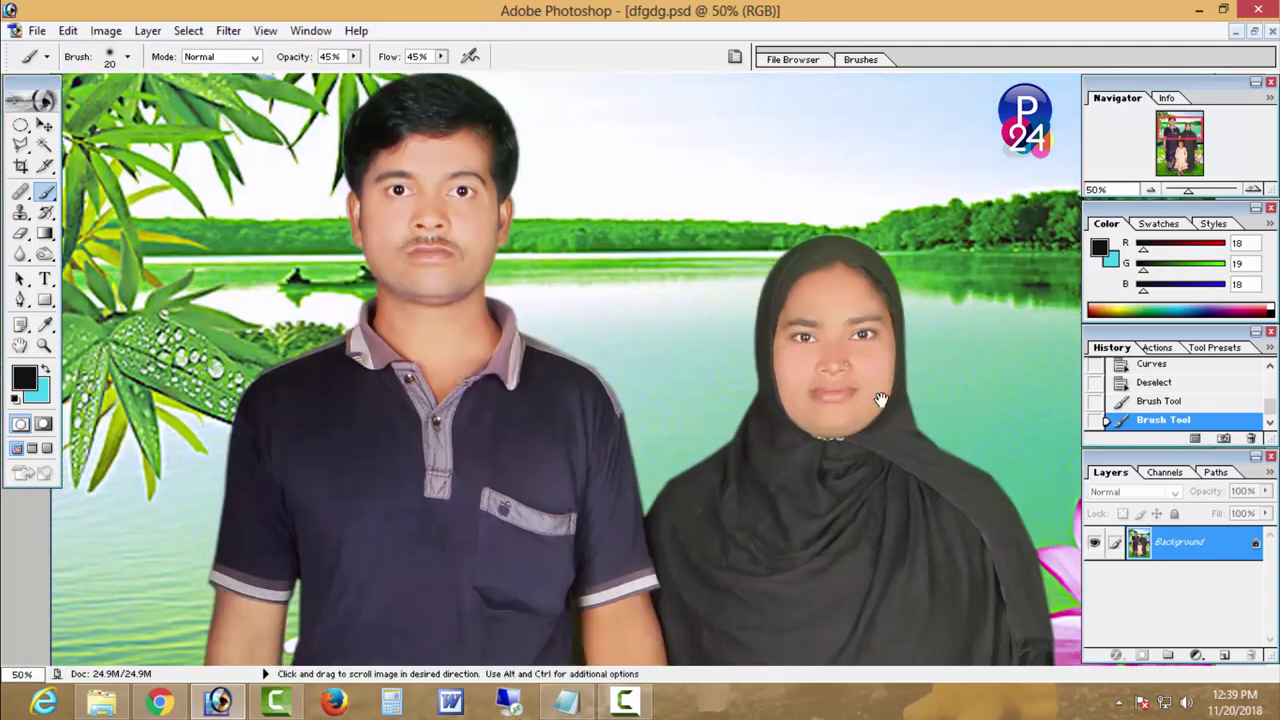
pyautogui.moveTo(414, 112); pyautogui.dragTo(897, 358)
pyautogui.doubleClick(897, 358)
pyautogui.moveTo(980, 657); pyautogui.dragTo(880, 657)
pyautogui.press('o')
pyautogui.press('[')
pyautogui.press('[')
pyautogui.press('[')
pyautogui.press('[')
pyautogui.press('[')
pyautogui.press('[')
pyautogui.press('[')
pyautogui.click(612, 294)
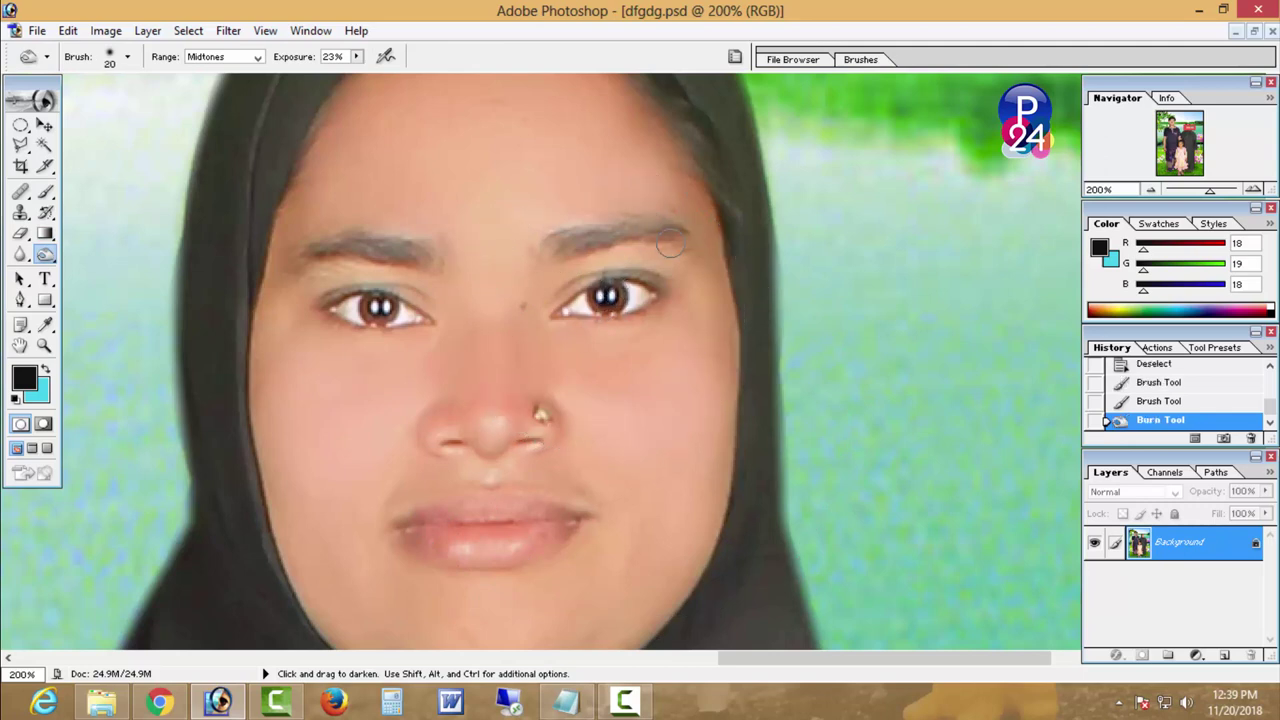
pyautogui.moveTo(645, 233); pyautogui.dragTo(558, 238)
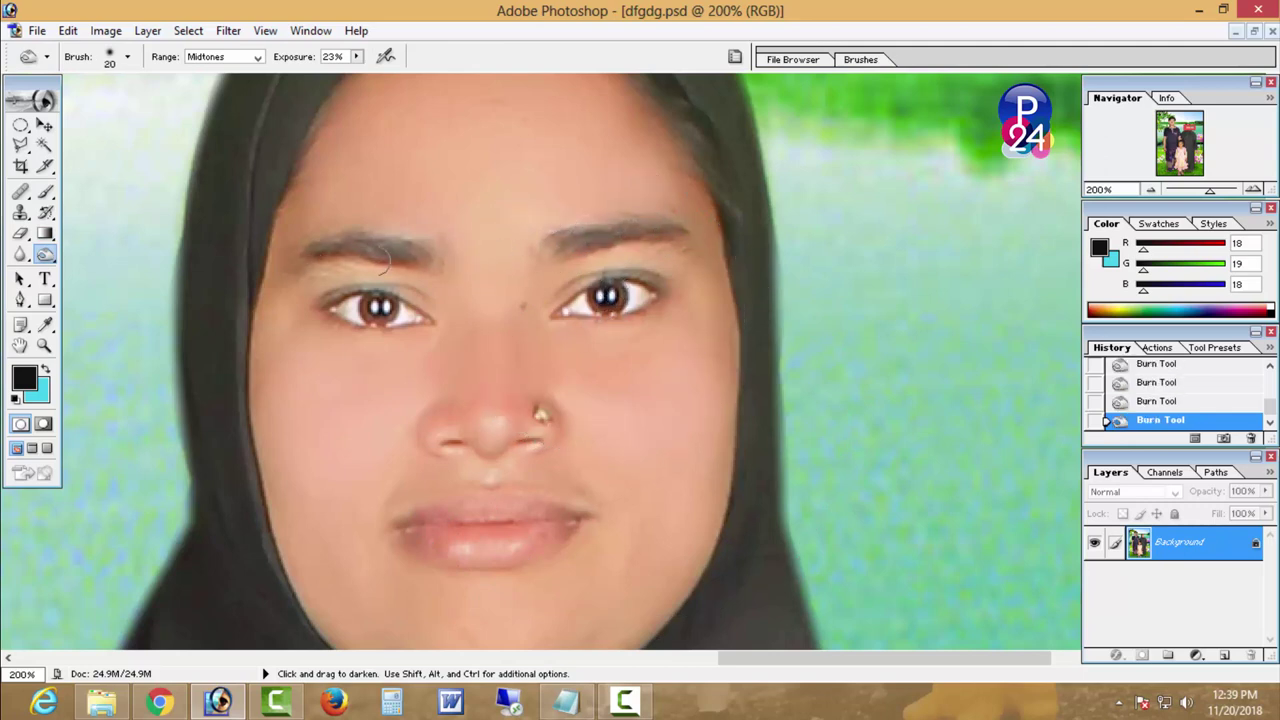
# - Trace a closed Pen path around the woman's lips with curved anchors
pyautogui.click(20, 299)
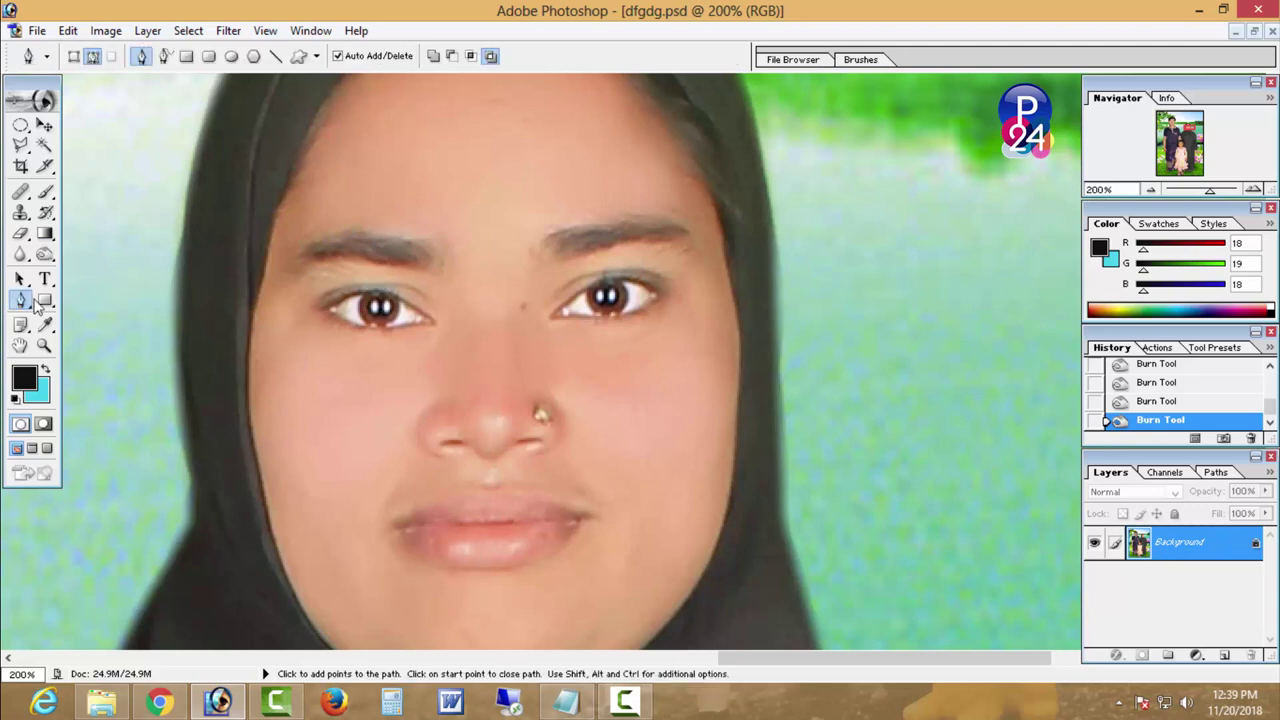
pyautogui.keyDown('ctrl'); pyautogui.click(563, 437); pyautogui.keyUp('ctrl')
pyautogui.moveTo(480, 366); pyautogui.dragTo(562, 380)
pyautogui.click(547, 349)
pyautogui.moveTo(732, 394); pyautogui.dragTo(862, 462)
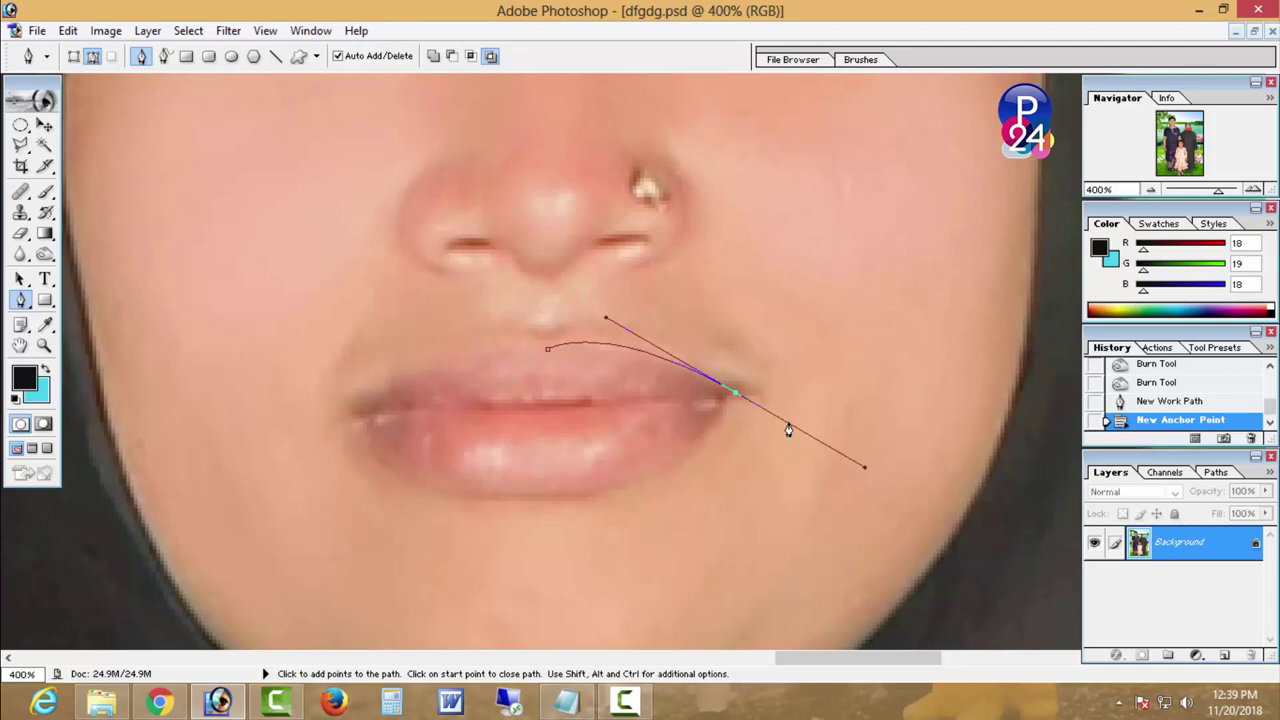
pyautogui.keyDown('alt'); pyautogui.click(734, 393); pyautogui.keyUp('alt')
pyautogui.moveTo(513, 498); pyautogui.dragTo(346, 480)
pyautogui.keyDown('alt'); pyautogui.click(514, 496); pyautogui.keyUp('alt')
pyautogui.moveTo(353, 418); pyautogui.dragTo(309, 323)
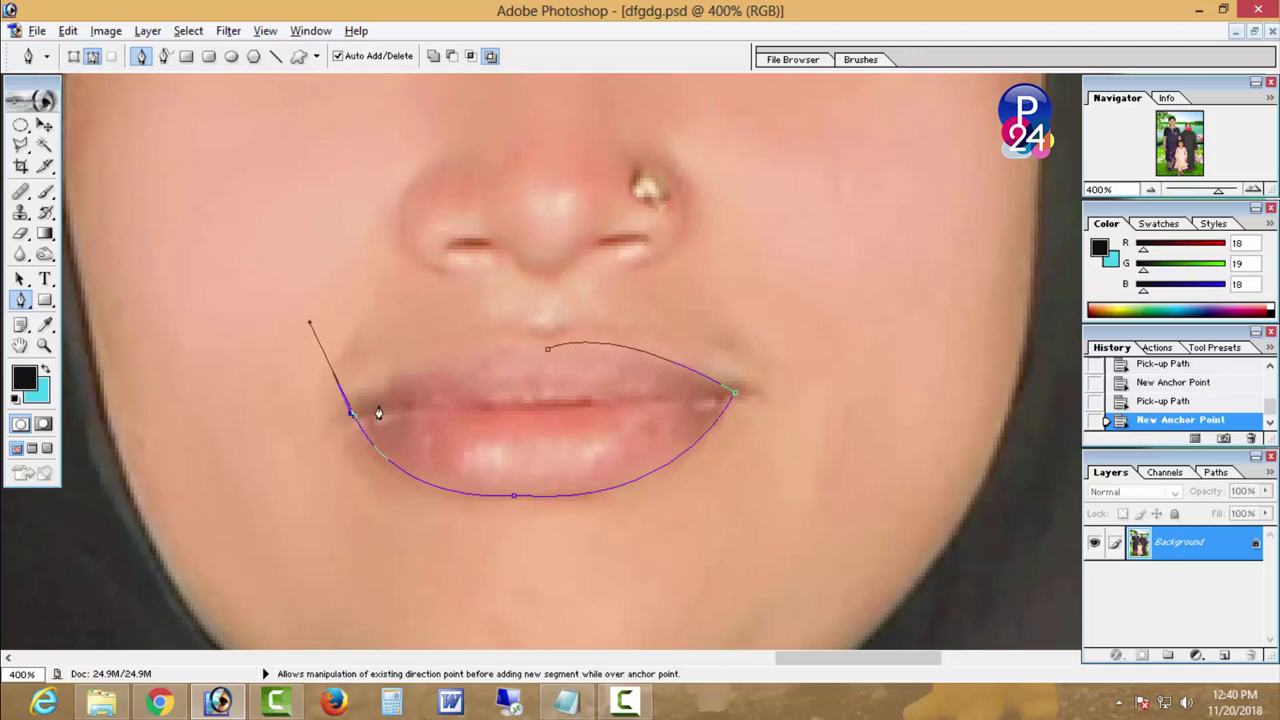
pyautogui.click(355, 416)
pyautogui.moveTo(551, 349); pyautogui.dragTo(686, 367)
# - Convert the lip path into a selection via Make Selection
pyautogui.rightClick(664, 293)
pyautogui.click(735, 380)
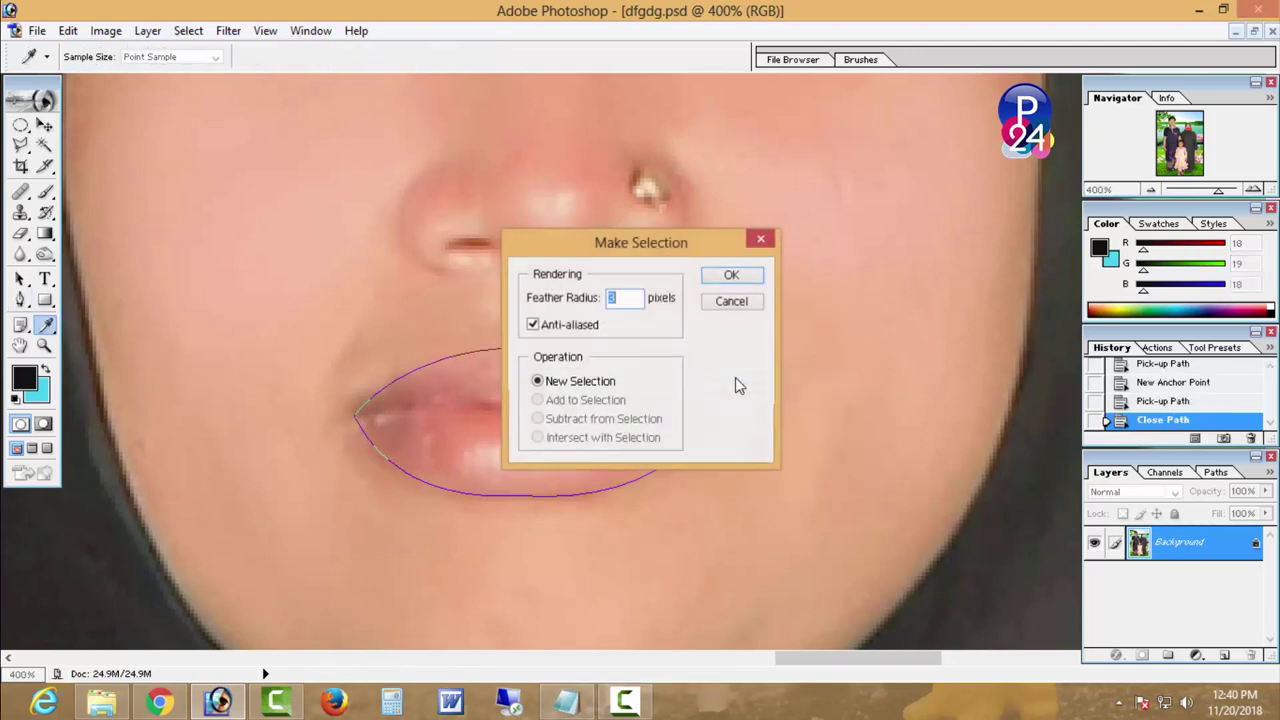
pyautogui.press('Return')
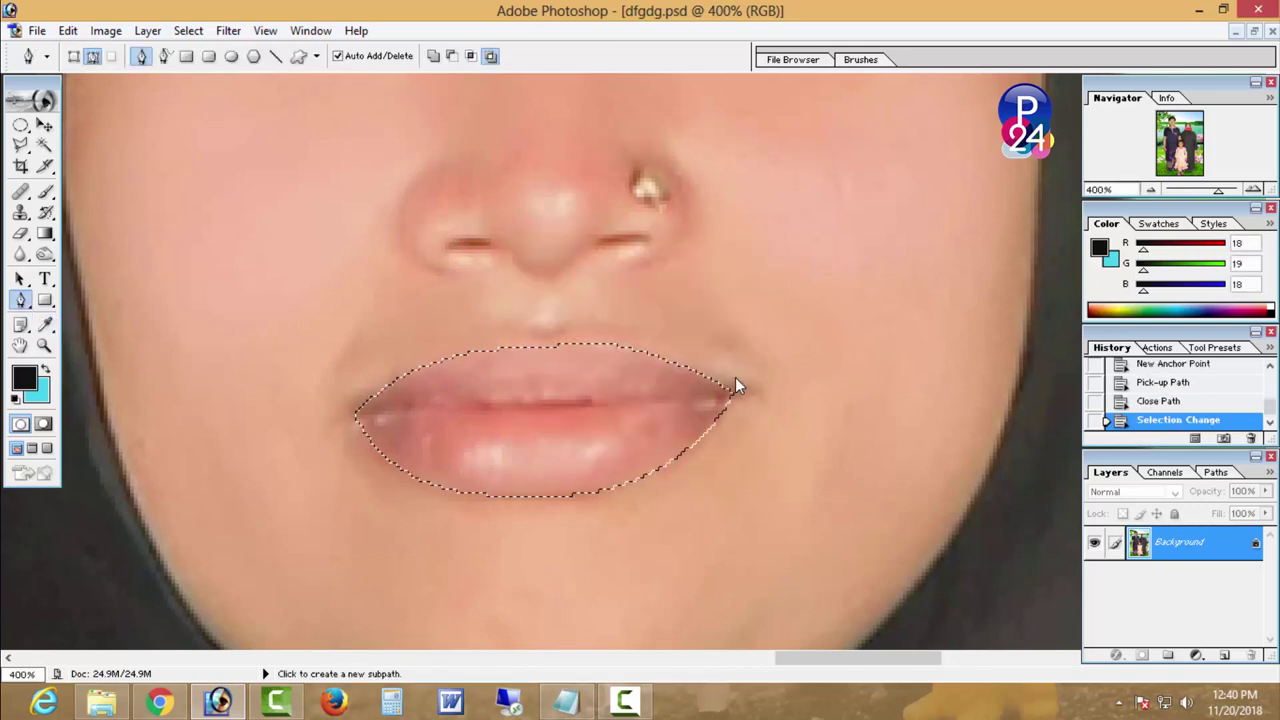
# - Tint the lips pink in Curves by bending the RGB, Red and Blue curves
pyautogui.click(105, 30)
pyautogui.moveTo(148, 79)
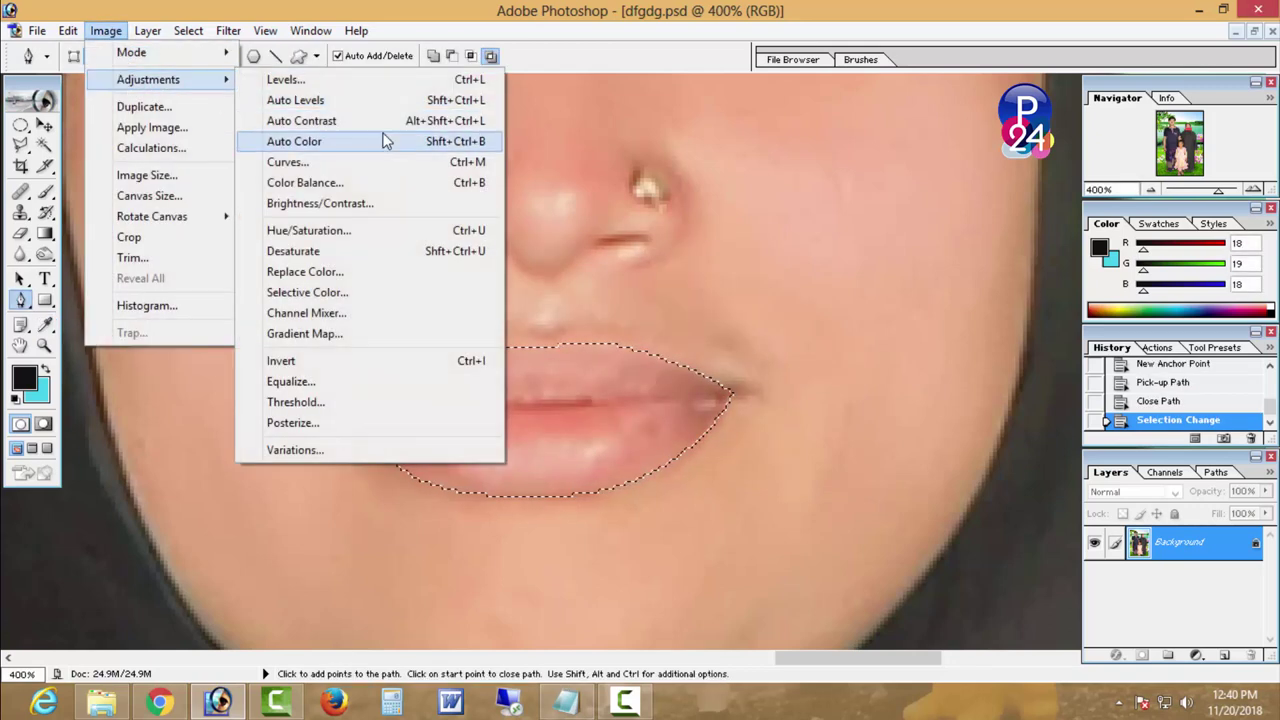
pyautogui.click(474, 162)
pyautogui.click(1050, 356)
pyautogui.moveTo(1051, 355); pyautogui.dragTo(1050, 354)
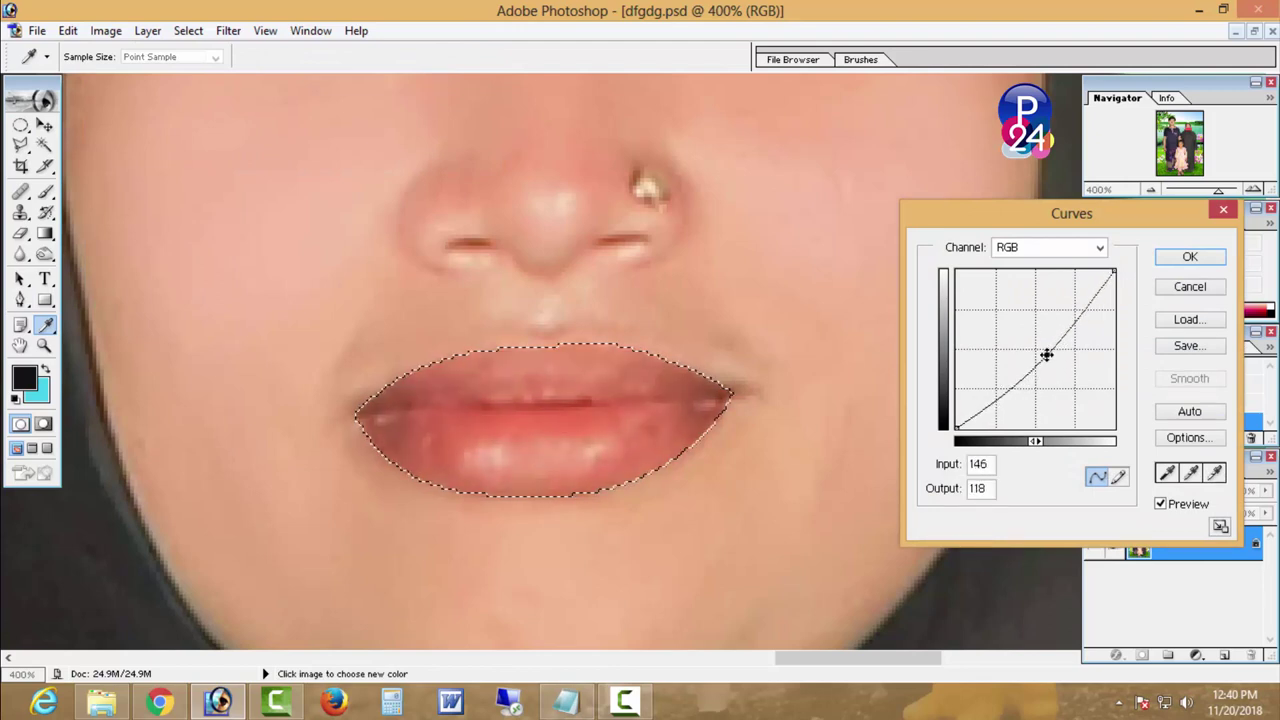
pyautogui.click(1050, 247)
pyautogui.click(1004, 281)
pyautogui.click(1035, 340)
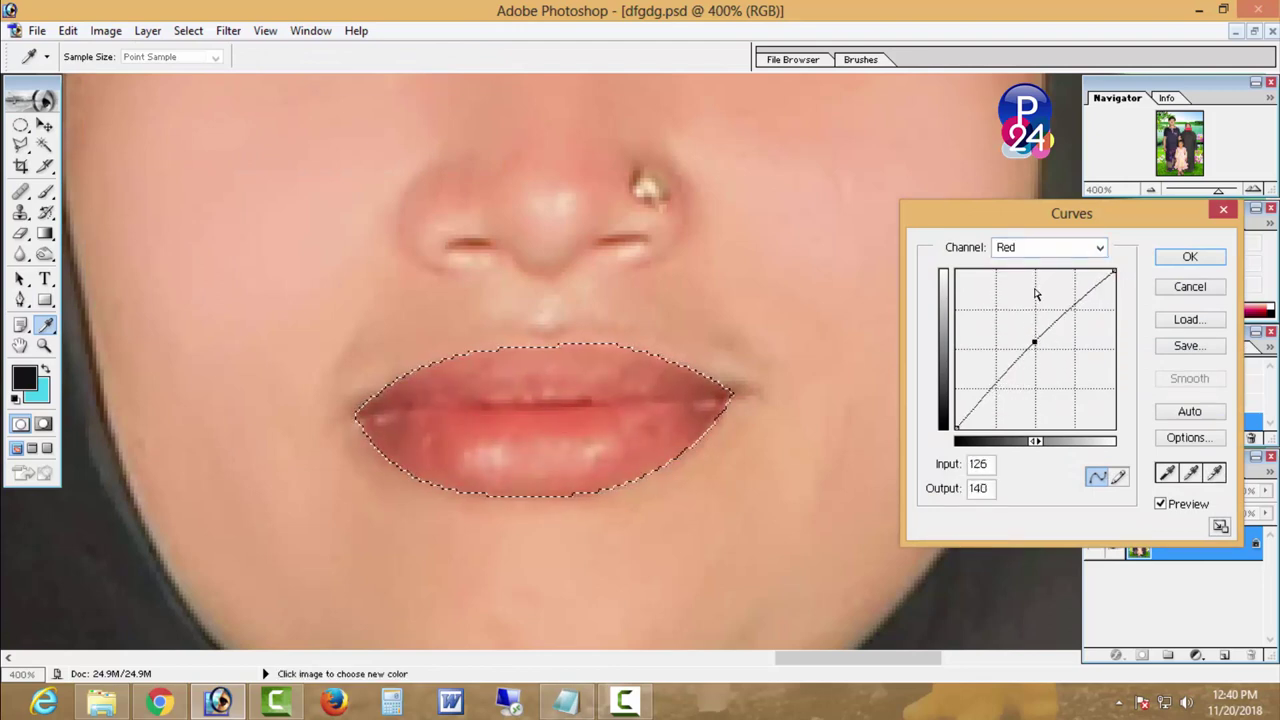
pyautogui.click(1050, 247)
pyautogui.click(1037, 311)
pyautogui.click(1027, 341)
pyautogui.moveTo(1022, 341); pyautogui.dragTo(1019, 342)
pyautogui.click(1190, 256)
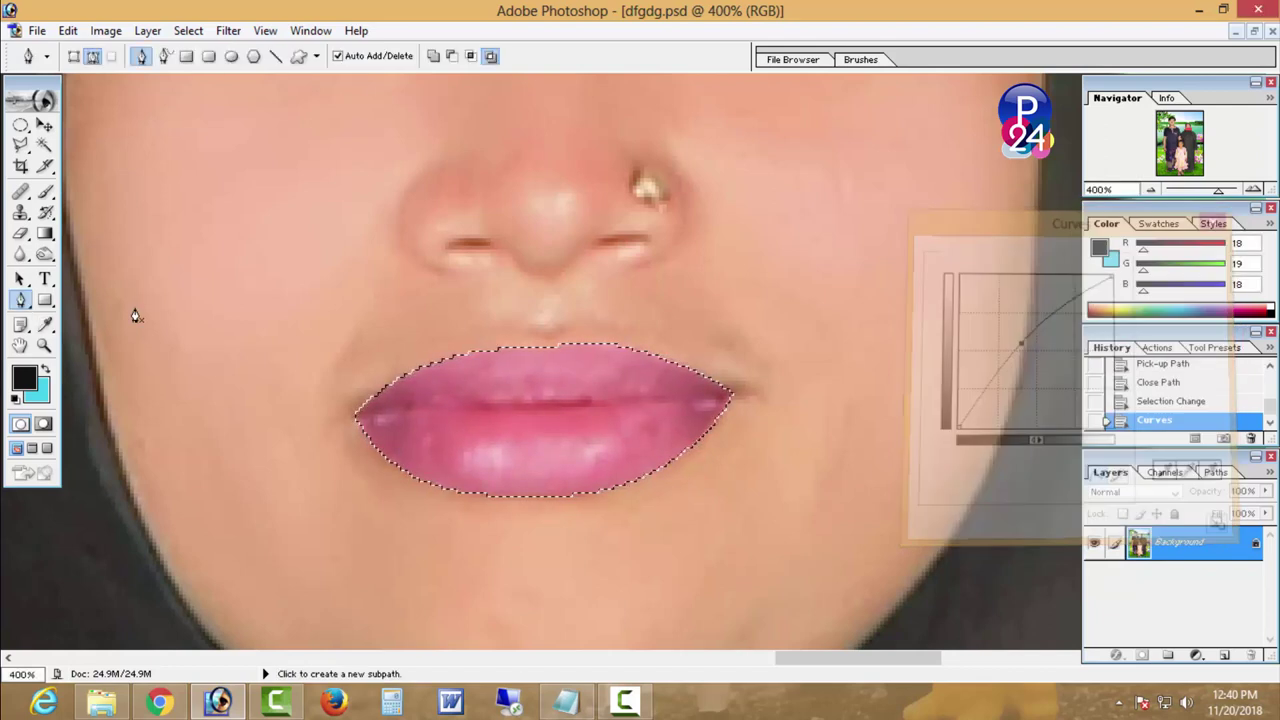
# - Burn the lip edges at 66% exposure with a size-20 brush, then deselect
pyautogui.click(44, 253)
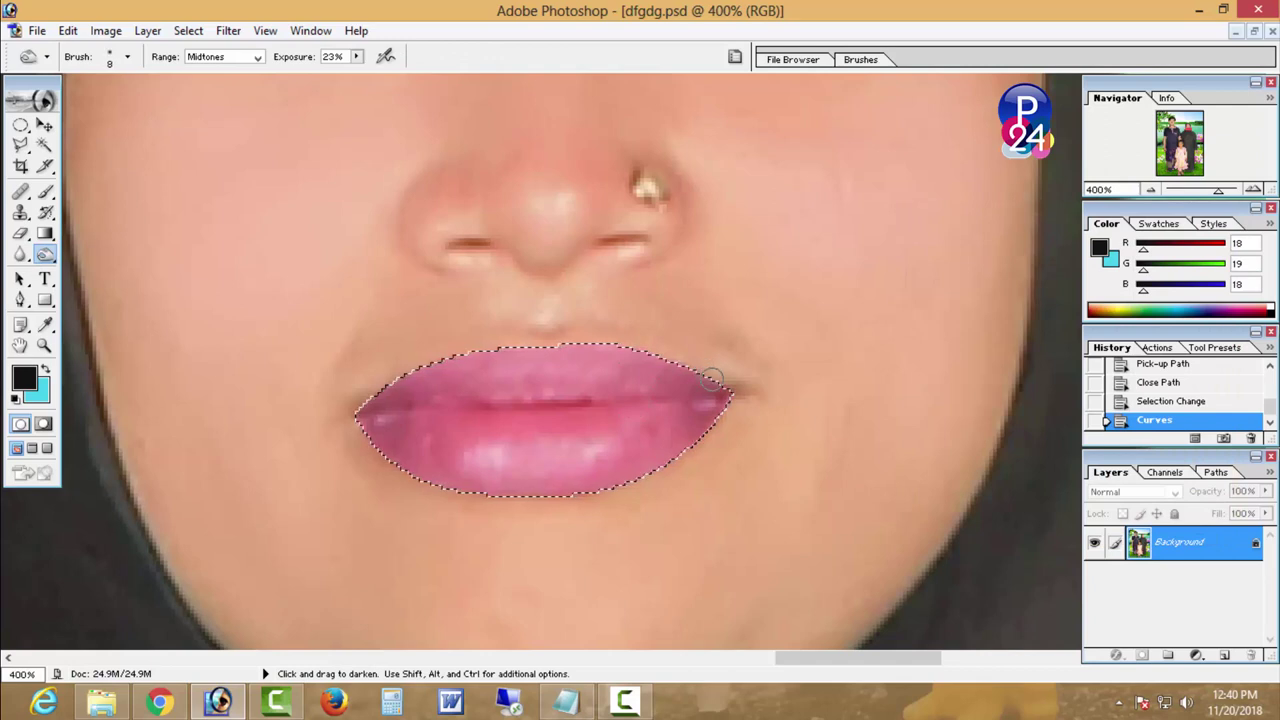
pyautogui.moveTo(474, 347); pyautogui.dragTo(600, 350)
pyautogui.moveTo(680, 365); pyautogui.dragTo(730, 400)
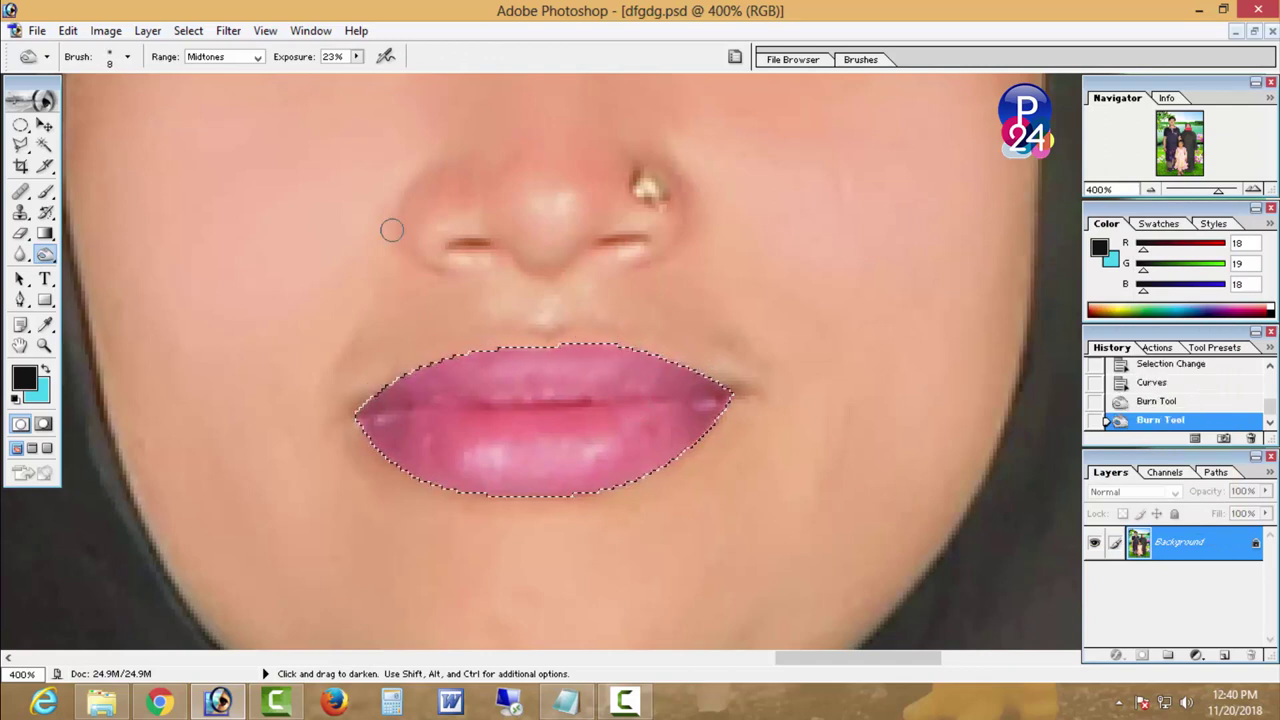
pyautogui.moveTo(394, 77); pyautogui.dragTo(399, 77)
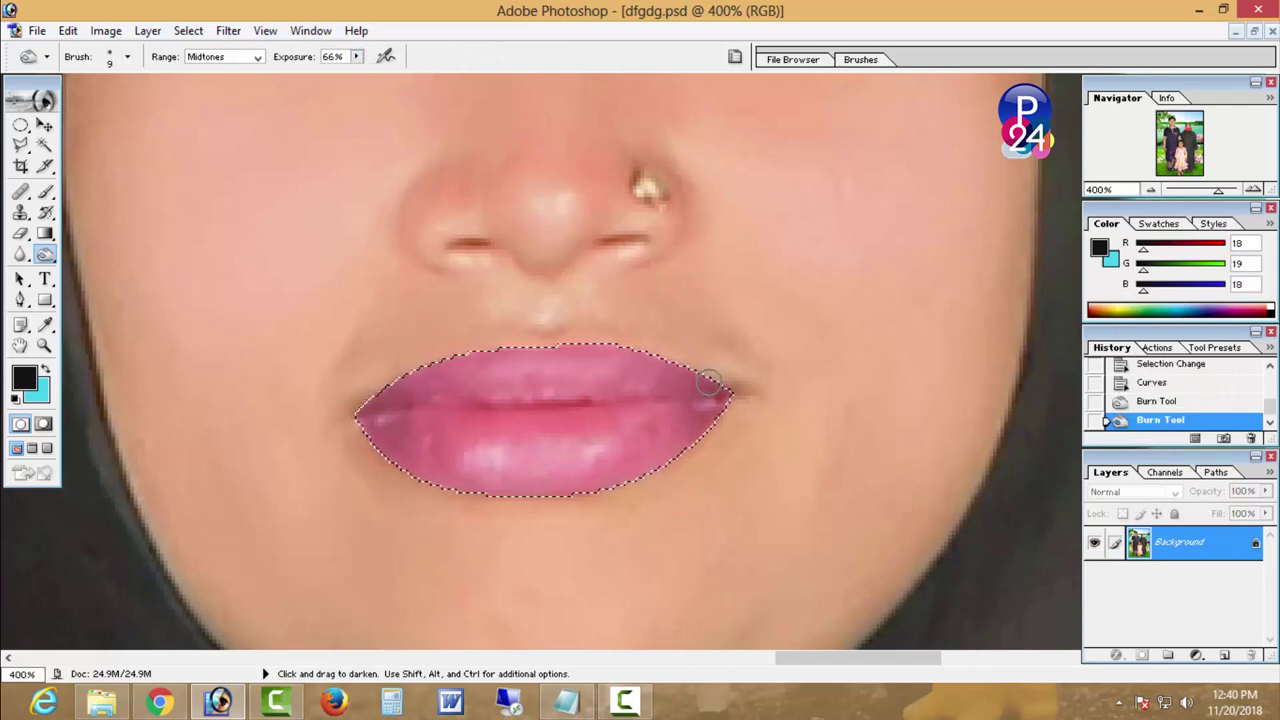
pyautogui.press(']')
pyautogui.press(']')
pyautogui.moveTo(428, 352)
pyautogui.mouseDown()
pyautogui.moveTo(329, 437)
pyautogui.moveTo(729, 423)
pyautogui.moveTo(680, 466)
pyautogui.moveTo(520, 503)
pyautogui.mouseUp()
pyautogui.moveTo(337, 423); pyautogui.dragTo(700, 400)
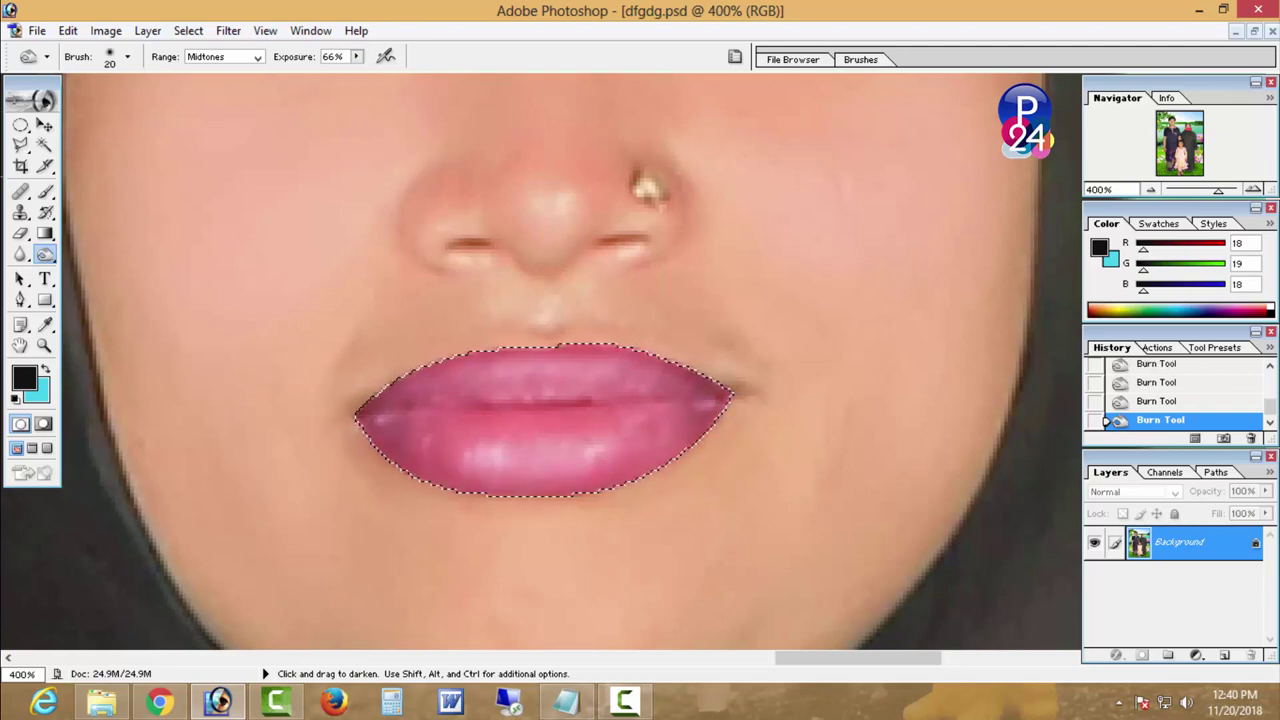
pyautogui.press('m')
pyautogui.hotkey('ctrl', 'd')
pyautogui.moveTo(584, 293); pyautogui.dragTo(674, 563)
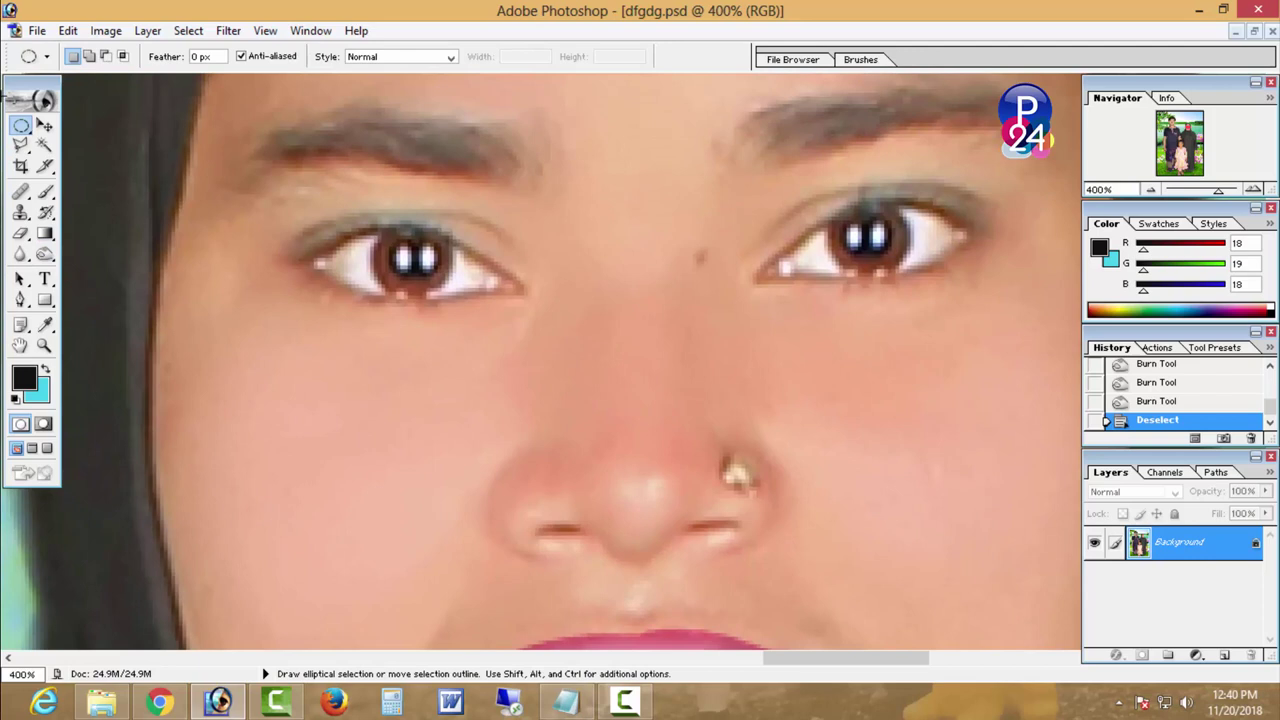
# - Paint near-black eyeliner along the woman's lash lines with a 5 px brush at 45% opacity
pyautogui.click(44, 194)
pyautogui.keyDown('alt'); pyautogui.click(421, 263); pyautogui.keyUp('alt')
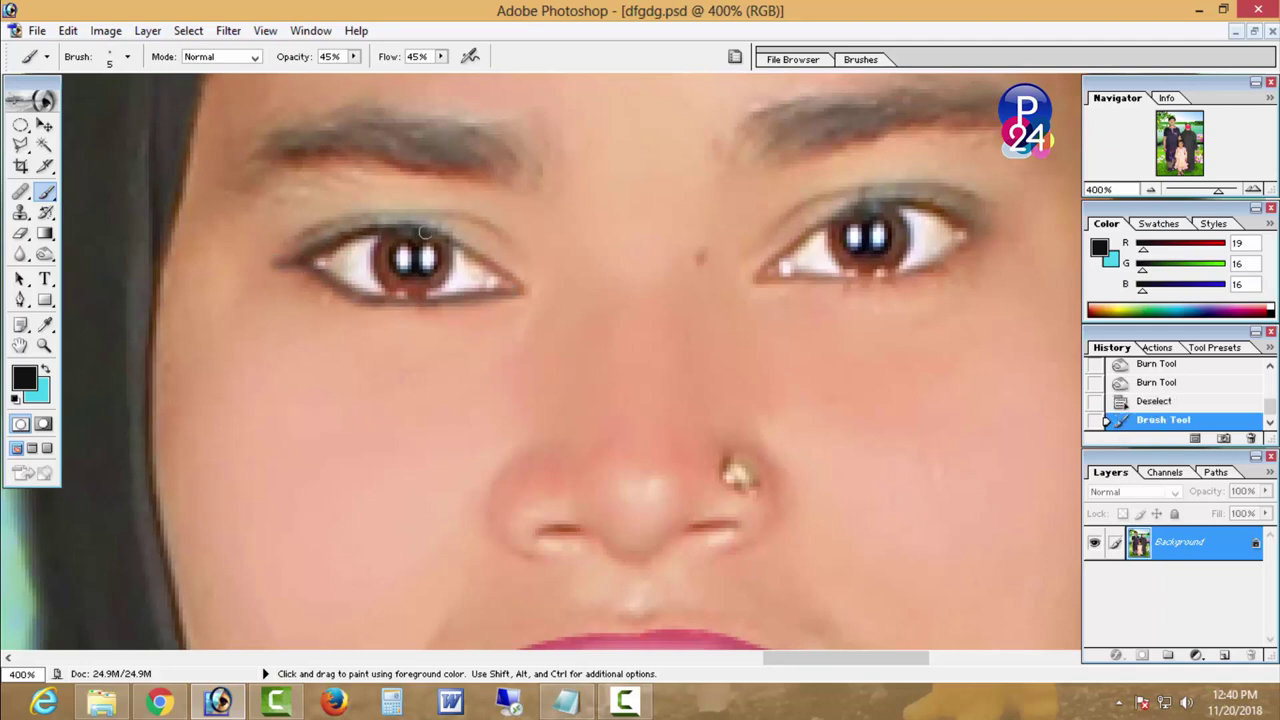
pyautogui.moveTo(790, 270); pyautogui.dragTo(590, 310)
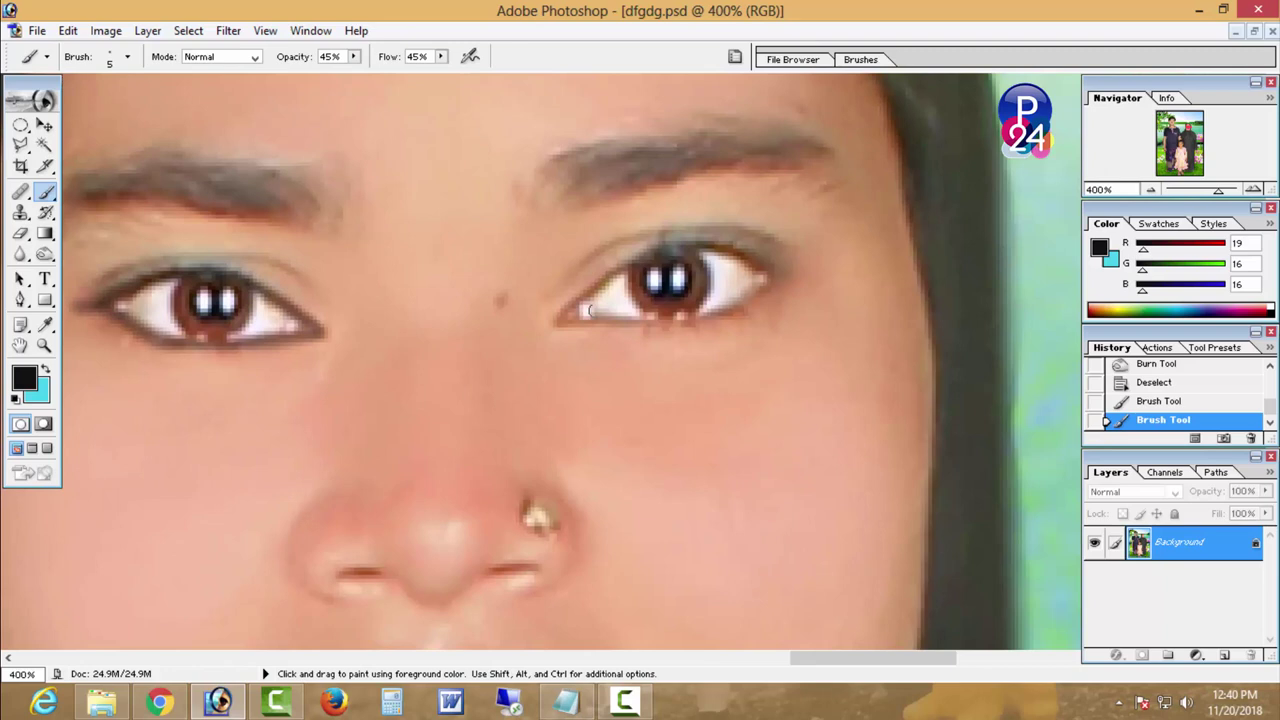
pyautogui.moveTo(712, 250); pyautogui.dragTo(800, 275)
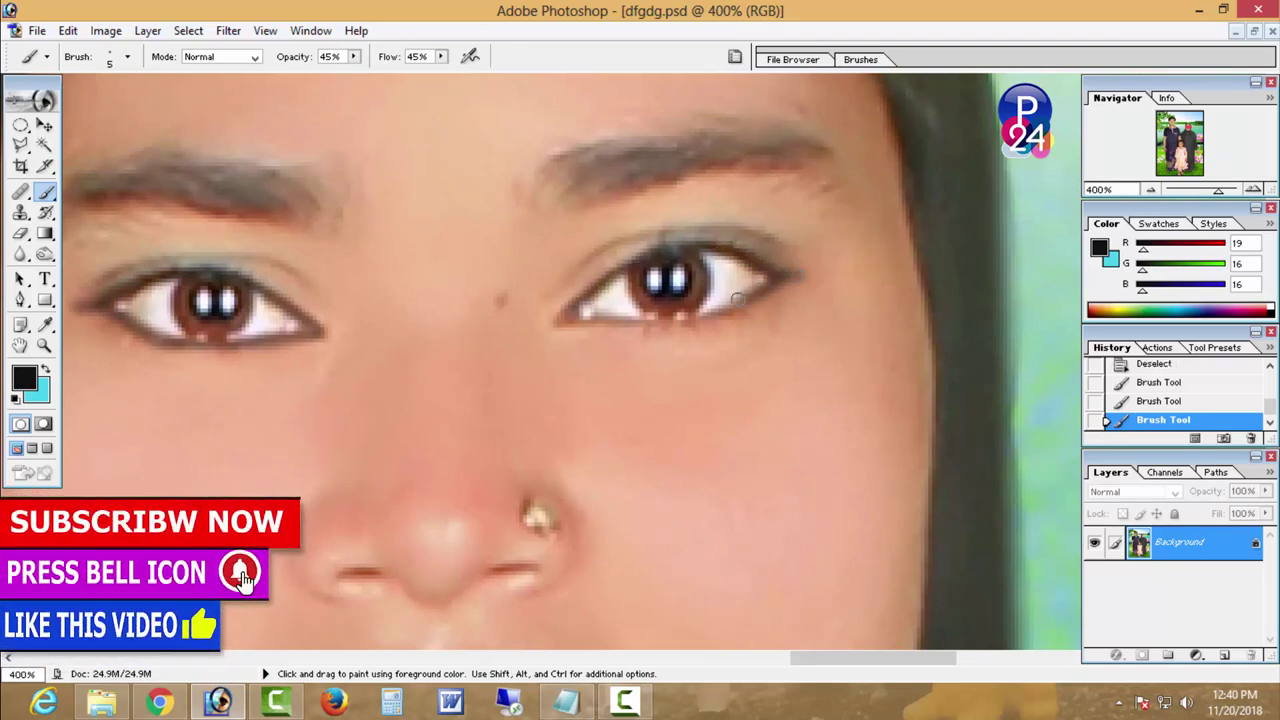
# - Zoom out so the whole family photo is visible
pyautogui.keyDown('alt'); pyautogui.click(720, 350); pyautogui.keyUp('alt')
pyautogui.keyDown('alt'); pyautogui.click(690, 390); pyautogui.keyUp('alt')
pyautogui.keyDown('alt'); pyautogui.click(665, 415); pyautogui.keyUp('alt')
pyautogui.keyDown('alt'); pyautogui.click(655, 421); pyautogui.keyUp('alt')
pyautogui.keyDown('alt'); pyautogui.click(655, 421); pyautogui.keyUp('alt')
pyautogui.keyDown('alt'); pyautogui.click(655, 421); pyautogui.keyUp('alt')
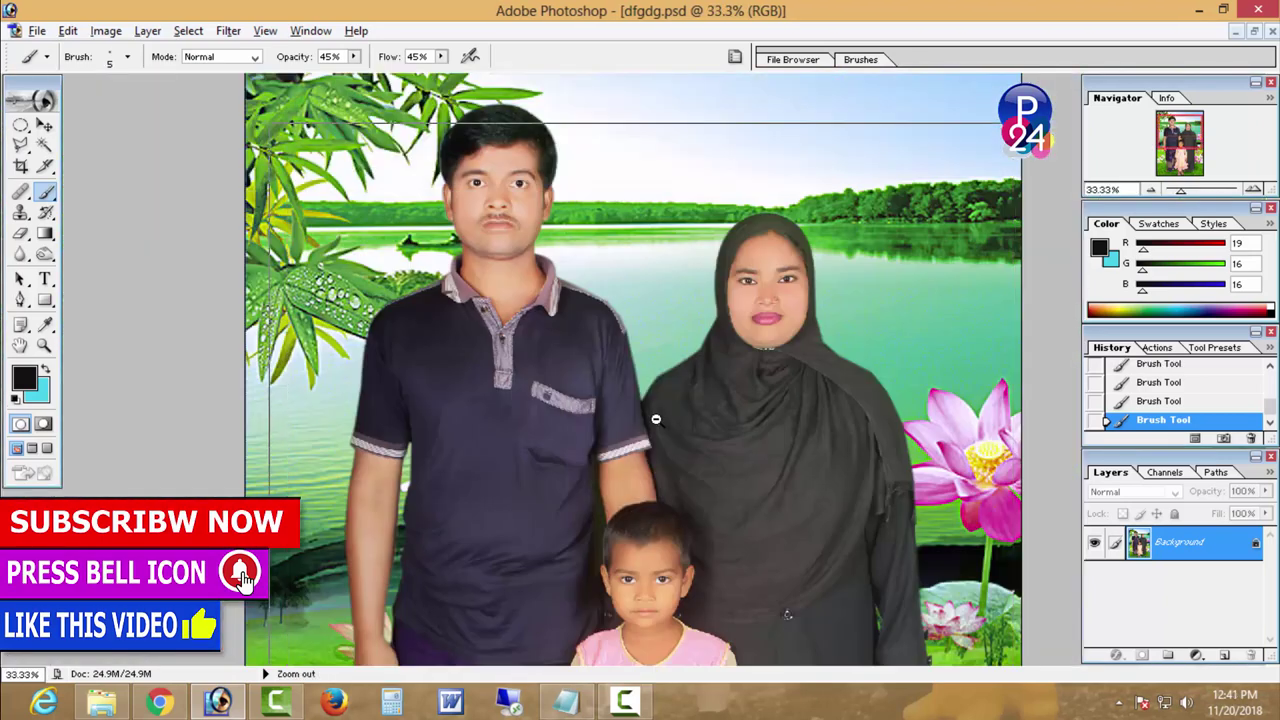
pyautogui.keyDown('alt'); pyautogui.click(655, 418); pyautogui.keyUp('alt')
pyautogui.keyDown('alt'); pyautogui.click(655, 418); pyautogui.keyUp('alt')
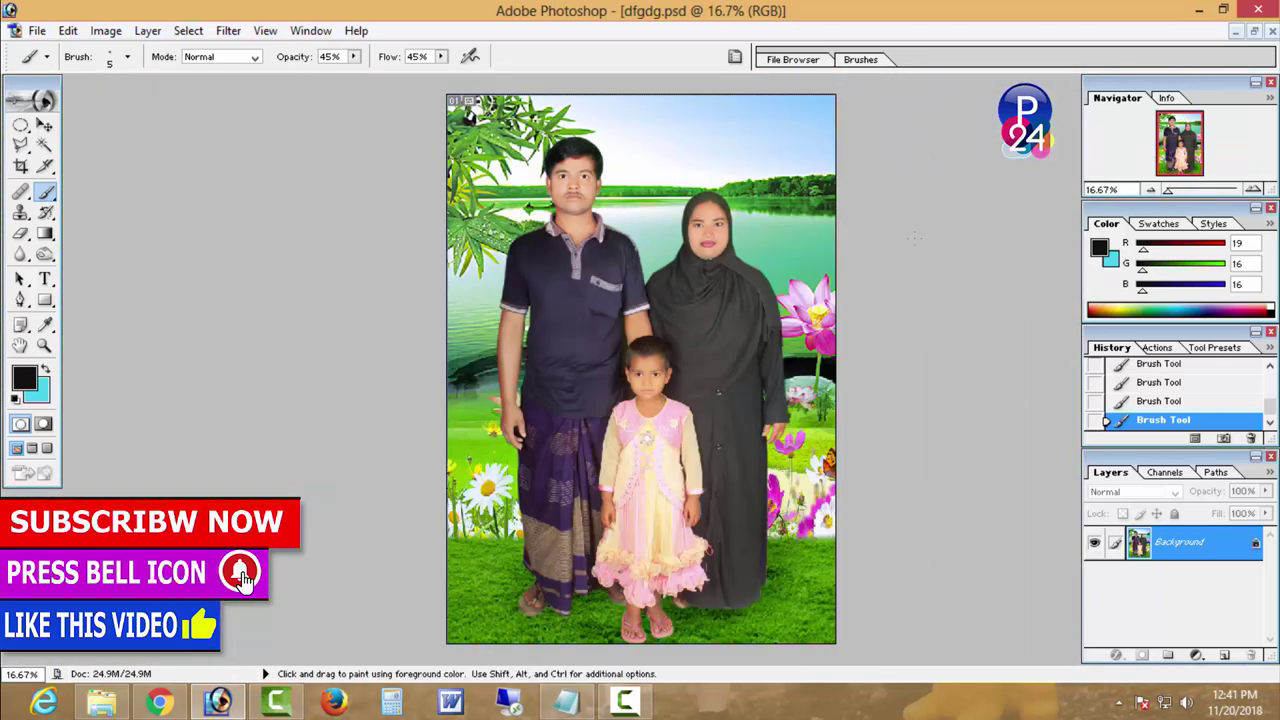
# - Raise the Blue channel's midtones in Curves across the whole photo
pyautogui.click(106, 30)
pyautogui.moveTo(148, 79)
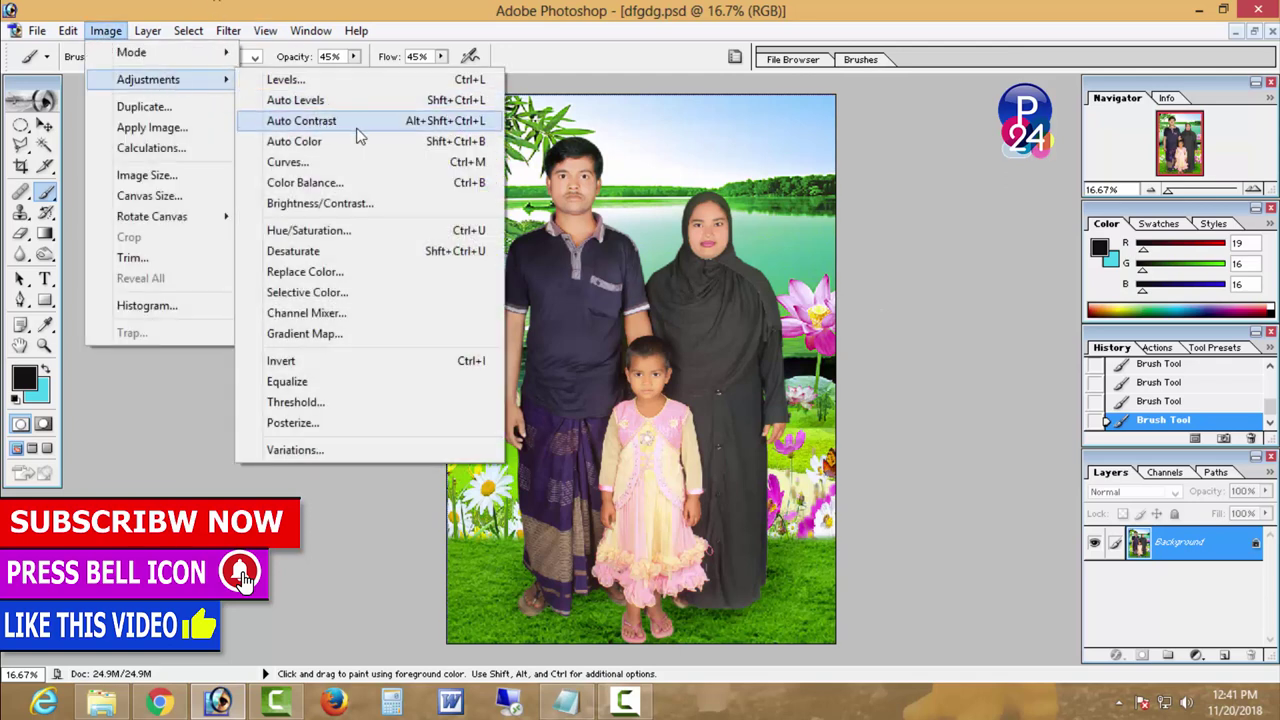
pyautogui.click(418, 161)
pyautogui.click(1030, 248)
pyautogui.click(1040, 305)
pyautogui.moveTo(1035, 349); pyautogui.dragTo(1028, 343)
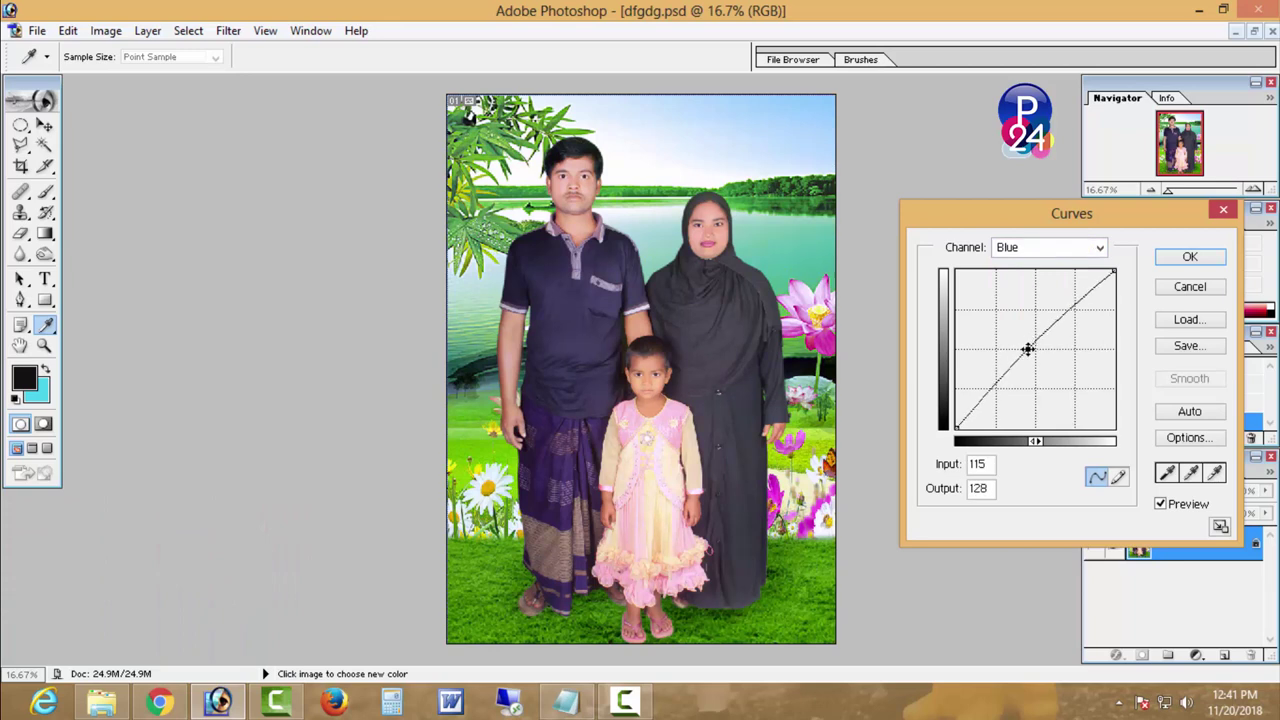
pyautogui.click(1190, 257)
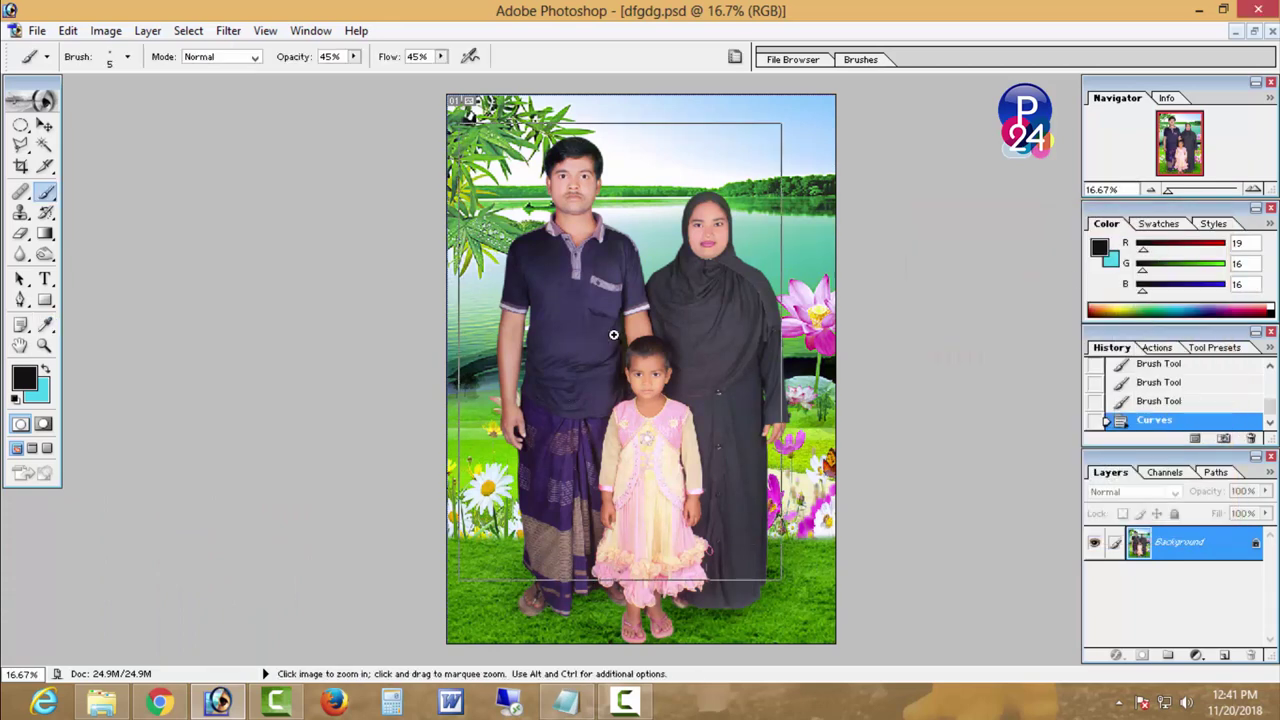
pyautogui.hotkey('ctrl', '+')
pyautogui.click(44, 145)
# - Magic Wand-select the girl's face and feather it by 15 pixels
pyautogui.scroll(-3, 640, 330)
pyautogui.click(645, 315)
pyautogui.rightClick(668, 318)
pyautogui.click(714, 473)
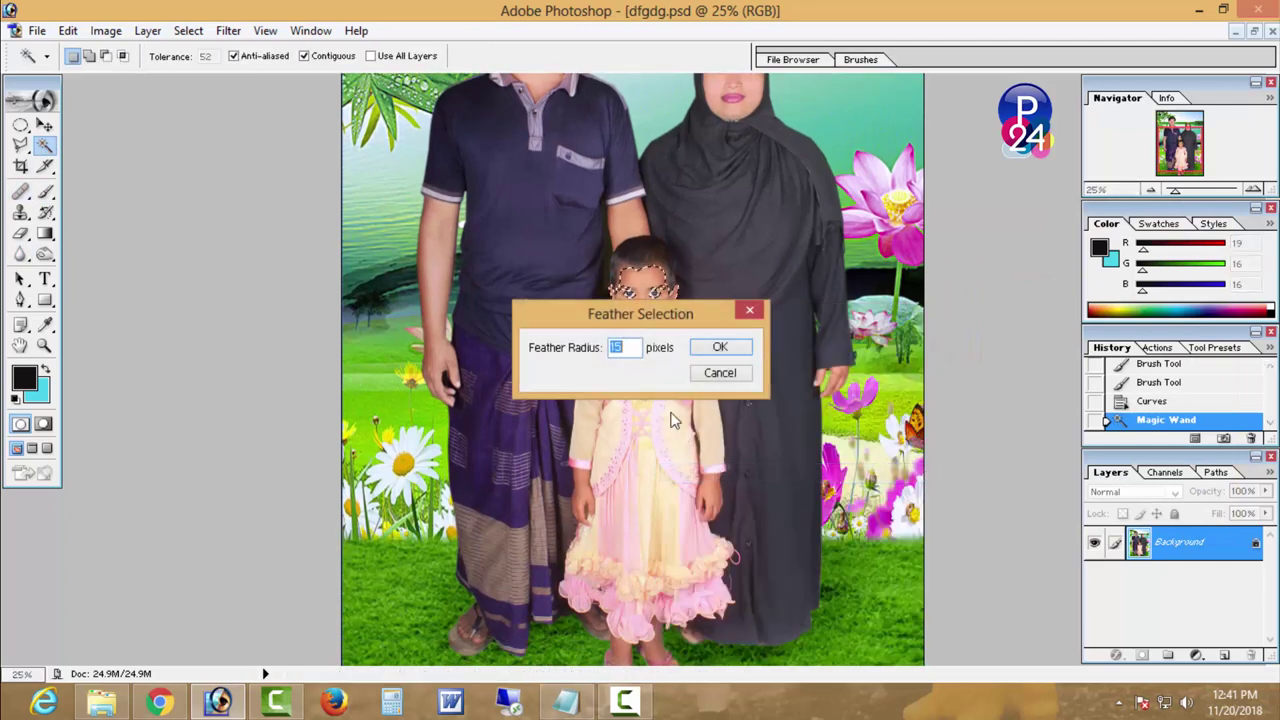
pyautogui.press('Return')
# - Lift the Blue curve on the girl's face from 116 to 128
pyautogui.click(105, 30)
pyautogui.moveTo(148, 79)
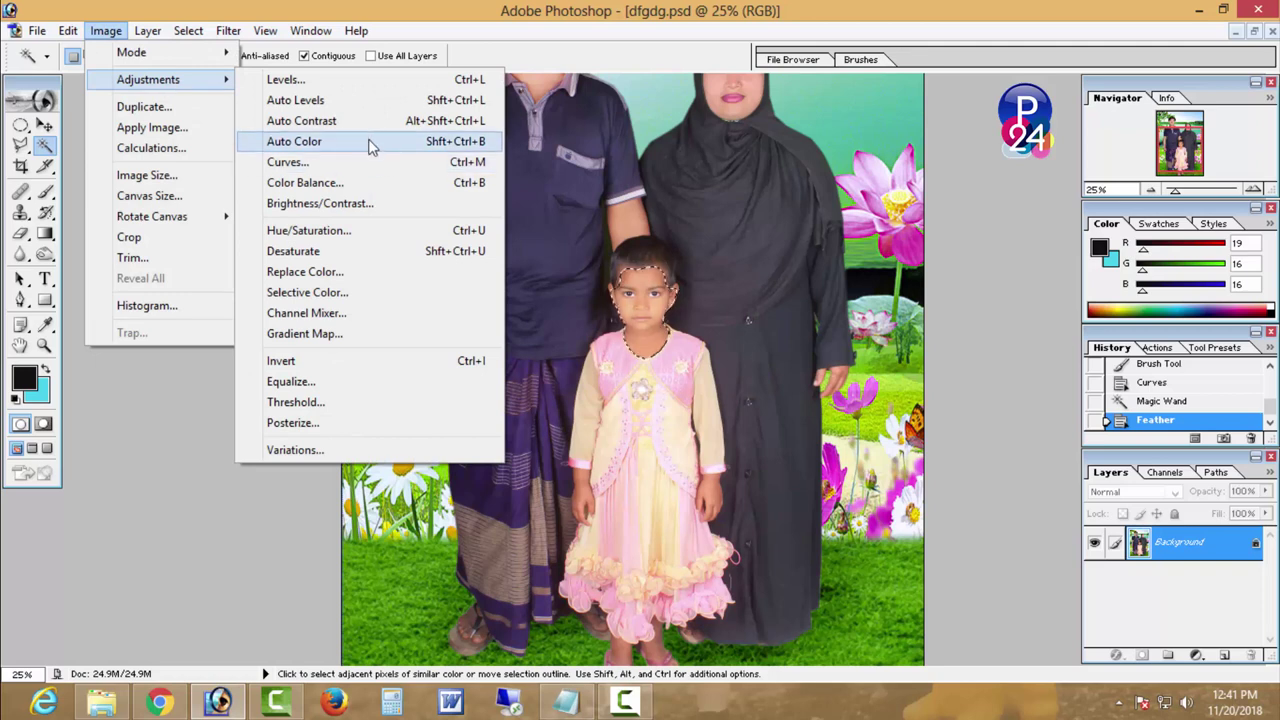
pyautogui.click(380, 165)
pyautogui.click(1099, 247)
pyautogui.click(1010, 286)
pyautogui.click(1027, 348)
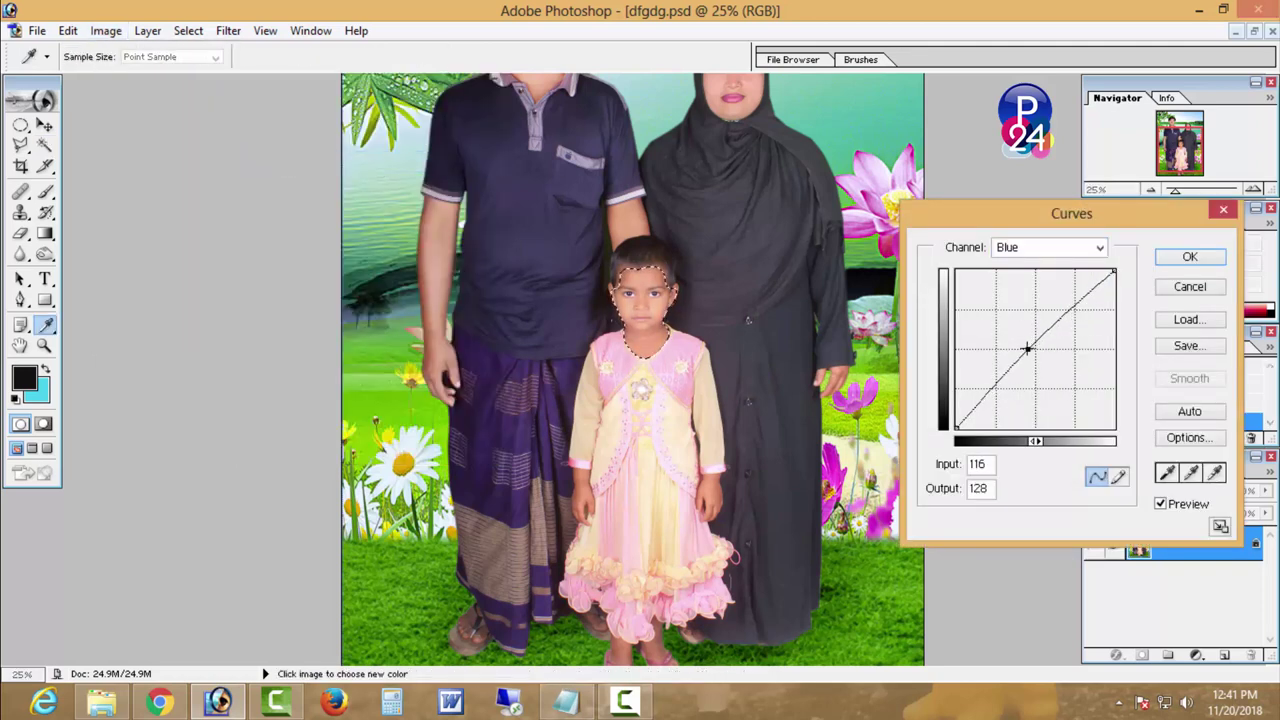
pyautogui.click(1189, 257)
# - Deselect the face, then Magic Wand-select the girl's dress
pyautogui.rightClick(597, 251)
pyautogui.click(717, 374)
pyautogui.click(661, 410)
pyautogui.keyDown('shift'); pyautogui.click(695, 400); pyautogui.keyUp('shift')
pyautogui.rightClick(742, 316)
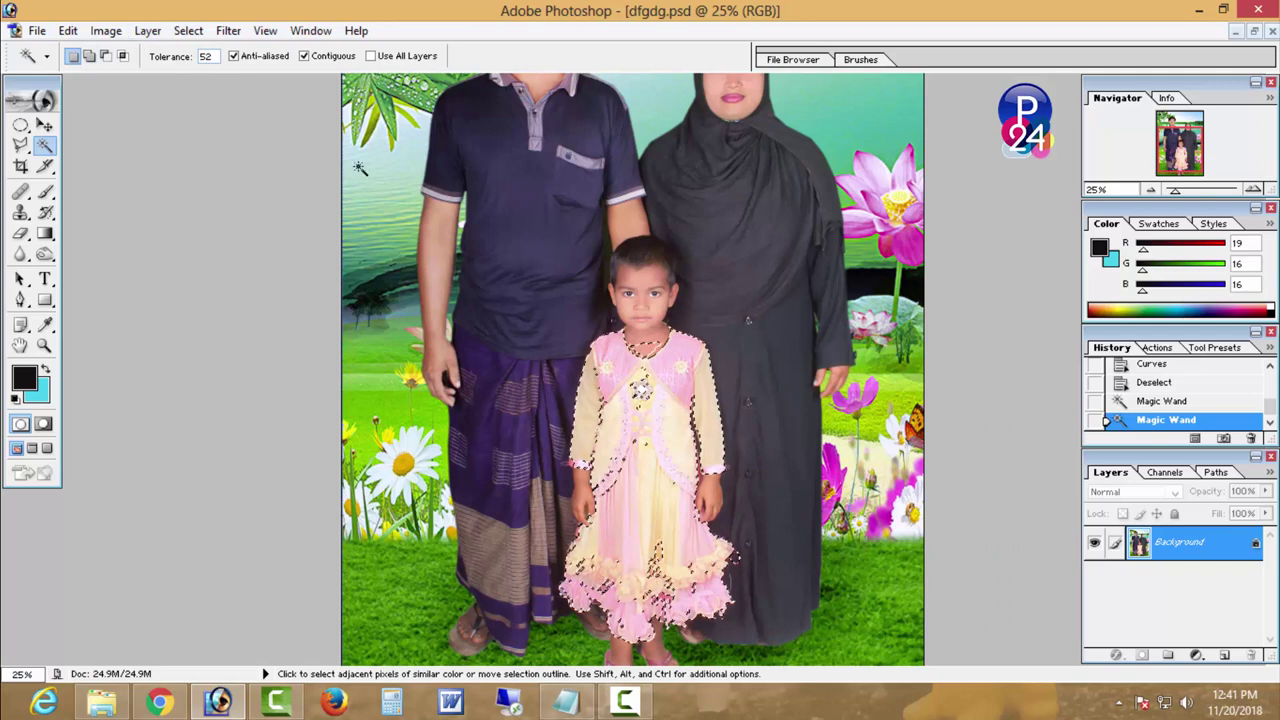
# - Feather the dress selection and try a Blue curve on it, then cancel
pyautogui.rightClick(543, 201)
pyautogui.click(592, 370)
pyautogui.click(105, 30)
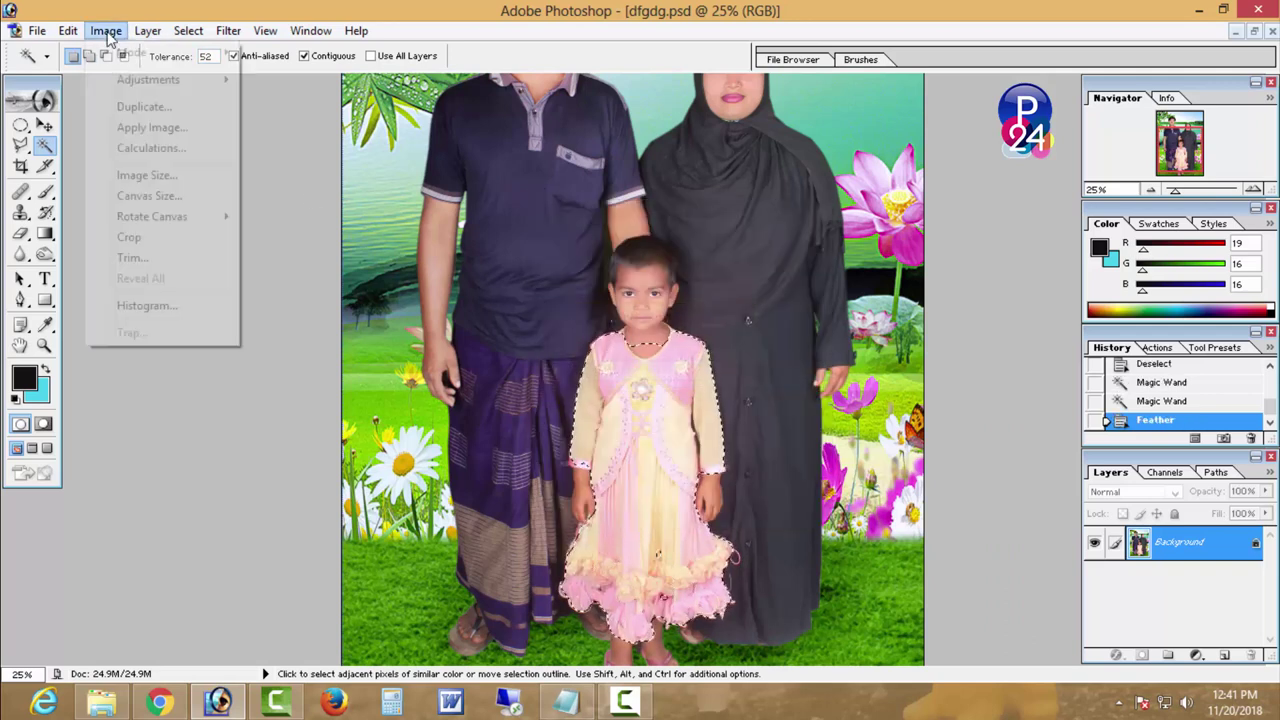
pyautogui.click(370, 172)
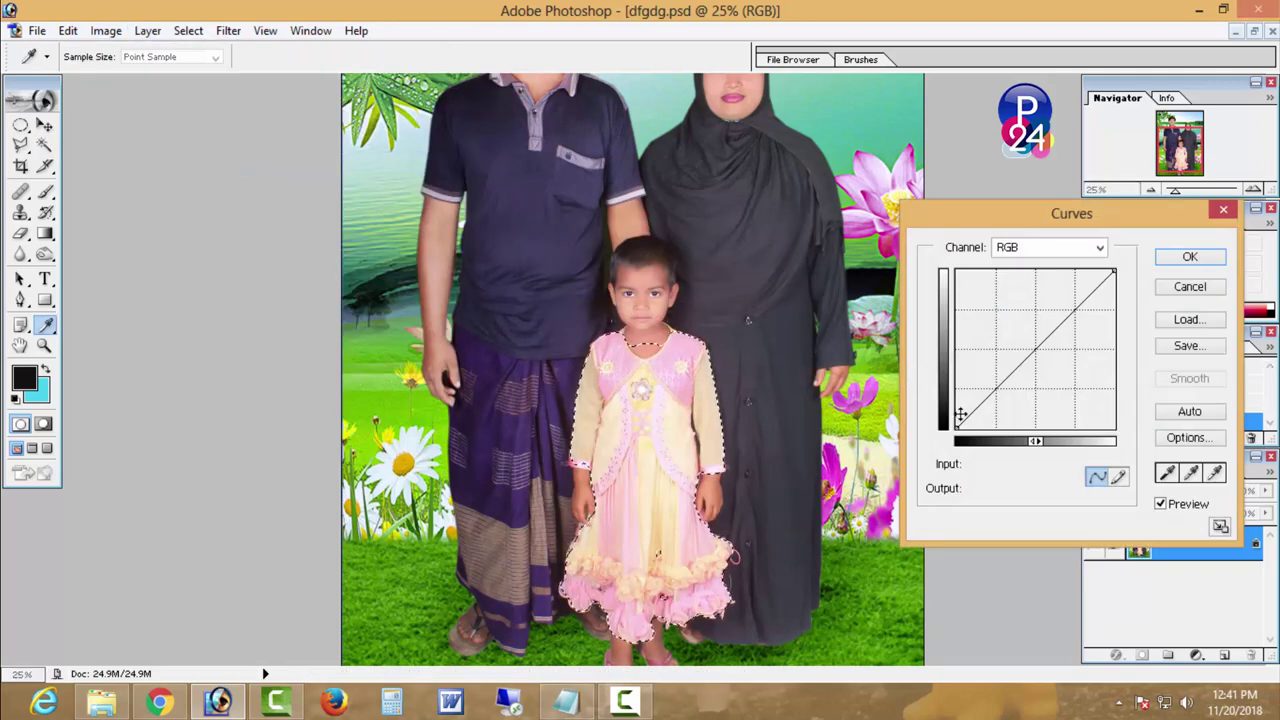
pyautogui.click(1031, 370)
pyautogui.click(1043, 247)
pyautogui.click(1020, 249)
pyautogui.click(1020, 249)
pyautogui.click(1000, 318)
pyautogui.moveTo(1022, 358); pyautogui.dragTo(1022, 343)
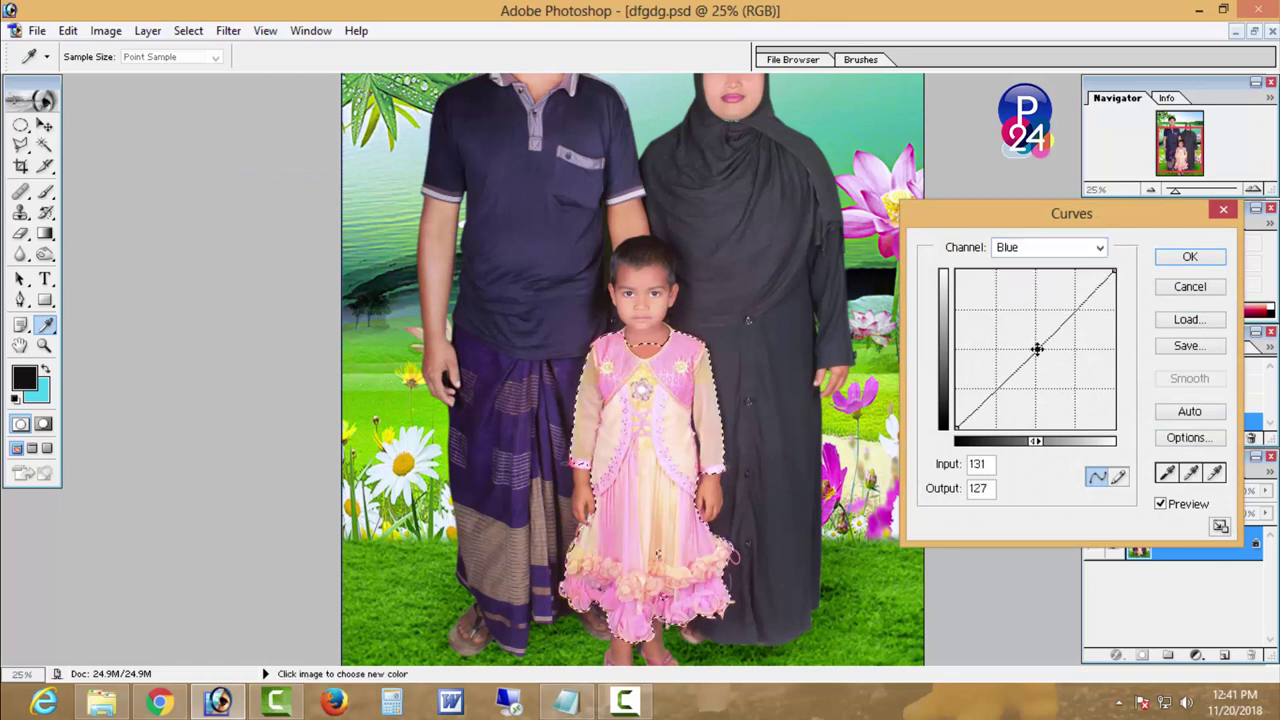
pyautogui.click(1182, 288)
# - Reselect the dress and set Brightness/Contrast to about -19 brightness, +34 contrast
pyautogui.click(670, 345)
pyautogui.hotkey('ctrl', 'z')
pyautogui.click(672, 348)
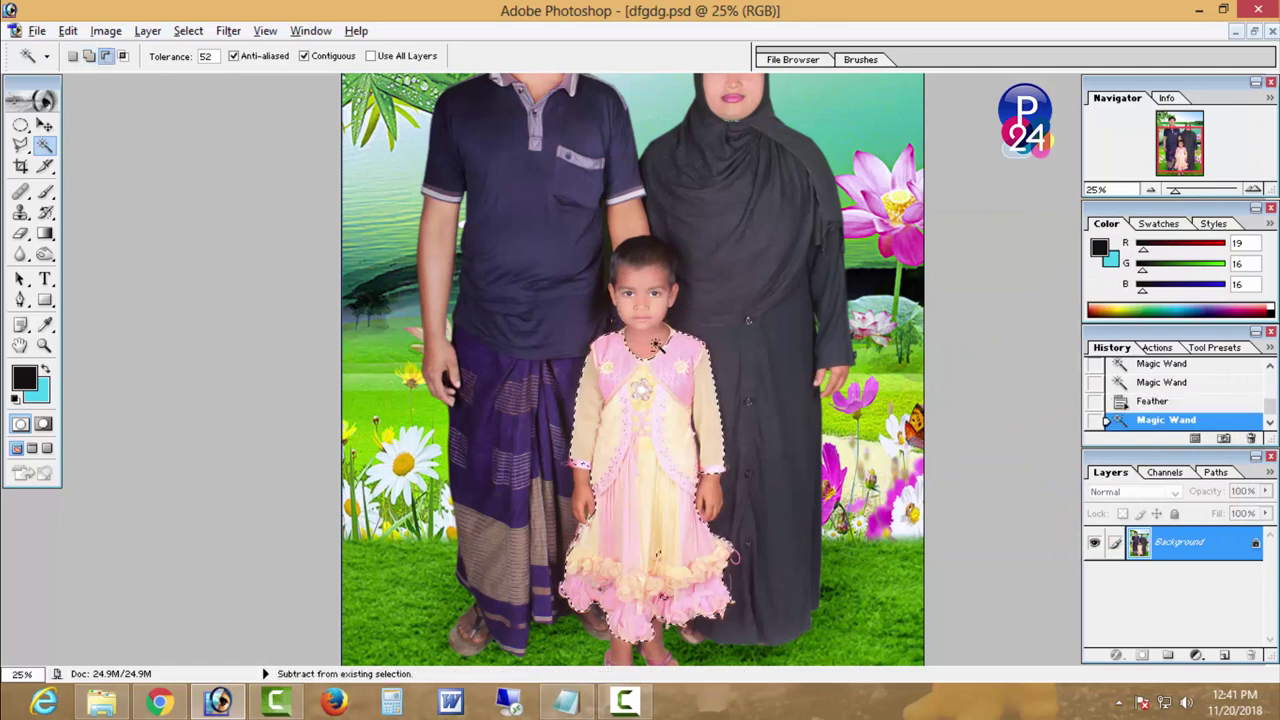
pyautogui.click(105, 30)
pyautogui.moveTo(148, 79)
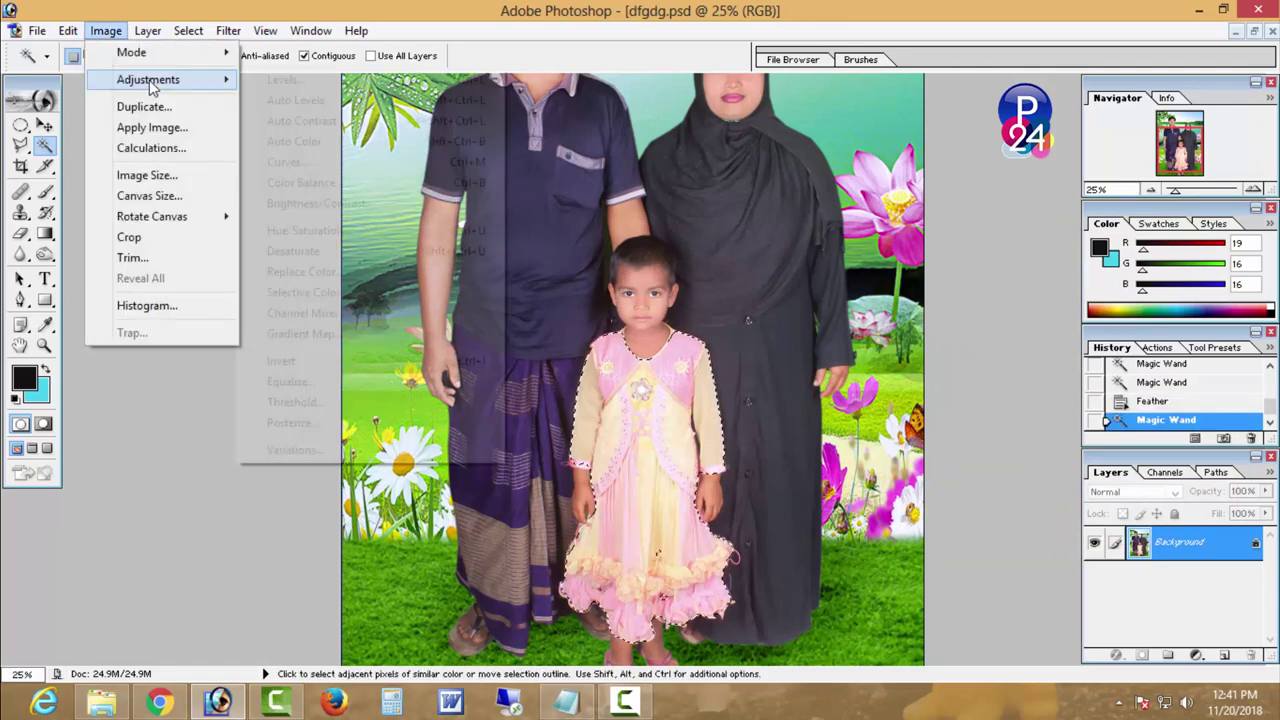
pyautogui.click(395, 205)
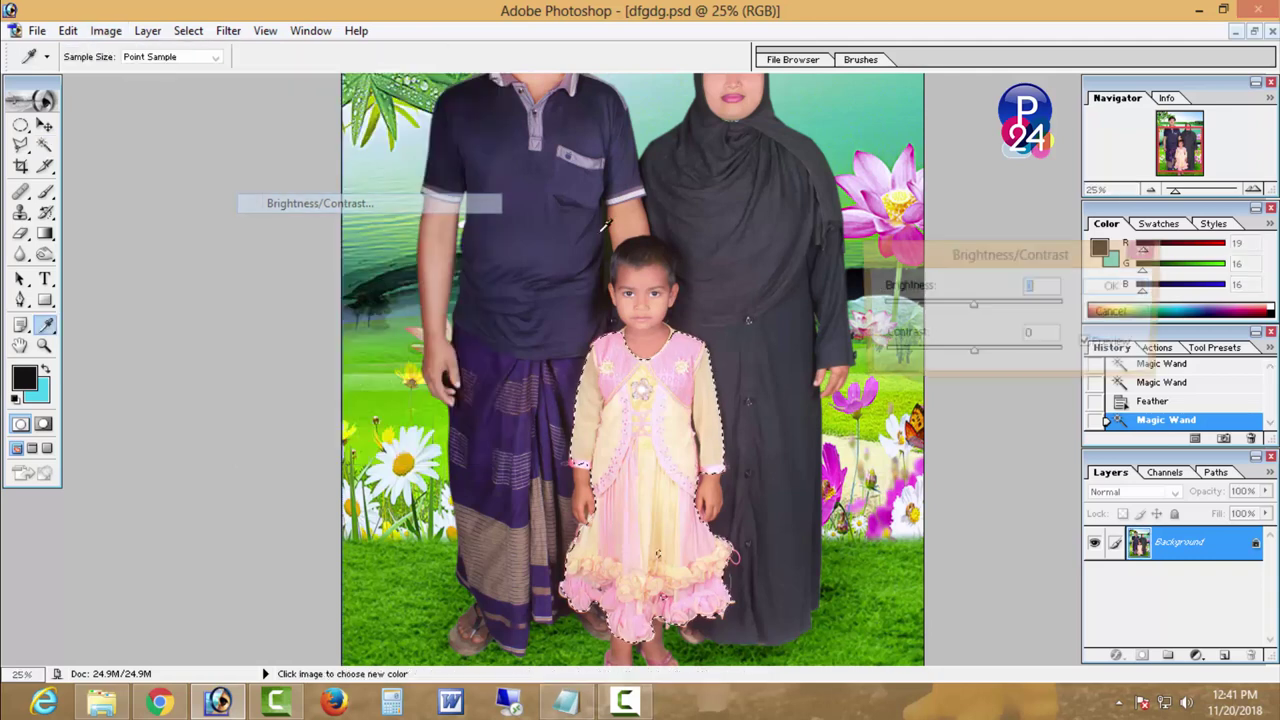
pyautogui.moveTo(960, 307); pyautogui.dragTo(947, 305)
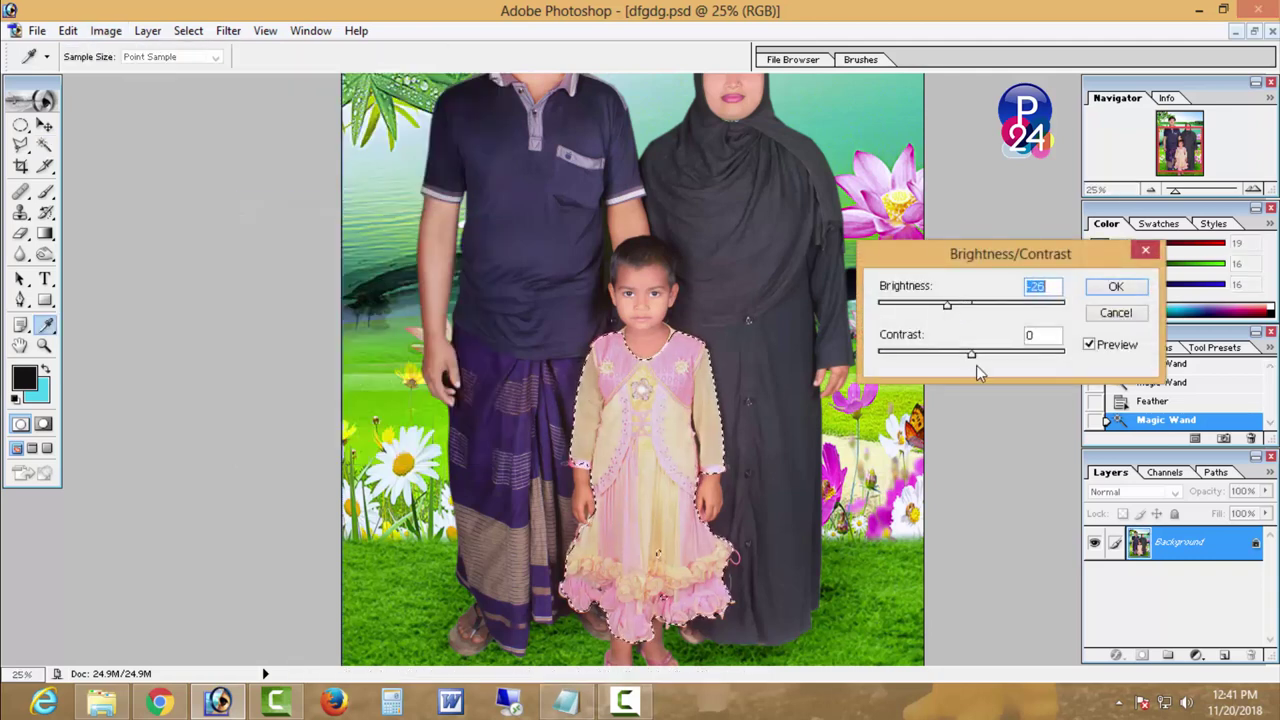
pyautogui.moveTo(985, 362); pyautogui.dragTo(997, 358)
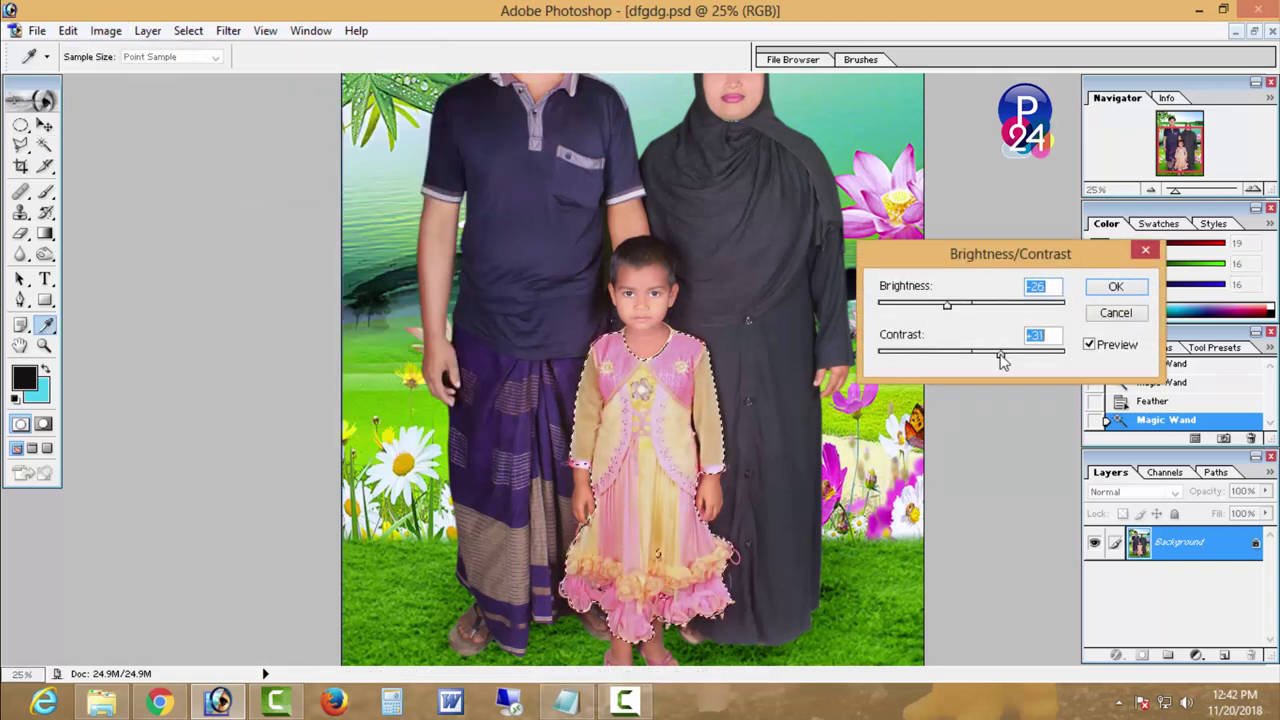
pyautogui.moveTo(950, 305); pyautogui.dragTo(960, 312)
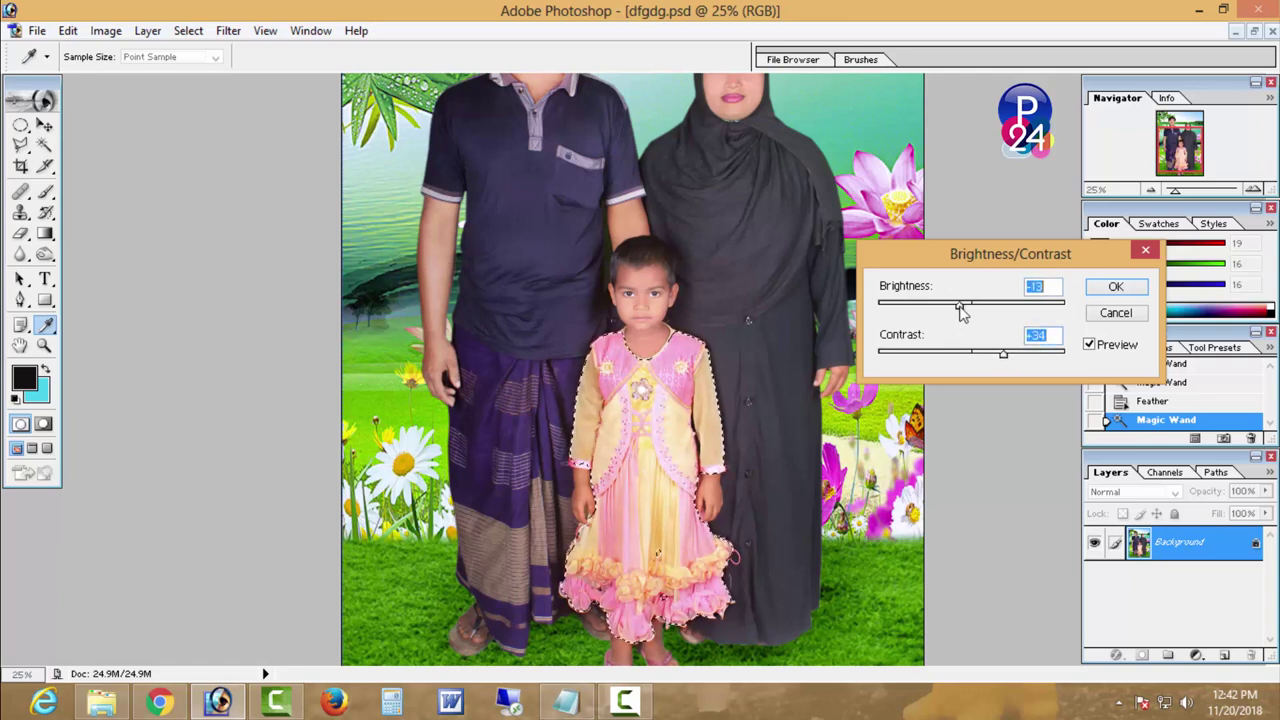
pyautogui.click(1116, 288)
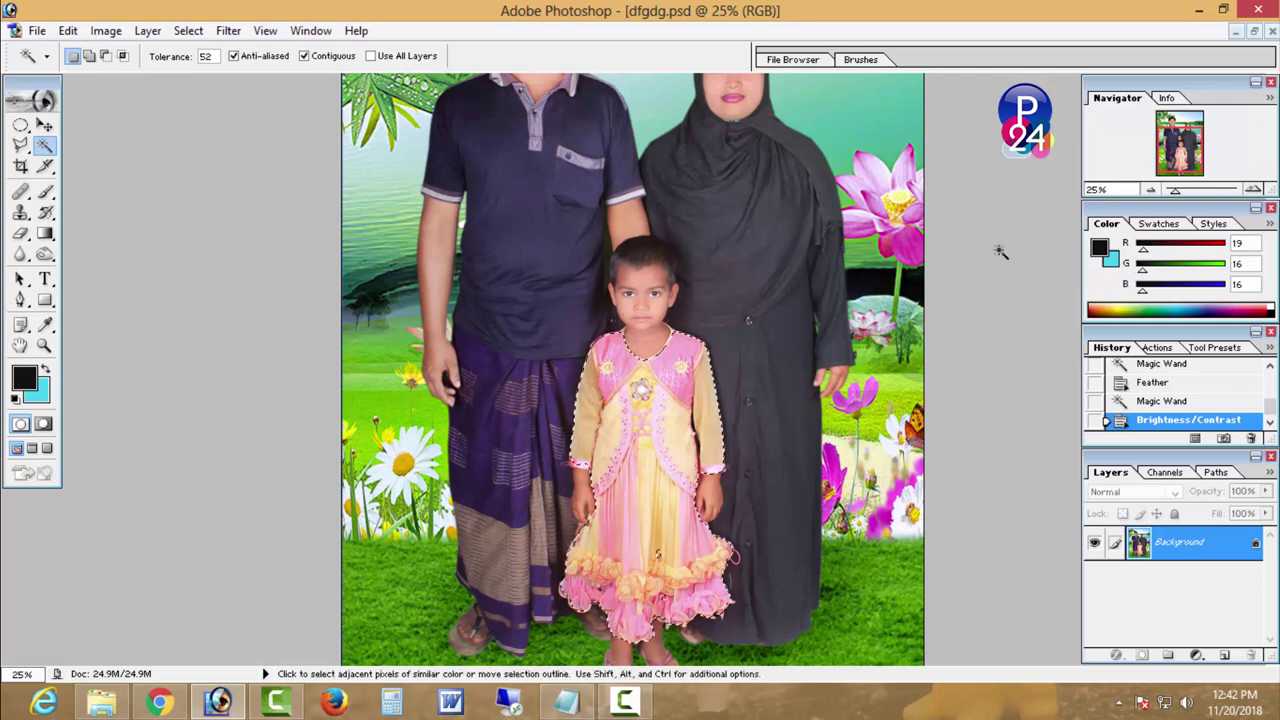
# - Lift the dress's Blue curve (106→148), then select the man's clothes
pyautogui.click(108, 32)
pyautogui.moveTo(148, 80)
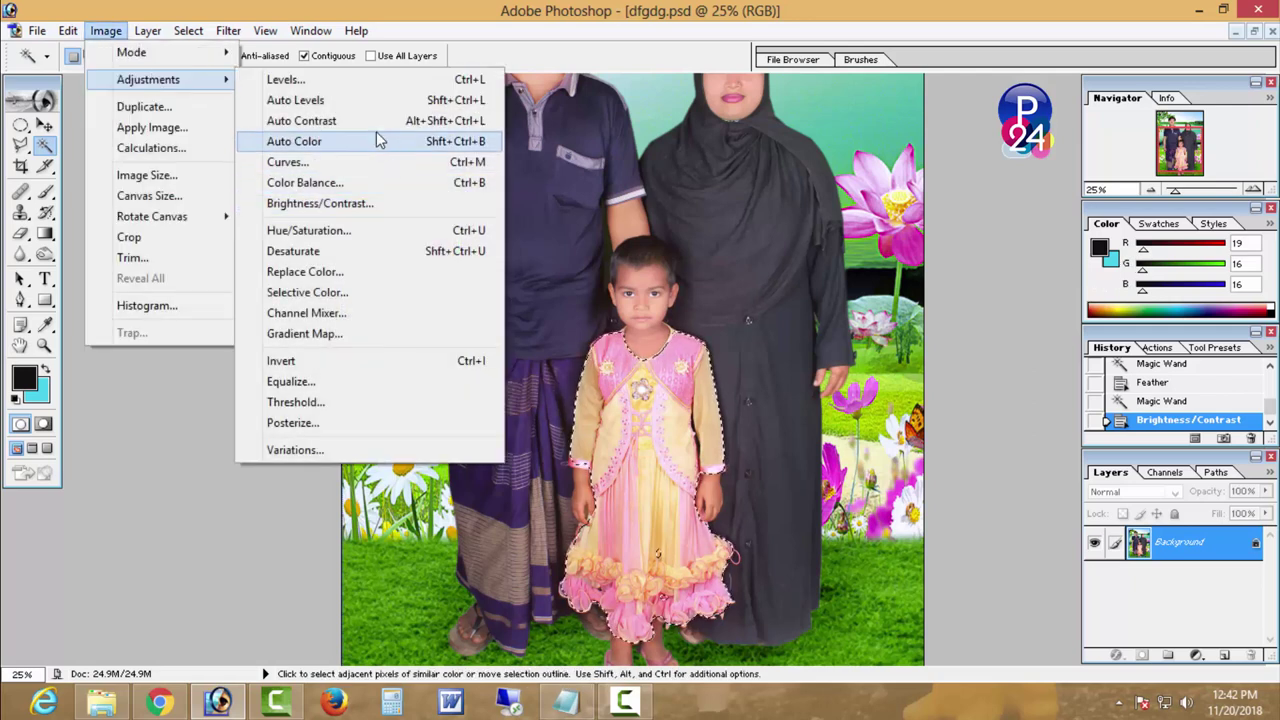
pyautogui.click(290, 162)
pyautogui.click(1098, 247)
pyautogui.click(1057, 317)
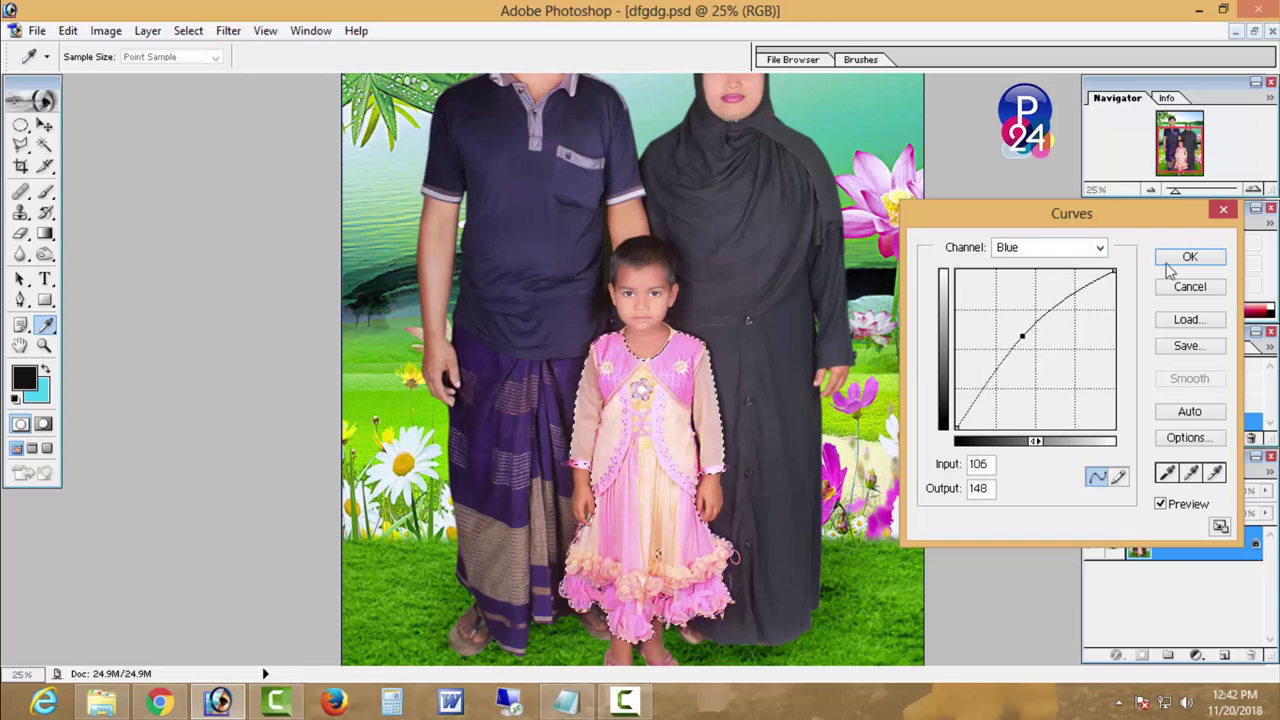
pyautogui.click(1167, 261)
pyautogui.keyDown('shift'); pyautogui.click(747, 320); pyautogui.keyUp('shift')
pyautogui.keyDown('shift'); pyautogui.click(511, 419); pyautogui.keyUp('shift')
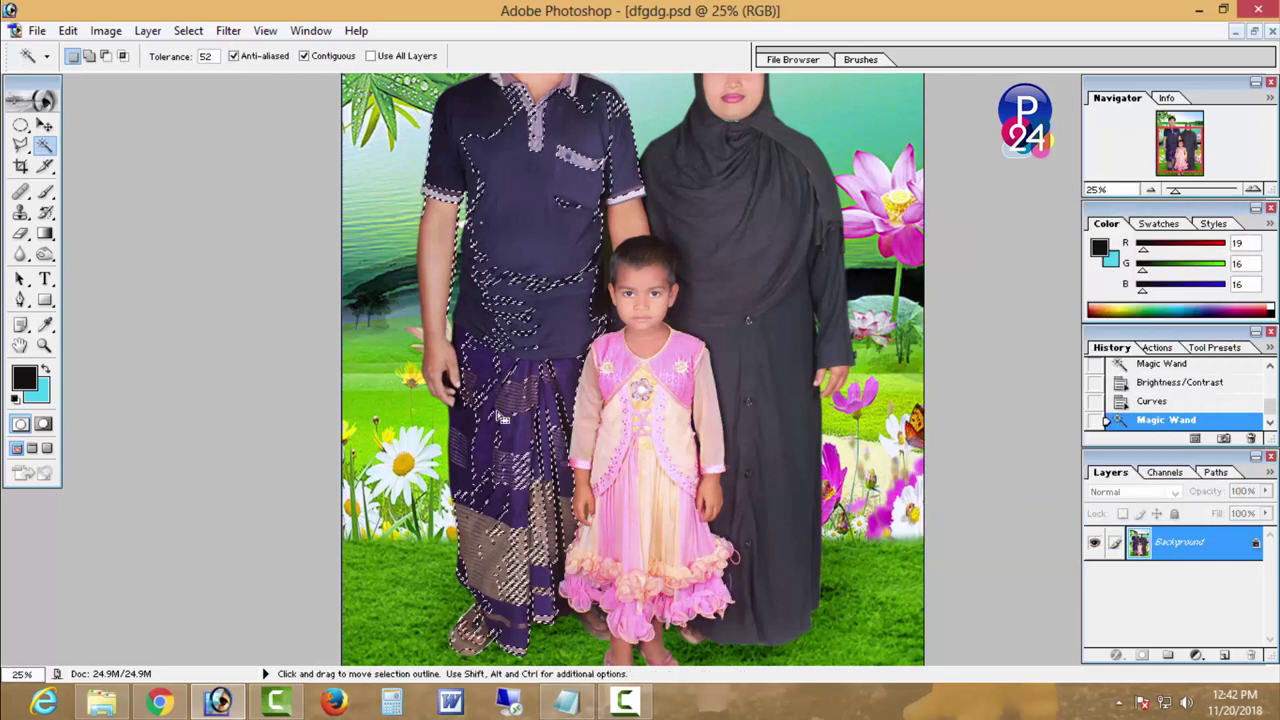
# - Feather the clothing selection and darken it with Curves (RGB 135→117, Red 131→115)
pyautogui.rightClick(755, 188)
pyautogui.click(830, 374)
pyautogui.scroll(1, 830, 380)
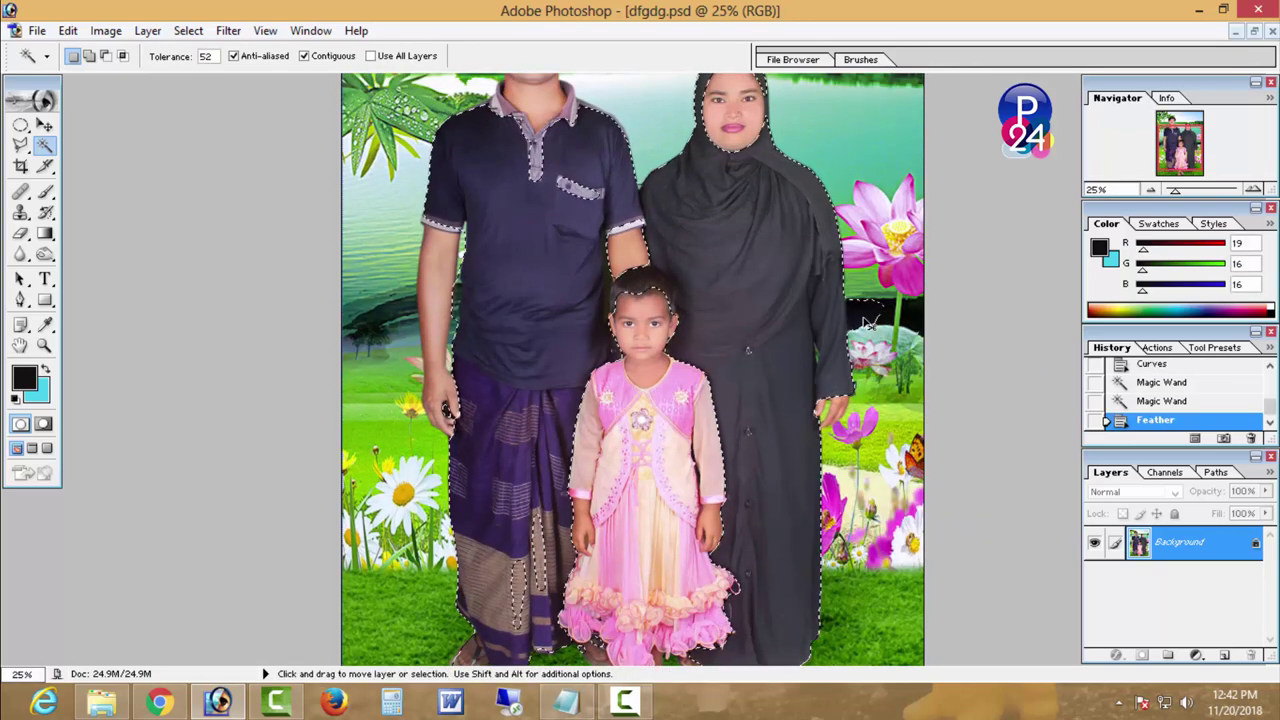
pyautogui.click(104, 31)
pyautogui.moveTo(148, 79)
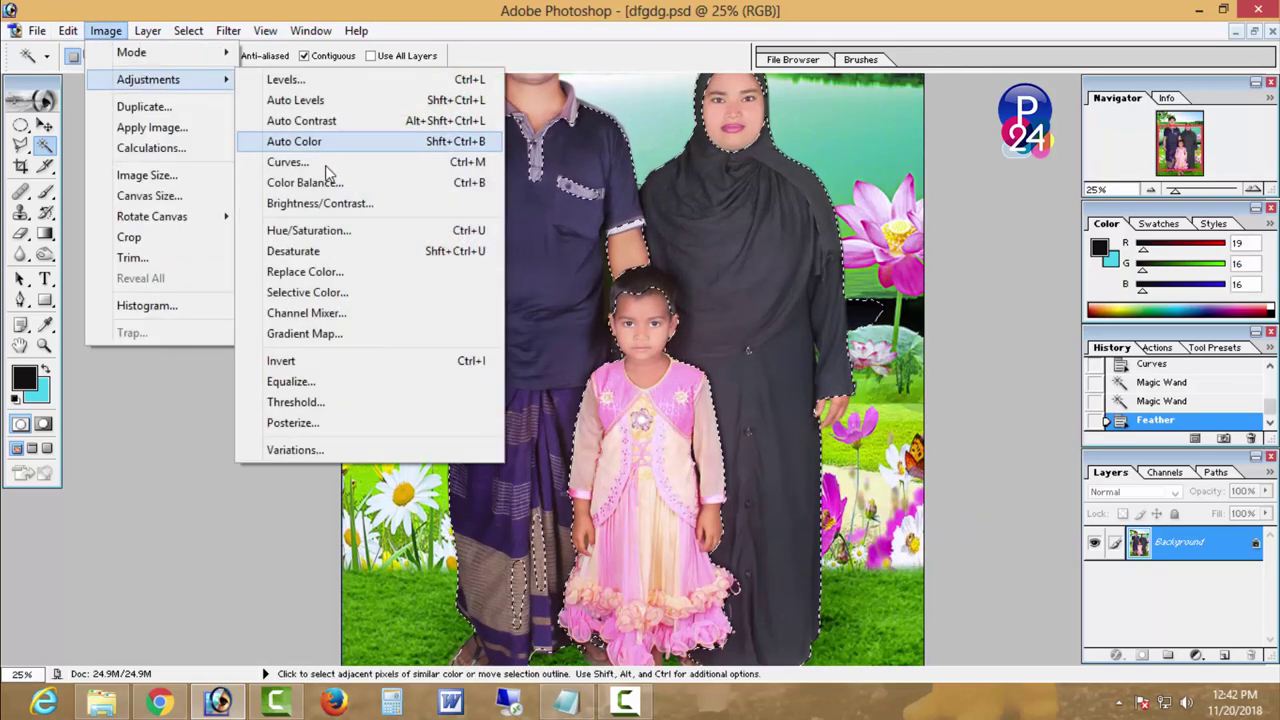
pyautogui.click(288, 162)
pyautogui.moveTo(1033, 348); pyautogui.dragTo(1038, 355)
pyautogui.click(1050, 247)
pyautogui.click(1025, 296)
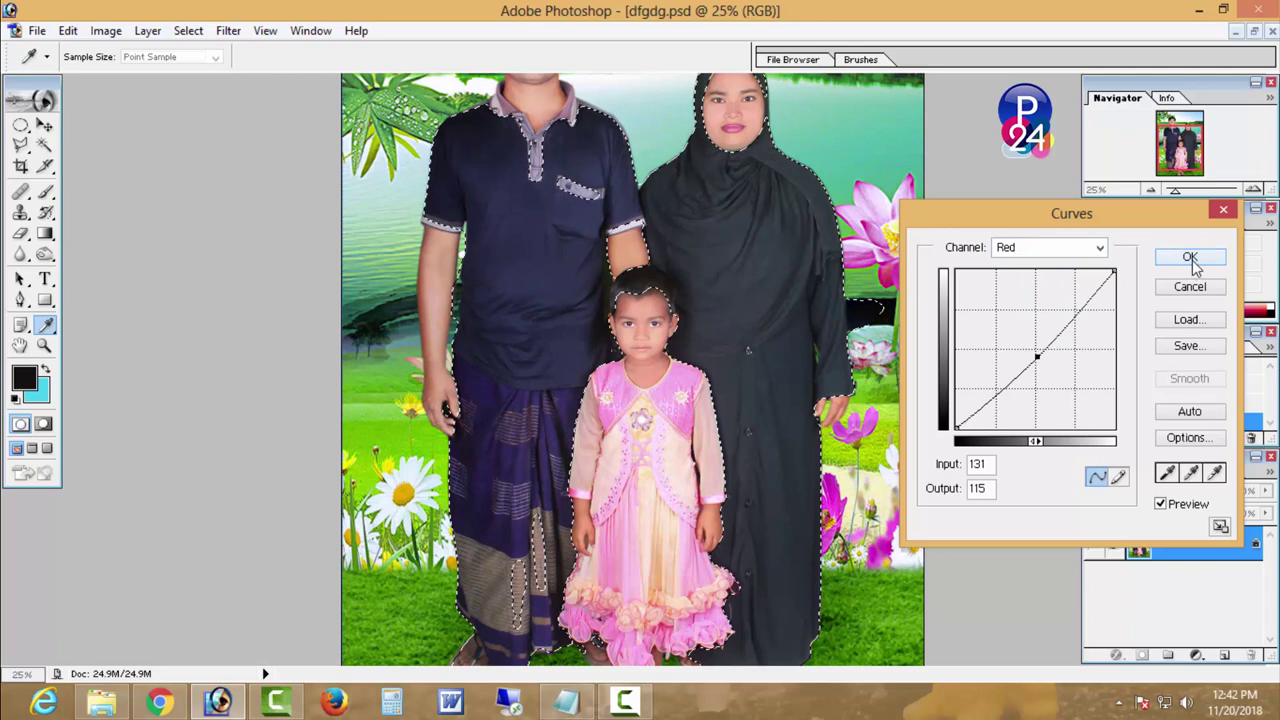
pyautogui.click(1190, 257)
# - Raise the clothing contrast to +13, then clear the selection
pyautogui.click(106, 30)
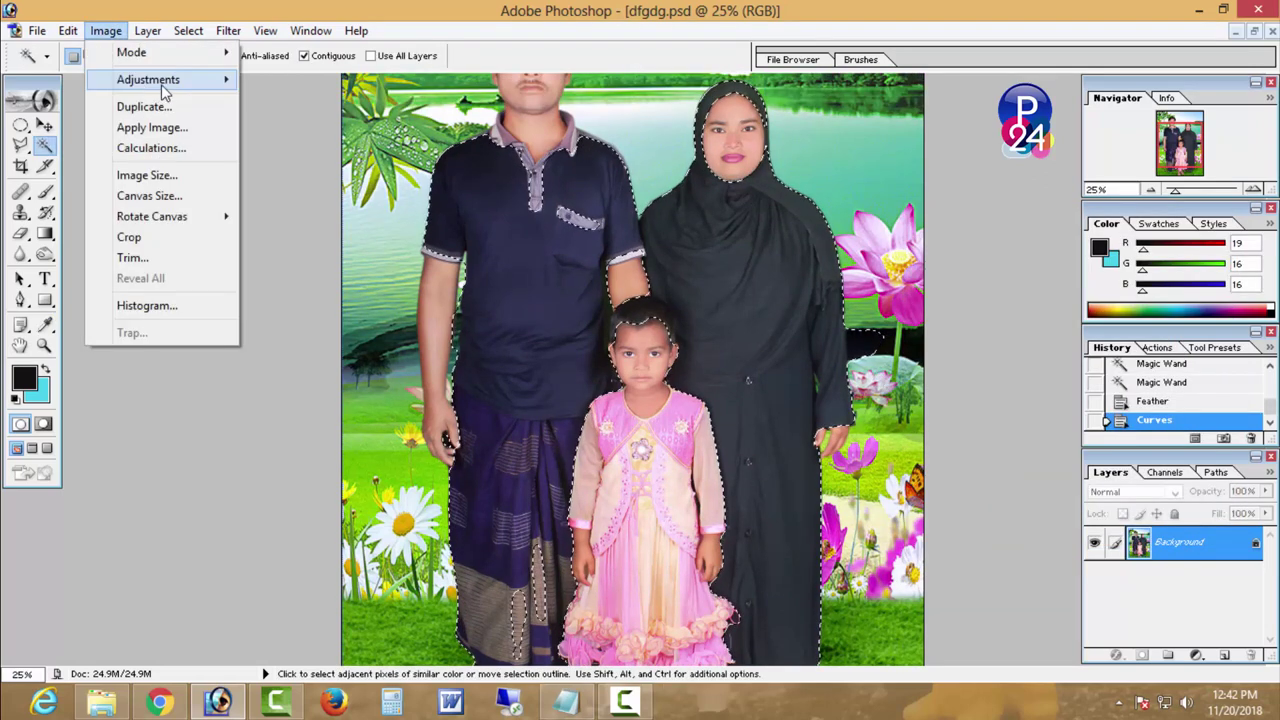
pyautogui.click(403, 204)
pyautogui.moveTo(972, 356); pyautogui.dragTo(985, 358)
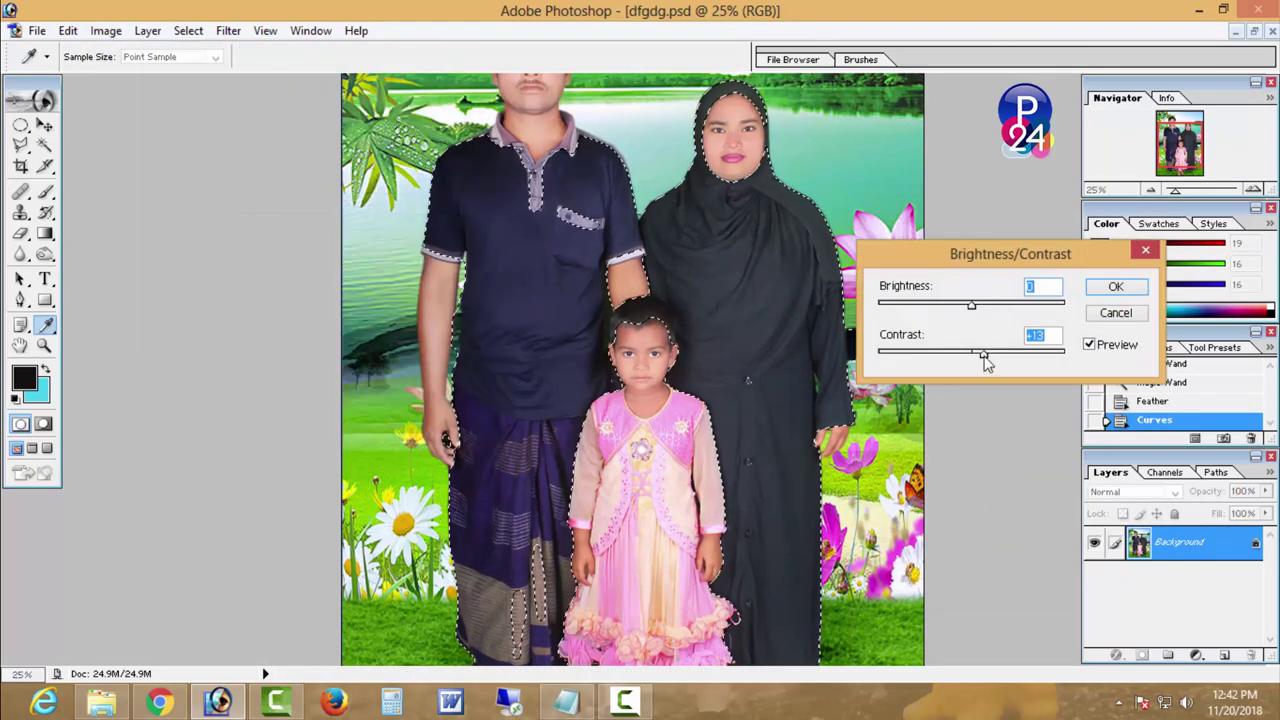
pyautogui.click(1116, 287)
pyautogui.rightClick(700, 300)
pyautogui.click(715, 314)
pyautogui.hotkey('ctrl', '-')
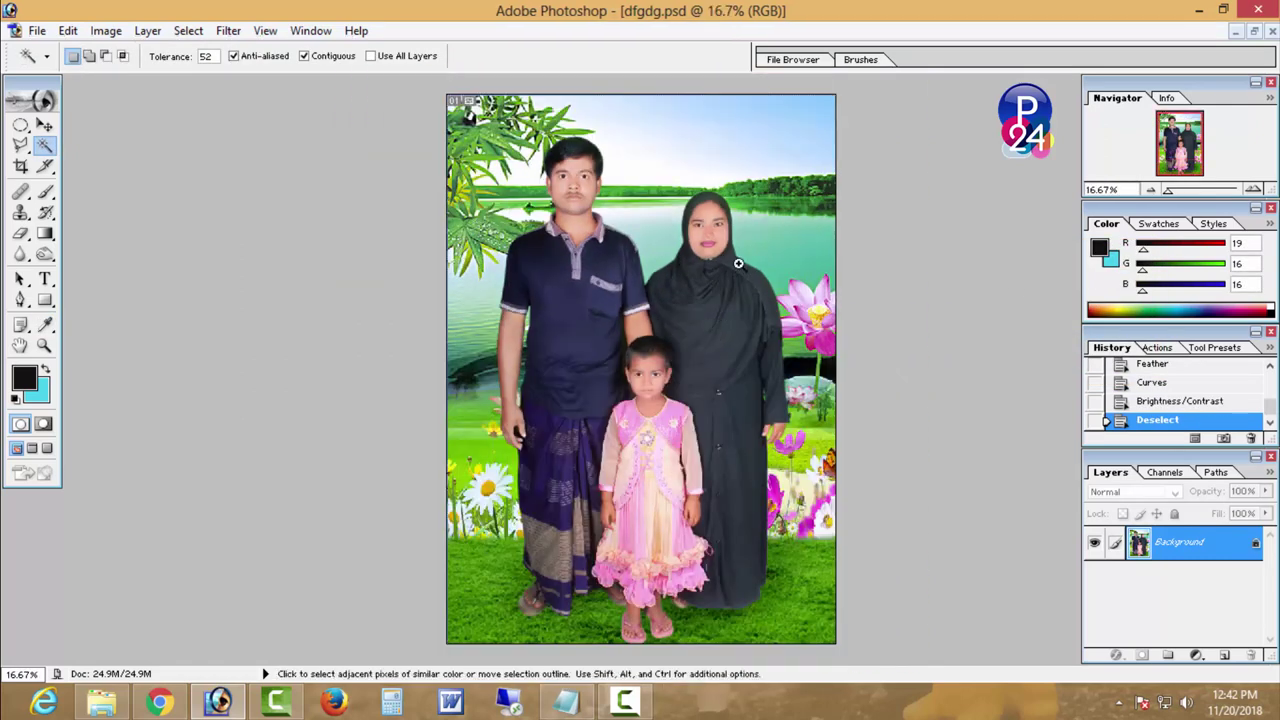
# - Magic Wand-select the woman's face and feather the selection
pyautogui.hotkey('ctrl', '+')
pyautogui.click(737, 253)
pyautogui.keyDown('shift'); pyautogui.click(750, 282); pyautogui.keyUp('shift')
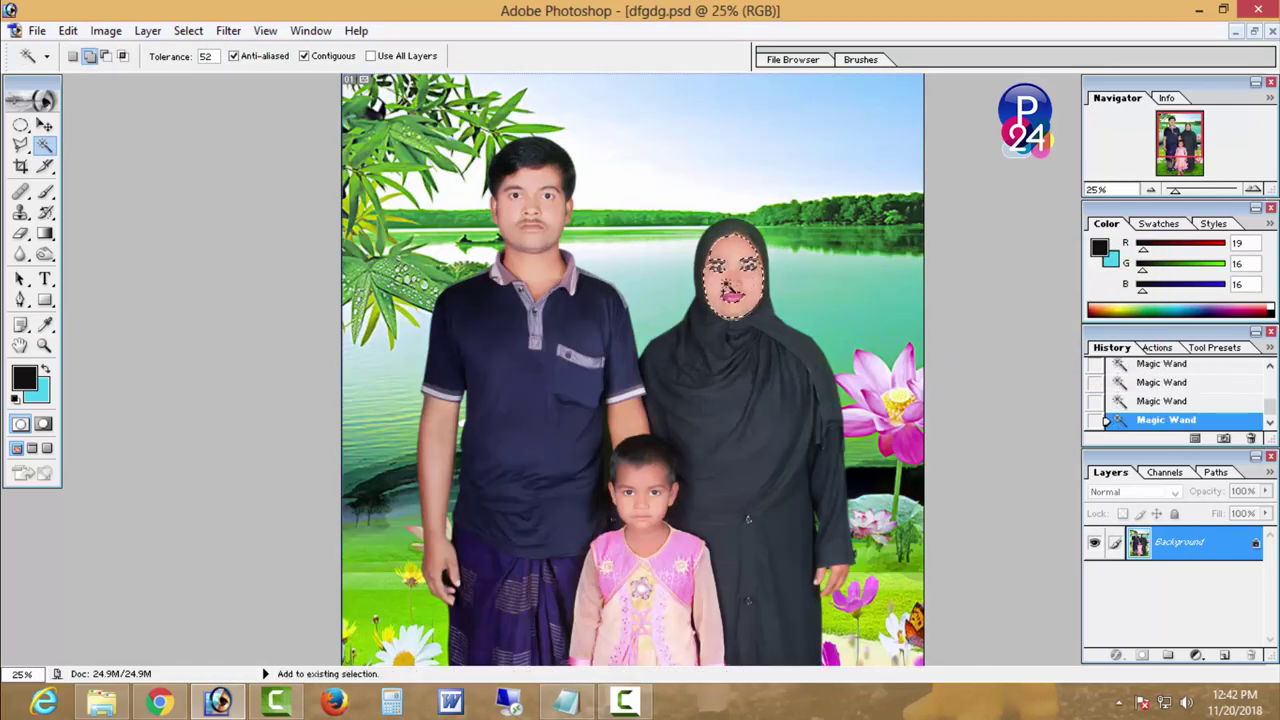
pyautogui.keyDown('shift'); pyautogui.click(728, 288); pyautogui.keyUp('shift')
pyautogui.rightClick(780, 246)
pyautogui.click(815, 417)
pyautogui.press('Return')
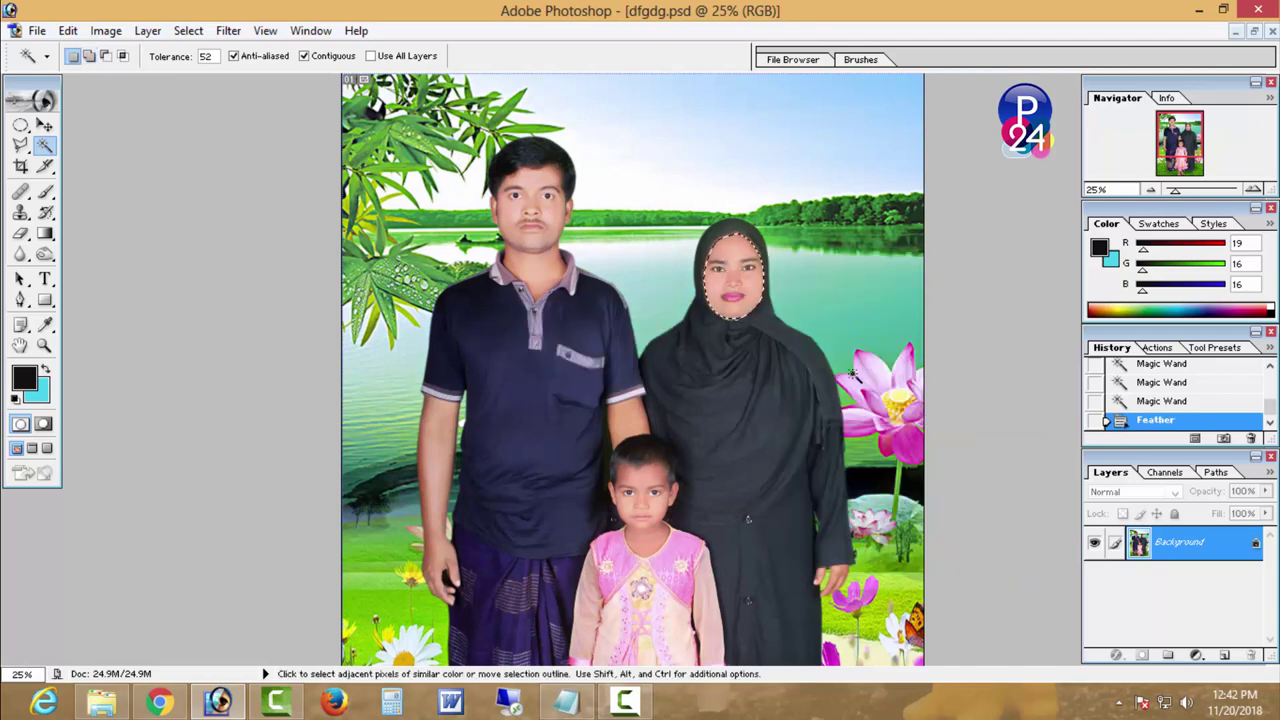
# - Brighten the woman's face with Curves (123→135) and clear the selection
pyautogui.click(118, 37)
pyautogui.moveTo(148, 79)
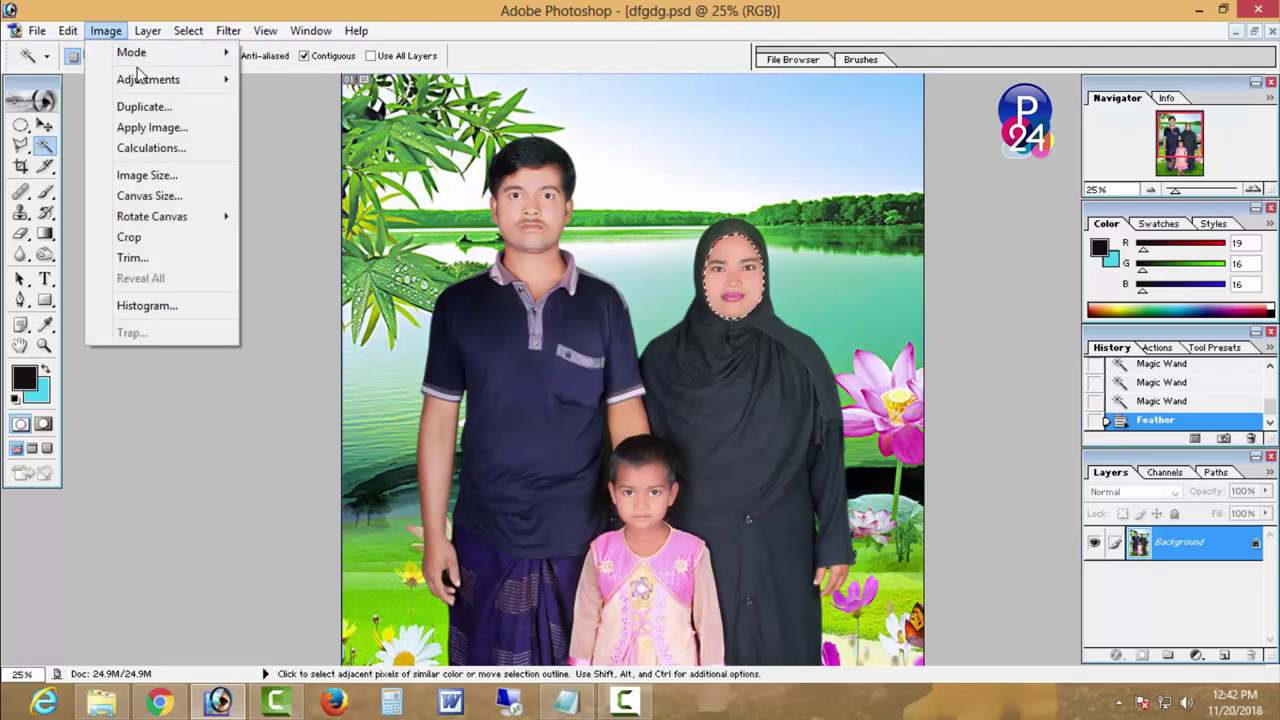
pyautogui.click(430, 161)
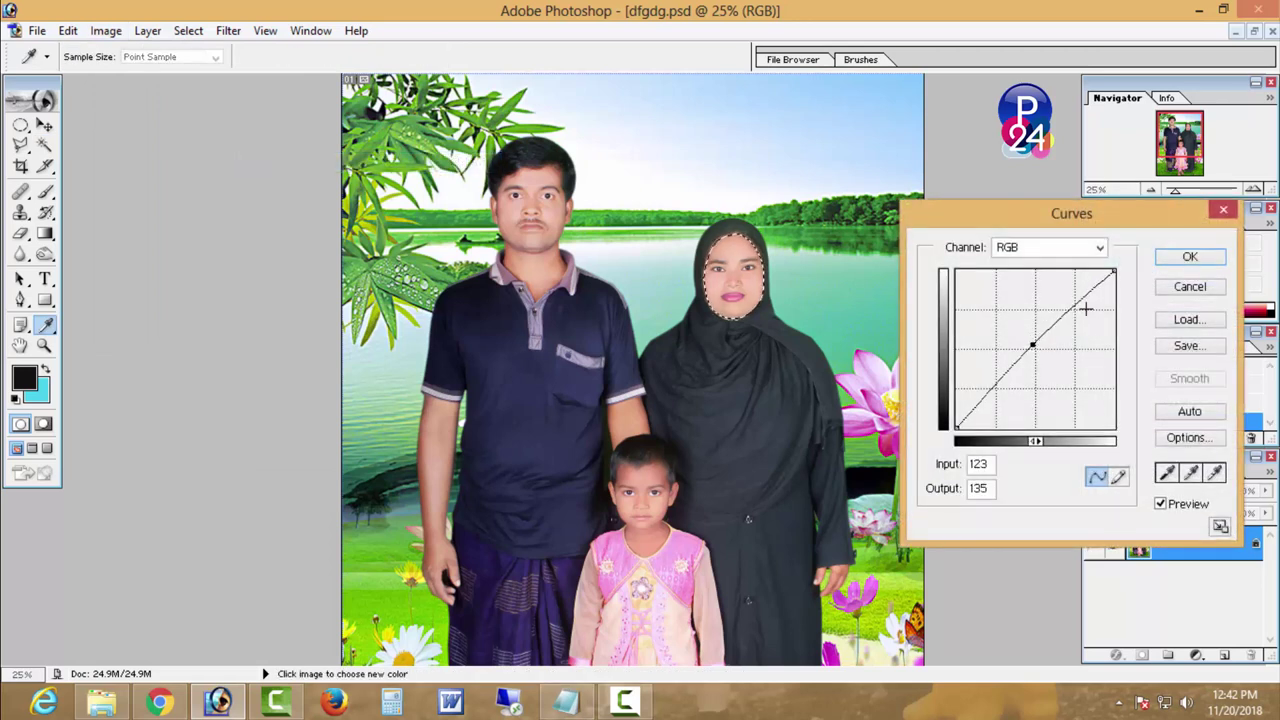
pyautogui.click(1190, 257)
pyautogui.rightClick(690, 210)
pyautogui.click(740, 338)
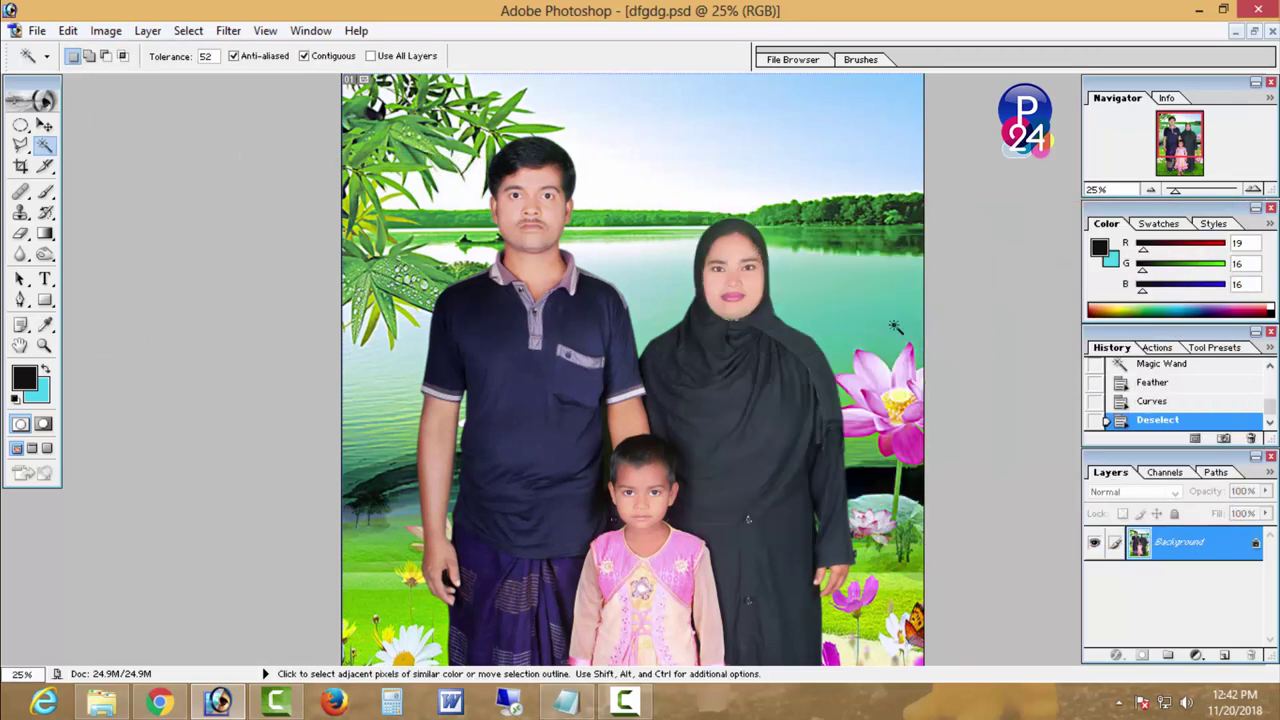
pyautogui.keyDown('alt'); pyautogui.keyDown('space'); pyautogui.click(895, 327); pyautogui.keyUp('space'); pyautogui.keyUp('alt')
pyautogui.keyDown('ctrl'); pyautogui.keyDown('space'); pyautogui.click(647, 369); pyautogui.keyUp('space'); pyautogui.keyUp('ctrl')
# - Switch to the Burn tool and reframe the view on the family
pyautogui.click(45, 257)
pyautogui.keyDown('alt'); pyautogui.click(45, 257); pyautogui.keyUp('alt')
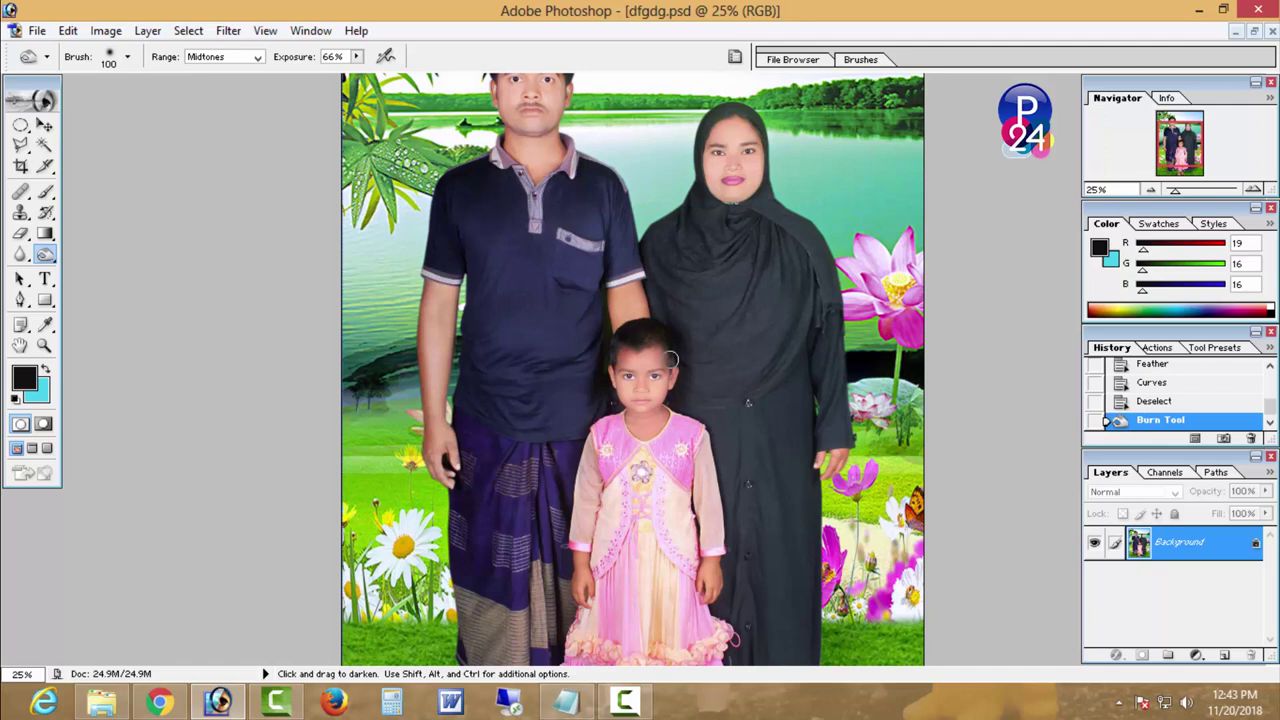
pyautogui.keyDown('alt'); pyautogui.keyDown('space'); pyautogui.click(670, 358); pyautogui.keyUp('space'); pyautogui.keyUp('alt')
pyautogui.keyDown('ctrl'); pyautogui.keyDown('space'); pyautogui.click(640, 420); pyautogui.keyUp('space'); pyautogui.keyUp('ctrl')
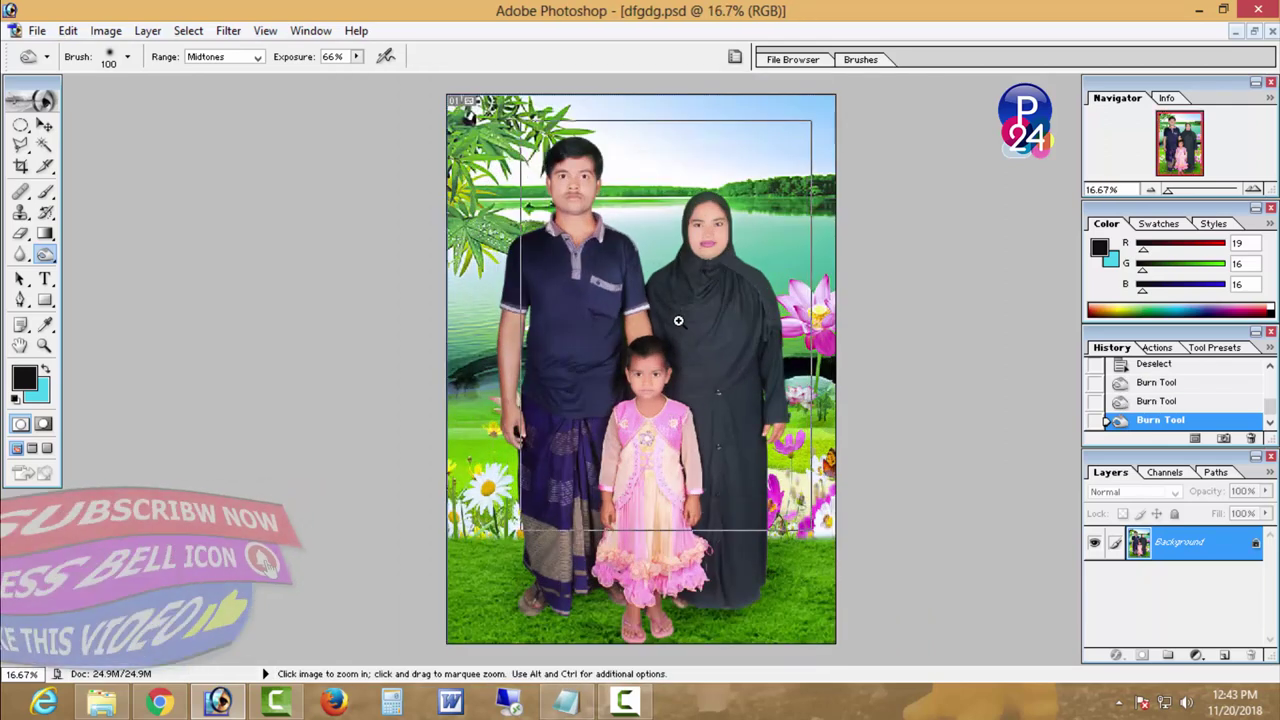
pyautogui.keyDown('ctrl'); pyautogui.keyDown('space'); pyautogui.click(640, 420); pyautogui.keyUp('space'); pyautogui.keyUp('ctrl')
pyautogui.keyDown('alt'); pyautogui.keyDown('space'); pyautogui.click(752, 262); pyautogui.keyUp('space'); pyautogui.keyUp('alt')
pyautogui.keyDown('ctrl'); pyautogui.keyDown('space'); pyautogui.click(744, 330); pyautogui.keyUp('space'); pyautogui.keyUp('ctrl')
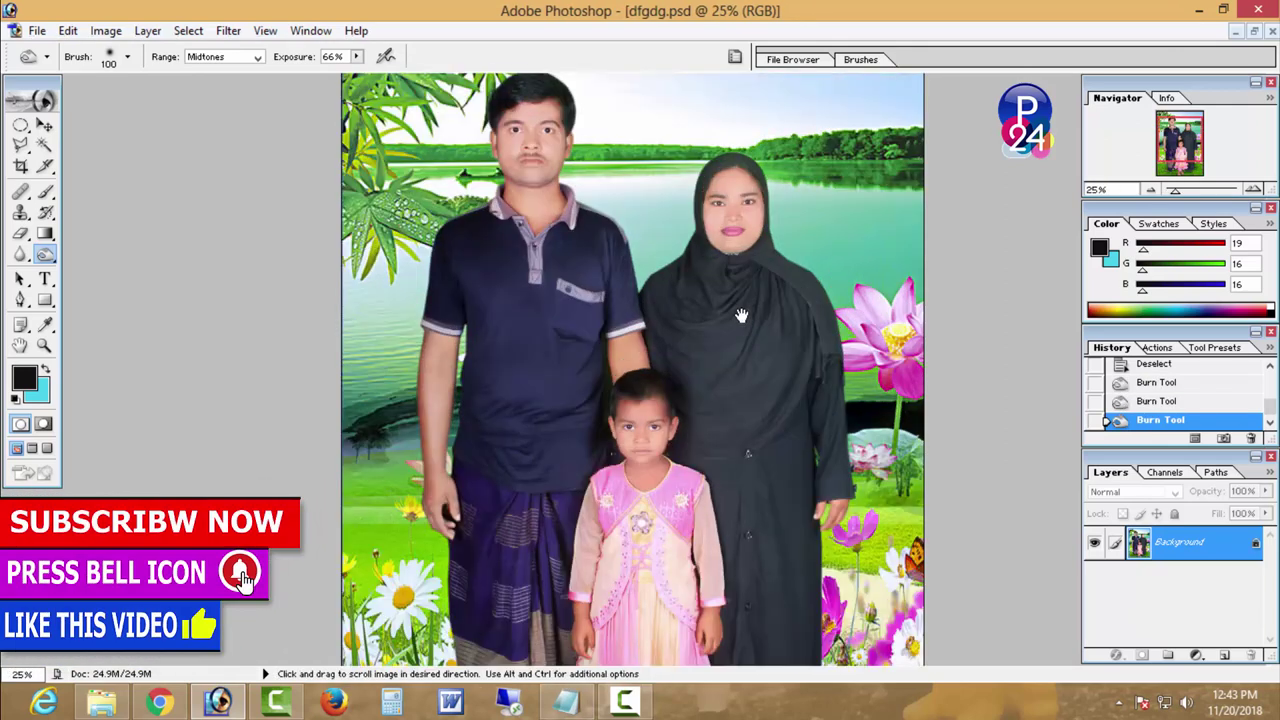
# - Sample the man's skin tone and paint it softly over his cheek
pyautogui.keyDown('ctrl'); pyautogui.keyDown('space'); pyautogui.click(645, 275); pyautogui.keyUp('space'); pyautogui.keyUp('ctrl')
pyautogui.keyDown('ctrl'); pyautogui.keyDown('space'); pyautogui.click(577, 206); pyautogui.keyUp('space'); pyautogui.keyUp('ctrl')
pyautogui.keyDown('ctrl'); pyautogui.keyDown('space'); pyautogui.click(636, 265); pyautogui.keyUp('space'); pyautogui.keyUp('ctrl')
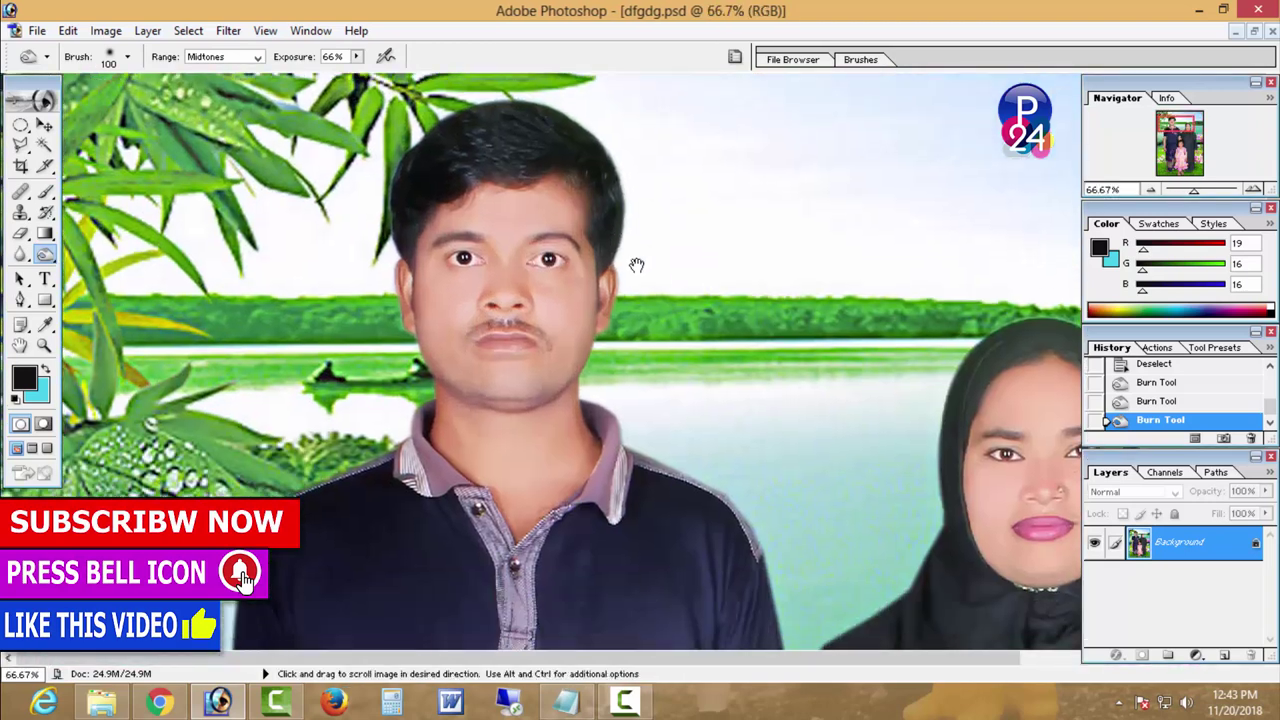
pyautogui.click(45, 192)
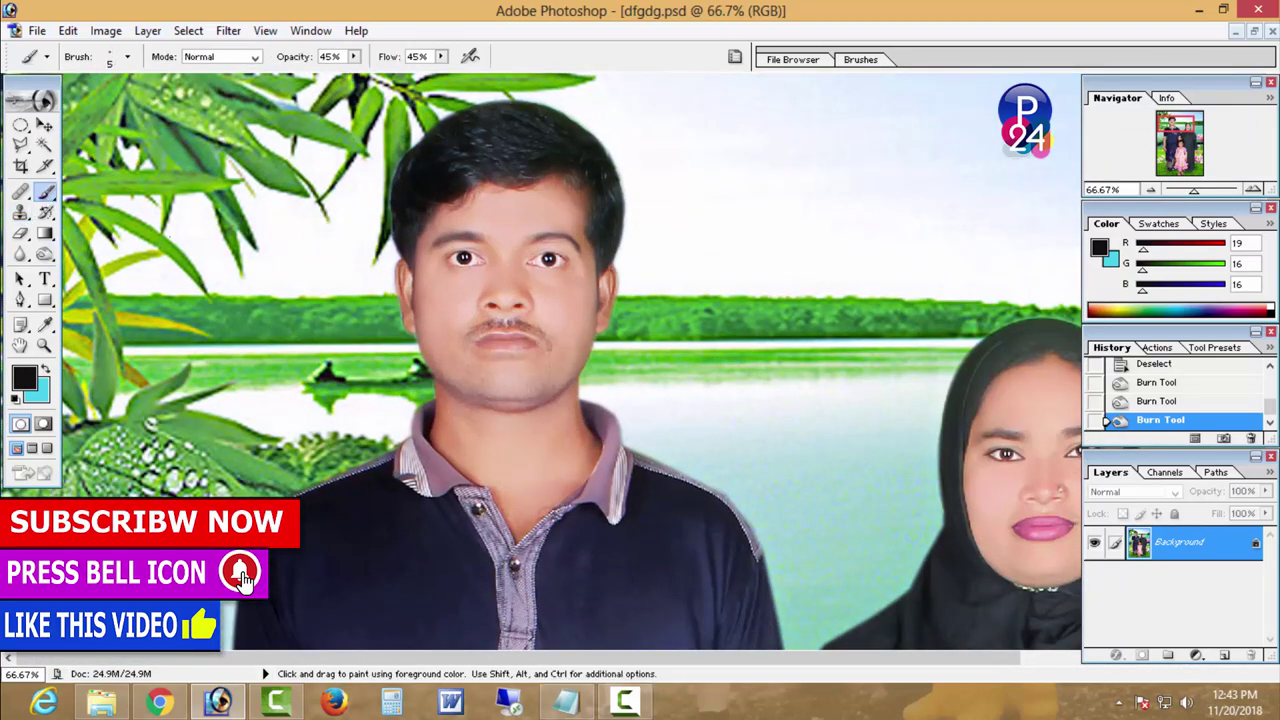
pyautogui.keyDown('alt'); pyautogui.click(479, 426); pyautogui.keyUp('alt')
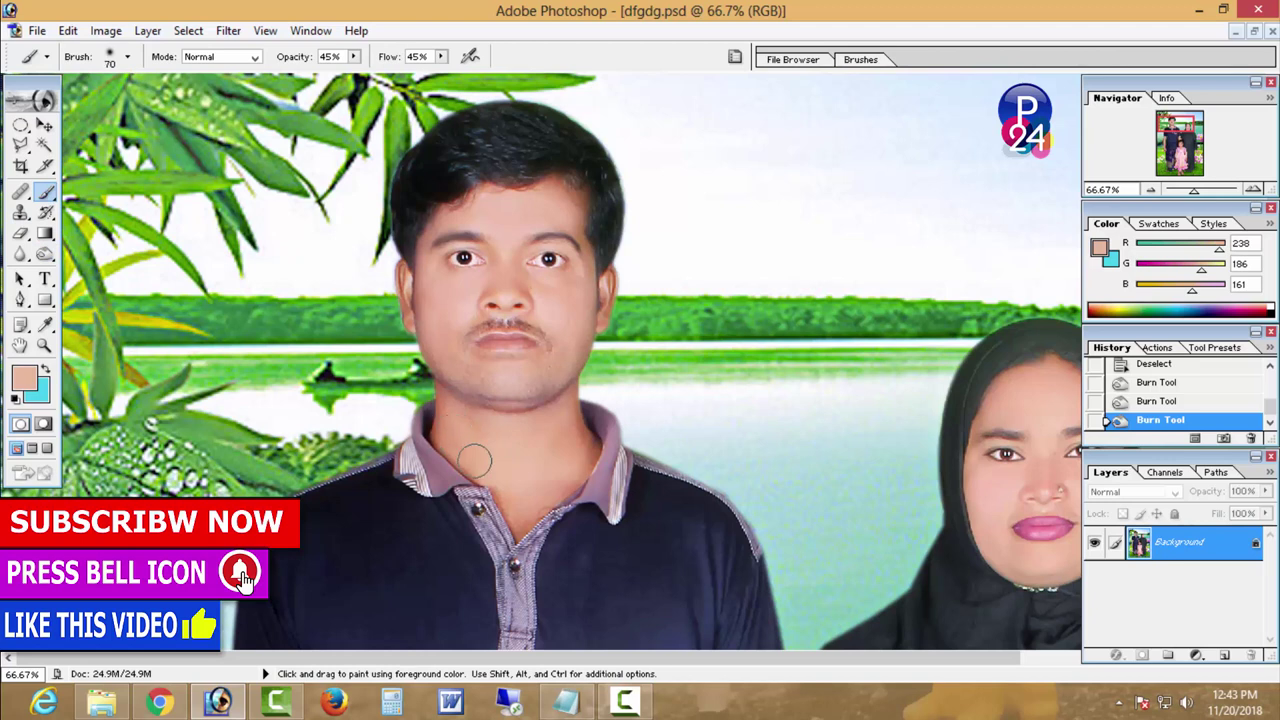
pyautogui.click(558, 290)
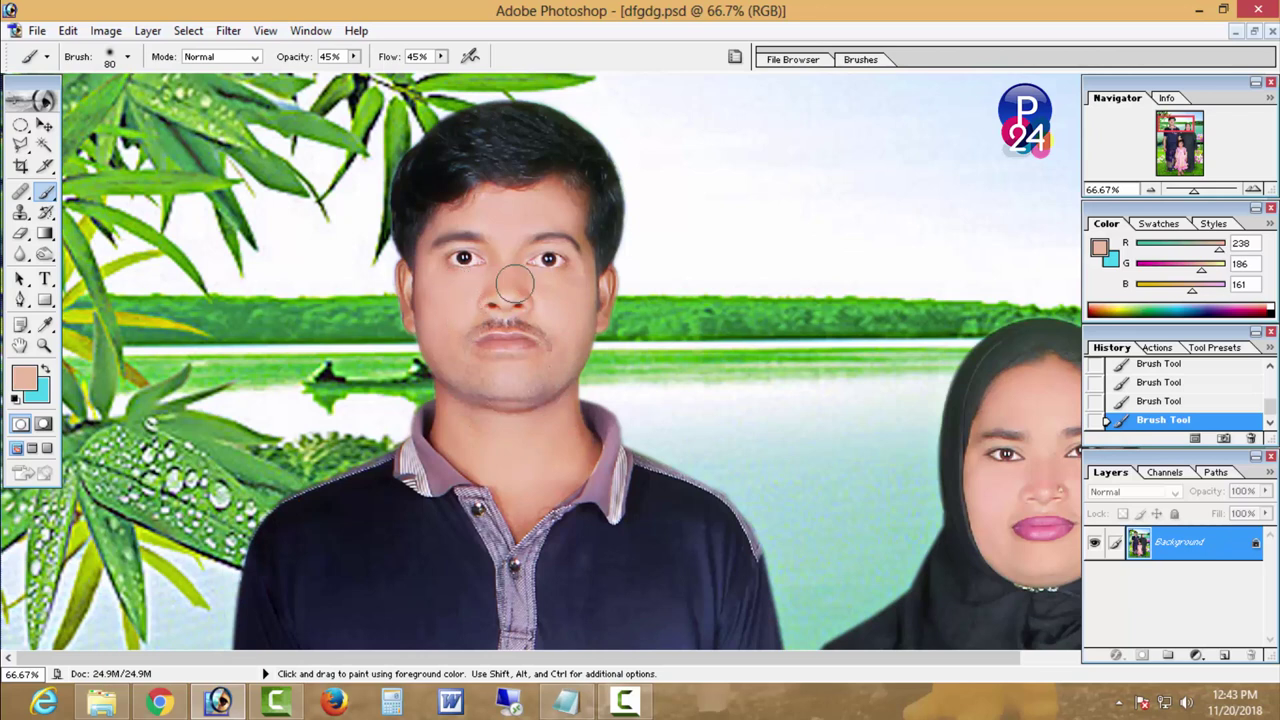
pyautogui.hotkey('ctrl', '-')
pyautogui.hotkey('ctrl', '-')
pyautogui.hotkey('ctrl', '-')
pyautogui.hotkey('ctrl', '-')
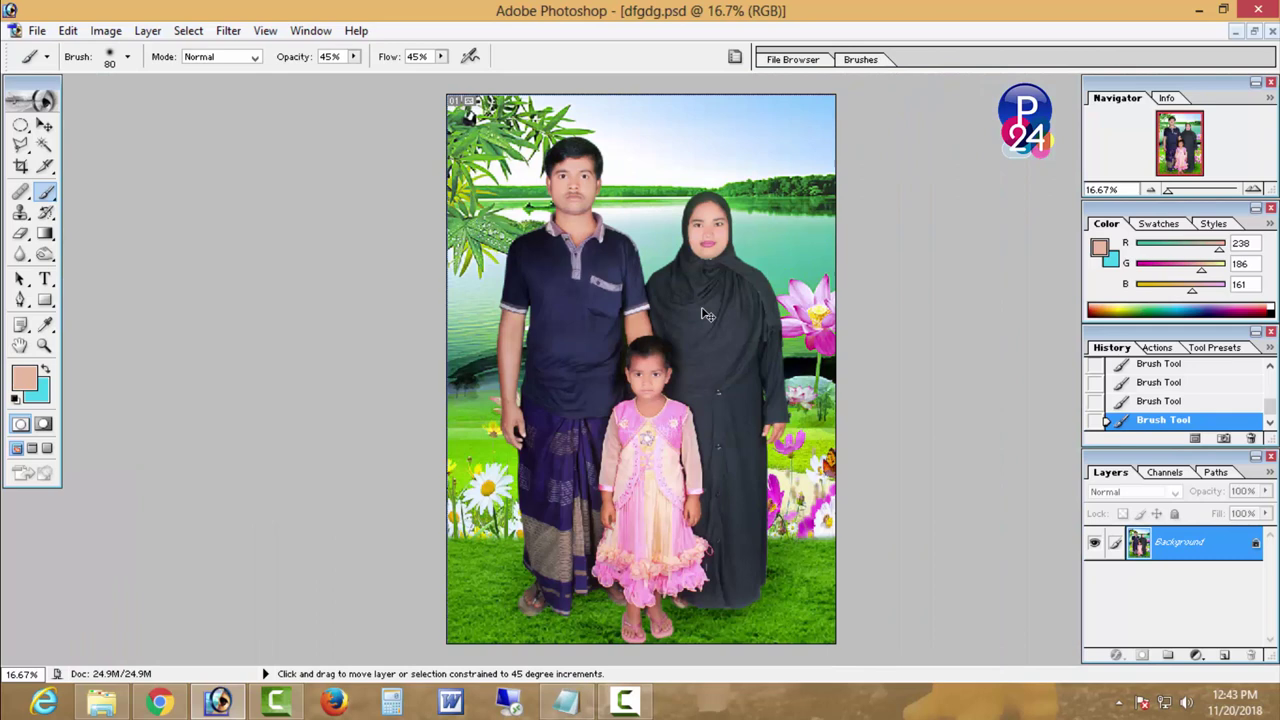
# - Magic Wand-select the man's foot and sandal and feather the selection
pyautogui.click(540, 578)
pyautogui.click(450, 540)
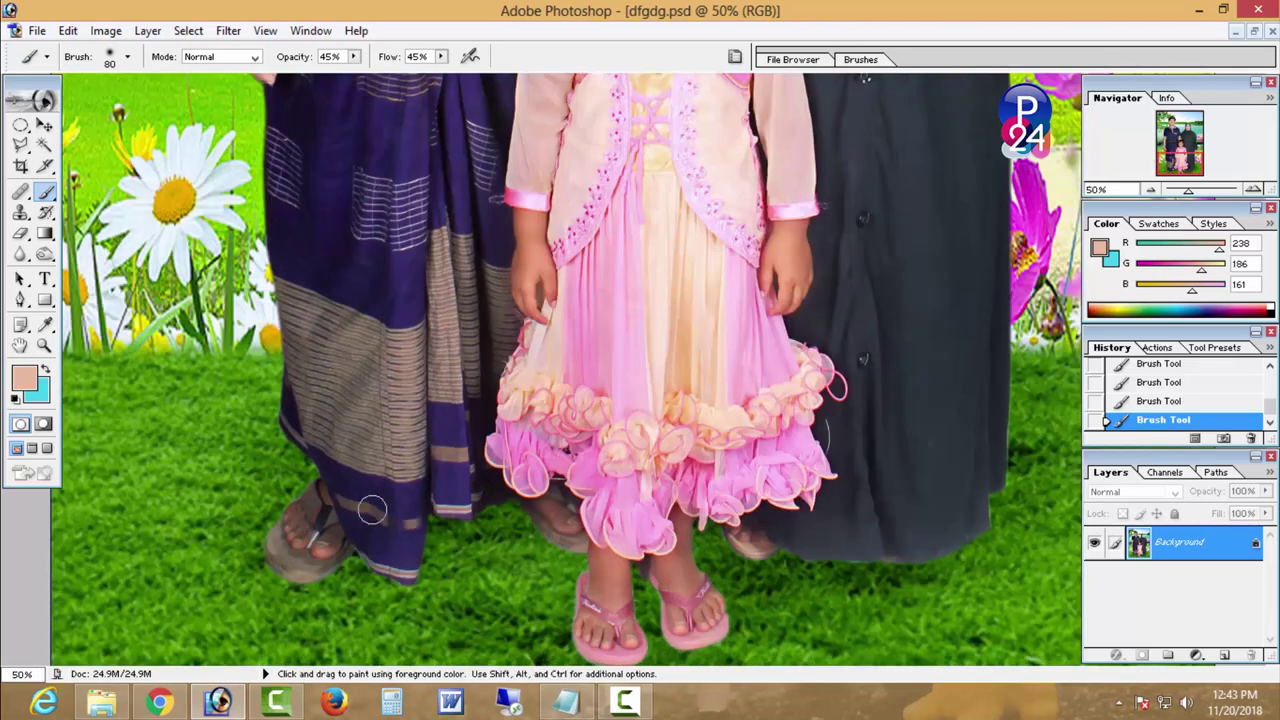
pyautogui.click(360, 508)
pyautogui.click(310, 466)
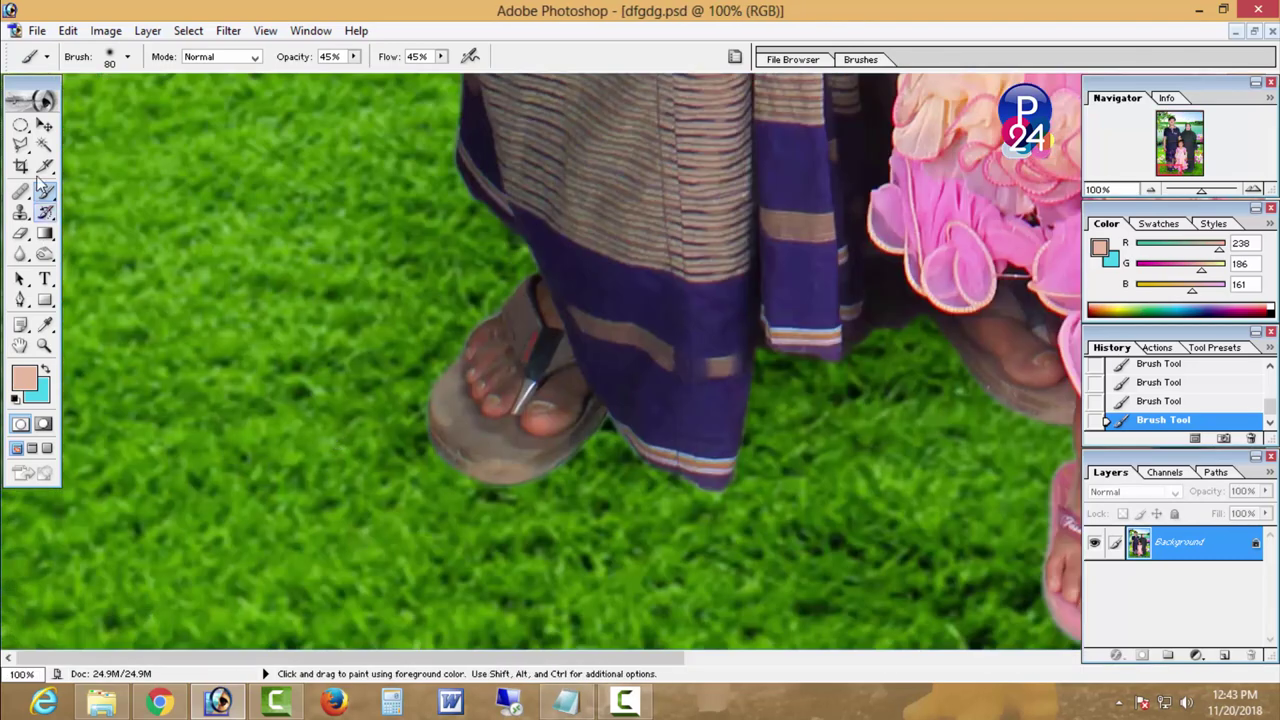
pyautogui.click(44, 145)
pyautogui.click(470, 368)
pyautogui.keyDown('shift'); pyautogui.click(590, 405); pyautogui.keyUp('shift')
pyautogui.hotkey('ctrl', 'z')
pyautogui.rightClick(536, 318)
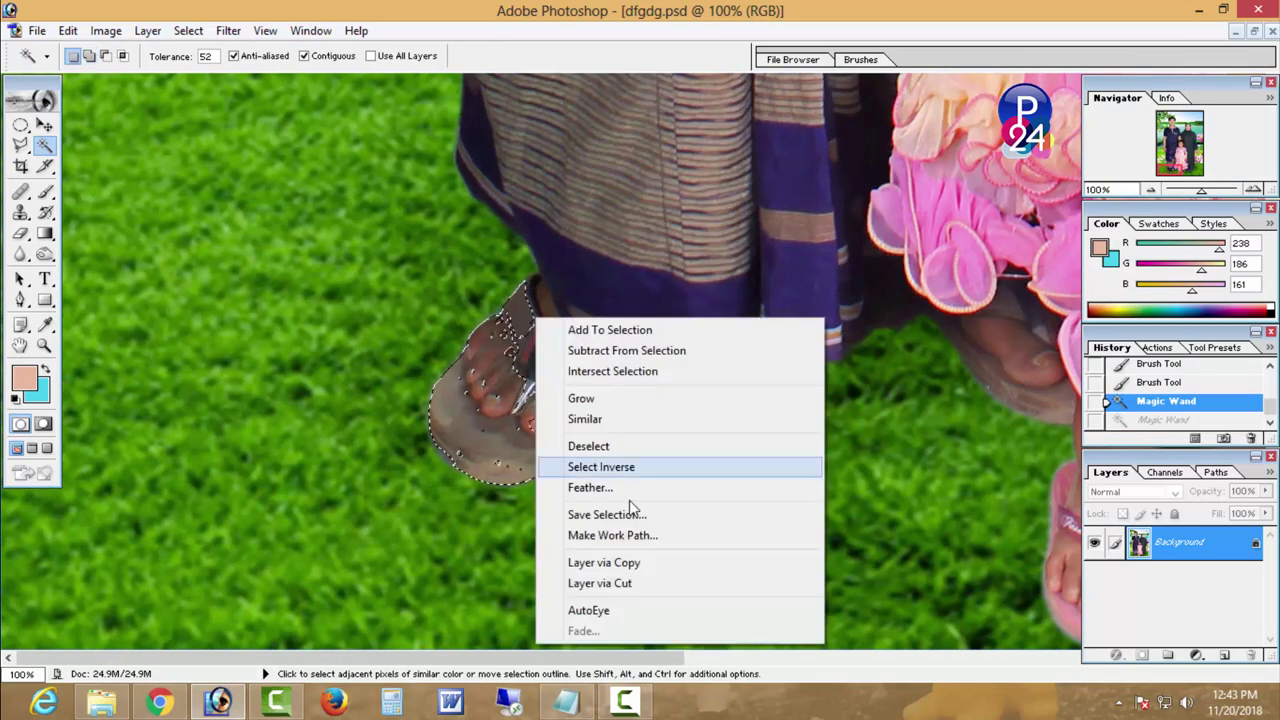
pyautogui.click(590, 488)
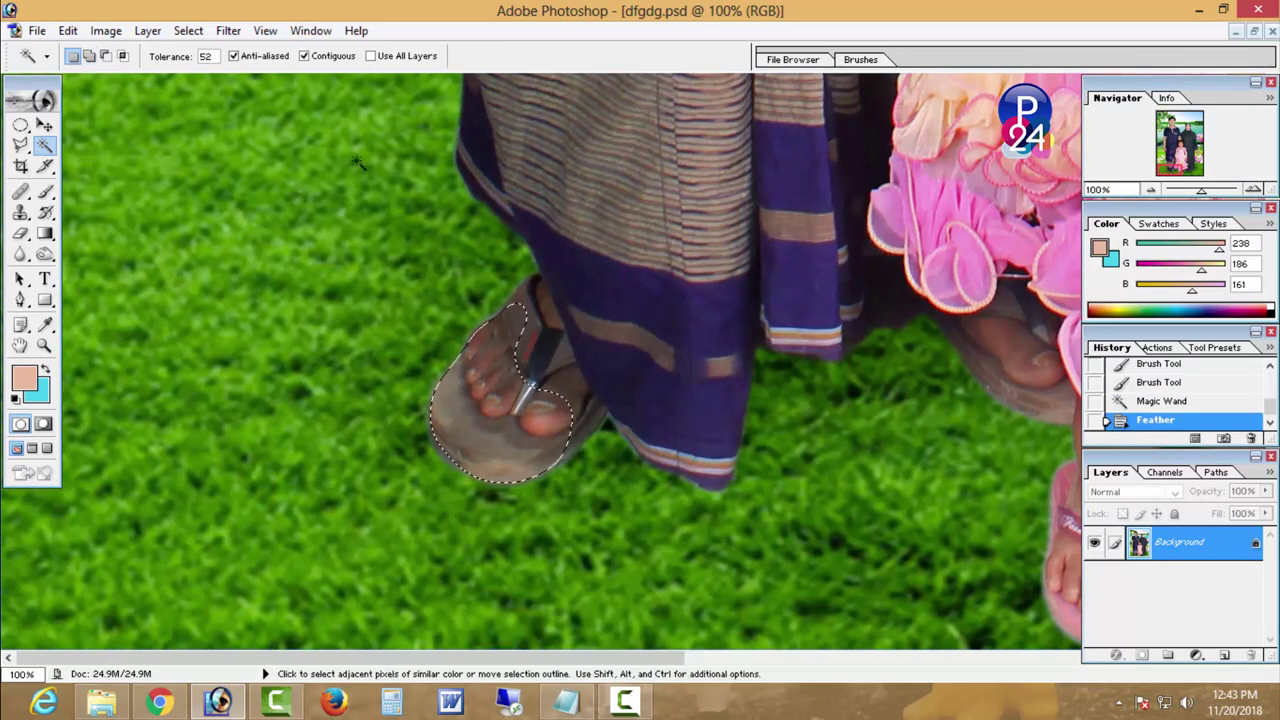
# - Brighten the foot with Curves (107→129), then deselect and zoom back out
pyautogui.click(105, 30)
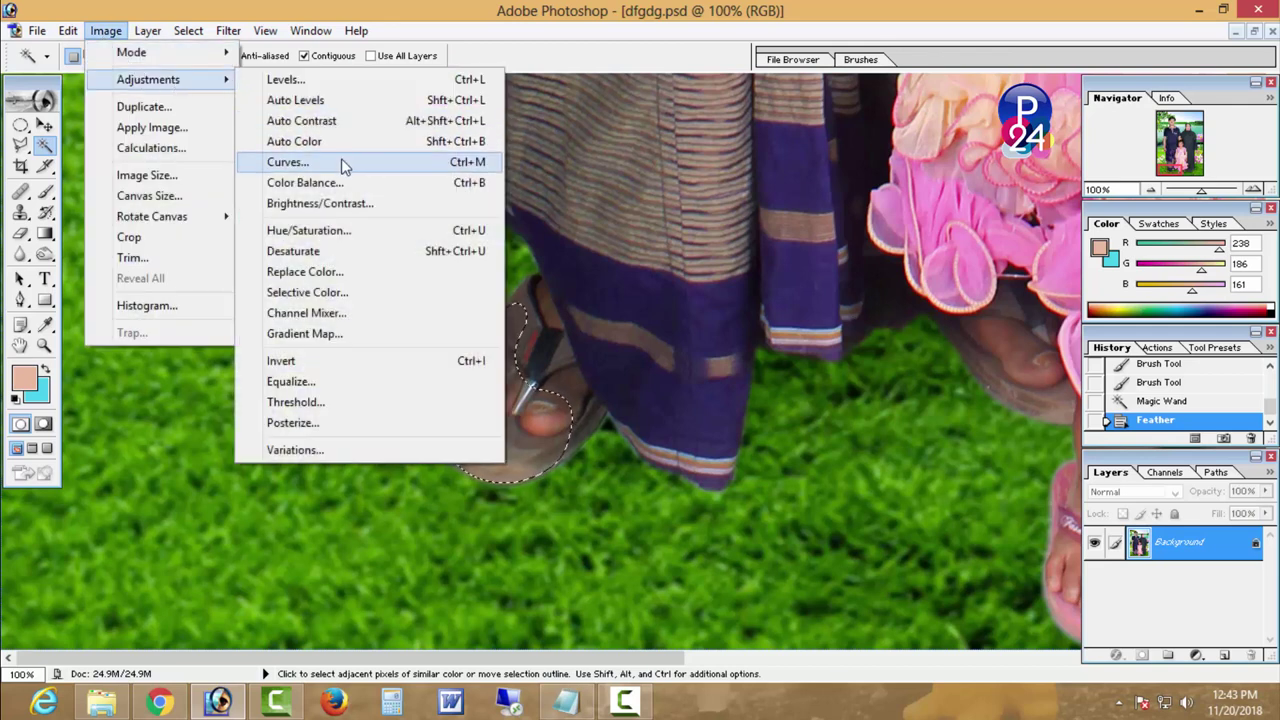
pyautogui.click(343, 166)
pyautogui.moveTo(1029, 352); pyautogui.dragTo(1024, 332)
pyautogui.click(1190, 256)
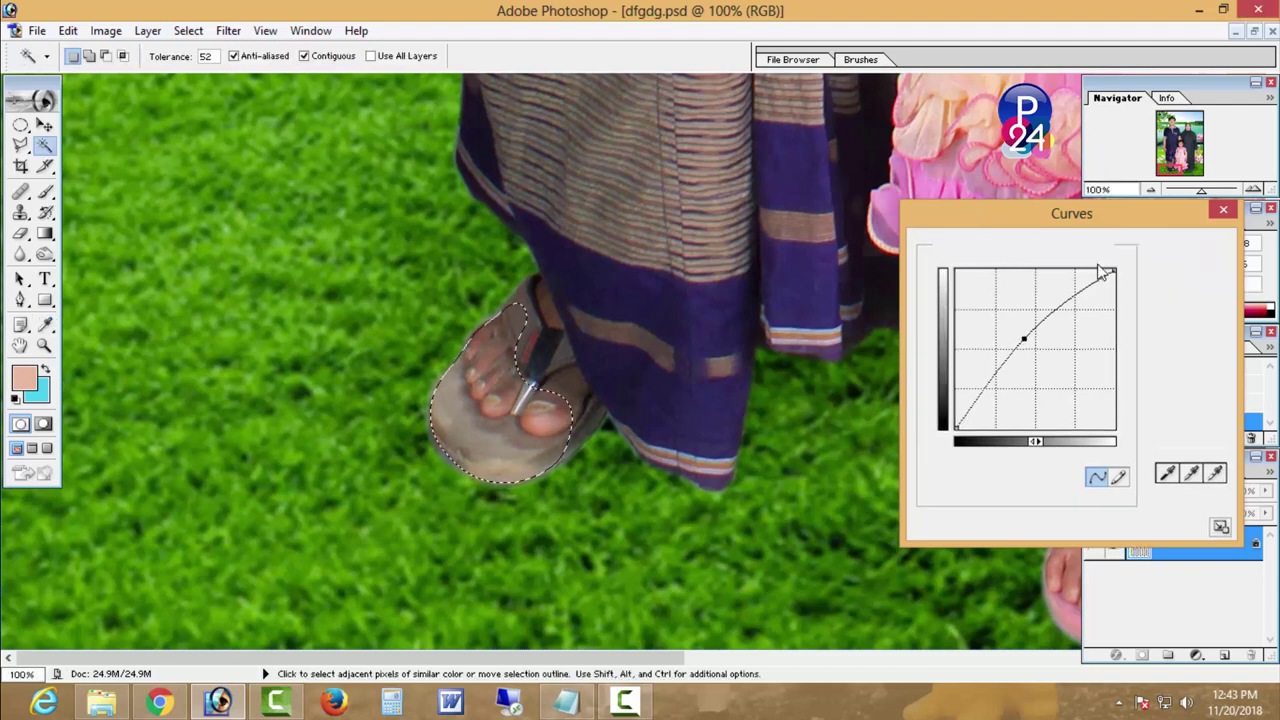
pyautogui.rightClick(566, 191)
pyautogui.click(635, 324)
pyautogui.keyDown('alt'); pyautogui.click(634, 334); pyautogui.keyUp('alt')
pyautogui.keyDown('alt'); pyautogui.click(580, 351); pyautogui.keyUp('alt')
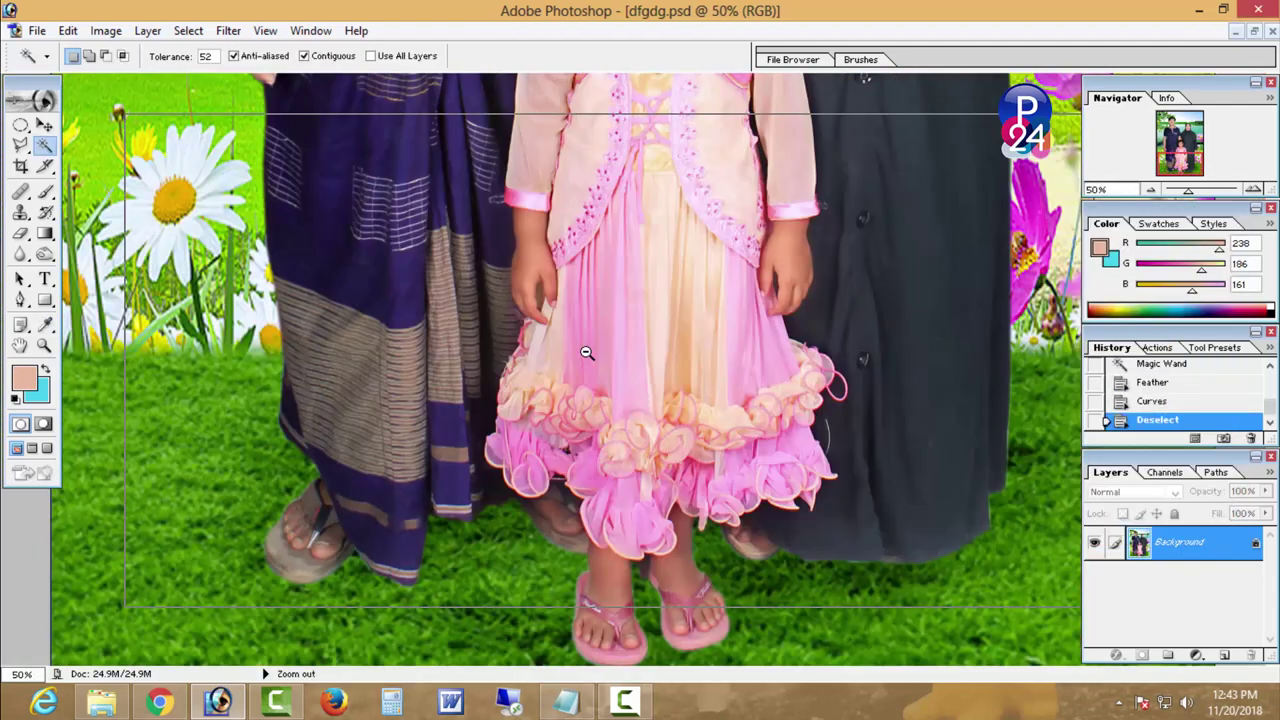
pyautogui.keyDown('alt'); pyautogui.click(564, 410); pyautogui.keyUp('alt')
pyautogui.keyDown('alt'); pyautogui.click(564, 410); pyautogui.keyUp('alt')
pyautogui.keyDown('alt'); pyautogui.click(564, 410); pyautogui.keyUp('alt')
pyautogui.keyDown('alt'); pyautogui.click(564, 410); pyautogui.keyUp('alt')
pyautogui.click(564, 410)
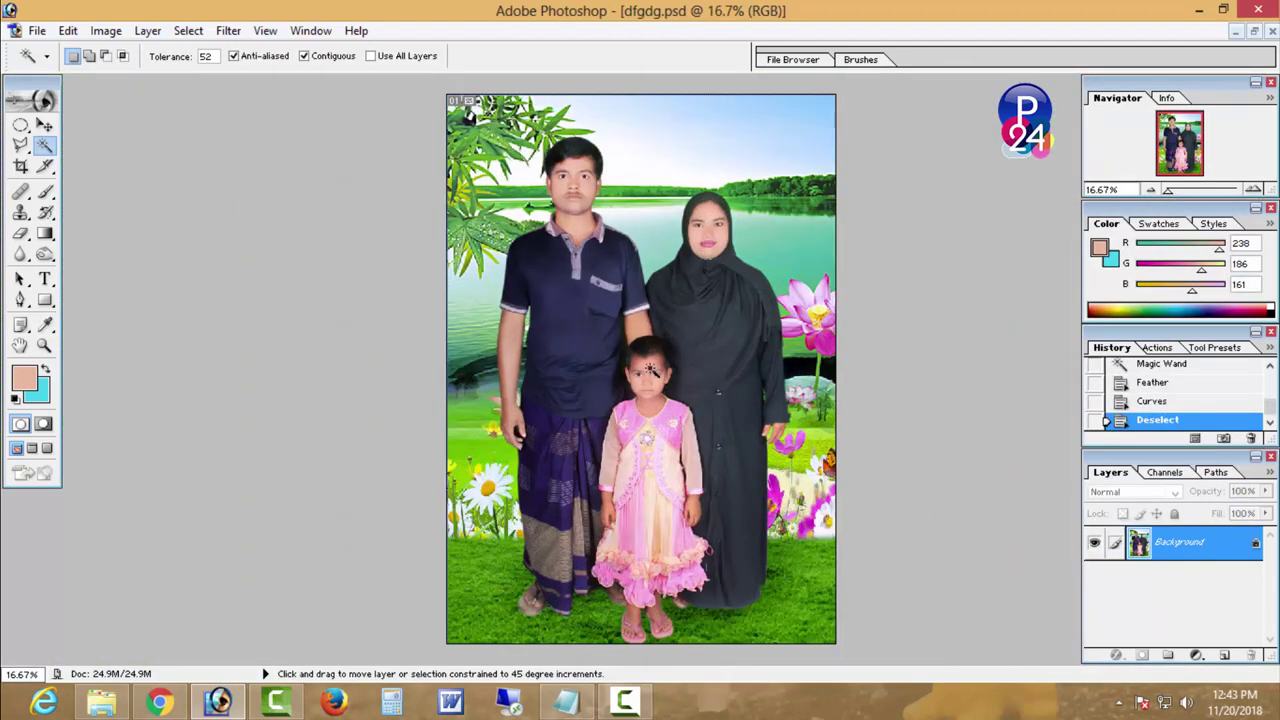
# - Save the edited composite as sssss.psd
pyautogui.hotkey('ctrl', 'shift', 's')
pyautogui.write('sssss')
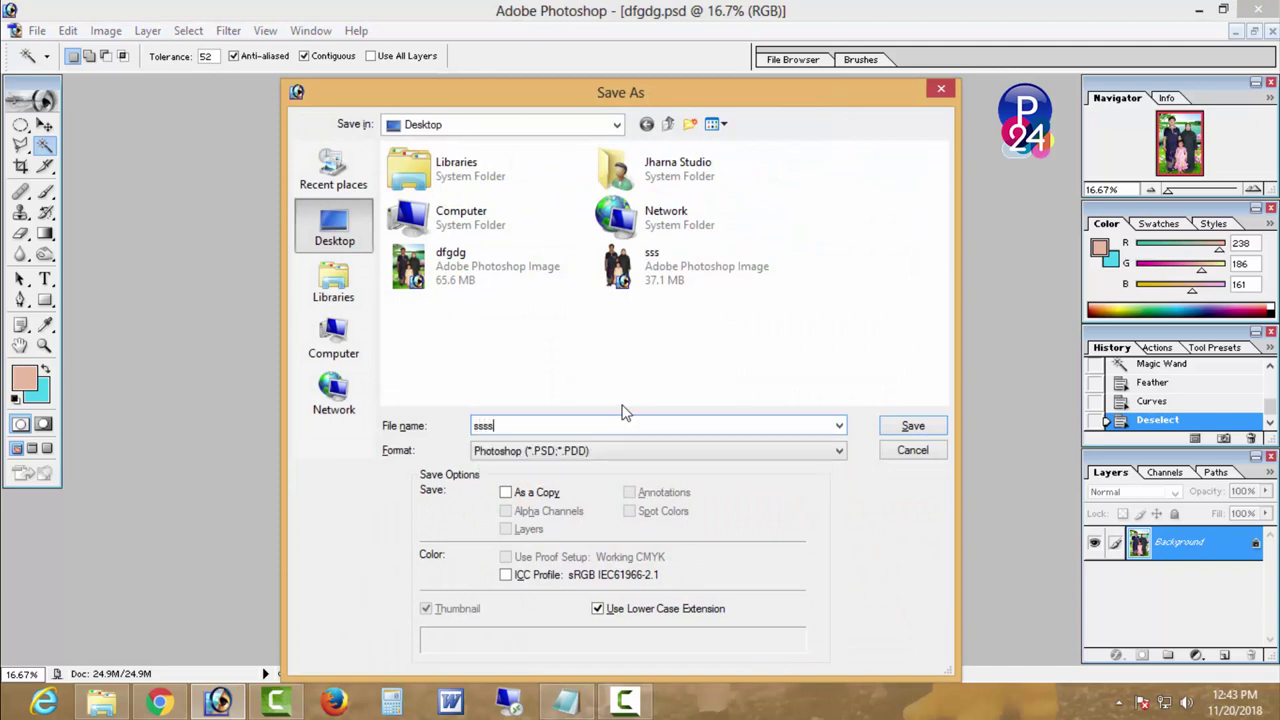
pyautogui.press('Return')
pyautogui.click(1254, 31)
pyautogui.click(612, 268)
pyautogui.rightClick(612, 268)
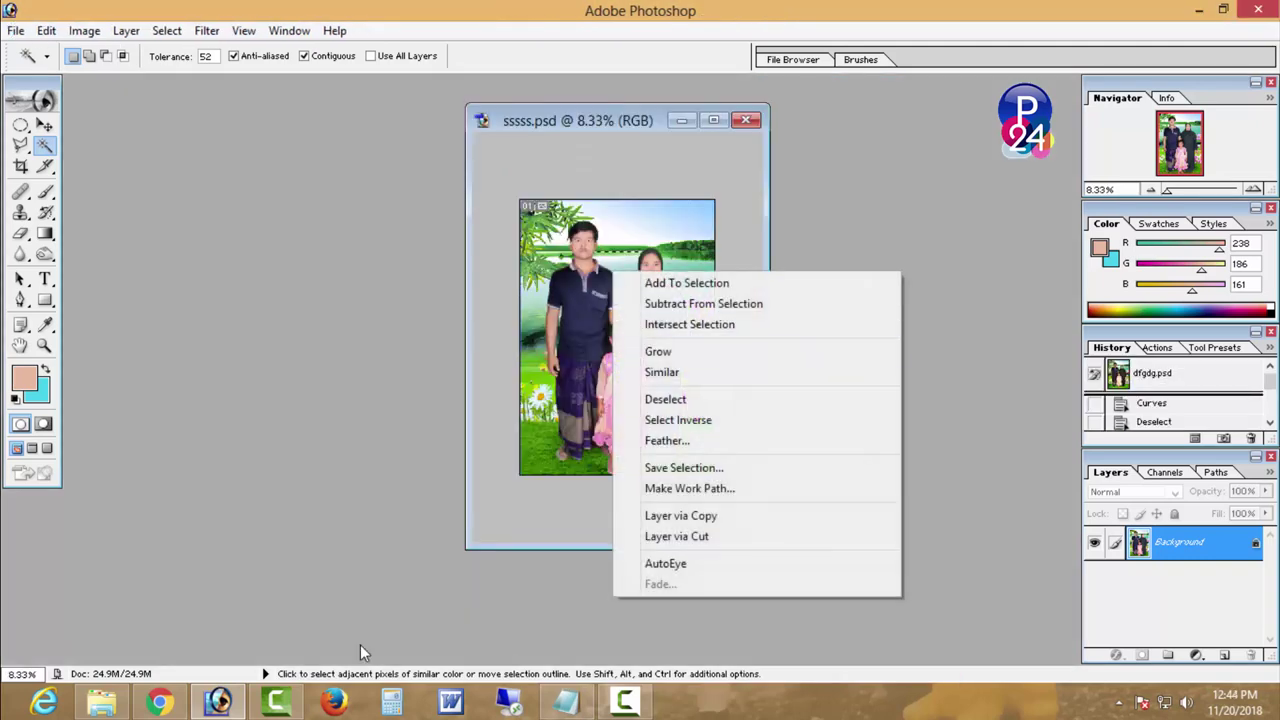
pyautogui.click(650, 399)
# - Open the original IMG_4238.jpg and toggle between it and sssss.psd to compare
pyautogui.hotkey('ctrl', 'o')
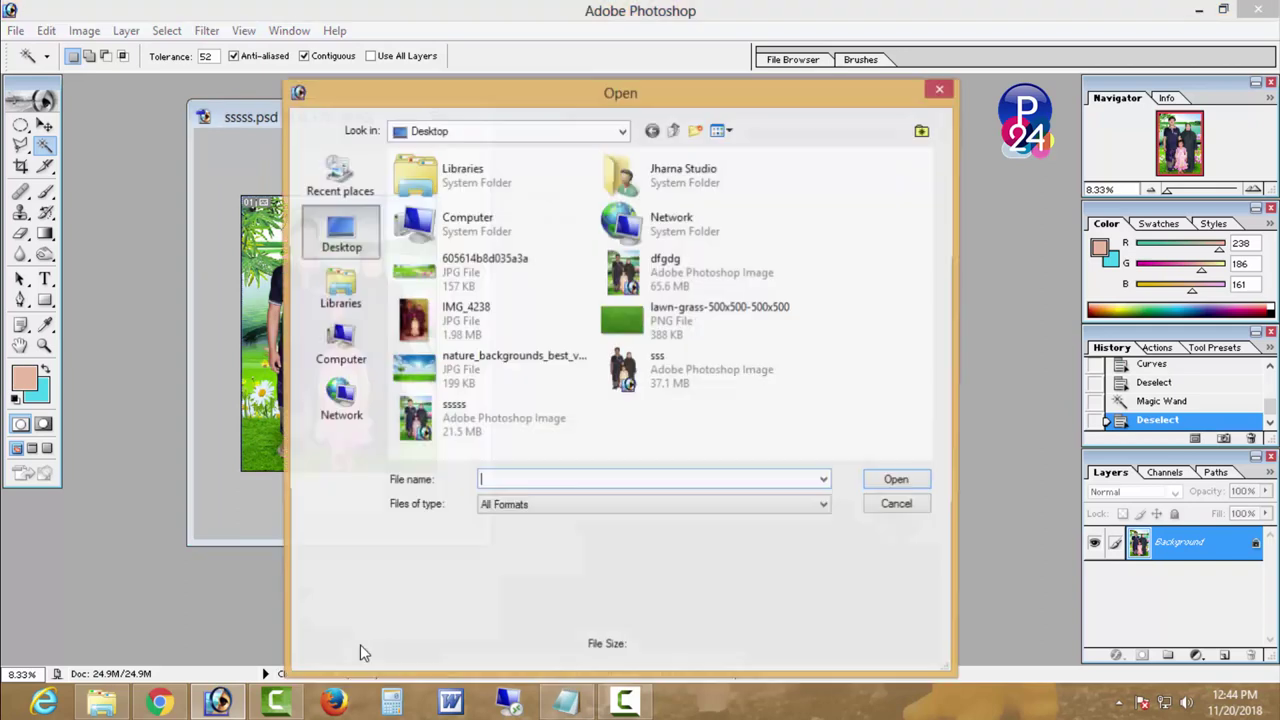
pyautogui.press('Return')
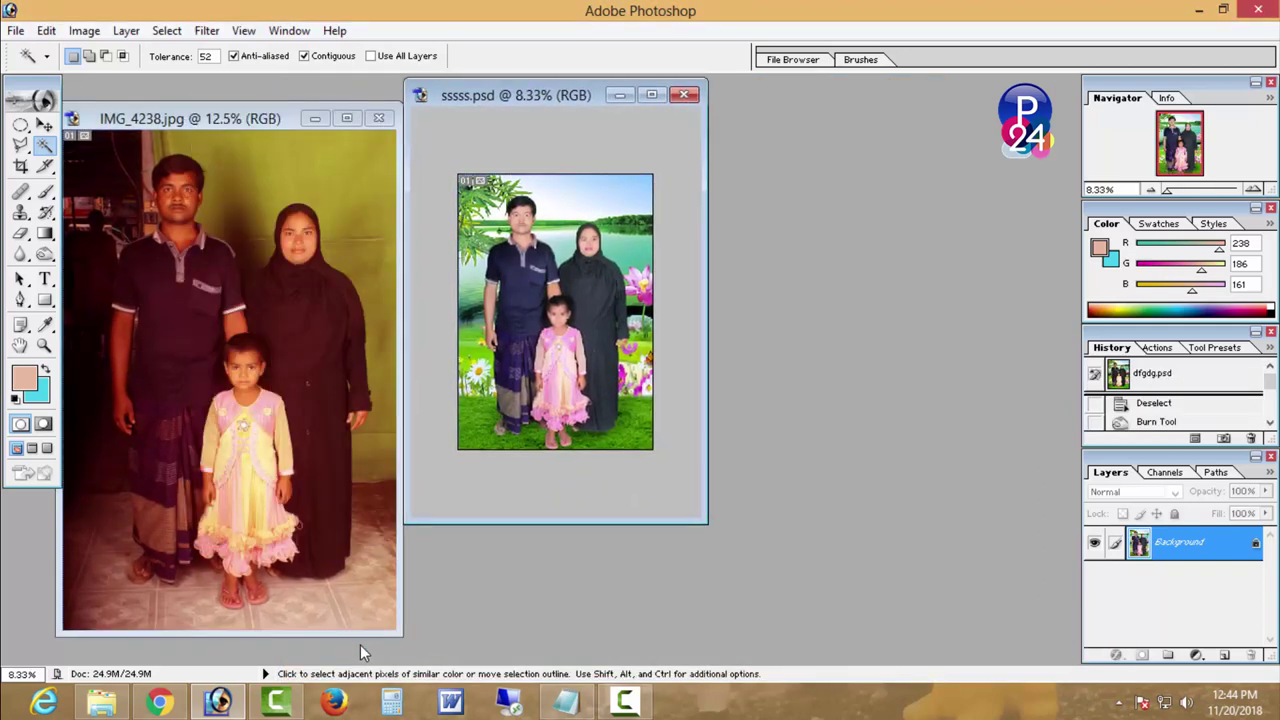
pyautogui.hotkey('ctrl', '+')
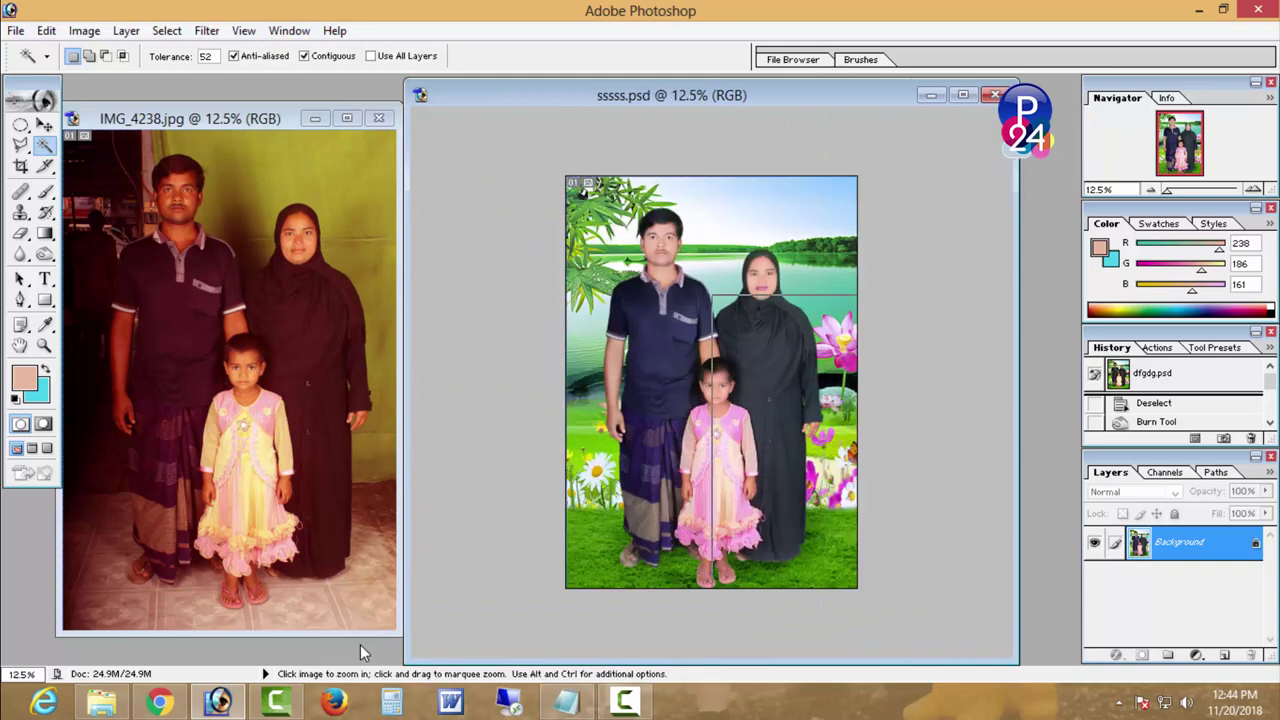
pyautogui.hotkey('ctrl', '+')
pyautogui.hotkey('ctrl', 'Tab')
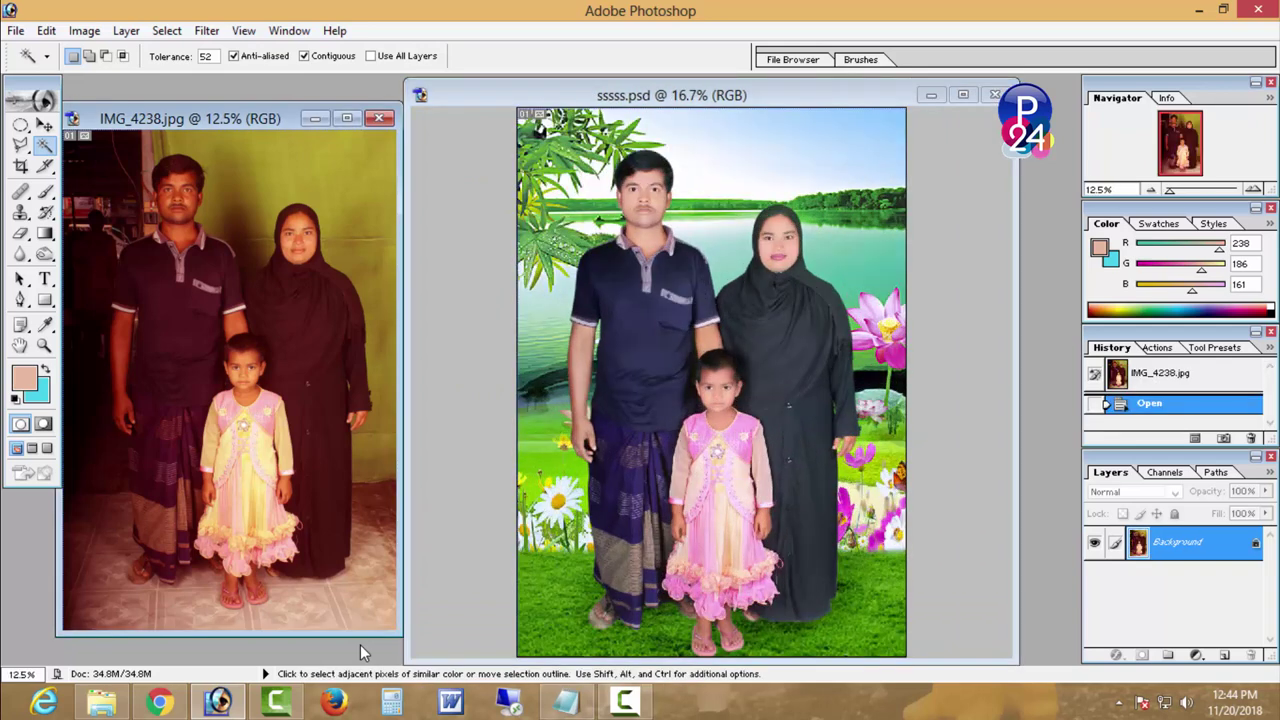
pyautogui.hotkey('ctrl', 'Tab')
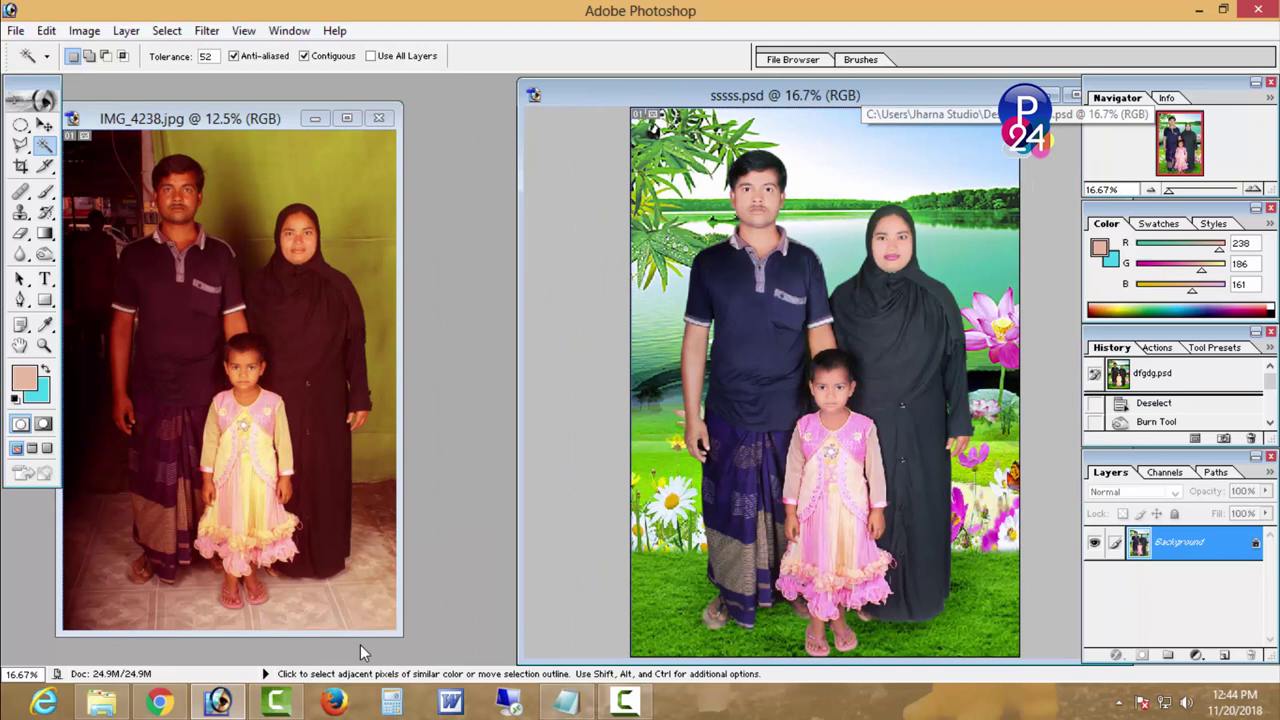
pyautogui.hotkey('ctrl', 'Tab')
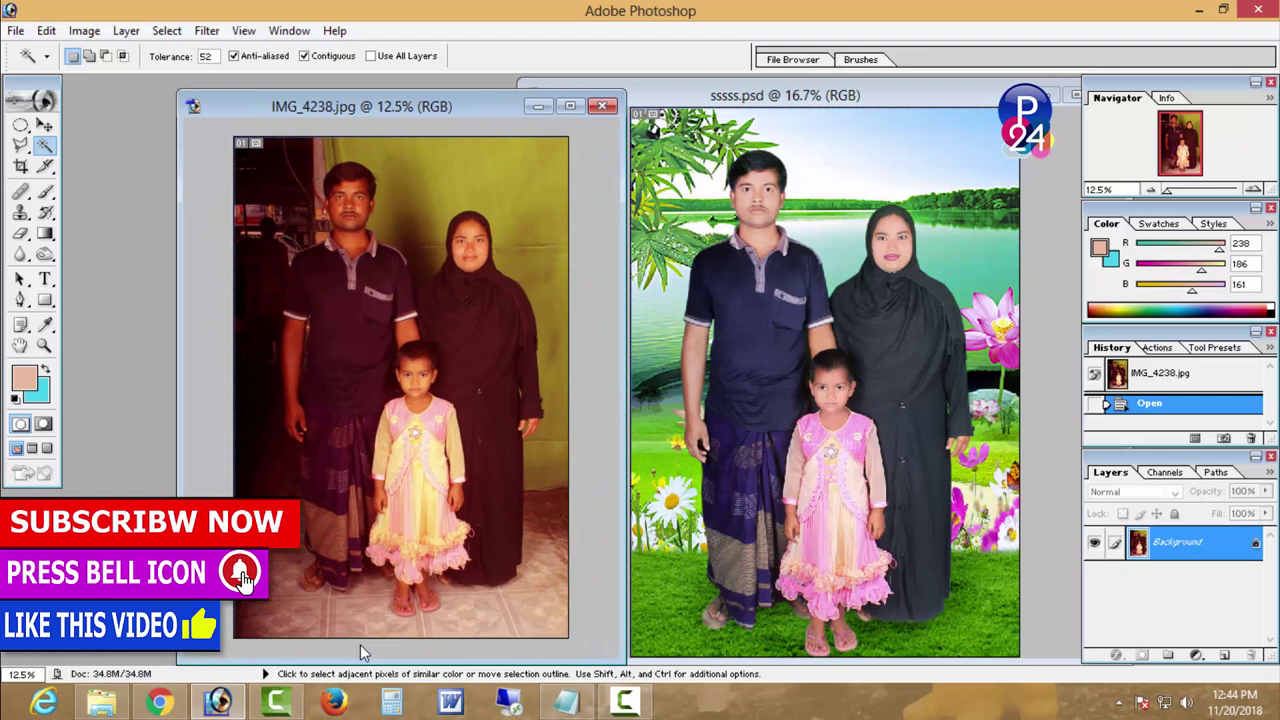
pyautogui.hotkey('ctrl', 'Tab')
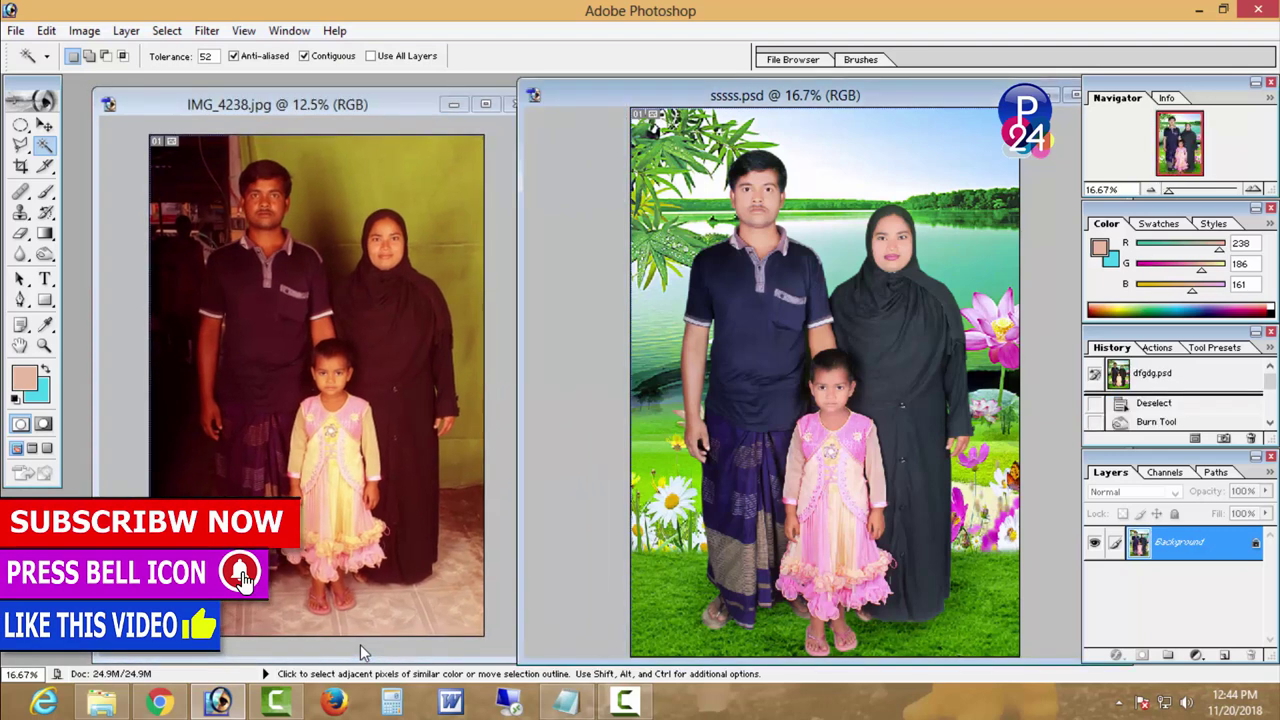